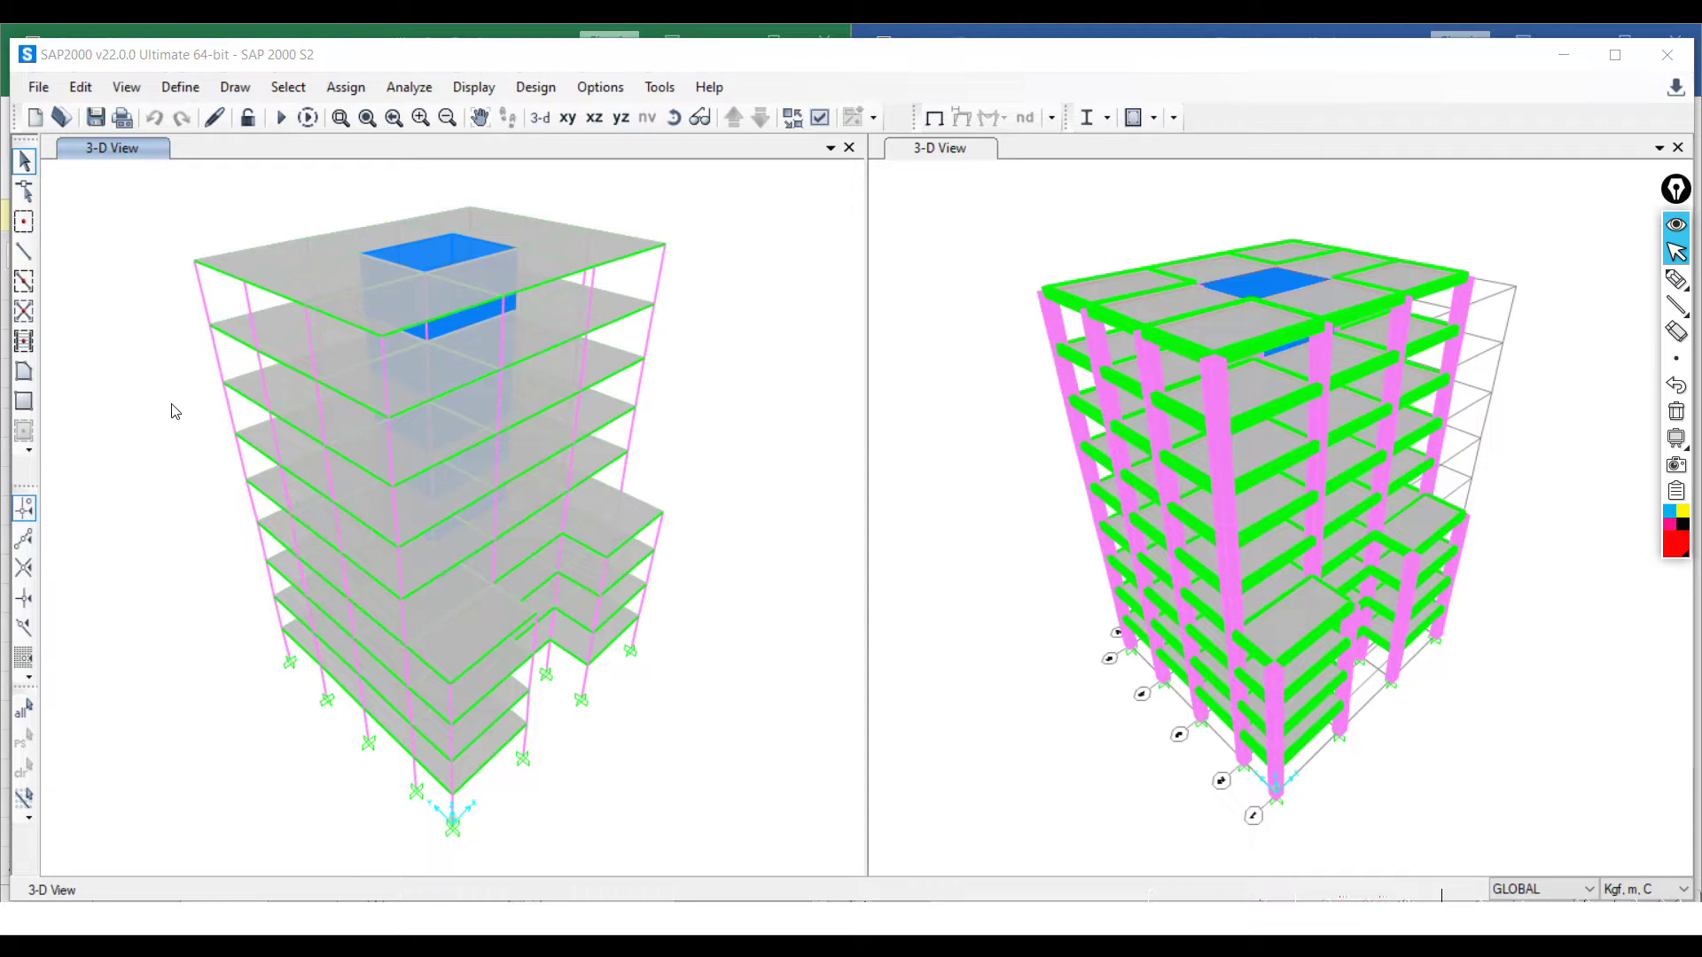
- Run the analysis of the building model for all listed load cases
{"action": "left_click", "coordinate": [409, 87]}
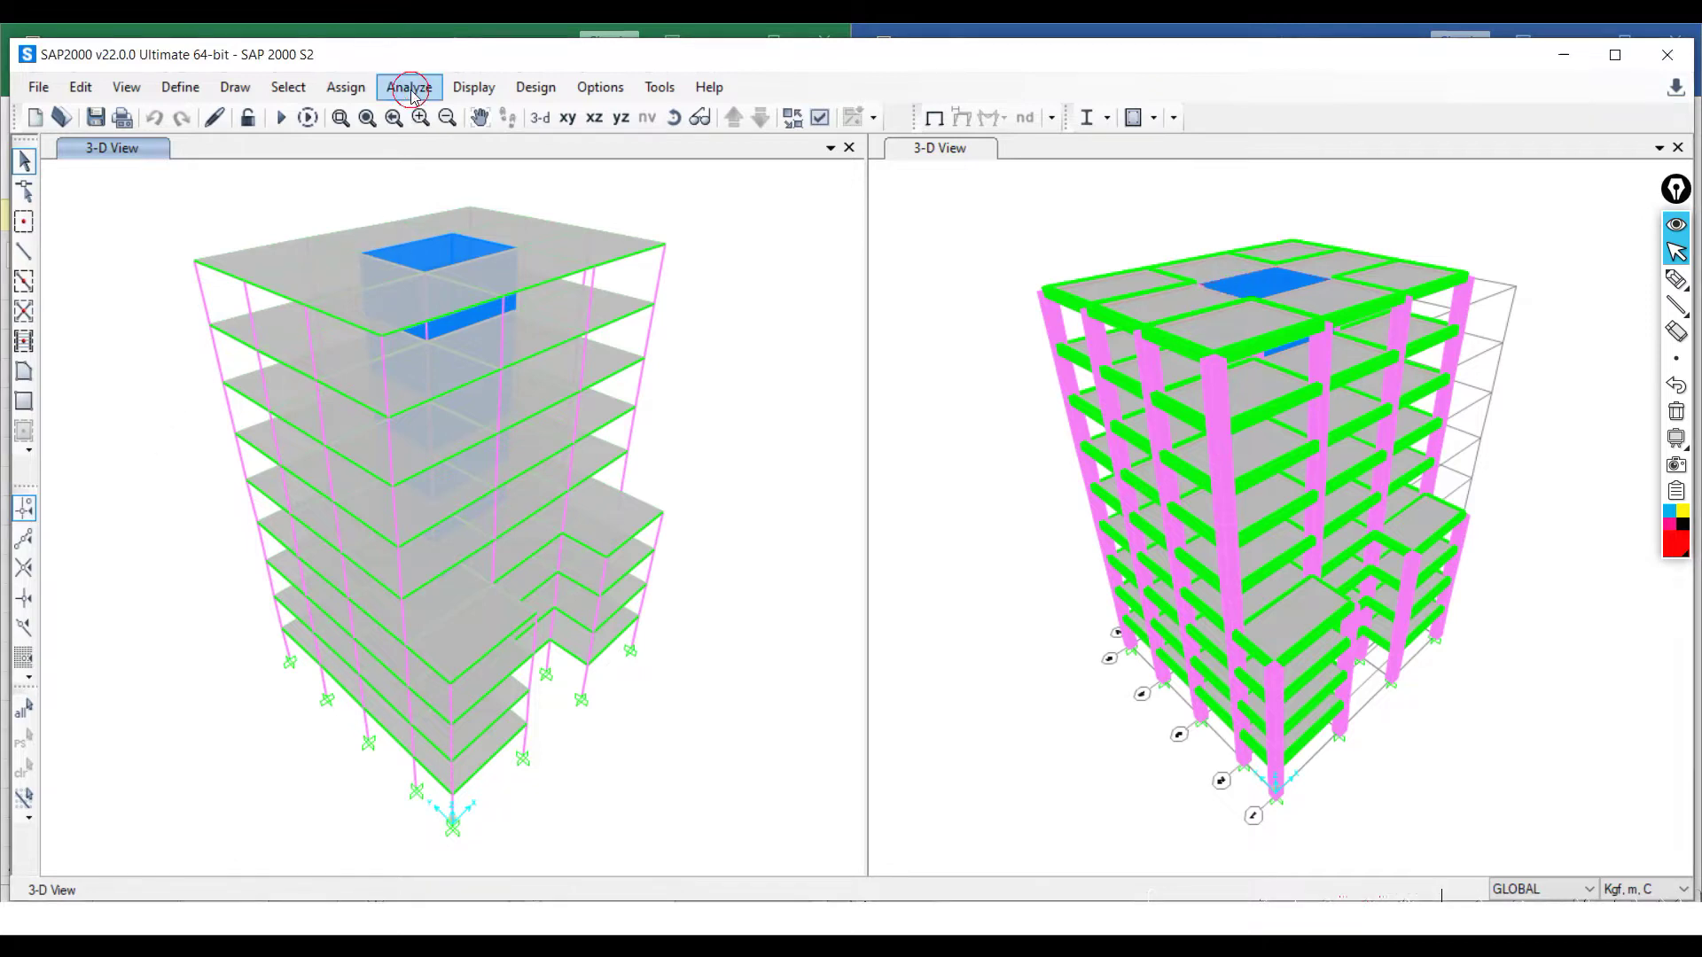
{"action": "left_click", "coordinate": [409, 88]}
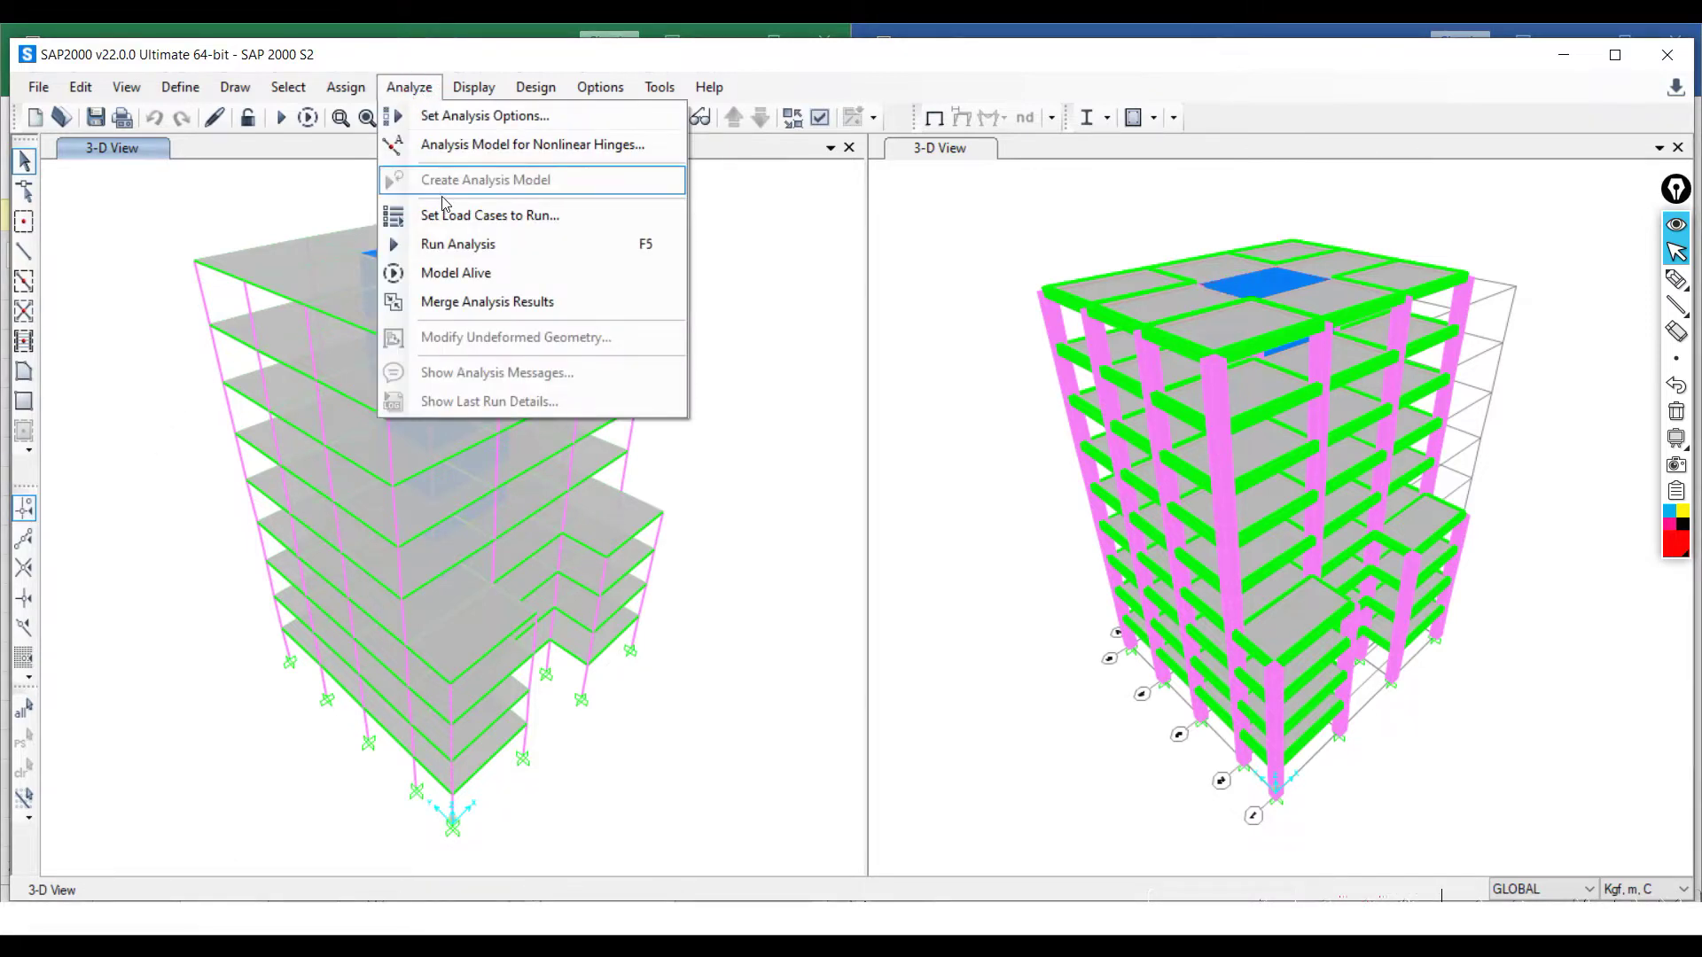
{"action": "left_click", "coordinate": [450, 241]}
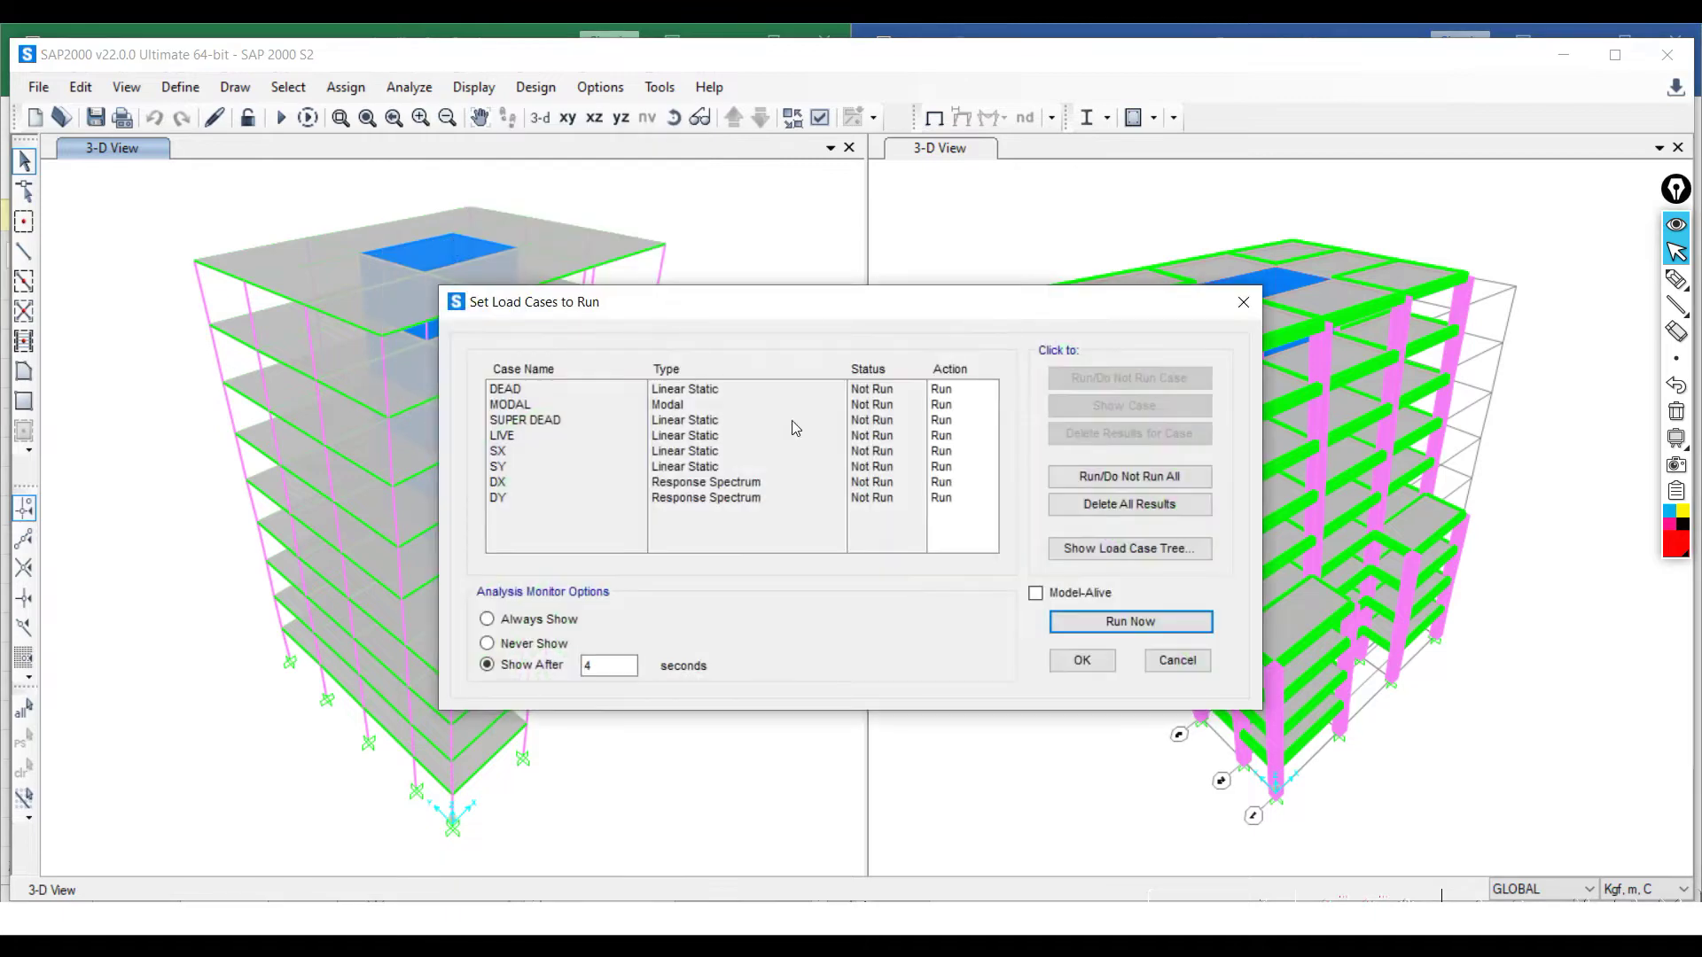
{"action": "left_click", "coordinate": [1103, 623]}
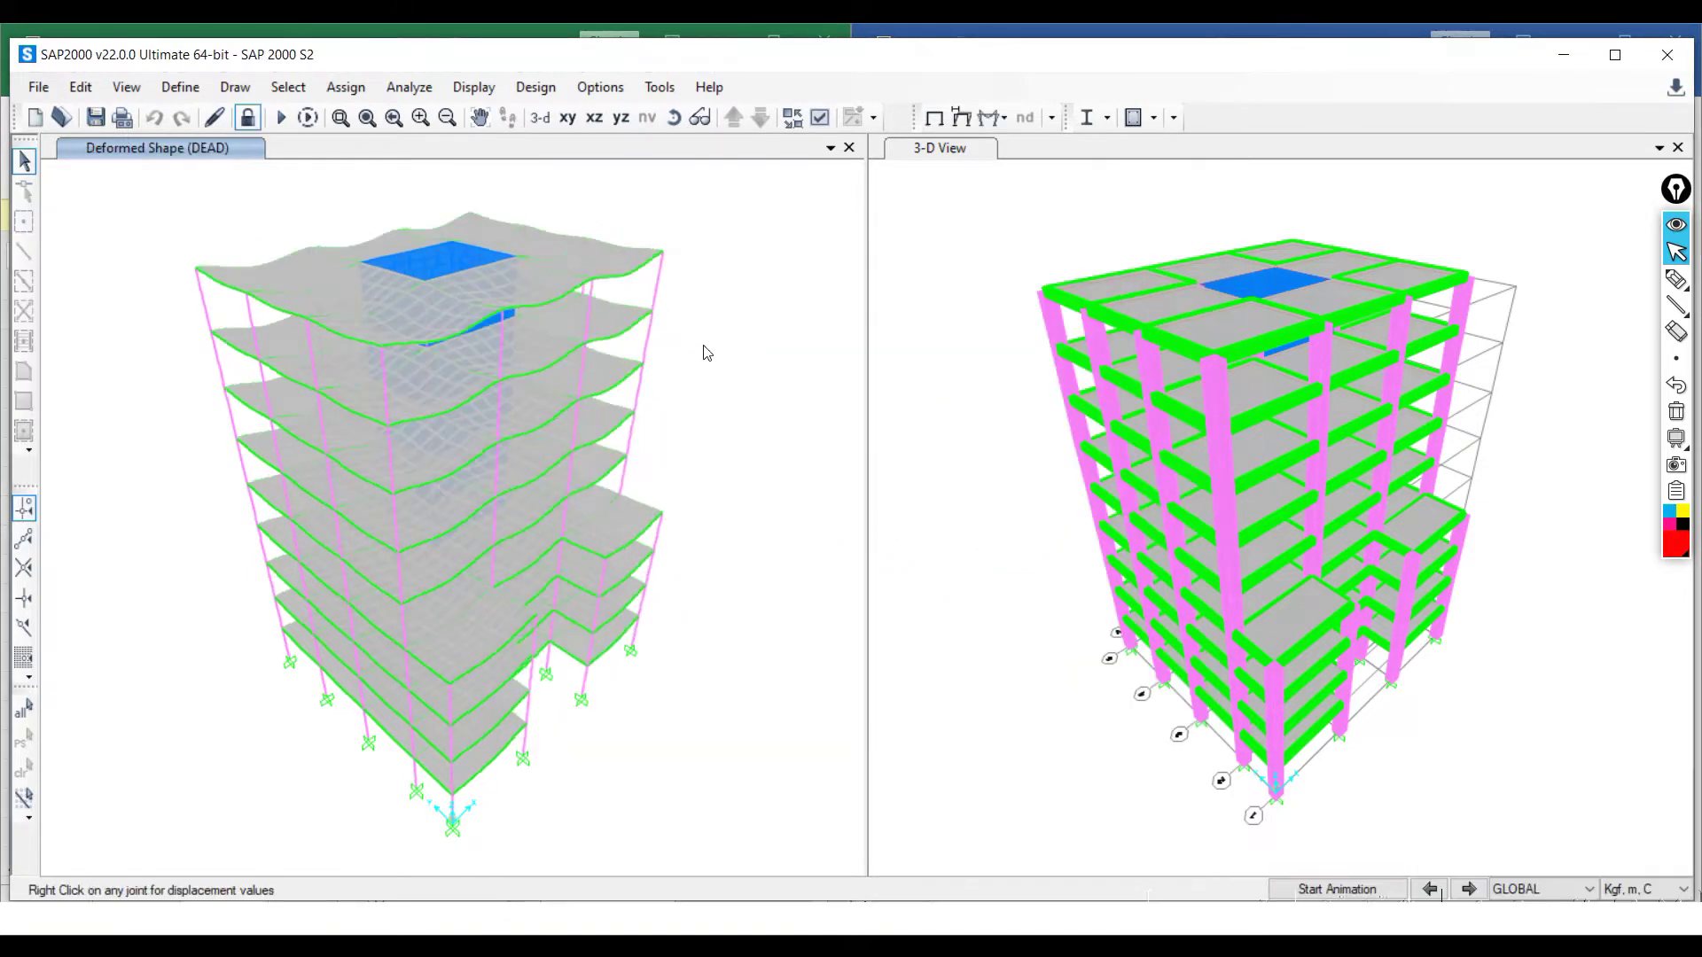
- Review the concrete frame design preferences for ACI 318-14 and accept them
{"action": "left_click", "coordinate": [340, 117]}
{"action": "left_click", "coordinate": [538, 88]}
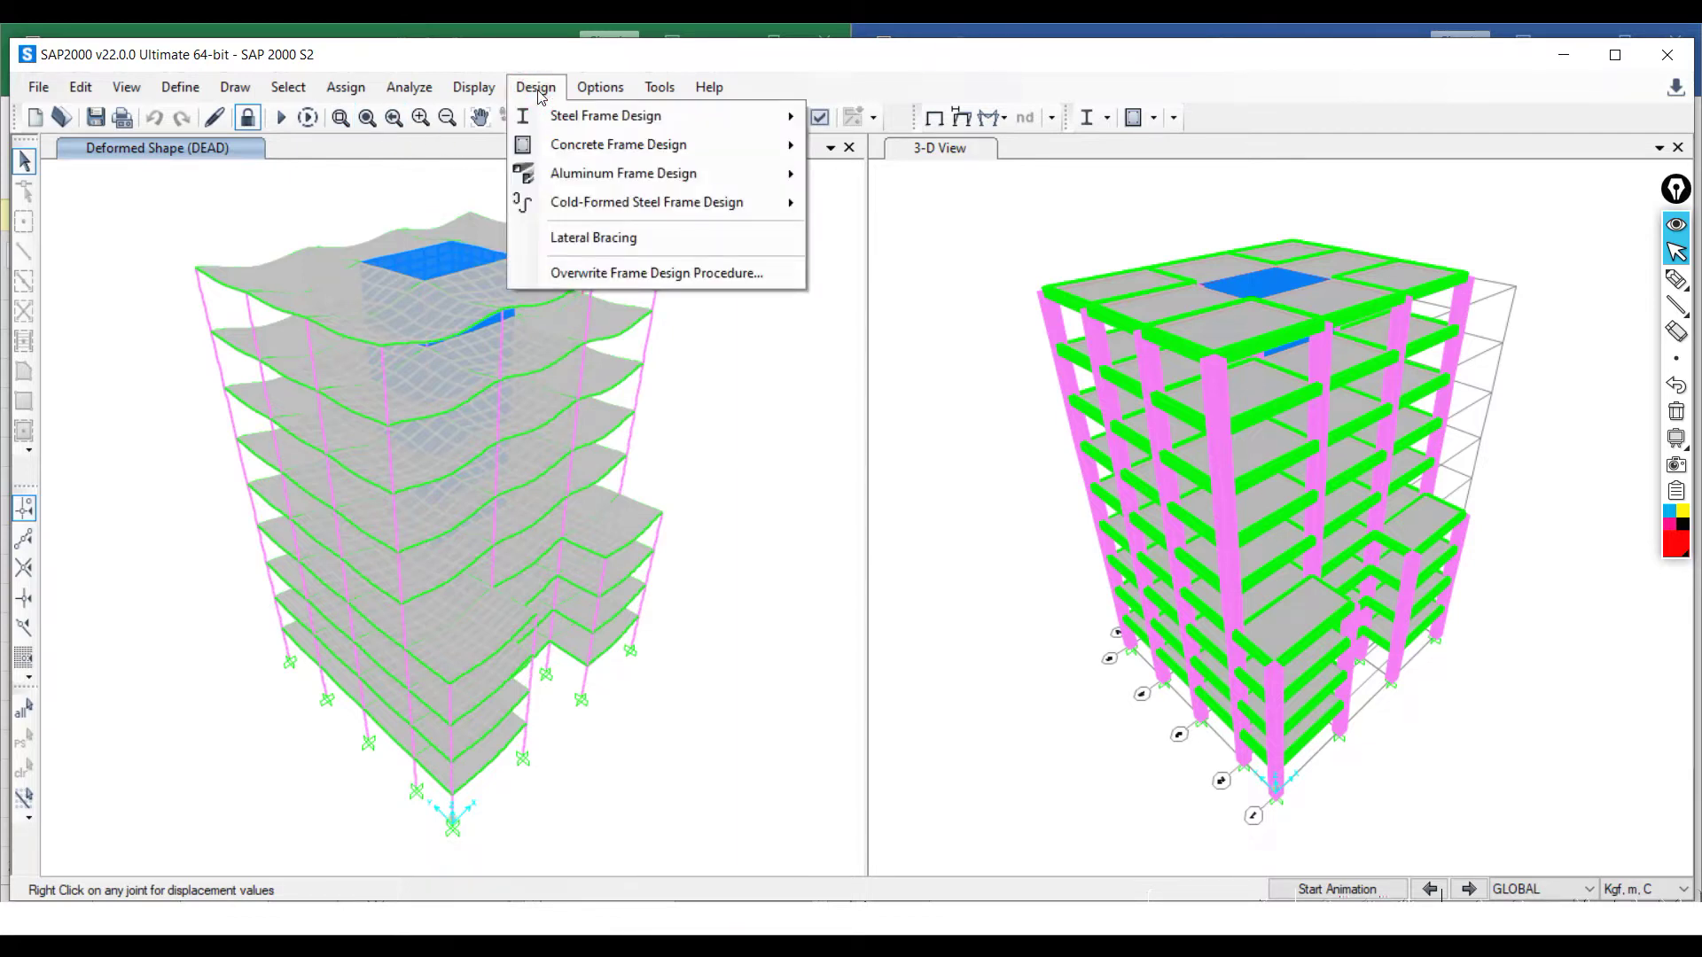
{"action": "mouse_move", "coordinate": [754, 146]}
{"action": "left_click", "coordinate": [905, 148]}
{"action": "left_click", "coordinate": [532, 354]}
{"action": "left_click", "coordinate": [837, 355]}
{"action": "left_click", "coordinate": [779, 828]}
- Select all frames with section properties B1 40/70 and K1 90/90
{"action": "left_click", "coordinate": [535, 87]}
{"action": "mouse_move", "coordinate": [319, 115]}
{"action": "mouse_move", "coordinate": [570, 304]}
{"action": "left_click", "coordinate": [842, 304]}
{"action": "left_click_drag", "start_coordinate": [760, 350], "coordinate": [767, 365]}
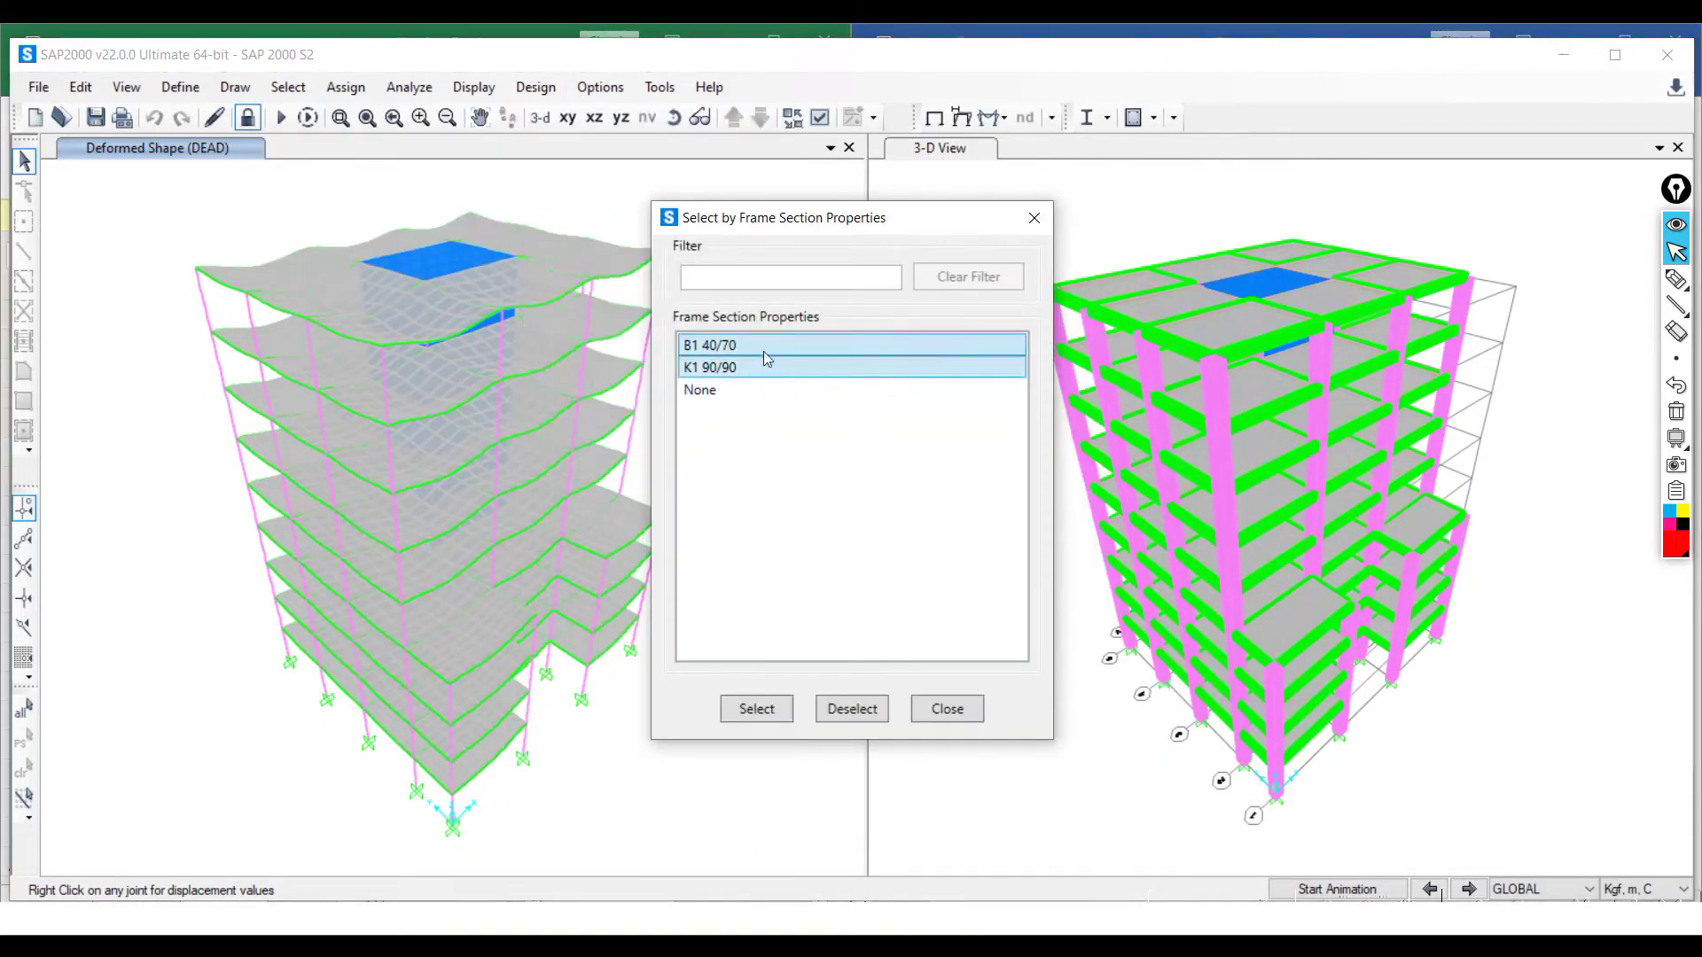
{"action": "left_click", "coordinate": [756, 708]}
{"action": "left_click", "coordinate": [946, 708]}
- Set the framing type of the selected frames to Sway Special in the concrete frame design overwrites
{"action": "left_click", "coordinate": [536, 87]}
{"action": "mouse_move", "coordinate": [620, 145]}
{"action": "left_click", "coordinate": [921, 175]}
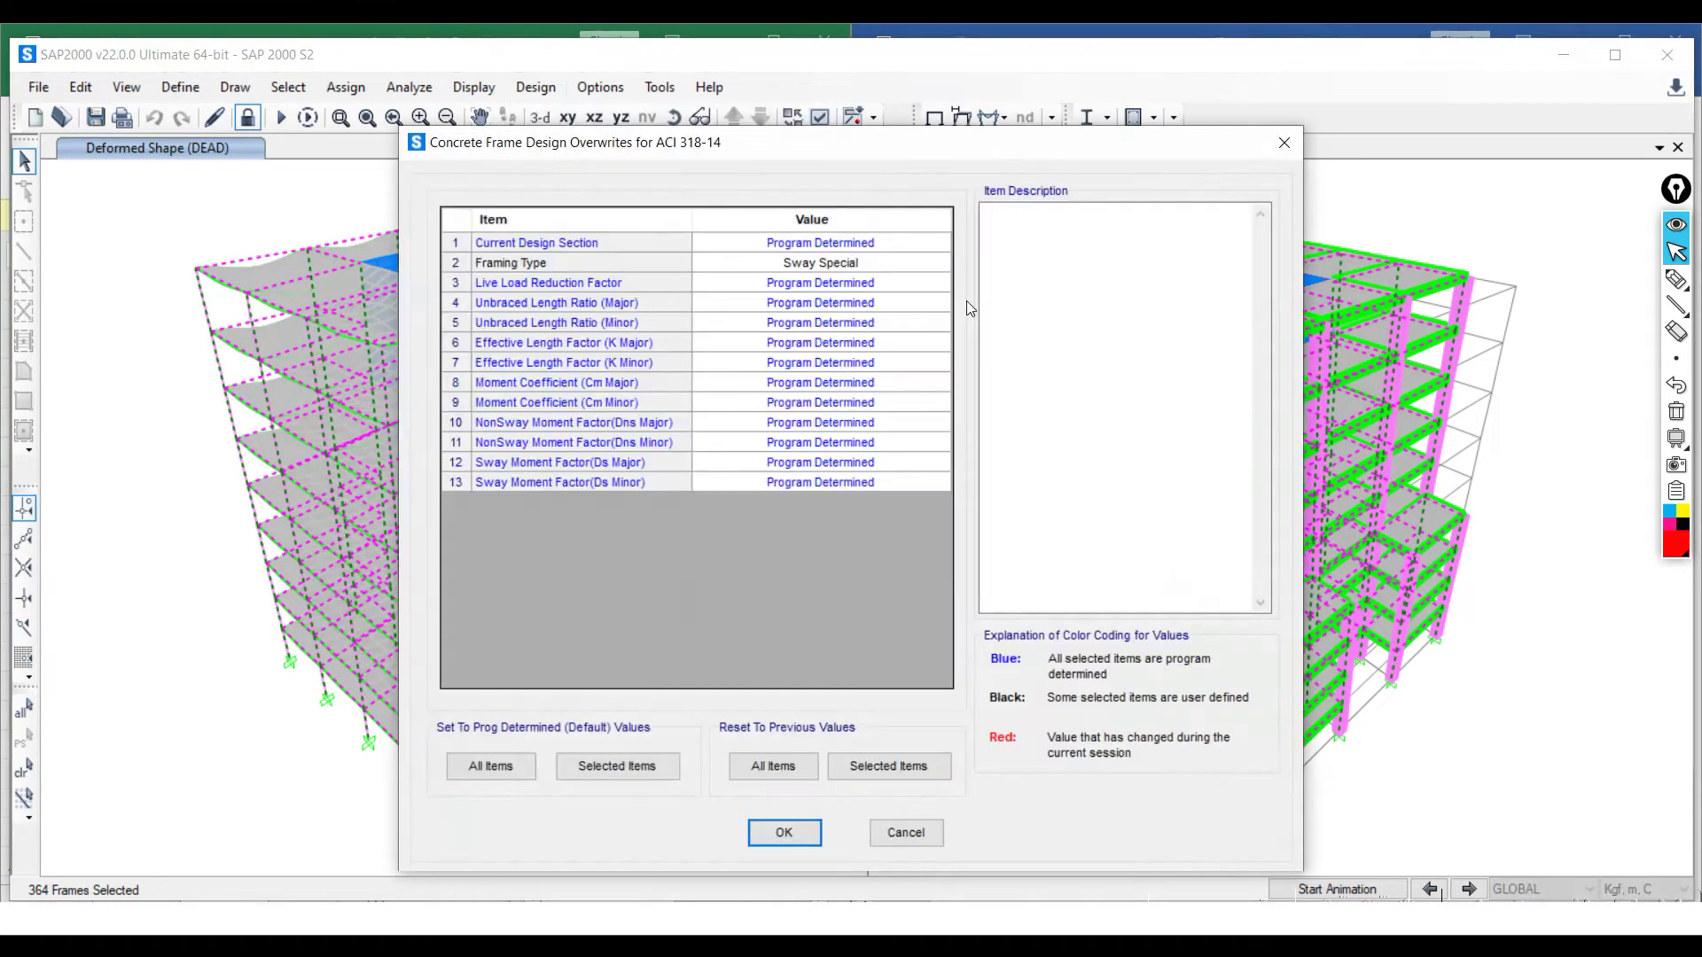
{"action": "left_click", "coordinate": [825, 264]}
{"action": "left_click", "coordinate": [825, 264]}
{"action": "left_click", "coordinate": [881, 293]}
{"action": "left_click", "coordinate": [783, 832]}
- Run the concrete frame design check of the structure
{"action": "left_click", "coordinate": [536, 87]}
{"action": "mouse_move", "coordinate": [561, 152]}
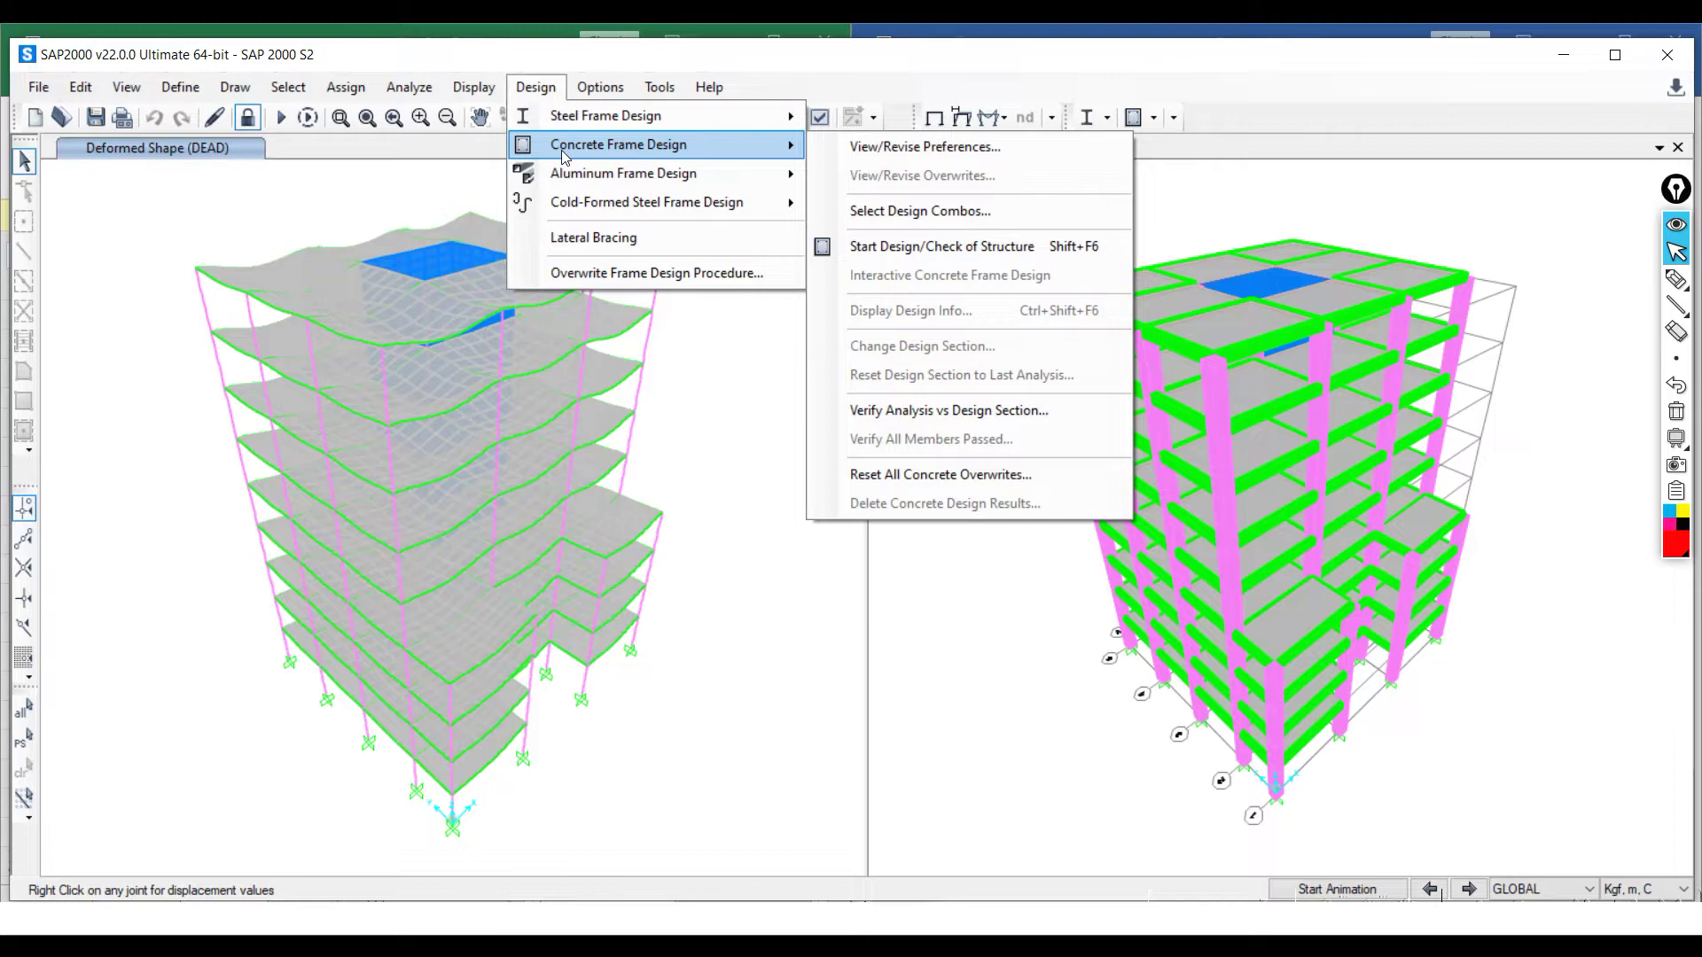
{"action": "left_click", "coordinate": [969, 256]}
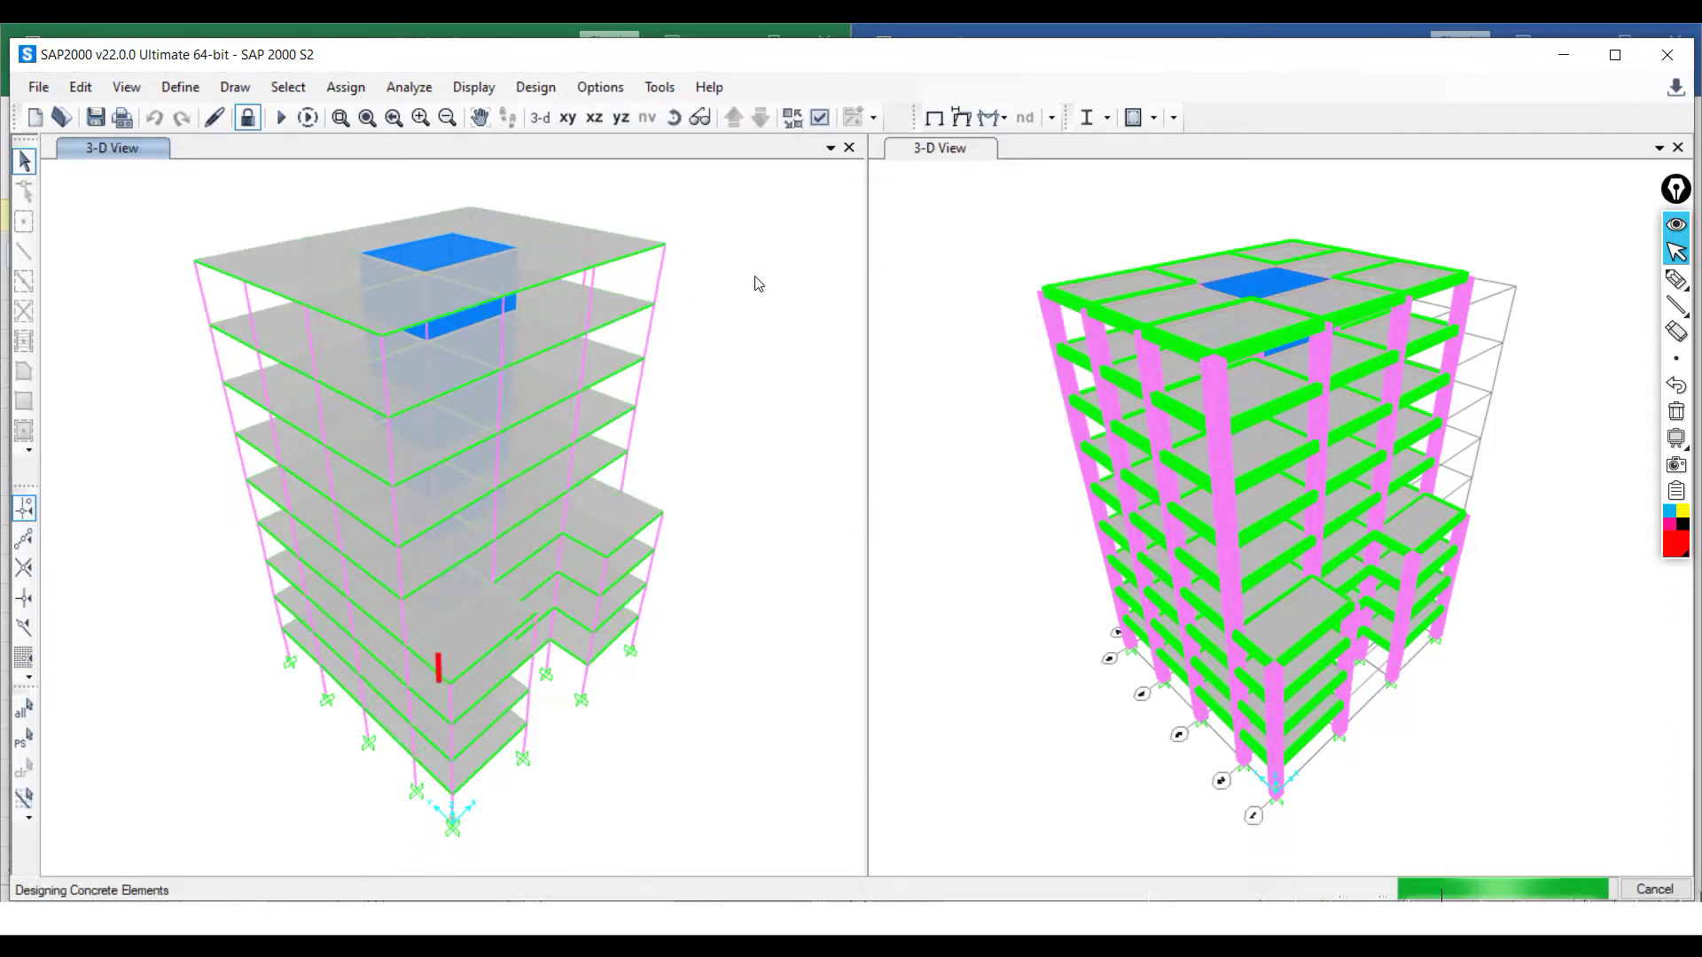
{"action": "left_click", "coordinate": [674, 117]}
{"action": "mouse_move", "coordinate": [612, 483]}
{"action": "left_mouse_down"}
{"action": "mouse_move", "coordinate": [596, 493]}
{"action": "mouse_move", "coordinate": [672, 468]}
{"action": "mouse_move", "coordinate": [592, 478]}
{"action": "left_mouse_up"}
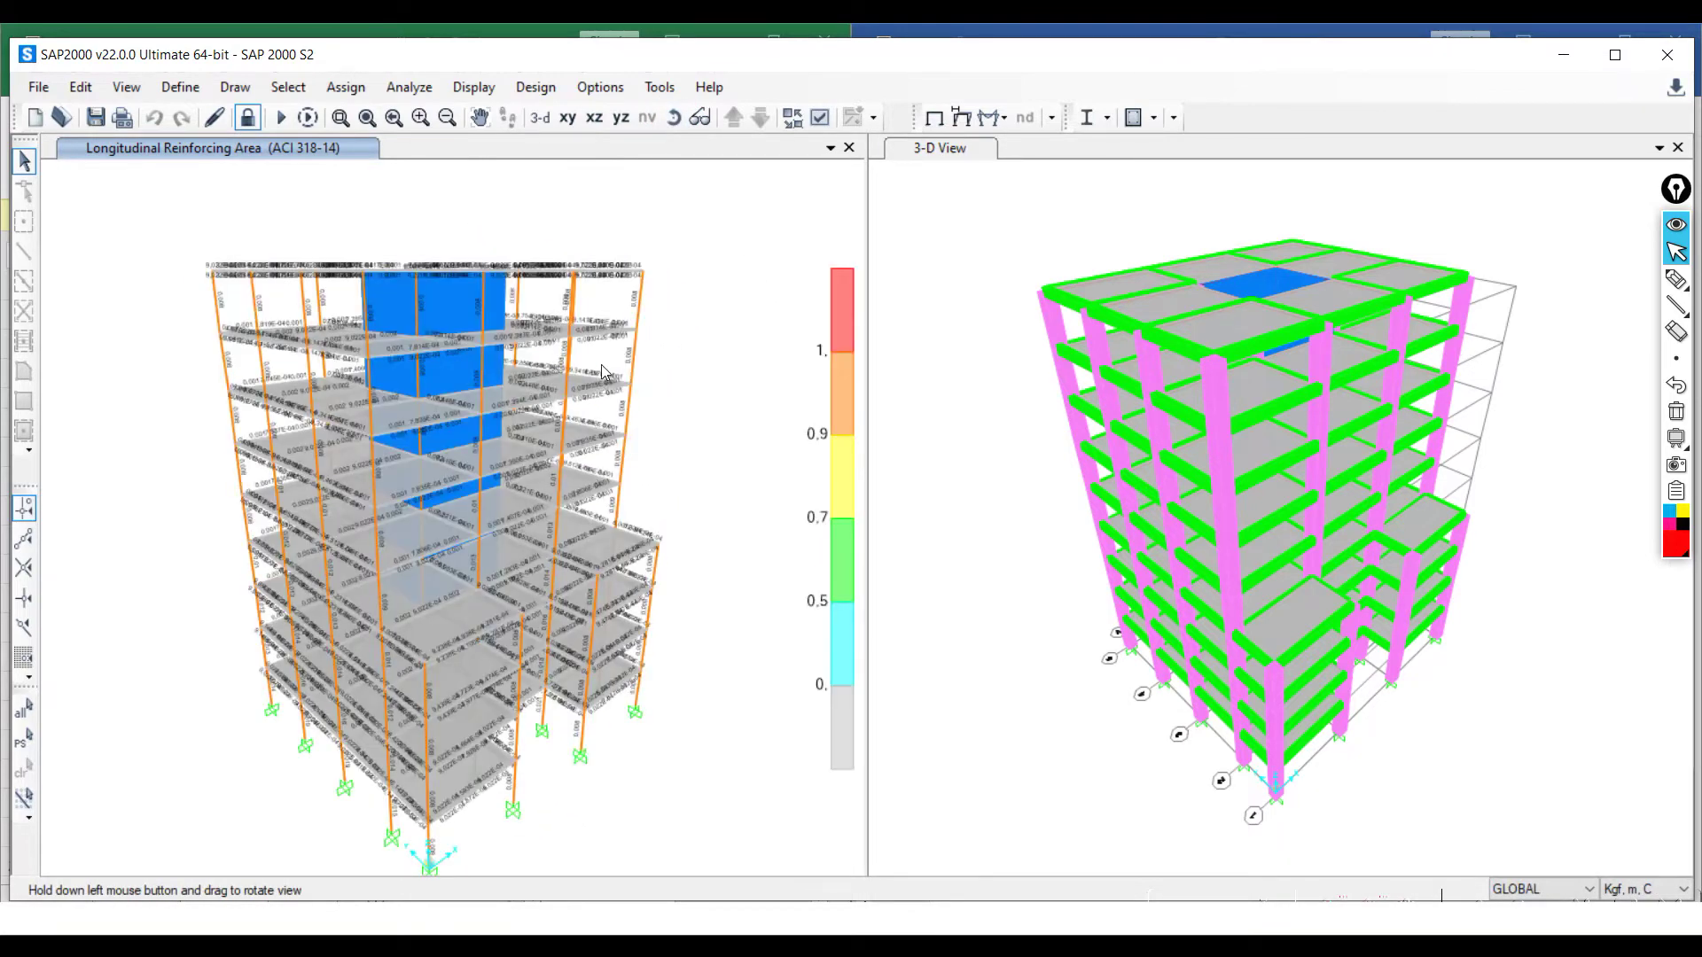
- Display the Longitudinal Reinforcing design output and set the model units to N, mm, C
{"action": "left_click", "coordinate": [542, 88]}
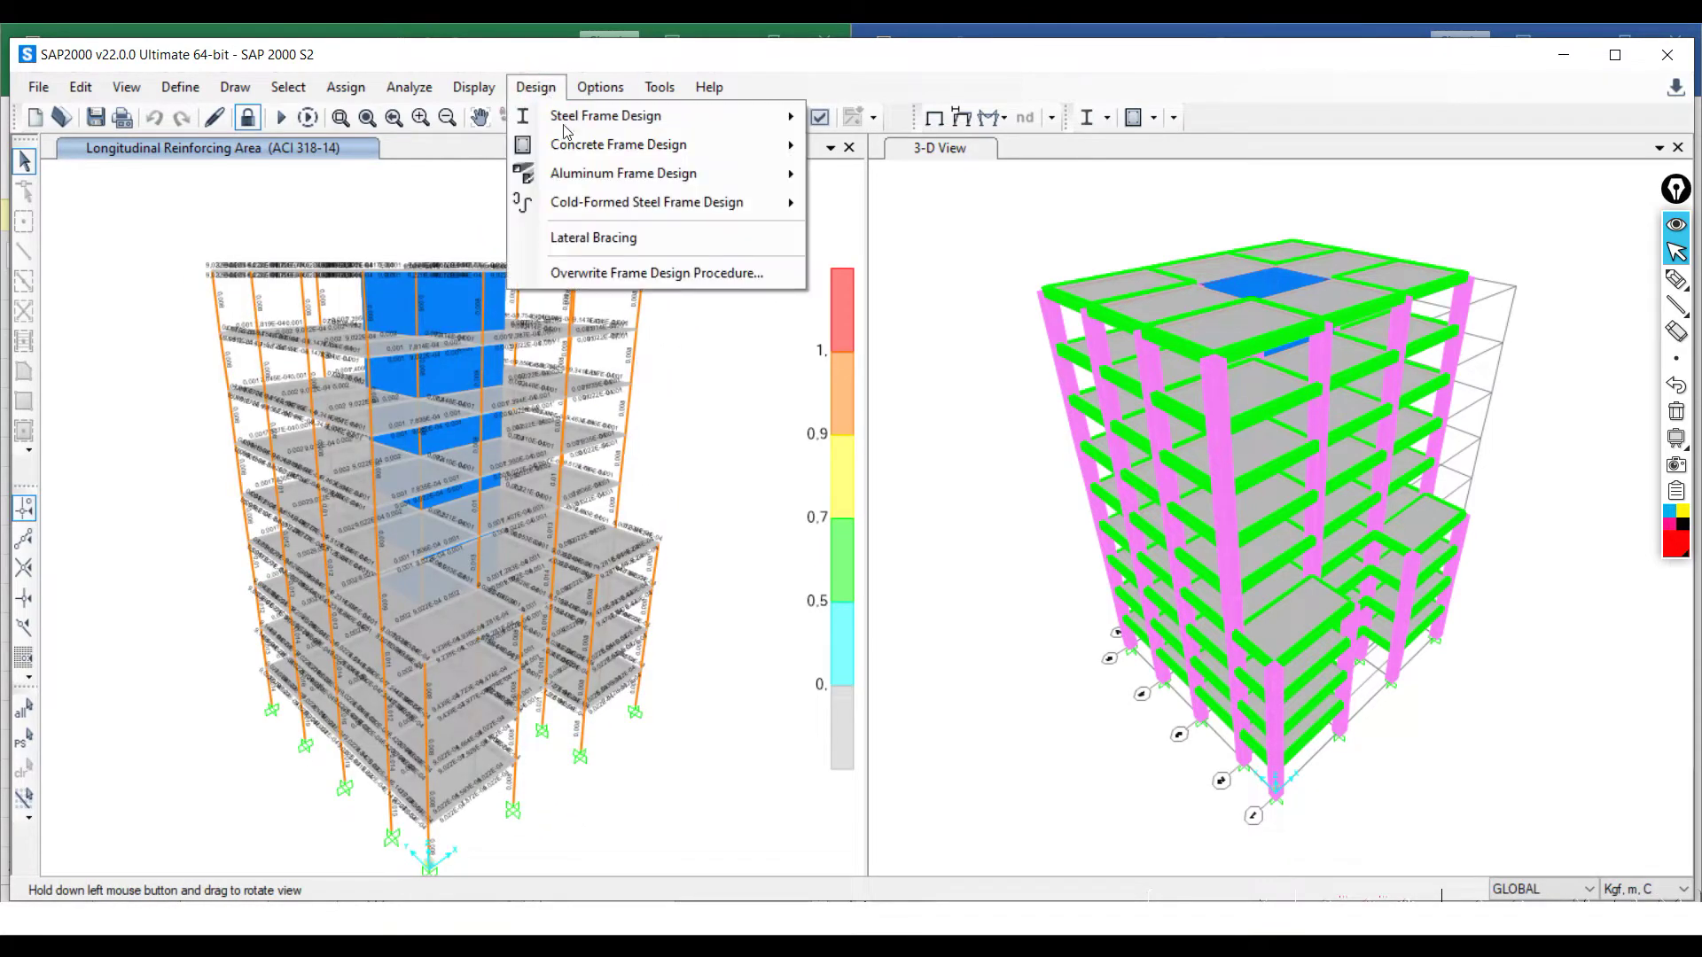
{"action": "mouse_move", "coordinate": [587, 152]}
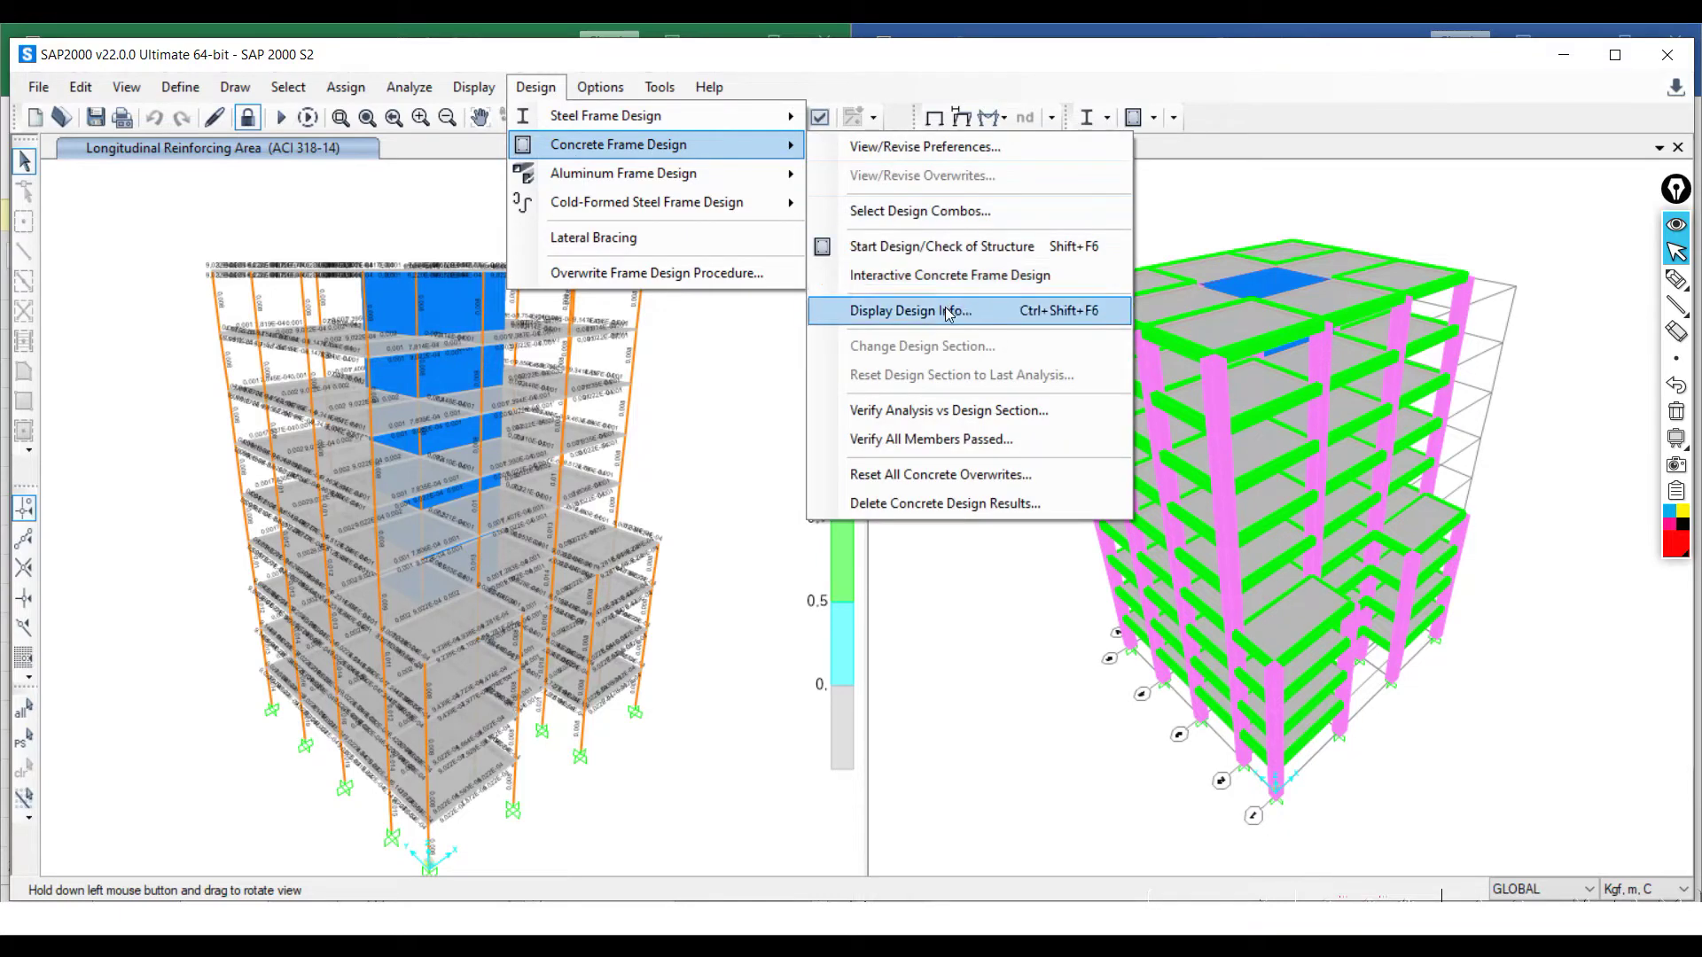
{"action": "left_click", "coordinate": [907, 315]}
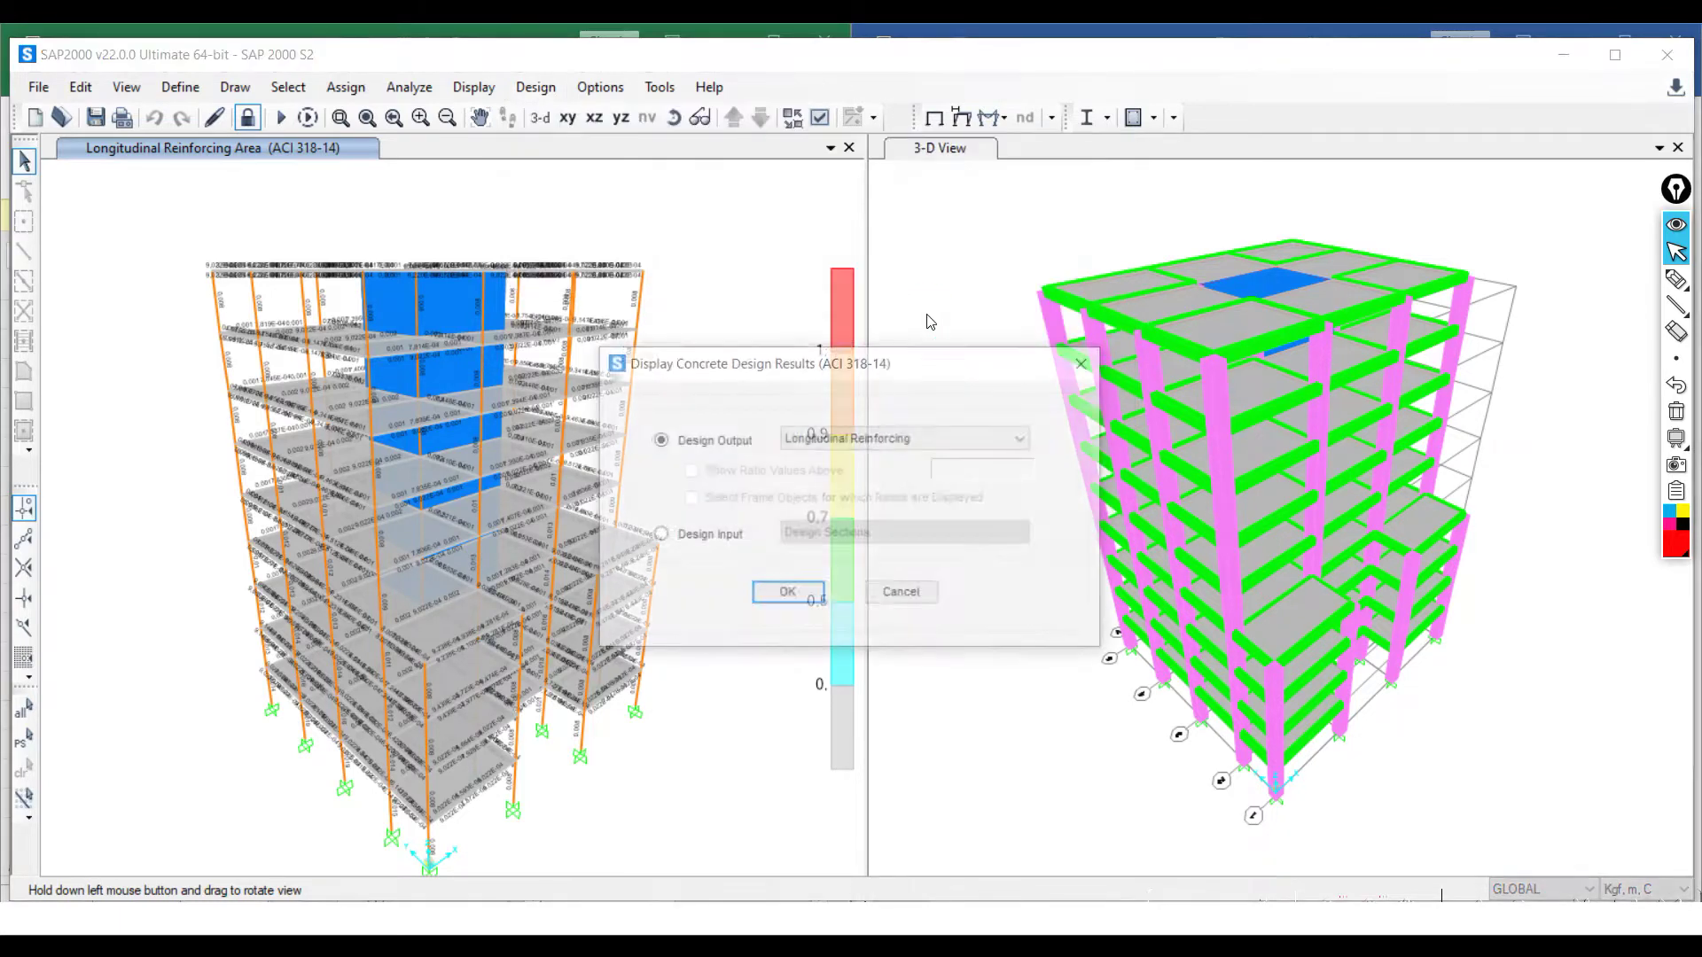
{"action": "left_click", "coordinate": [891, 437]}
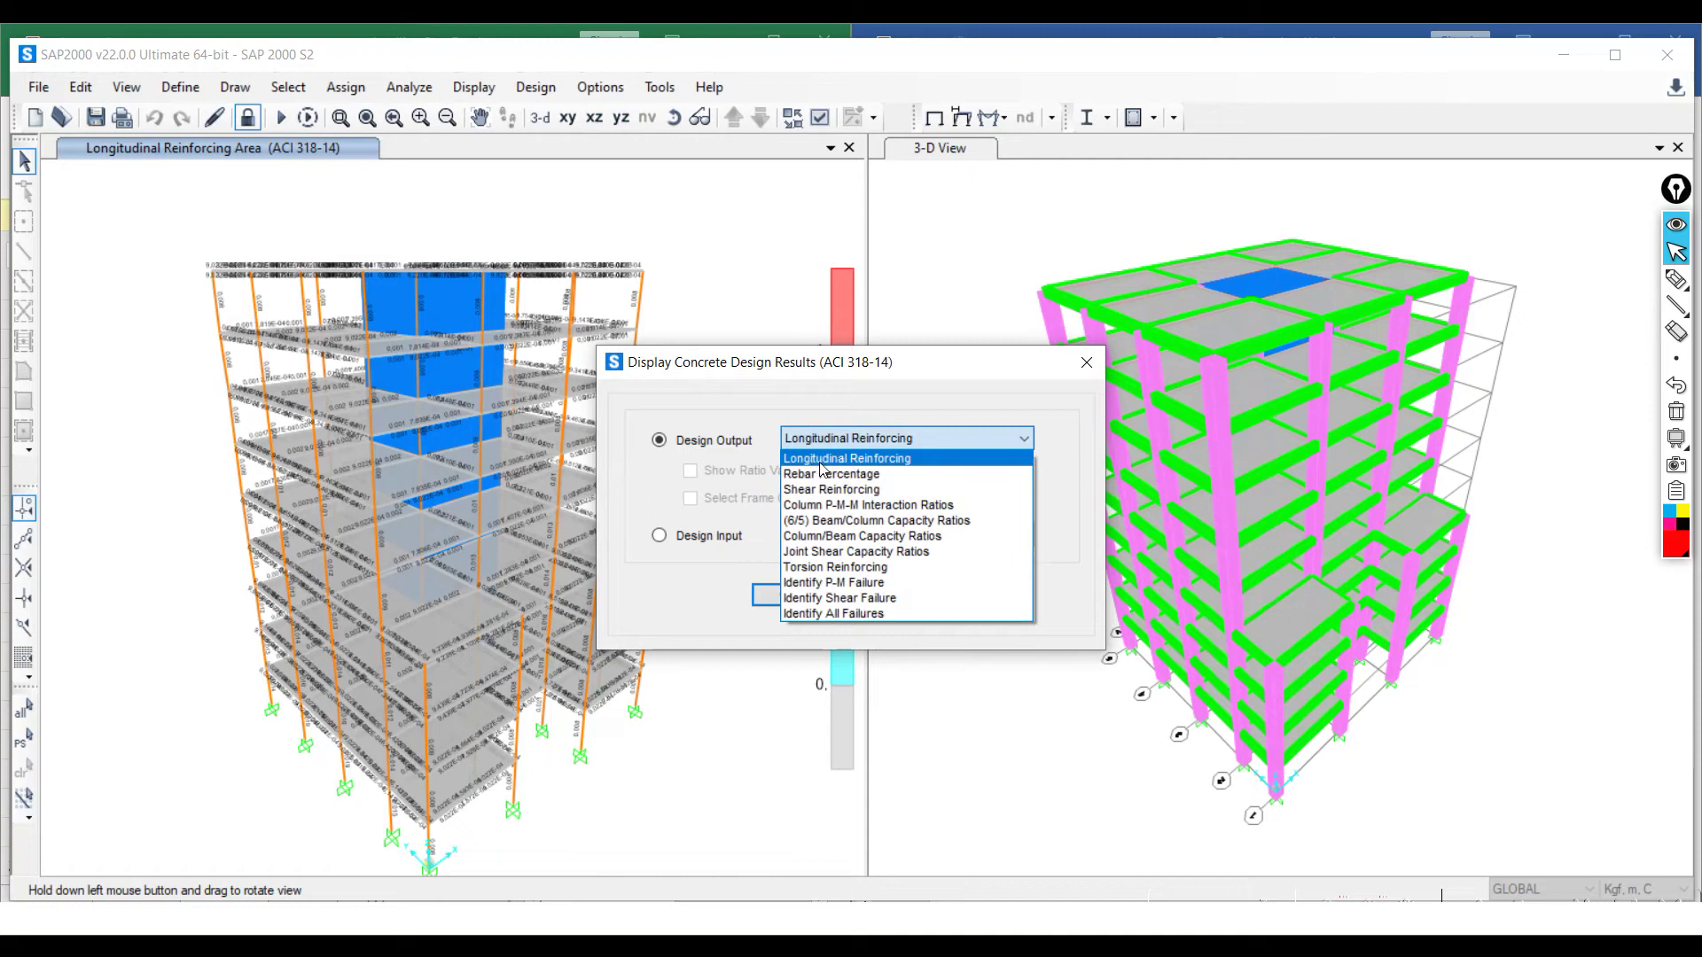
{"action": "left_click", "coordinate": [900, 459]}
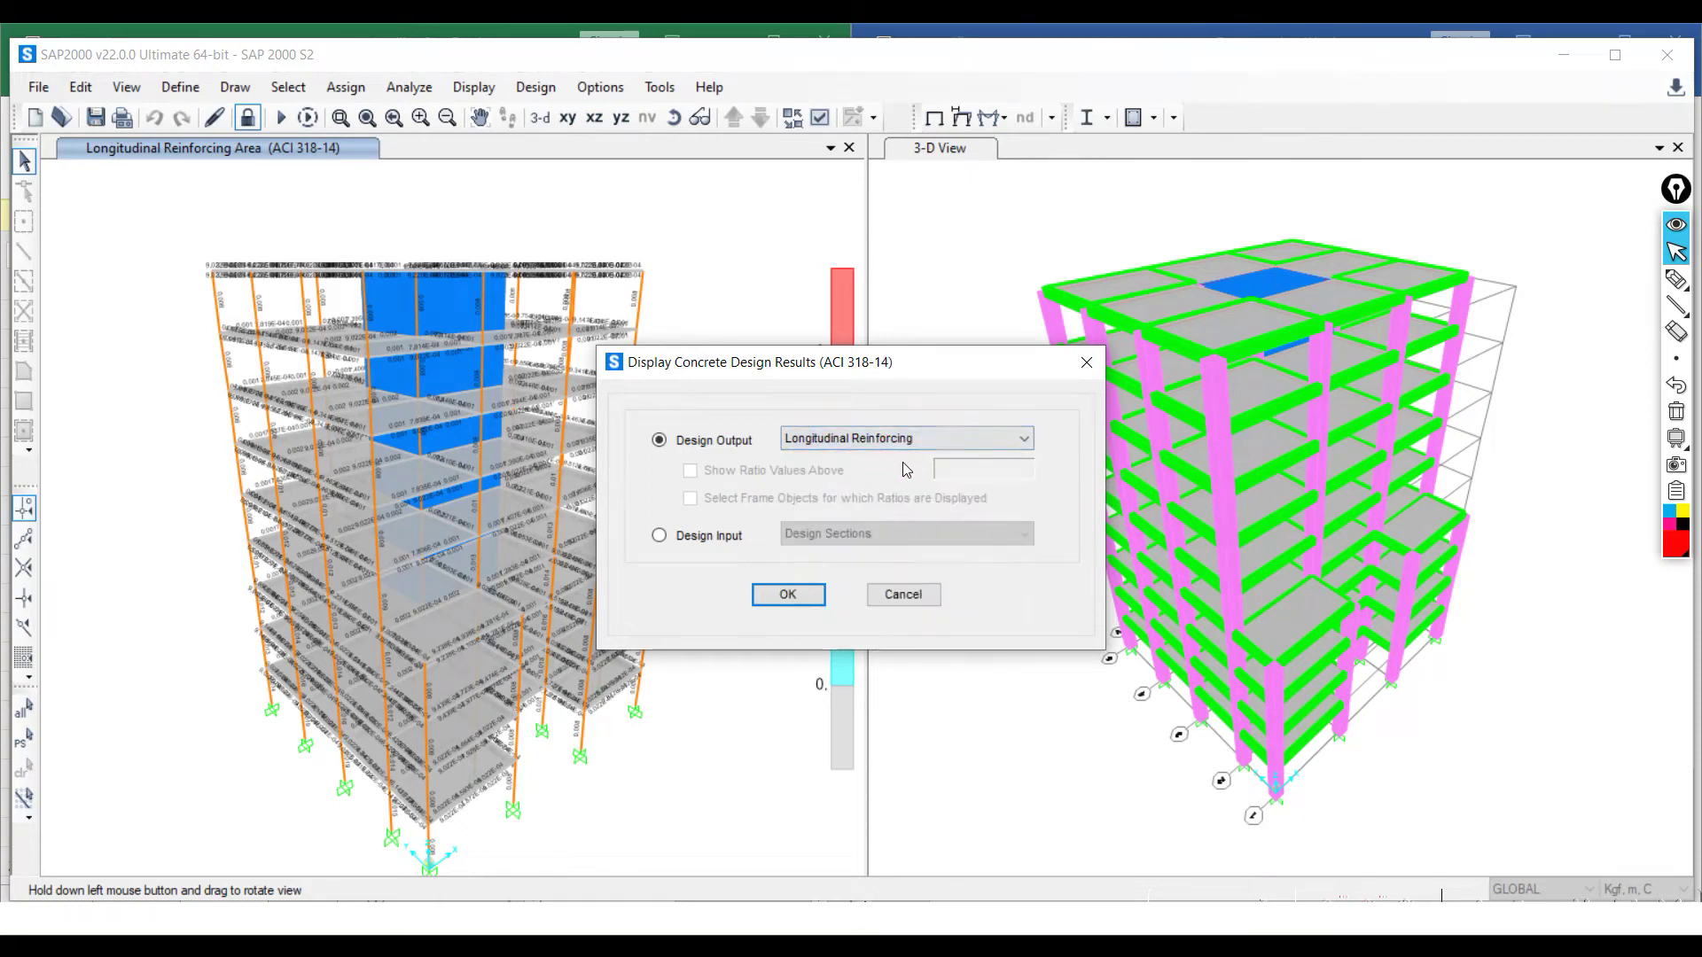
{"action": "left_click", "coordinate": [787, 594]}
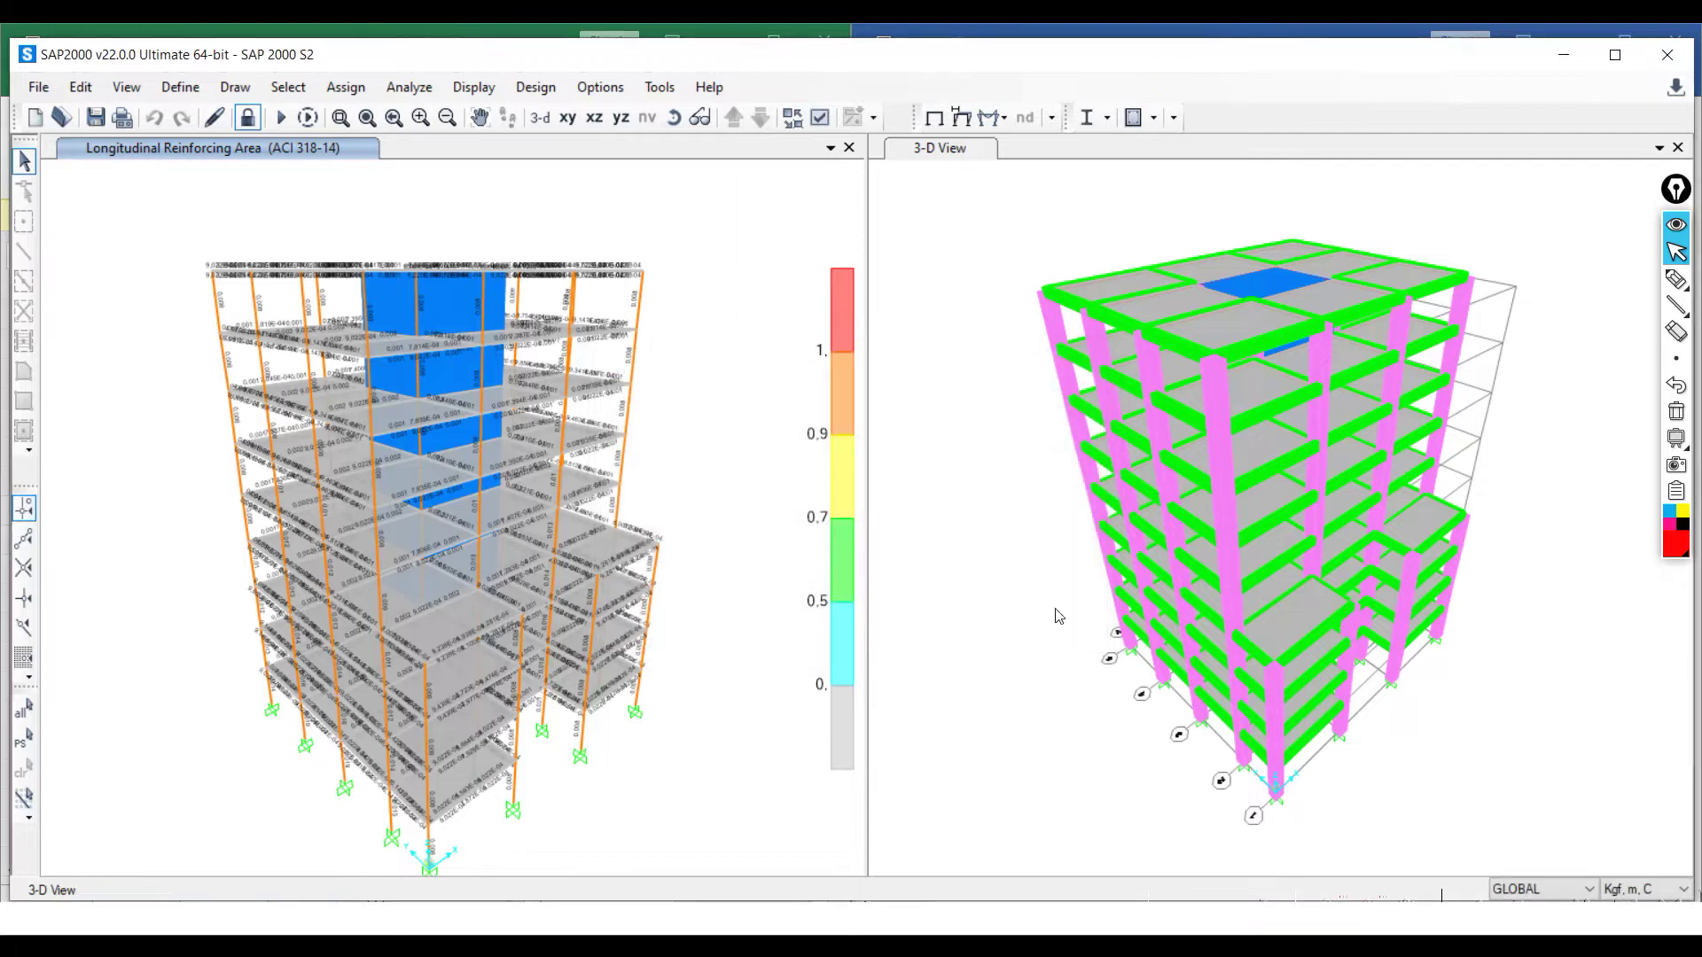
{"action": "left_click", "coordinate": [1633, 885]}
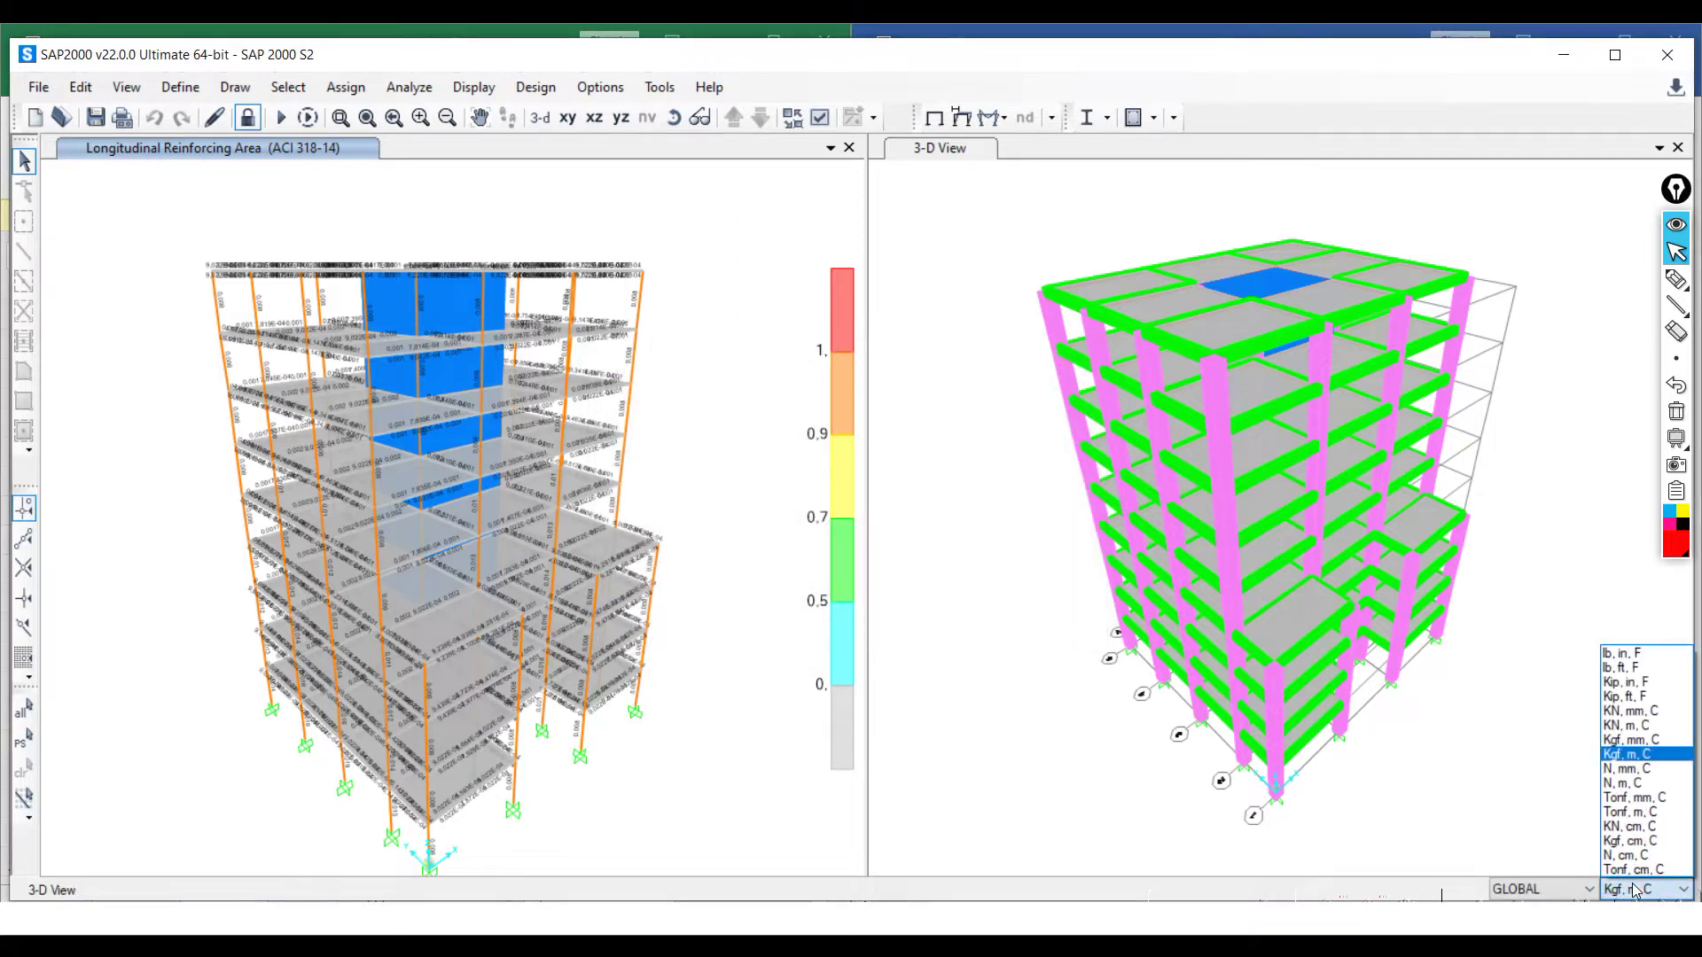
{"action": "left_click", "coordinate": [1629, 768]}
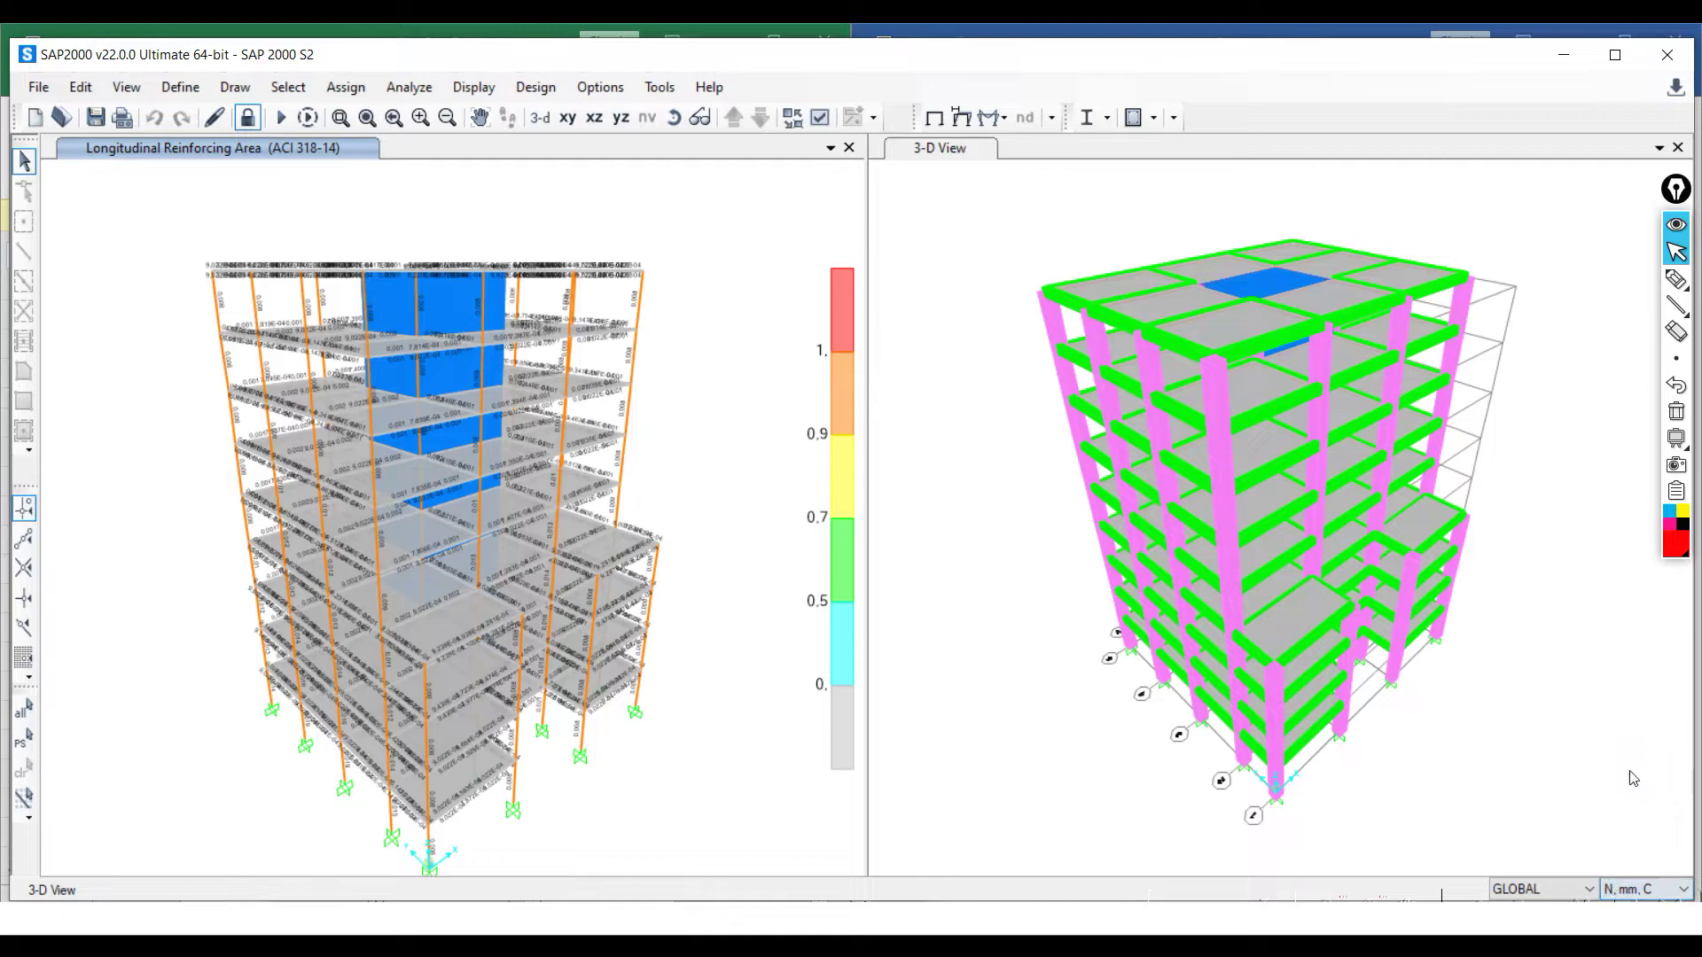
- Show the longitudinal reinforcing areas in XY plan view at Z=4000
{"action": "left_click", "coordinate": [674, 117]}
{"action": "left_click_drag", "start_coordinate": [266, 733], "coordinate": [396, 671]}
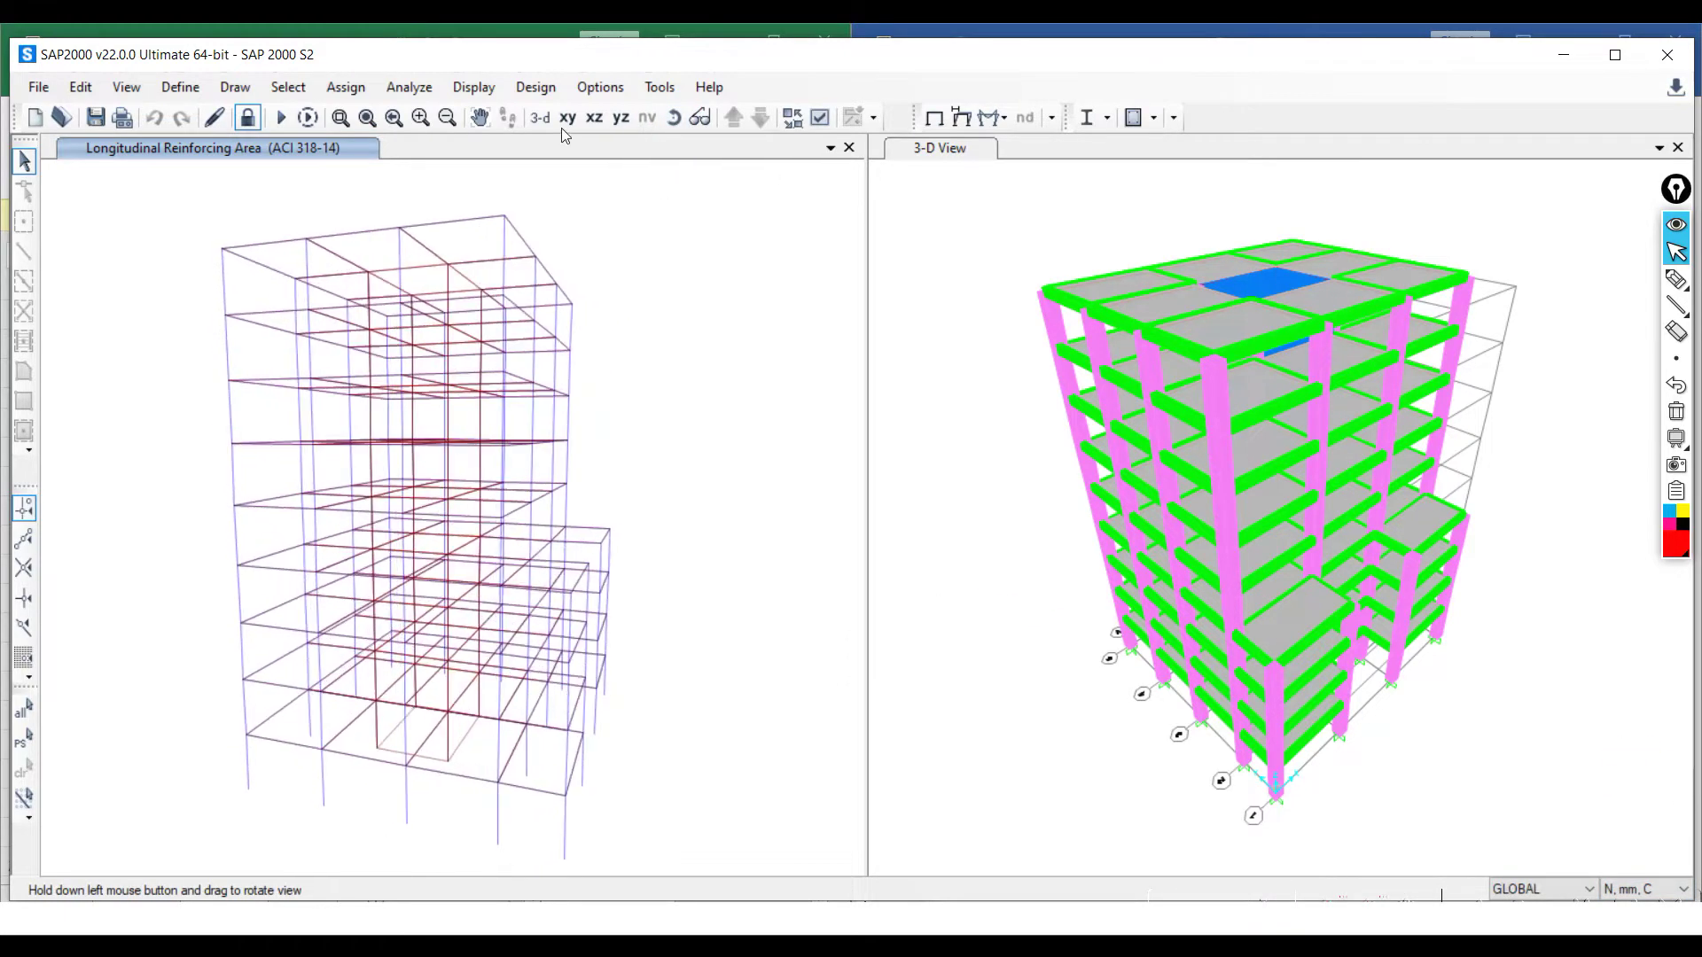
{"action": "left_click", "coordinate": [593, 118]}
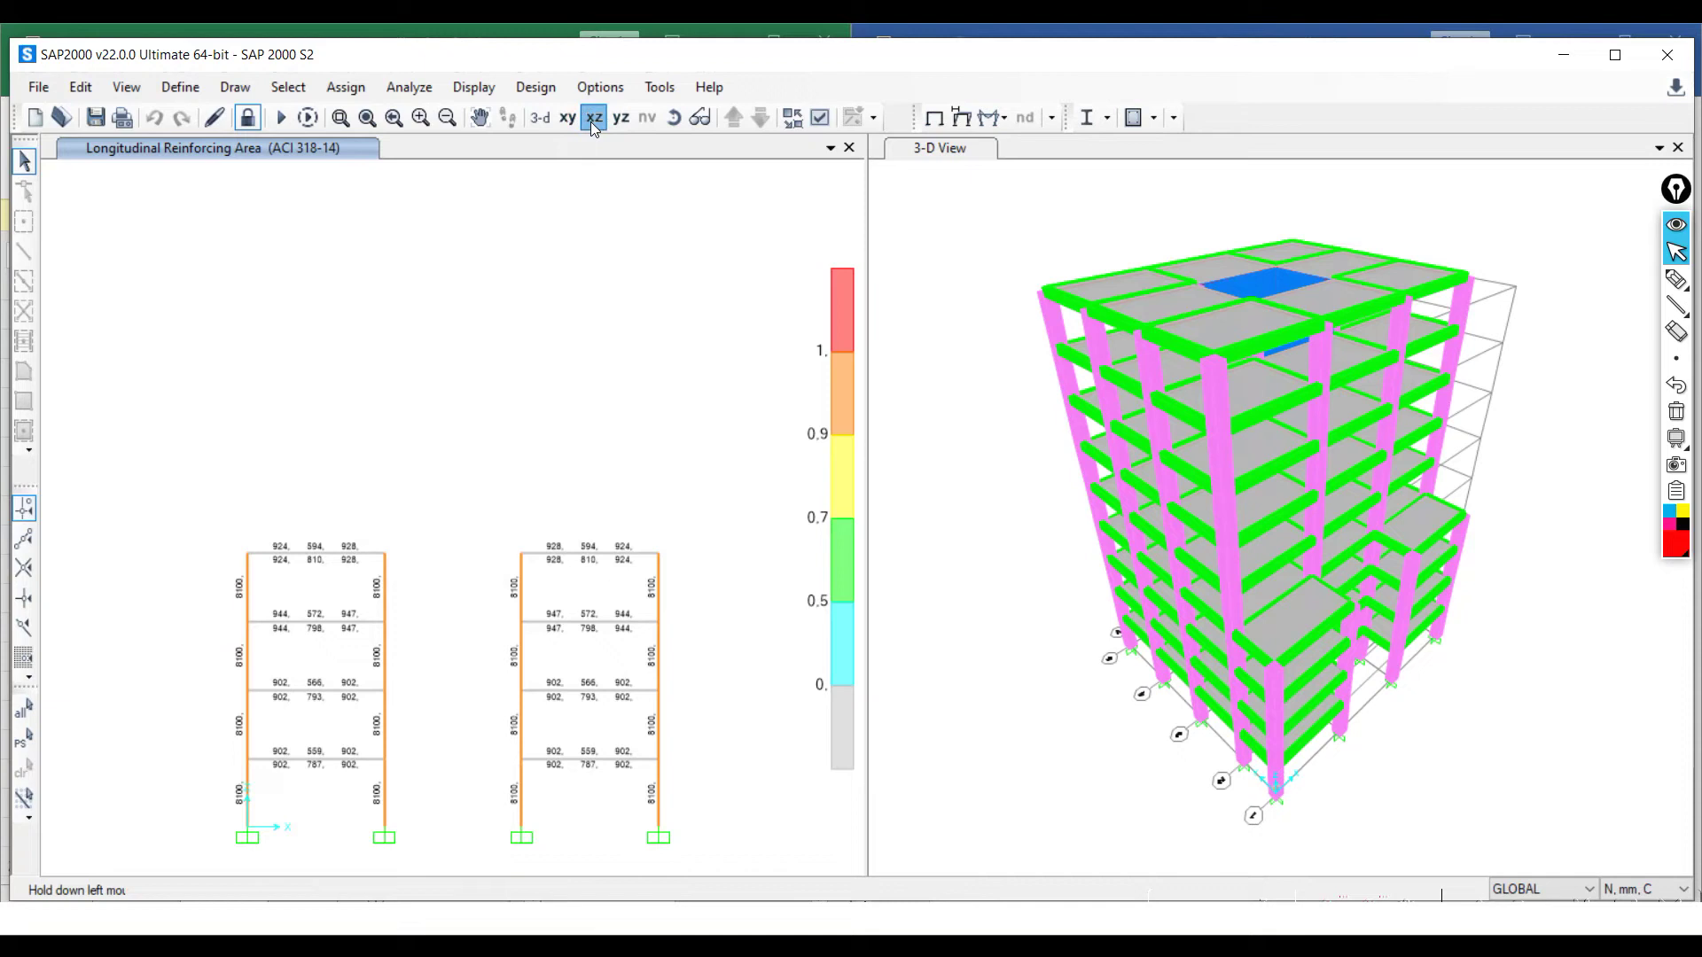
{"action": "left_click", "coordinate": [540, 118]}
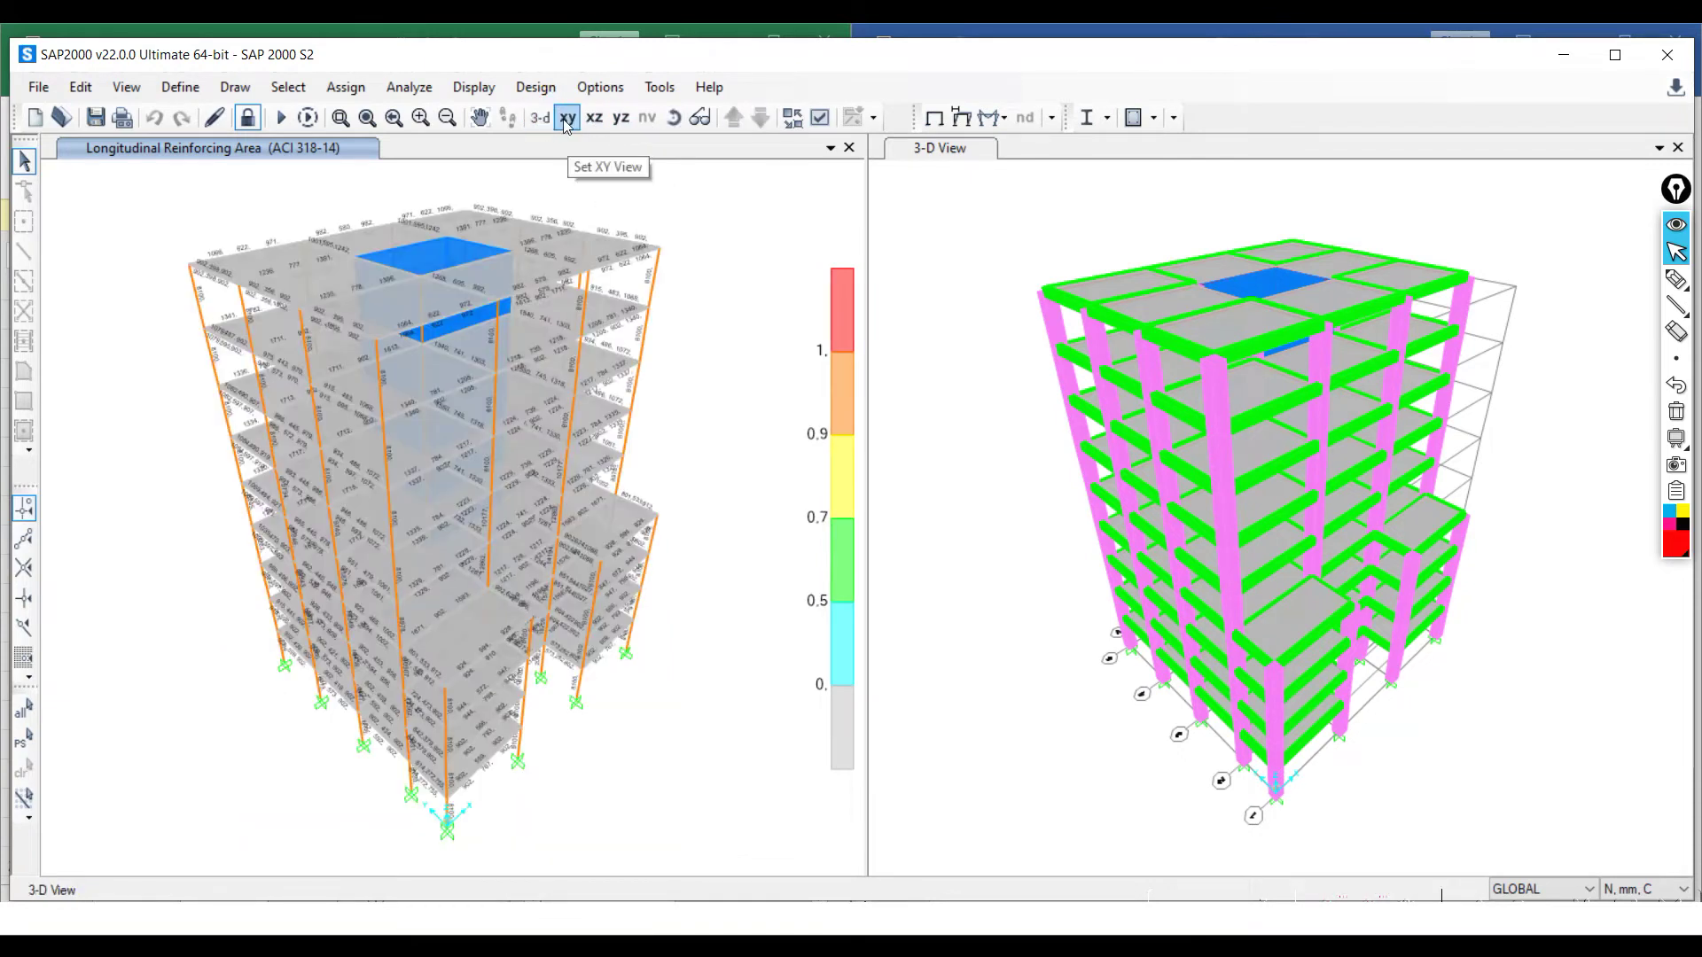
{"action": "left_click", "coordinate": [567, 118]}
{"action": "left_click", "coordinate": [763, 119]}
{"action": "left_click", "coordinate": [761, 117]}
{"action": "left_click", "coordinate": [761, 117]}
{"action": "left_click", "coordinate": [734, 118]}
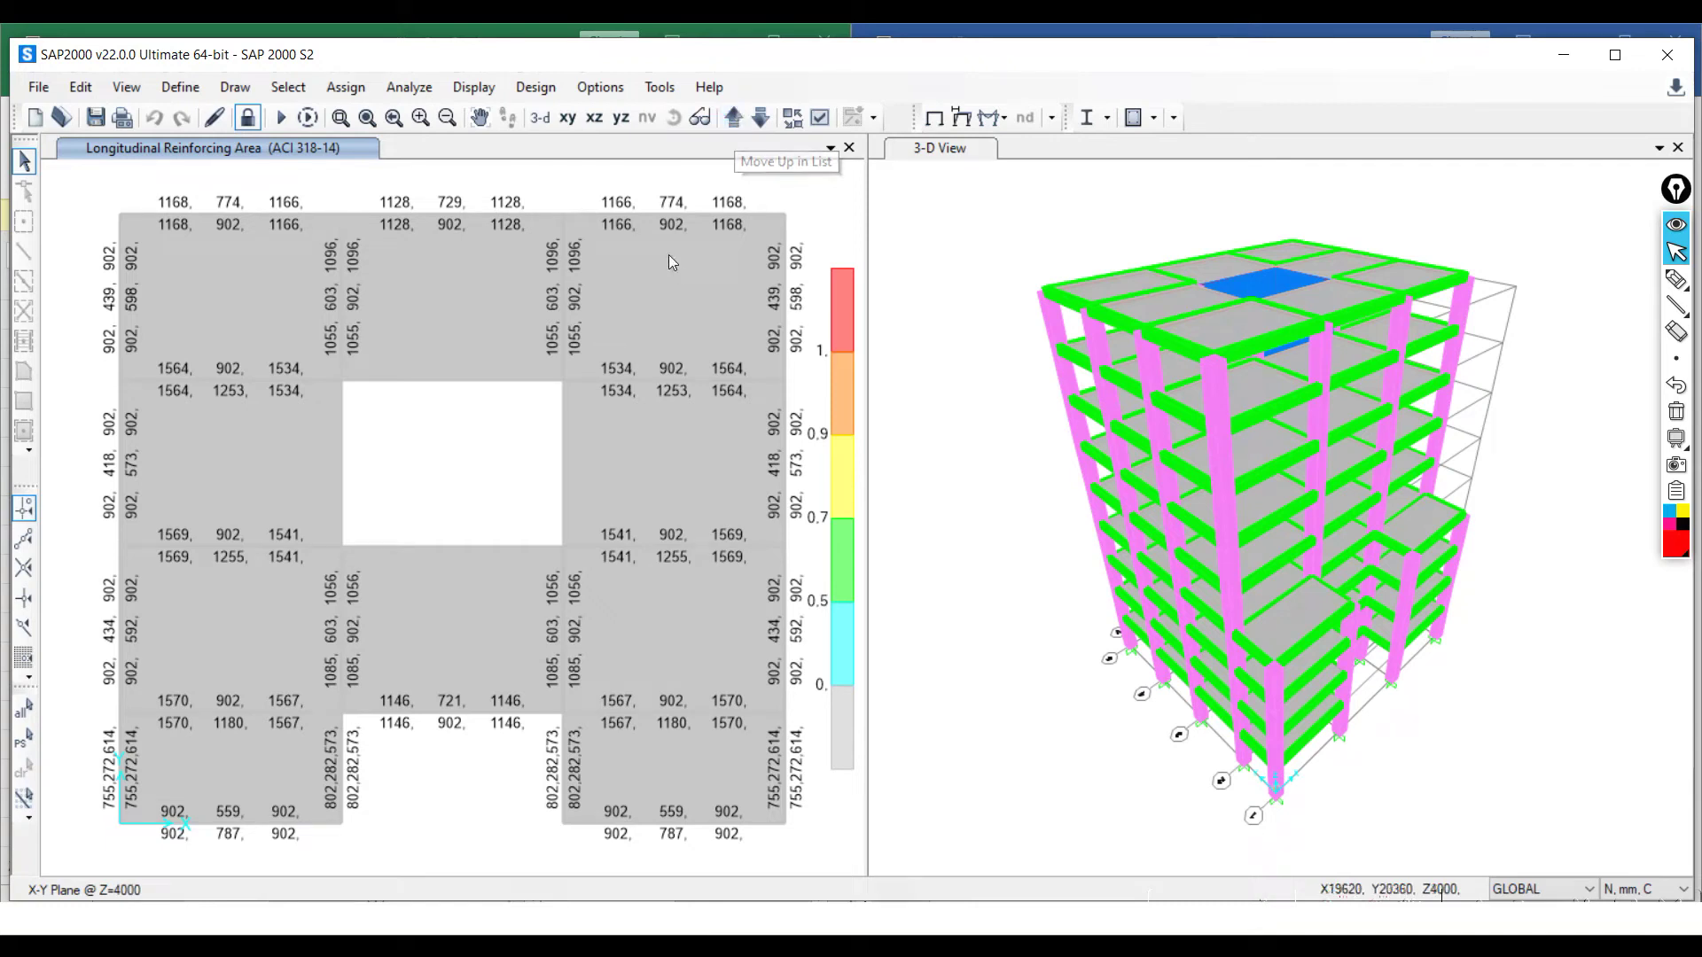
- Set the second model view to the X-Y plane at Z=4000 as well
{"action": "left_click", "coordinate": [940, 147]}
{"action": "left_click", "coordinate": [567, 118]}
{"action": "left_click", "coordinate": [760, 117]}
{"action": "left_click", "coordinate": [760, 117]}
{"action": "left_click", "coordinate": [761, 117]}
{"action": "left_click", "coordinate": [761, 117]}
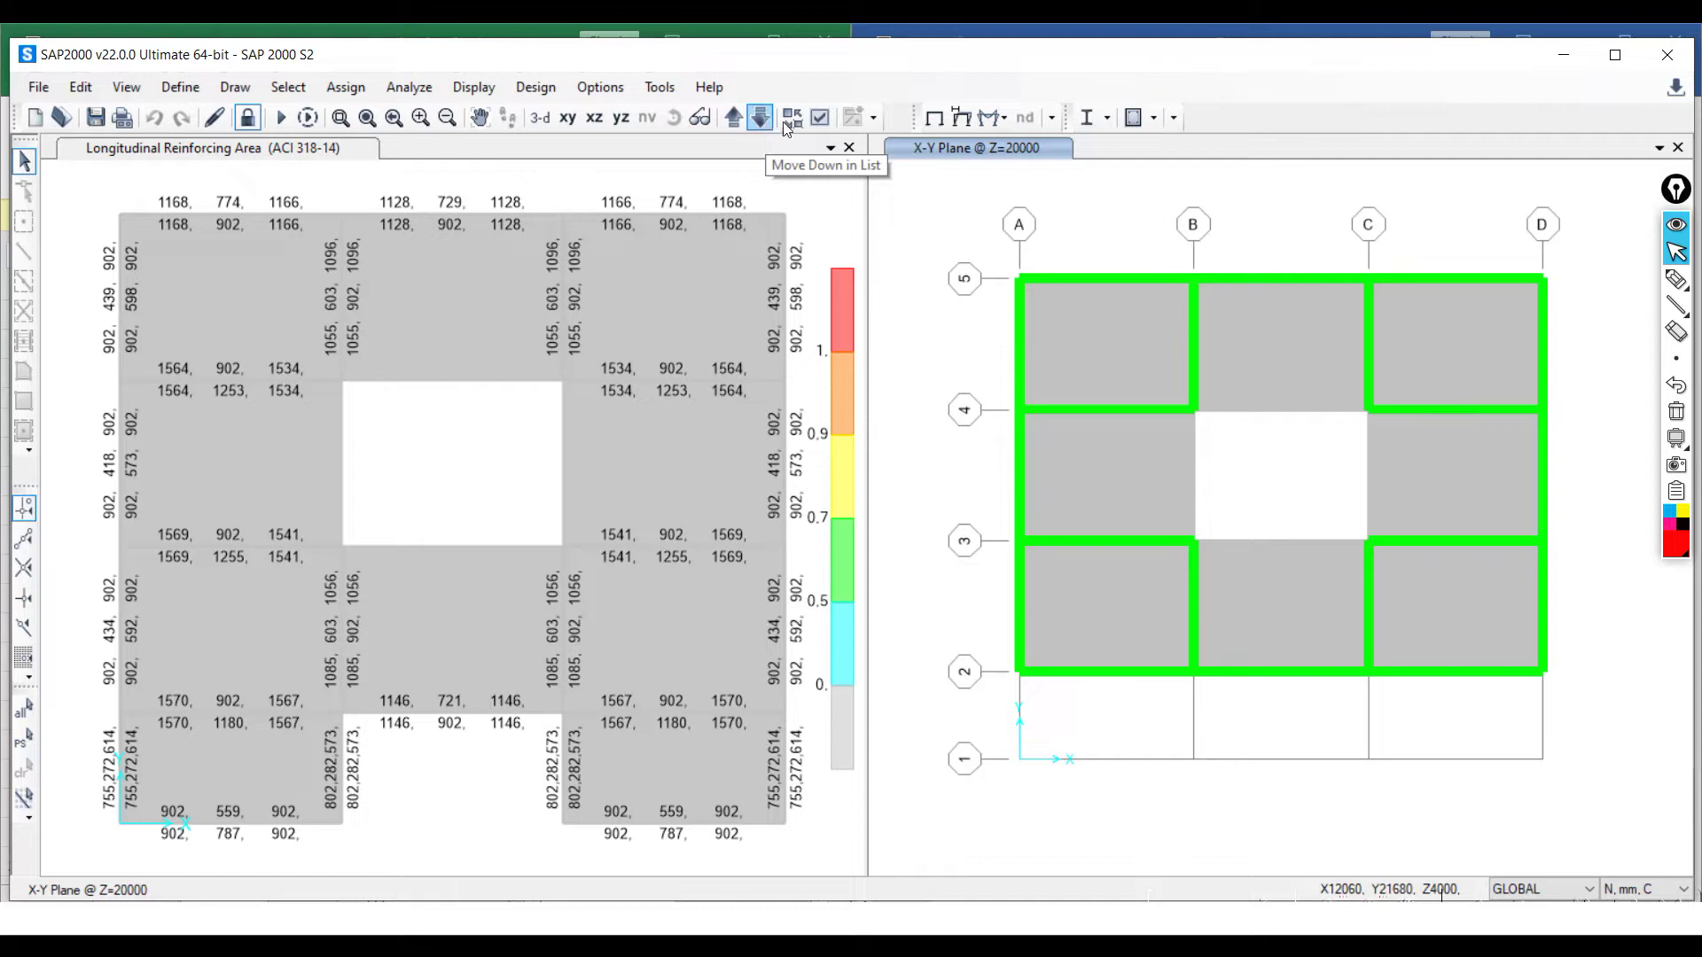
{"action": "left_click", "coordinate": [760, 118]}
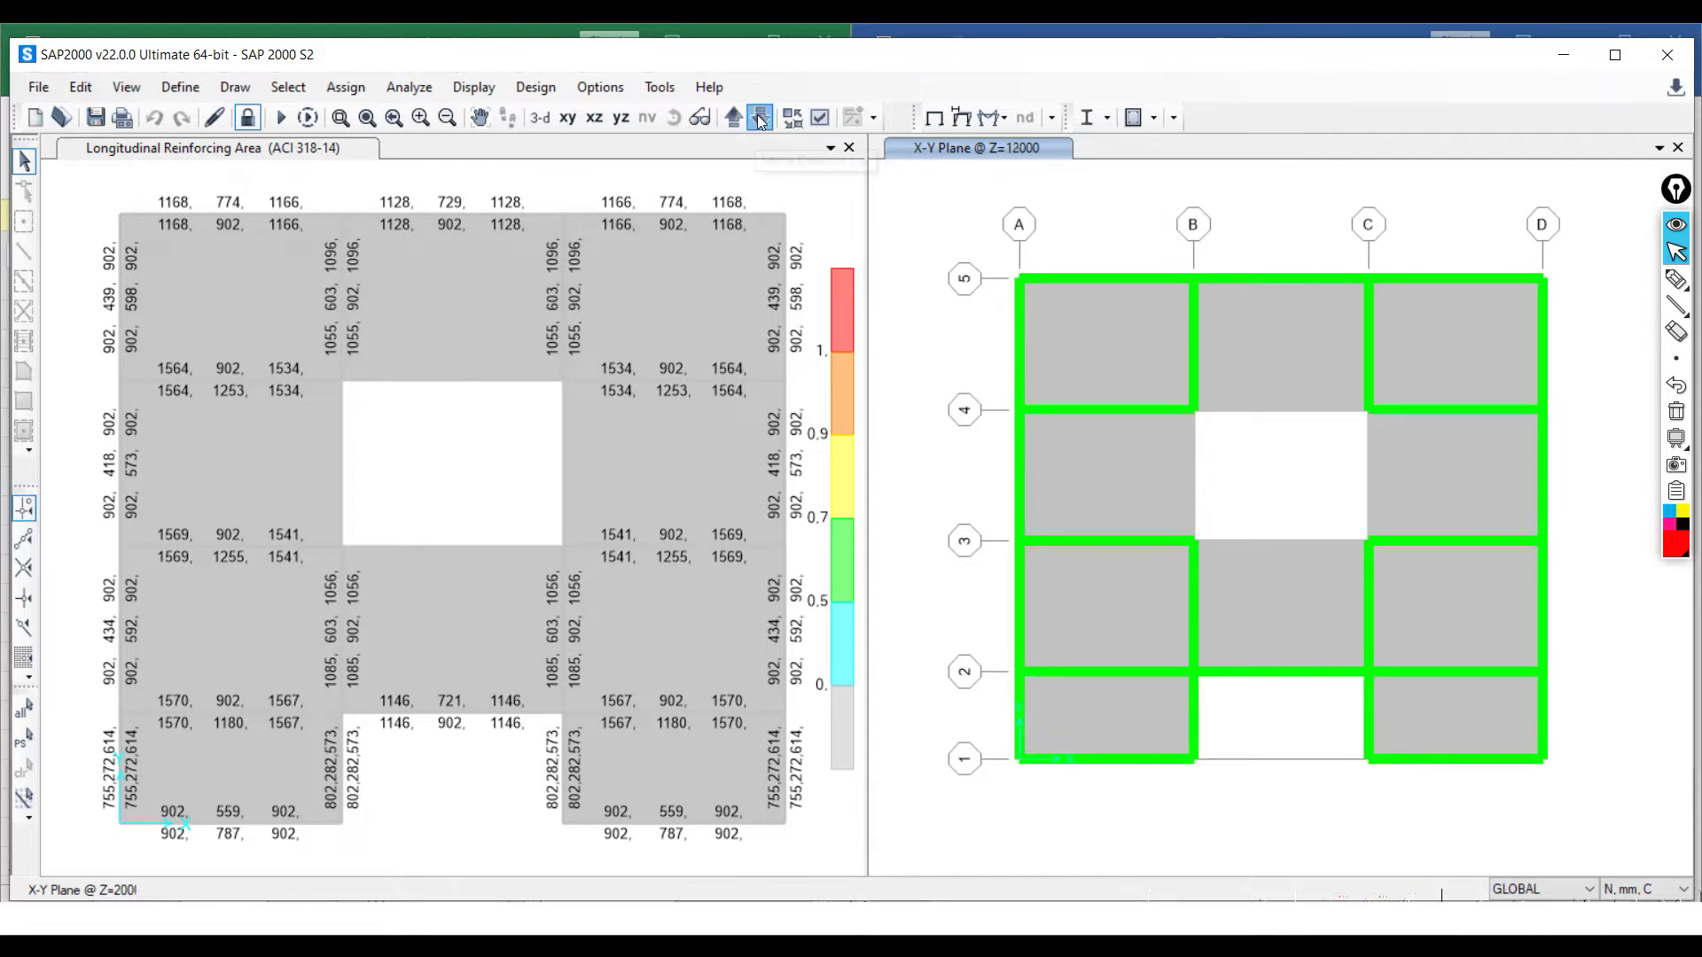
{"action": "left_click", "coordinate": [760, 118]}
{"action": "left_click", "coordinate": [761, 117]}
- Open the design summary of the B1 40/70 beam on grid line 4 between A and B and examine its required top flexural rebar
{"action": "left_click", "coordinate": [198, 382]}
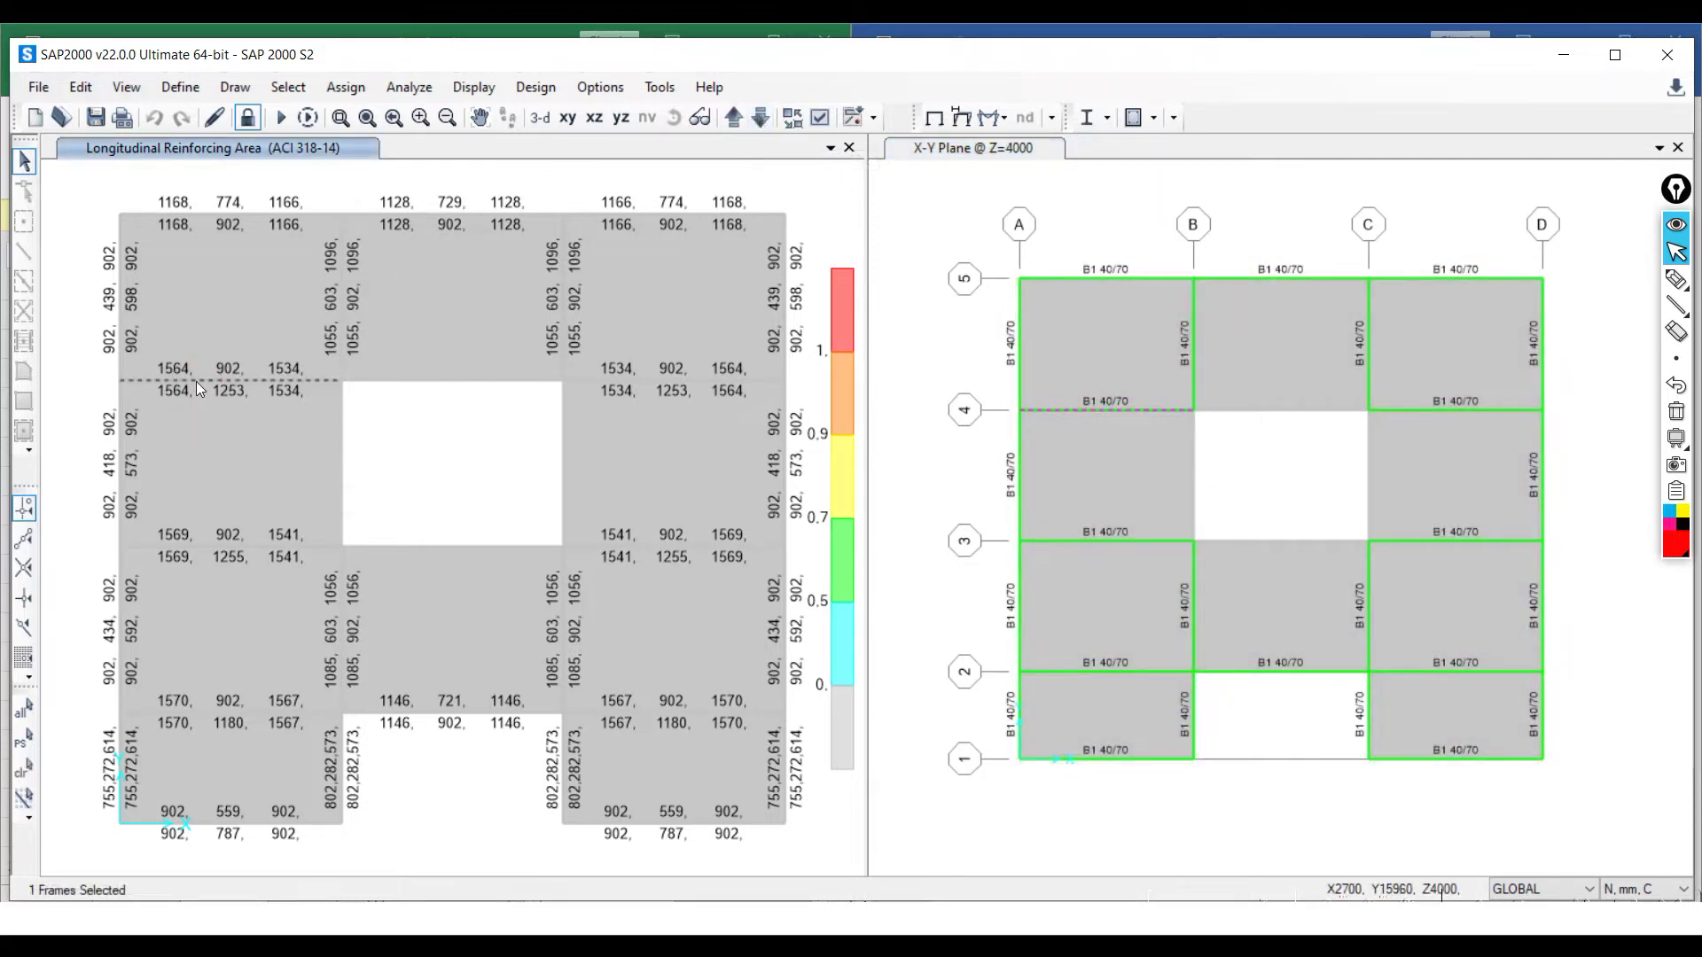
{"action": "right_click", "coordinate": [195, 381]}
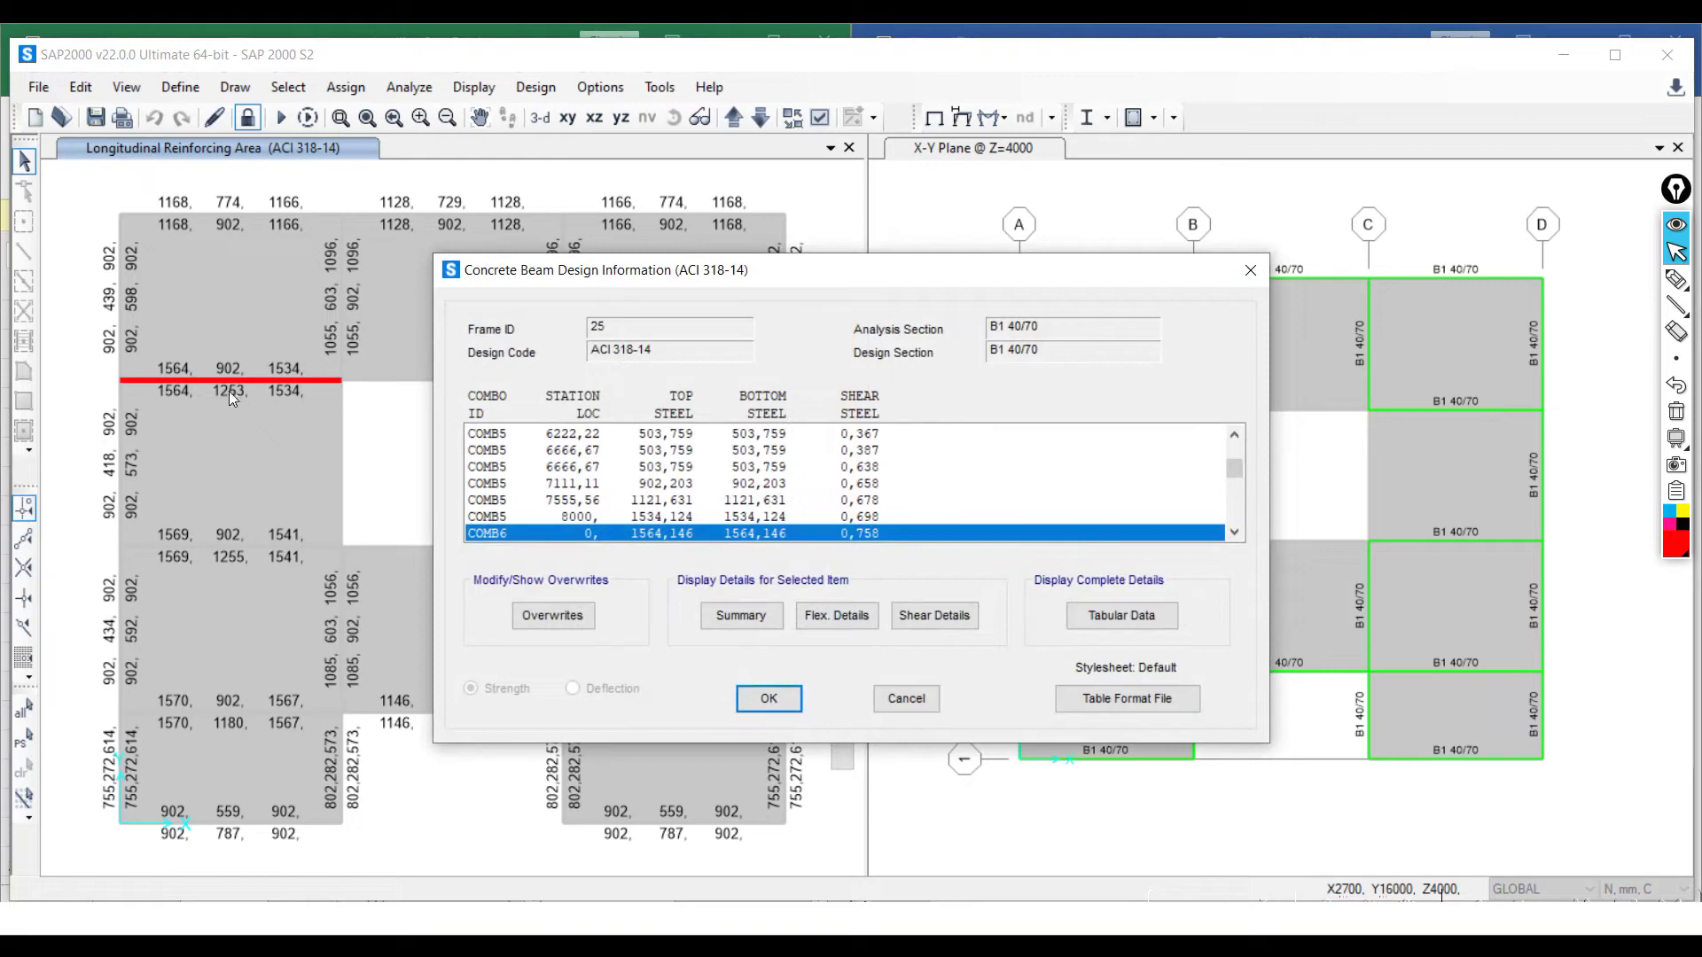
{"action": "left_click", "coordinate": [749, 614]}
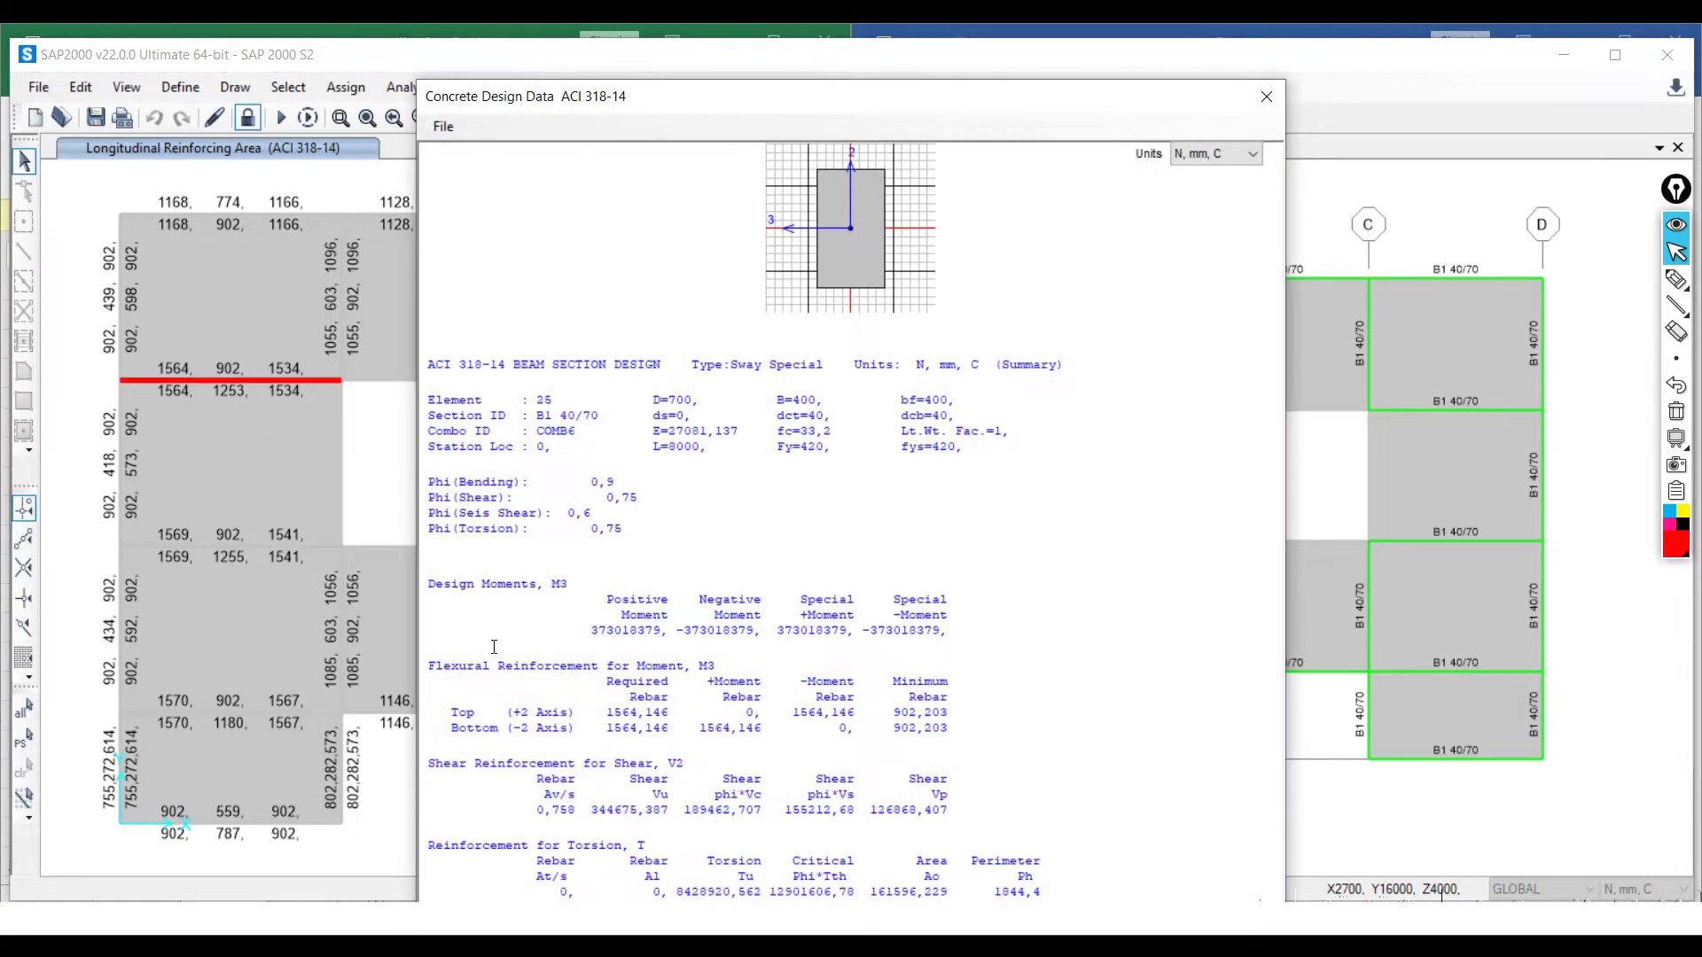
{"action": "left_click_drag", "start_coordinate": [428, 666], "coordinate": [716, 667]}
{"action": "left_click", "coordinate": [716, 666]}
{"action": "left_click_drag", "start_coordinate": [607, 712], "coordinate": [670, 712]}
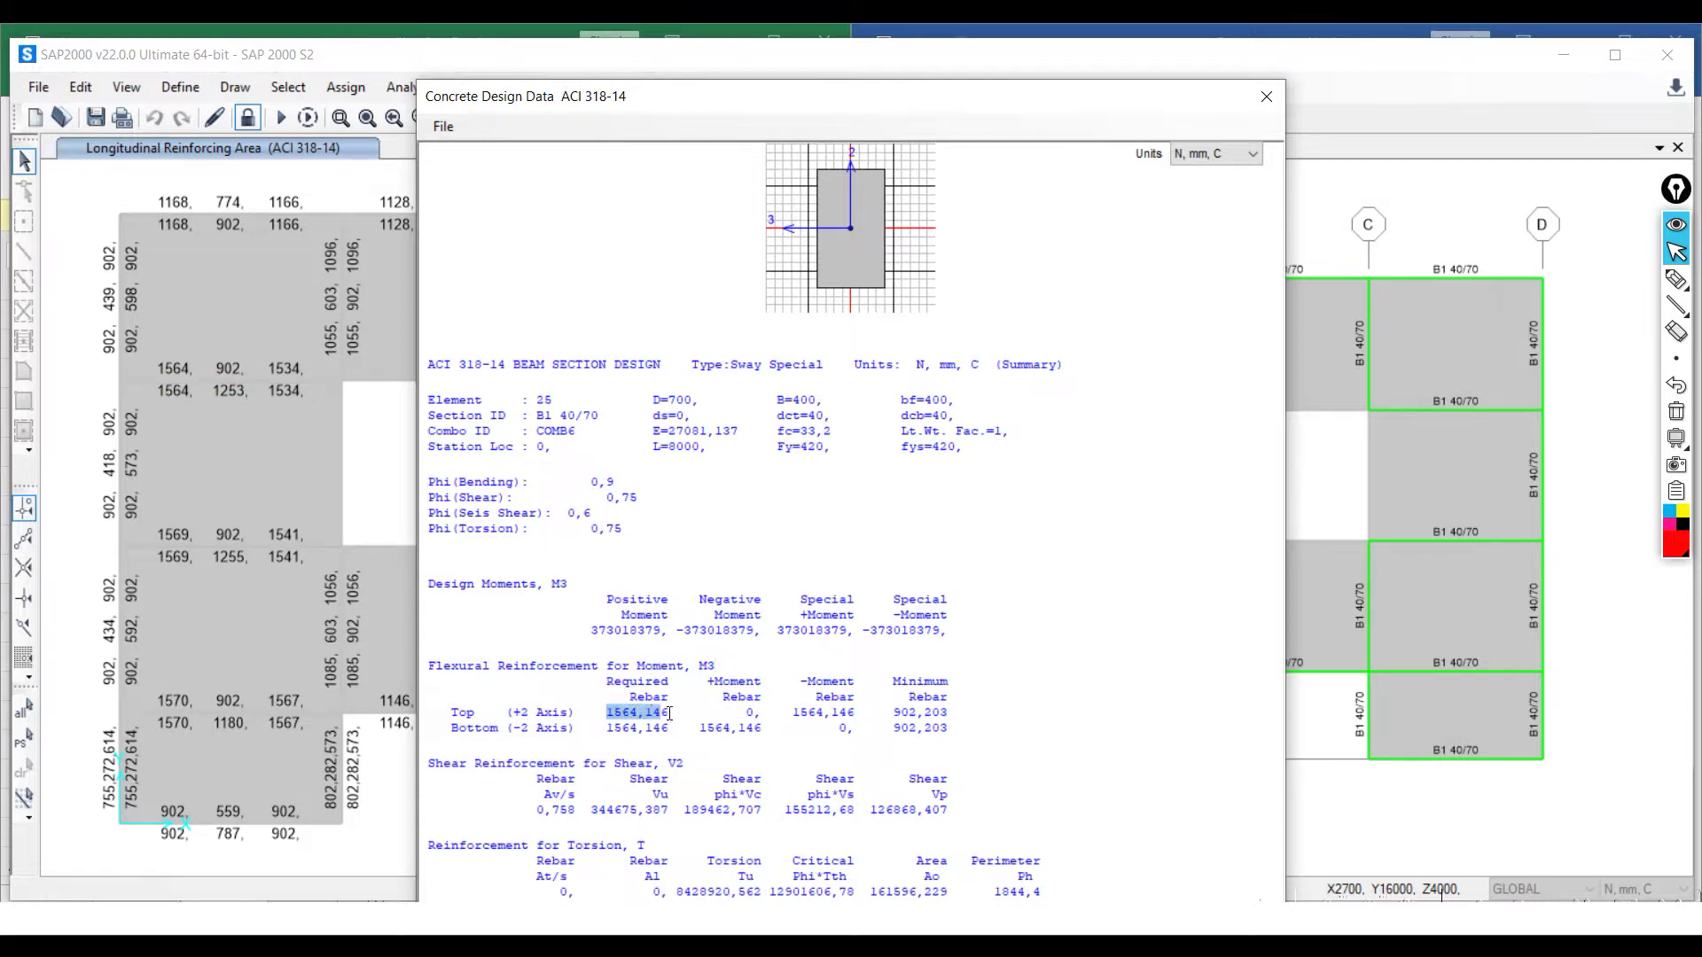
{"action": "left_click", "coordinate": [668, 715]}
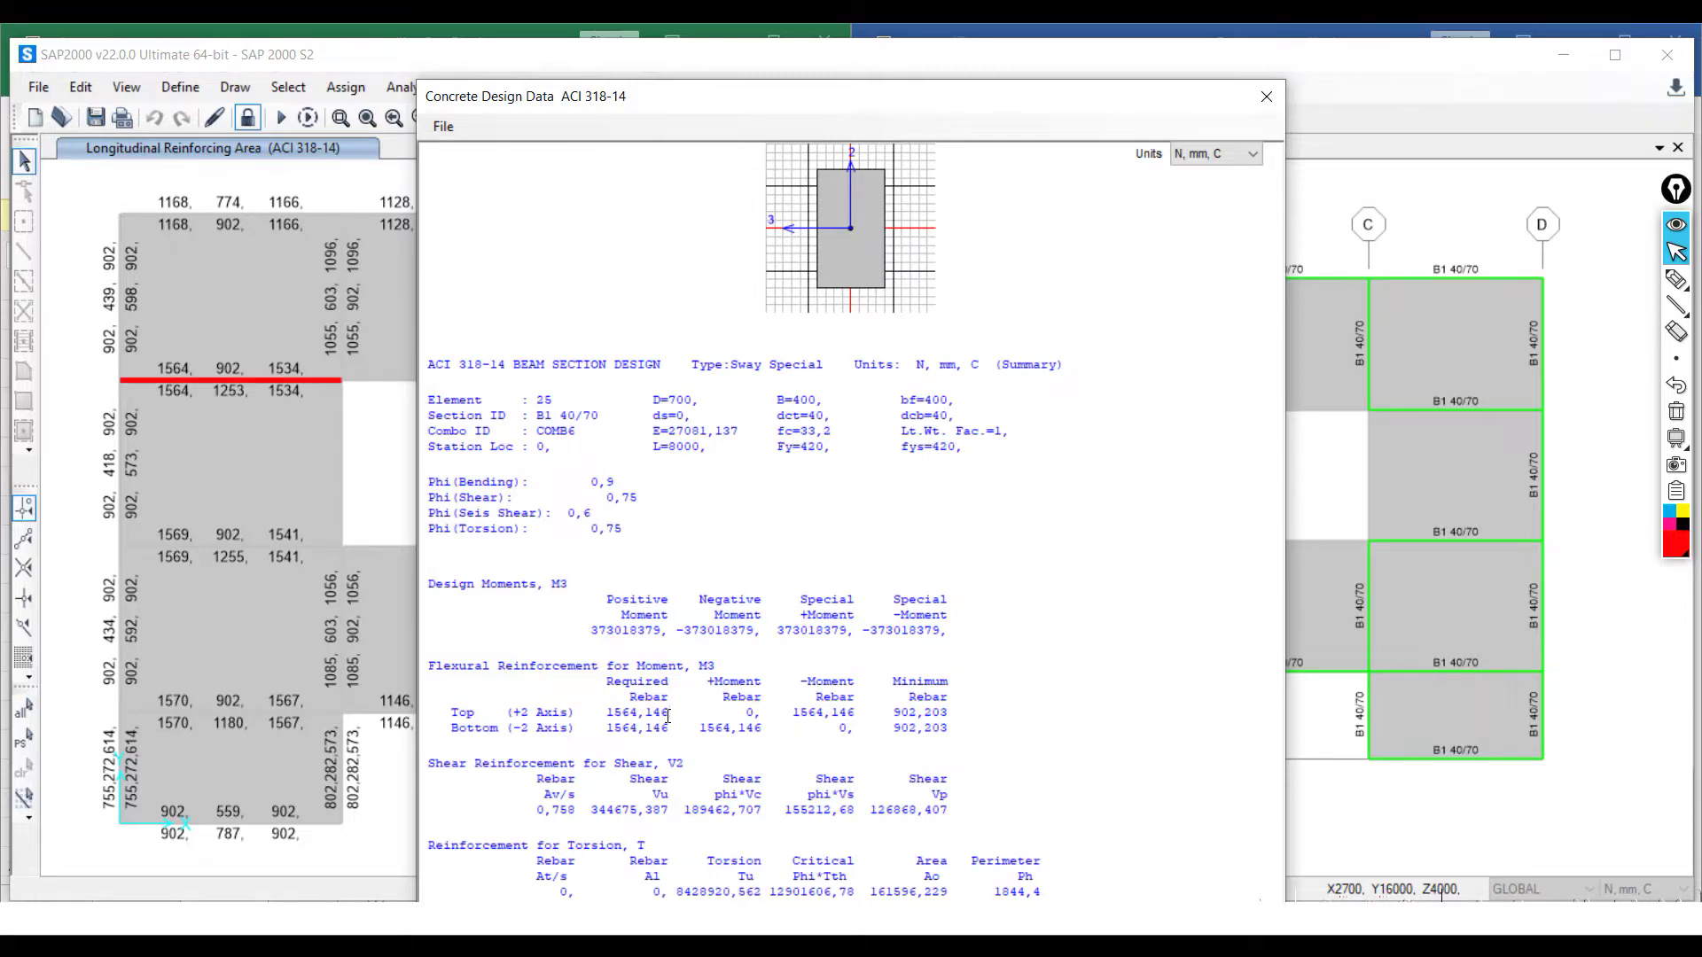
- Switch to the BEAM DESIGN REINFORECEMENT workbook in Excel and delete the columns of beam B2 (30/45)
{"action": "key", "text": "alt+Tab"}
{"action": "left_click", "coordinate": [619, 413]}
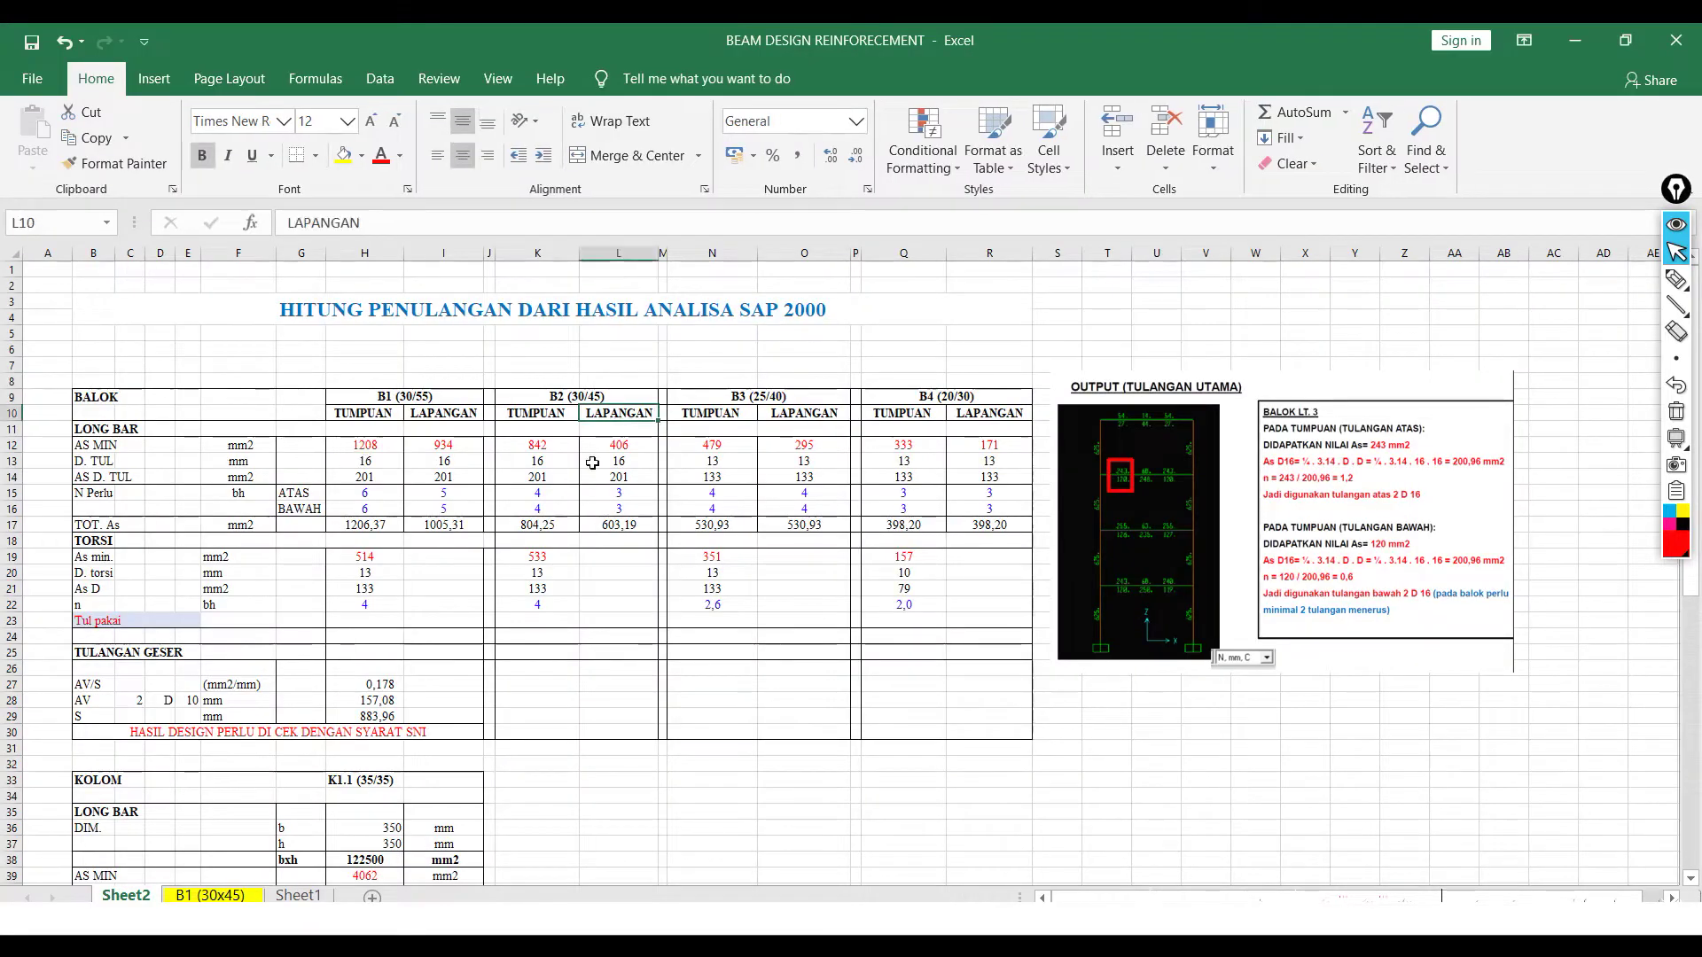
{"action": "left_click_drag", "start_coordinate": [537, 253], "coordinate": [975, 283]}
{"action": "scroll", "coordinate": [721, 608], "scroll_direction": "down", "scroll_amount": 4}
{"action": "scroll", "coordinate": [722, 608], "scroll_direction": "up", "scroll_amount": 4}
{"action": "left_click", "coordinate": [532, 428]}
{"action": "left_click_drag", "start_coordinate": [537, 253], "coordinate": [661, 253]}
{"action": "key", "text": "ctrl+minus"}
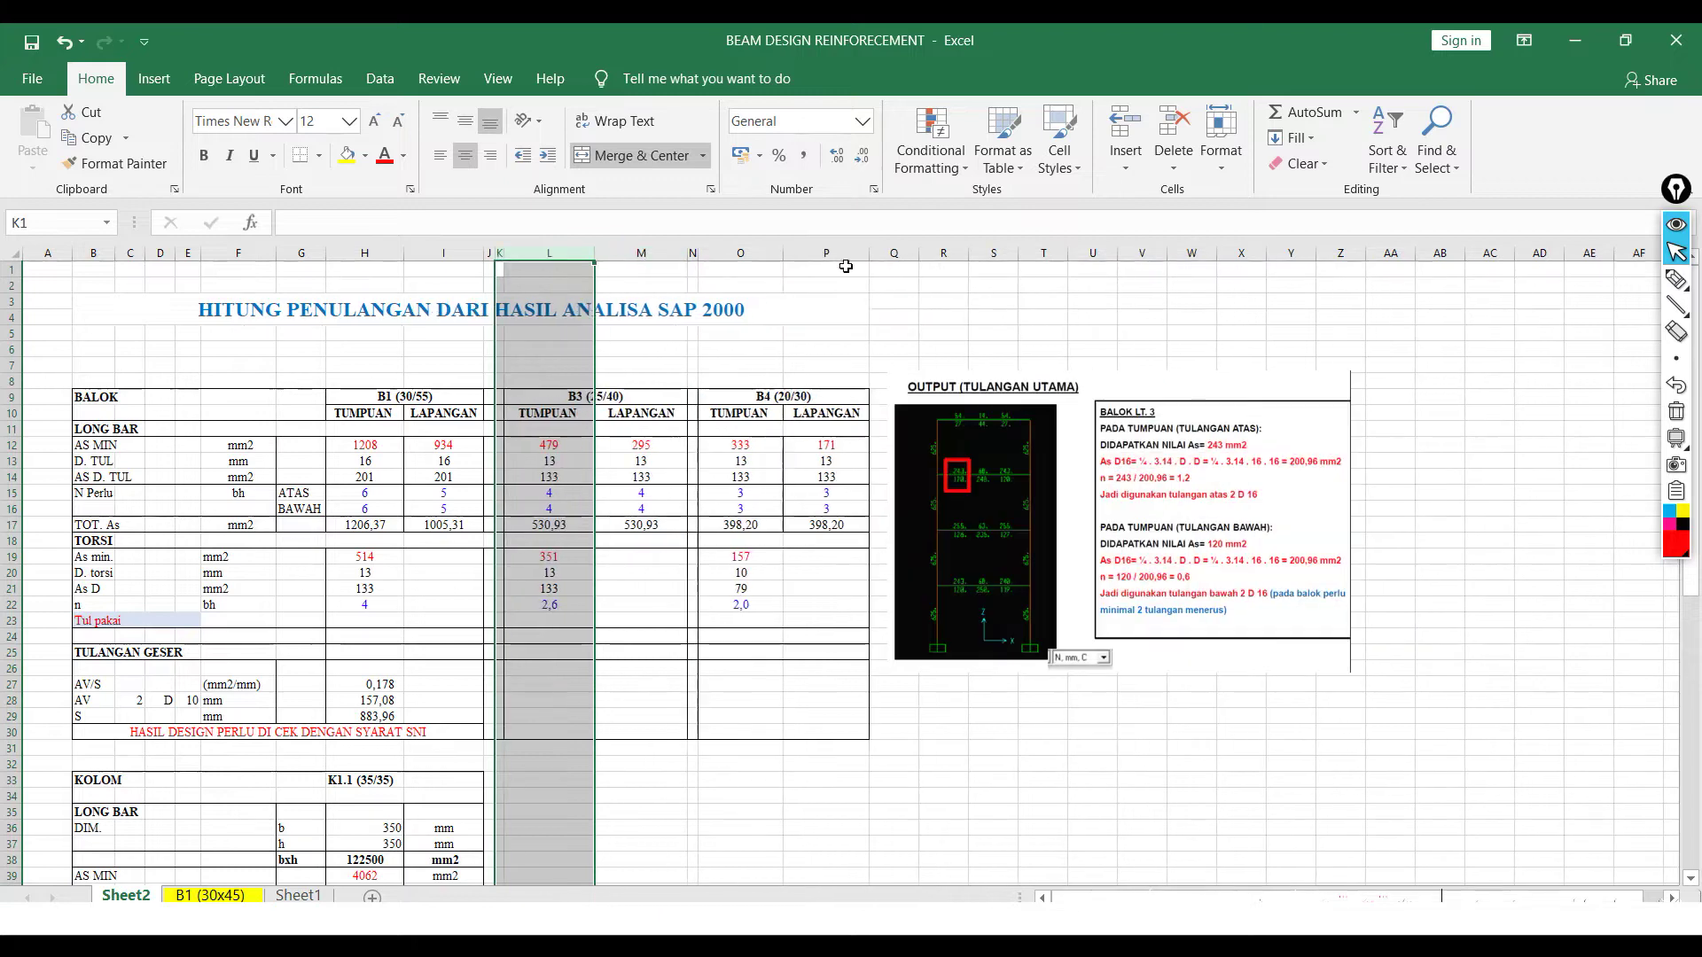
- Delete the columns of beams B3 (25/40) and B4 (20/30) from the BALOK table
{"action": "left_click", "coordinate": [842, 253]}
{"action": "key", "text": "ctrl+z"}
{"action": "key", "text": "ctrl+z"}
{"action": "key", "text": "ctrl+z"}
{"action": "key", "text": "ctrl+z"}
{"action": "key", "text": "ctrl+z"}
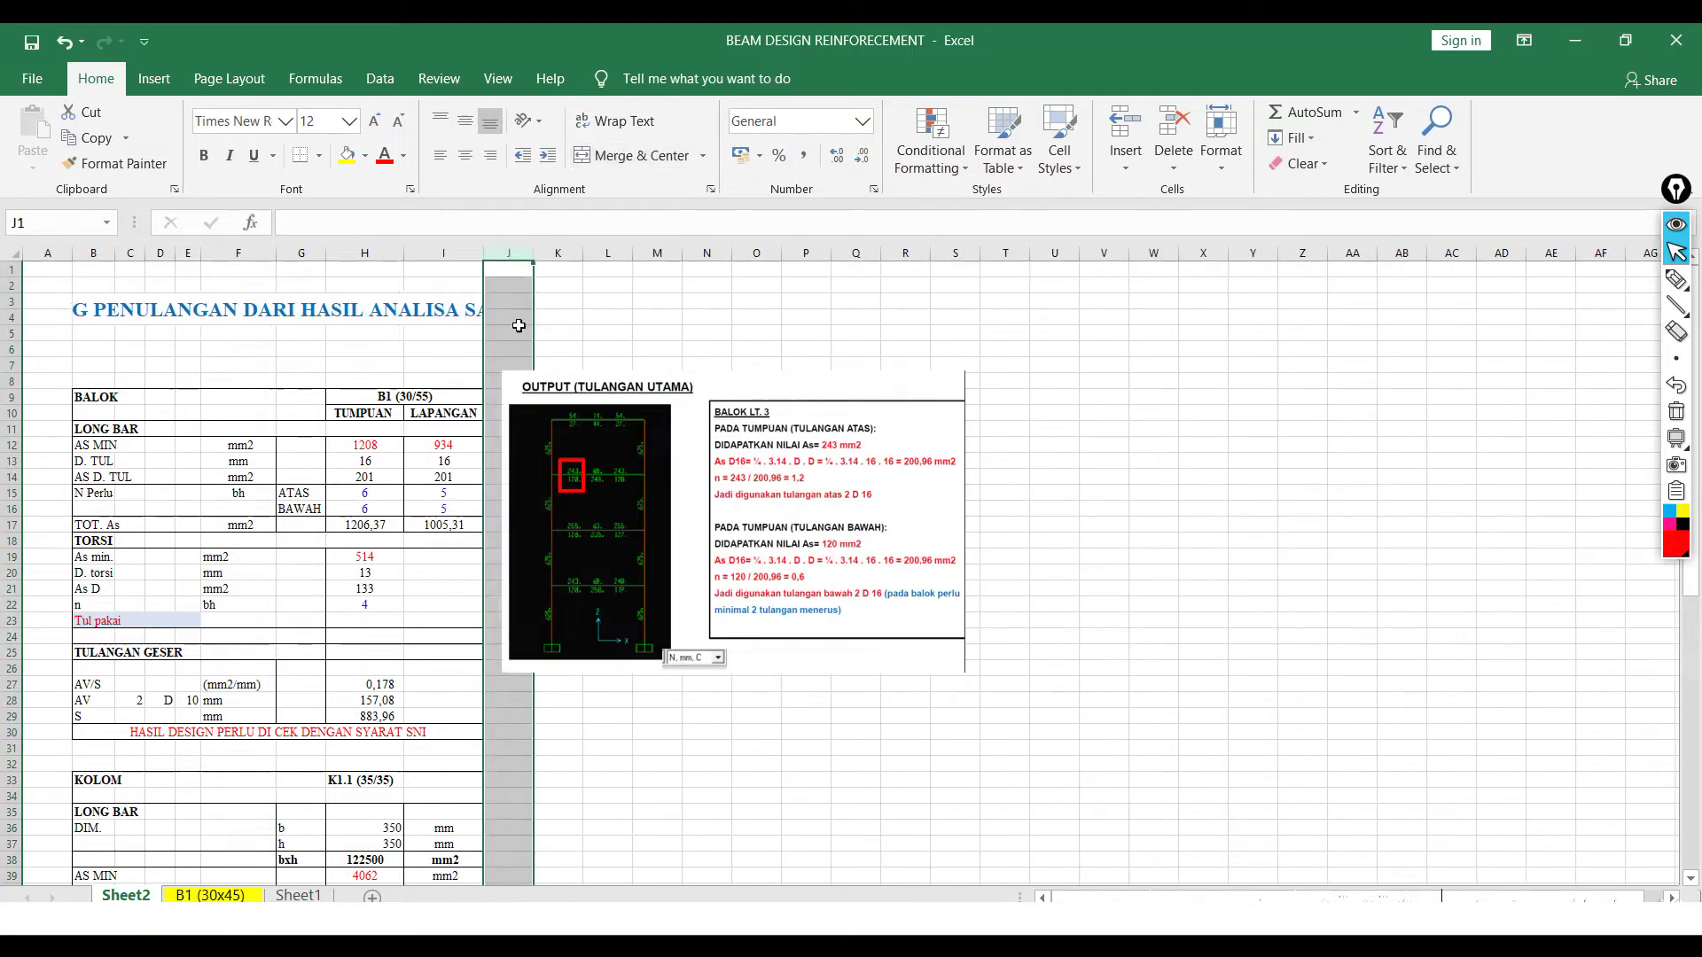
- Insert four narrow columns after column E and widen the TUMPUAN and LAPANGAN columns of beam B1
{"action": "key", "text": "ctrl+z"}
{"action": "key", "text": "ctrl+z"}
{"action": "key", "text": "ctrl+z"}
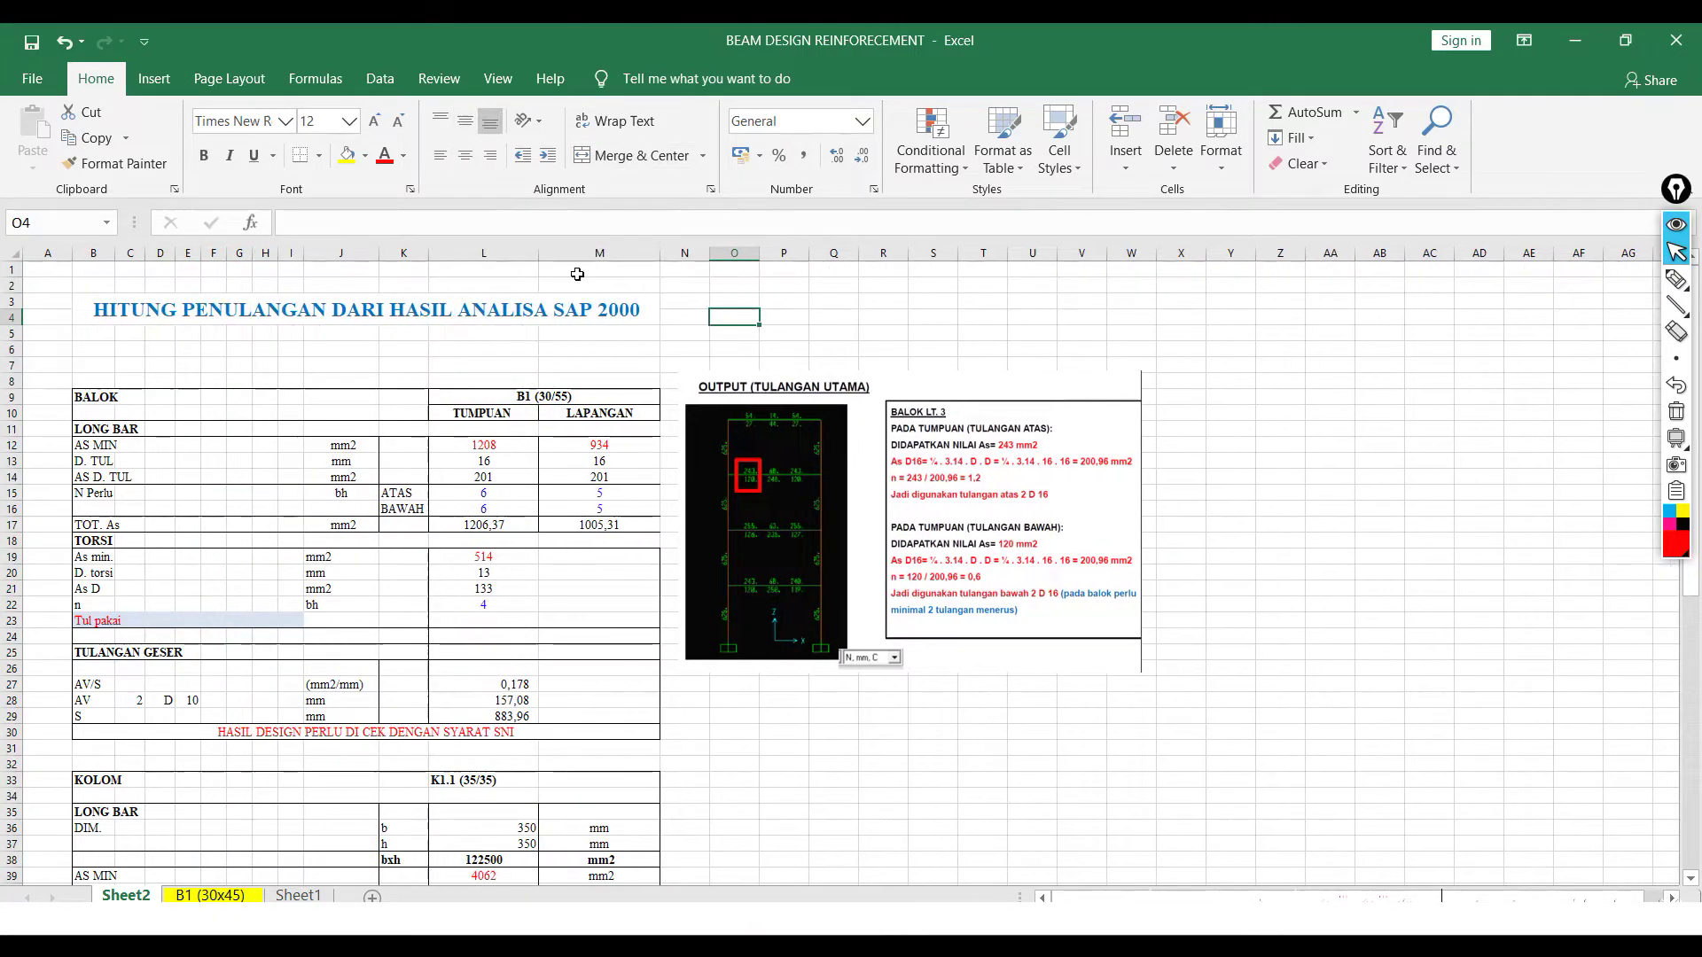
- Outline the BALOK table with a thick border and switch back to the beam design data in SAP2000
{"action": "key", "text": "ctrl+z"}
{"action": "key", "text": "ctrl+z"}
{"action": "key", "text": "ctrl+z"}
{"action": "key", "text": "ctrl+z"}
{"action": "key", "text": "ctrl+z"}
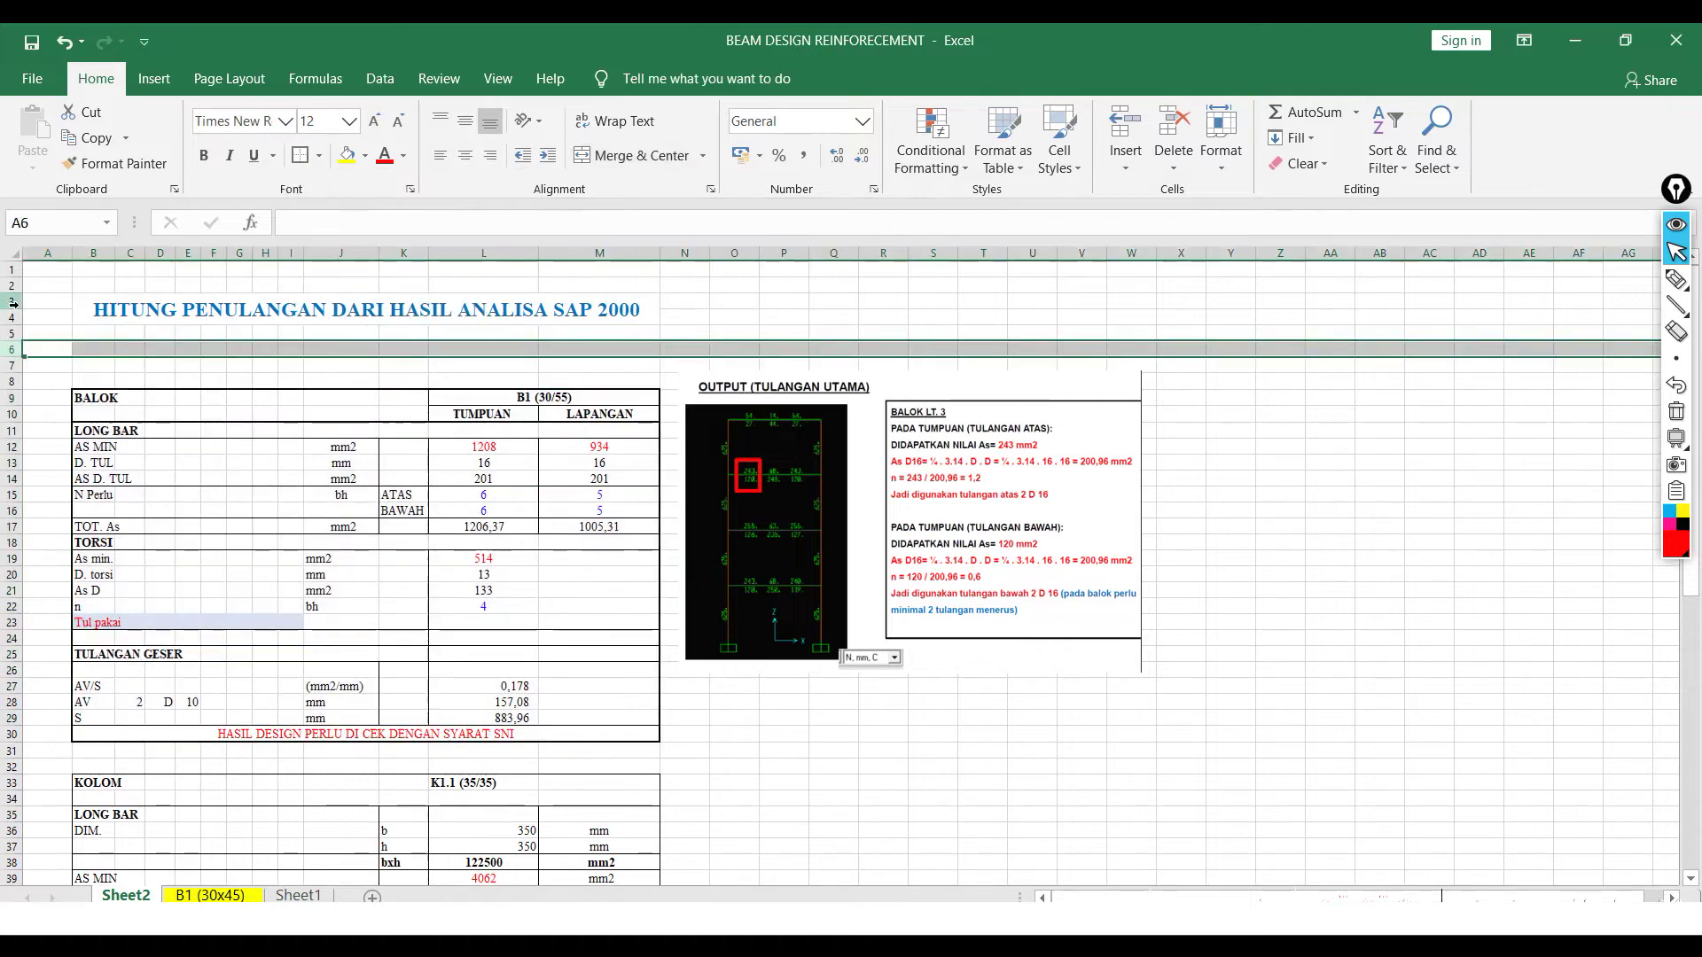
{"action": "key", "text": "alt+Tab"}
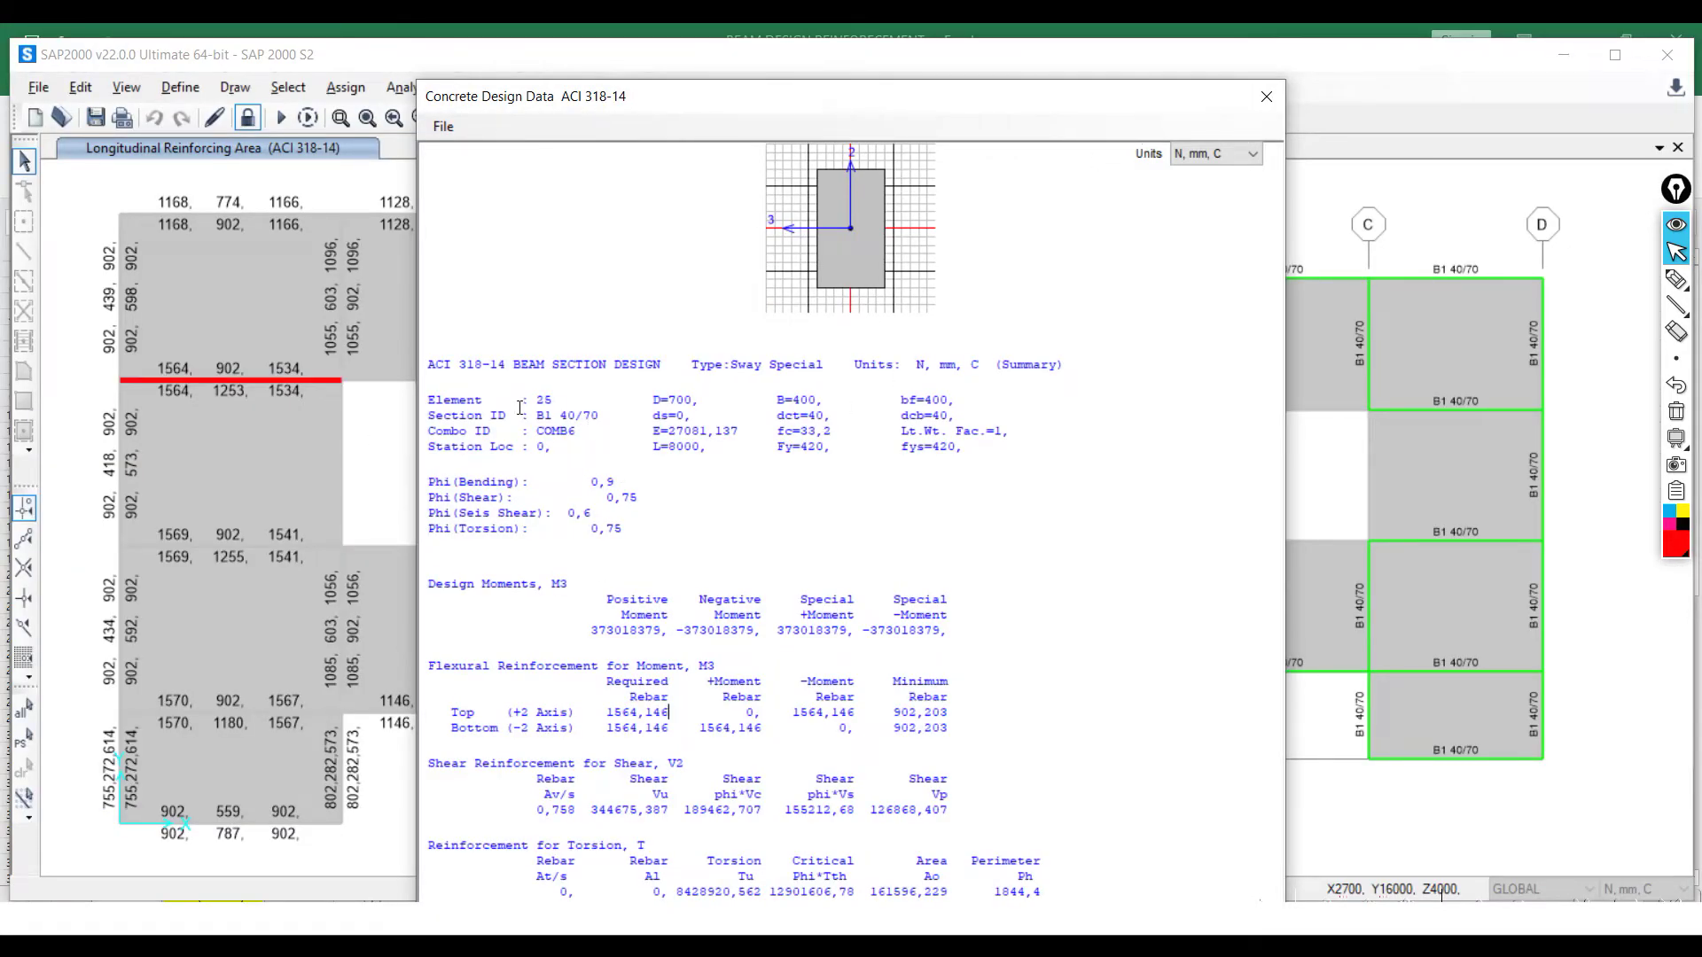
- Close the beam's concrete design data and raise the reinforcing area plan to the Z=8000 level
{"action": "double_click", "coordinate": [546, 400]}
{"action": "left_click_drag", "start_coordinate": [1223, 97], "coordinate": [1232, 95]}
{"action": "left_click", "coordinate": [1276, 101]}
{"action": "left_click", "coordinate": [906, 700]}
{"action": "left_click", "coordinate": [734, 118]}
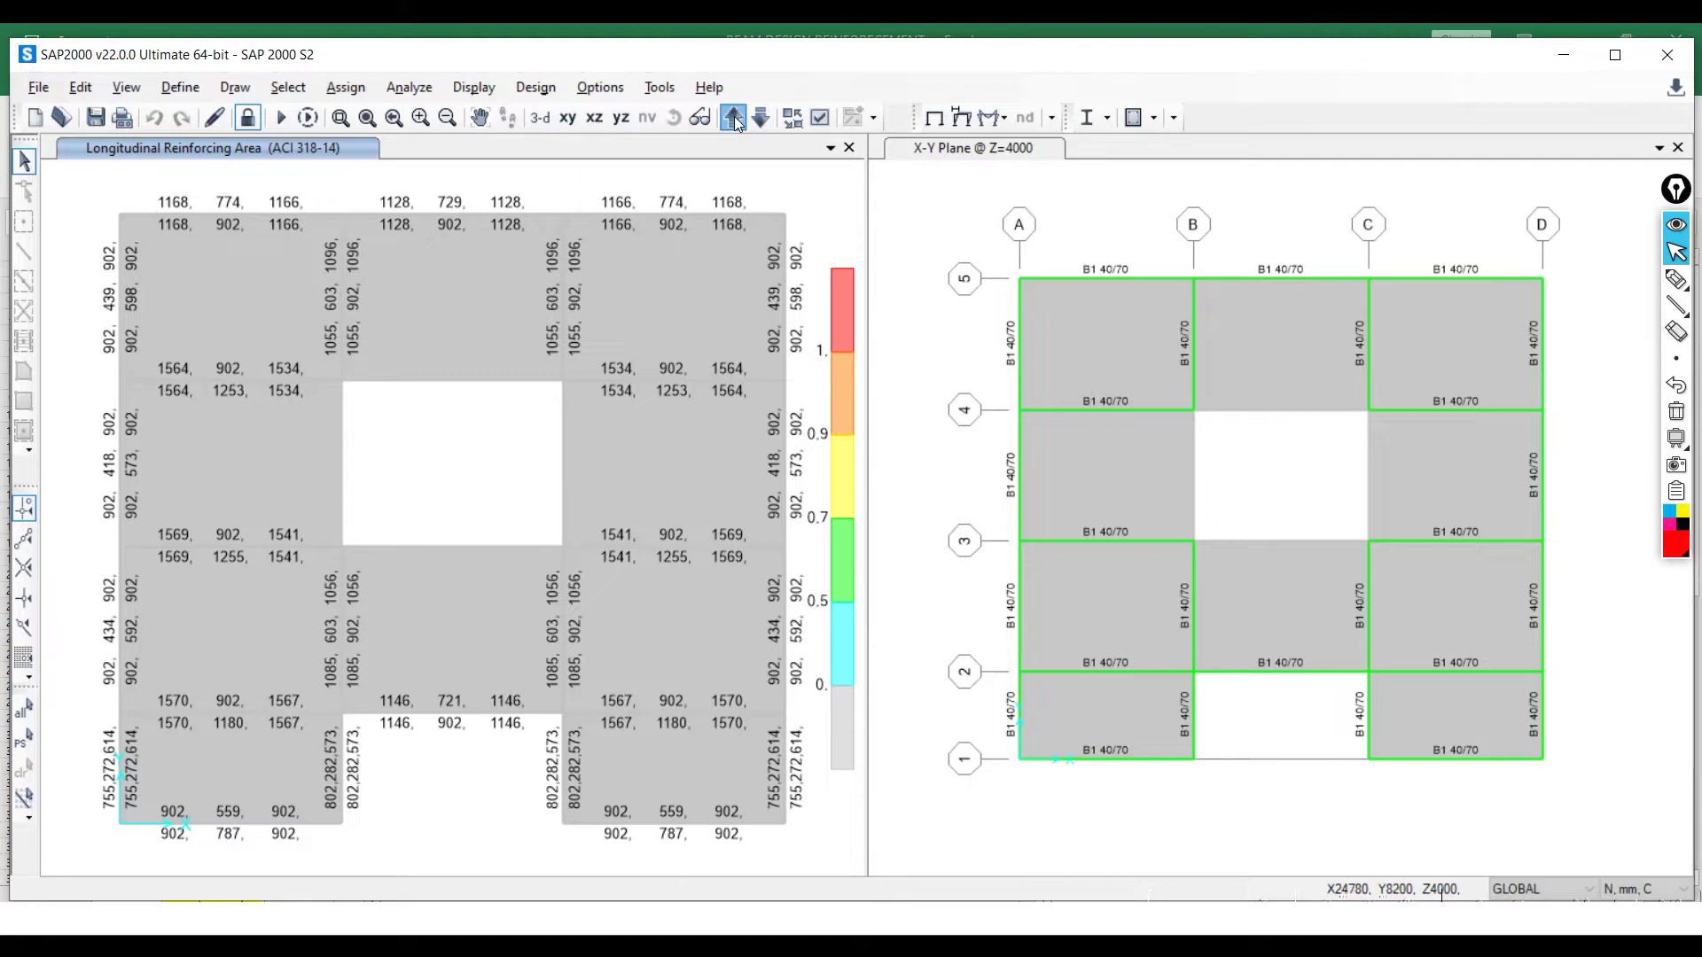
{"action": "left_click", "coordinate": [761, 118]}
{"action": "left_click", "coordinate": [734, 118]}
- Review the design summary of the beam on axis 4 between A and B, covering design moments and shear reinforcement
{"action": "left_click", "coordinate": [268, 388]}
{"action": "right_click", "coordinate": [269, 389]}
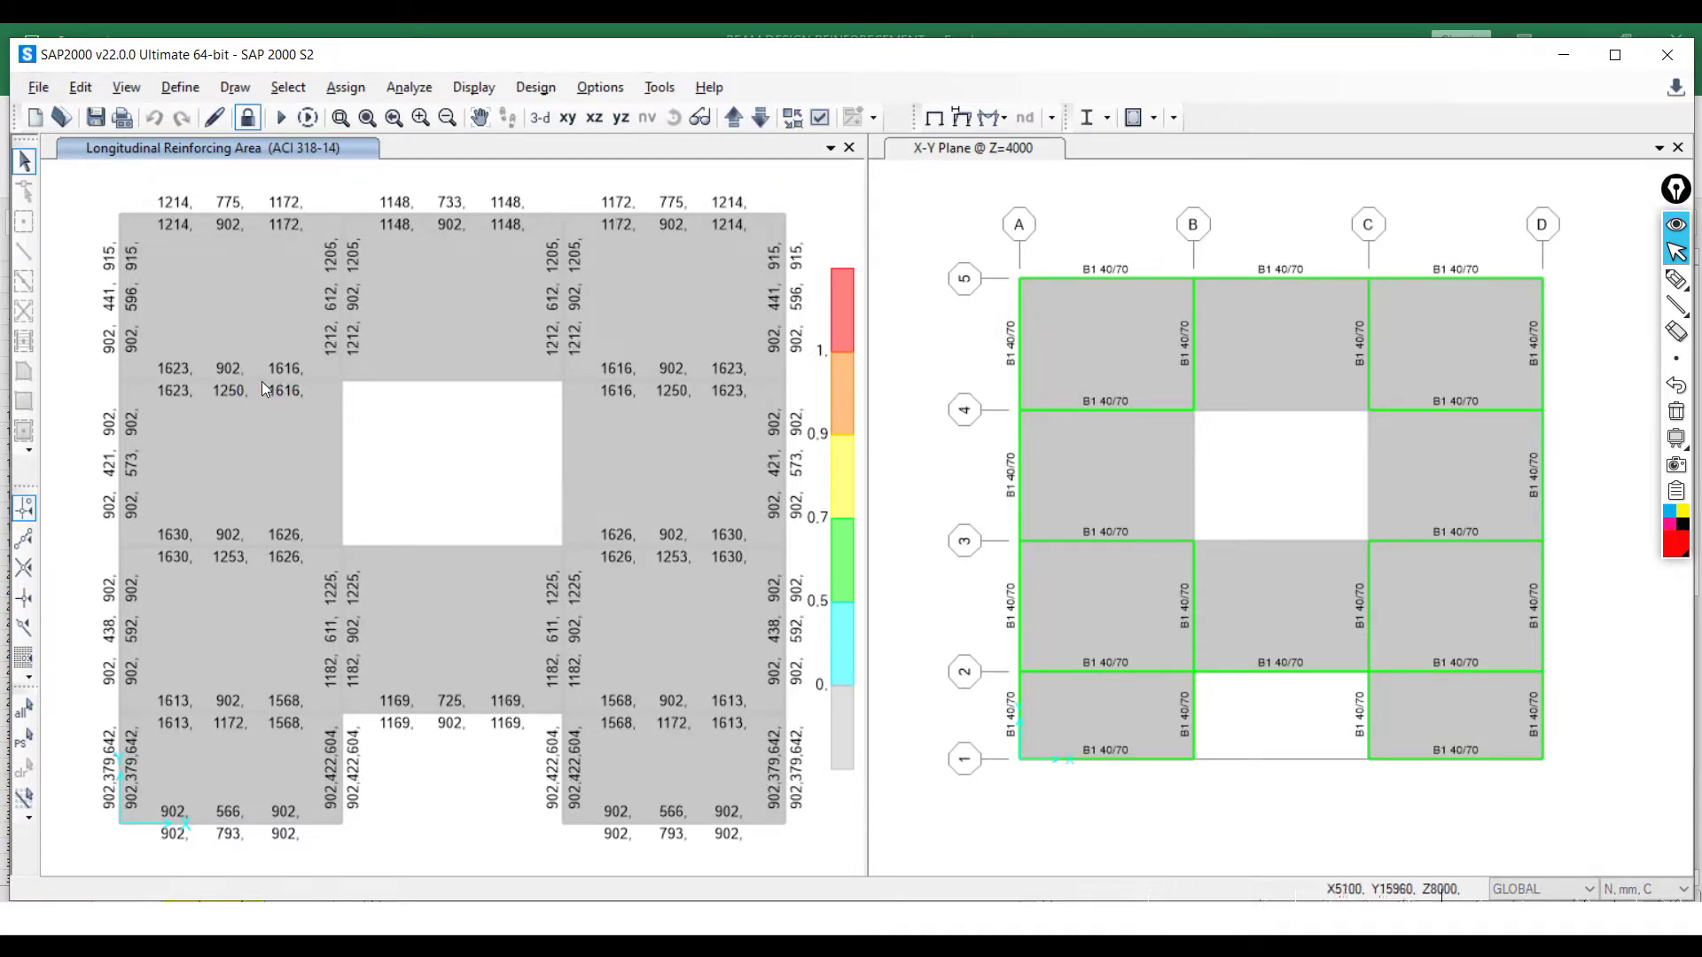
{"action": "left_click", "coordinate": [731, 618]}
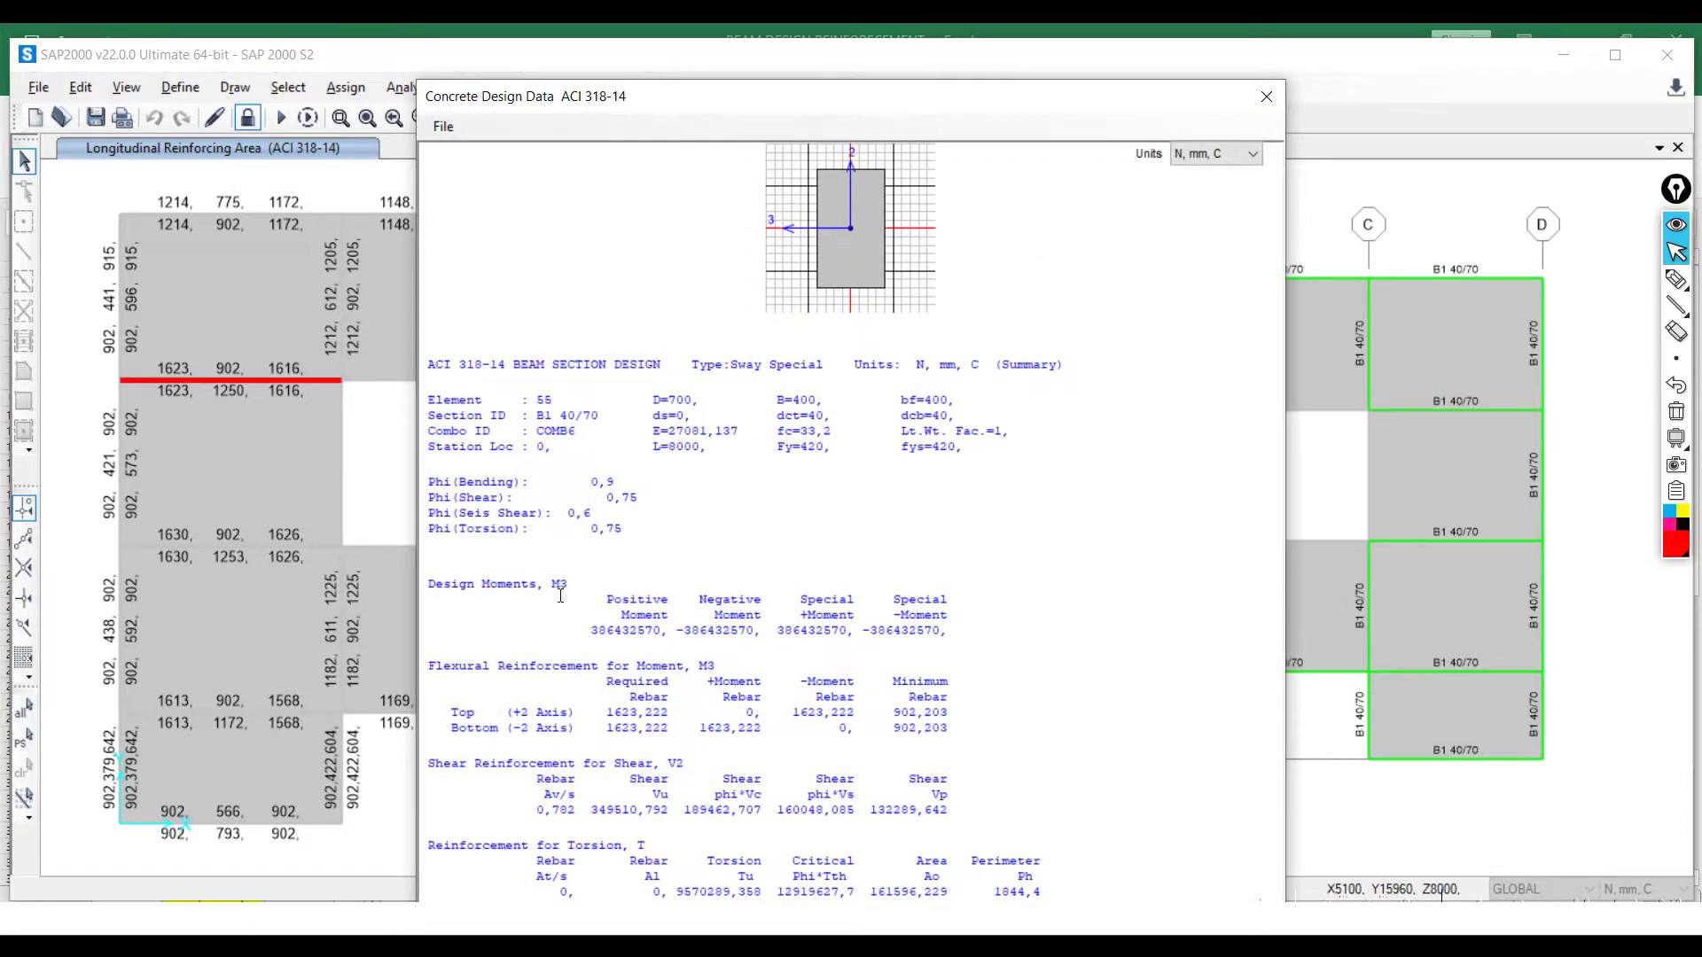
{"action": "left_click_drag", "start_coordinate": [430, 585], "coordinate": [567, 587]}
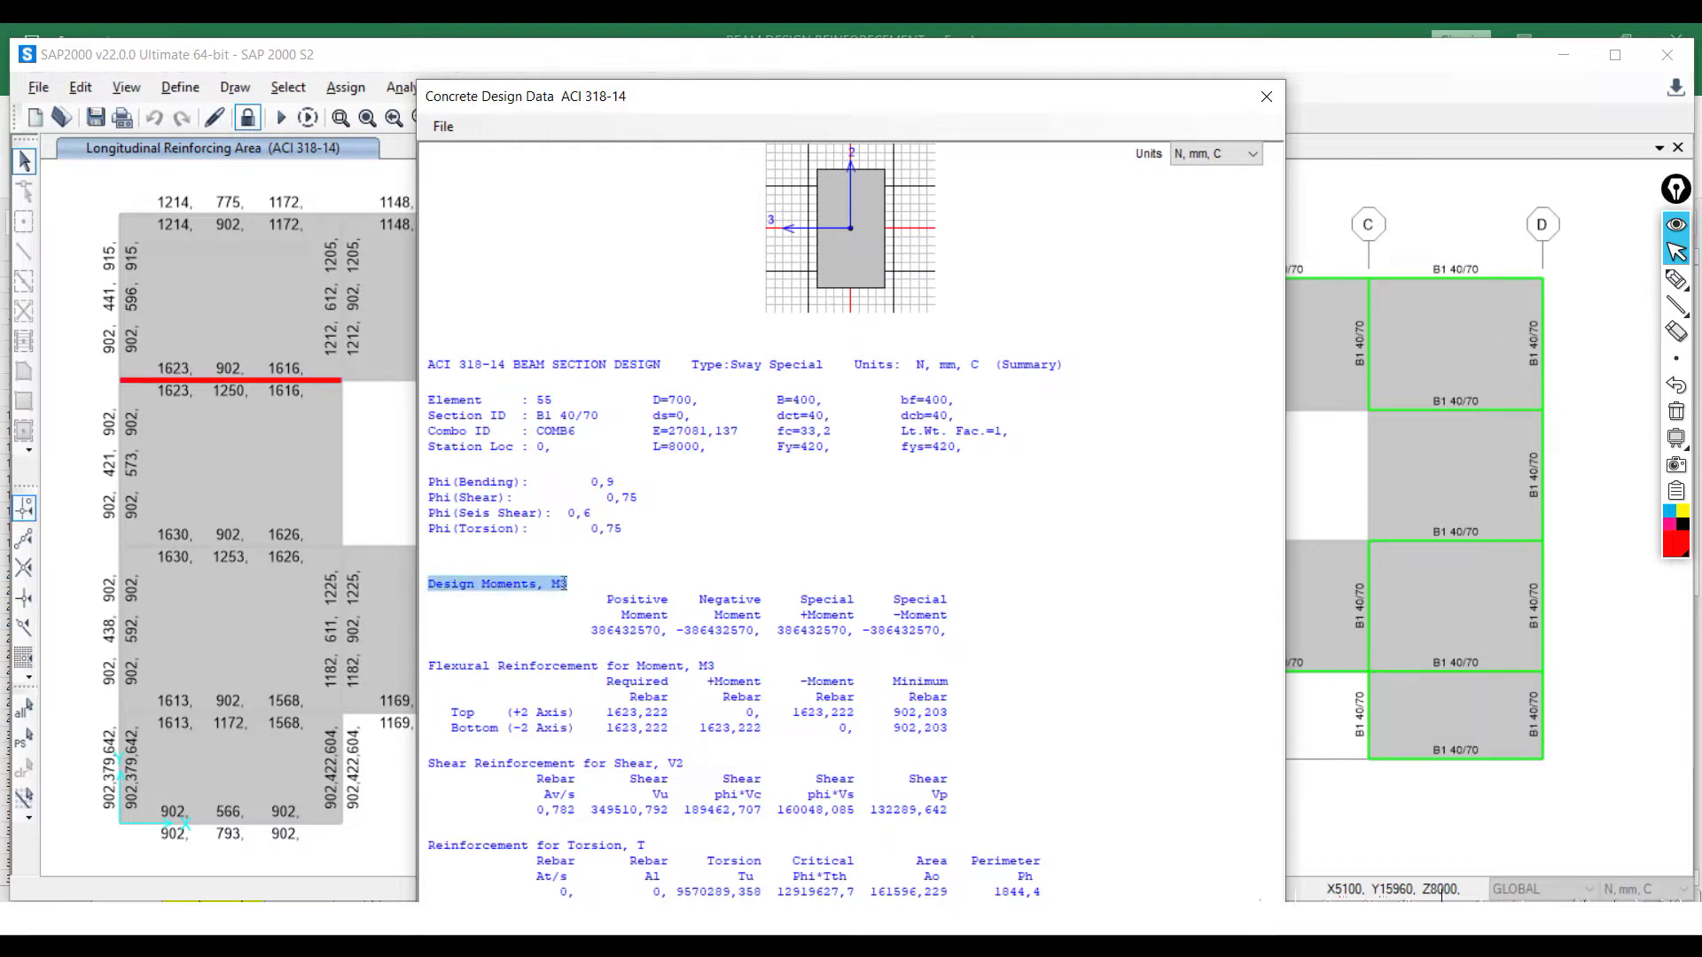
{"action": "left_click_drag", "start_coordinate": [429, 763], "coordinate": [608, 764]}
{"action": "left_click", "coordinate": [627, 764]}
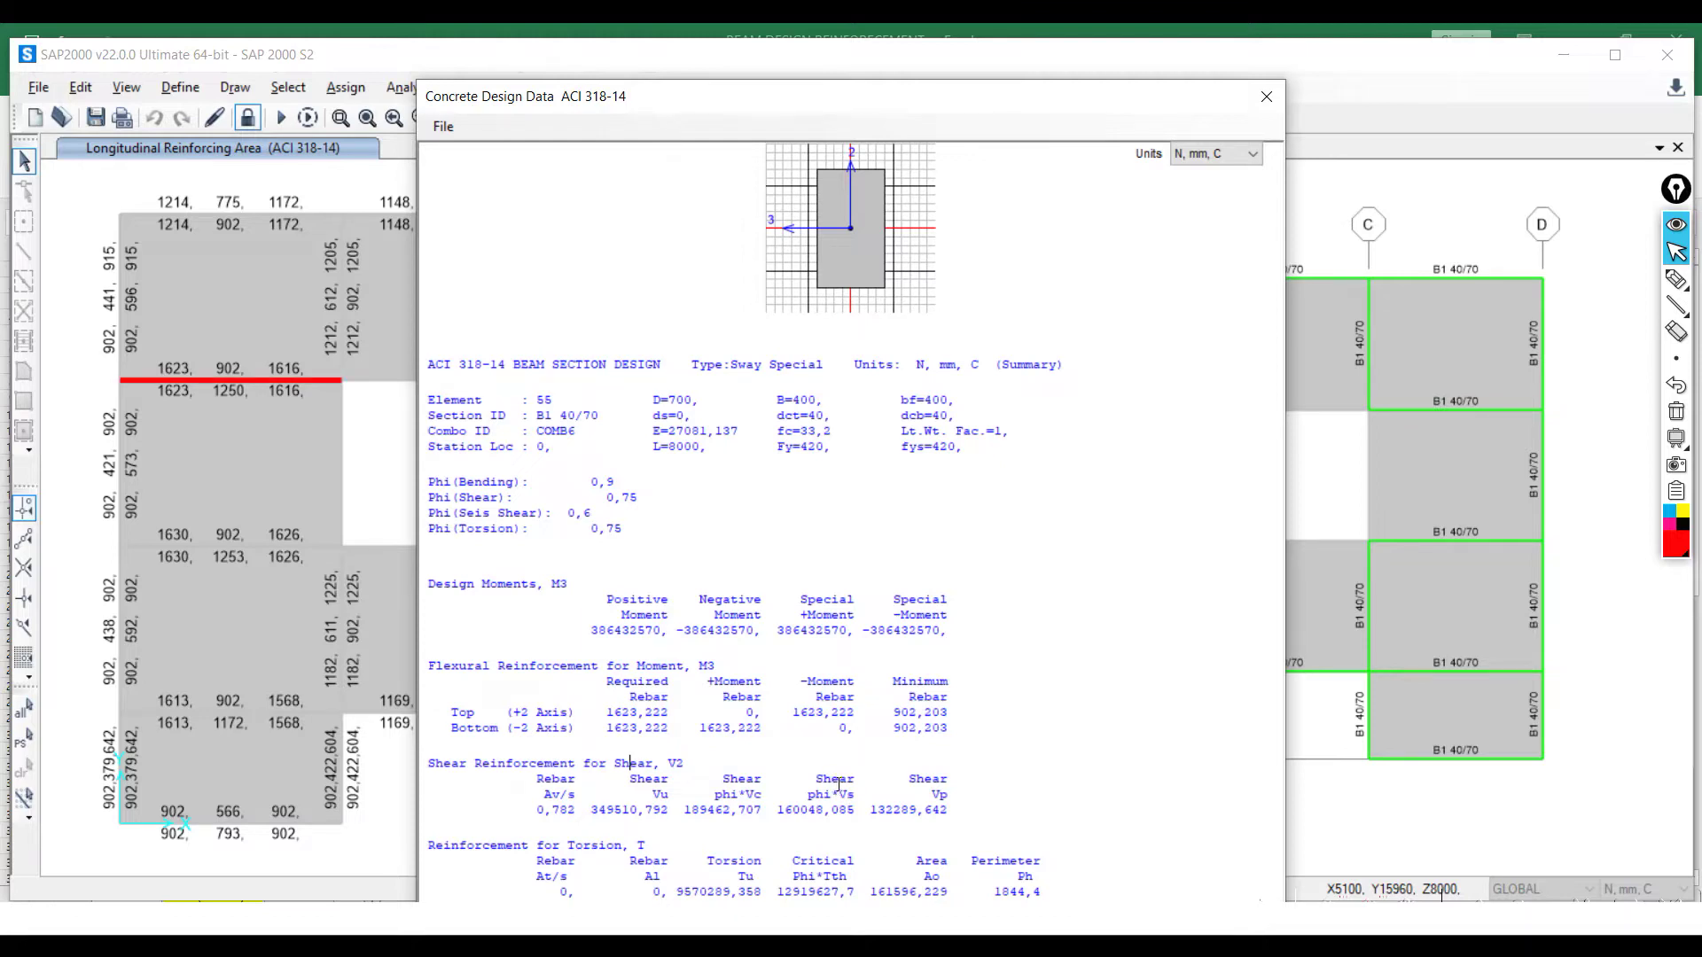
{"action": "left_click_drag", "start_coordinate": [809, 794], "coordinate": [830, 797]}
{"action": "left_click", "coordinate": [1265, 92]}
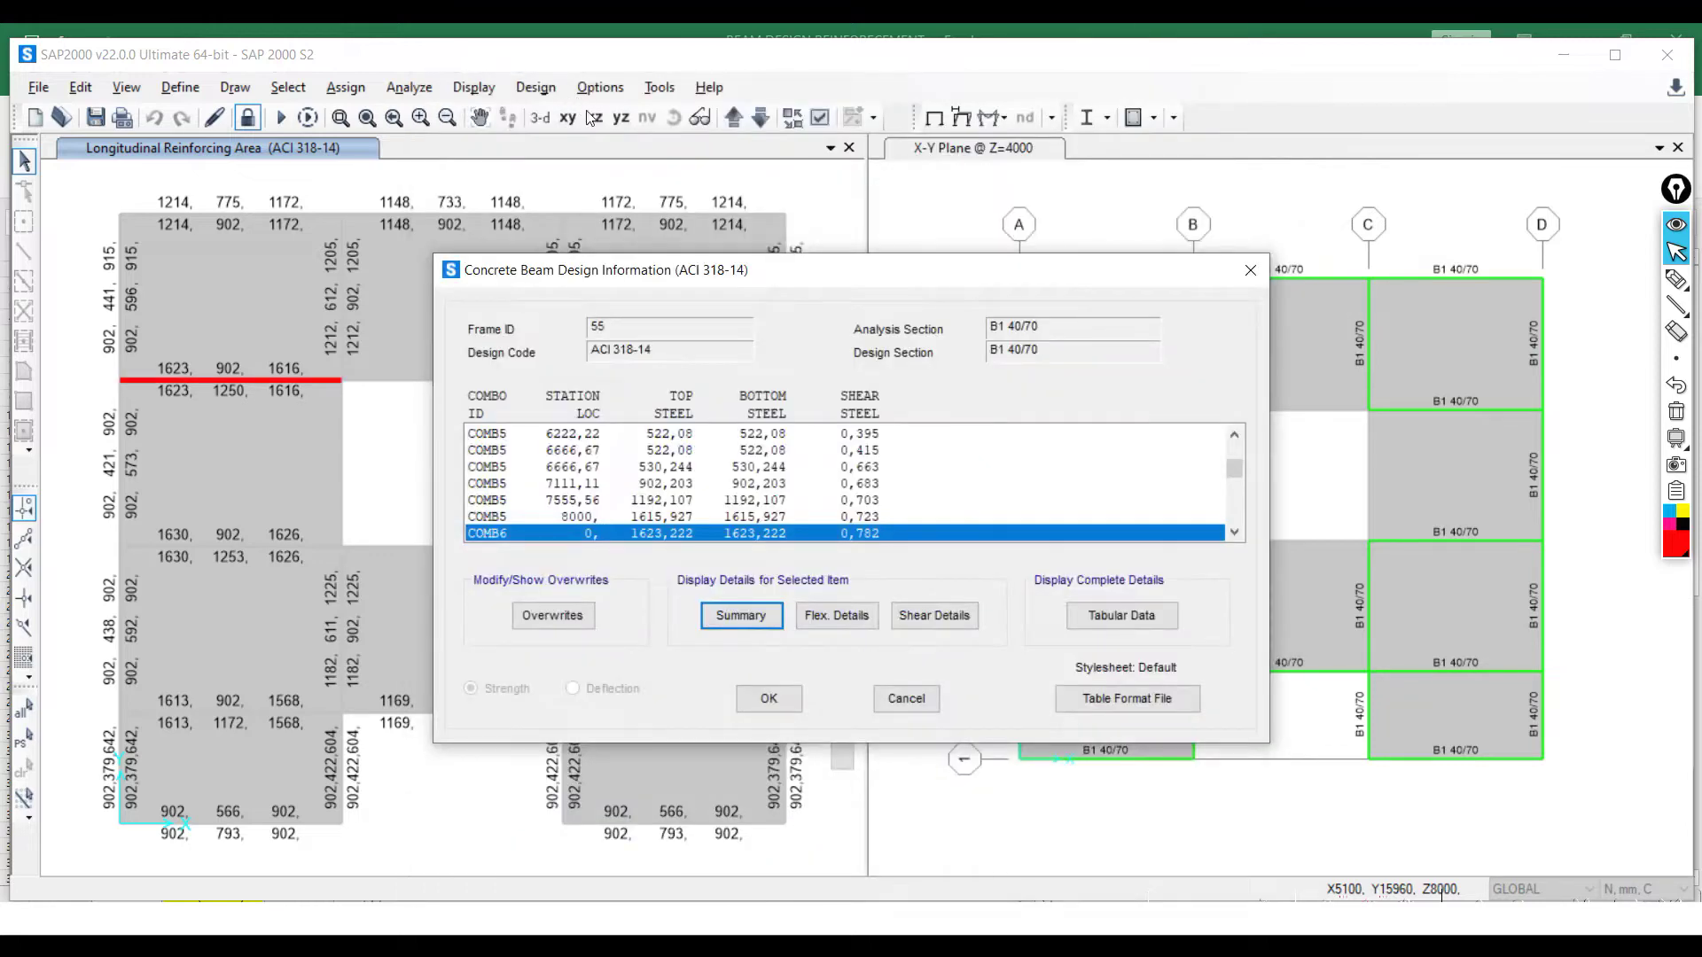
{"action": "left_click", "coordinate": [1253, 271]}
- Check the concrete frame design preferences for ACI 318-14
{"action": "left_click", "coordinate": [535, 87]}
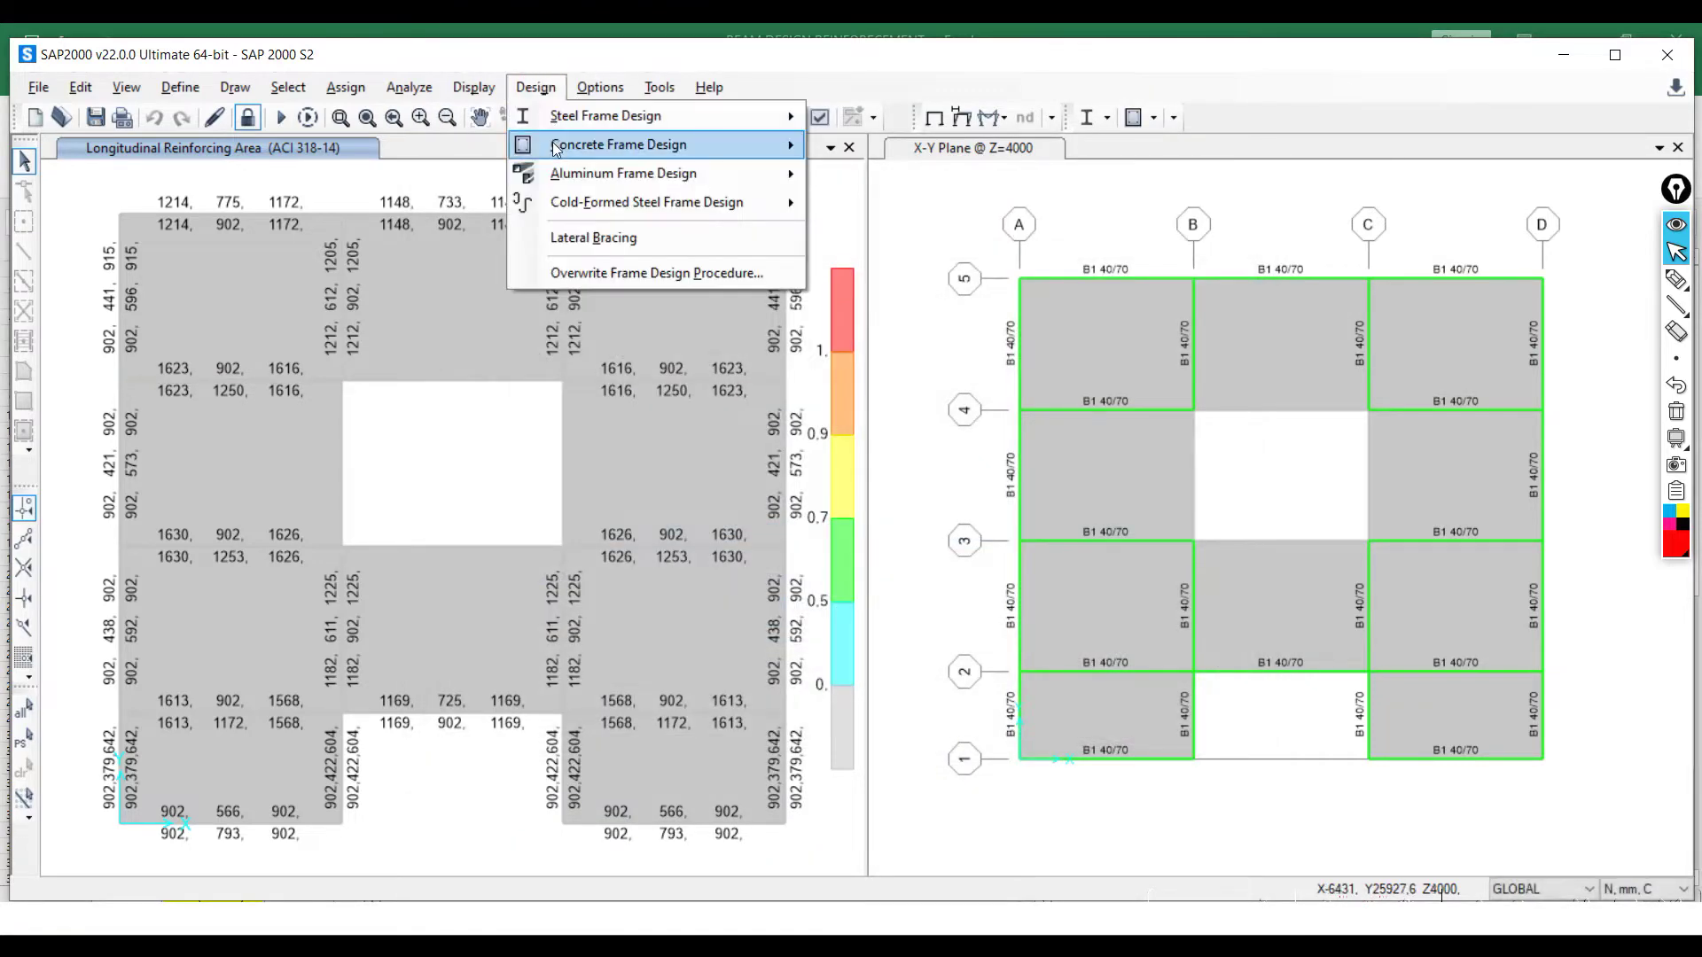
{"action": "mouse_move", "coordinate": [638, 145]}
{"action": "left_click", "coordinate": [913, 149]}
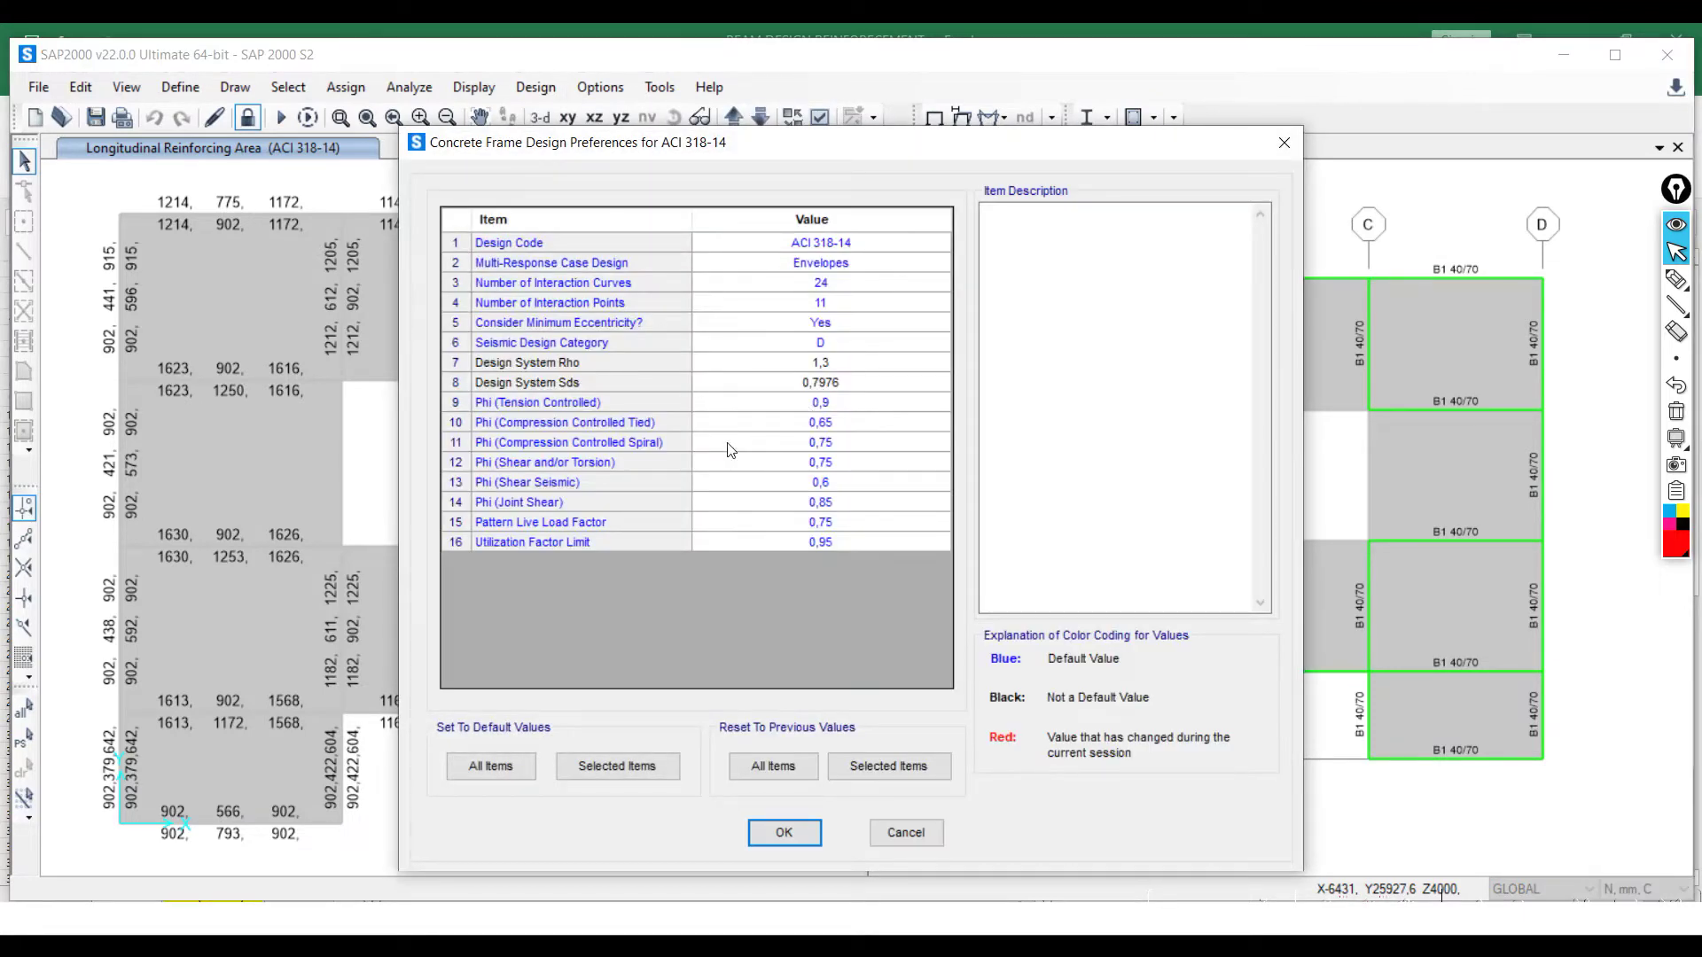
{"action": "left_click", "coordinate": [784, 833]}
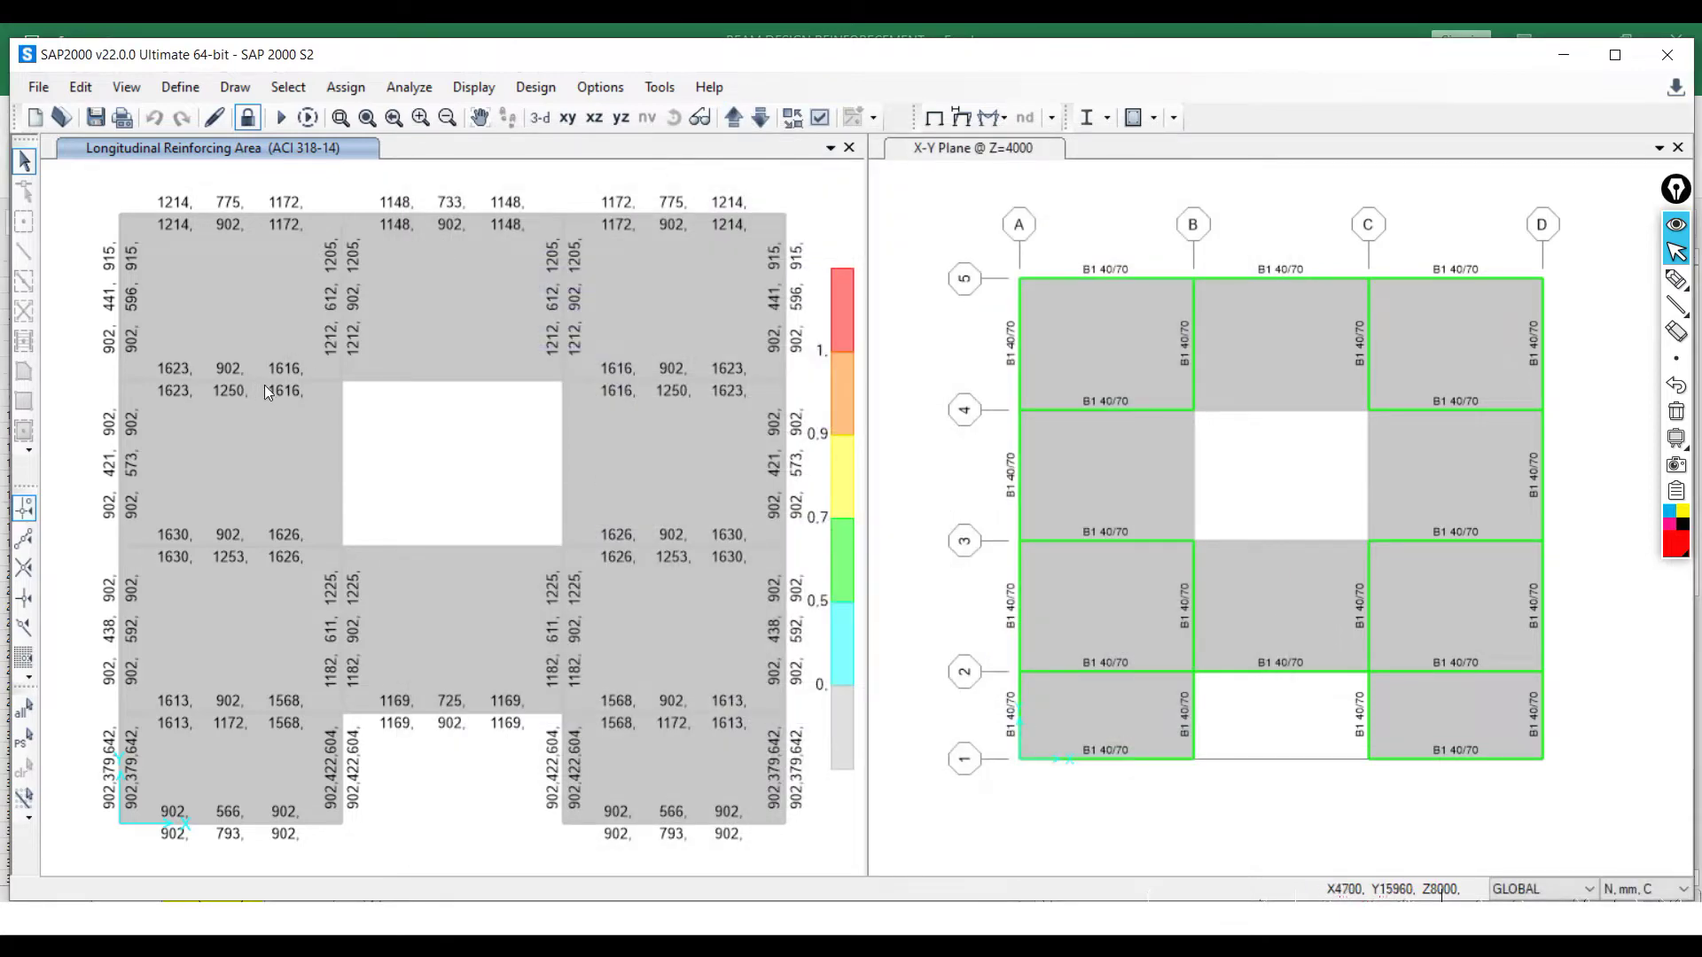
- Open the design summary of the beam on axis 3 between C and D and select its required top rebar
{"action": "left_click", "coordinate": [651, 545]}
{"action": "right_click", "coordinate": [661, 545]}
{"action": "left_click", "coordinate": [737, 624]}
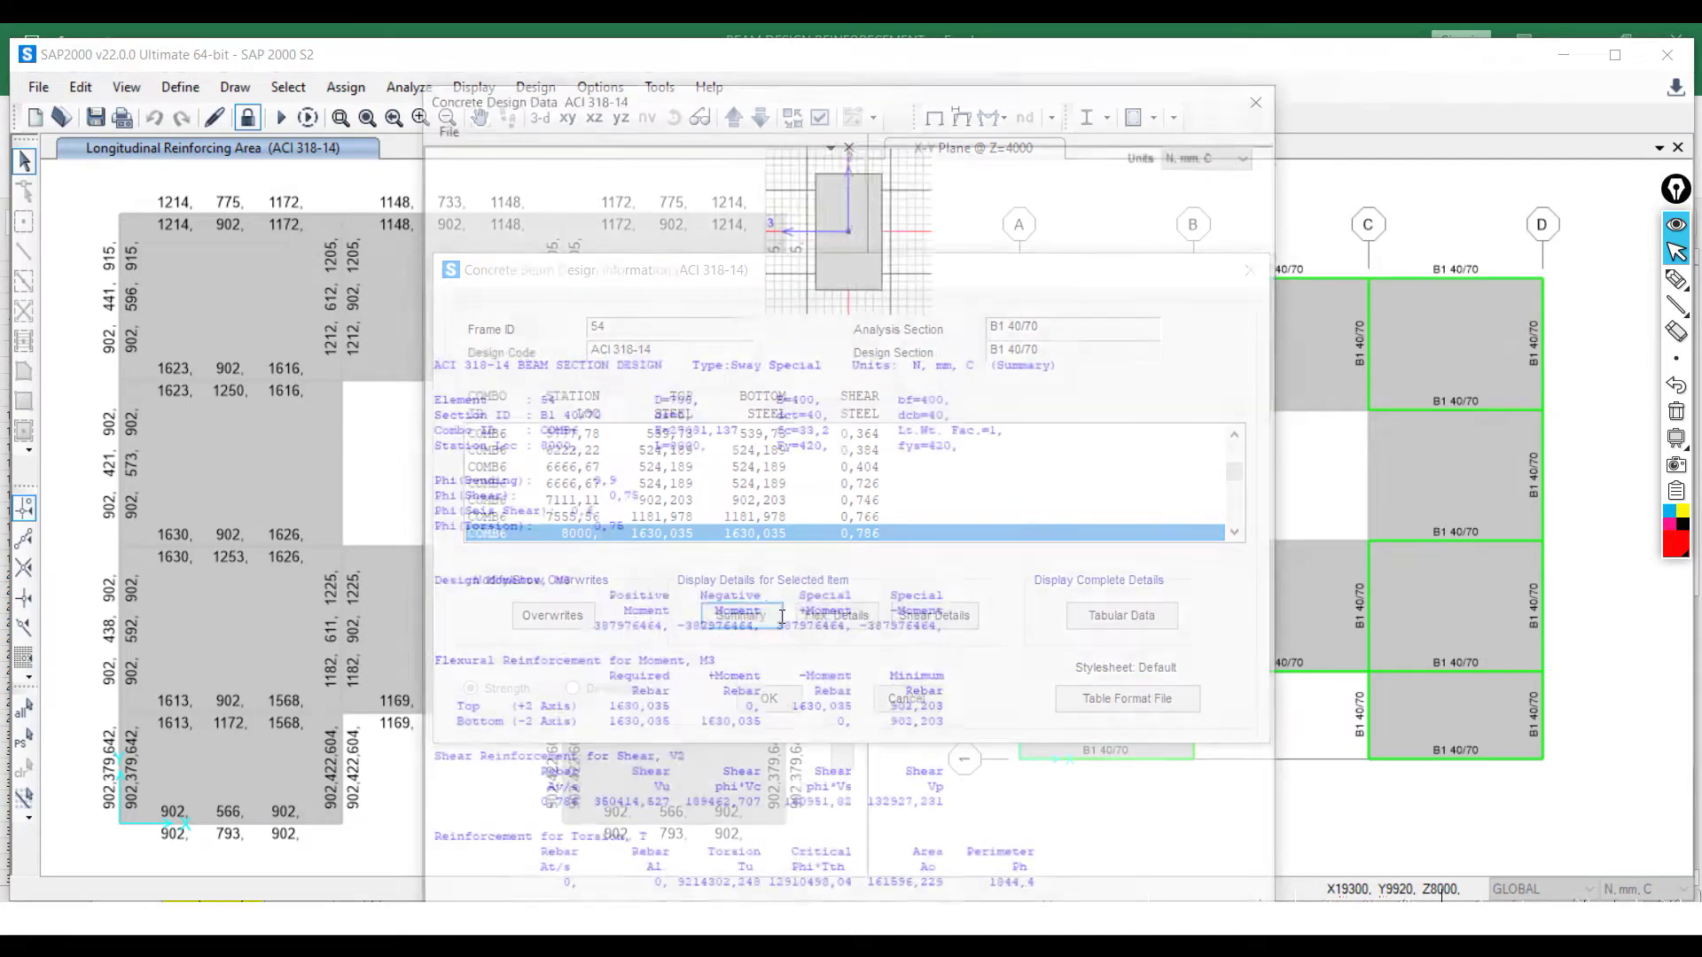
{"action": "left_click_drag", "start_coordinate": [430, 664], "coordinate": [718, 670]}
{"action": "left_click_drag", "start_coordinate": [606, 711], "coordinate": [650, 712]}
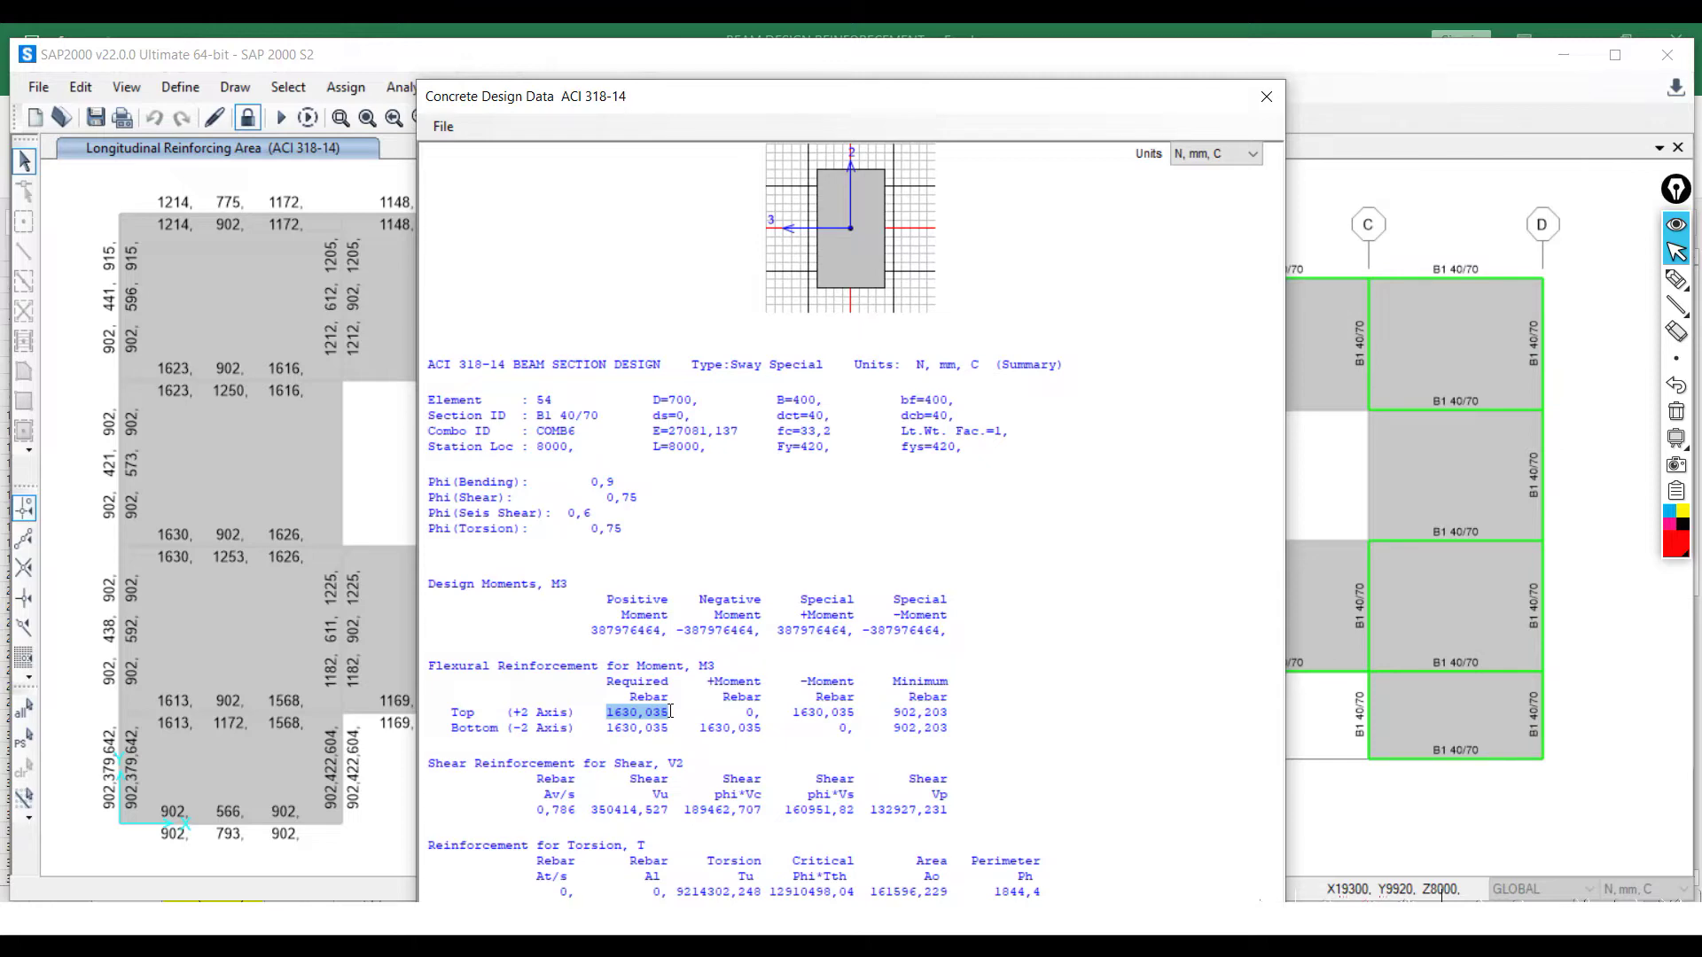
- Switch to the BEAM DESIGN REINFORECEMENT workbook in Excel and set the TUMPUAN AS MIN of beam B1 to 1630,035
{"action": "key", "text": "alt+Tab"}
{"action": "key", "text": "alt+Tab"}
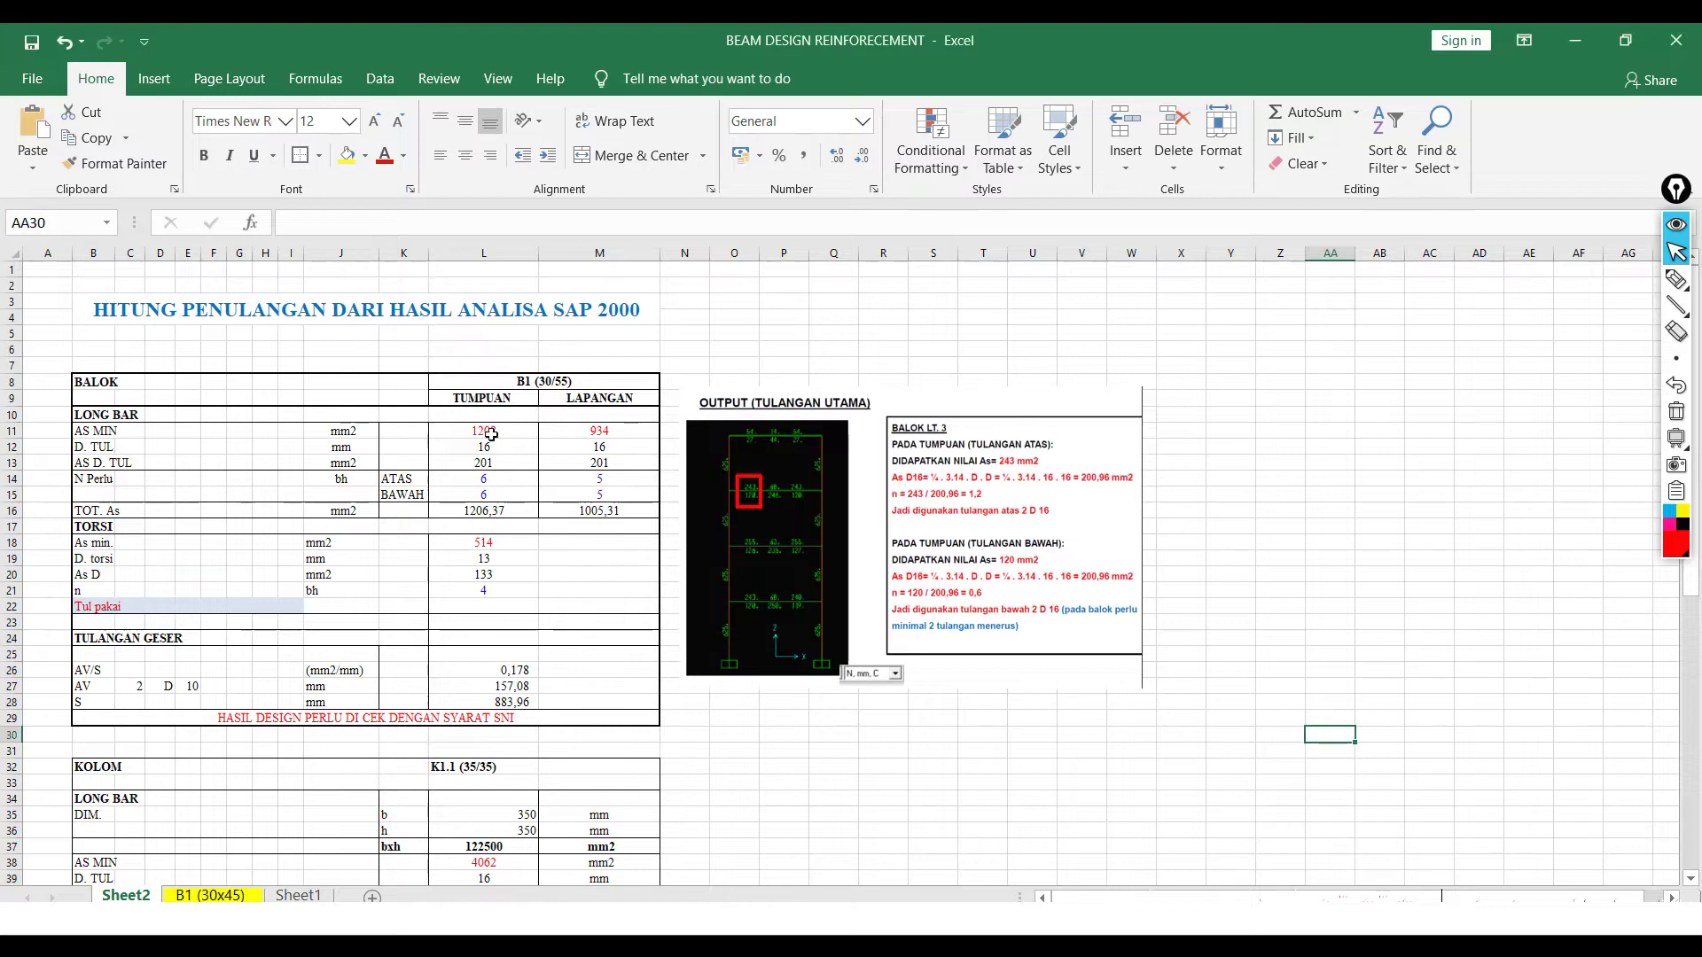
{"action": "left_click", "coordinate": [484, 431]}
{"action": "left_click_drag", "start_coordinate": [350, 223], "coordinate": [212, 220]}
{"action": "type", "text": "1630,035"}
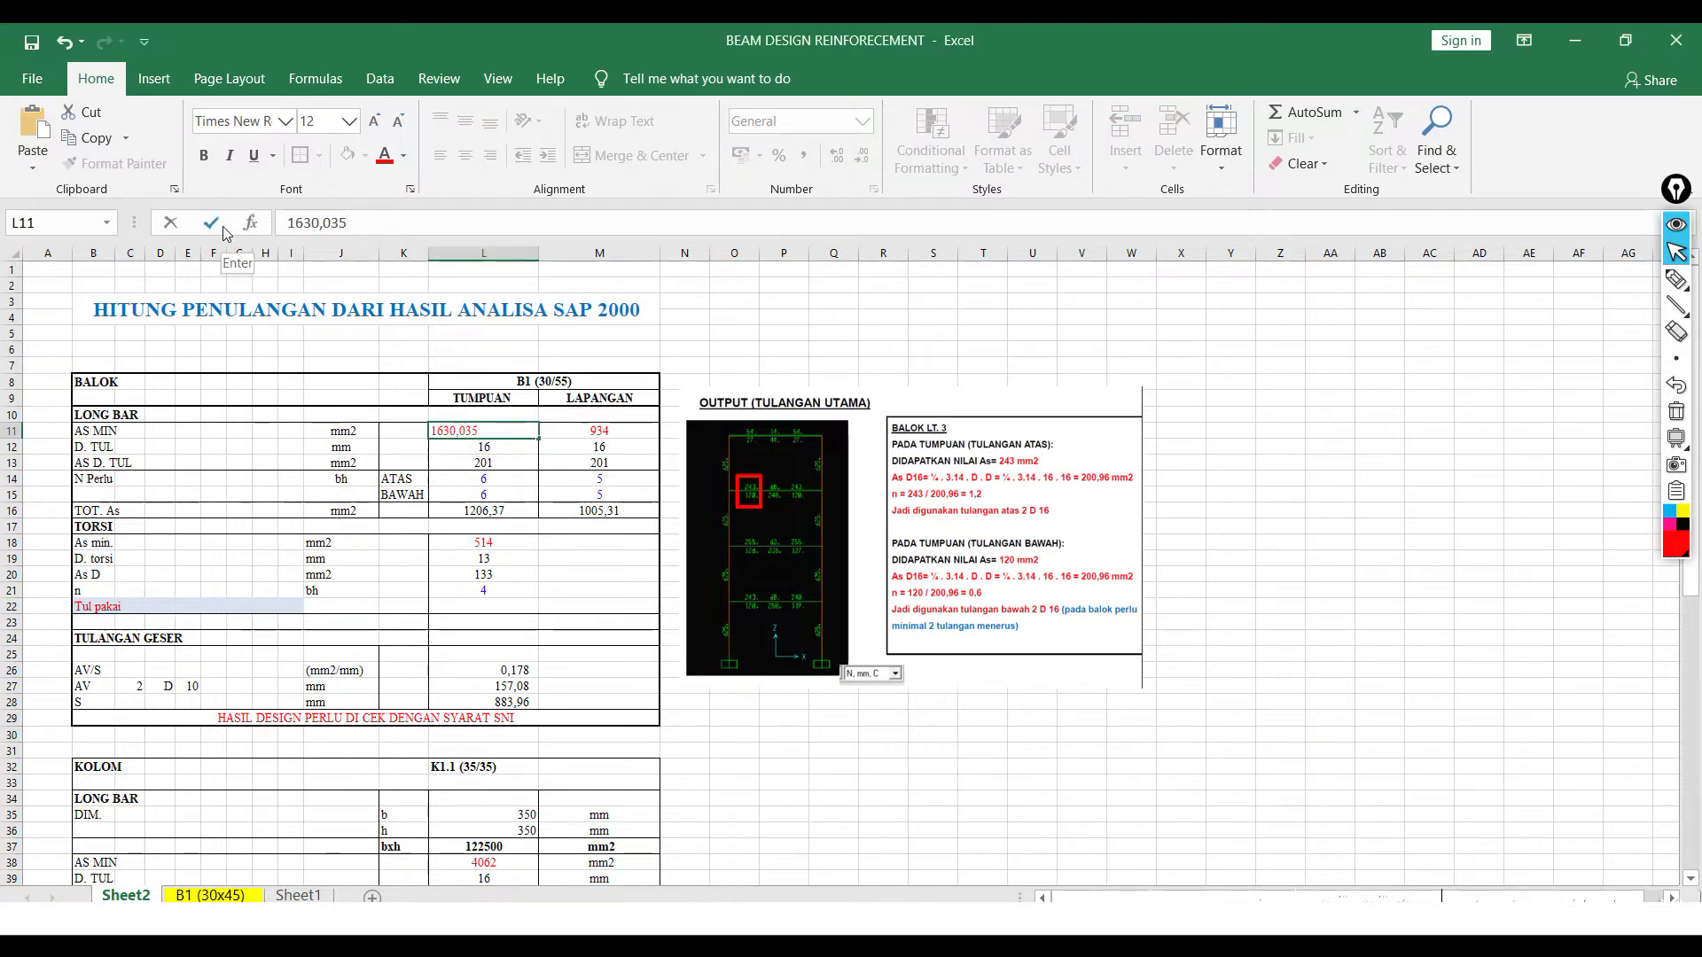
{"action": "left_click", "coordinate": [222, 226]}
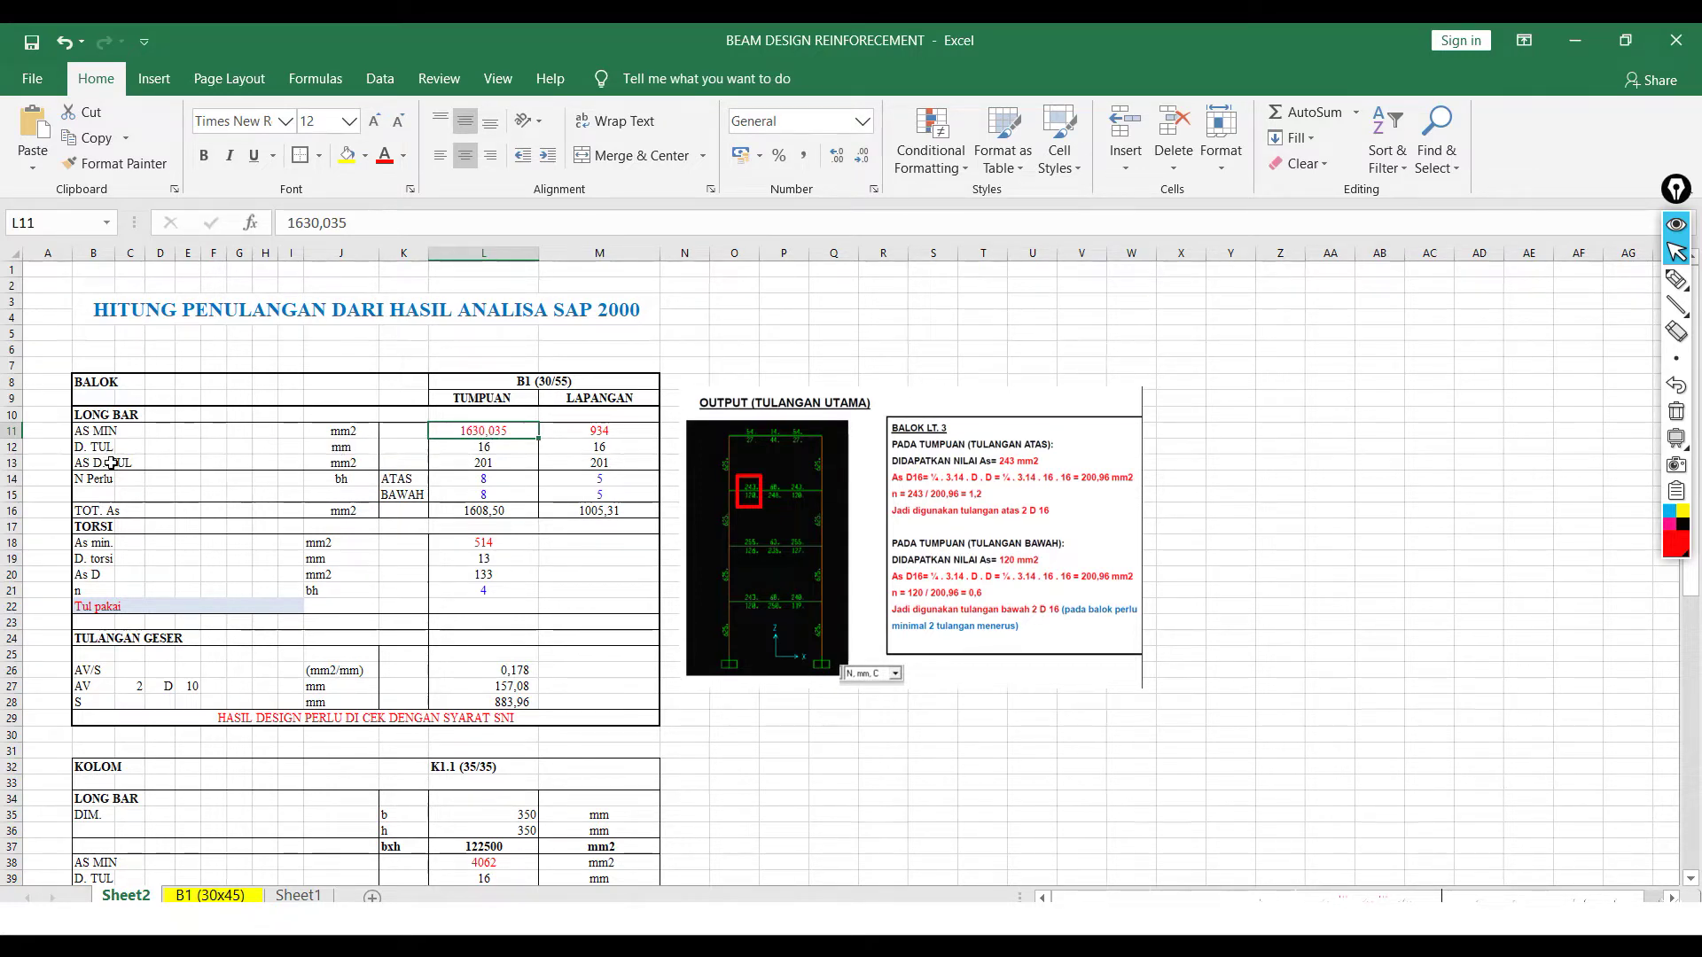
- Set the TUMPUAN bar diameter (D. TUL) of beam B1 to 19 mm
{"action": "left_click", "coordinate": [490, 454]}
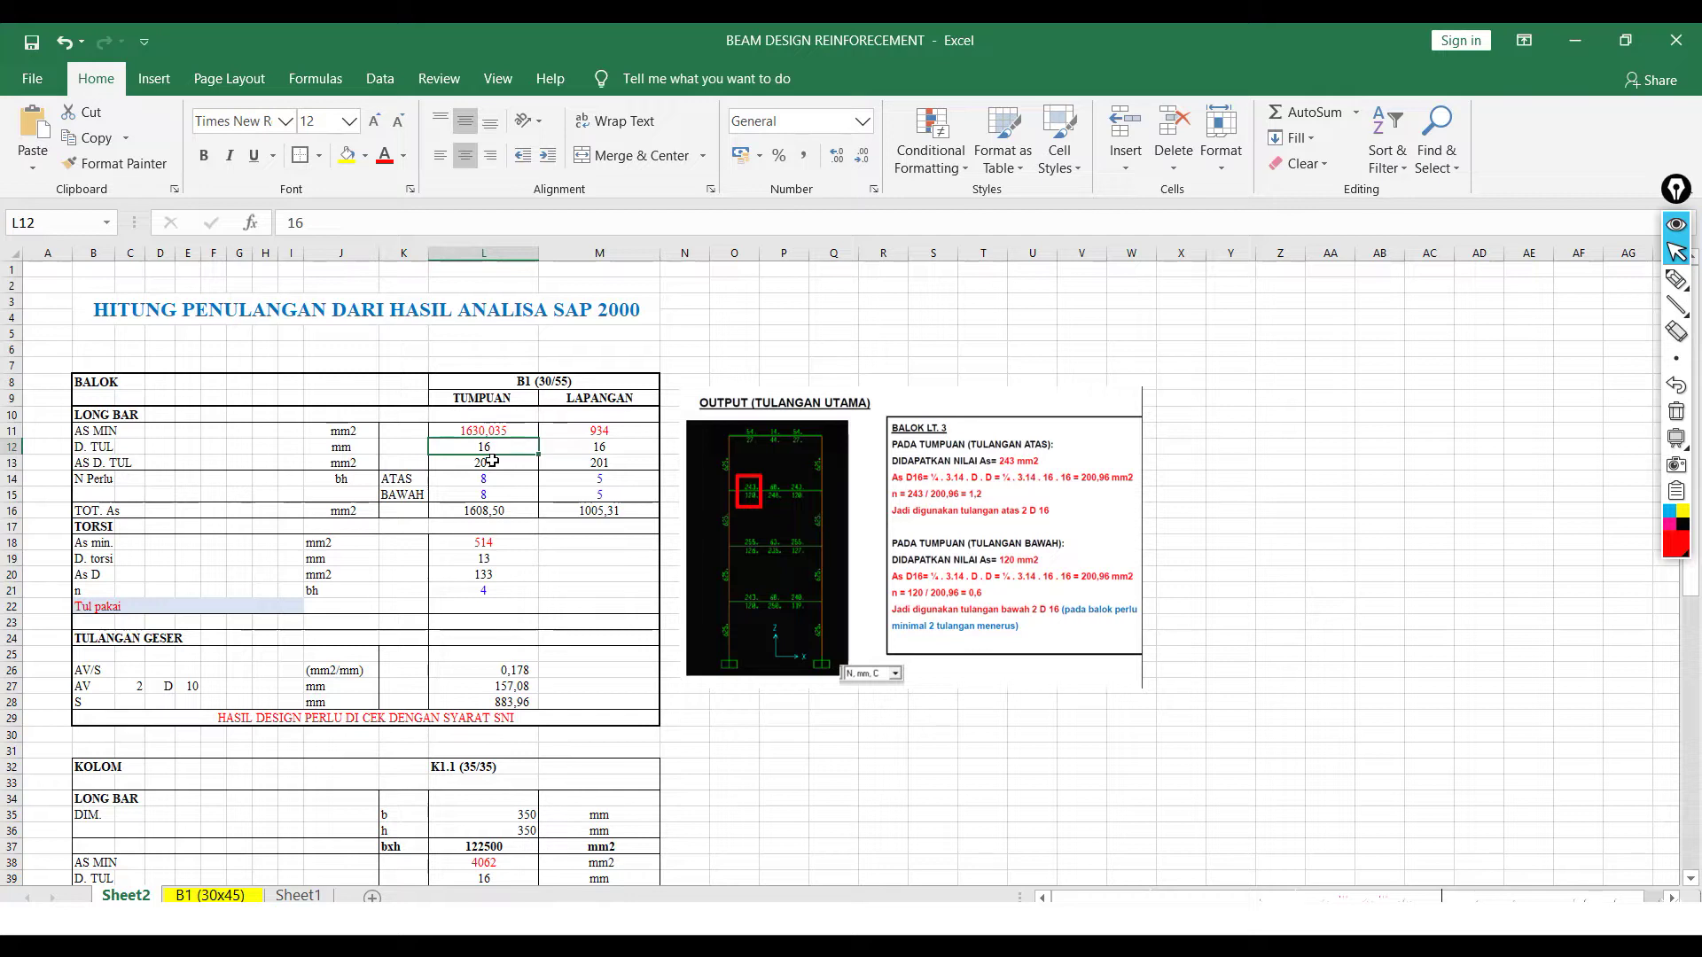
{"action": "left_click", "coordinate": [476, 431]}
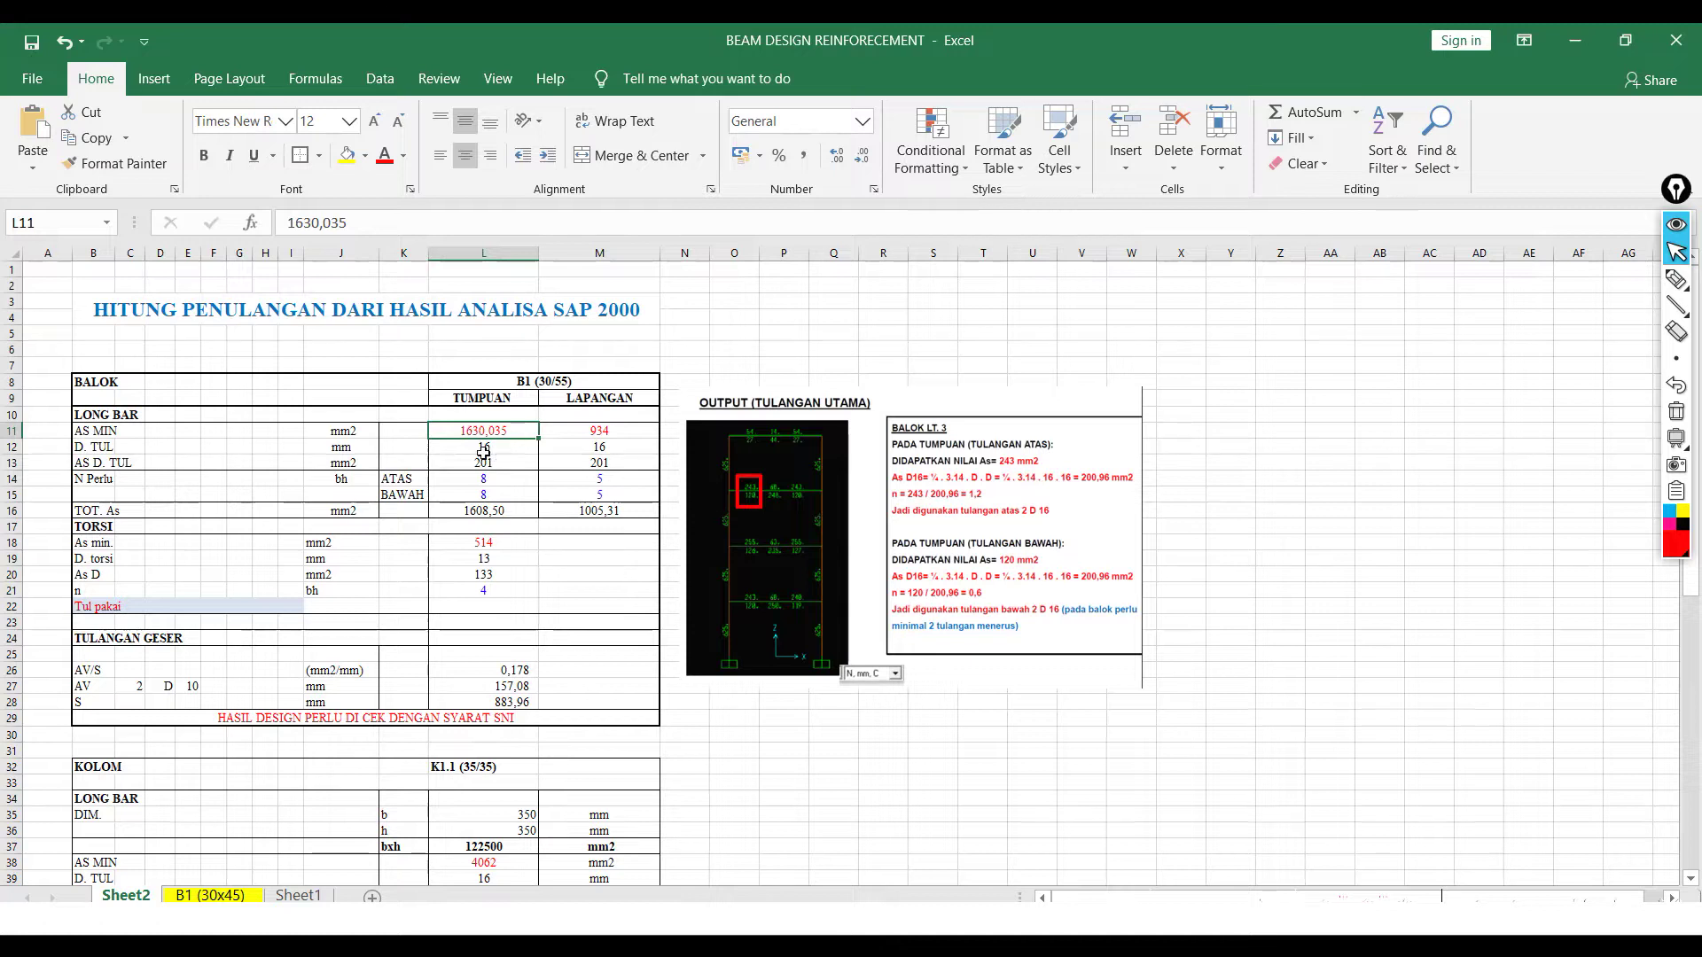
{"action": "left_click", "coordinate": [483, 448]}
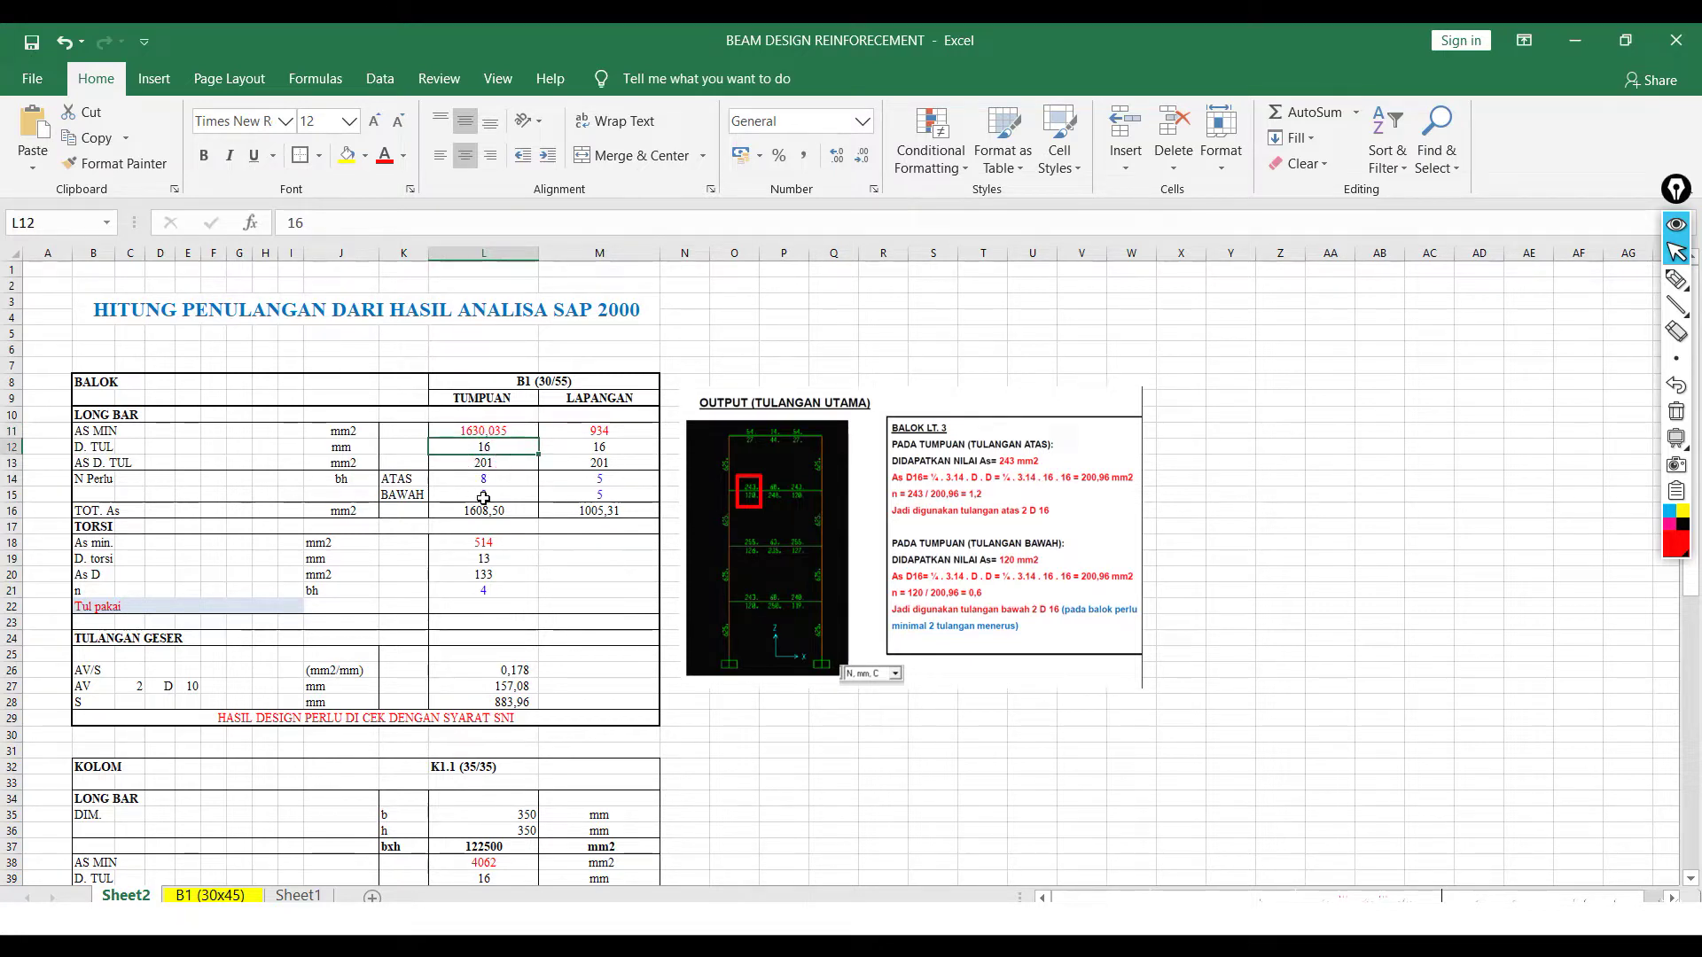
{"action": "type", "text": "1"}
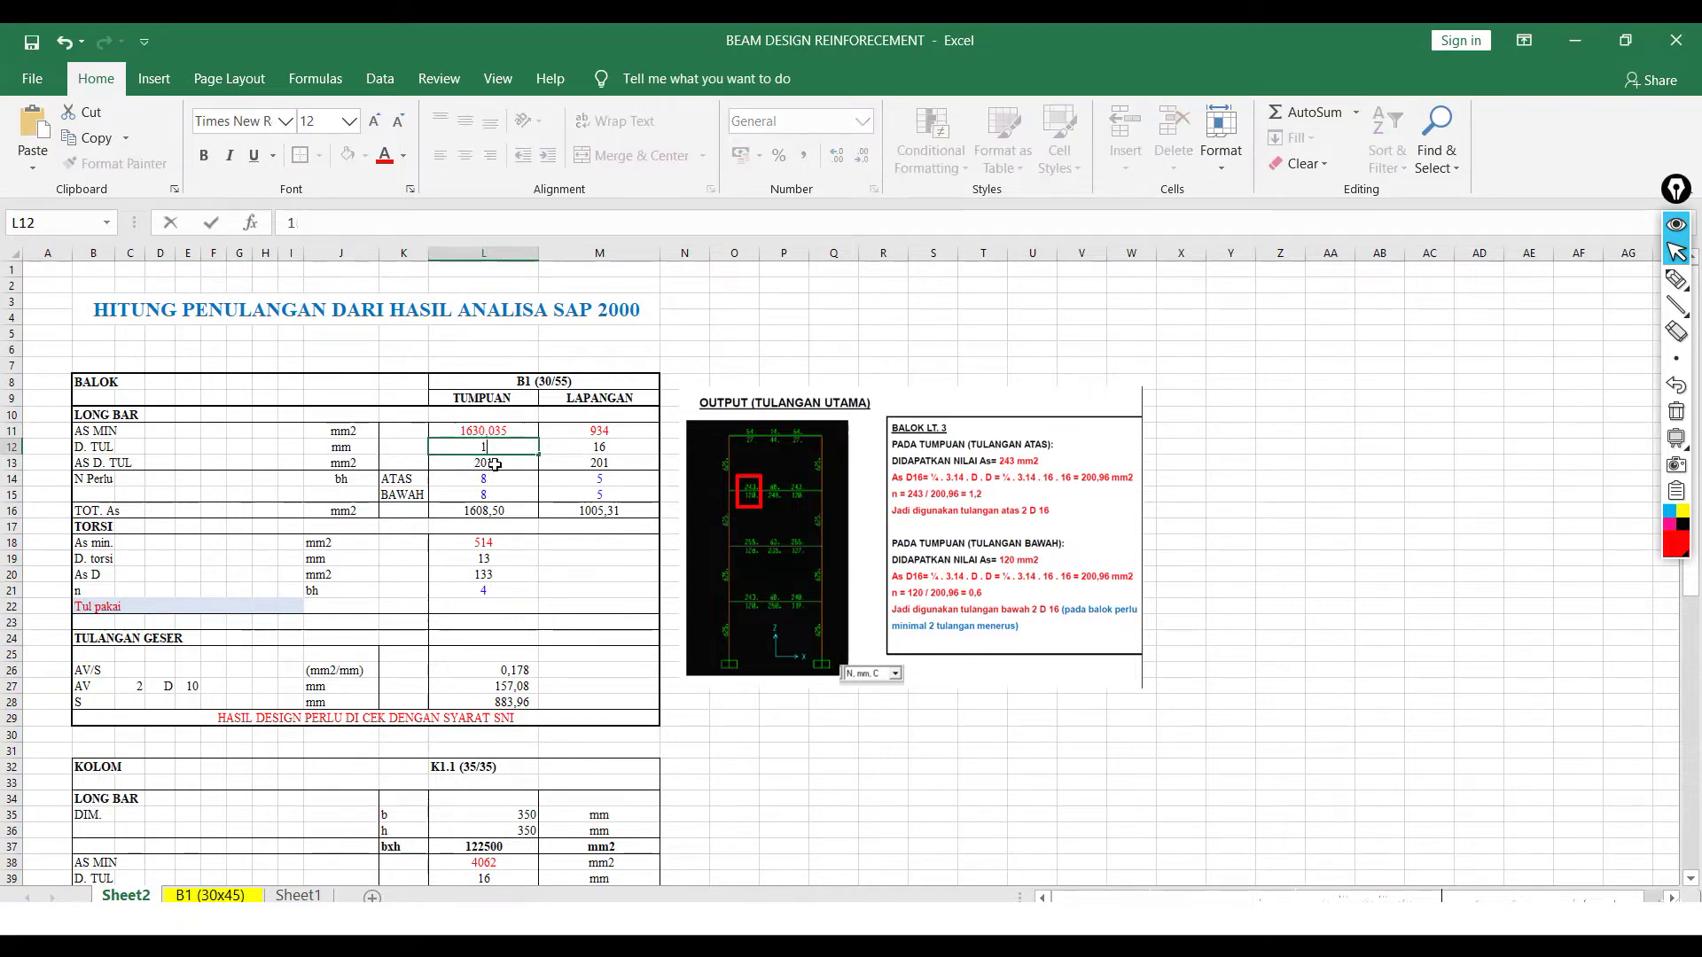
{"action": "key", "text": "Return"}
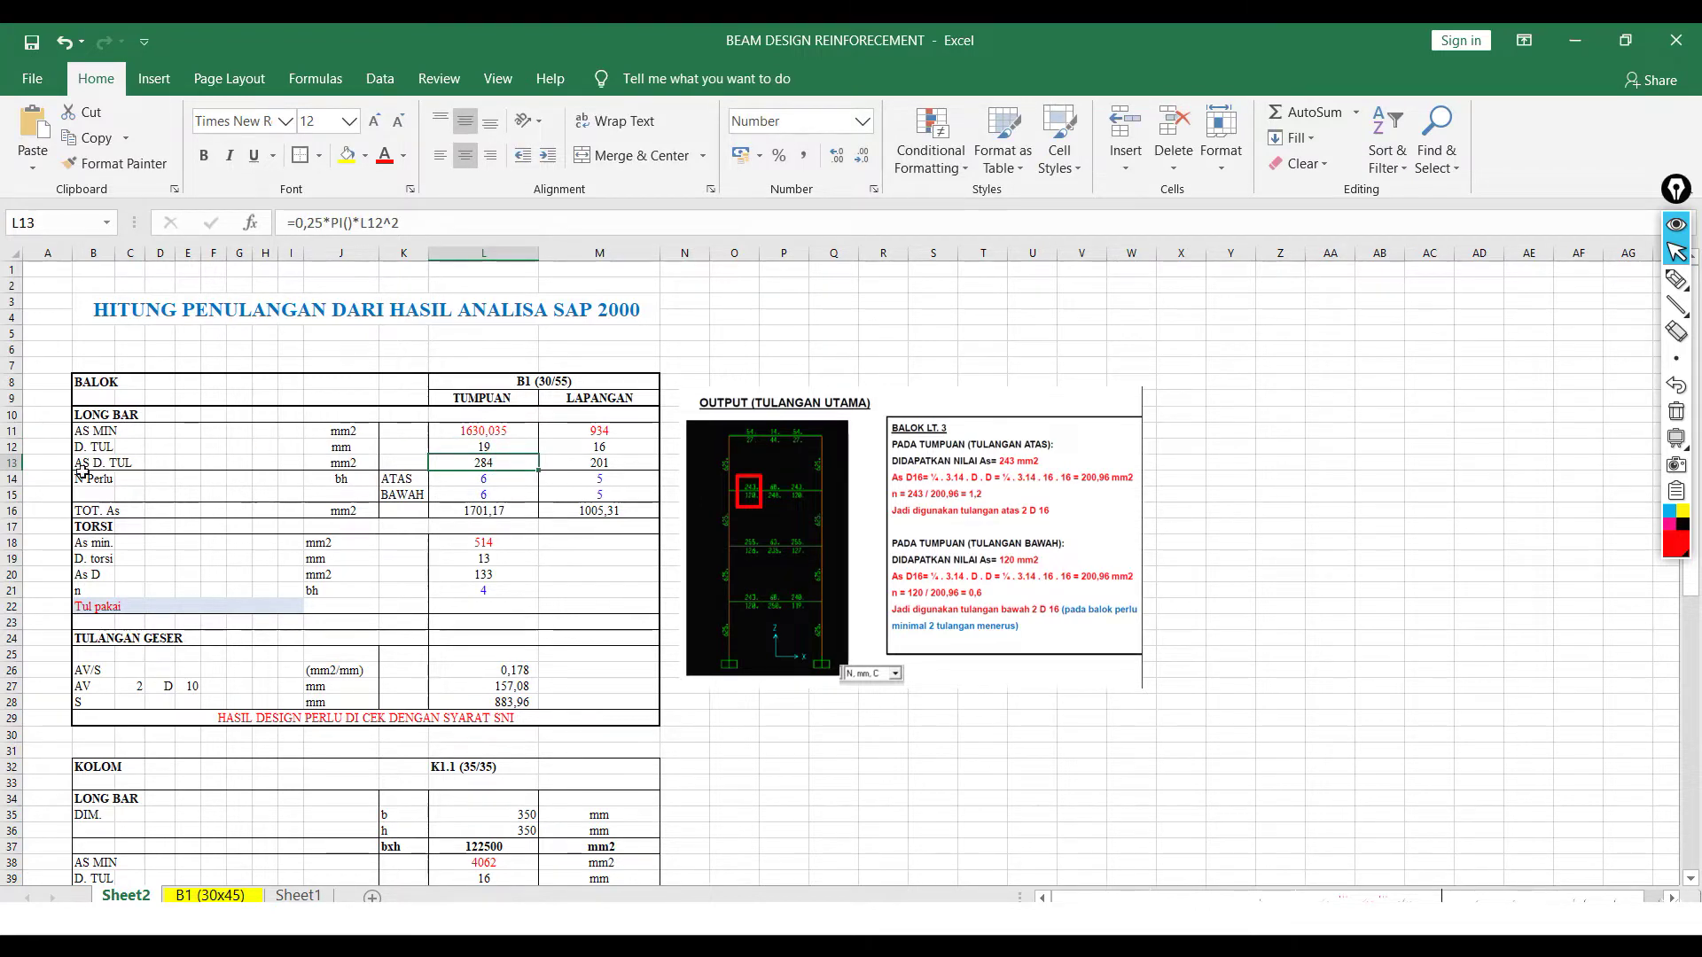
- Inspect the TUMPUAN formulas for bar area (AS D. TUL) and the top bar count in N Perlu
{"action": "double_click", "coordinate": [478, 459]}
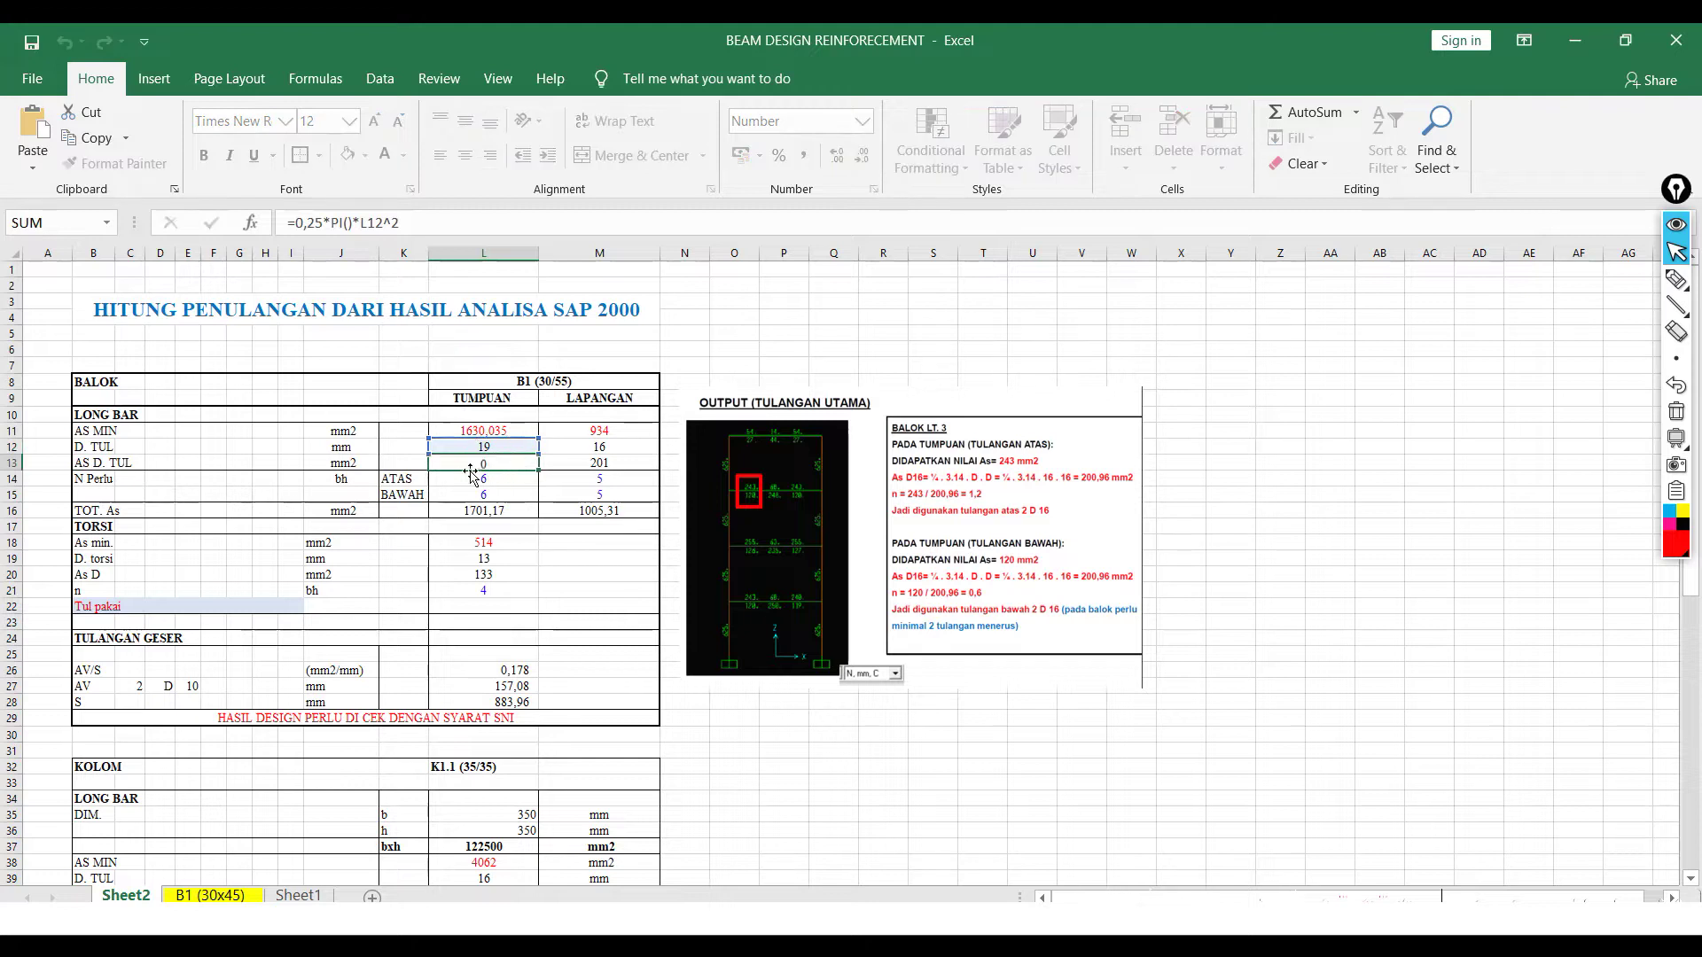
{"action": "key", "text": "Return"}
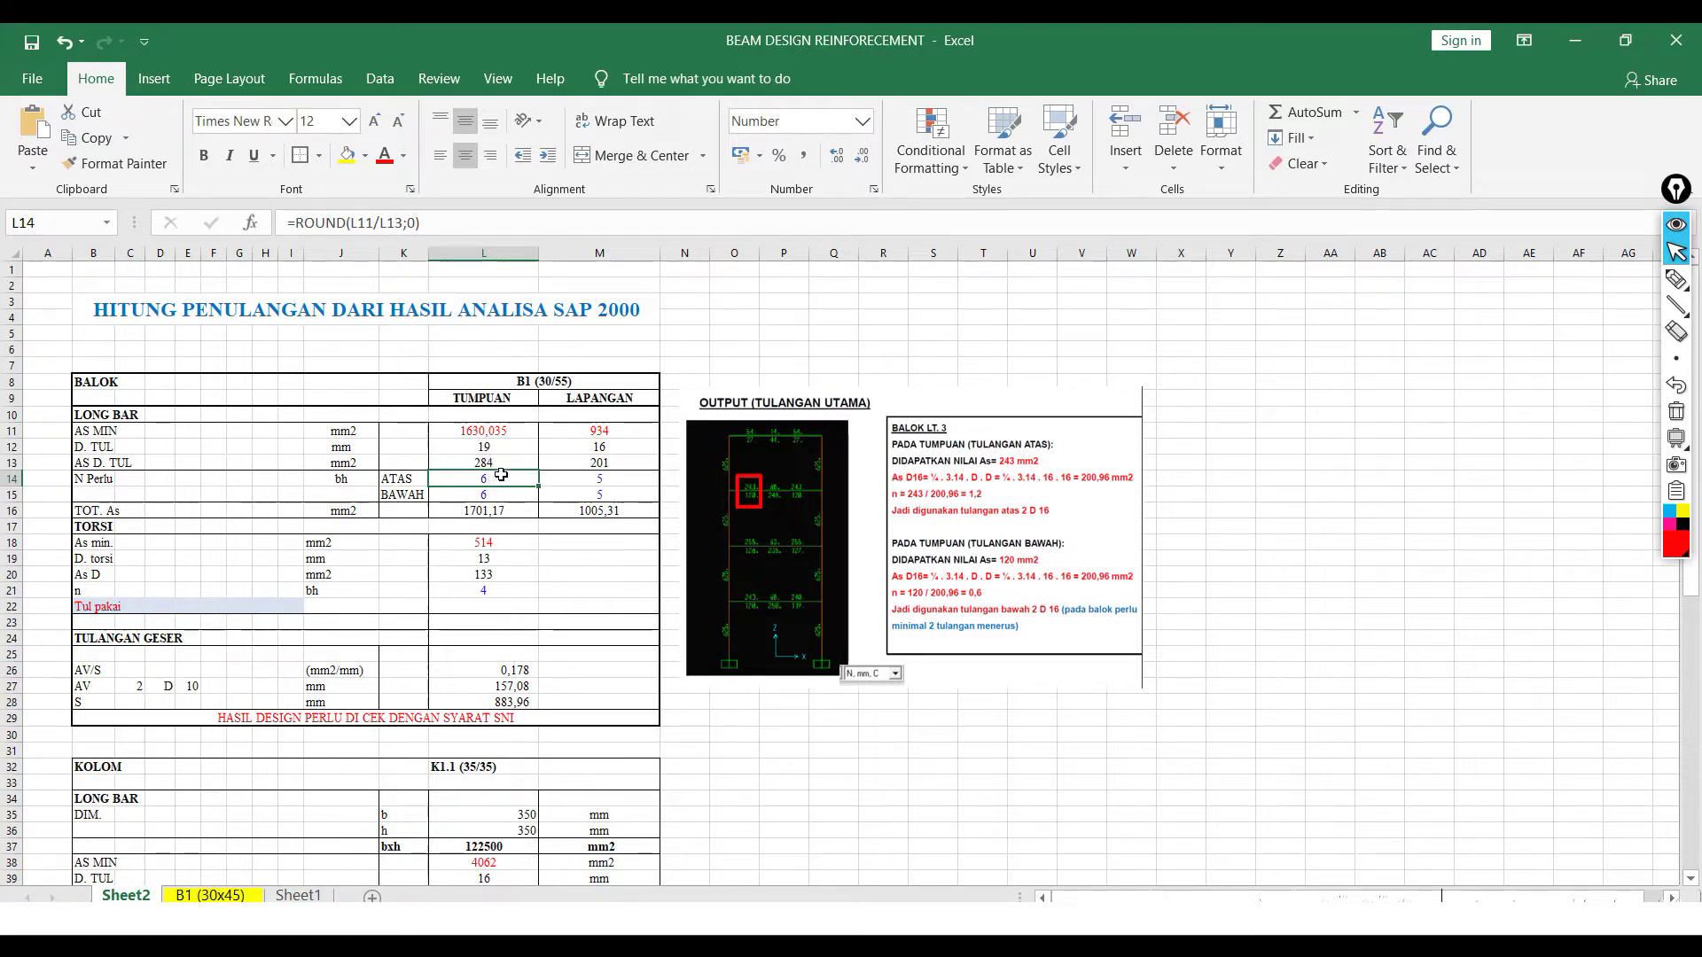
{"action": "double_click", "coordinate": [487, 478]}
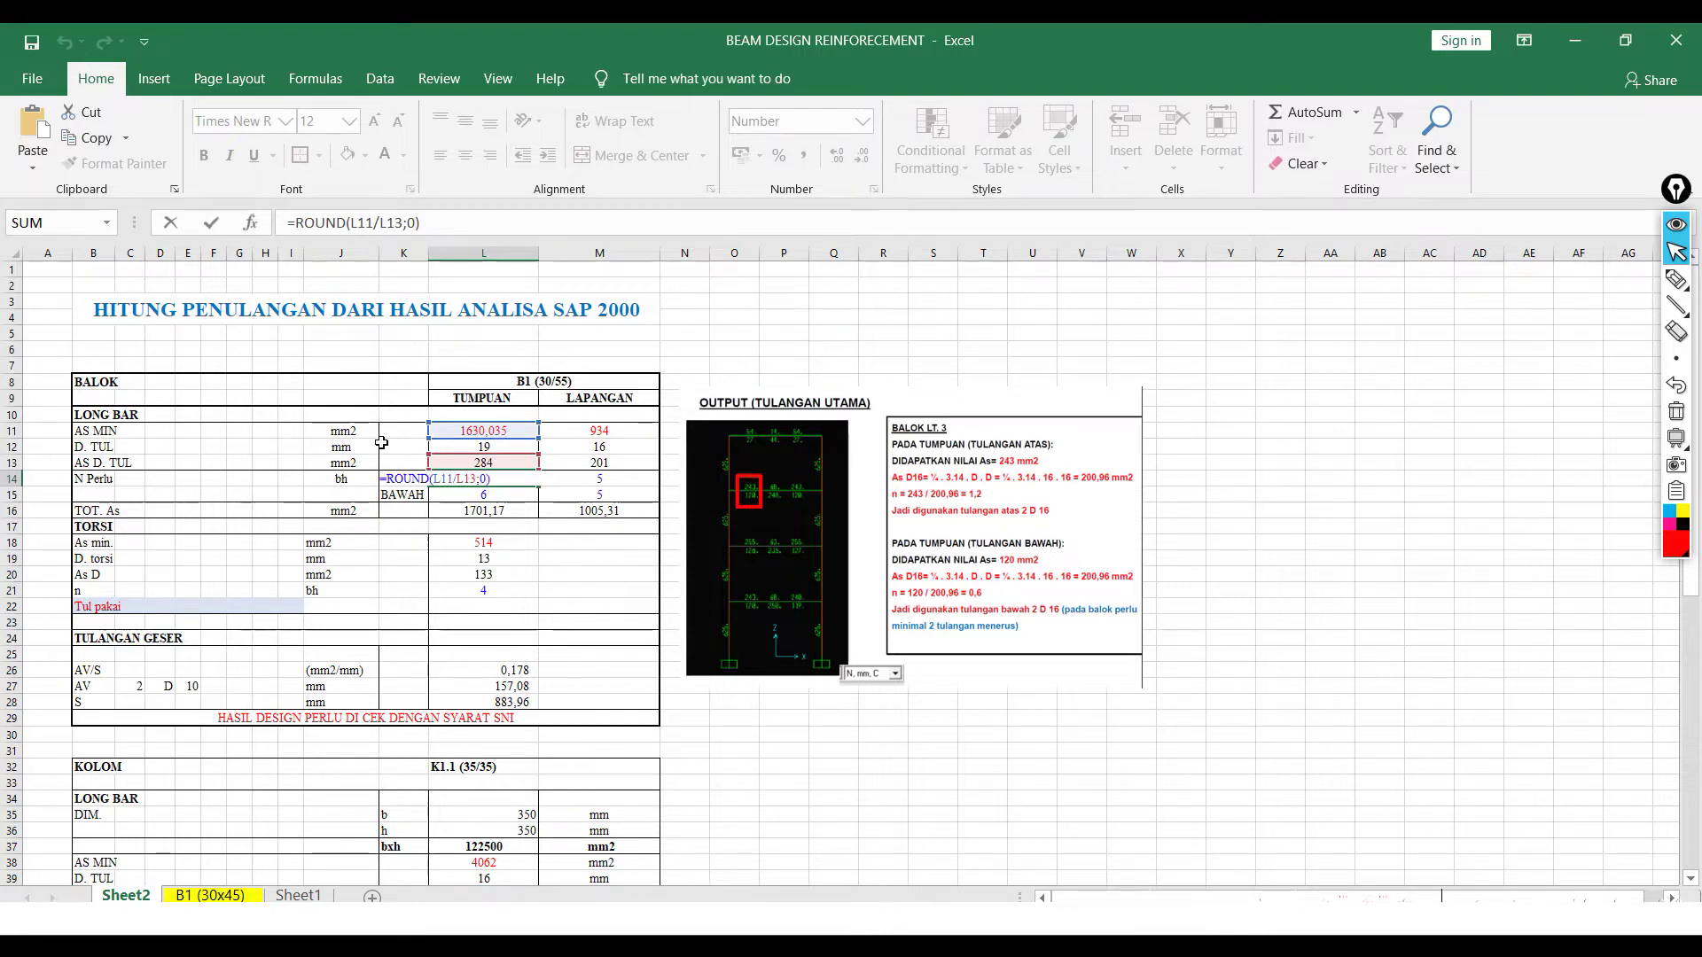
{"action": "key", "text": "Escape"}
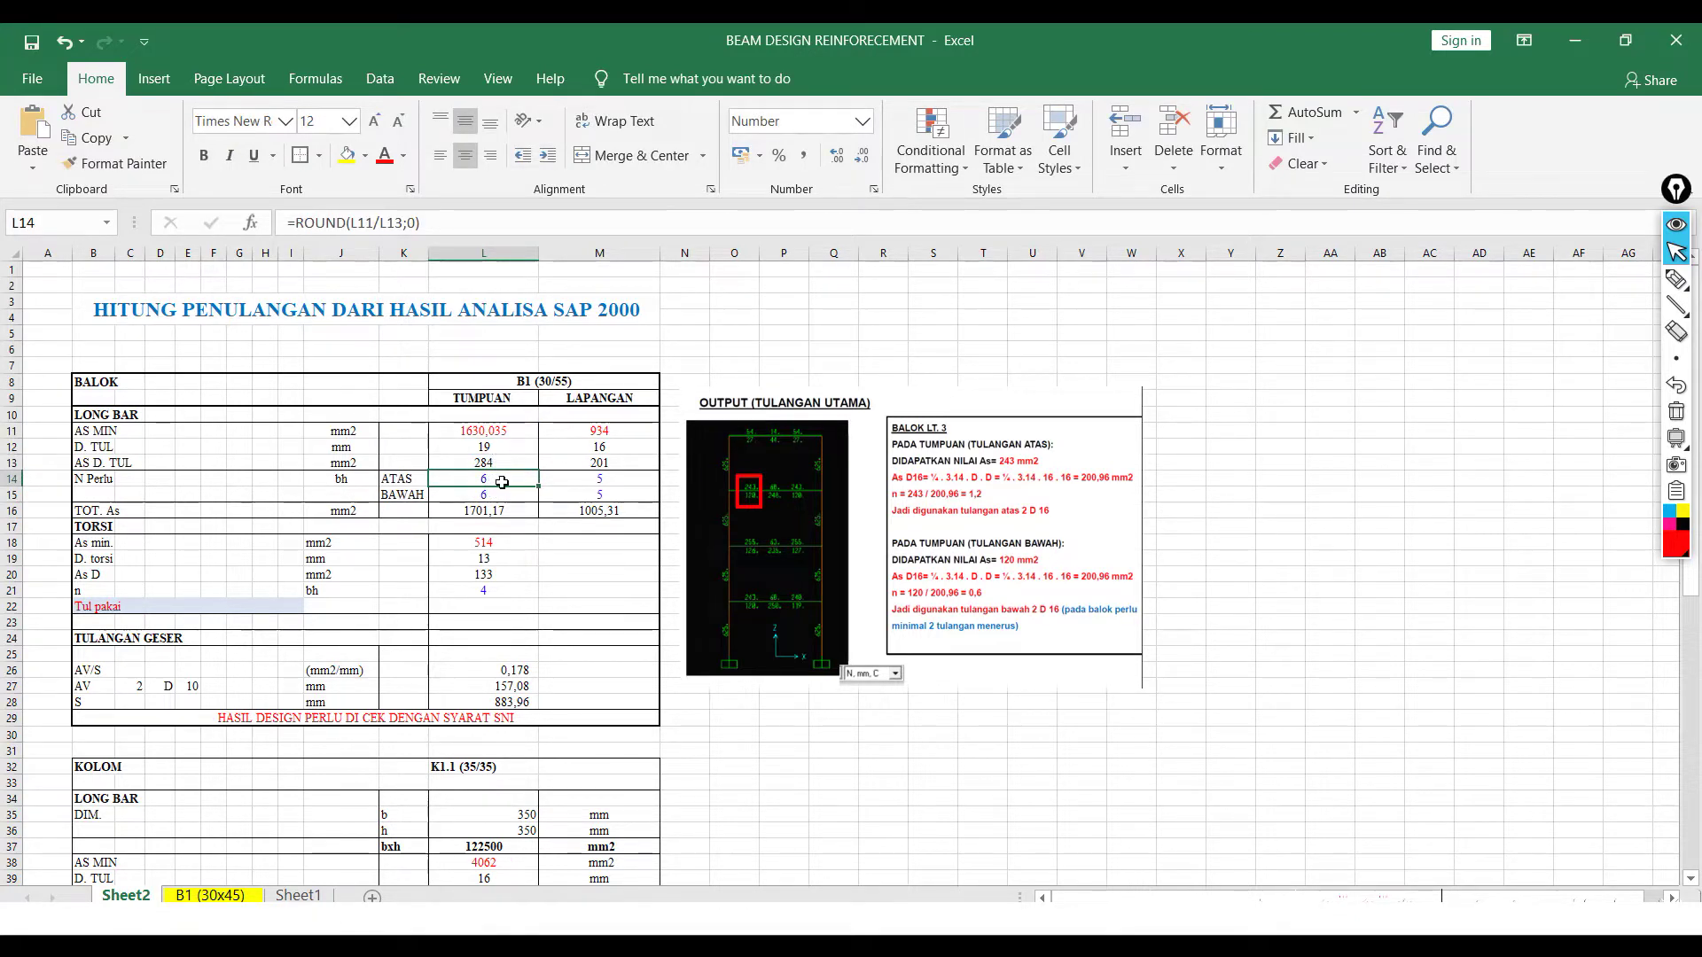
{"action": "left_click", "coordinate": [495, 447]}
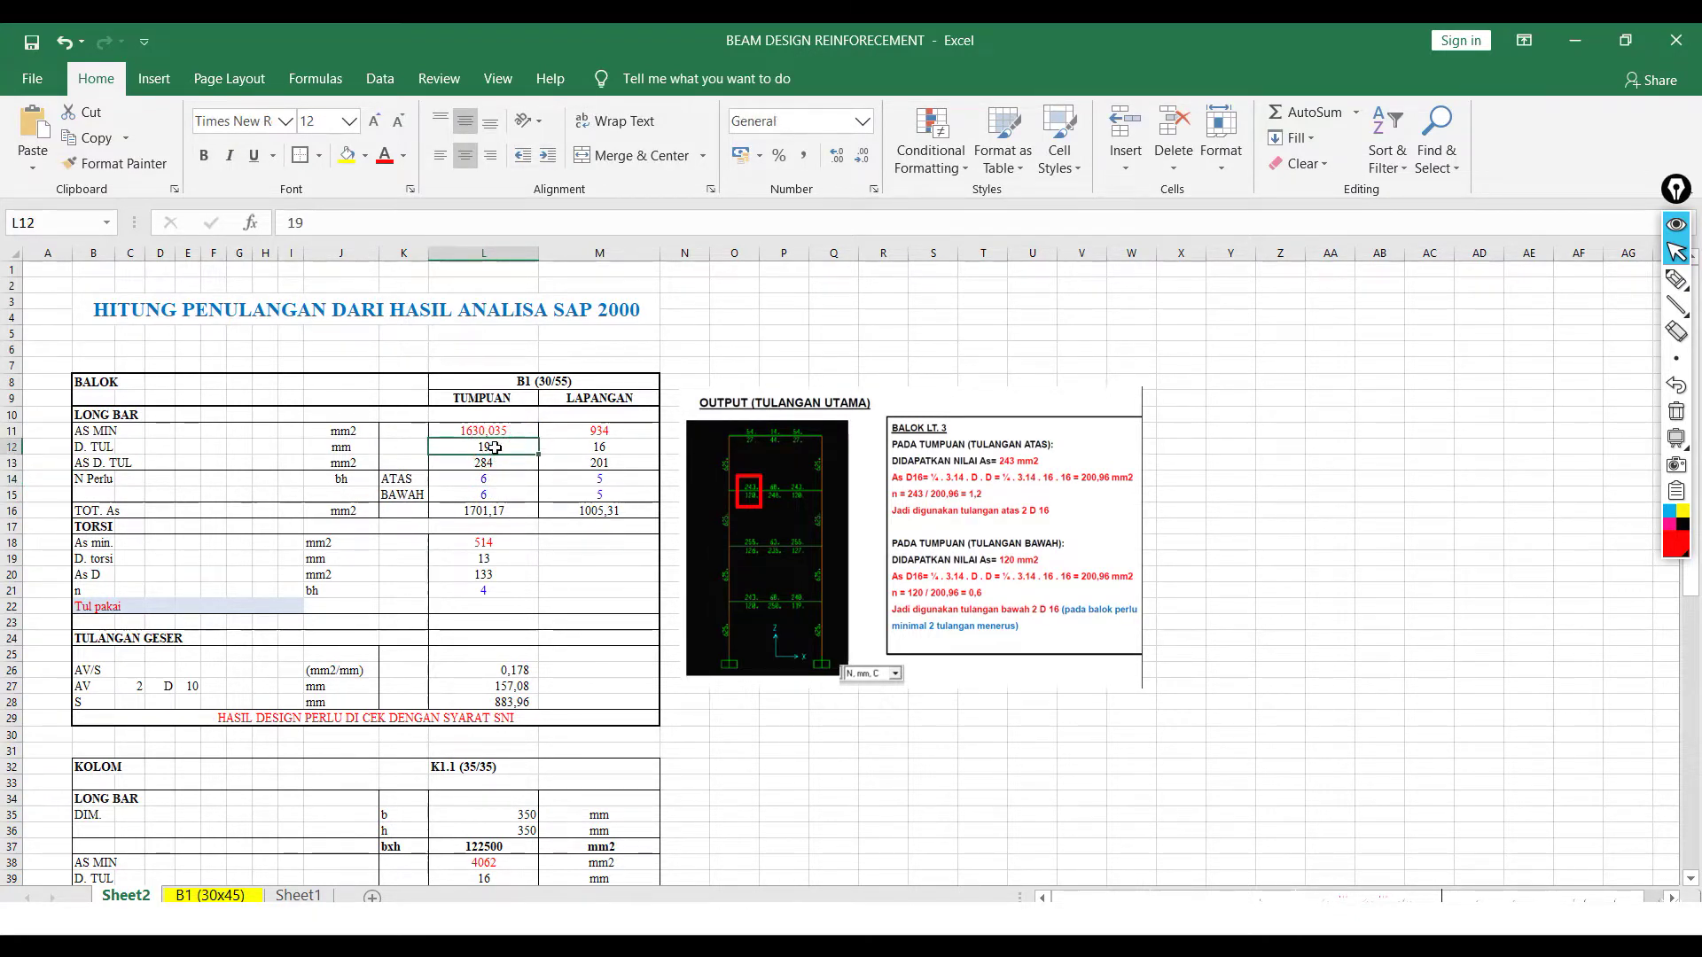
- Compare the required bottom rebar in the SAP2000 design summary with the BALOK table in Excel
{"action": "key", "text": "alt+Tab"}
{"action": "left_click_drag", "start_coordinate": [607, 728], "coordinate": [660, 727]}
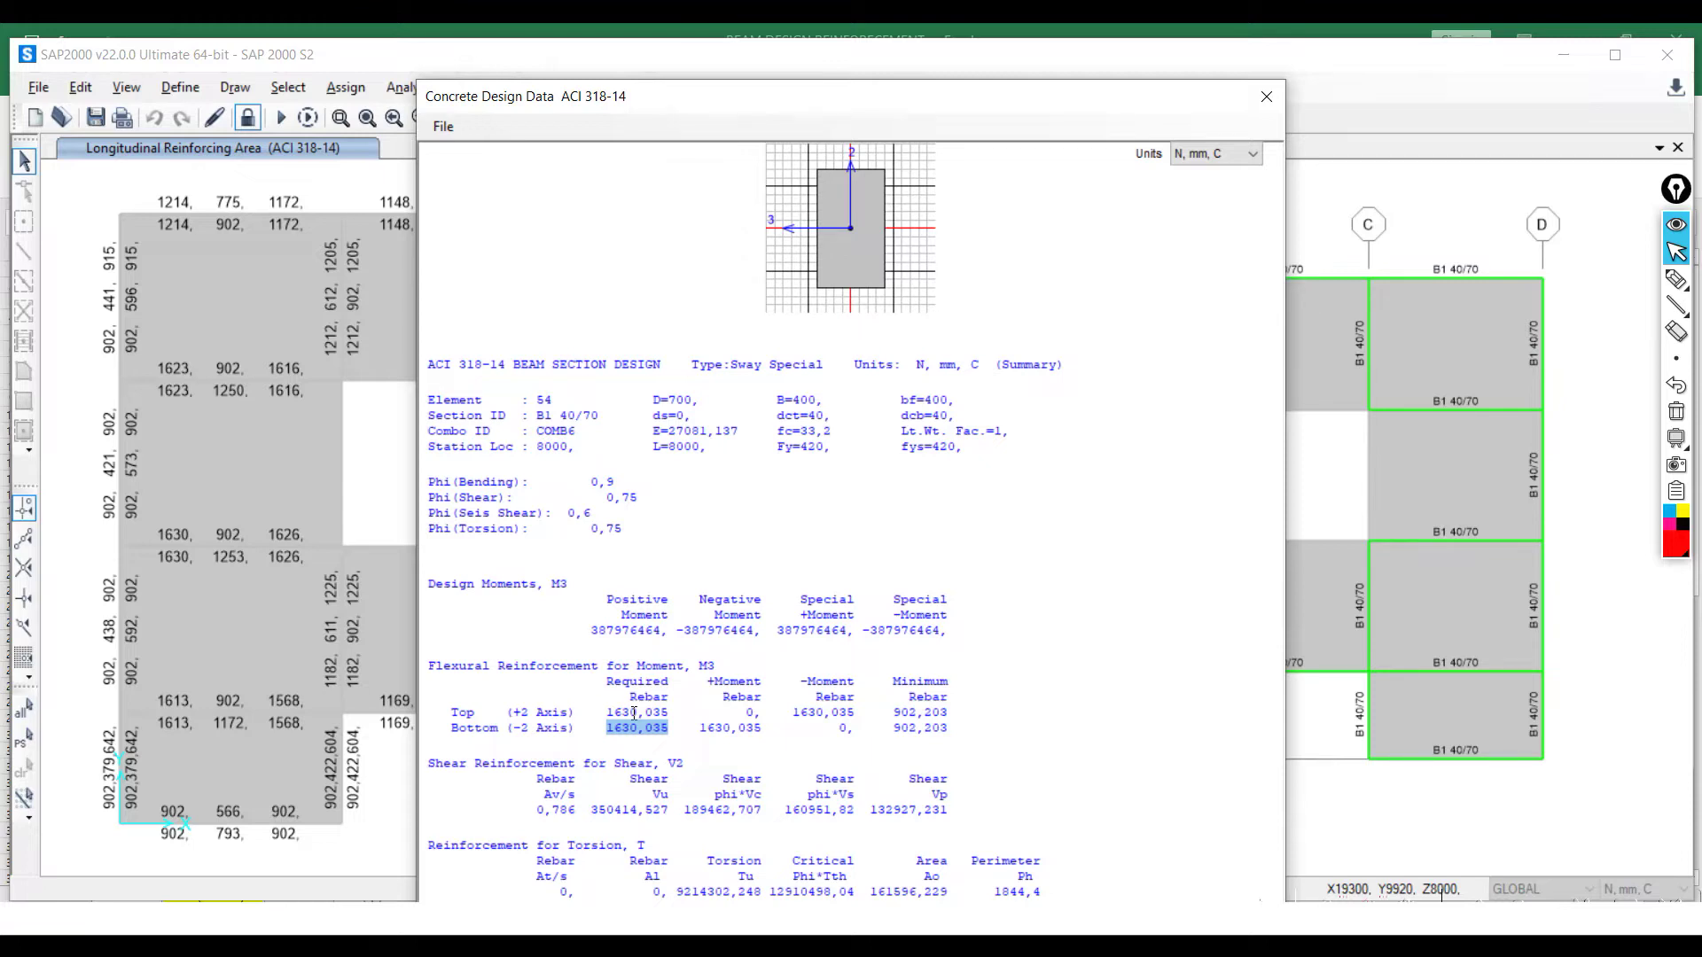
{"action": "key", "text": "alt+Tab"}
{"action": "key", "text": "alt+Tab"}
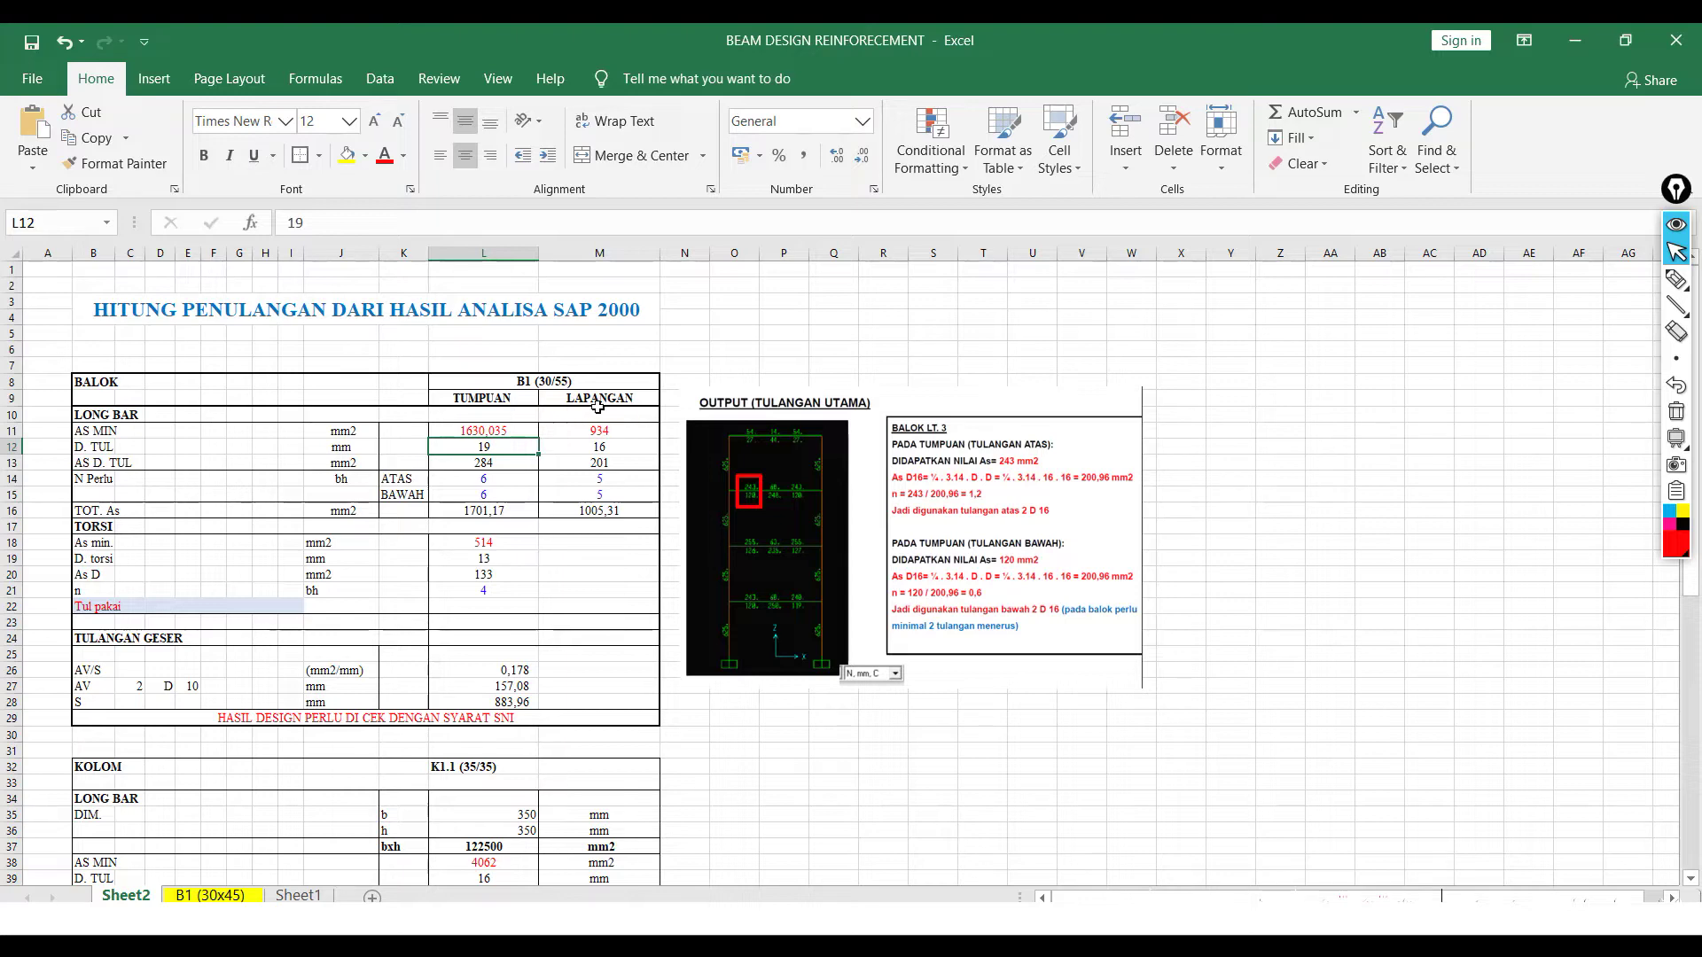
{"action": "key", "text": "alt+Tab"}
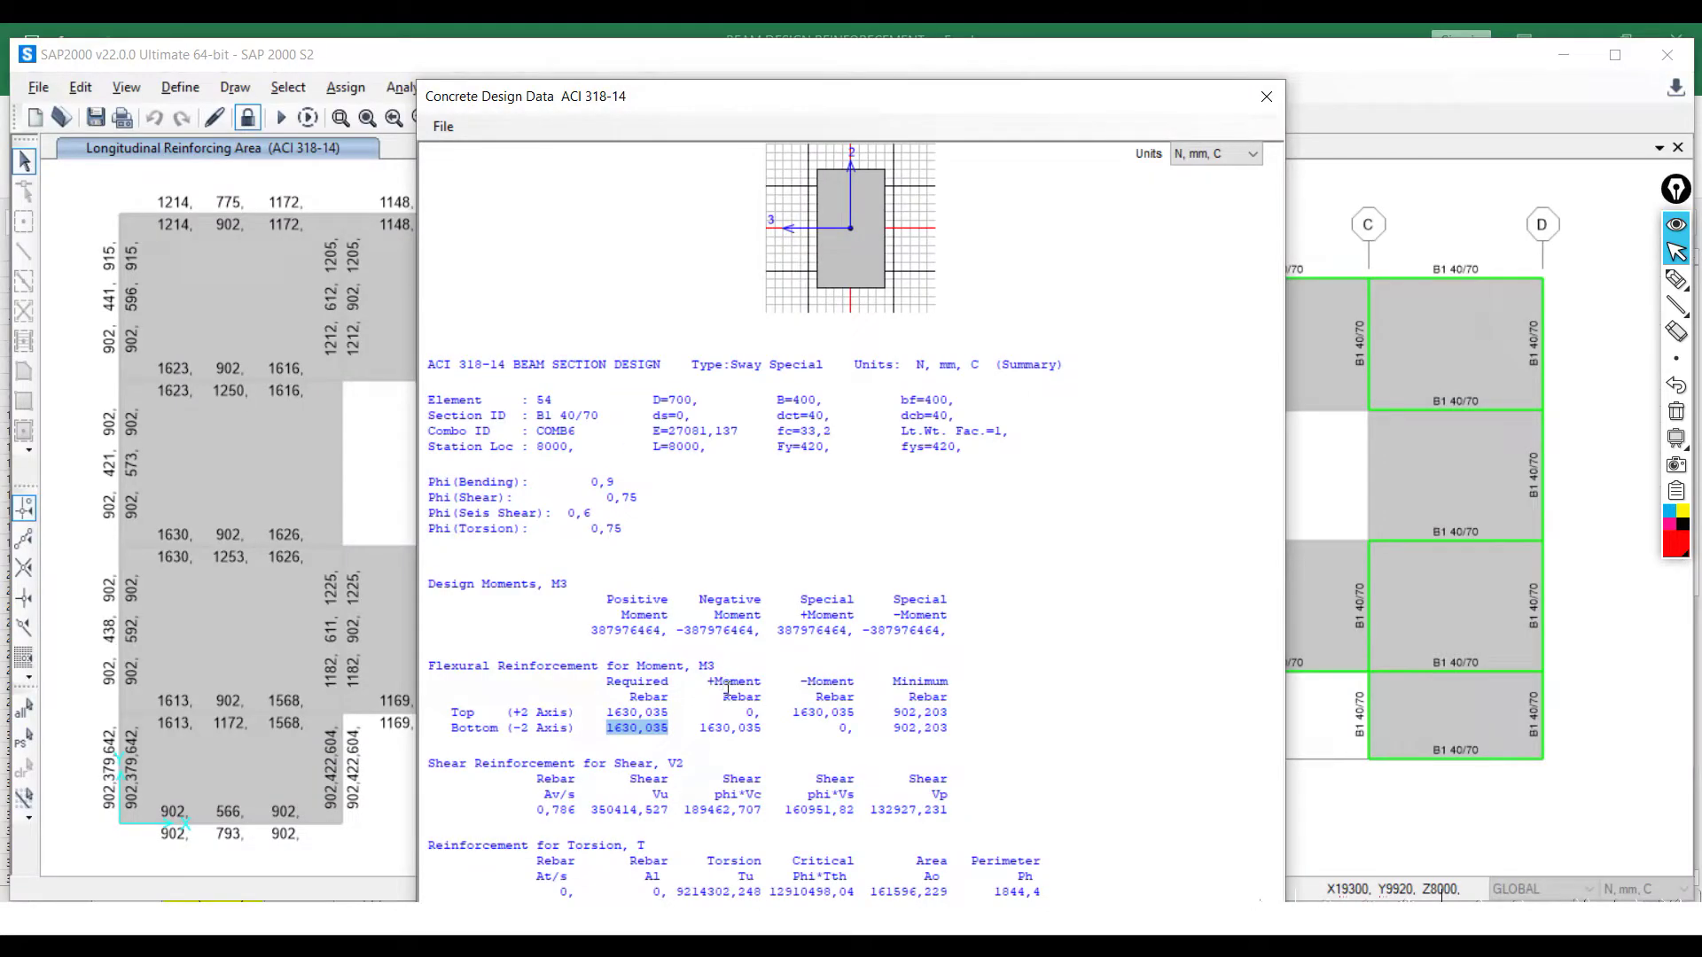
- Copy the bottom +Moment rebar 1630,035 from SAP2000 into the LAPANGAN AS MIN cell in Excel and set its D. TUL to 19 mm
{"action": "left_click_drag", "start_coordinate": [700, 728], "coordinate": [760, 727]}
{"action": "key", "text": "ctrl+c"}
{"action": "key", "text": "alt+Tab"}
{"action": "left_click", "coordinate": [600, 431]}
{"action": "left_click_drag", "start_coordinate": [358, 229], "coordinate": [260, 219]}
{"action": "key", "text": "ctrl+v"}
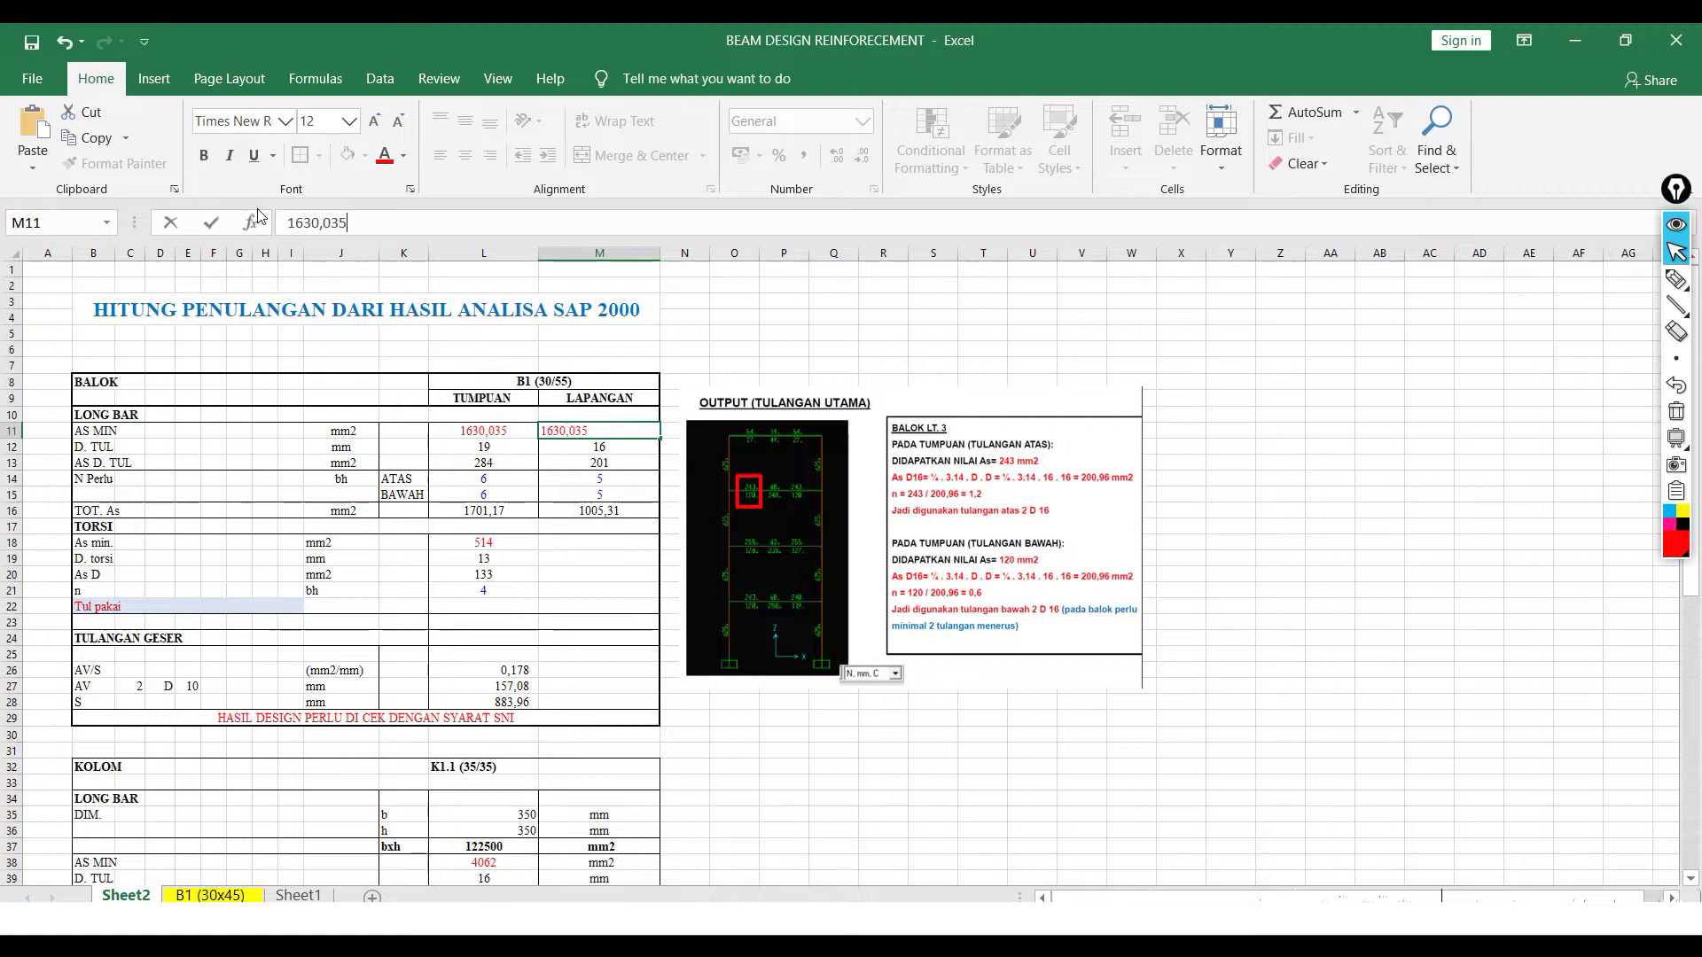
{"action": "key", "text": "Return"}
{"action": "left_click", "coordinate": [608, 431]}
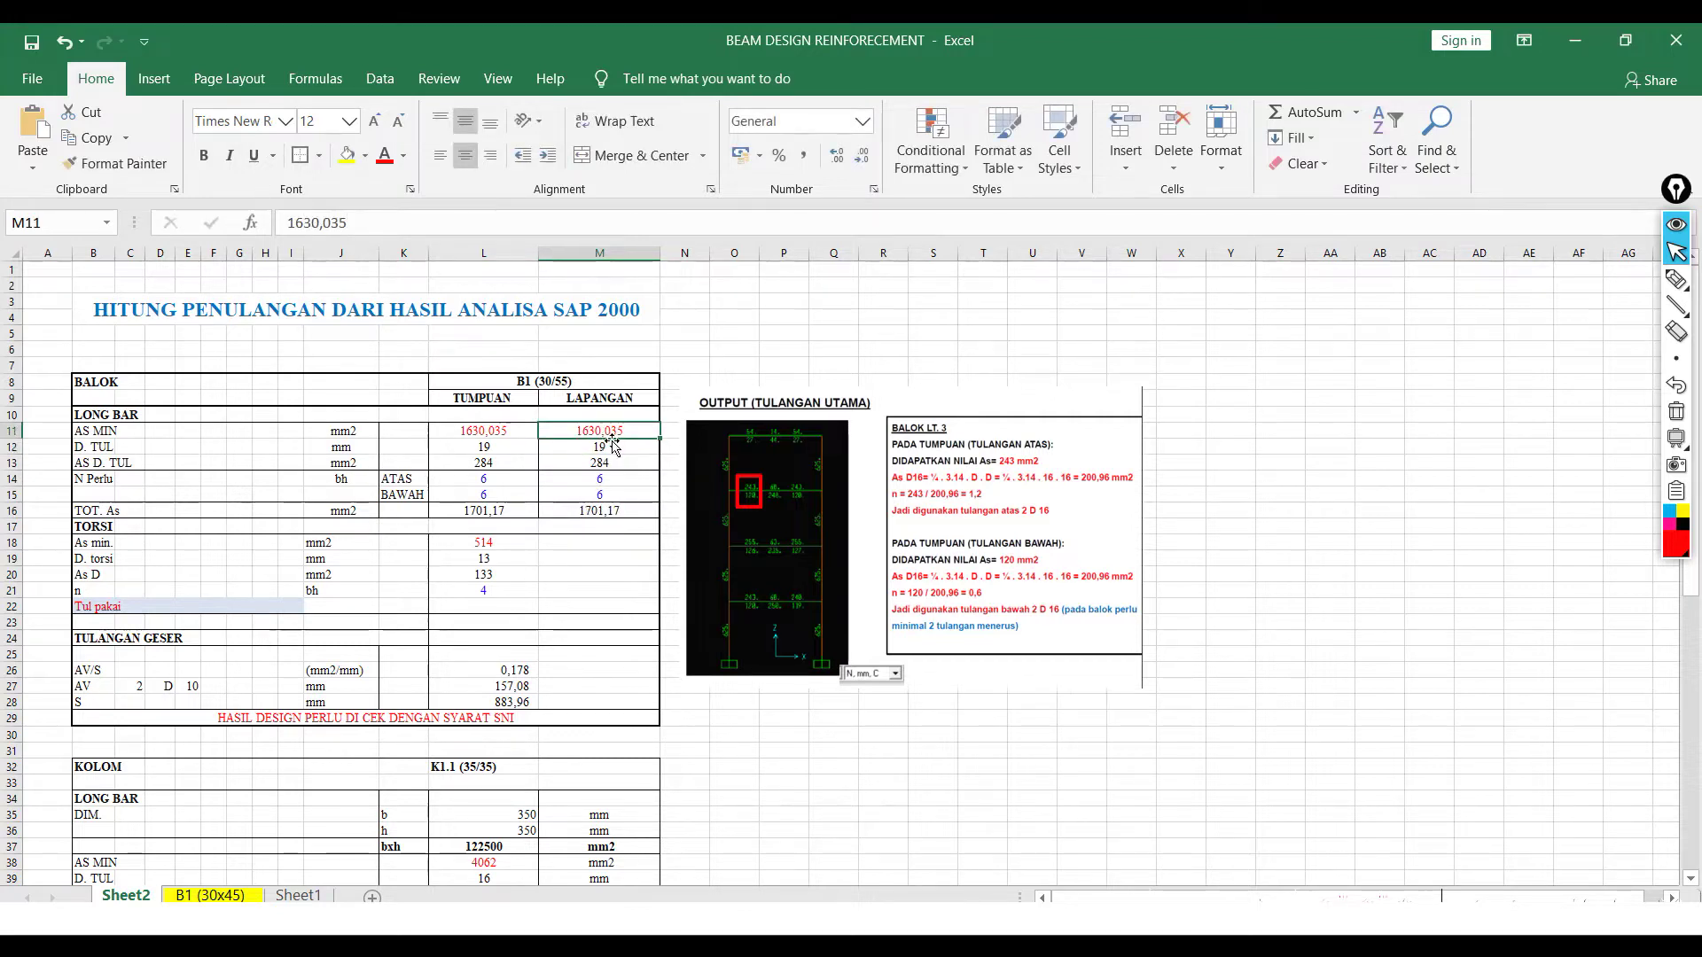
{"action": "left_click", "coordinate": [609, 448]}
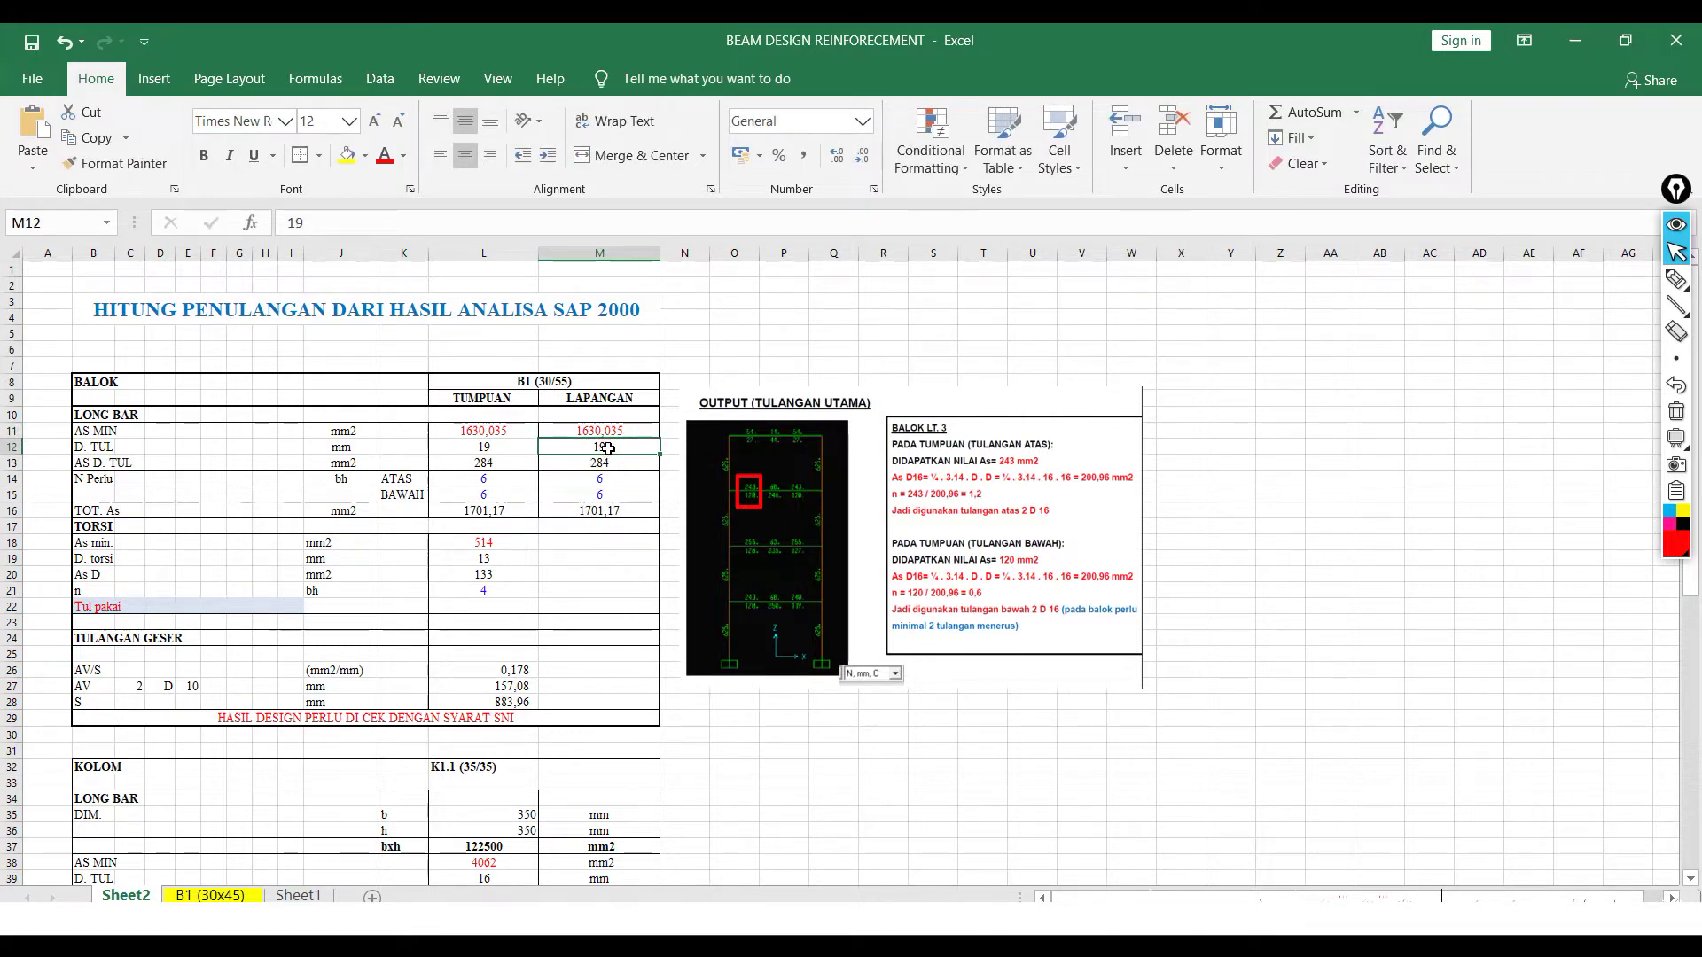
{"action": "left_click", "coordinate": [624, 476]}
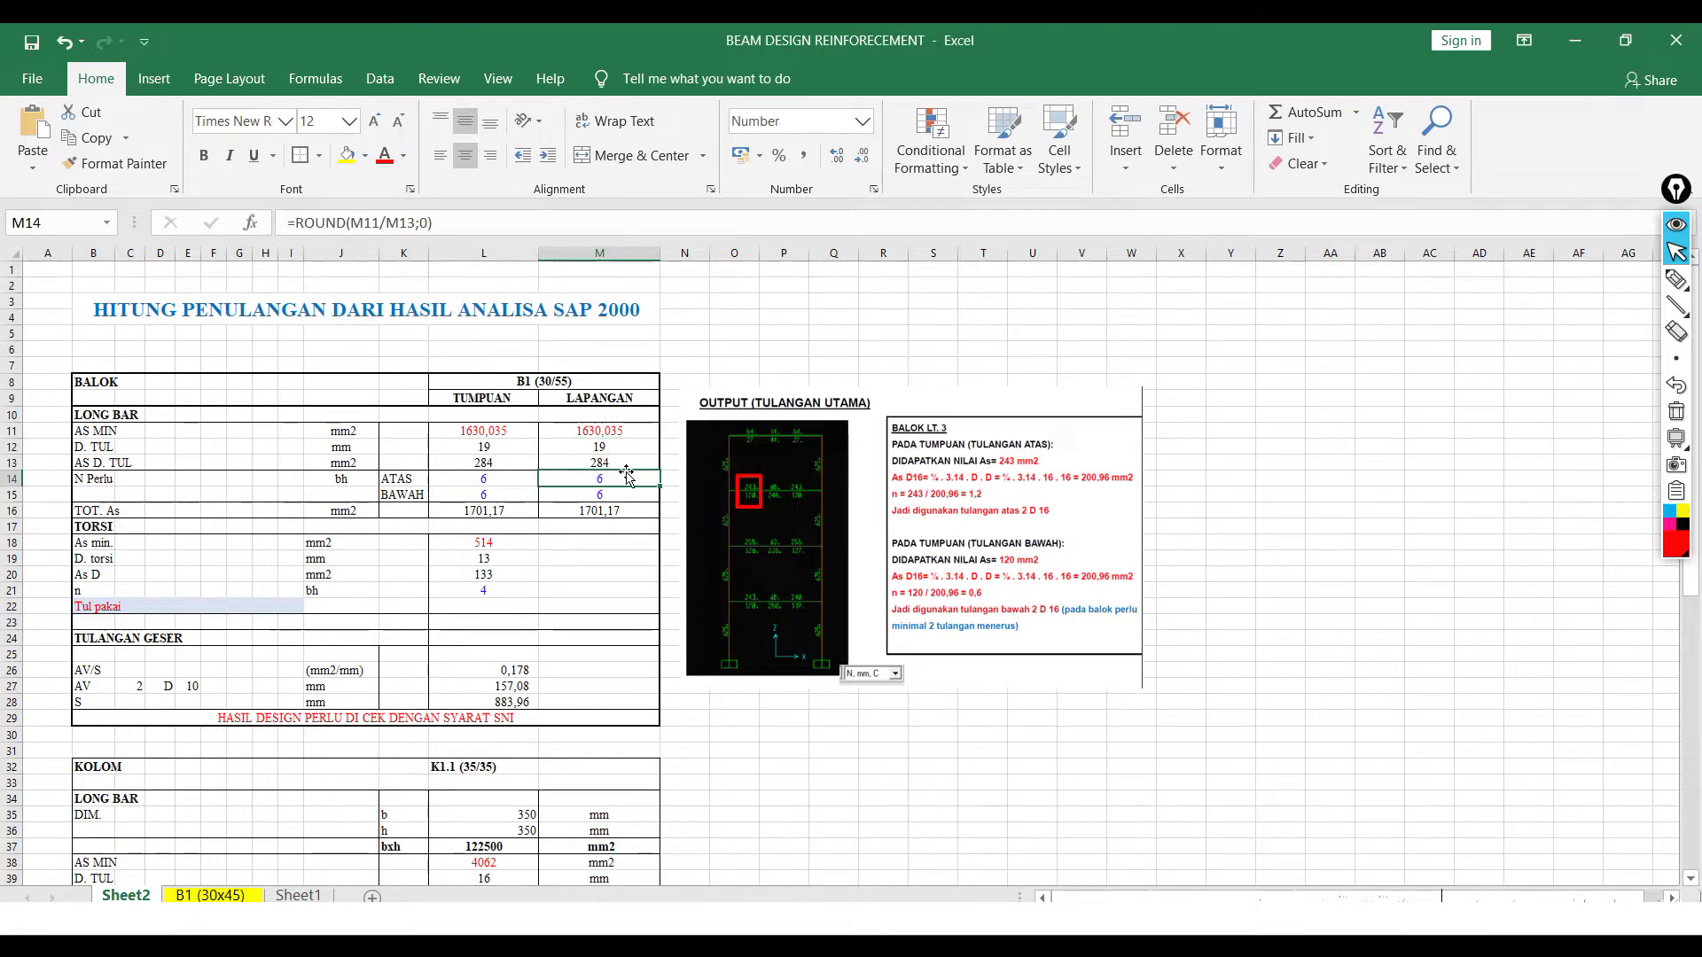
- Change the beam heading in the BALOK table to B1 (40/70)
{"action": "left_click", "coordinate": [513, 381]}
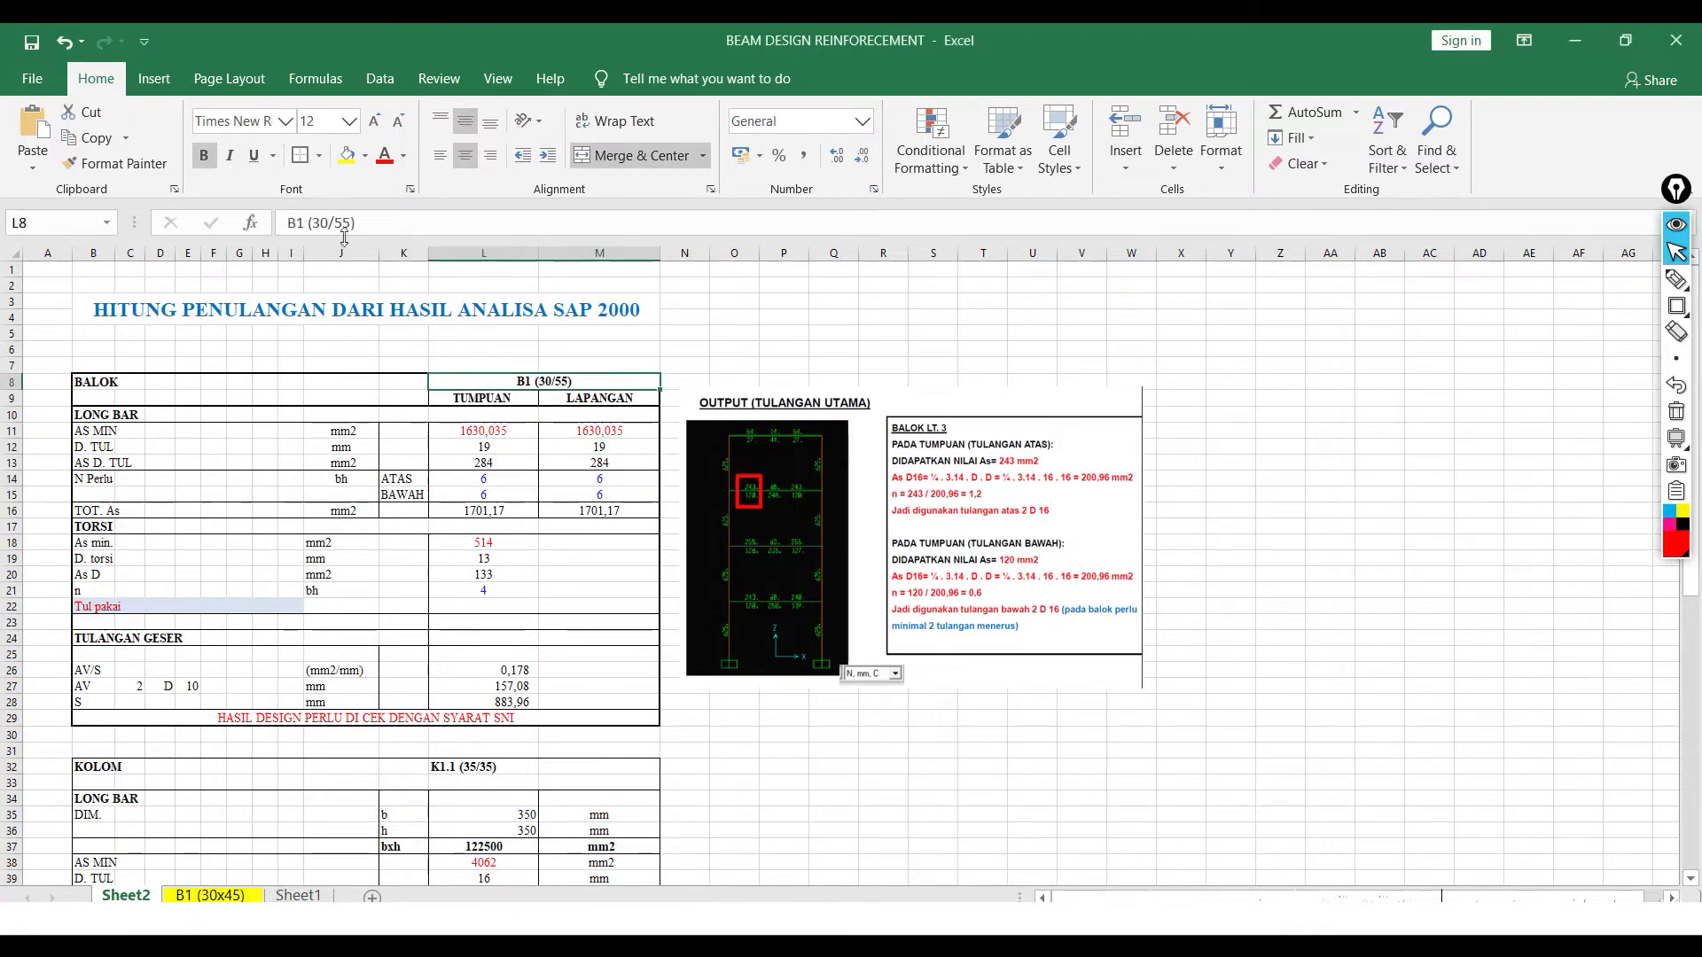
{"action": "double_click", "coordinate": [318, 222]}
{"action": "type", "text": "40"}
{"action": "key", "text": "Return"}
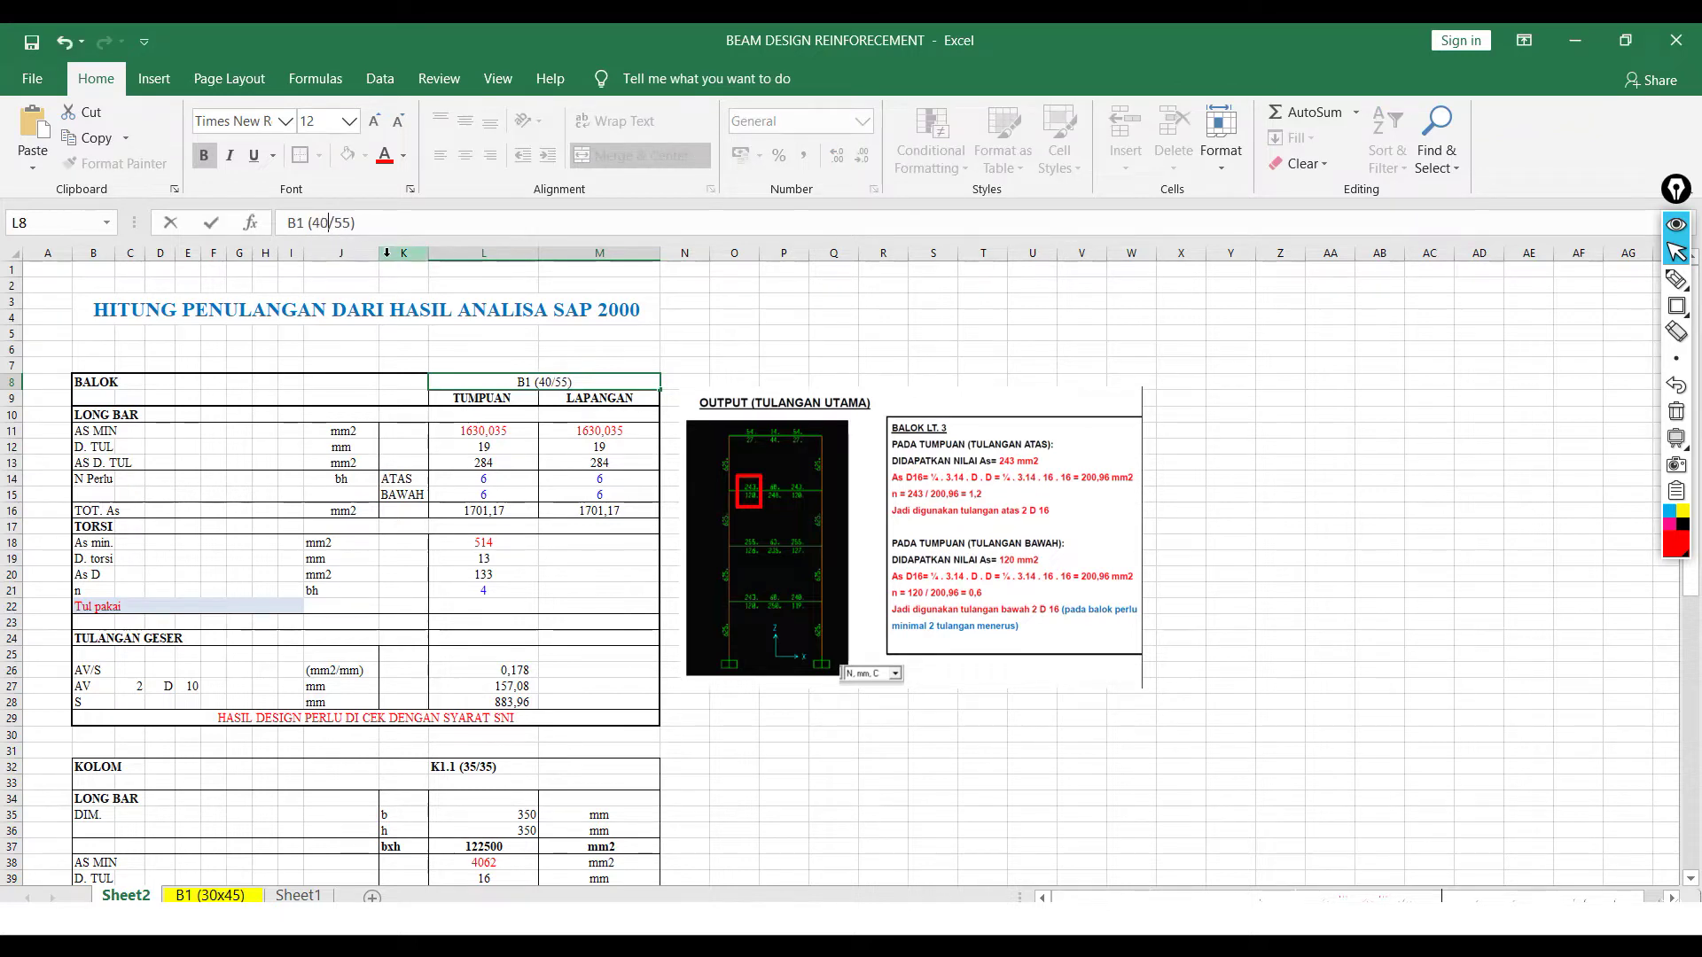
{"action": "double_click", "coordinate": [347, 223]}
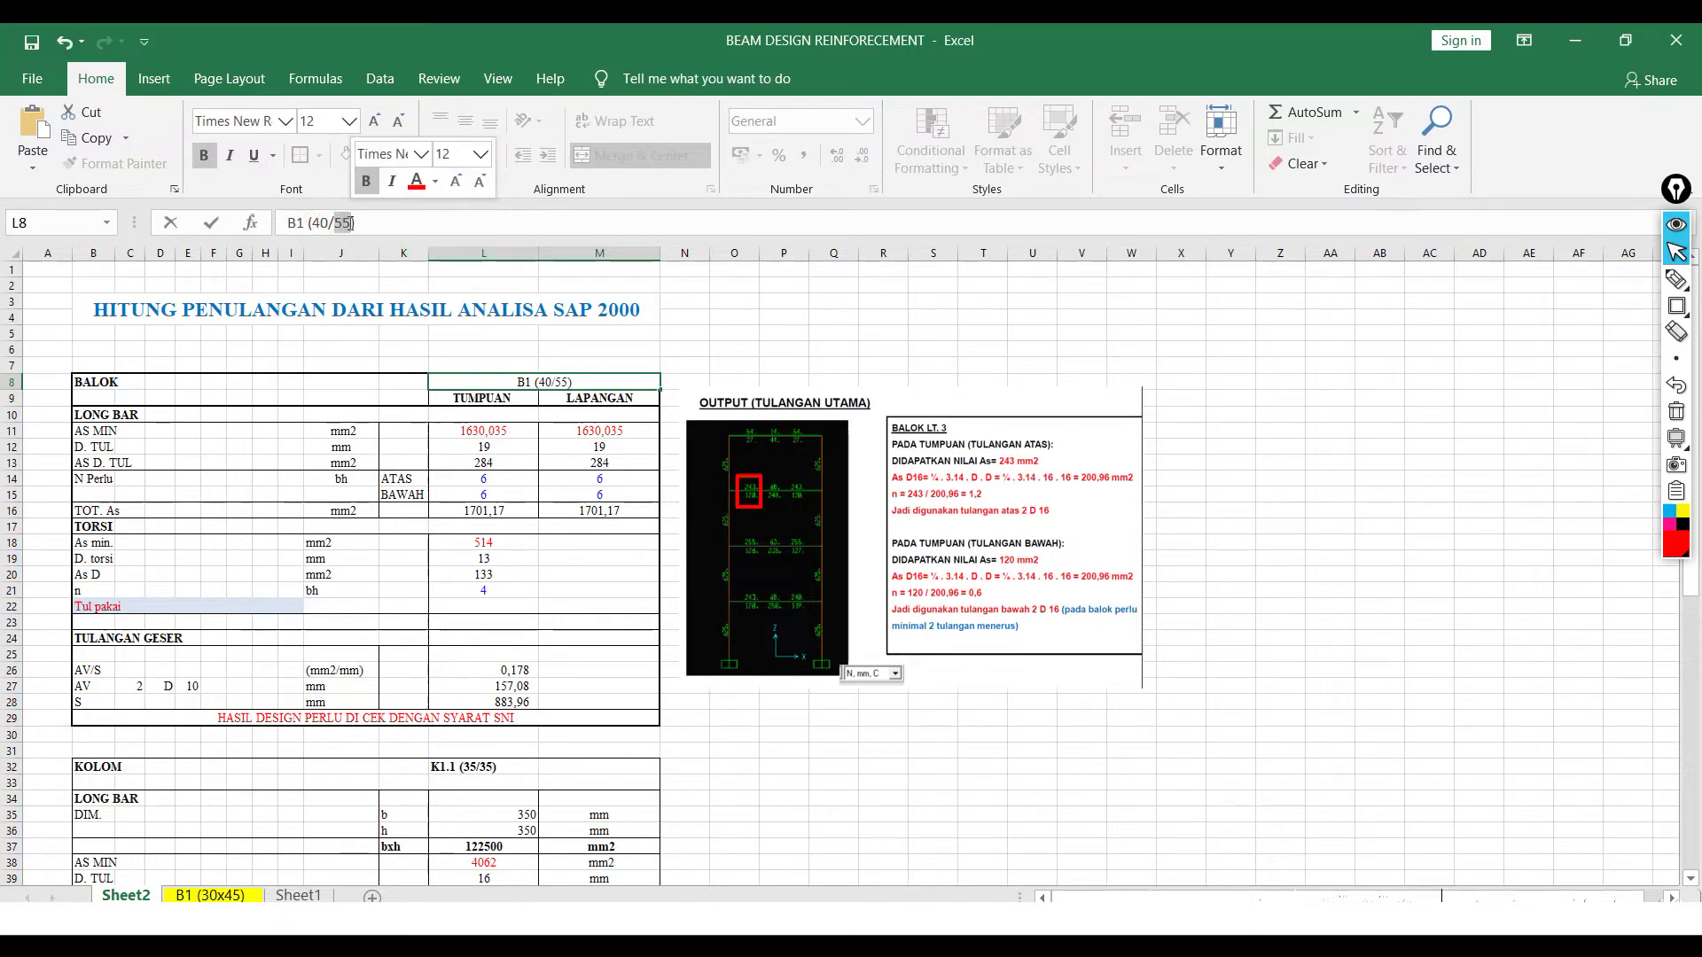
{"action": "type", "text": "70"}
{"action": "key", "text": "Return"}
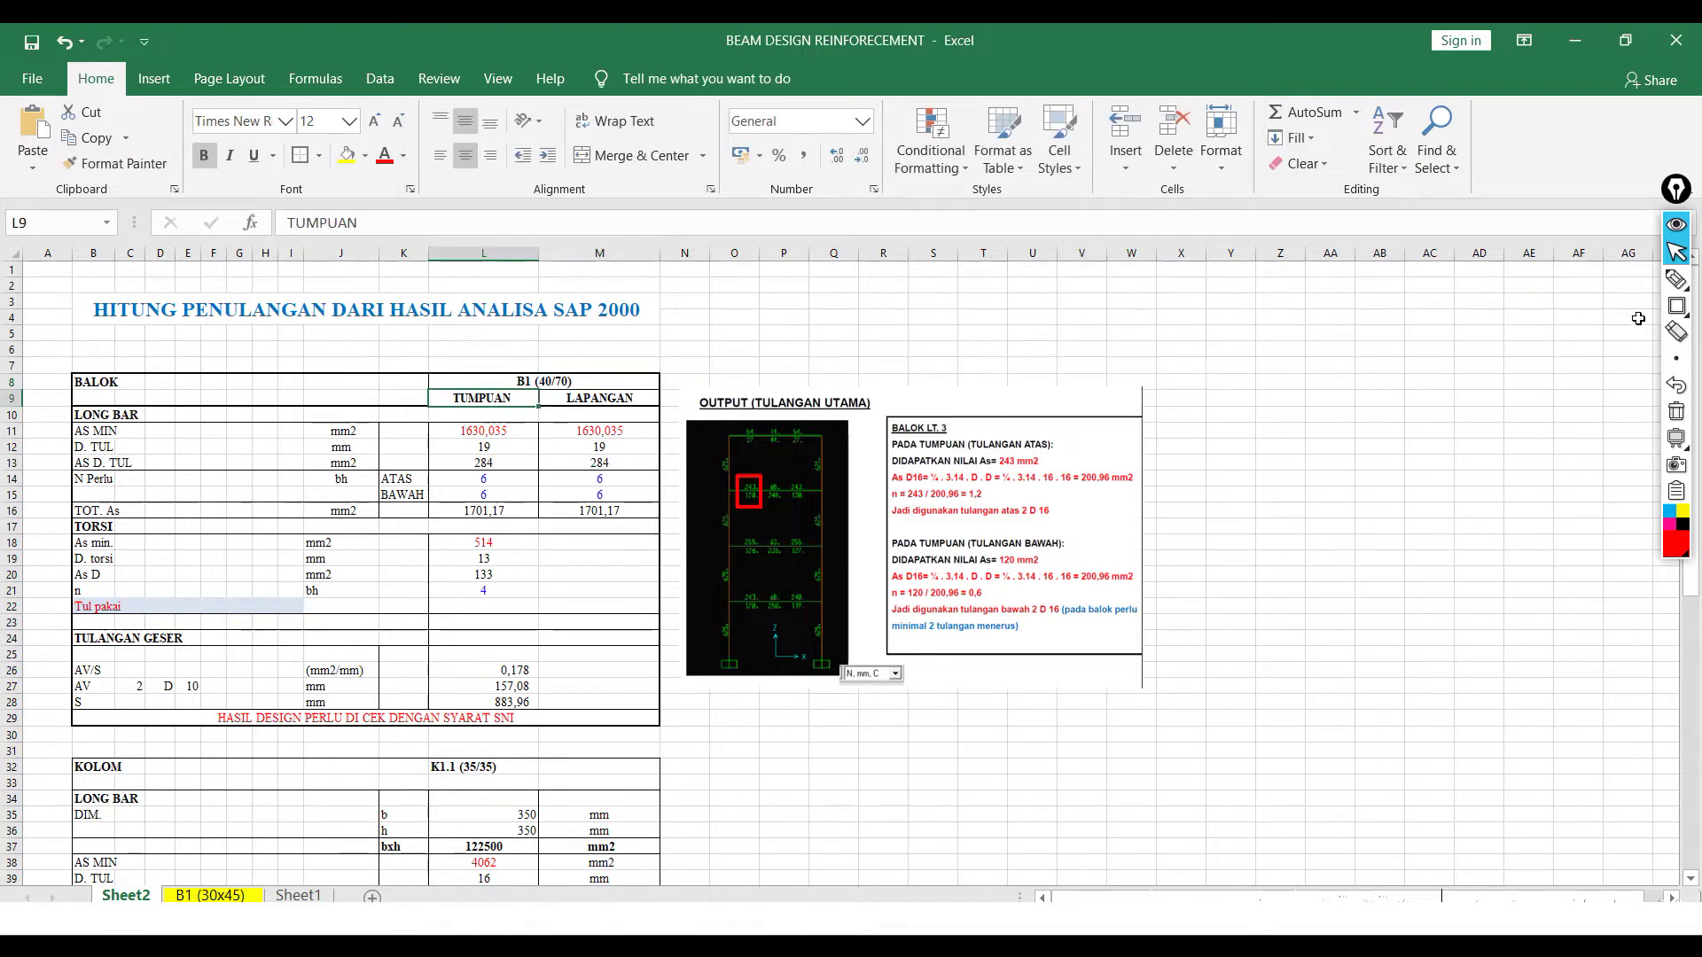
- Sketch a tall rectangular beam section over the sheet beside the BALOK table, with a width line labelled b and a height dimension line
{"action": "mouse_move", "coordinate": [1689, 292]}
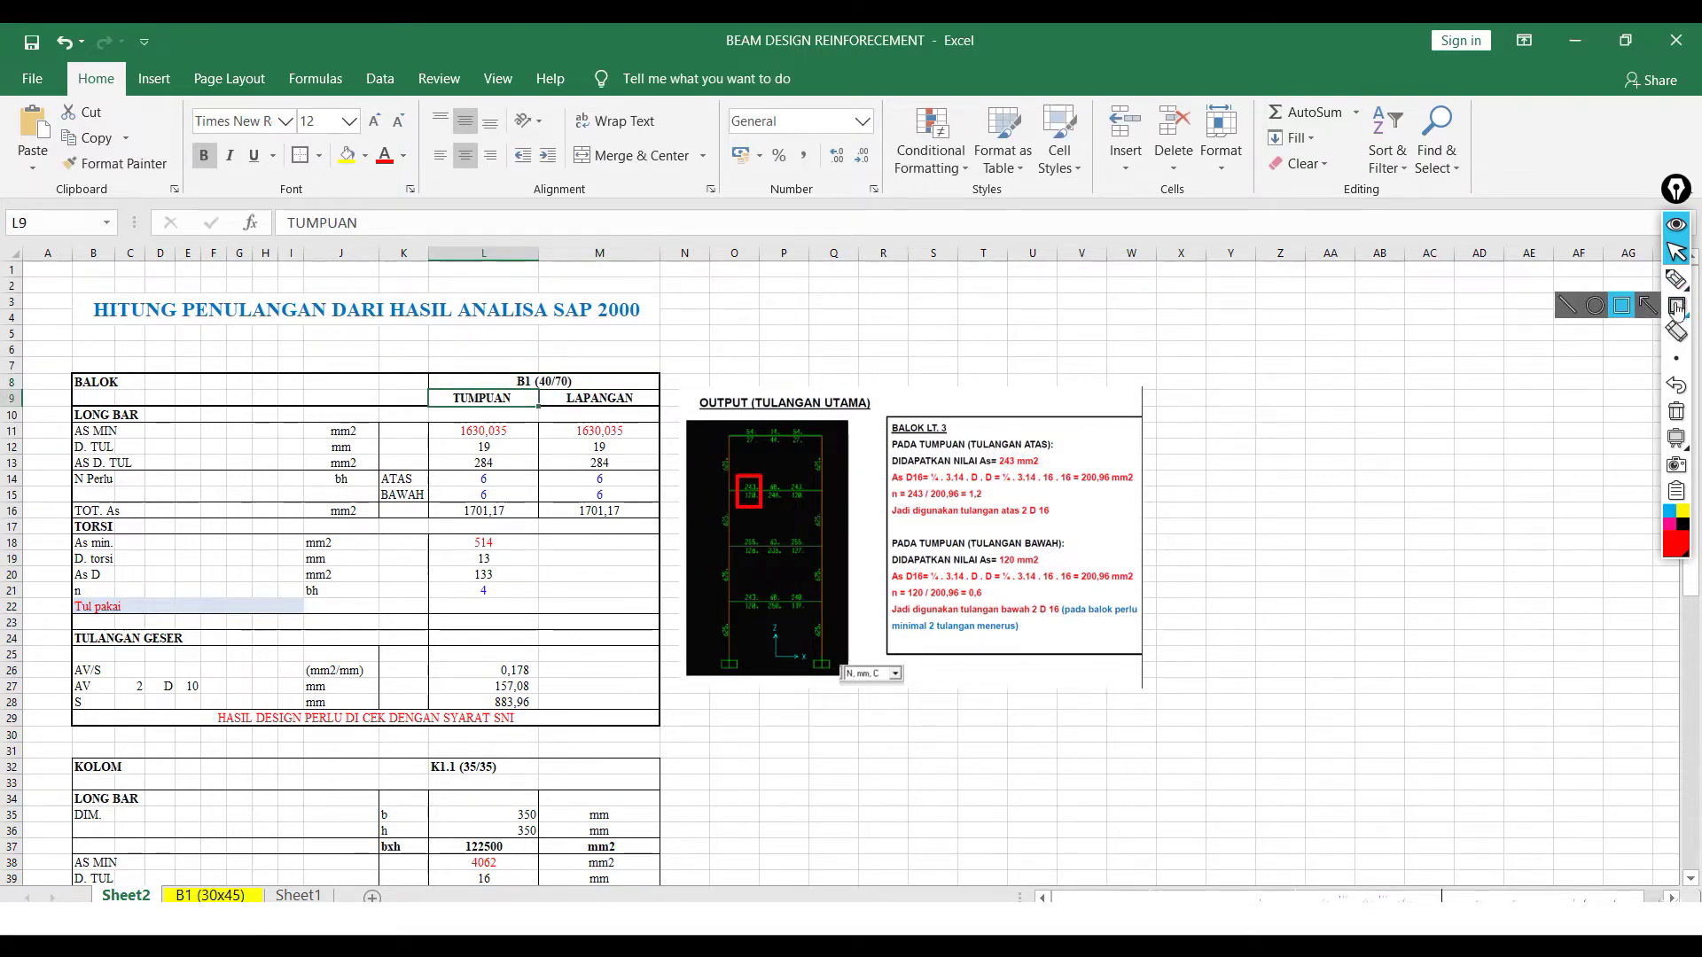
{"action": "left_click", "coordinate": [1676, 306]}
{"action": "mouse_move", "coordinate": [1247, 333]}
{"action": "left_mouse_down"}
{"action": "mouse_move", "coordinate": [1457, 721]}
{"action": "mouse_move", "coordinate": [1490, 745]}
{"action": "left_mouse_up"}
{"action": "left_click", "coordinate": [1676, 279]}
{"action": "left_click_drag", "start_coordinate": [1233, 796], "coordinate": [1498, 794]}
{"action": "left_click_drag", "start_coordinate": [1354, 815], "coordinate": [1357, 851]}
{"action": "left_click_drag", "start_coordinate": [1157, 743], "coordinate": [1192, 740]}
{"action": "left_click_drag", "start_coordinate": [1130, 337], "coordinate": [1193, 337]}
{"action": "left_click_drag", "start_coordinate": [1165, 310], "coordinate": [1165, 764]}
- Move the OUTPUT (TULANGAN UTAMA) picture down, clear of the beam section sketch
{"action": "left_click", "coordinate": [1676, 252]}
{"action": "left_click", "coordinate": [899, 475]}
{"action": "left_click_drag", "start_coordinate": [899, 476], "coordinate": [881, 922]}
- Handwrite the section dimensions as h = 700 beside the height line and b = 400 below the width line
{"action": "left_click", "coordinate": [1676, 280]}
{"action": "left_click_drag", "start_coordinate": [1039, 492], "coordinate": [1073, 583]}
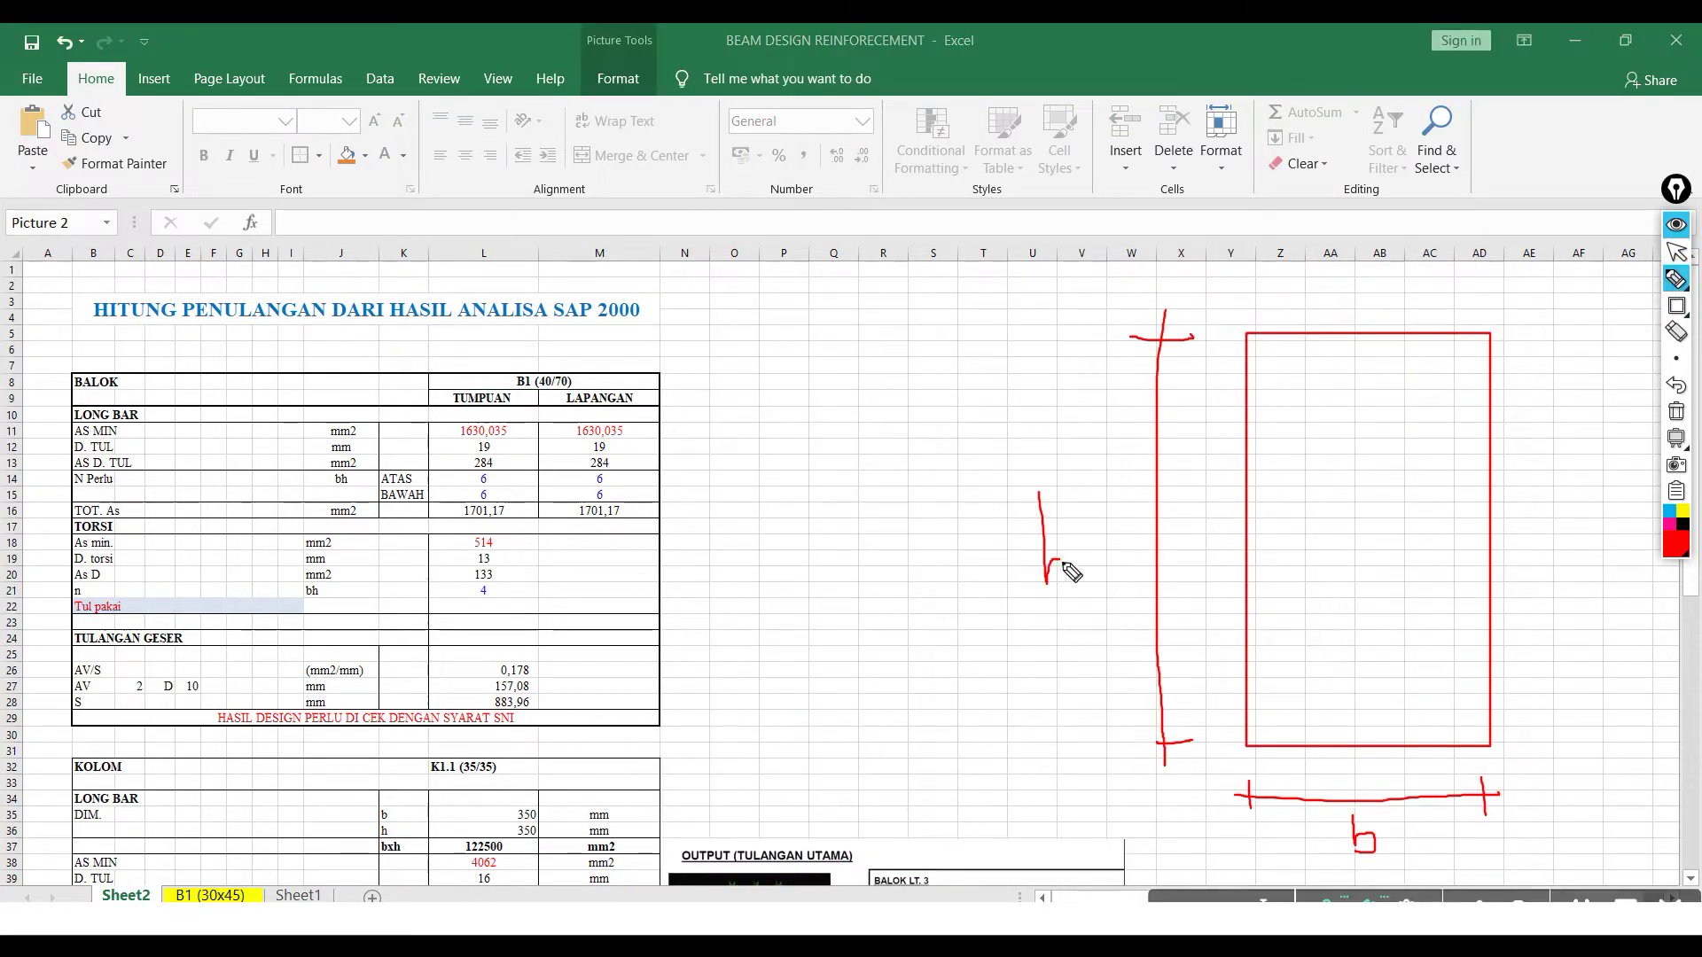
{"action": "left_click_drag", "start_coordinate": [1403, 824], "coordinate": [1422, 823]}
{"action": "left_click_drag", "start_coordinate": [1405, 837], "coordinate": [1424, 836]}
{"action": "left_click_drag", "start_coordinate": [1458, 818], "coordinate": [1467, 842]}
{"action": "mouse_move", "coordinate": [1459, 820]}
{"action": "left_mouse_down"}
{"action": "mouse_move", "coordinate": [1454, 869]}
{"action": "mouse_move", "coordinate": [1473, 830]}
{"action": "left_mouse_up"}
{"action": "left_click_drag", "start_coordinate": [1486, 829], "coordinate": [1487, 829]}
{"action": "left_click_drag", "start_coordinate": [1084, 546], "coordinate": [1093, 545]}
{"action": "left_click_drag", "start_coordinate": [1112, 513], "coordinate": [1135, 548]}
{"action": "left_click_drag", "start_coordinate": [1145, 515], "coordinate": [1144, 516]}
{"action": "left_click_drag", "start_coordinate": [1164, 511], "coordinate": [1163, 512]}
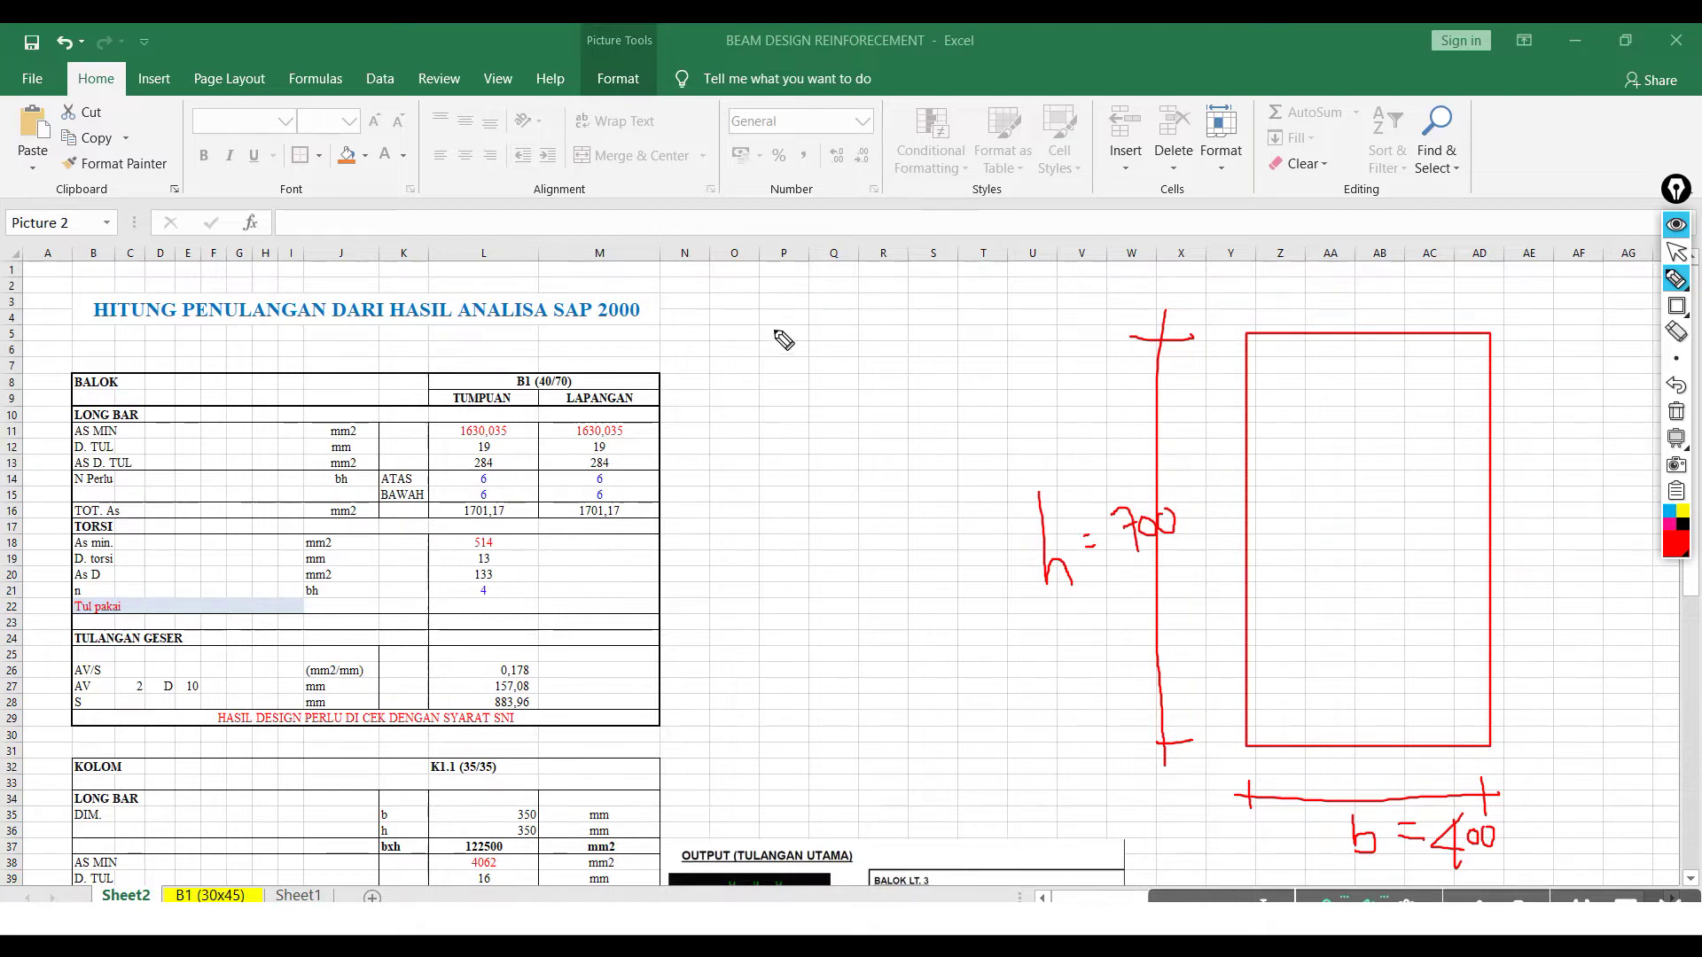
- Undo the stray pen mark and sketch four round bars in a row along the section's upper edge
{"action": "mouse_move", "coordinate": [789, 333]}
{"action": "left_mouse_down"}
{"action": "mouse_move", "coordinate": [776, 358]}
{"action": "mouse_move", "coordinate": [788, 337]}
{"action": "left_mouse_up"}
{"action": "left_click", "coordinate": [1674, 390]}
{"action": "mouse_move", "coordinate": [1290, 365]}
{"action": "left_mouse_down"}
{"action": "mouse_move", "coordinate": [1296, 385]}
{"action": "mouse_move", "coordinate": [1287, 365]}
{"action": "mouse_move", "coordinate": [1457, 363]}
{"action": "left_mouse_up"}
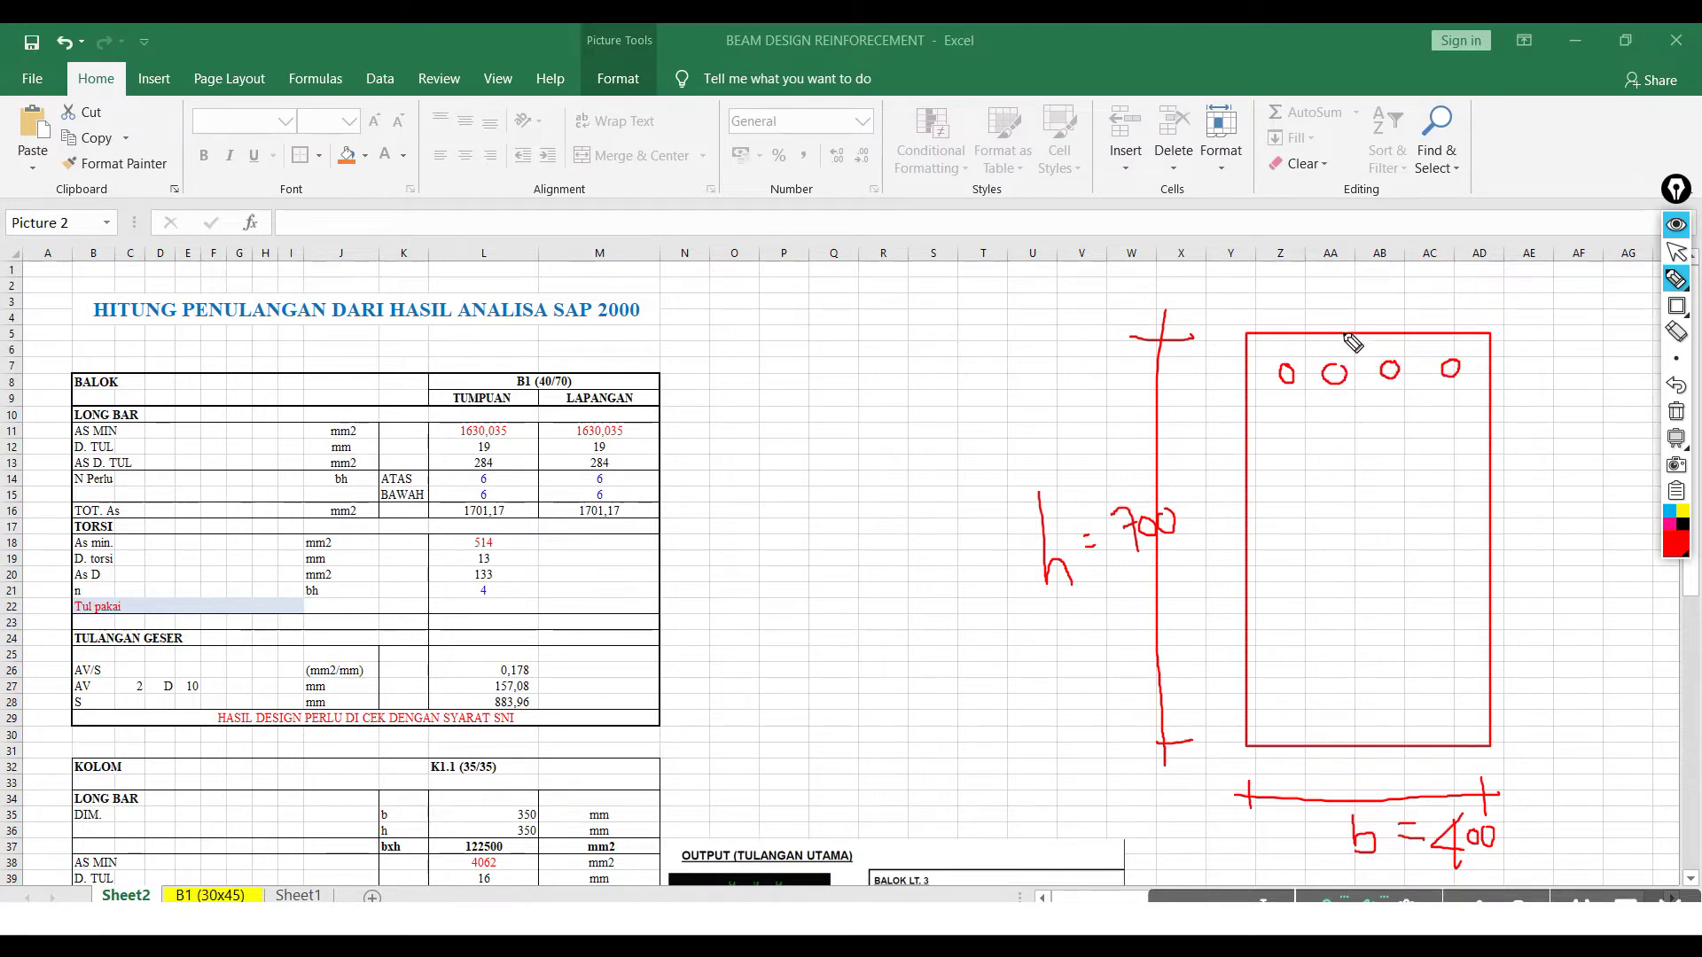
- Mark the gap between the two middle bars as s ≥ 25 mm and note 6D19 inside the section
{"action": "left_click_drag", "start_coordinate": [1347, 308], "coordinate": [1346, 377]}
{"action": "mouse_move", "coordinate": [1379, 312]}
{"action": "left_mouse_down"}
{"action": "mouse_move", "coordinate": [1379, 359]}
{"action": "mouse_move", "coordinate": [1340, 319]}
{"action": "mouse_move", "coordinate": [1349, 300]}
{"action": "left_mouse_up"}
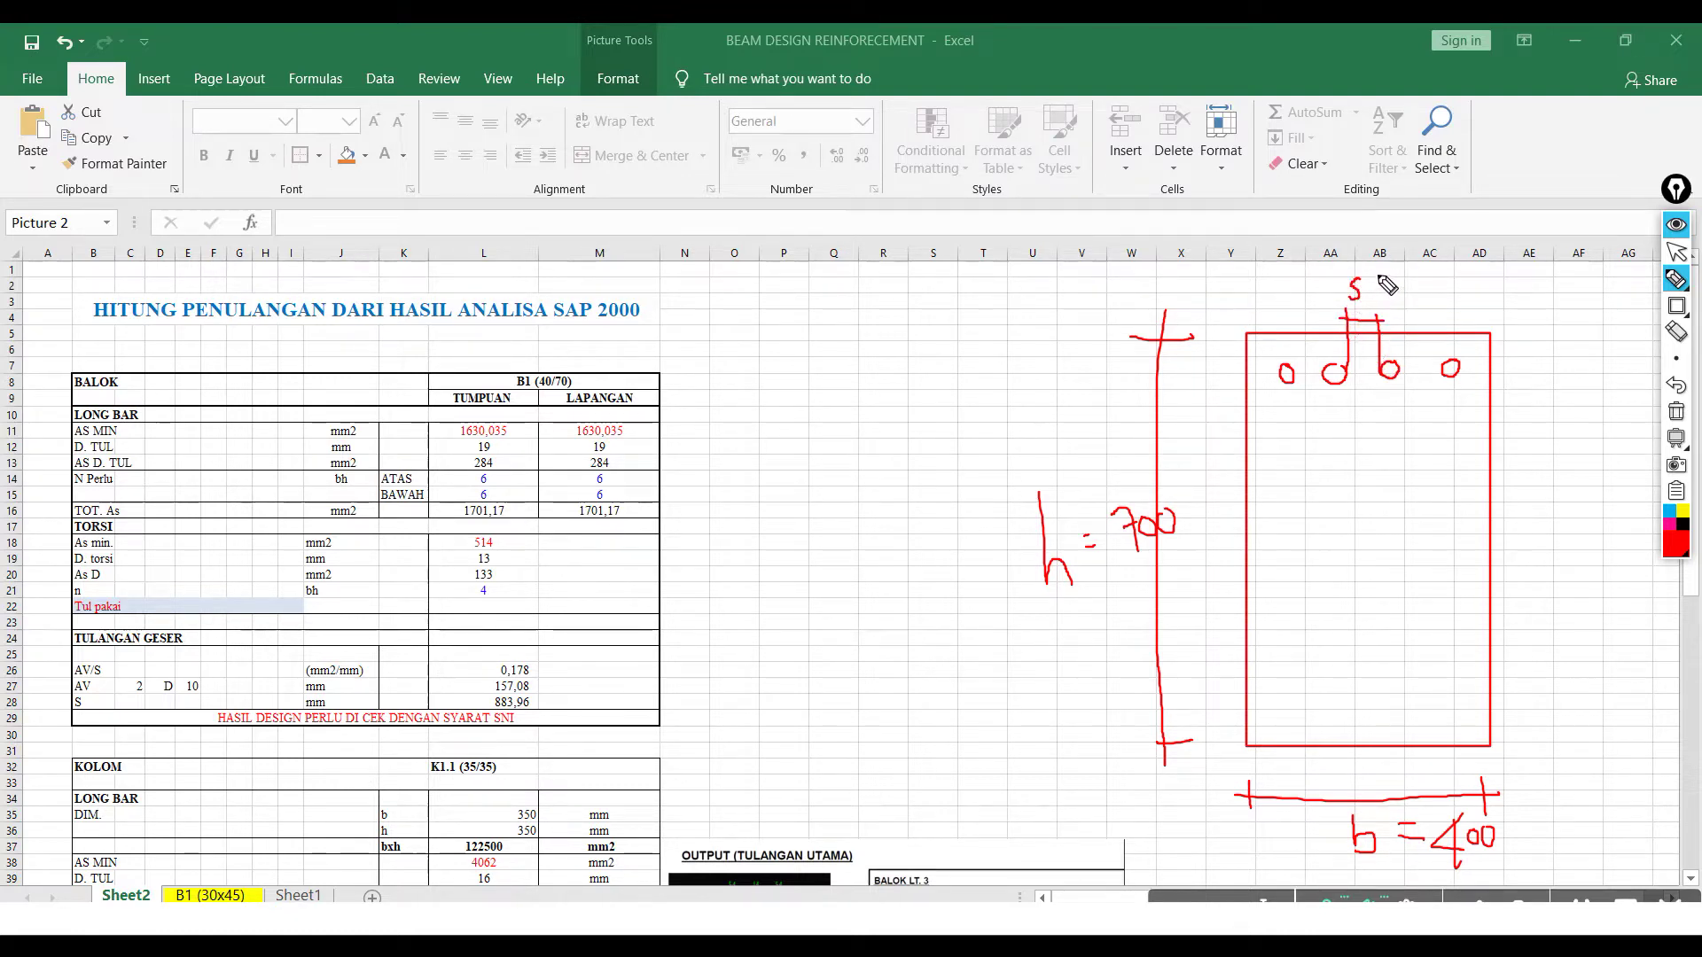
{"action": "mouse_move", "coordinate": [1368, 276]}
{"action": "left_mouse_down"}
{"action": "mouse_move", "coordinate": [1388, 299]}
{"action": "mouse_move", "coordinate": [1478, 282]}
{"action": "left_mouse_up"}
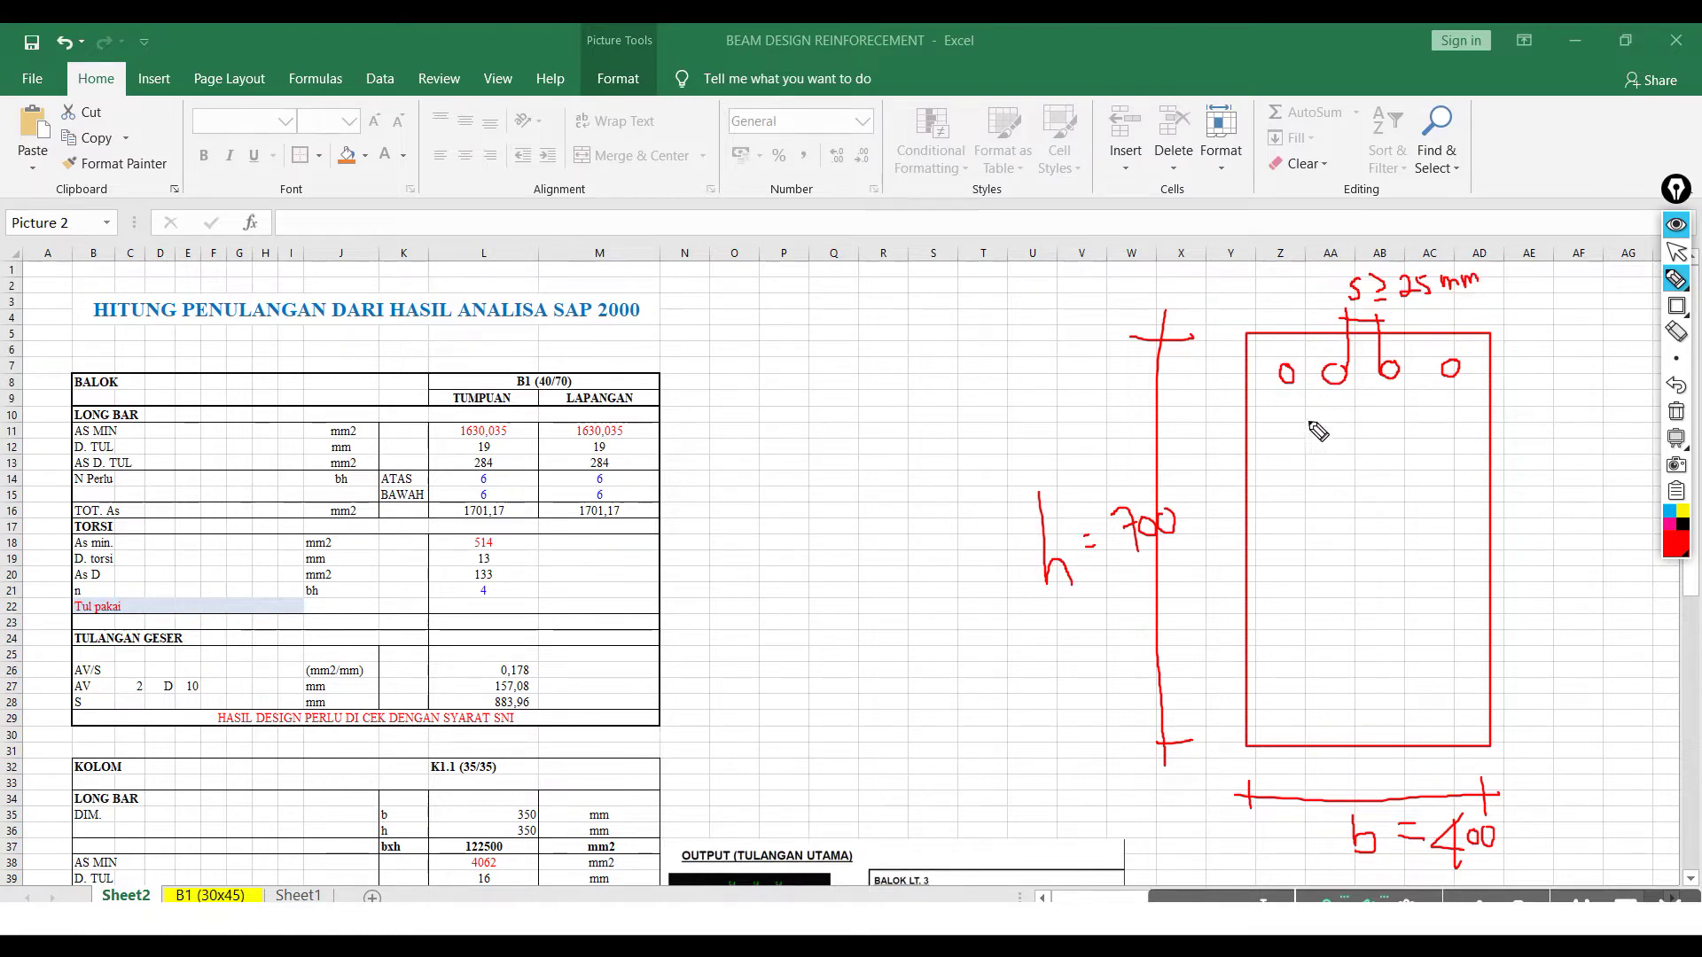
{"action": "mouse_move", "coordinate": [1307, 445]}
{"action": "left_mouse_down"}
{"action": "mouse_move", "coordinate": [1323, 472]}
{"action": "mouse_move", "coordinate": [1392, 432]}
{"action": "mouse_move", "coordinate": [1390, 462]}
{"action": "left_mouse_up"}
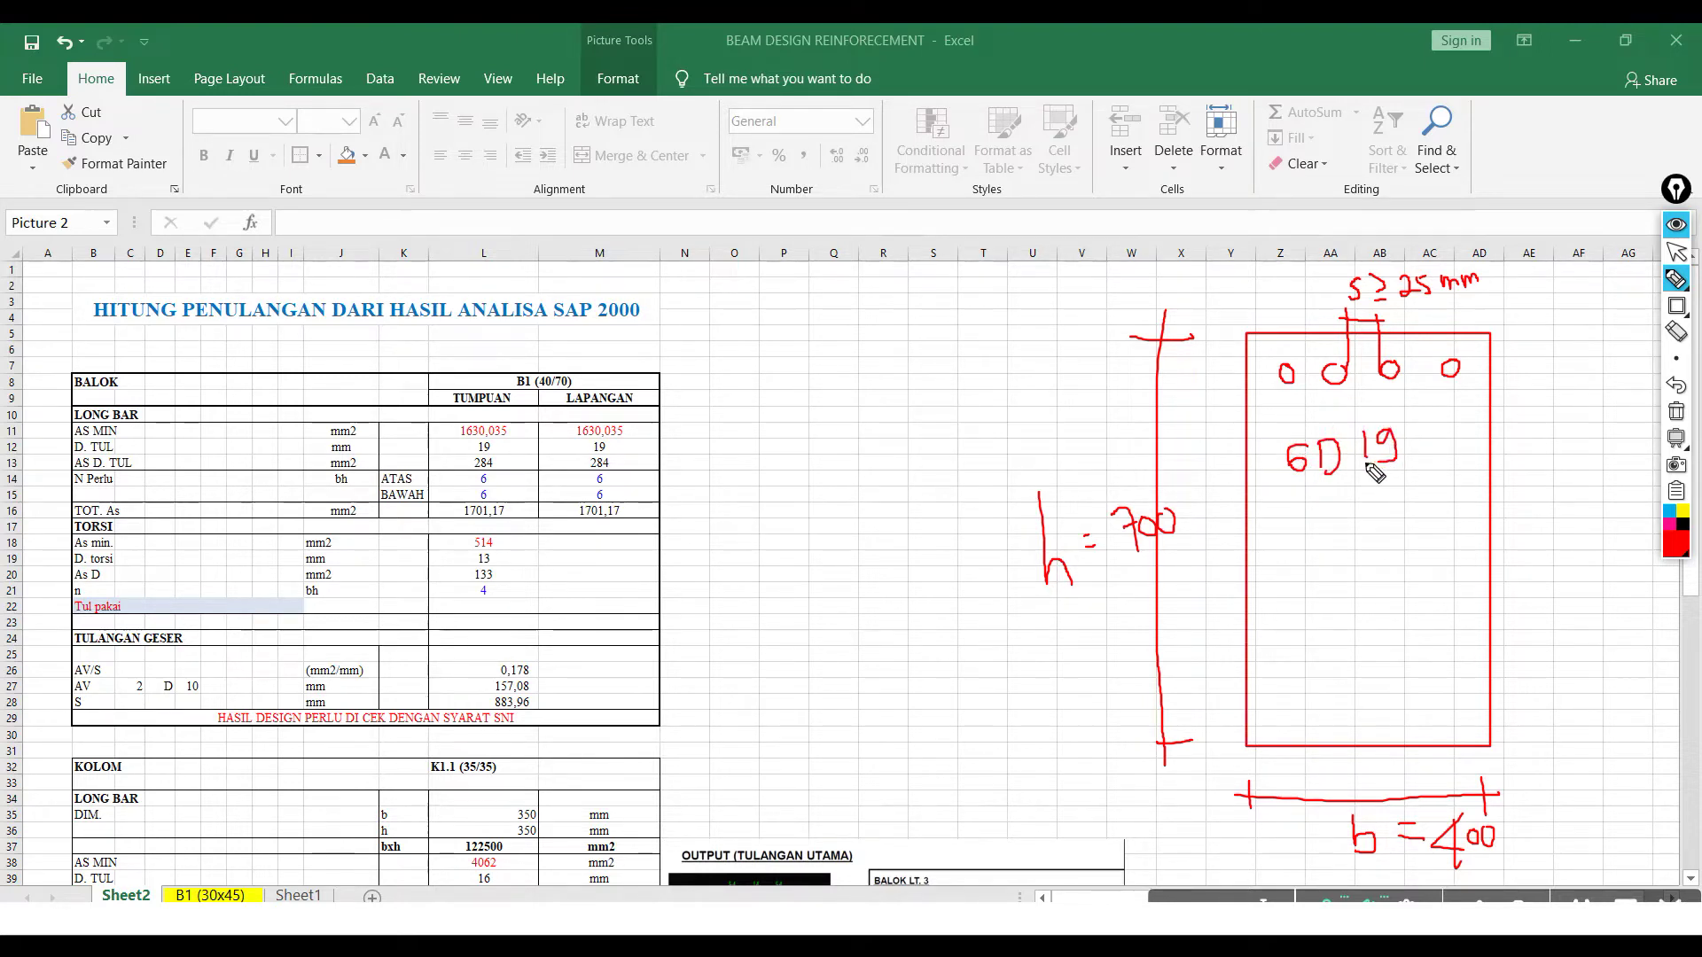
{"action": "left_click_drag", "start_coordinate": [1346, 355], "coordinate": [1346, 376]}
- Handwrite the start of the beam width formula, b = n·d + (n-1)s +, above the blank area beside the table
{"action": "mouse_move", "coordinate": [676, 301]}
{"action": "left_mouse_down"}
{"action": "mouse_move", "coordinate": [676, 347]}
{"action": "mouse_move", "coordinate": [736, 332]}
{"action": "left_mouse_up"}
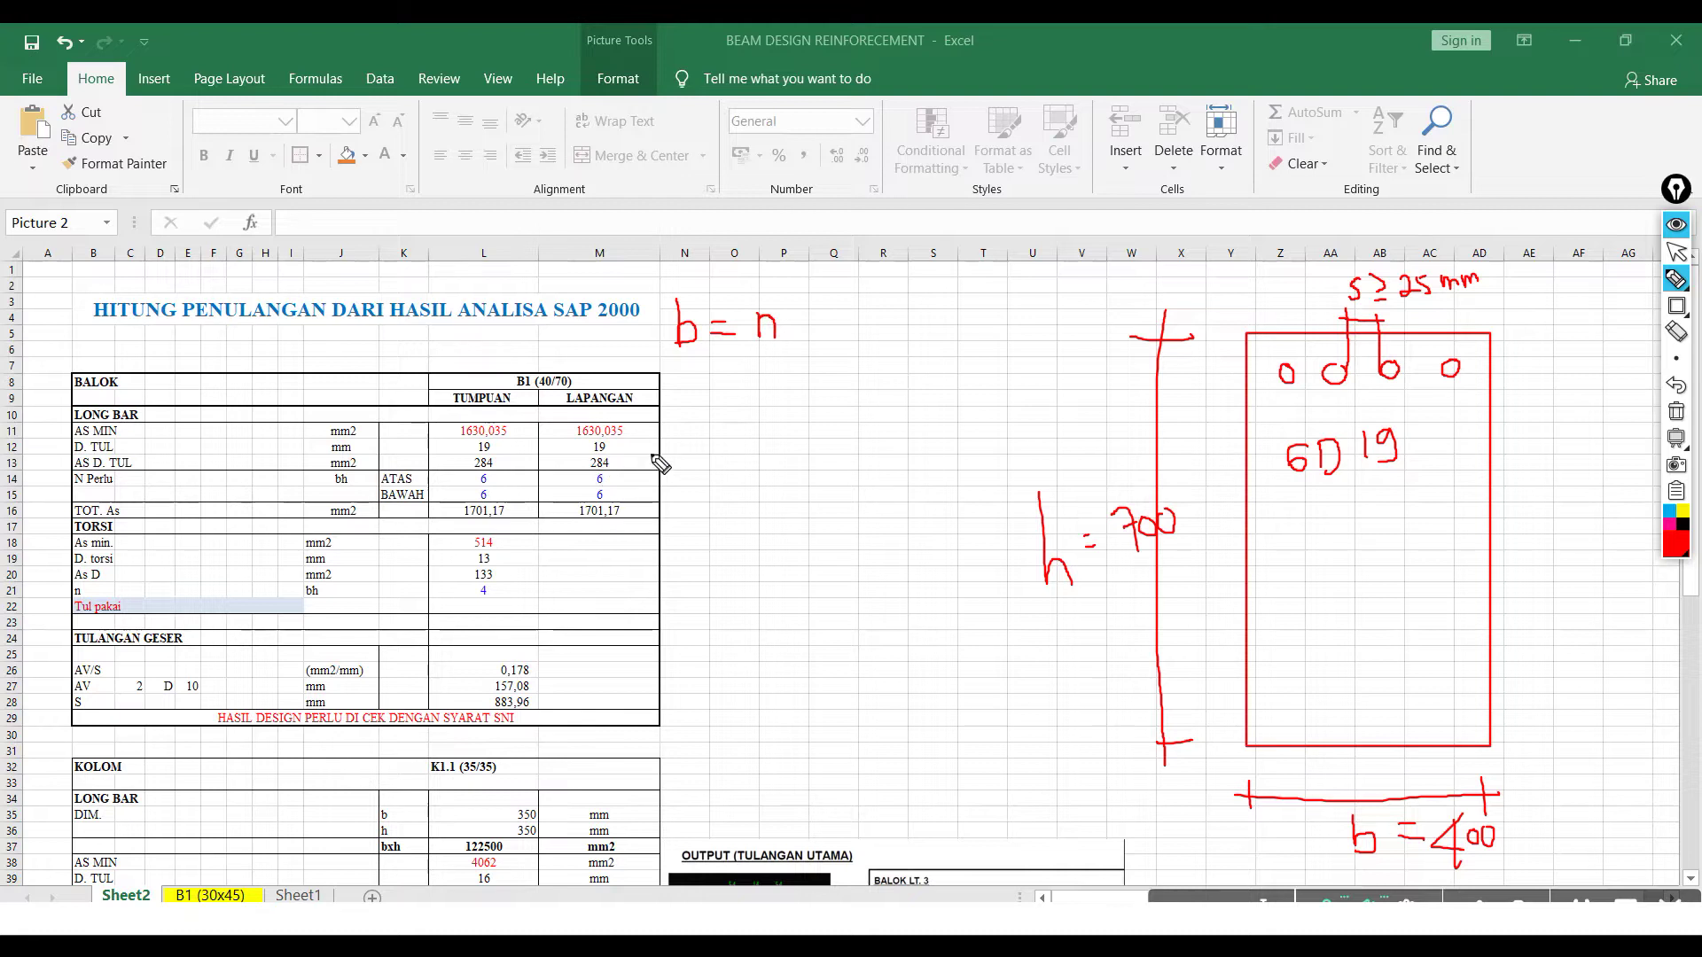
{"action": "left_click", "coordinate": [785, 327]}
{"action": "left_click_drag", "start_coordinate": [809, 319], "coordinate": [834, 334]}
{"action": "mouse_move", "coordinate": [865, 298]}
{"action": "left_mouse_down"}
{"action": "mouse_move", "coordinate": [860, 336]}
{"action": "mouse_move", "coordinate": [886, 310]}
{"action": "mouse_move", "coordinate": [892, 334]}
{"action": "mouse_move", "coordinate": [914, 314]}
{"action": "mouse_move", "coordinate": [936, 328]}
{"action": "left_mouse_up"}
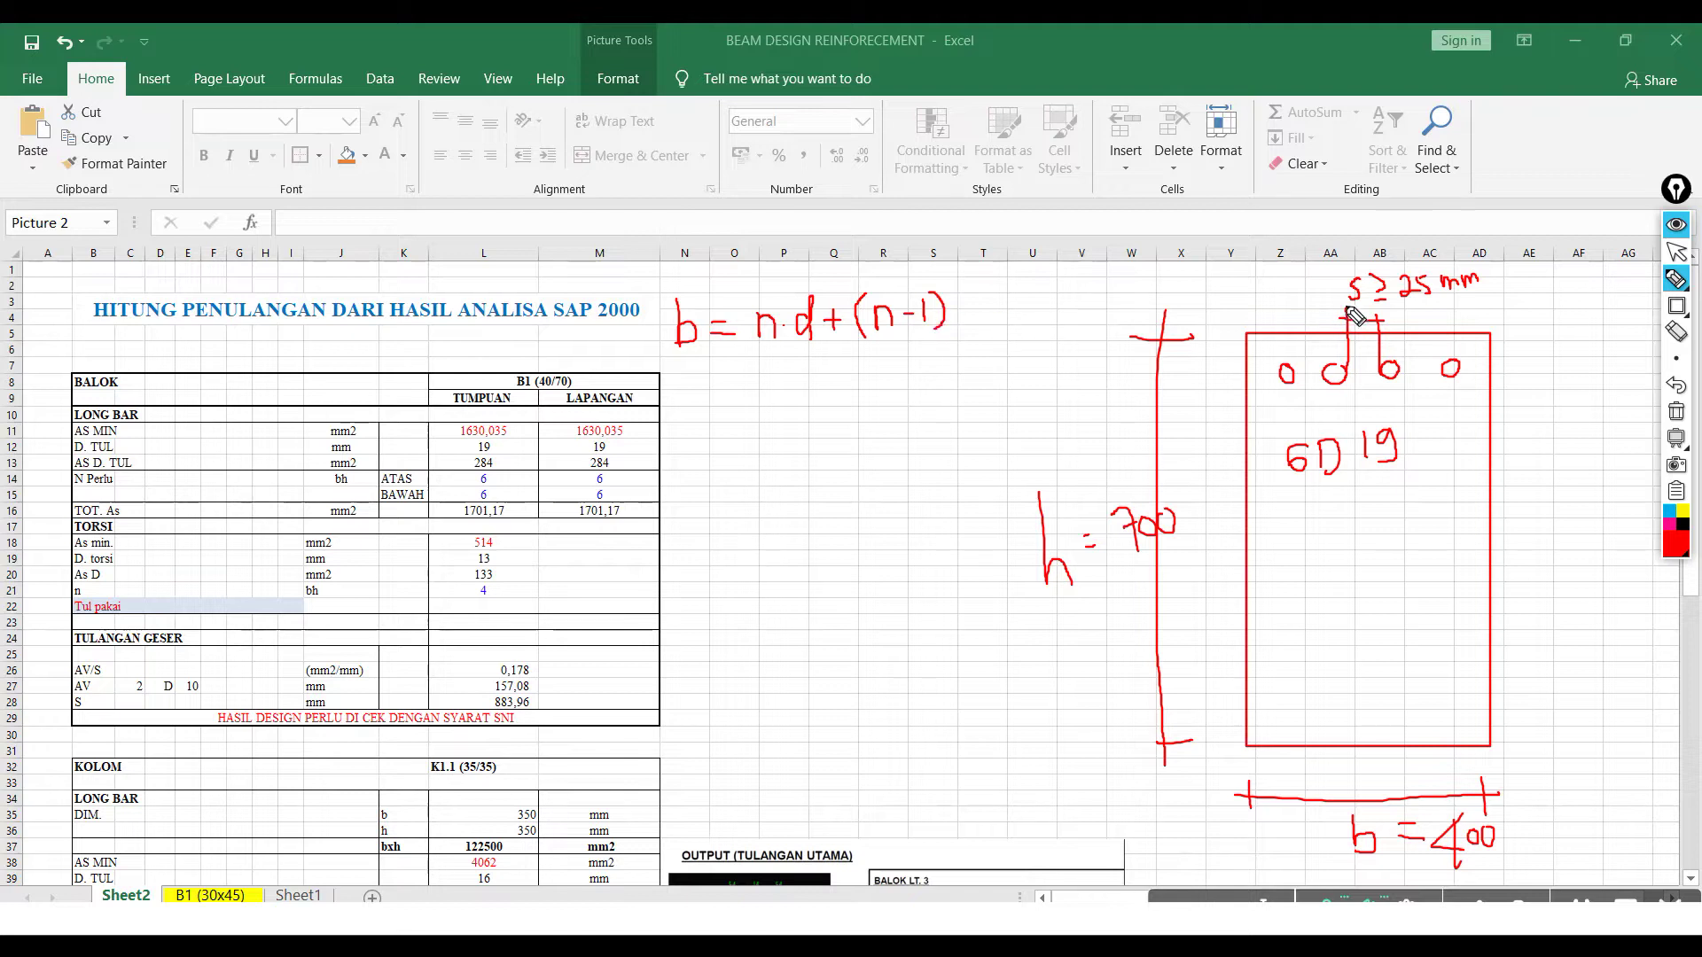
{"action": "left_click_drag", "start_coordinate": [960, 300], "coordinate": [949, 318]}
{"action": "mouse_move", "coordinate": [974, 310]}
{"action": "left_mouse_down"}
{"action": "mouse_move", "coordinate": [999, 310]}
{"action": "mouse_move", "coordinate": [985, 322]}
{"action": "left_mouse_up"}
- Sketch the stirrup inside the section labelled ø10, and extend the width formula with (dskg x 2) +
{"action": "mouse_move", "coordinate": [1289, 410]}
{"action": "left_mouse_down"}
{"action": "mouse_move", "coordinate": [1288, 392]}
{"action": "mouse_move", "coordinate": [1458, 363]}
{"action": "mouse_move", "coordinate": [1269, 720]}
{"action": "mouse_move", "coordinate": [1316, 406]}
{"action": "left_mouse_up"}
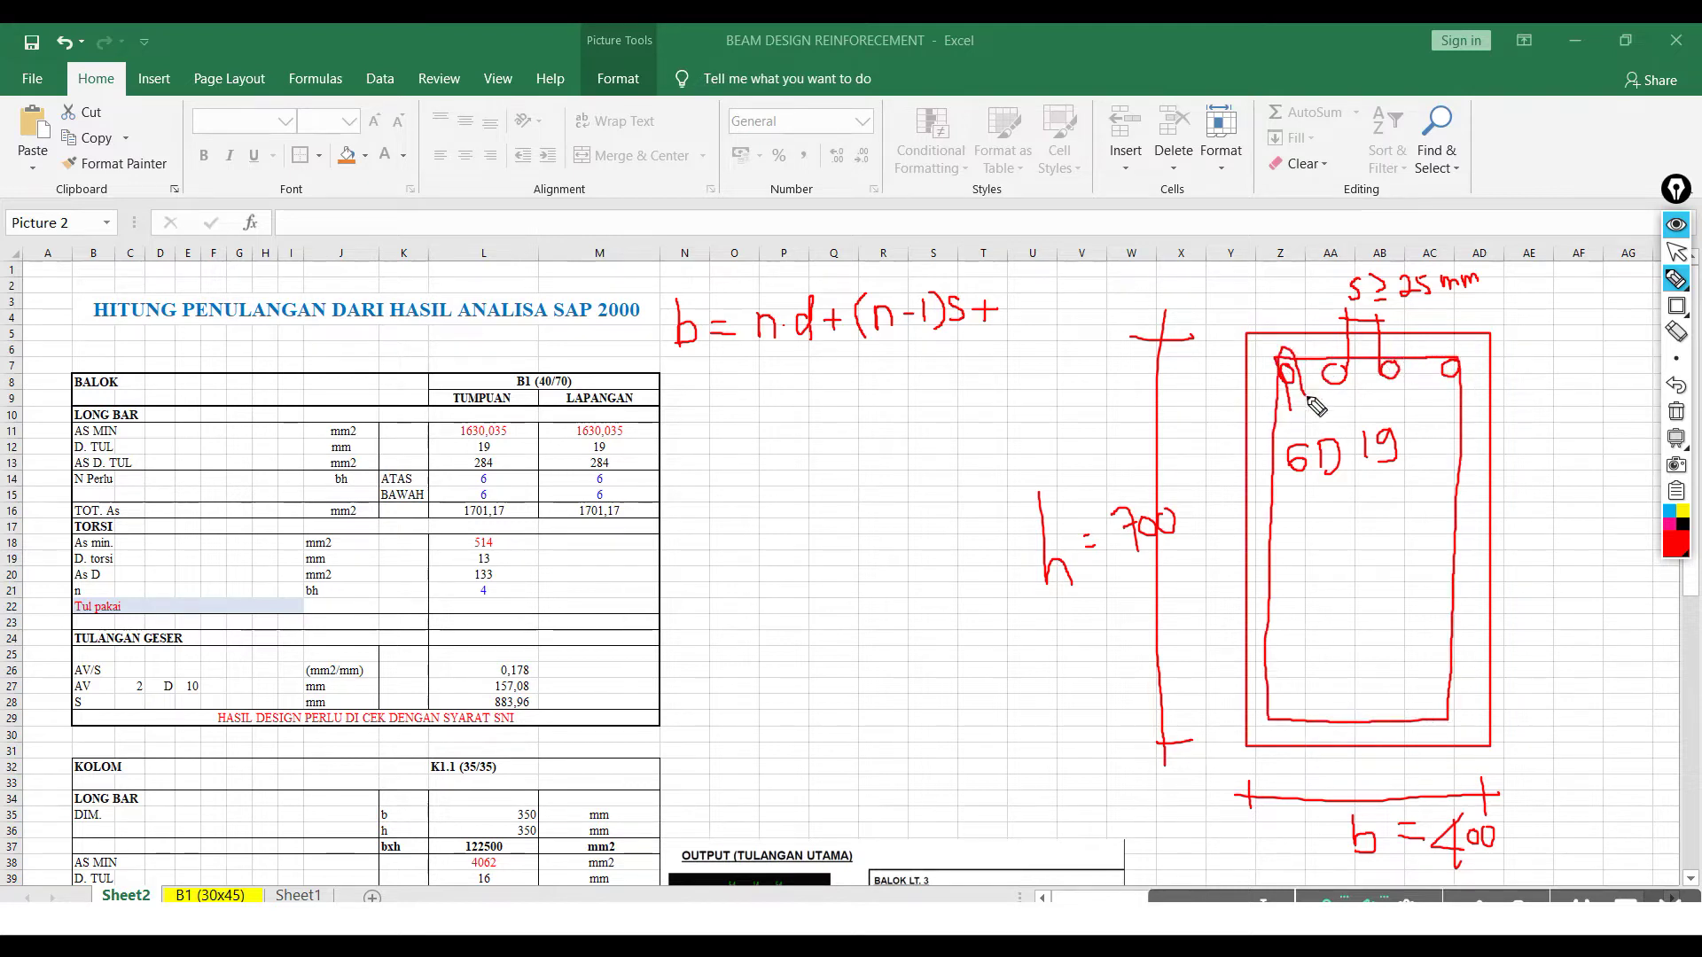
{"action": "mouse_move", "coordinate": [1452, 632]}
{"action": "left_mouse_down"}
{"action": "mouse_move", "coordinate": [1545, 610]}
{"action": "mouse_move", "coordinate": [1548, 648]}
{"action": "mouse_move", "coordinate": [1593, 611]}
{"action": "left_mouse_up"}
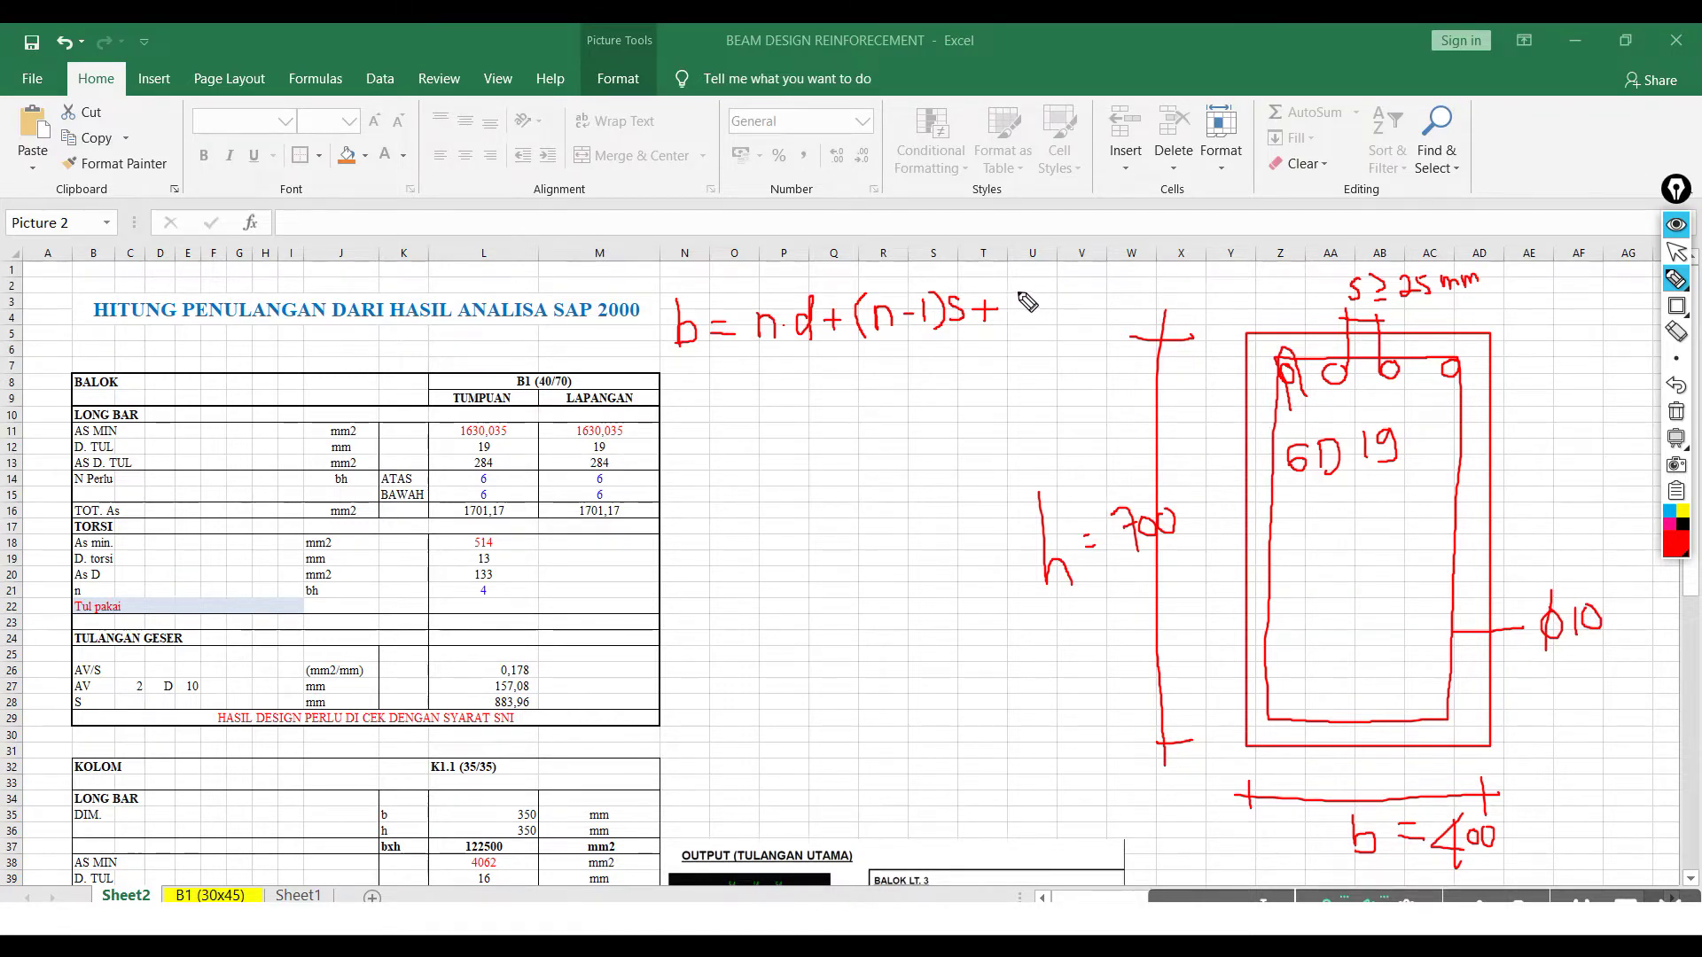
{"action": "mouse_move", "coordinate": [1018, 278]}
{"action": "left_mouse_down"}
{"action": "mouse_move", "coordinate": [1016, 325]}
{"action": "mouse_move", "coordinate": [1042, 285]}
{"action": "mouse_move", "coordinate": [1068, 325]}
{"action": "mouse_move", "coordinate": [1092, 296]}
{"action": "mouse_move", "coordinate": [1121, 304]}
{"action": "left_mouse_up"}
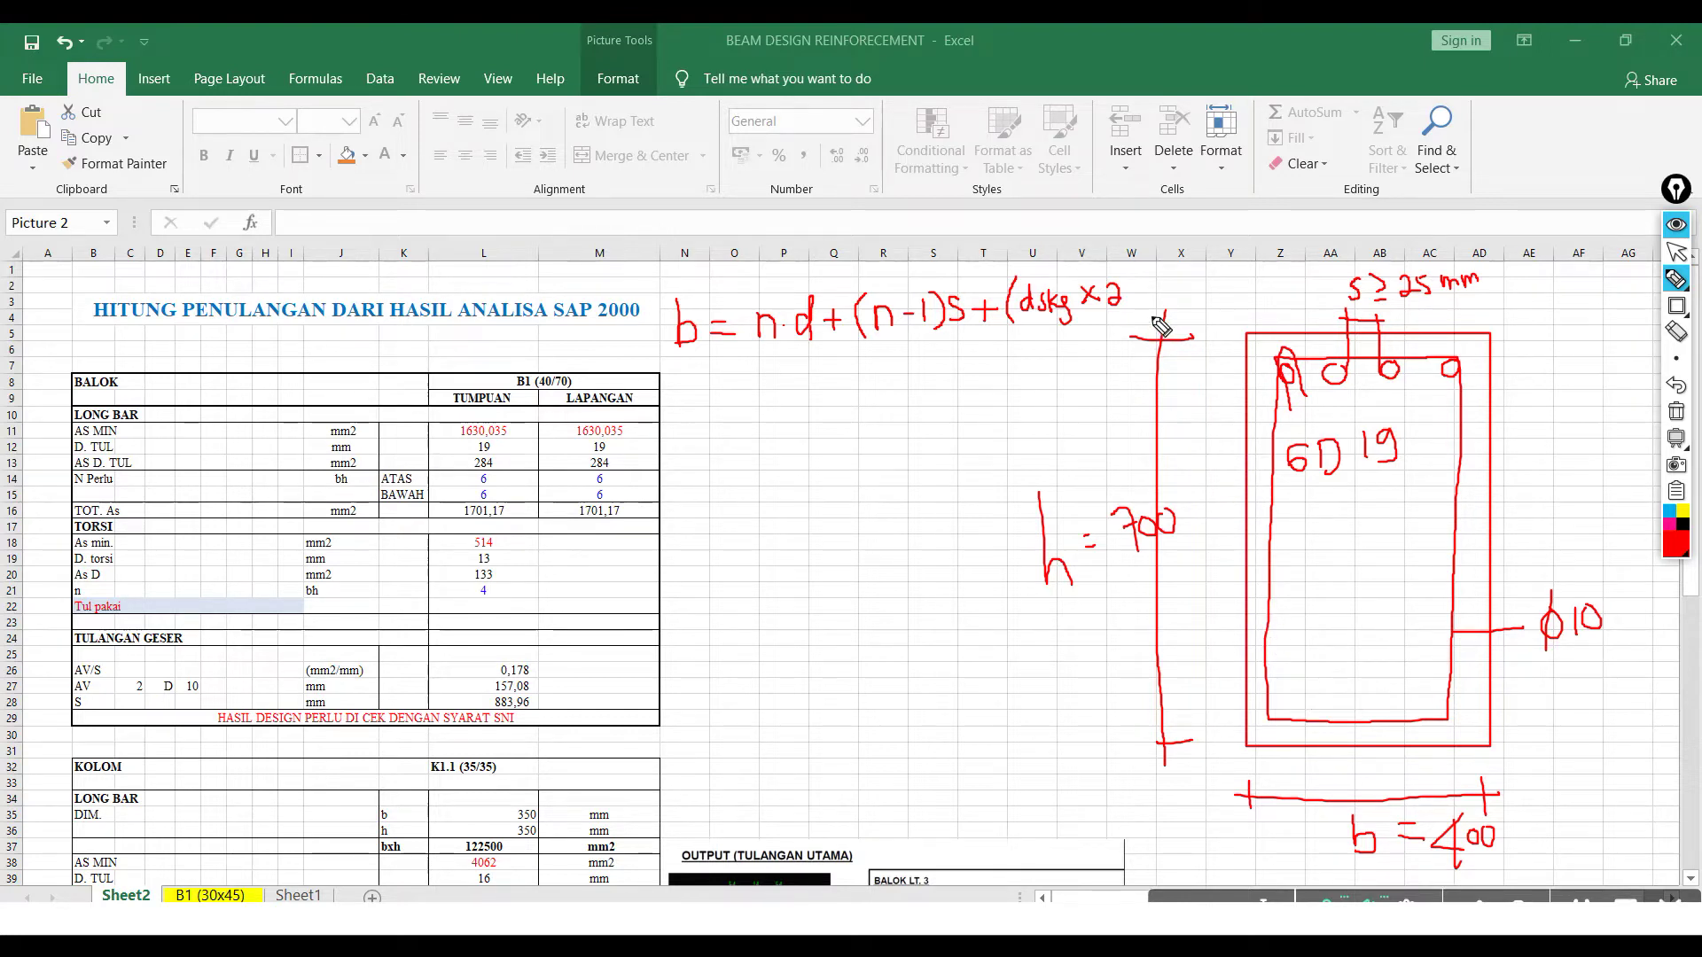
{"action": "mouse_move", "coordinate": [1127, 285]}
{"action": "left_mouse_down"}
{"action": "mouse_move", "coordinate": [1130, 324]}
{"action": "mouse_move", "coordinate": [1166, 302]}
{"action": "mouse_move", "coordinate": [1153, 317]}
{"action": "left_mouse_up"}
- Erase the vertical height dimension line and its upper tick on the left side of the section sketch
{"action": "left_click", "coordinate": [1676, 333]}
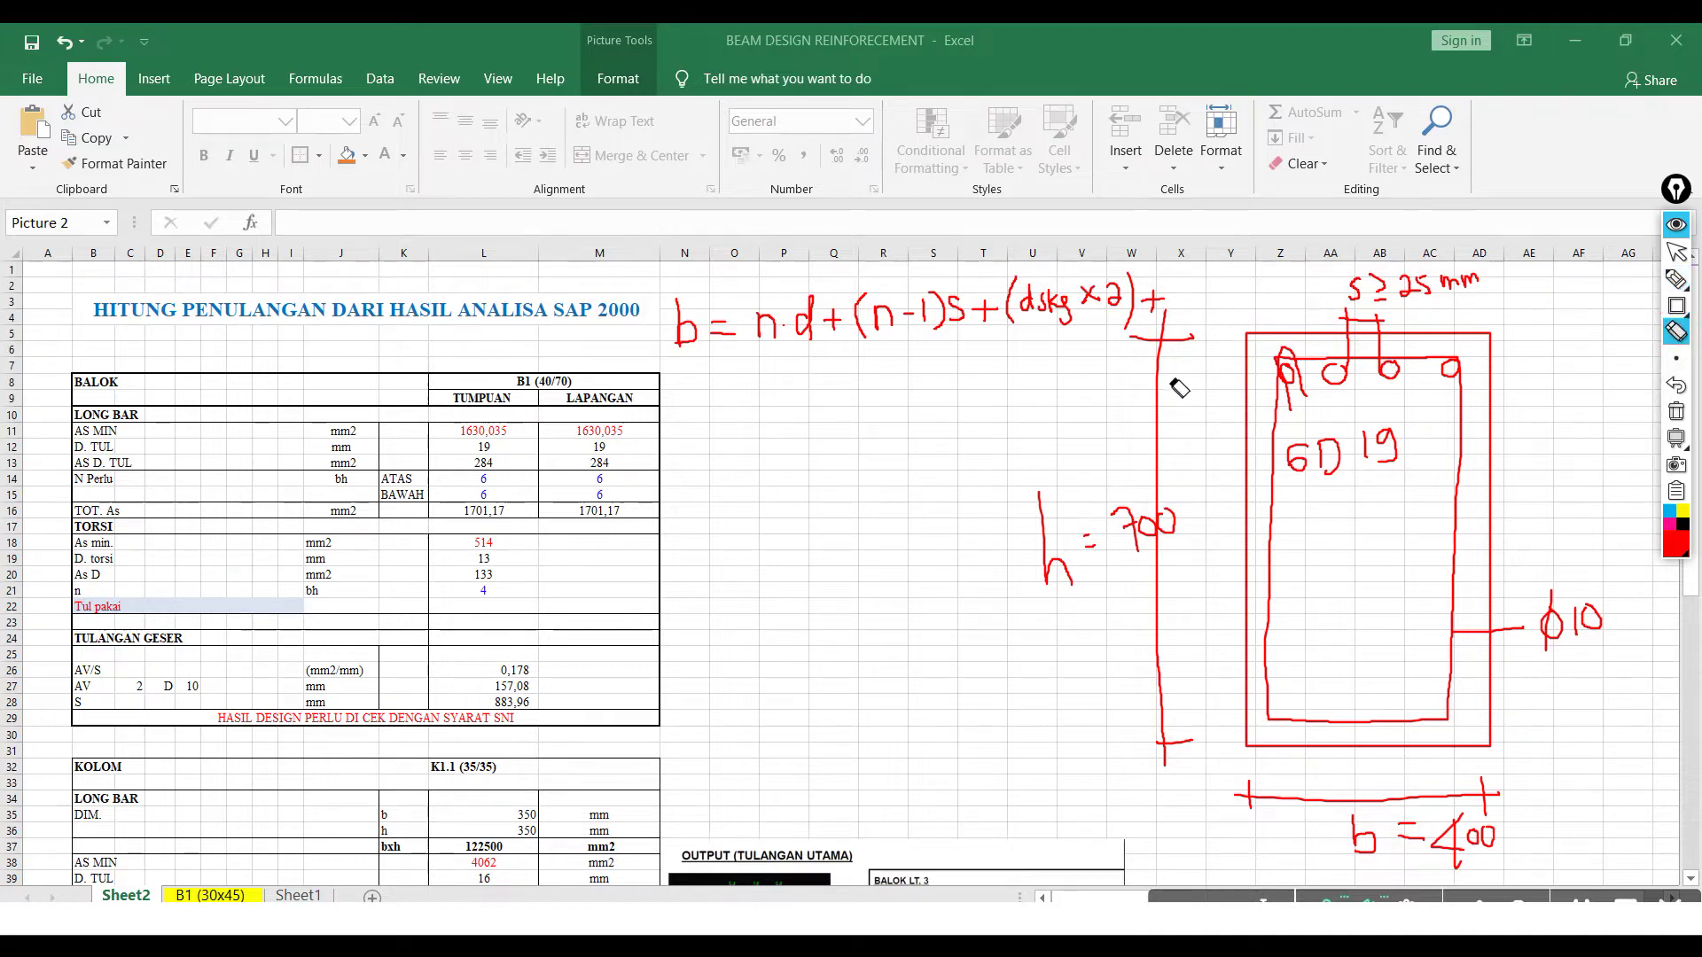
{"action": "left_click", "coordinate": [1160, 379]}
{"action": "left_click", "coordinate": [1174, 341]}
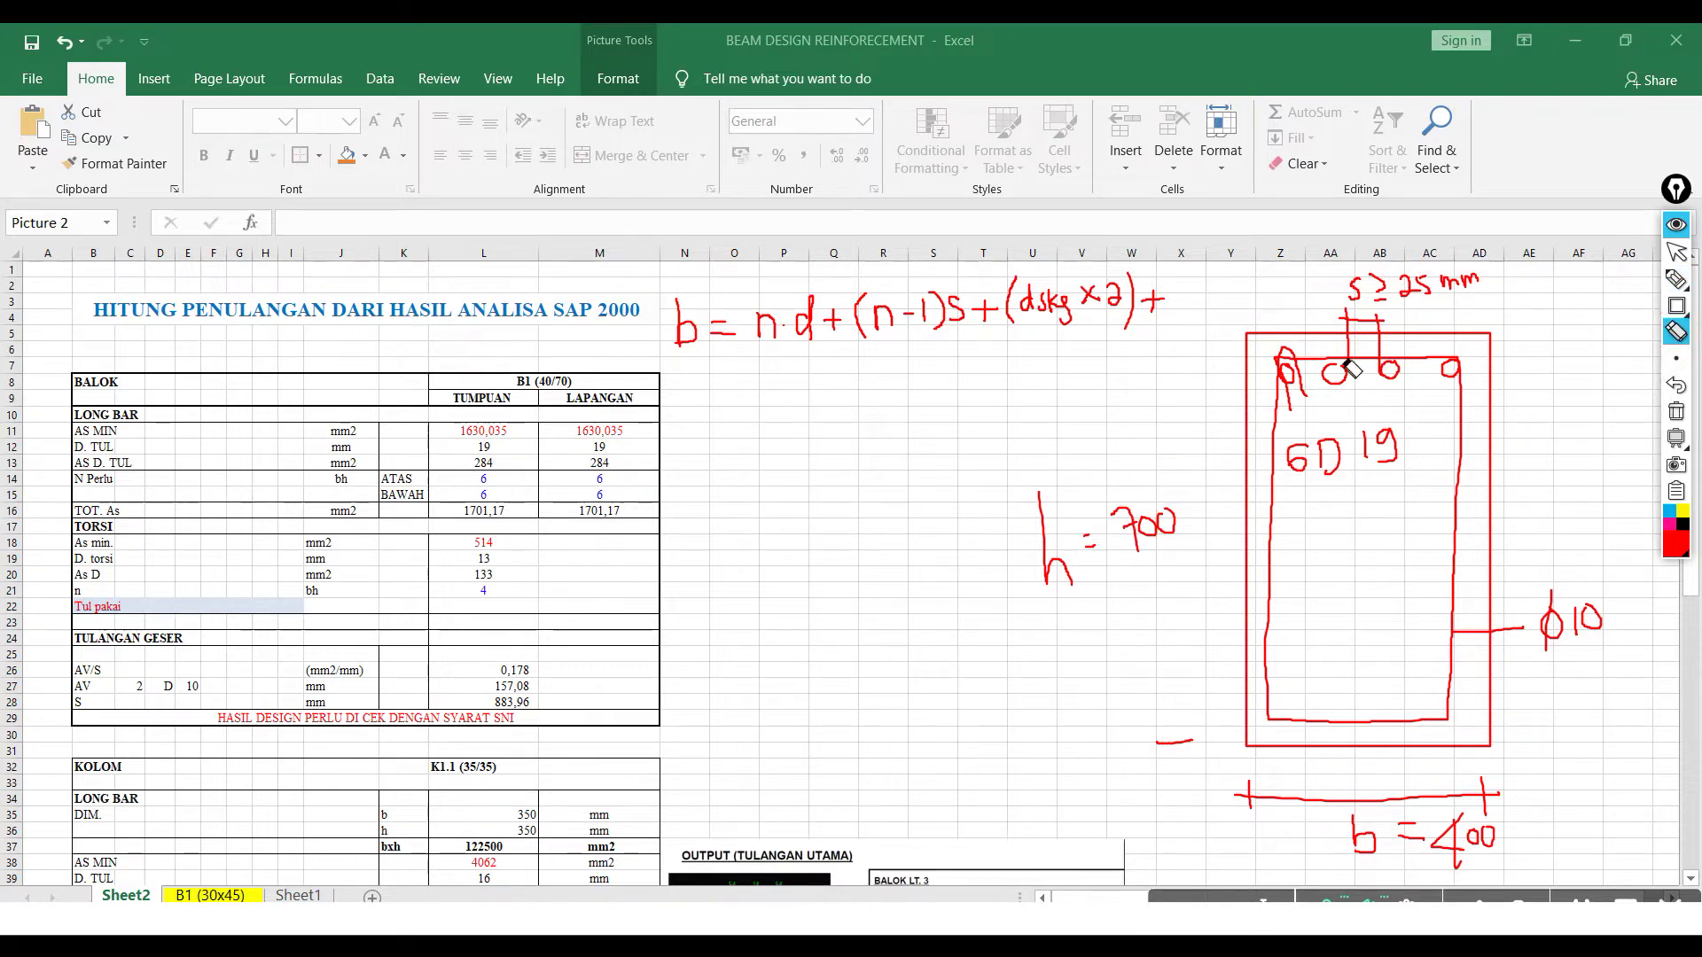
- Mark the concrete cover at the section's left edge with an arrow and complete the width formula with (ds x 2)
{"action": "left_click", "coordinate": [1677, 280]}
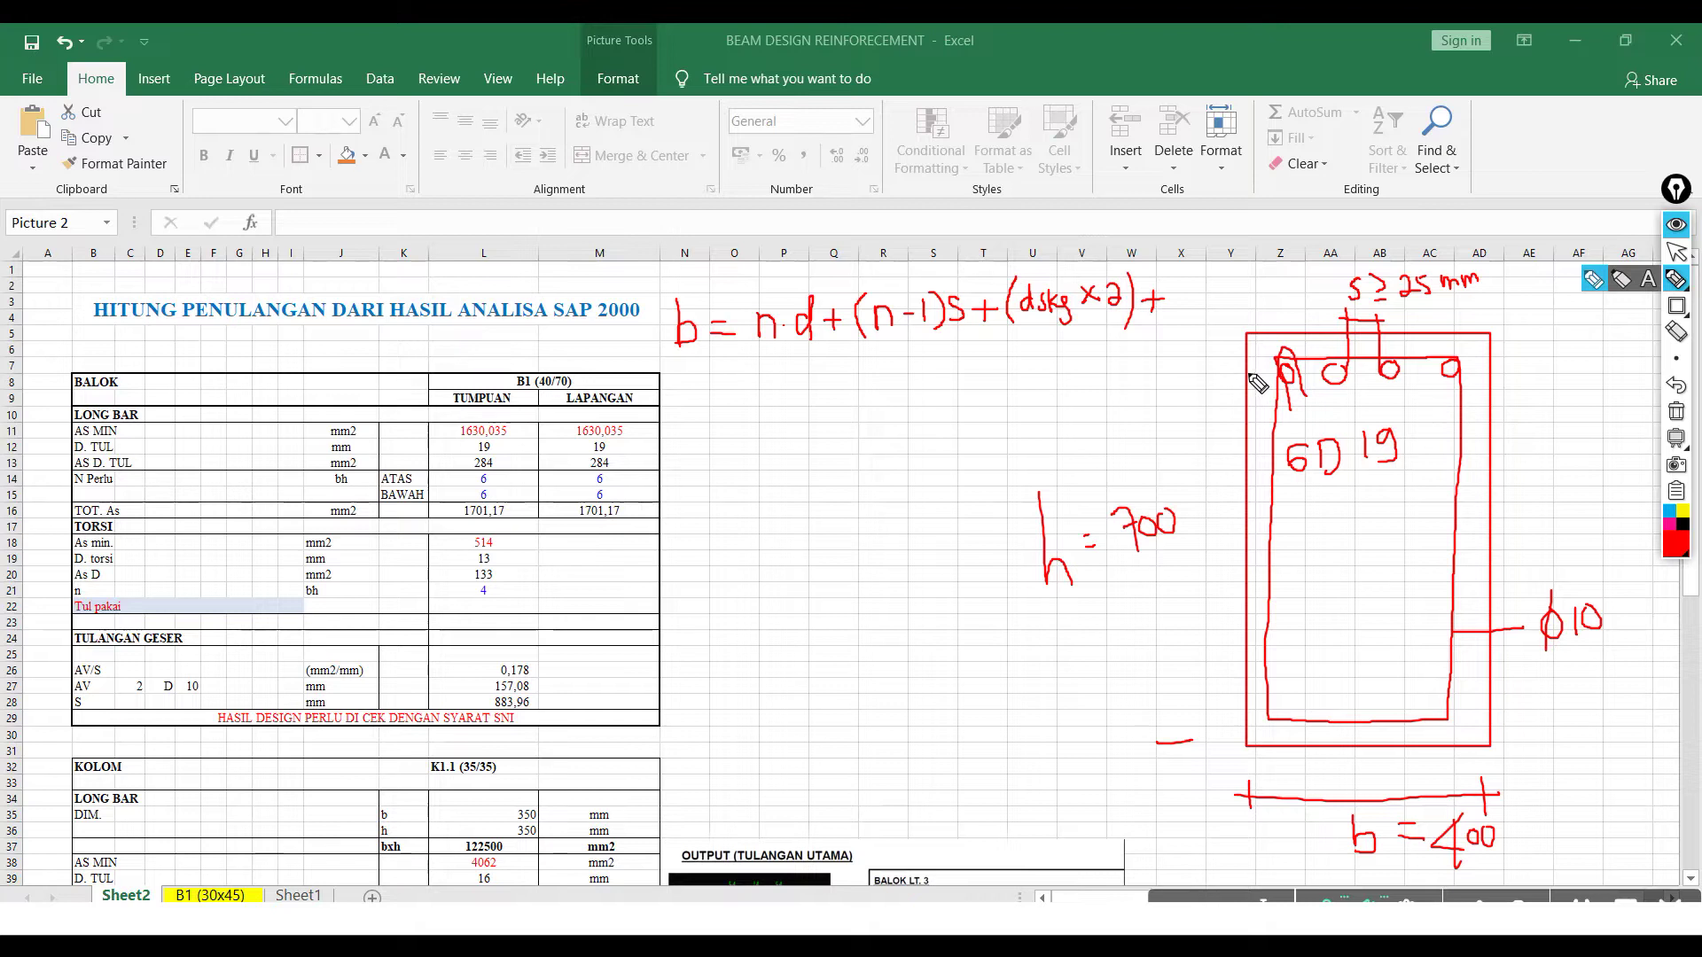
{"action": "left_click_drag", "start_coordinate": [1242, 372], "coordinate": [1276, 371]}
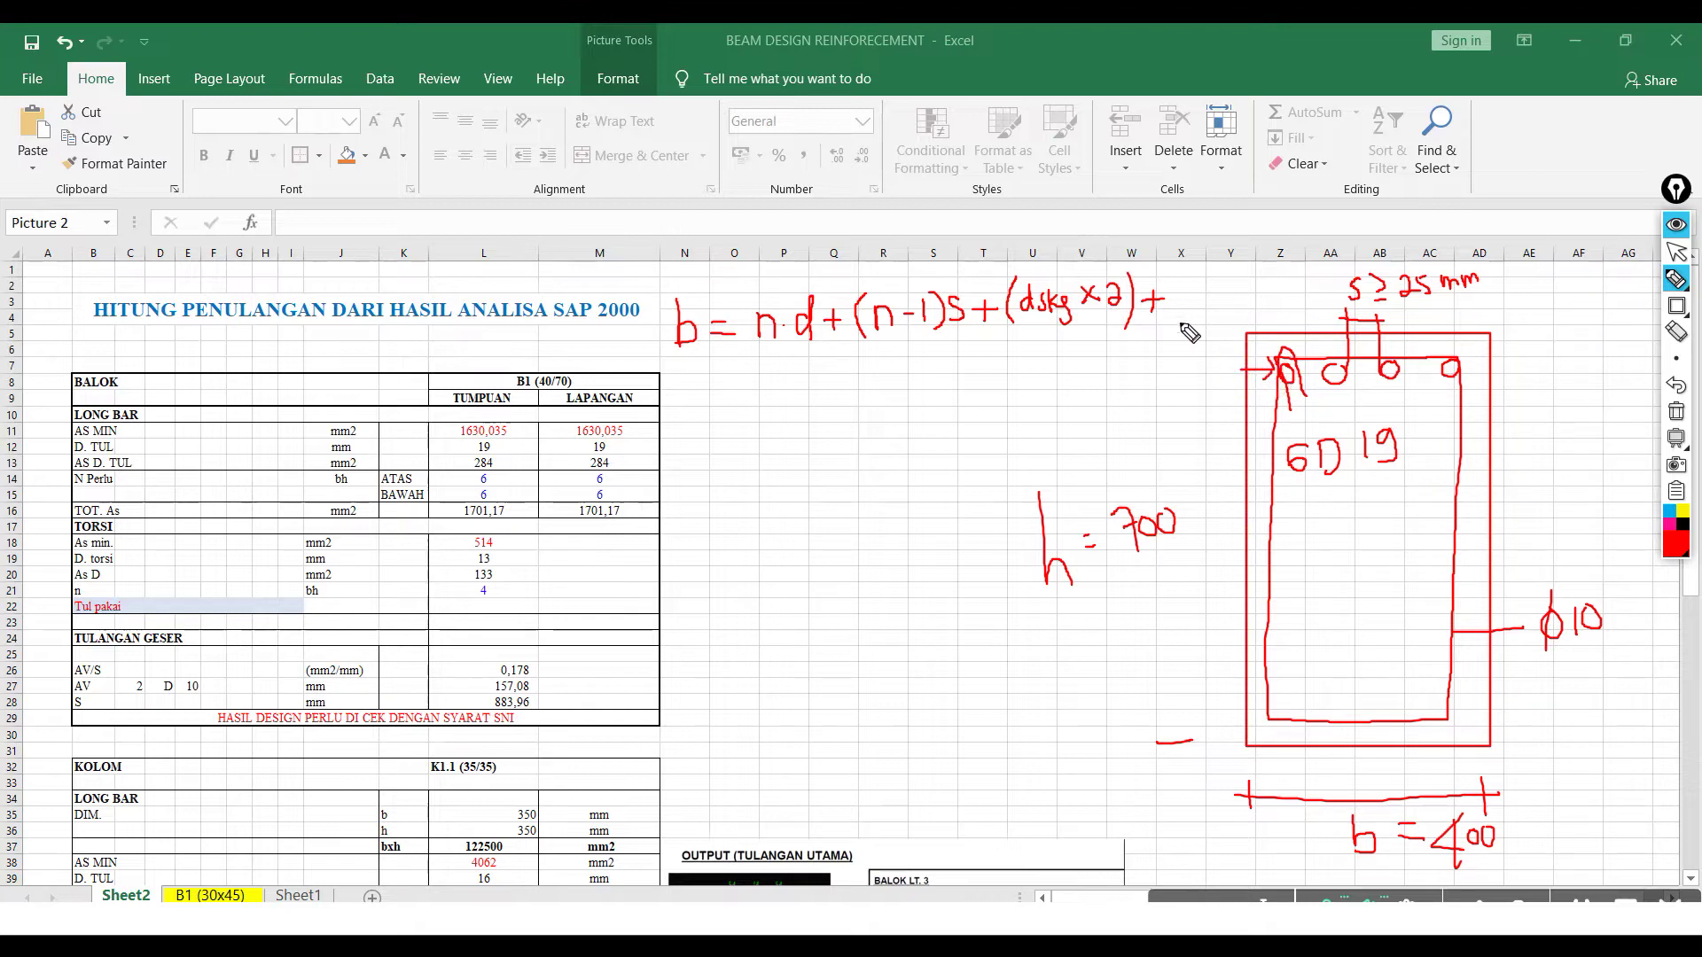
{"action": "mouse_move", "coordinate": [1185, 270]}
{"action": "left_mouse_down"}
{"action": "mouse_move", "coordinate": [1178, 307]}
{"action": "mouse_move", "coordinate": [1208, 277]}
{"action": "mouse_move", "coordinate": [1205, 305]}
{"action": "left_mouse_up"}
{"action": "left_click_drag", "start_coordinate": [1229, 280], "coordinate": [1240, 294]}
{"action": "mouse_move", "coordinate": [1239, 280]}
{"action": "left_mouse_down"}
{"action": "mouse_move", "coordinate": [1229, 293]}
{"action": "mouse_move", "coordinate": [1272, 292]}
{"action": "mouse_move", "coordinate": [1283, 317]}
{"action": "left_mouse_up"}
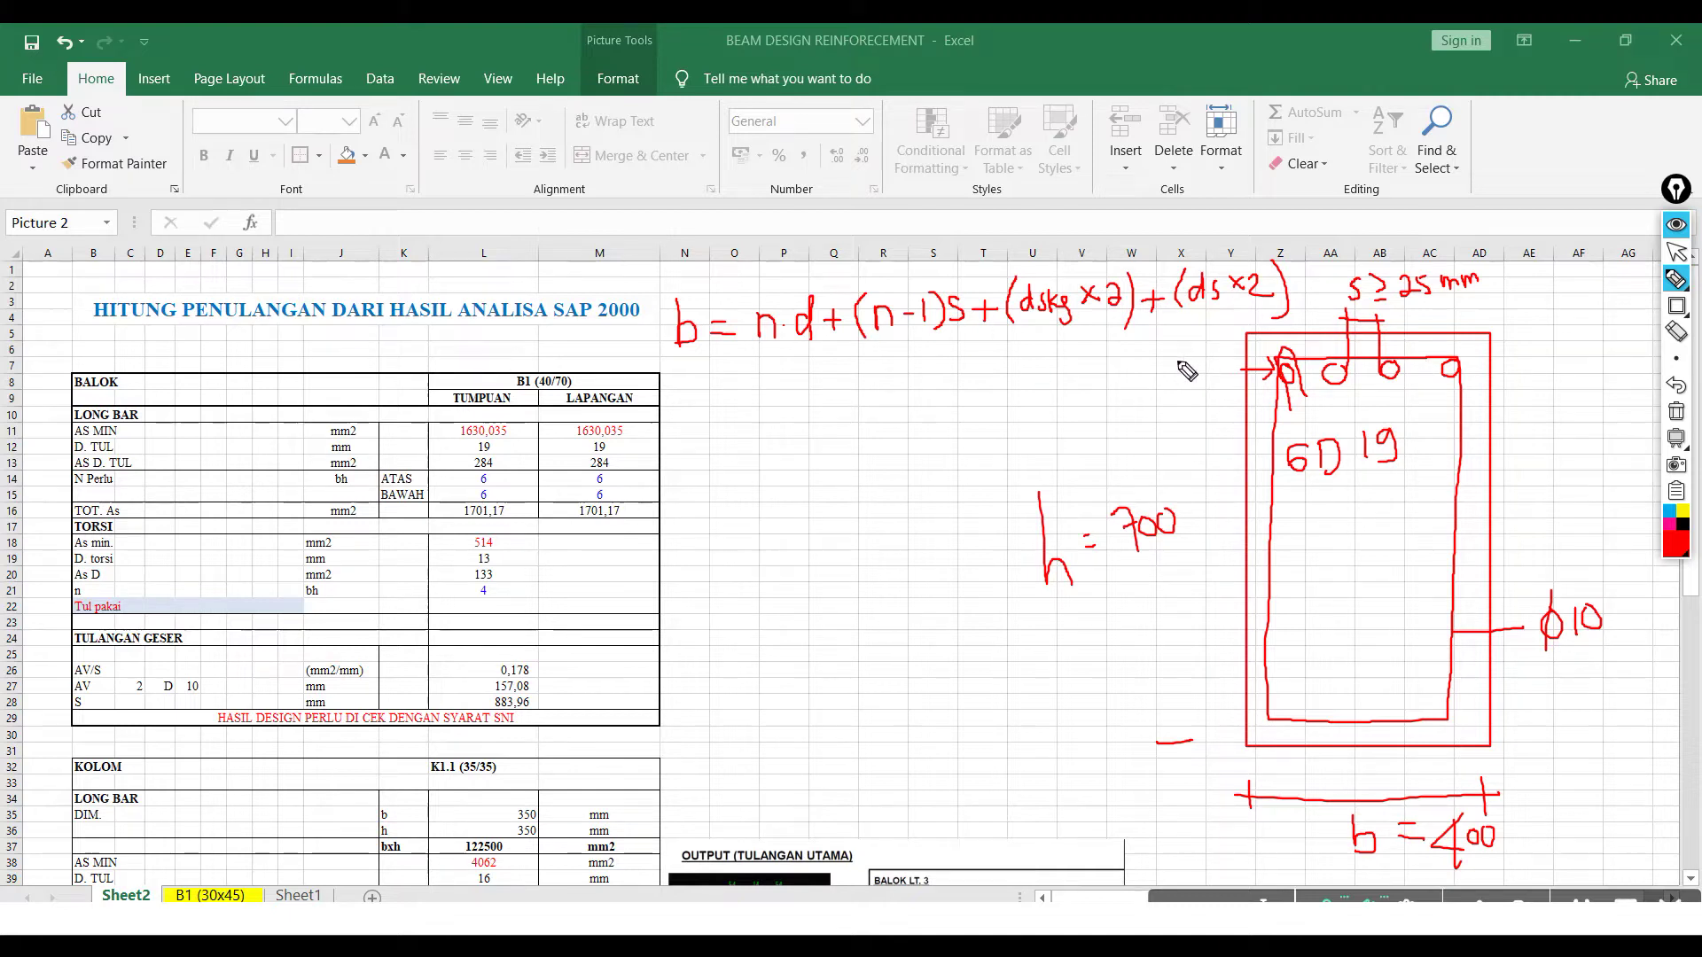
- Underline (n-1)s in the width formula and write the rearranged line (n-1)s = b - n·d - below it
{"action": "left_click_drag", "start_coordinate": [852, 343], "coordinate": [971, 334]}
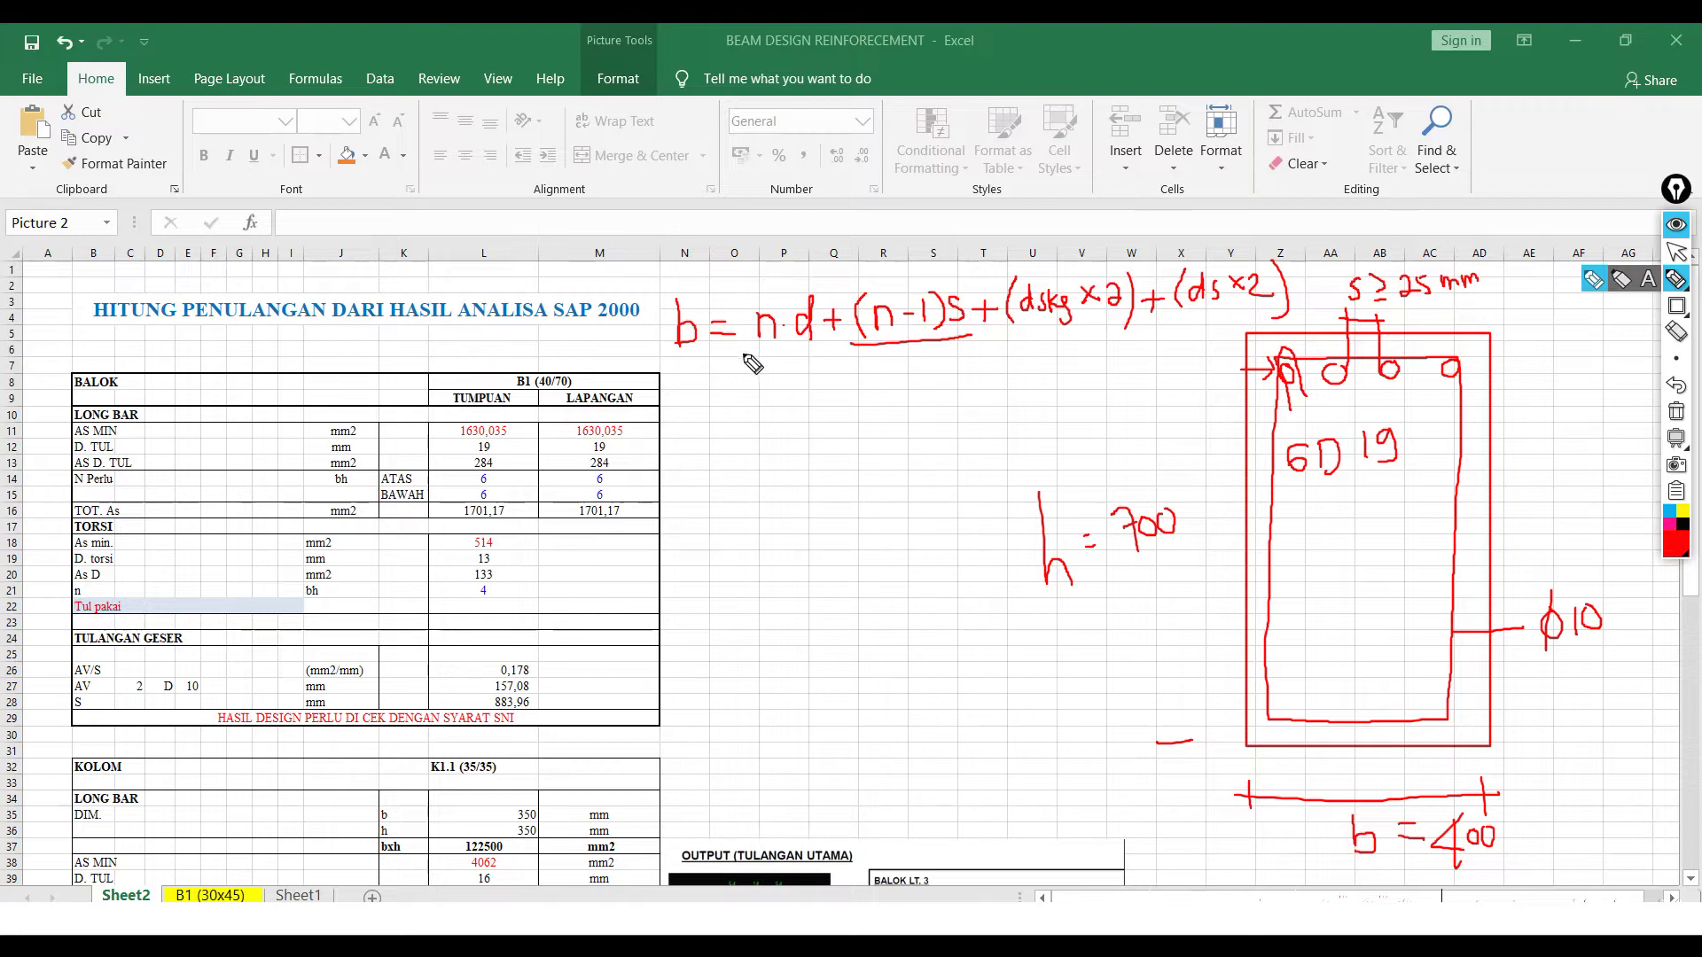
{"action": "mouse_move", "coordinate": [695, 401]}
{"action": "left_mouse_down"}
{"action": "mouse_move", "coordinate": [730, 433]}
{"action": "mouse_move", "coordinate": [750, 415]}
{"action": "mouse_move", "coordinate": [762, 430]}
{"action": "mouse_move", "coordinate": [678, 434]}
{"action": "left_mouse_up"}
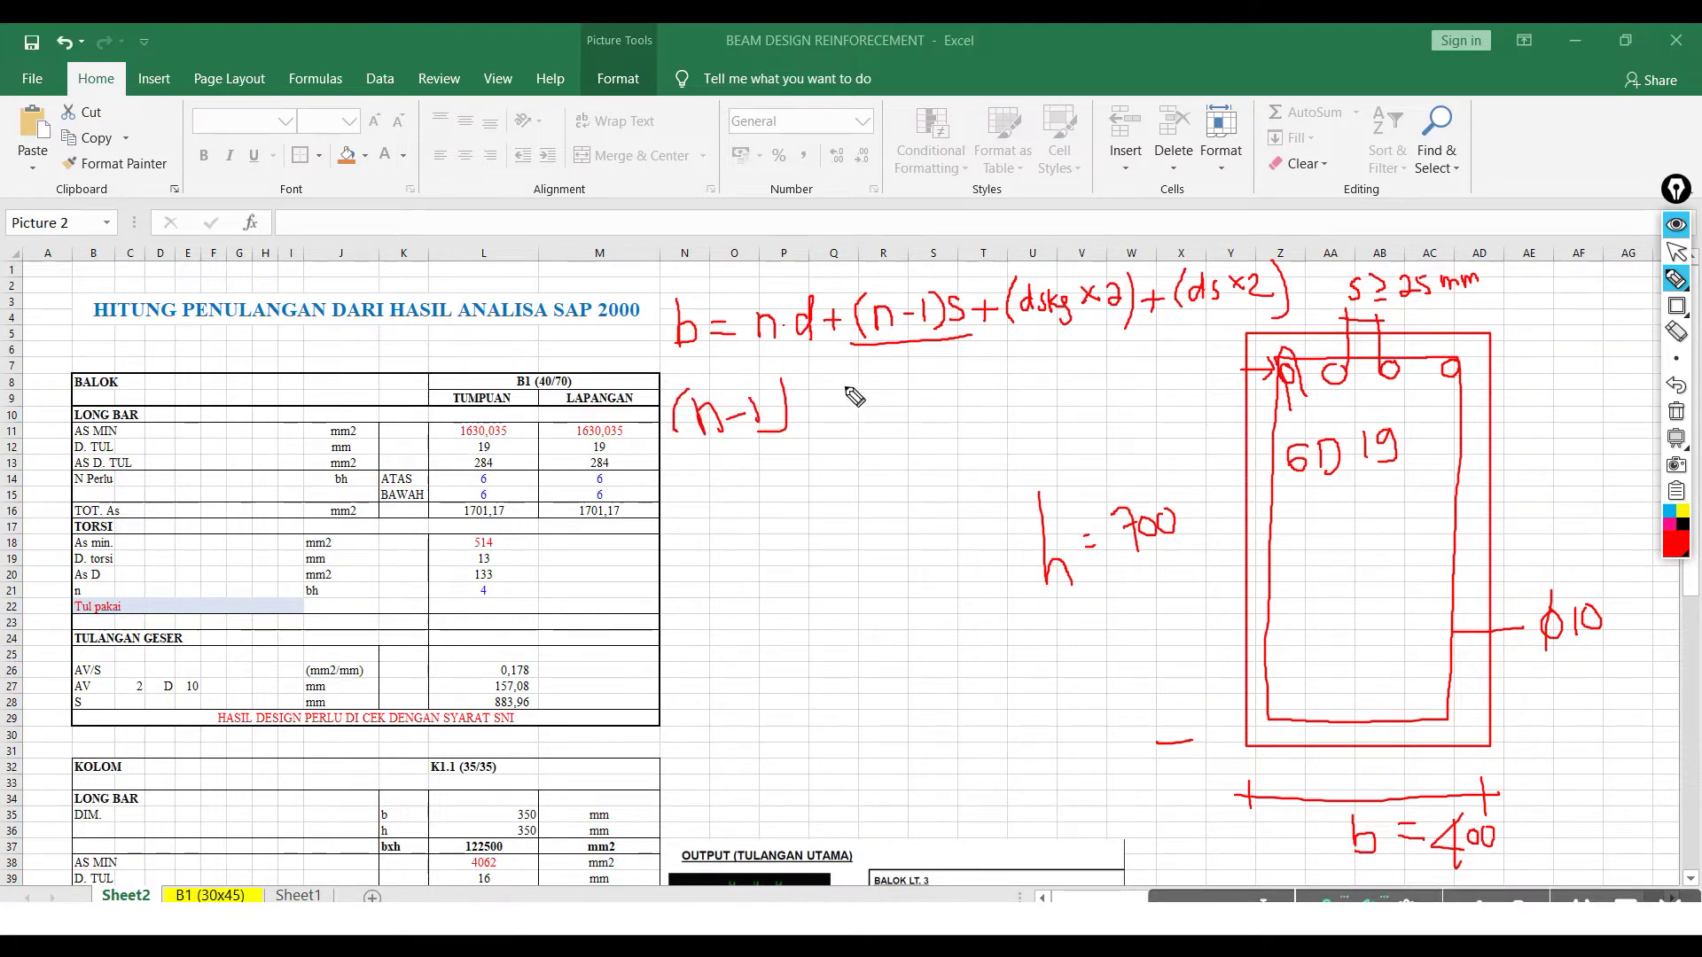
{"action": "left_click_drag", "start_coordinate": [813, 395], "coordinate": [797, 431]}
{"action": "left_click_drag", "start_coordinate": [842, 401], "coordinate": [855, 400]}
{"action": "left_click_drag", "start_coordinate": [842, 411], "coordinate": [1045, 385]}
{"action": "left_click", "coordinate": [977, 390]}
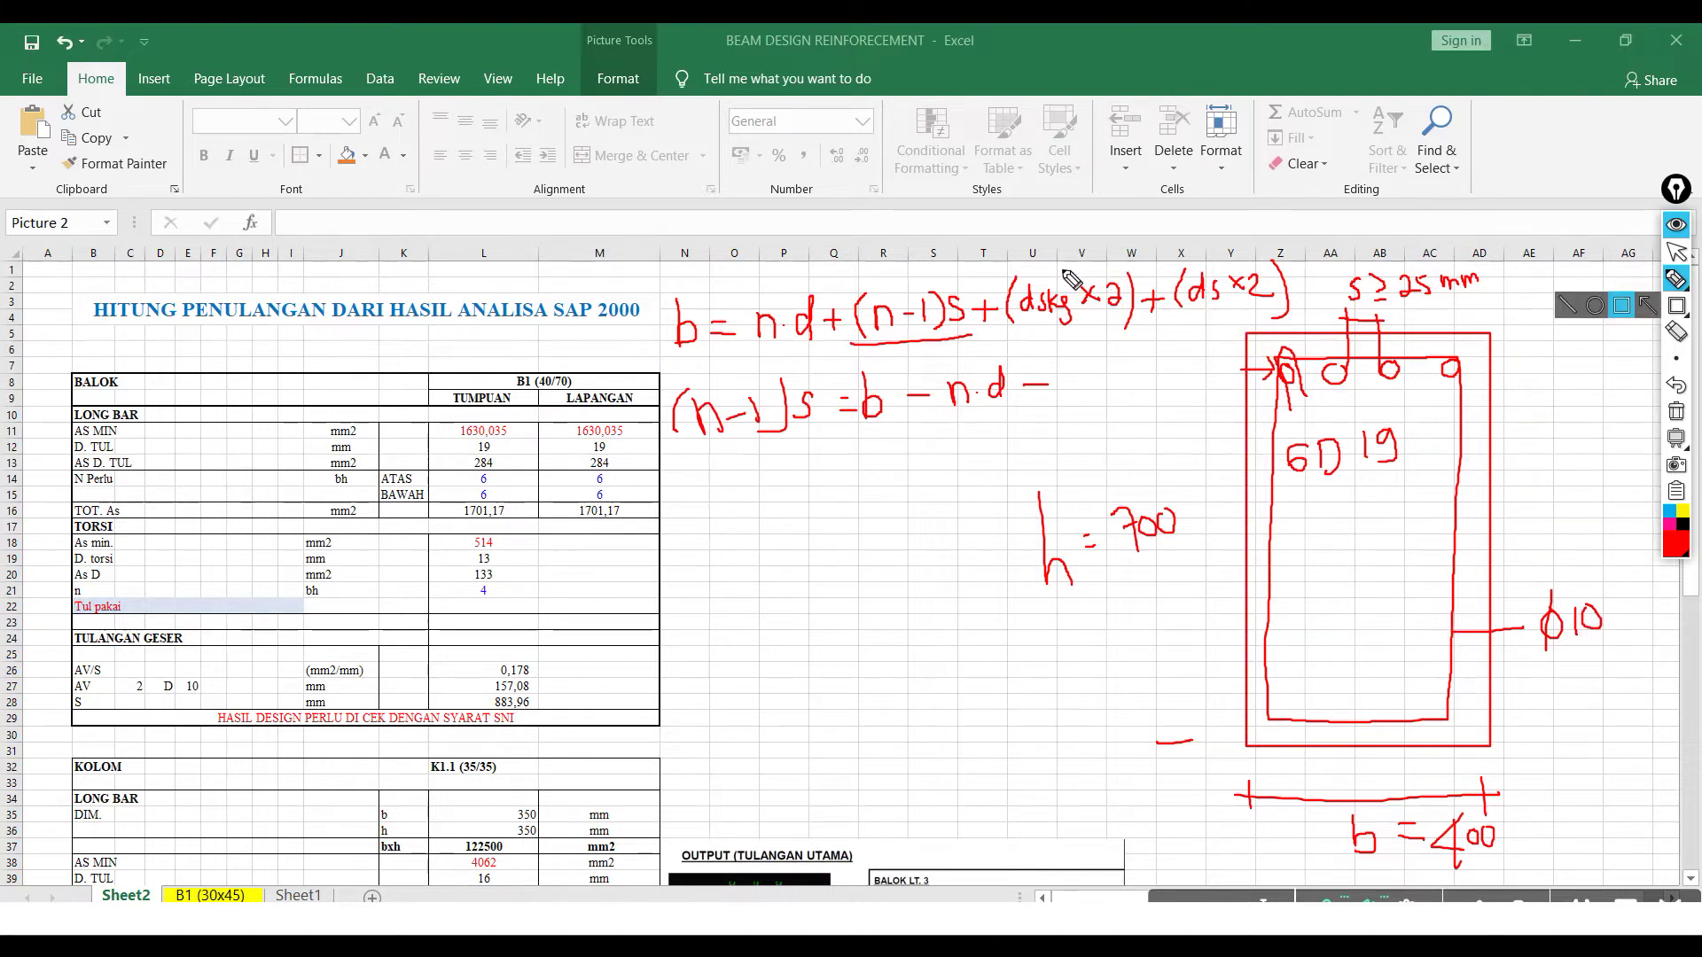
- Work out 10x2 = 20 plus 40x2 = 80 as 100 above the formula, and complete the rearranged line with 100 mm
{"action": "mouse_move", "coordinate": [1028, 233]}
{"action": "left_mouse_down"}
{"action": "mouse_move", "coordinate": [1025, 253]}
{"action": "mouse_move", "coordinate": [1037, 236]}
{"action": "mouse_move", "coordinate": [1068, 248]}
{"action": "left_mouse_up"}
{"action": "mouse_move", "coordinate": [1067, 232]}
{"action": "left_mouse_down"}
{"action": "mouse_move", "coordinate": [1054, 250]}
{"action": "mouse_move", "coordinate": [1087, 244]}
{"action": "mouse_move", "coordinate": [1055, 213]}
{"action": "mouse_move", "coordinate": [1056, 185]}
{"action": "mouse_move", "coordinate": [1148, 206]}
{"action": "left_mouse_up"}
{"action": "left_click_drag", "start_coordinate": [1142, 197], "coordinate": [1143, 219]}
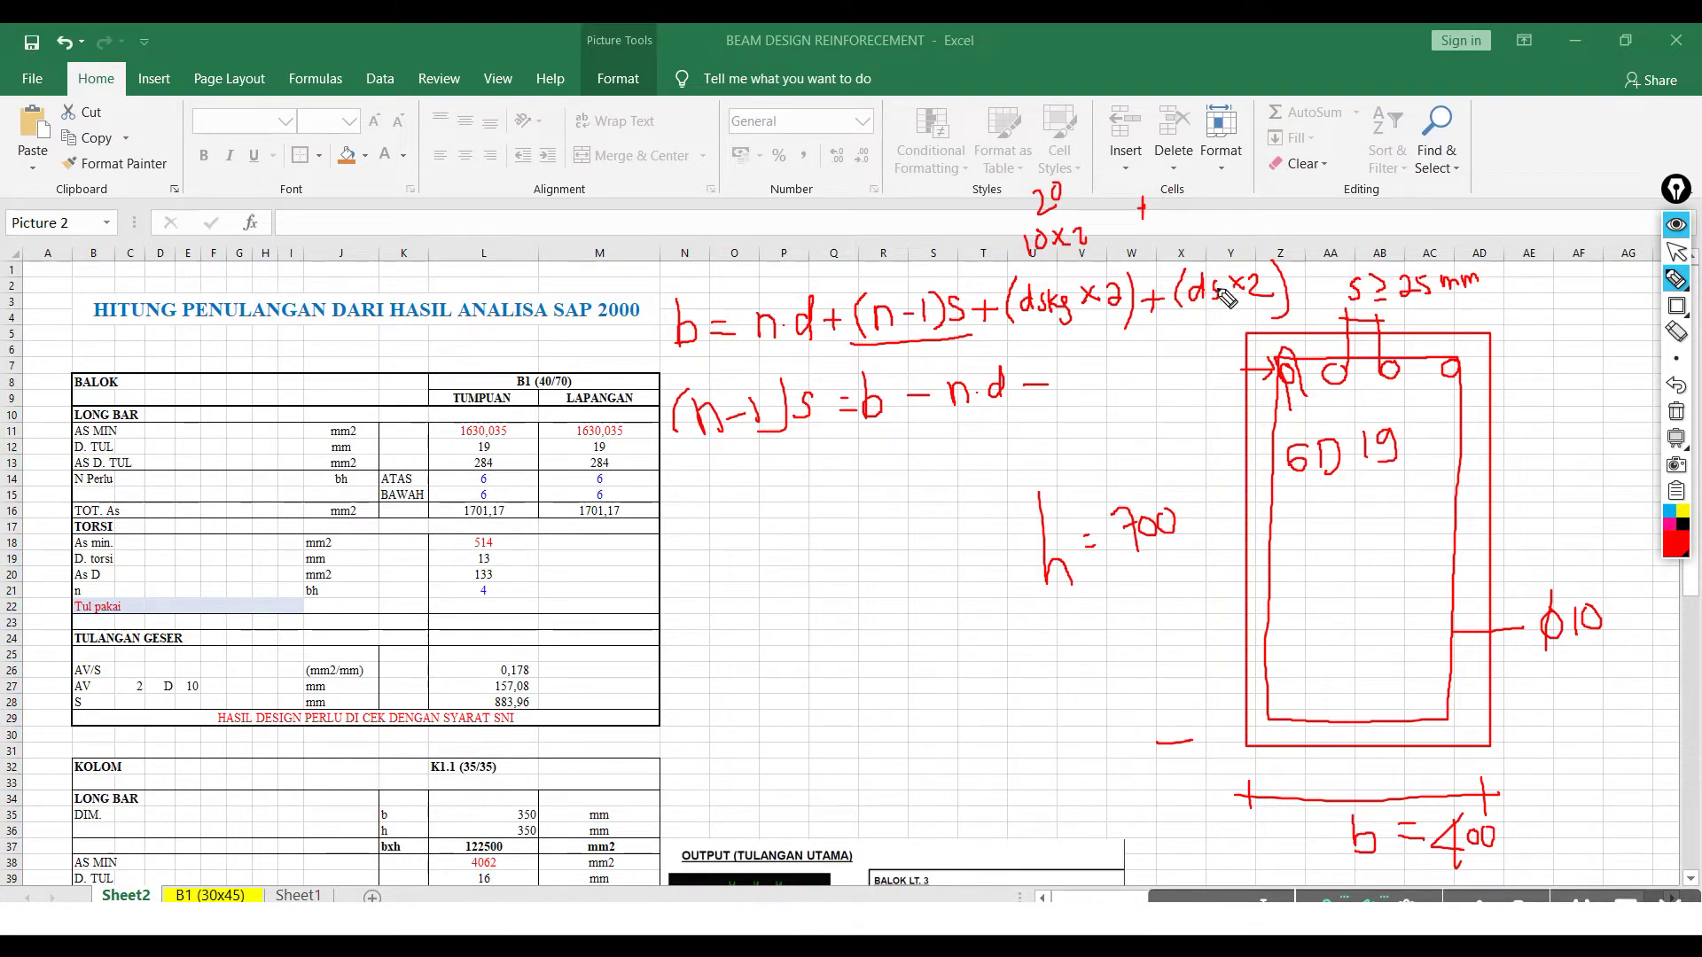
{"action": "mouse_move", "coordinate": [1180, 194]}
{"action": "left_mouse_down"}
{"action": "mouse_move", "coordinate": [1180, 227]}
{"action": "mouse_move", "coordinate": [1199, 198]}
{"action": "mouse_move", "coordinate": [1226, 213]}
{"action": "left_mouse_up"}
{"action": "mouse_move", "coordinate": [1227, 201]}
{"action": "left_mouse_down"}
{"action": "mouse_move", "coordinate": [1216, 214]}
{"action": "mouse_move", "coordinate": [1247, 212]}
{"action": "left_mouse_up"}
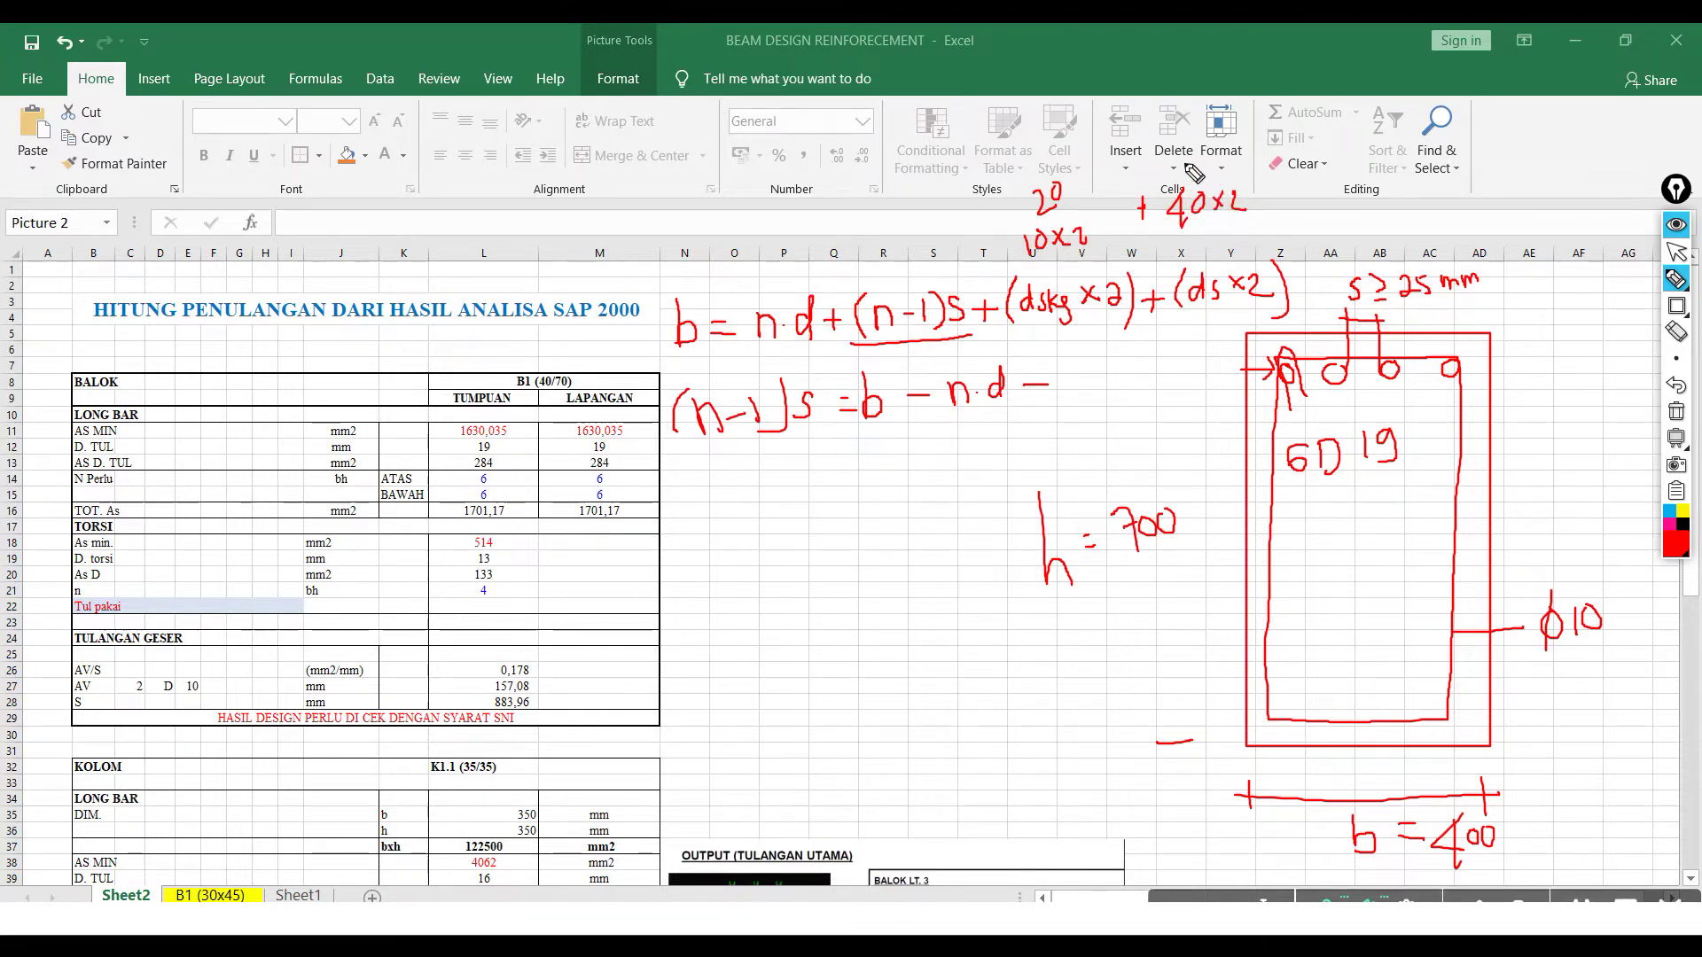
{"action": "left_click_drag", "start_coordinate": [1192, 156], "coordinate": [1188, 157]}
{"action": "mouse_move", "coordinate": [1107, 119]}
{"action": "left_mouse_down"}
{"action": "mouse_move", "coordinate": [1108, 140]}
{"action": "mouse_move", "coordinate": [1134, 118]}
{"action": "left_mouse_up"}
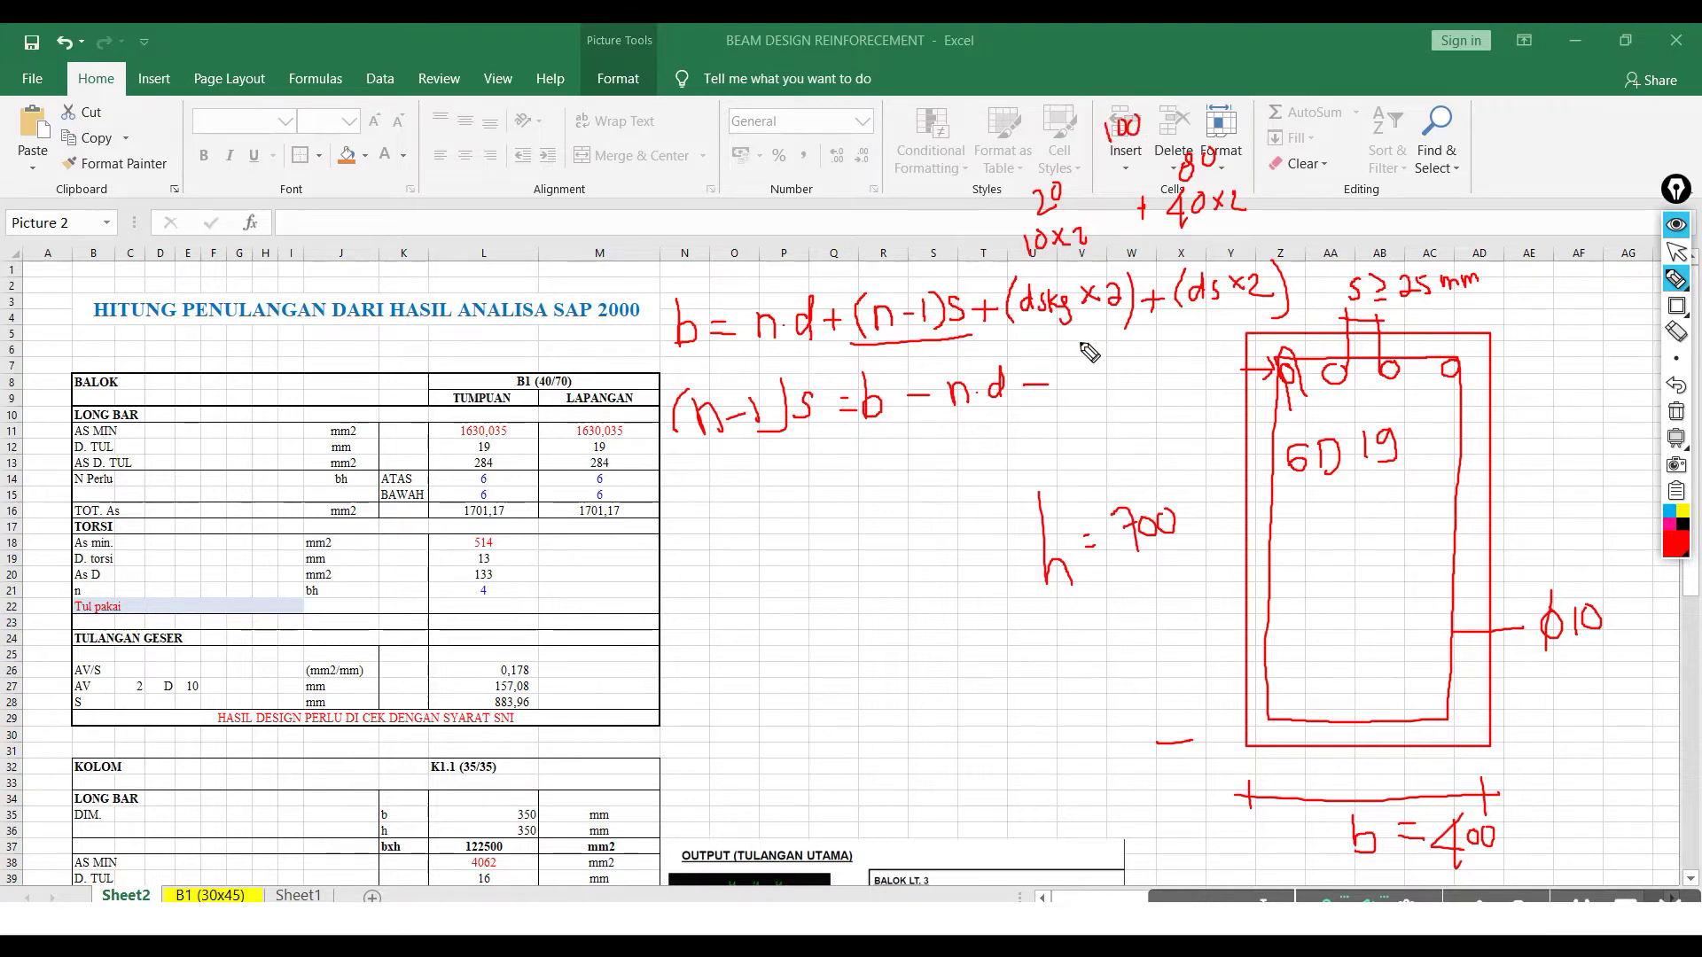
{"action": "left_click_drag", "start_coordinate": [1080, 364], "coordinate": [1168, 371]}
- Handwrite the bar spacing formula s = b - n·d - 100 with a fraction bar beneath the right-hand side
{"action": "mouse_move", "coordinate": [711, 474]}
{"action": "left_mouse_down"}
{"action": "mouse_move", "coordinate": [693, 509]}
{"action": "mouse_move", "coordinate": [742, 487]}
{"action": "mouse_move", "coordinate": [773, 507]}
{"action": "mouse_move", "coordinate": [912, 493]}
{"action": "left_mouse_up"}
{"action": "left_click", "coordinate": [889, 489]}
{"action": "mouse_move", "coordinate": [746, 528]}
{"action": "left_mouse_down"}
{"action": "mouse_move", "coordinate": [942, 513]}
{"action": "mouse_move", "coordinate": [967, 483]}
{"action": "left_mouse_up"}
{"action": "left_click_drag", "start_coordinate": [980, 463], "coordinate": [990, 463]}
- Erase the h = 700 label and redraw the height dimension line with h = 700 on the right side of the section
{"action": "left_click", "coordinate": [1675, 331]}
{"action": "left_click_drag", "start_coordinate": [1183, 521], "coordinate": [1052, 576]}
{"action": "left_click", "coordinate": [1675, 278]}
{"action": "left_click_drag", "start_coordinate": [1506, 333], "coordinate": [1578, 329]}
{"action": "left_click_drag", "start_coordinate": [1549, 315], "coordinate": [1574, 742]}
{"action": "left_click_drag", "start_coordinate": [1512, 734], "coordinate": [1602, 709]}
{"action": "mouse_move", "coordinate": [1578, 448]}
{"action": "left_mouse_down"}
{"action": "mouse_move", "coordinate": [1589, 483]}
{"action": "mouse_move", "coordinate": [1651, 430]}
{"action": "left_mouse_up"}
- Write (n-1) as the denominator of the spacing formula and return to the normal pointer
{"action": "left_click_drag", "start_coordinate": [790, 572], "coordinate": [888, 560]}
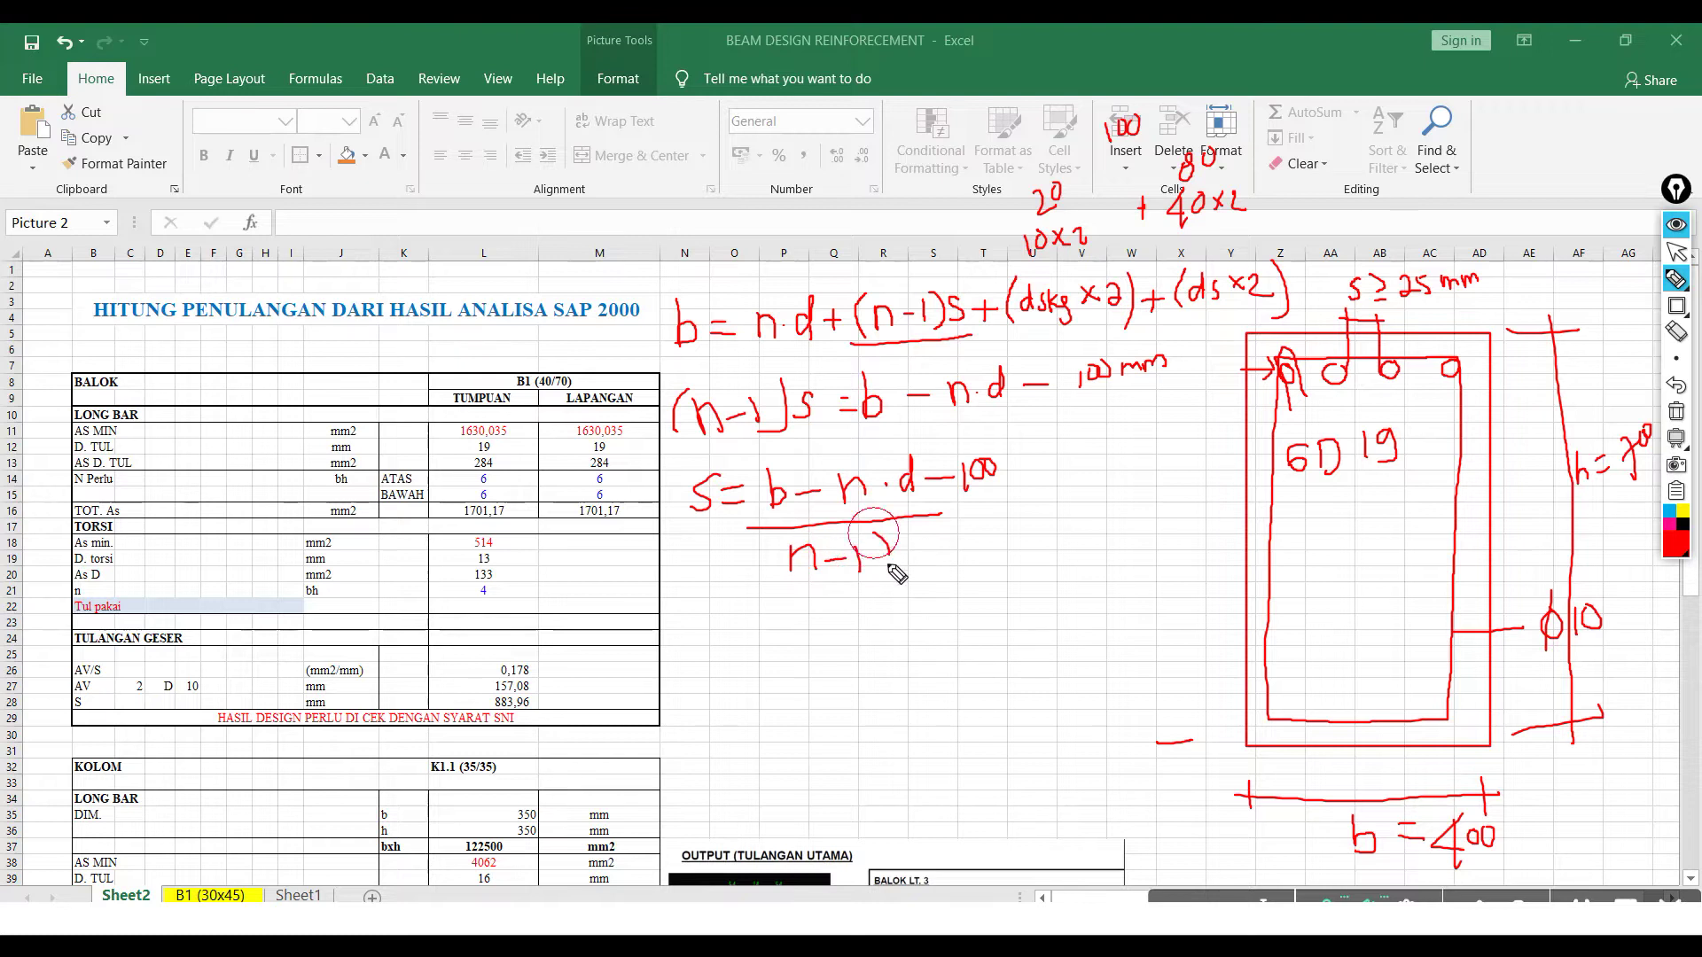
{"action": "left_click_drag", "start_coordinate": [778, 539], "coordinate": [771, 577]}
{"action": "left_click", "coordinate": [1676, 252]}
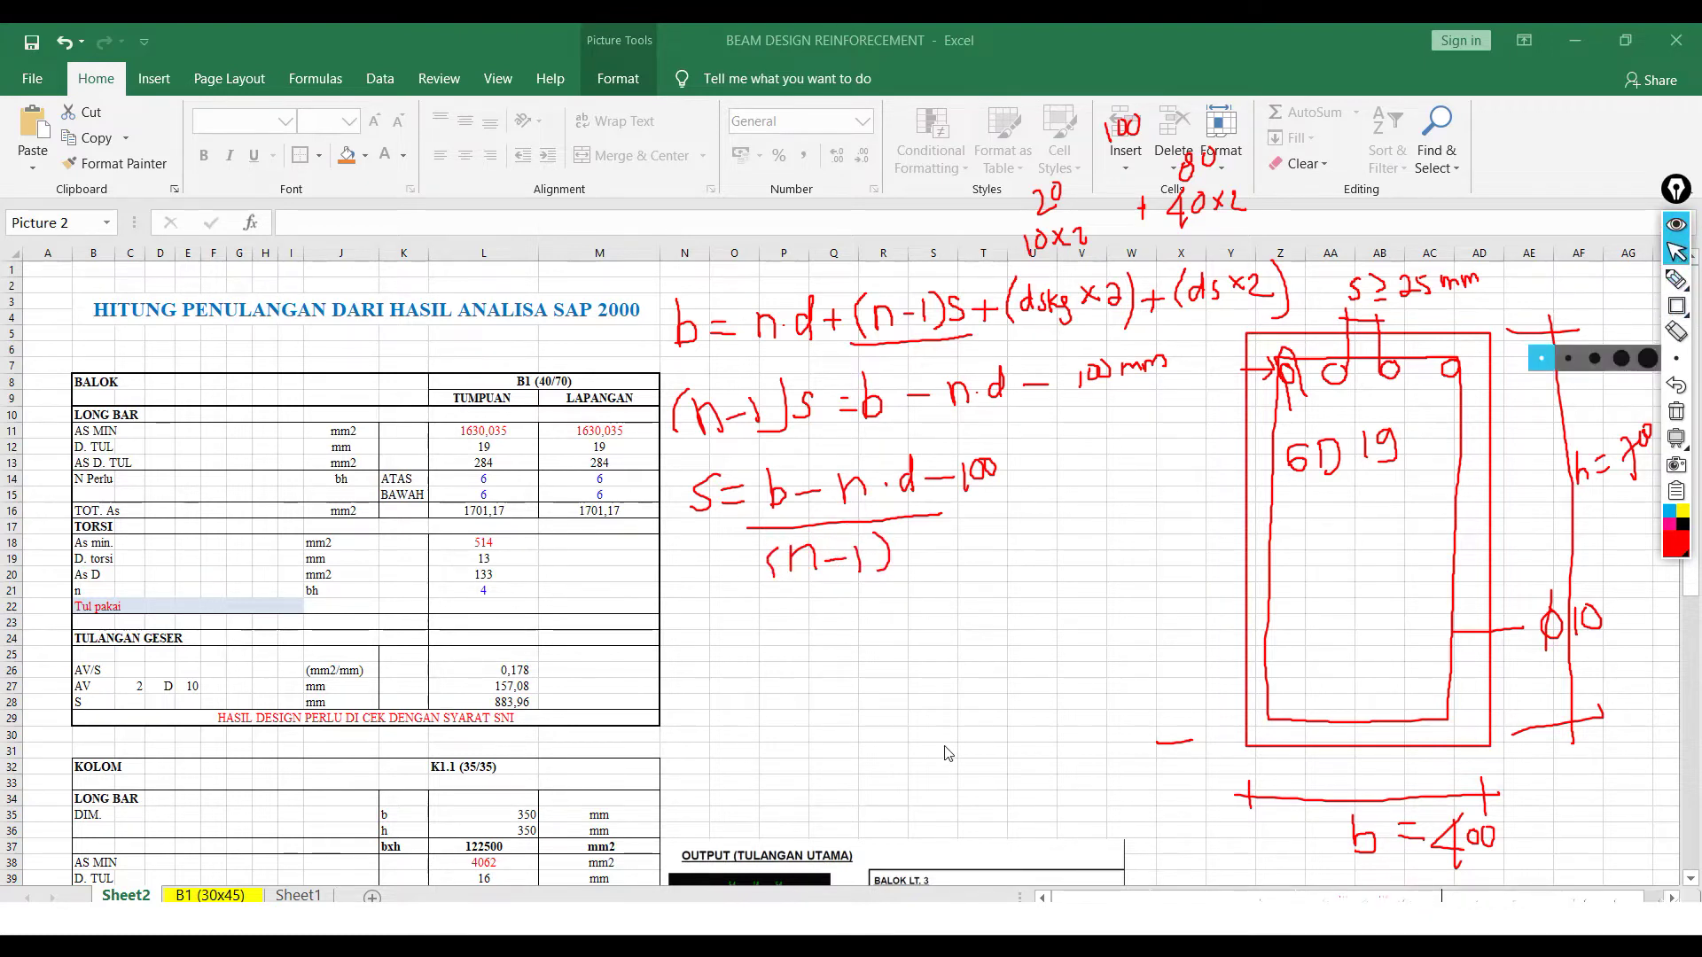
- Enter the labels b, n and d in cells O23 to O25 and align them right
{"action": "left_click", "coordinate": [737, 624]}
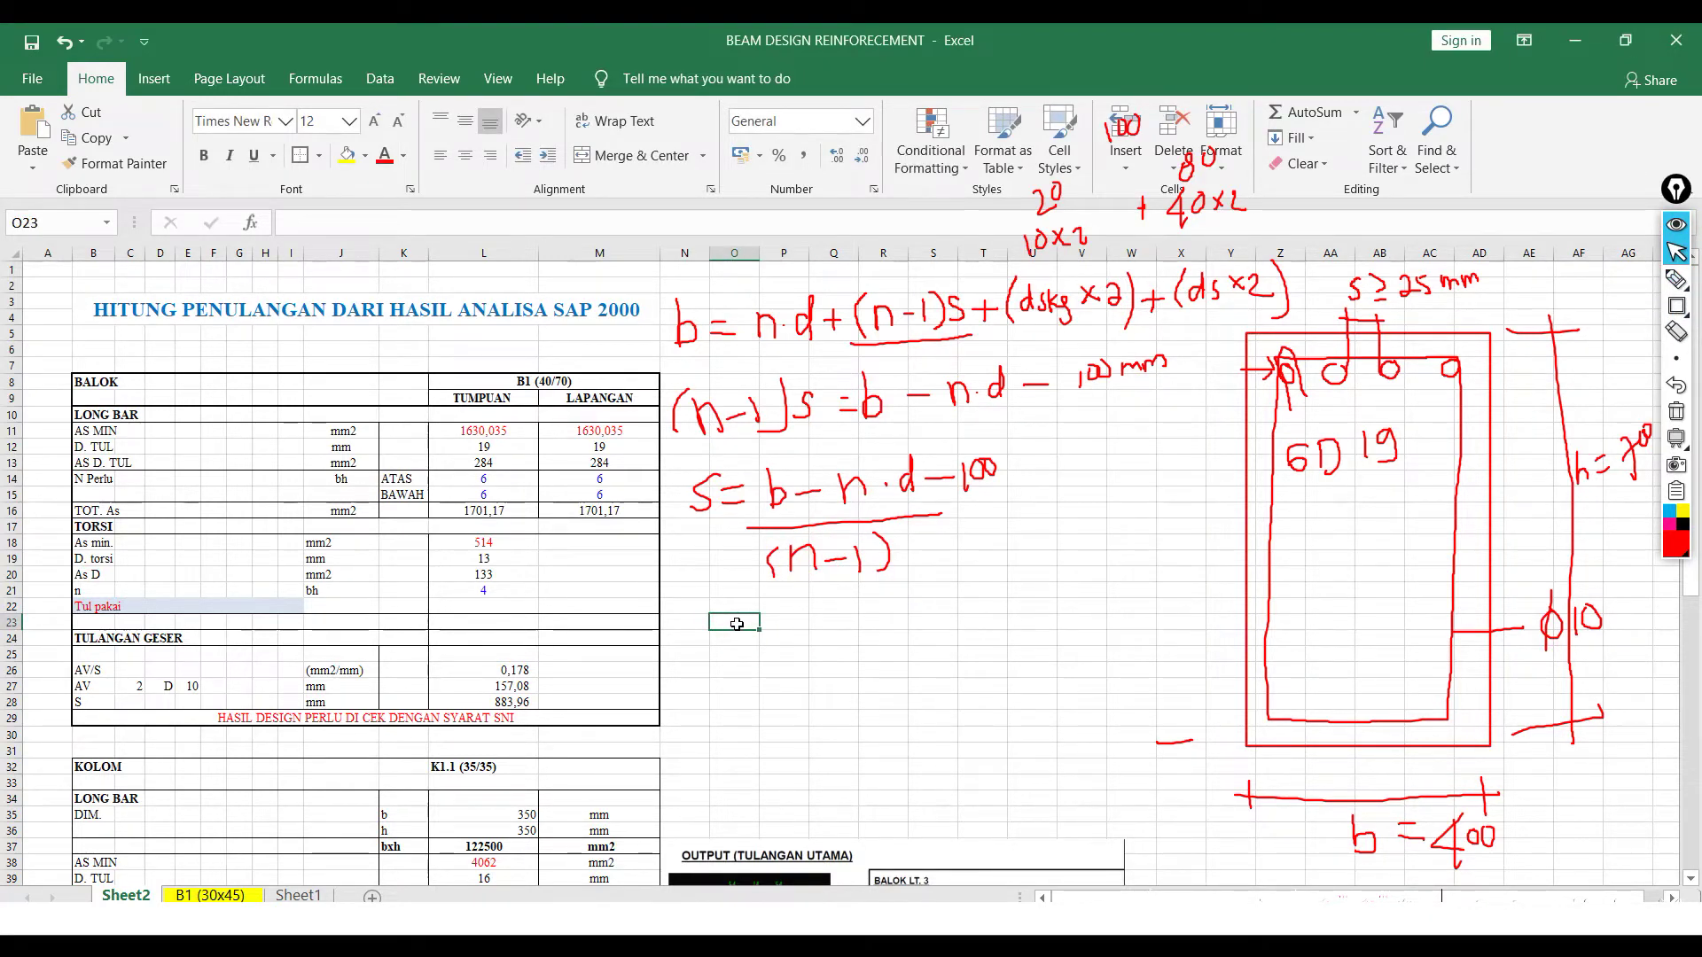
{"action": "type", "text": "b"}
{"action": "key", "text": "Return"}
{"action": "type", "text": "n"}
{"action": "key", "text": "Return"}
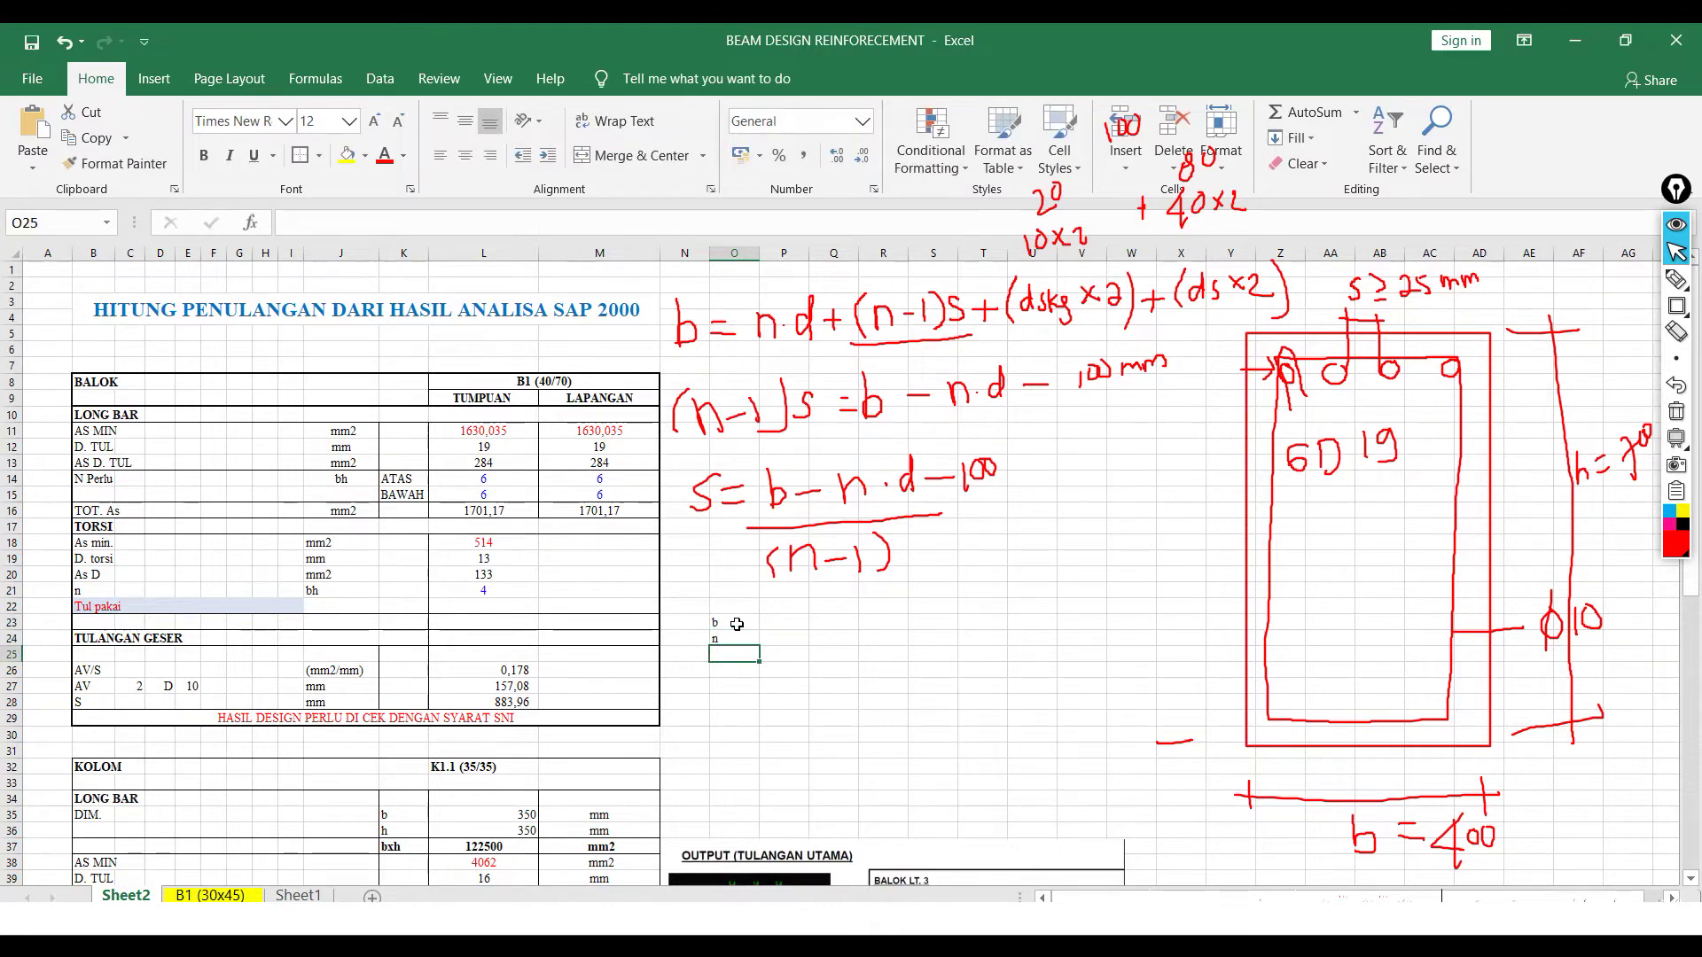
{"action": "type", "text": "d"}
{"action": "key", "text": "Return"}
{"action": "left_click_drag", "start_coordinate": [736, 624], "coordinate": [808, 656]}
{"action": "left_click", "coordinate": [489, 155]}
- Enter centred equals signs in cells P23 to P25 beside the b, n and d labels
{"action": "left_click", "coordinate": [783, 622]}
{"action": "type", "text": "'="}
{"action": "key", "text": "Return"}
{"action": "left_click", "coordinate": [786, 623]}
{"action": "left_click", "coordinate": [466, 155]}
- Enter 400 as the value of b in Q23 and 6 as the value of n in Q24
{"action": "left_click", "coordinate": [833, 624]}
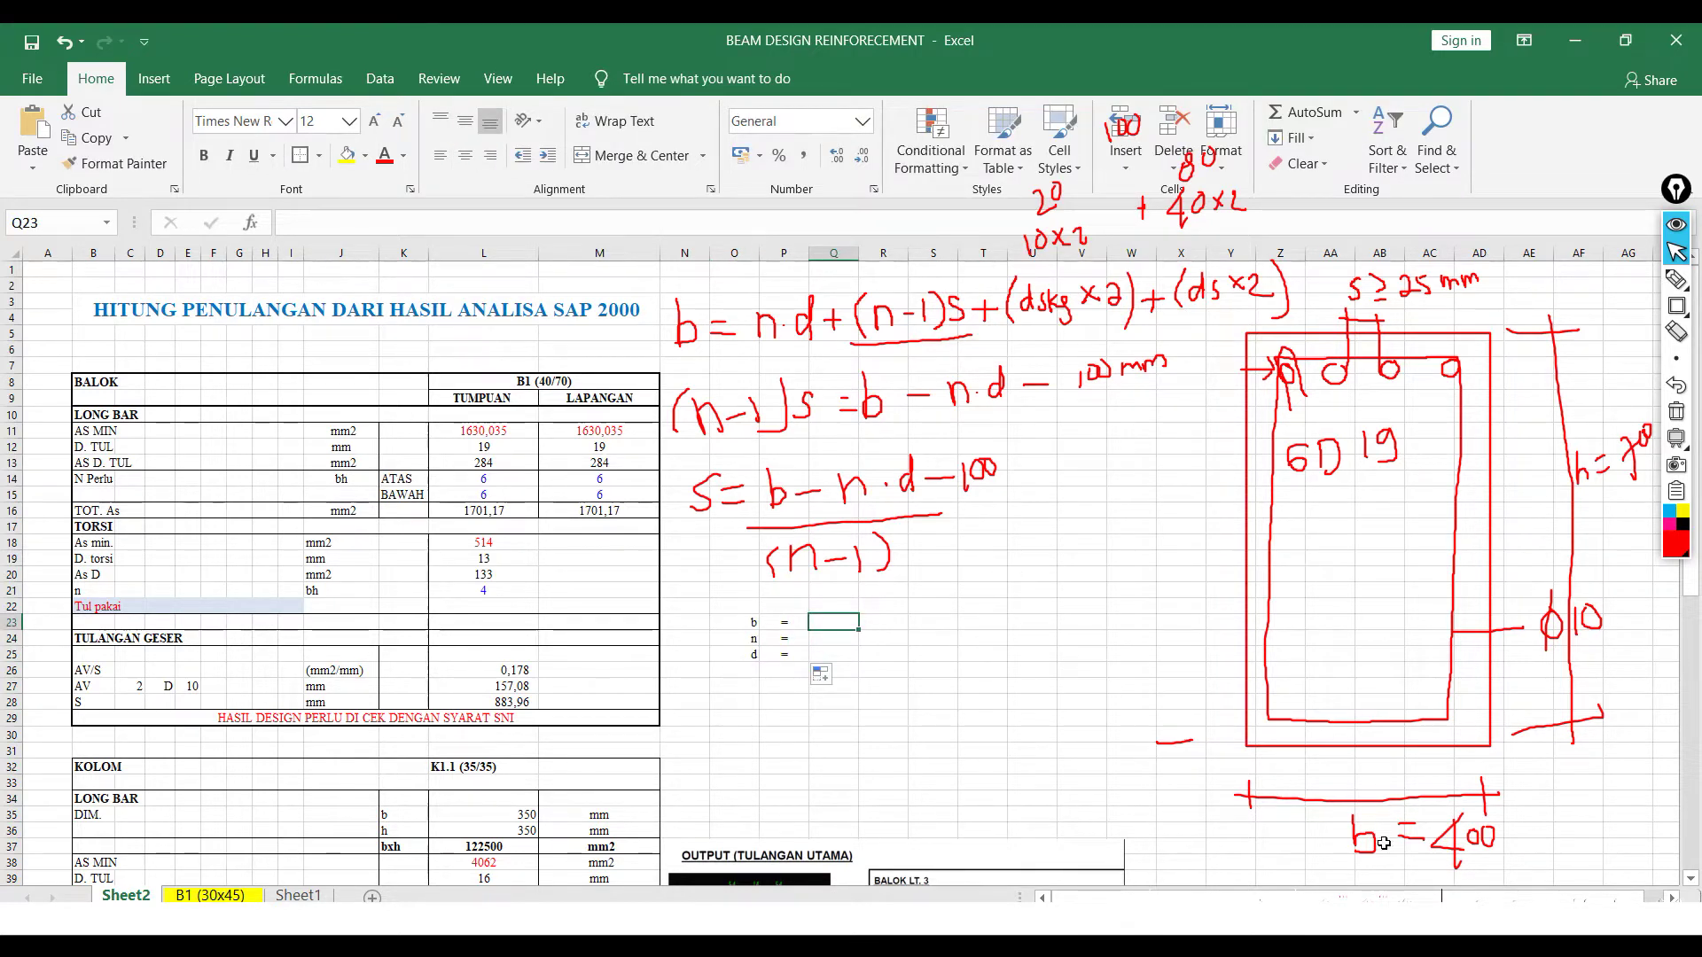
{"action": "type", "text": "400"}
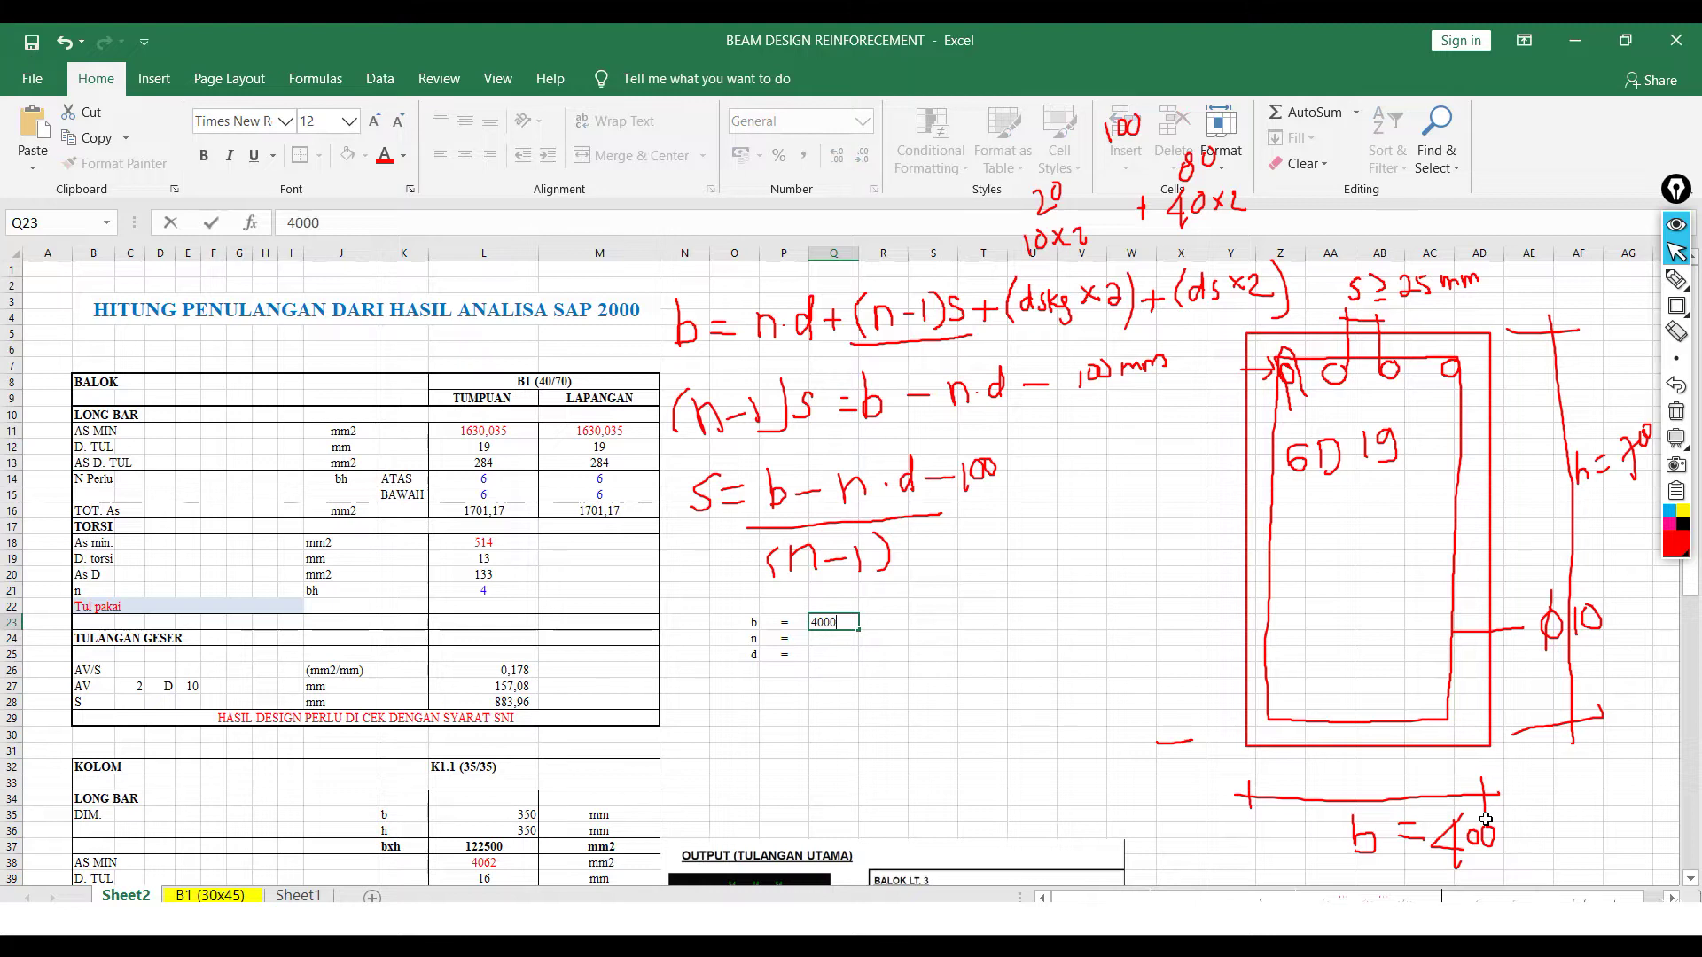
{"action": "key", "text": "Return"}
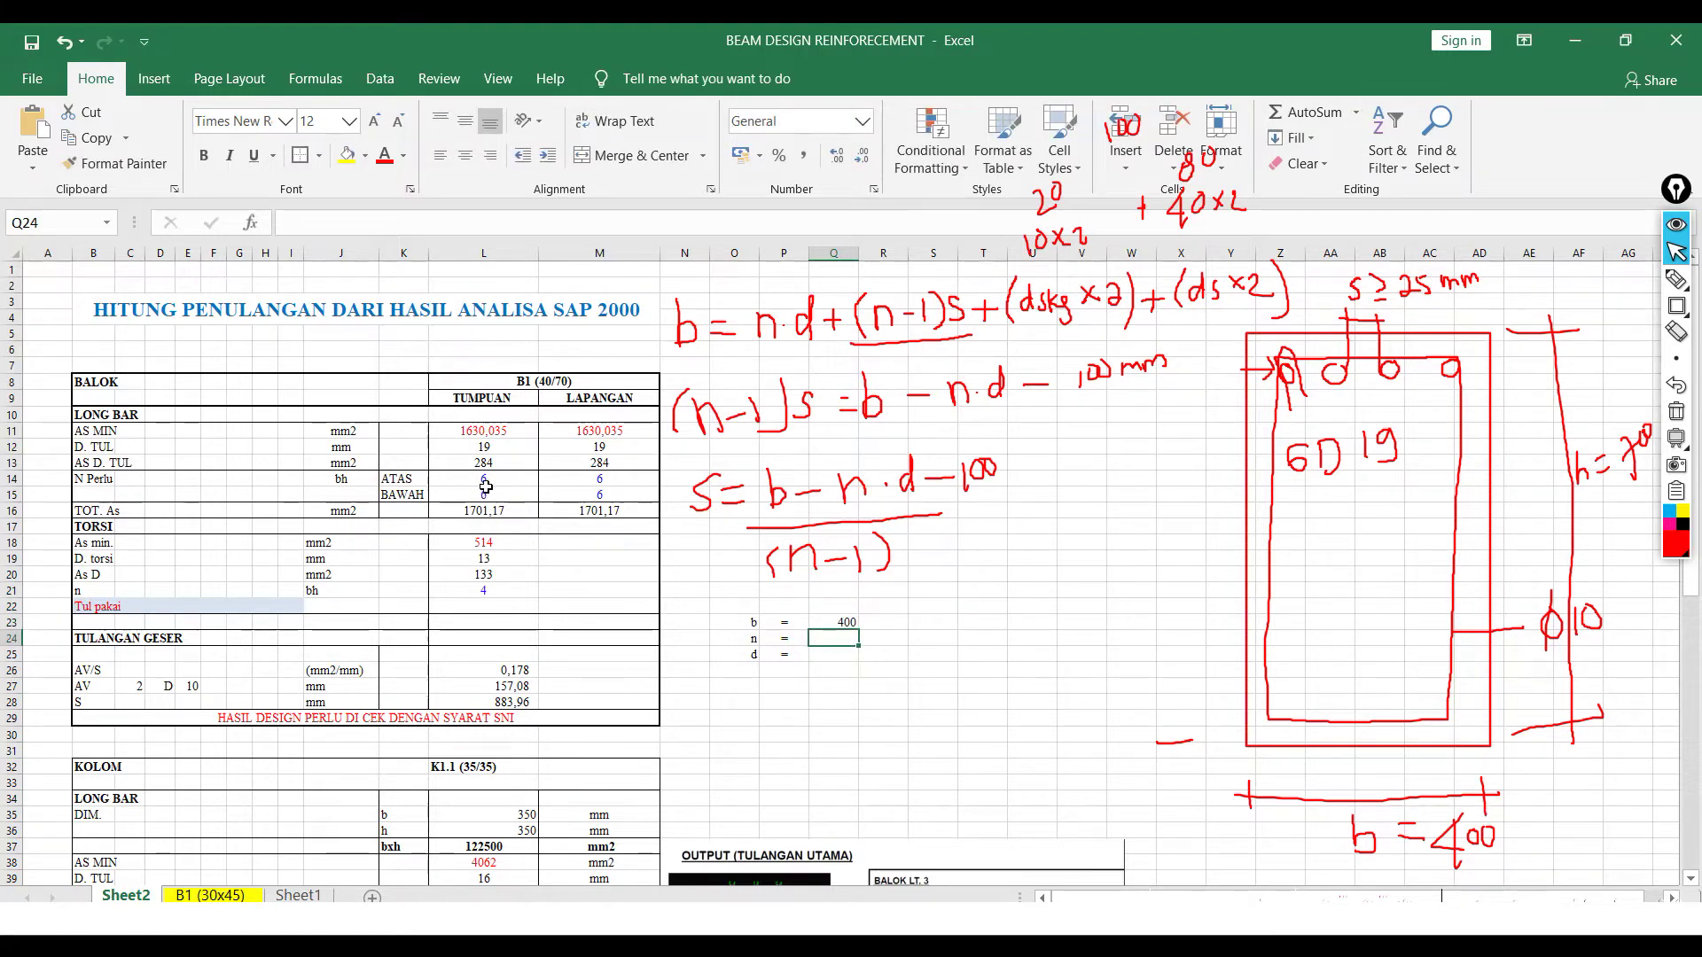
{"action": "type", "text": "6"}
{"action": "key", "text": "Return"}
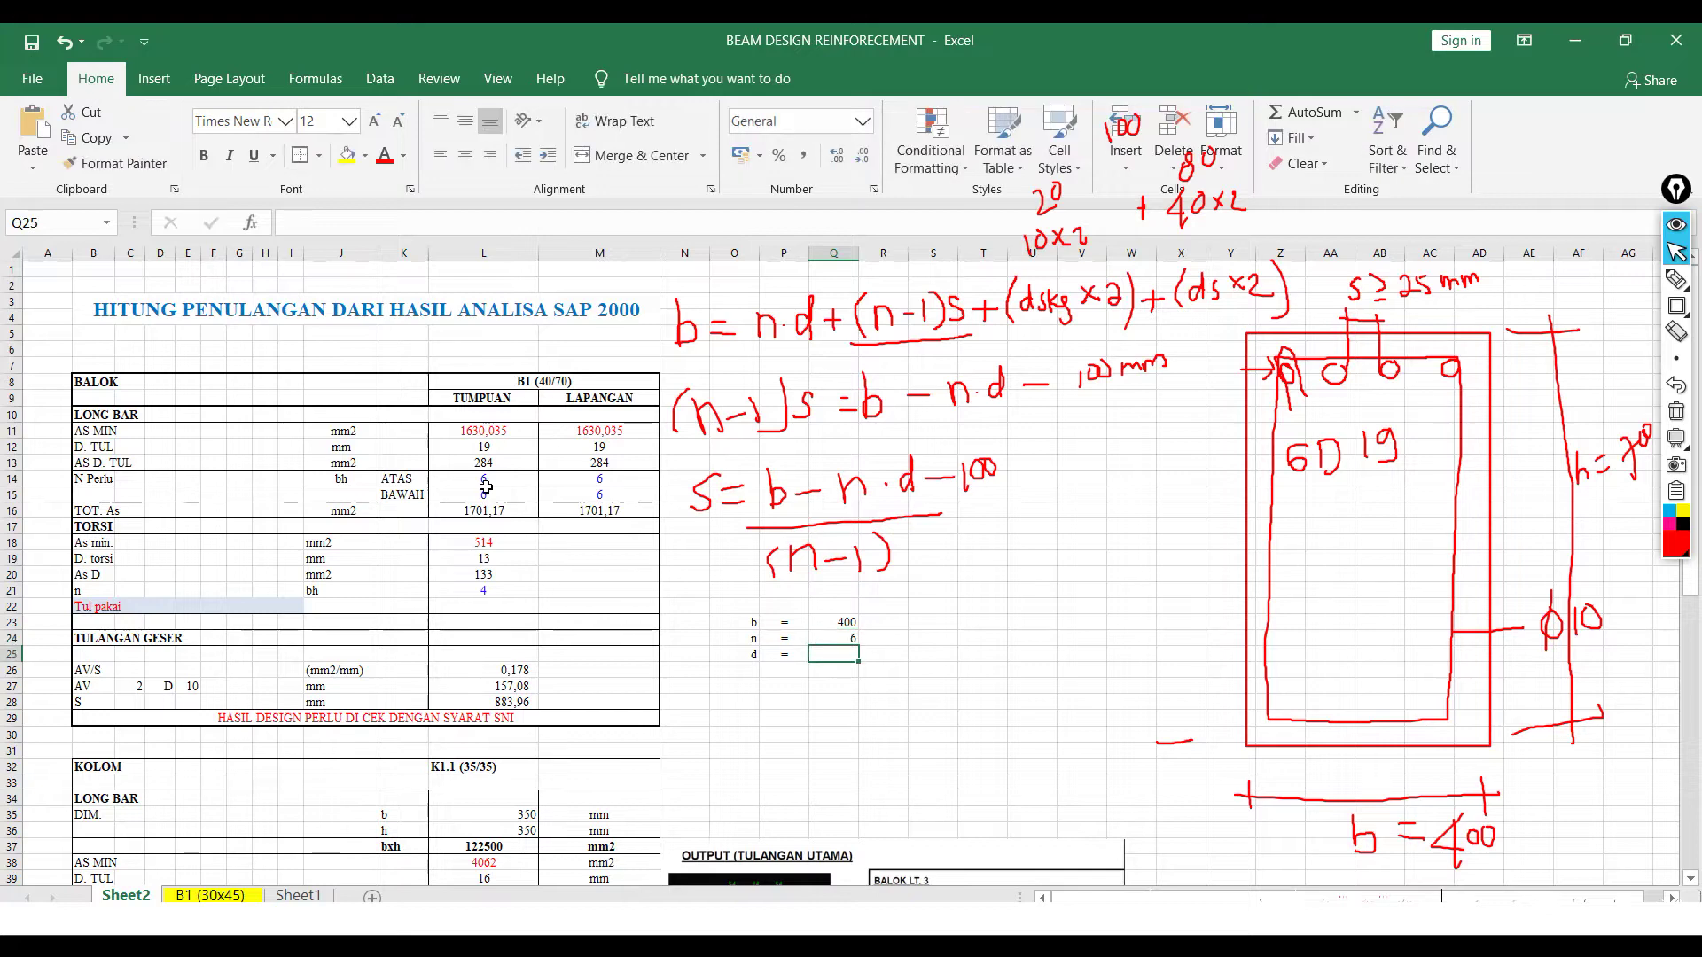
- Add the unit mm for b in R23 and buah for n in R24
{"action": "left_click", "coordinate": [875, 622]}
{"action": "type", "text": "mm"}
{"action": "key", "text": "Return"}
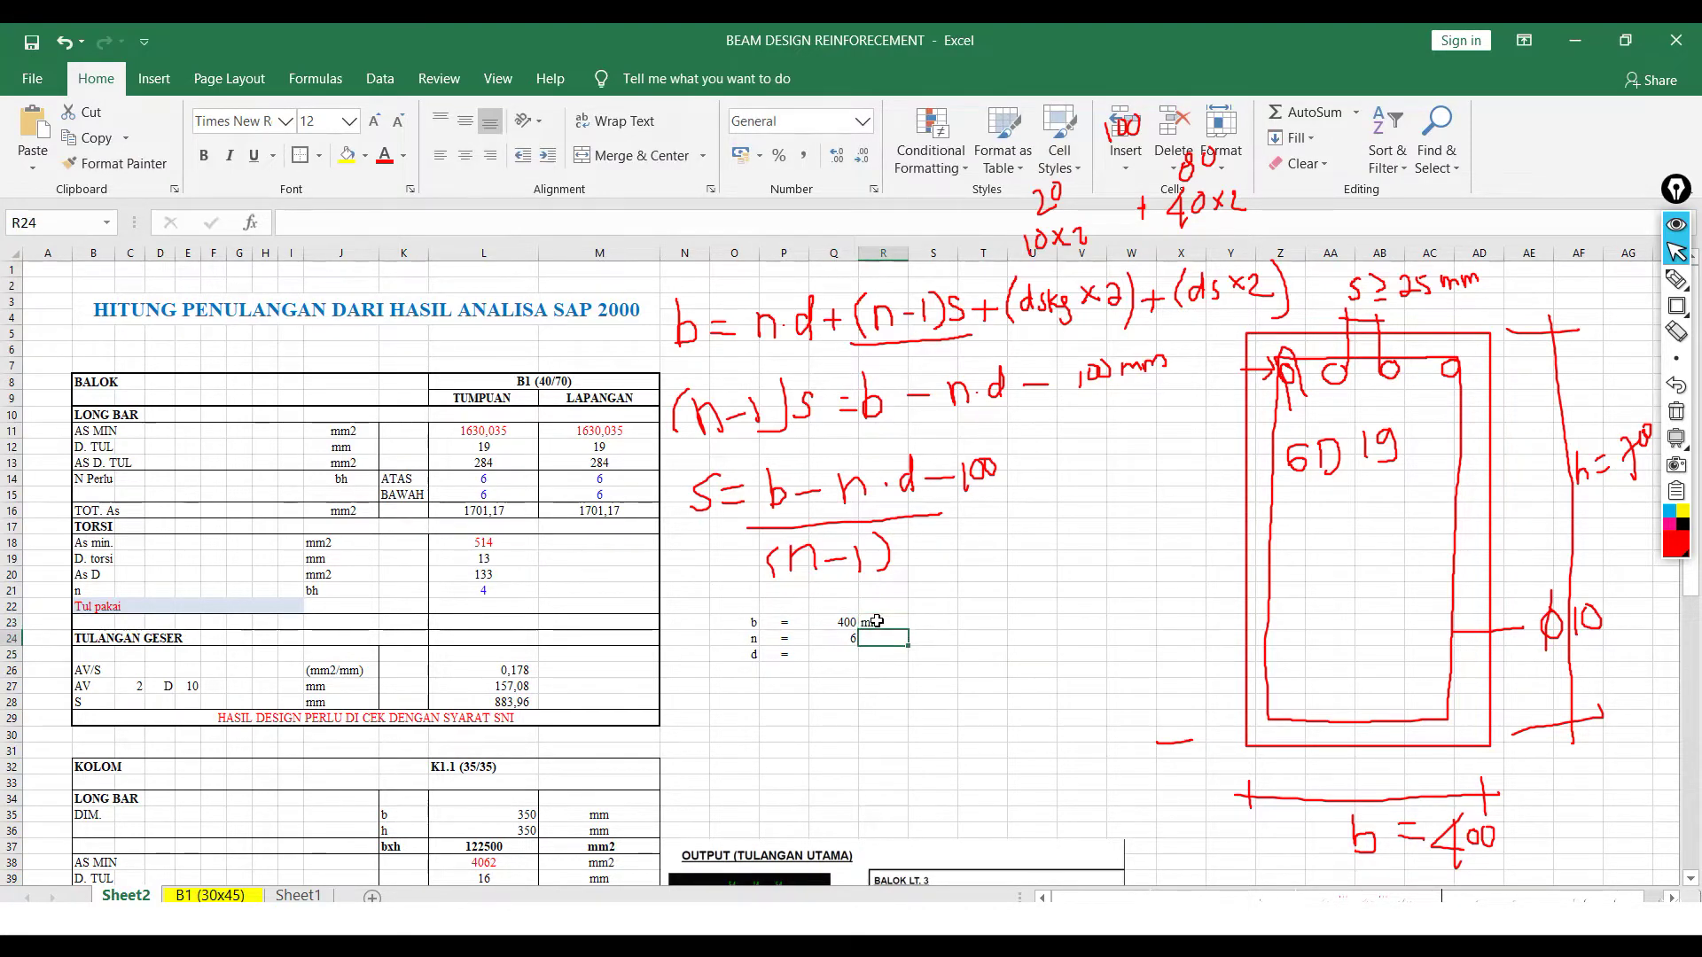
{"action": "type", "text": "bh"}
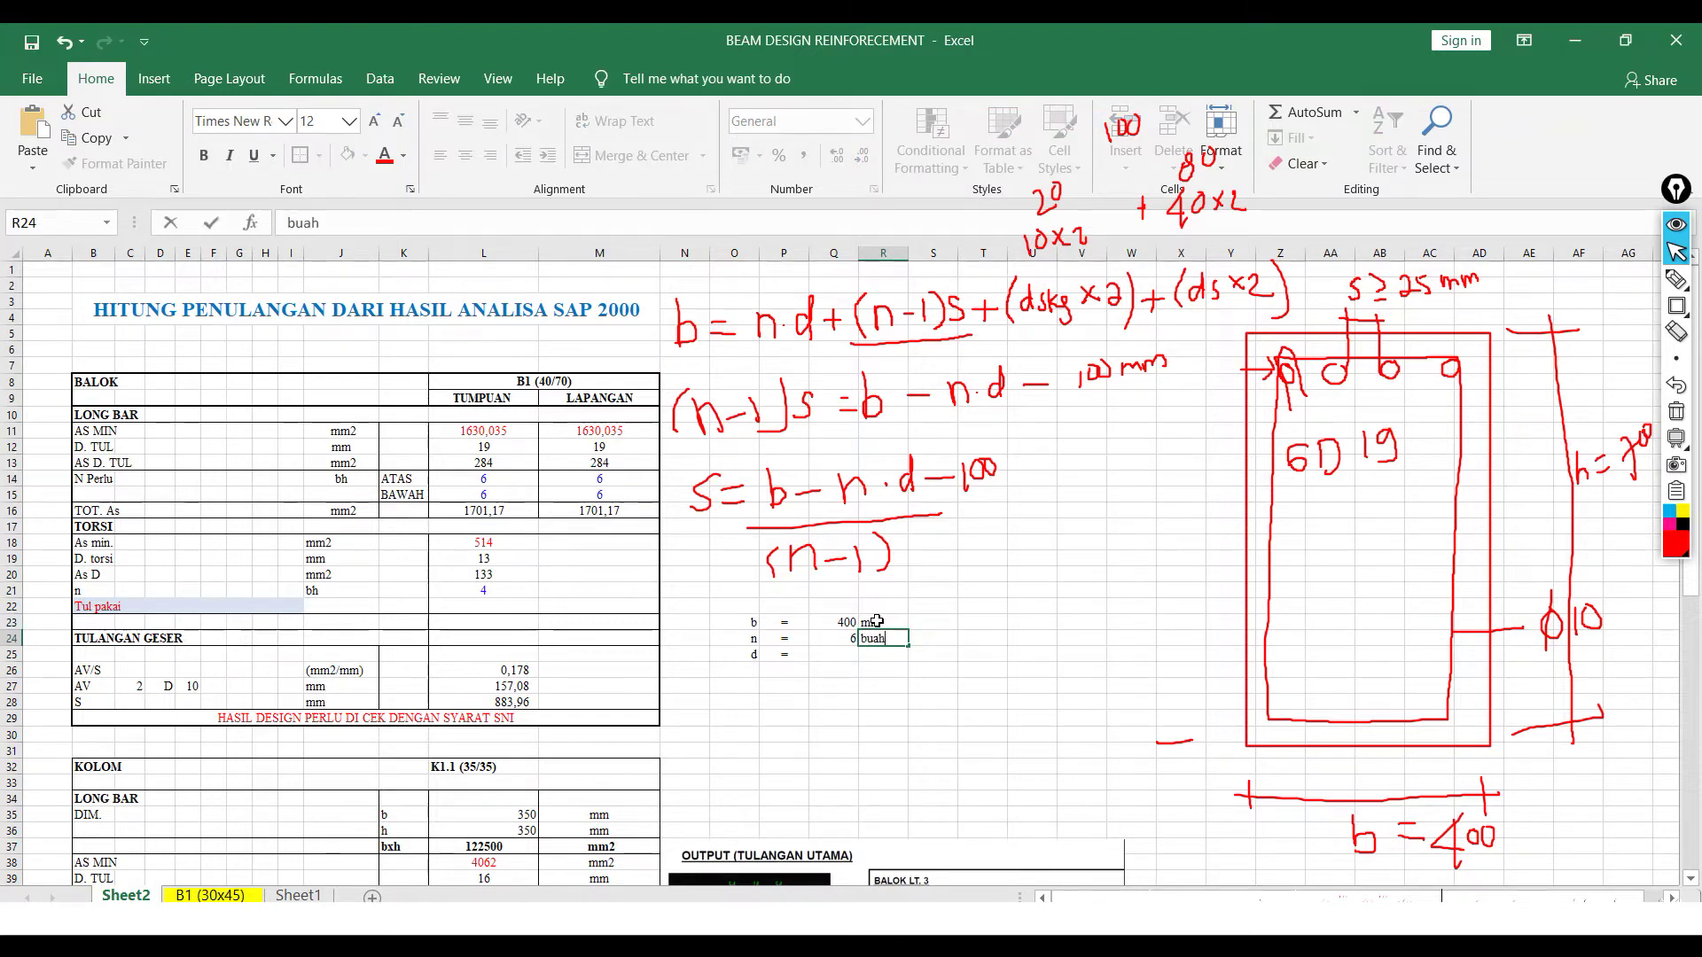
{"action": "key", "text": "Return"}
- Enter 19 as the value of d in Q25 with the unit mm in R25
{"action": "left_click", "coordinate": [851, 653]}
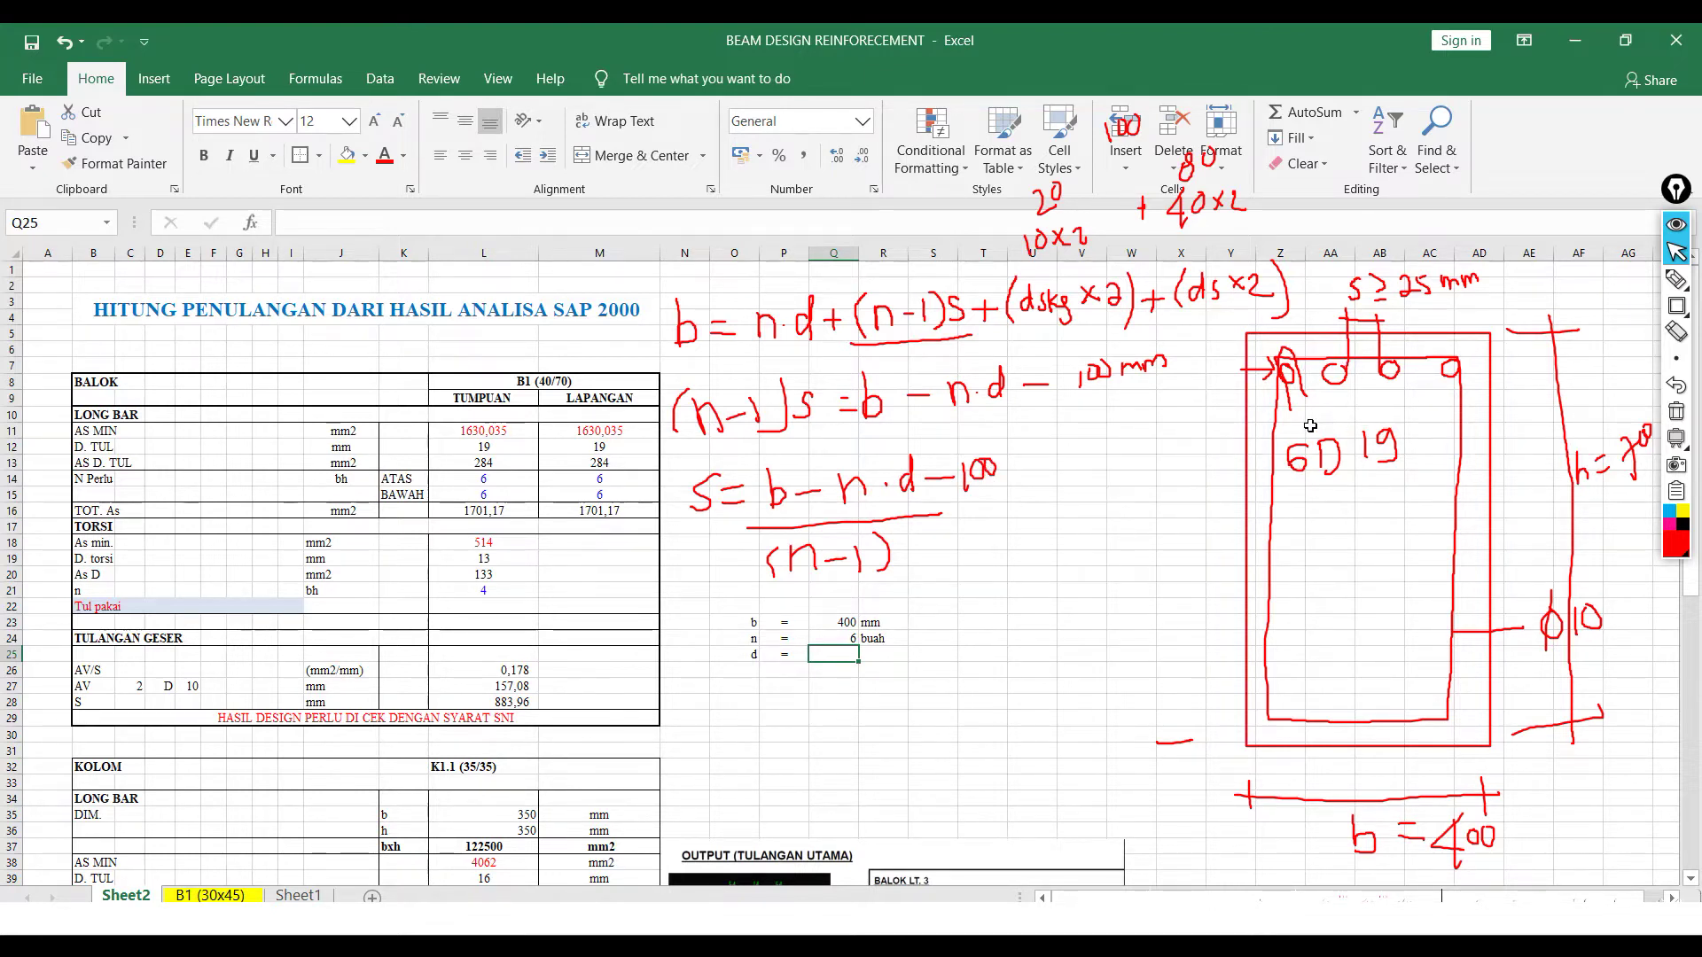
{"action": "type", "text": "1"}
{"action": "key", "text": "Right"}
{"action": "type", "text": "mm"}
{"action": "key", "text": "Return"}
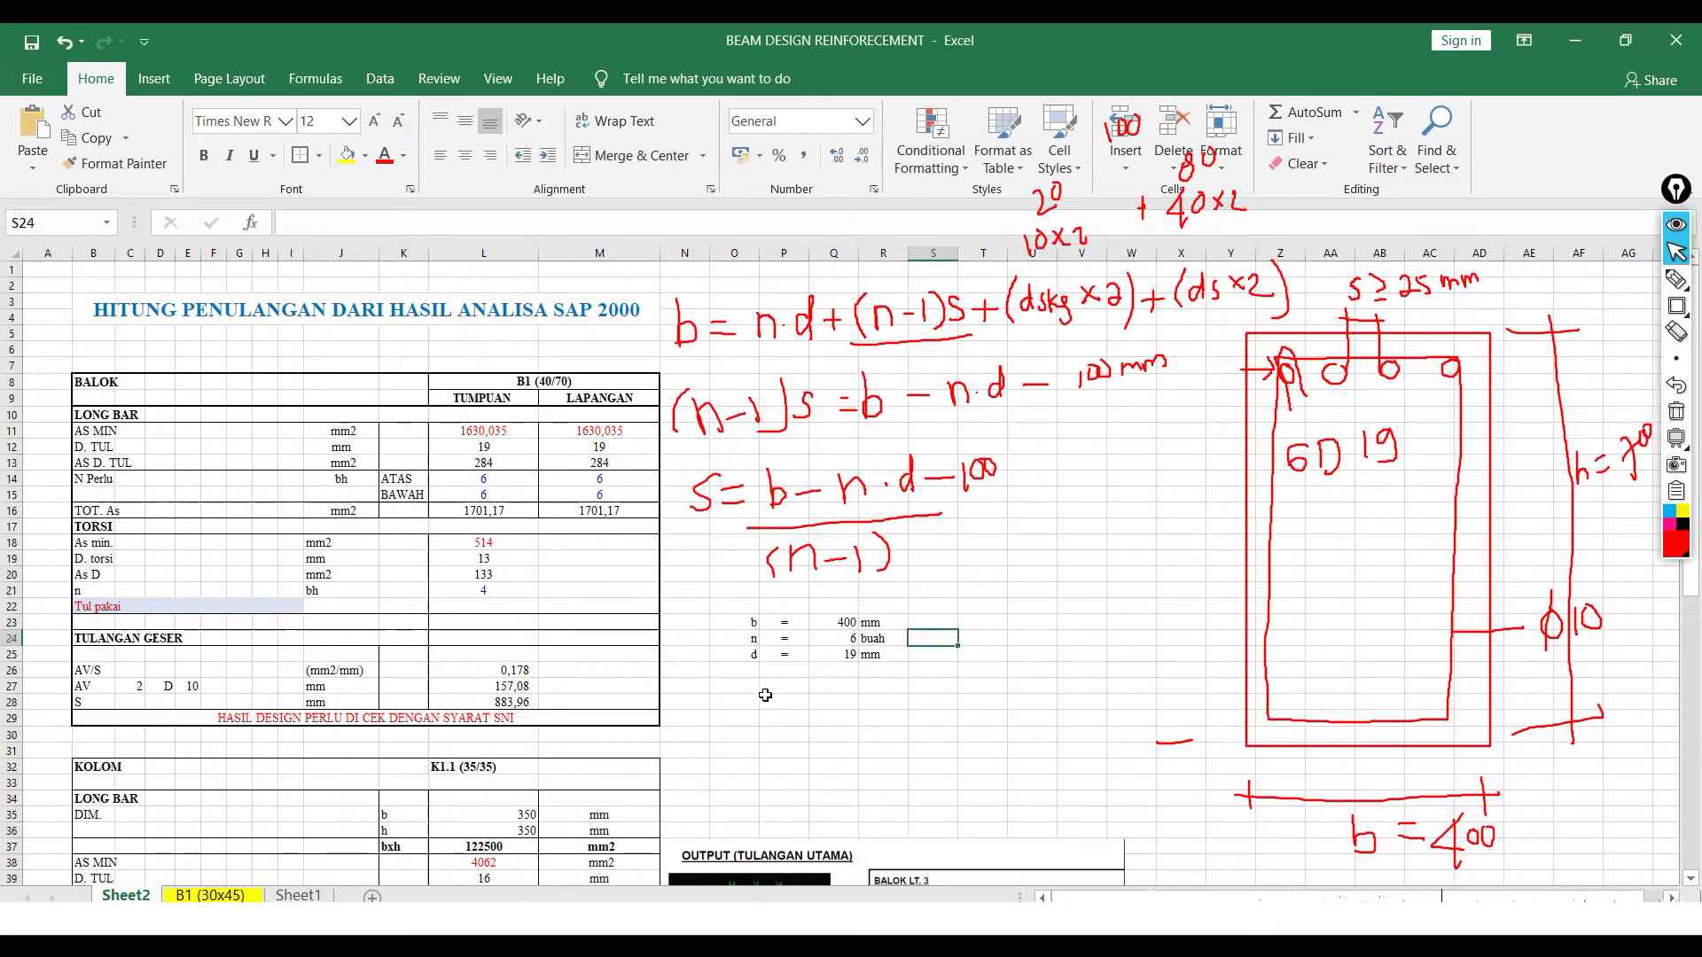
- Add an s row below d, with label s in O26 and the equals sign, value and mm unit copied from row 25
{"action": "left_click", "coordinate": [735, 684]}
{"action": "left_click", "coordinate": [735, 670]}
{"action": "type", "text": "s"}
{"action": "key", "text": "Up"}
{"action": "key", "text": "shift+Right"}
{"action": "key", "text": "shift+Right"}
{"action": "key", "text": "shift+Right"}
{"action": "left_click", "coordinate": [124, 164]}
{"action": "left_click_drag", "start_coordinate": [735, 671], "coordinate": [883, 671]}
{"action": "left_click", "coordinate": [783, 671]}
{"action": "left_click_drag", "start_coordinate": [784, 655], "coordinate": [882, 655]}
{"action": "left_click_drag", "start_coordinate": [908, 662], "coordinate": [908, 675]}
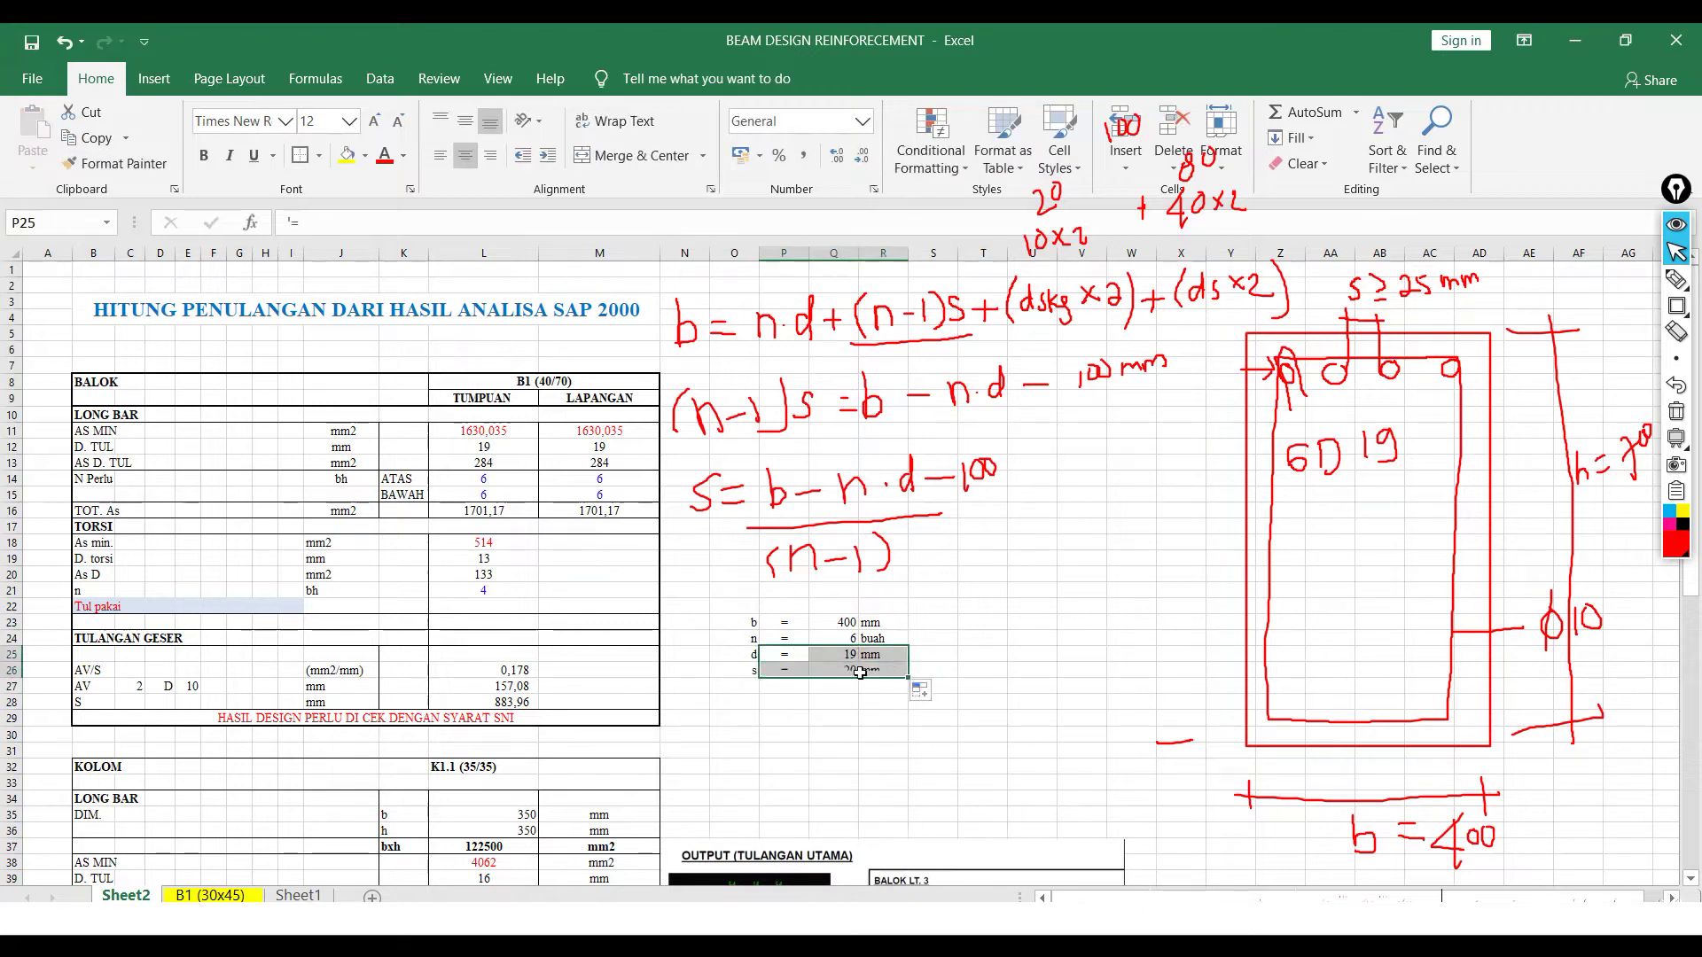
- Enter the bar spacing formula =(Q23-Q24*Q25-100)/(Q24-1) in cell Q26
{"action": "left_click", "coordinate": [833, 671]}
{"action": "type", "text": "=("}
{"action": "left_click", "coordinate": [846, 622]}
{"action": "type", "text": "-"}
{"action": "left_click", "coordinate": [847, 638]}
{"action": "type", "text": "*"}
{"action": "left_click", "coordinate": [846, 654]}
{"action": "type", "text": "-100)/("}
{"action": "left_click", "coordinate": [837, 639]}
{"action": "type", "text": "-1)"}
{"action": "key", "text": "Return"}
{"action": "left_click", "coordinate": [837, 671]}
{"action": "key", "text": "Down"}
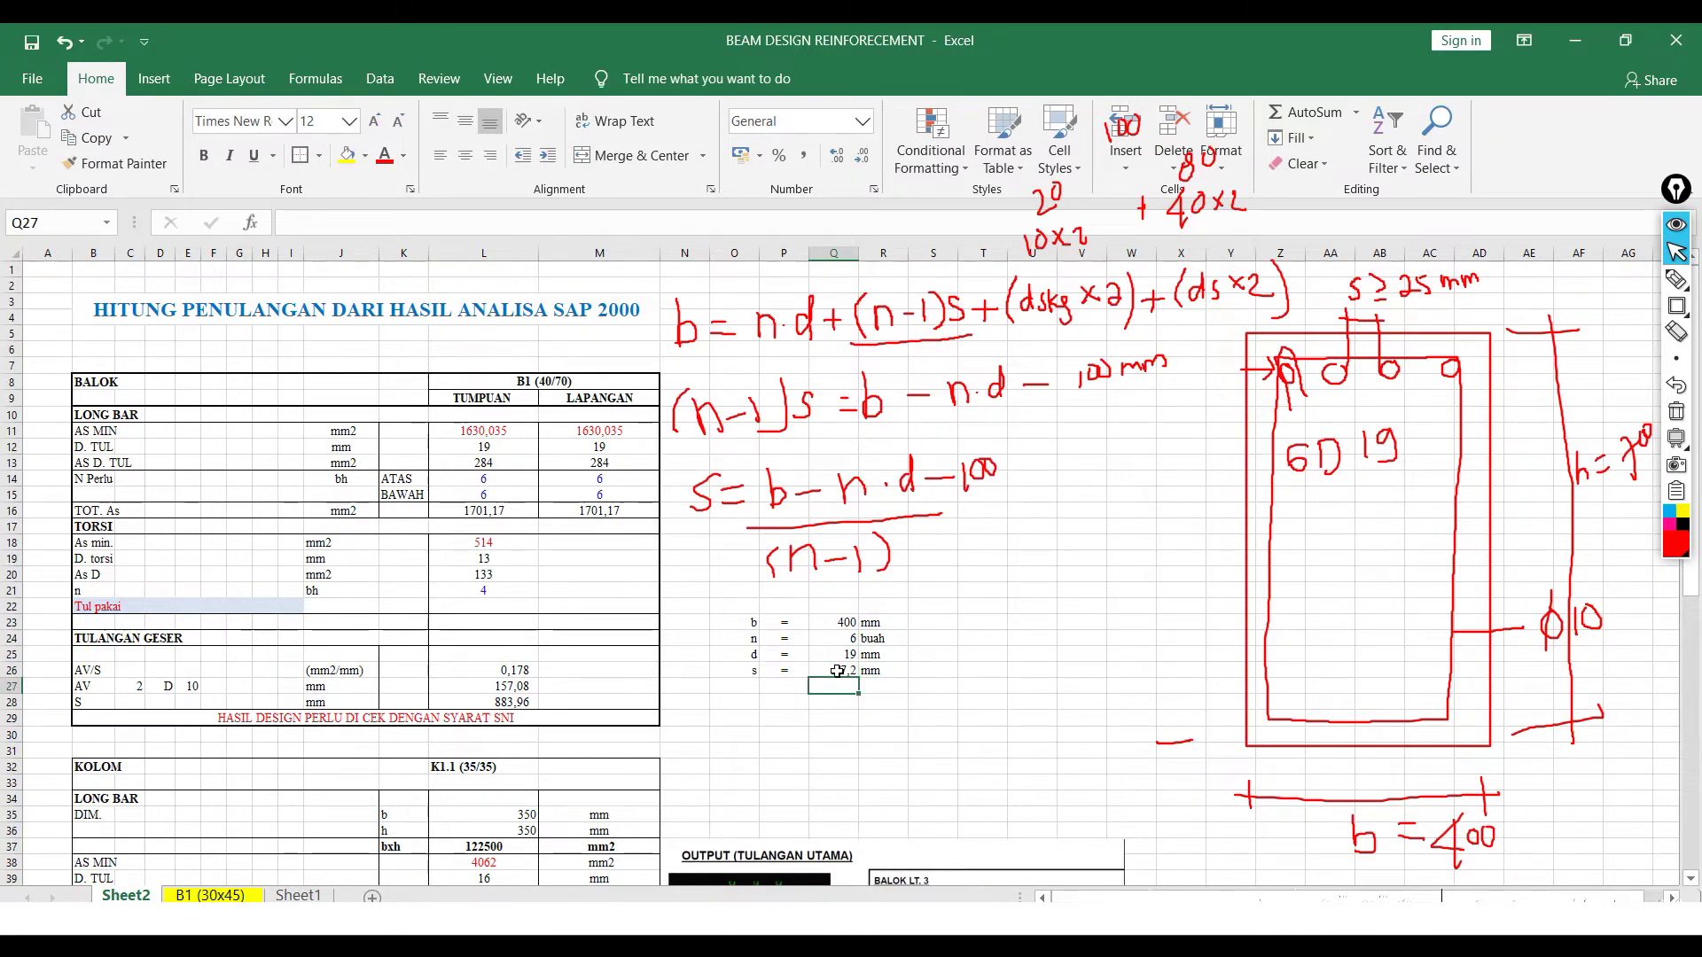
{"action": "key", "text": "Up"}
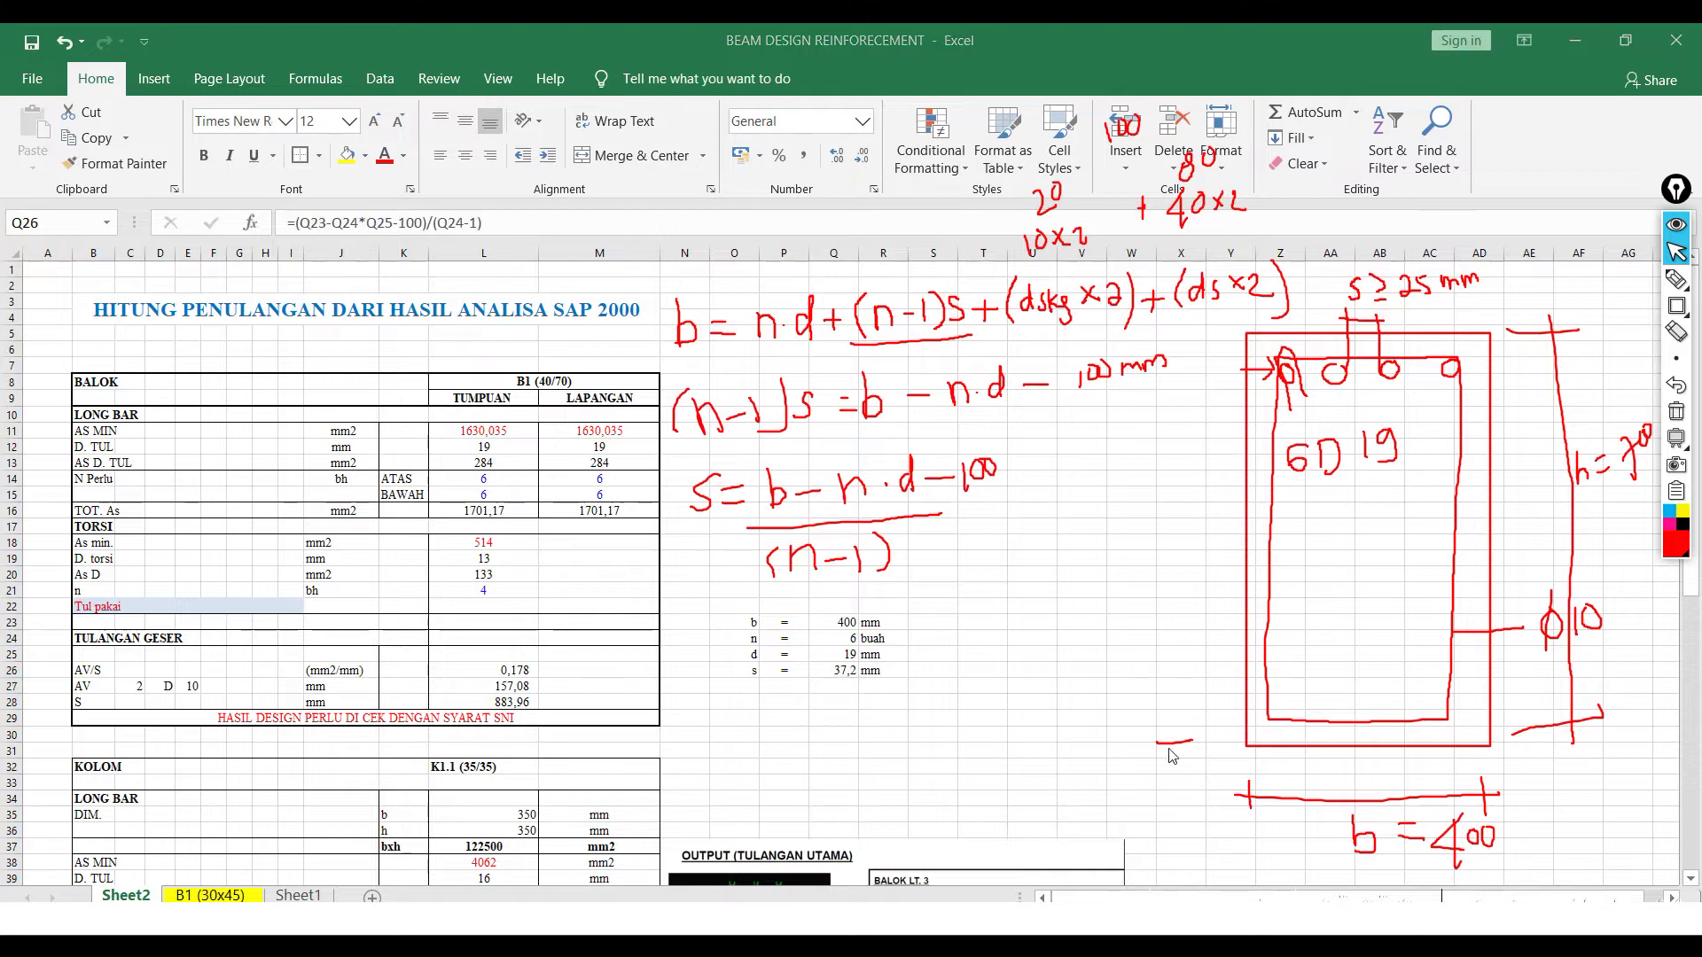
{"action": "left_click", "coordinate": [847, 672]}
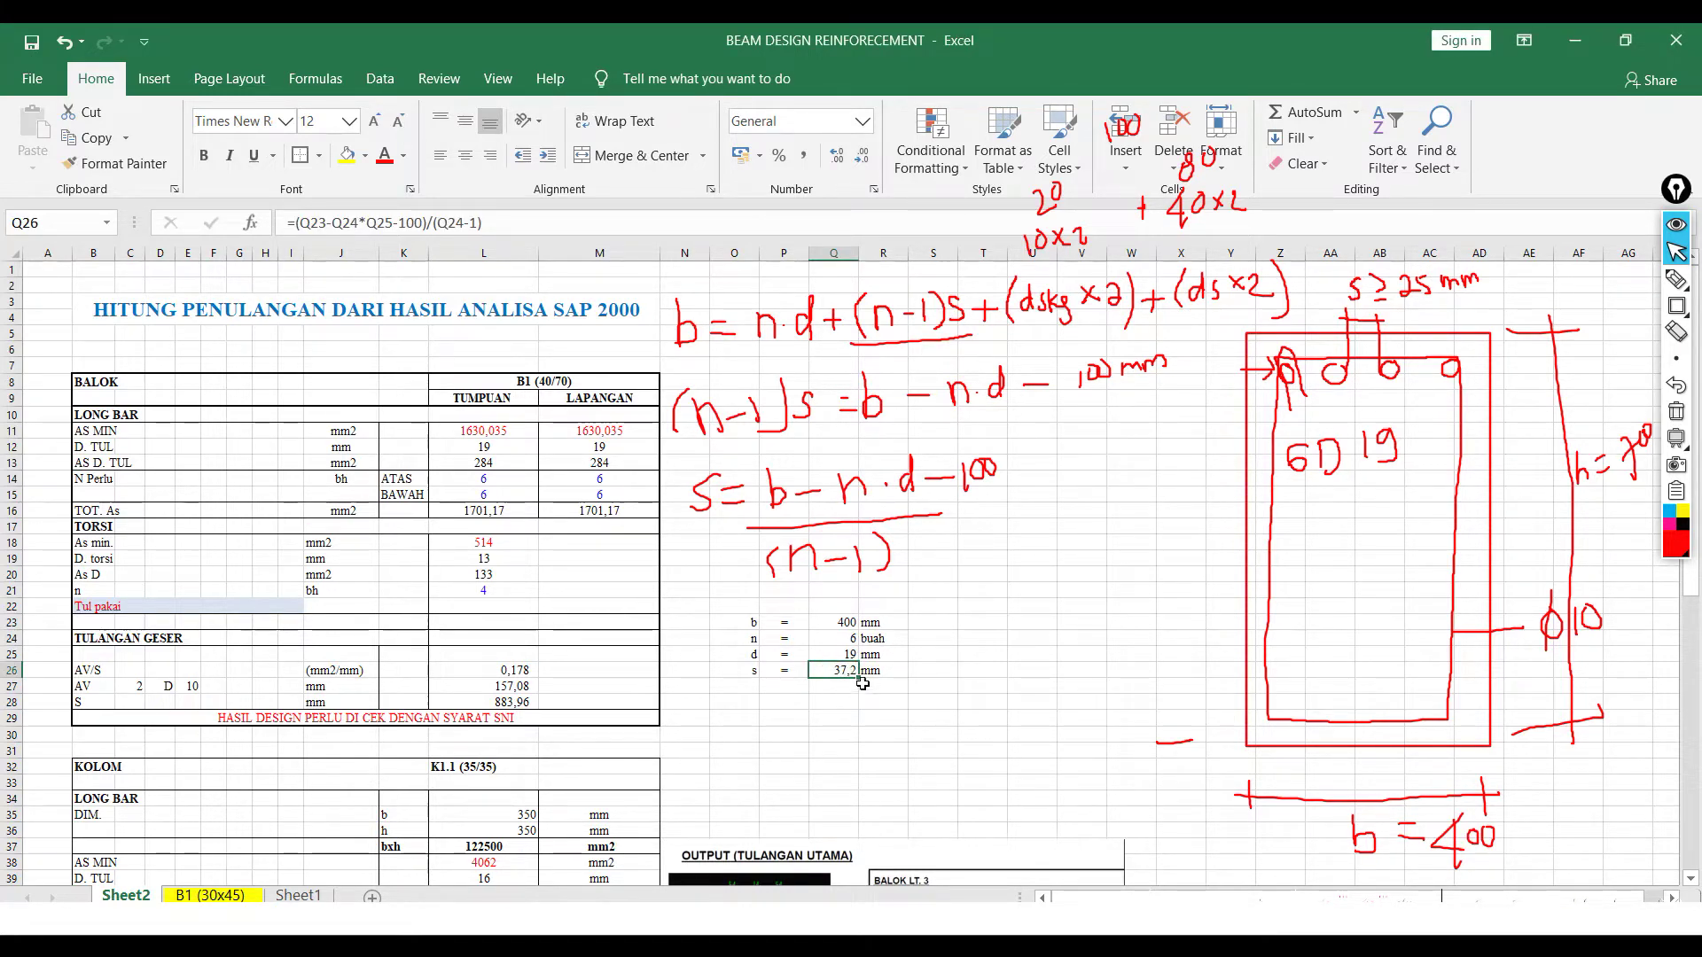
- Enter the minimum spacing comparison beside s in row 26: > in S26, 25 in T26 and mm in U26
{"action": "left_click", "coordinate": [1675, 280]}
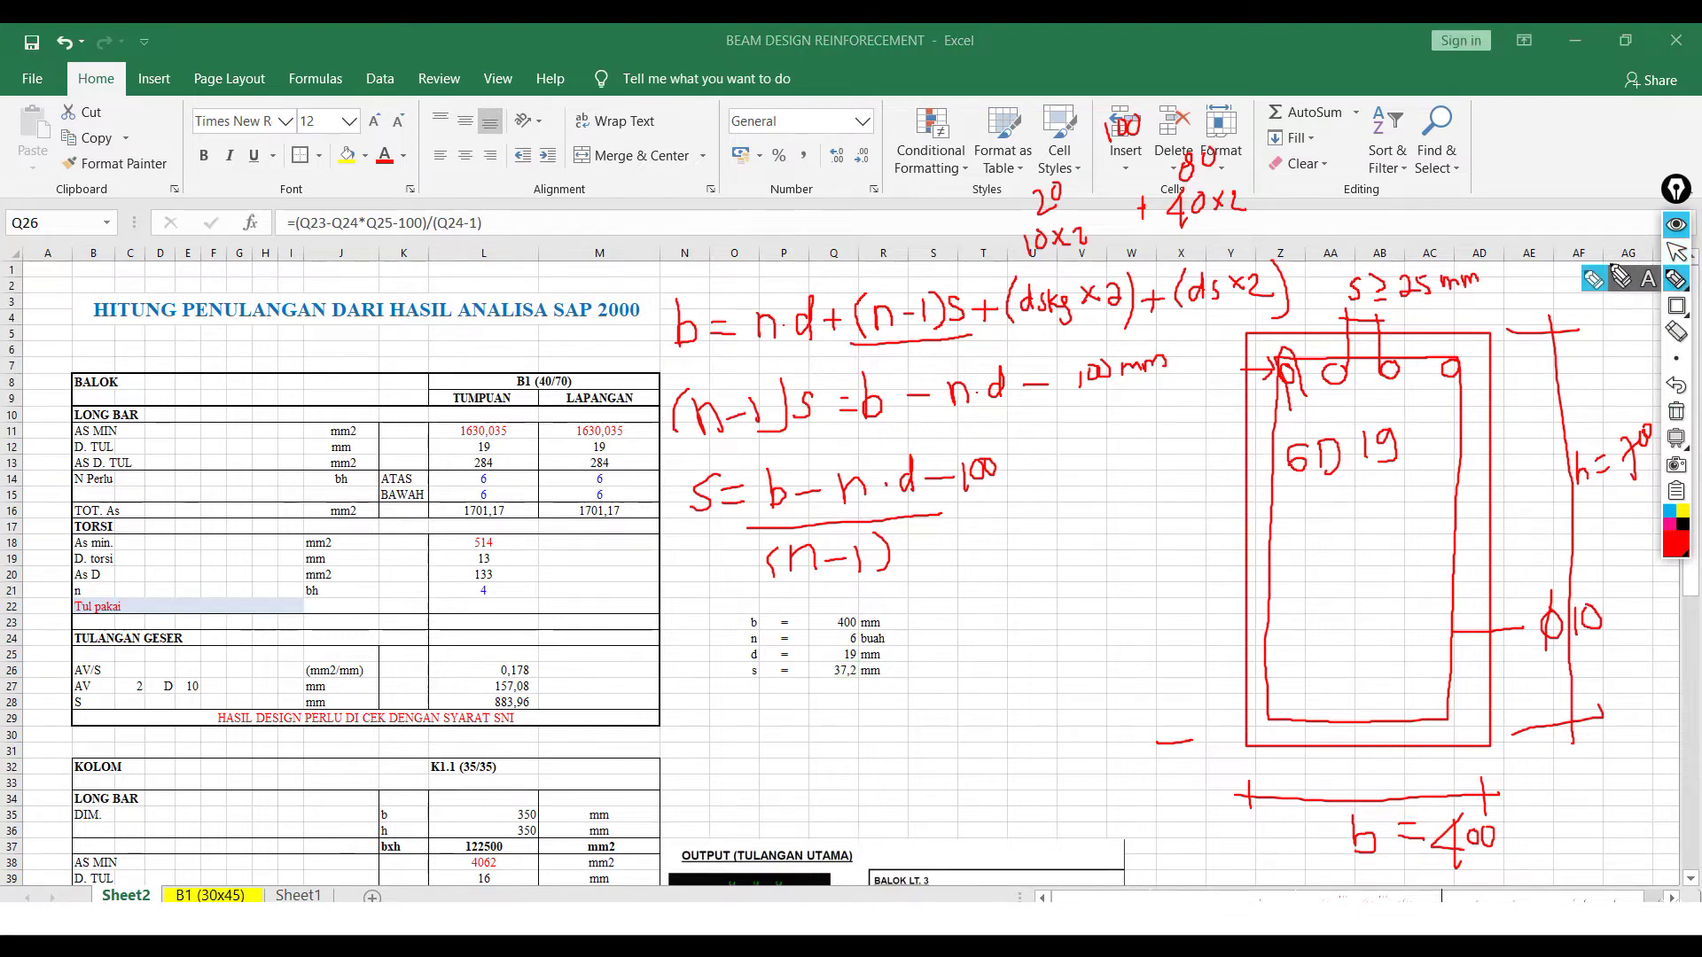
{"action": "left_click", "coordinate": [1675, 252]}
{"action": "left_click", "coordinate": [922, 666]}
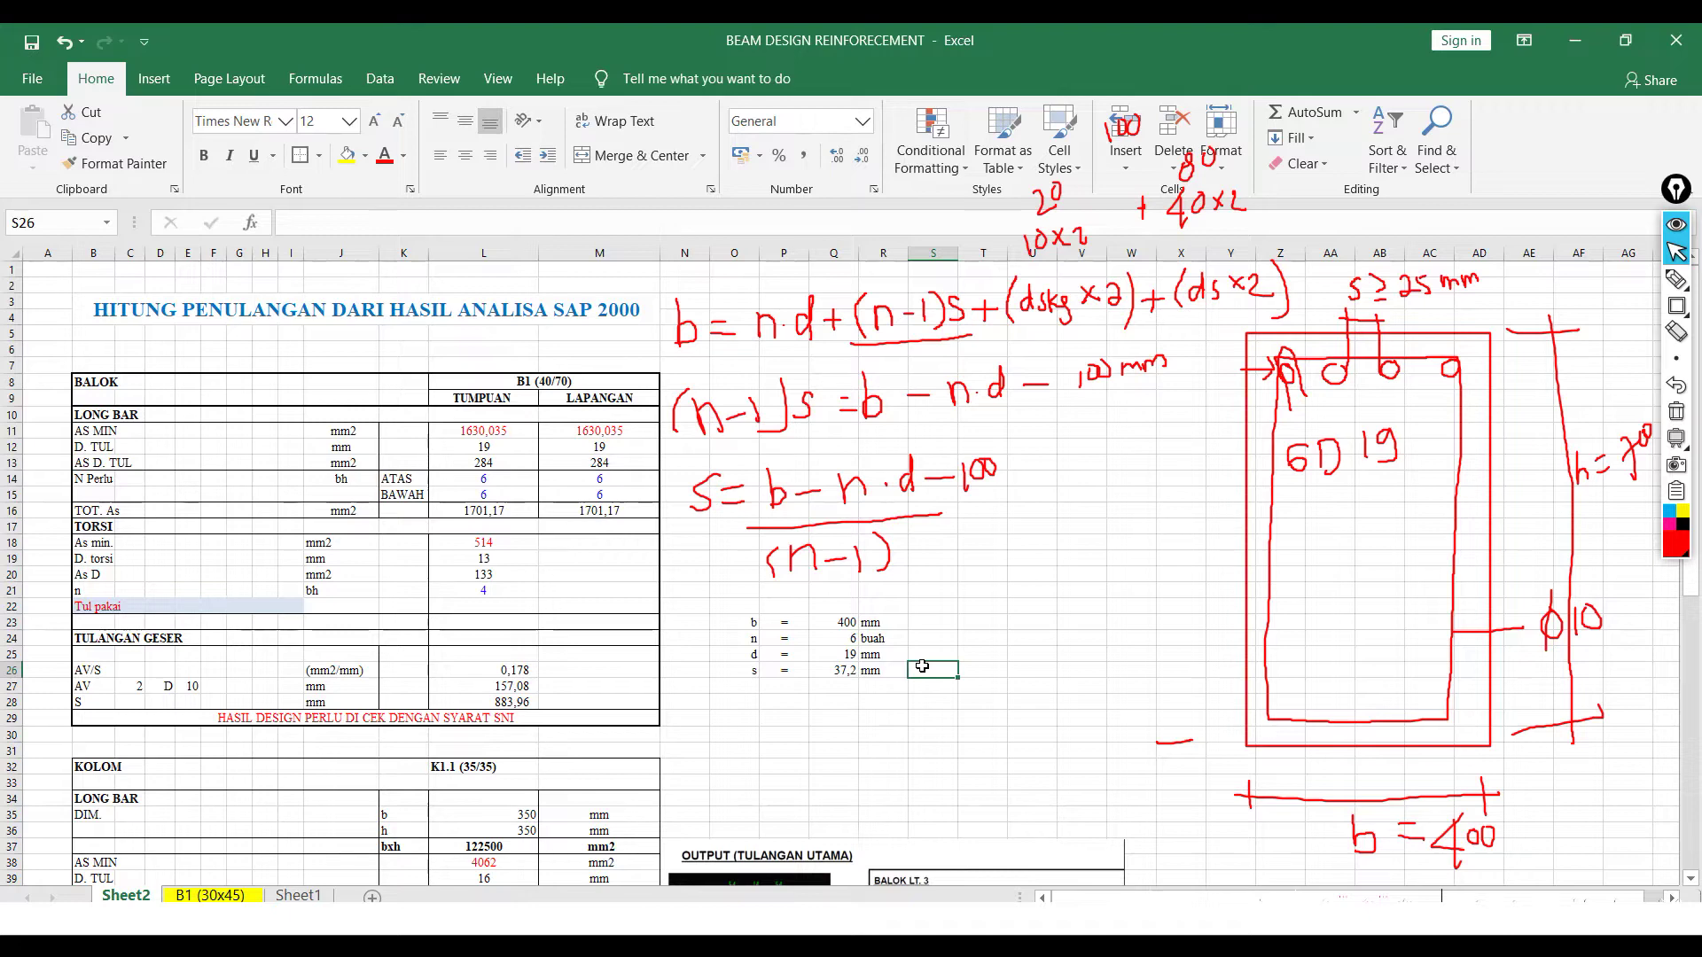
{"action": "type", "text": ">"}
{"action": "key", "text": "Tab"}
{"action": "type", "text": "25"}
{"action": "key", "text": "Tab"}
{"action": "type", "text": "mm"}
{"action": "key", "text": "Return"}
{"action": "key", "text": "Up"}
{"action": "key", "text": "Right"}
{"action": "key", "text": "Right"}
{"action": "key", "text": "Right"}
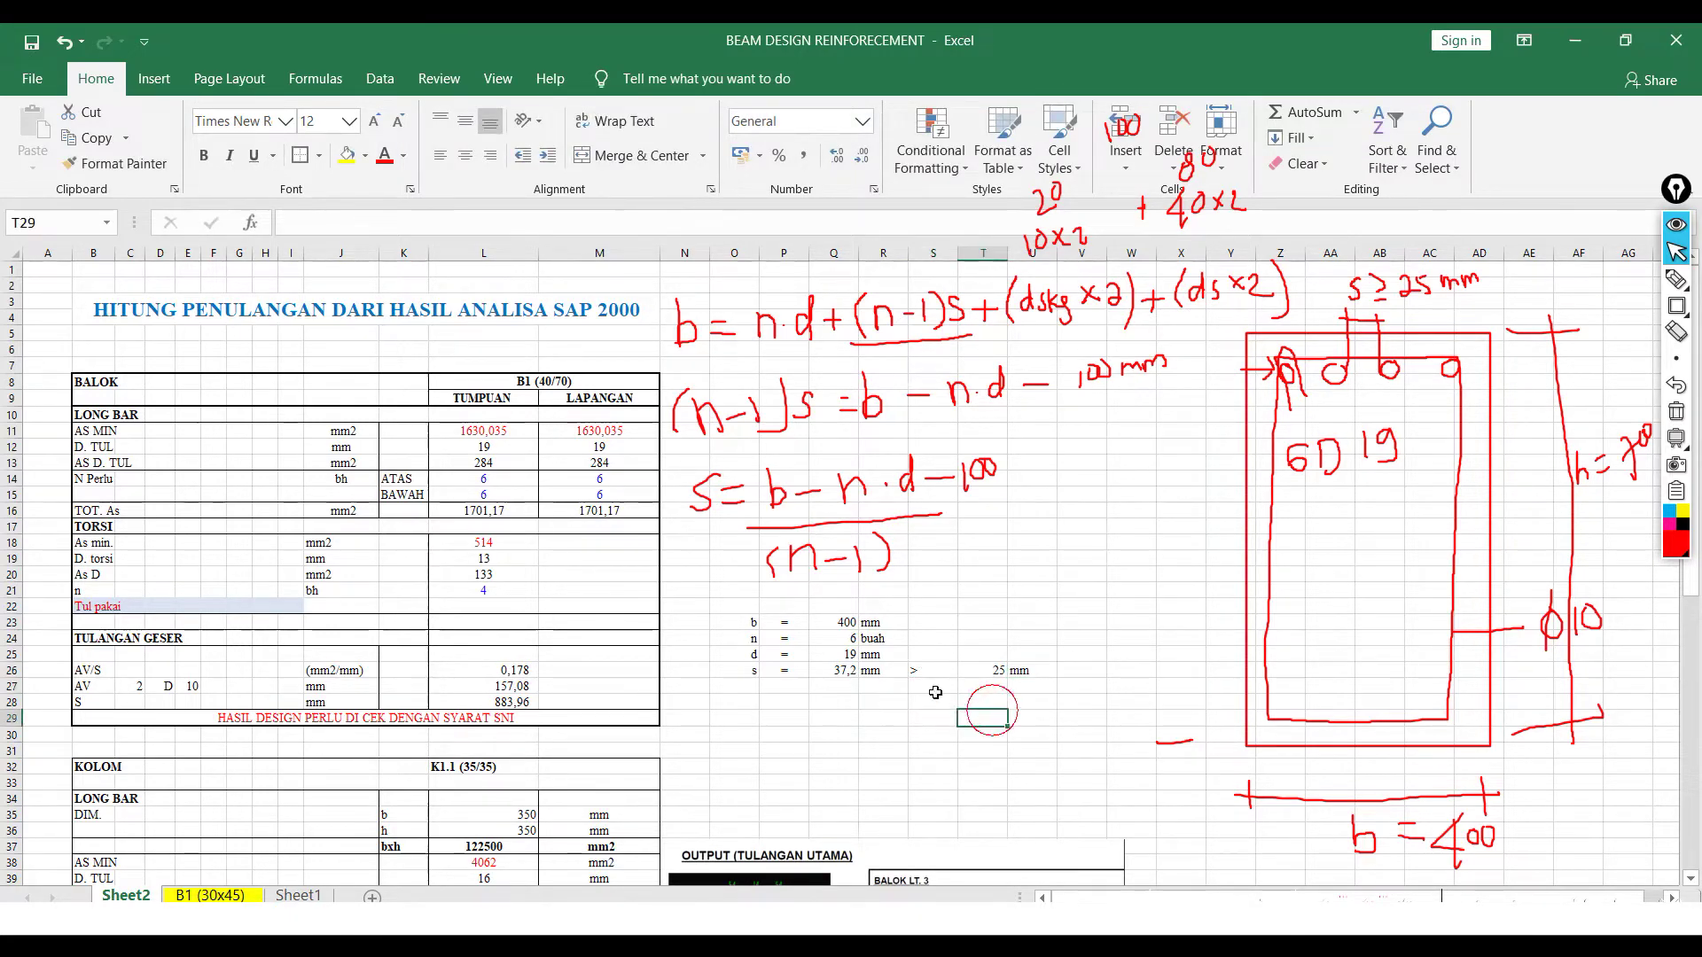
- Erase the spacing marks and upper bar circles on the beam sketch and redraw the upper layer with six bars
{"action": "left_click", "coordinate": [1676, 279]}
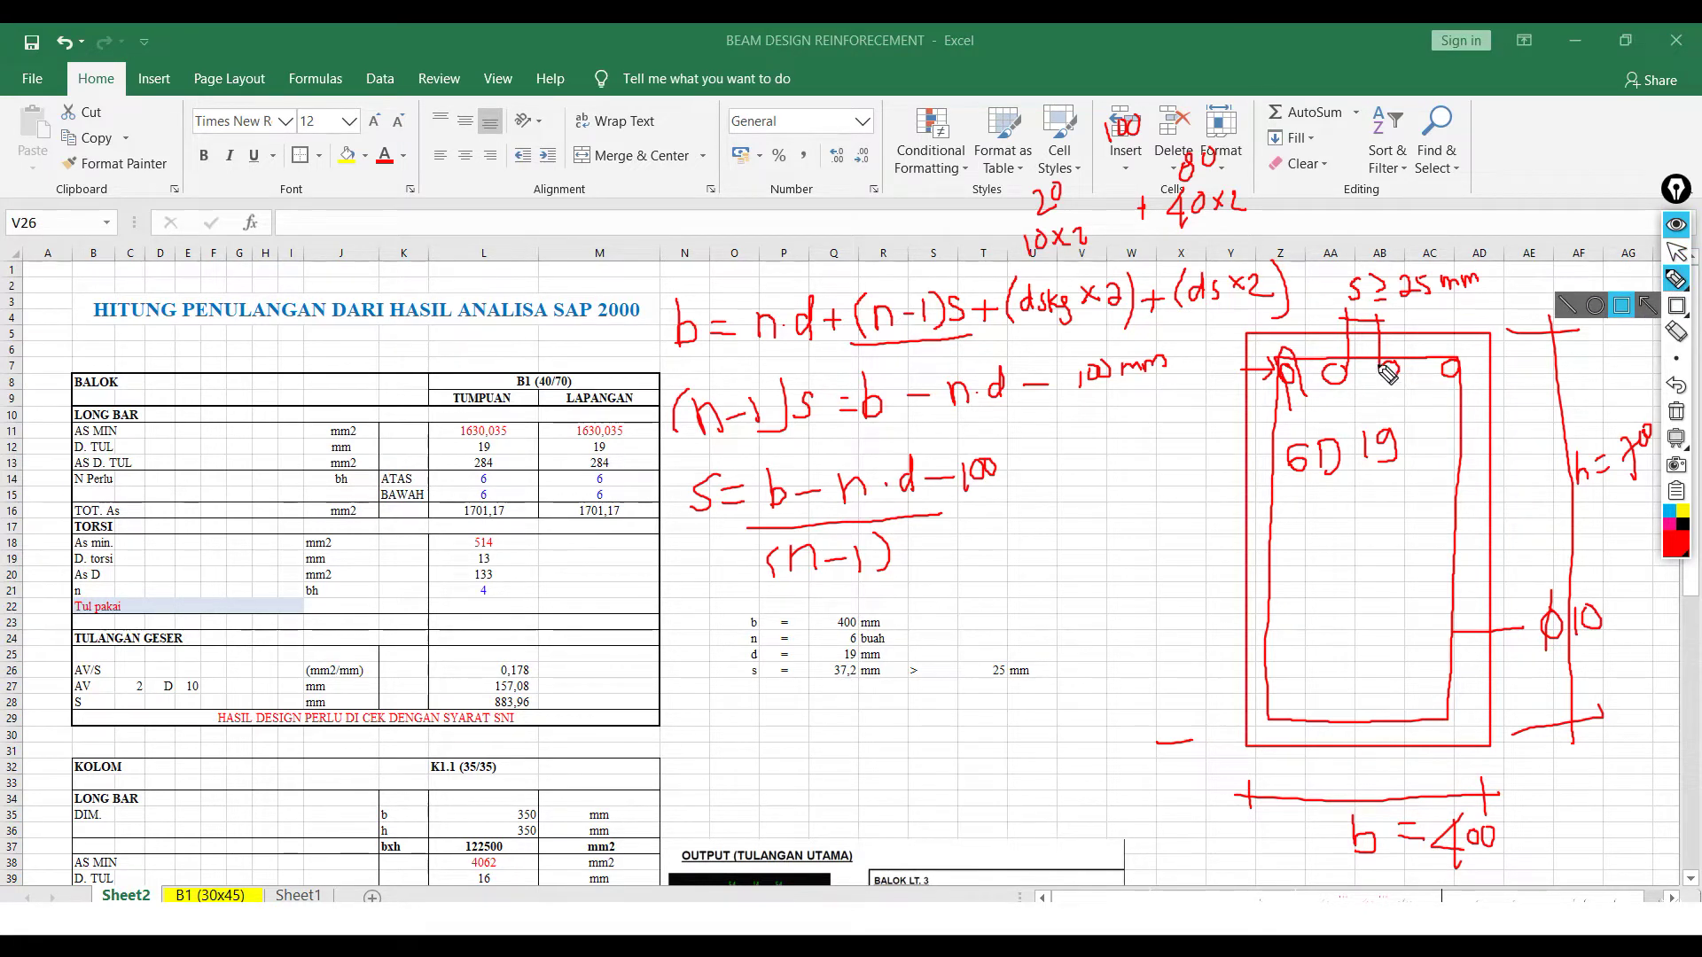
{"action": "left_click", "coordinate": [1683, 344]}
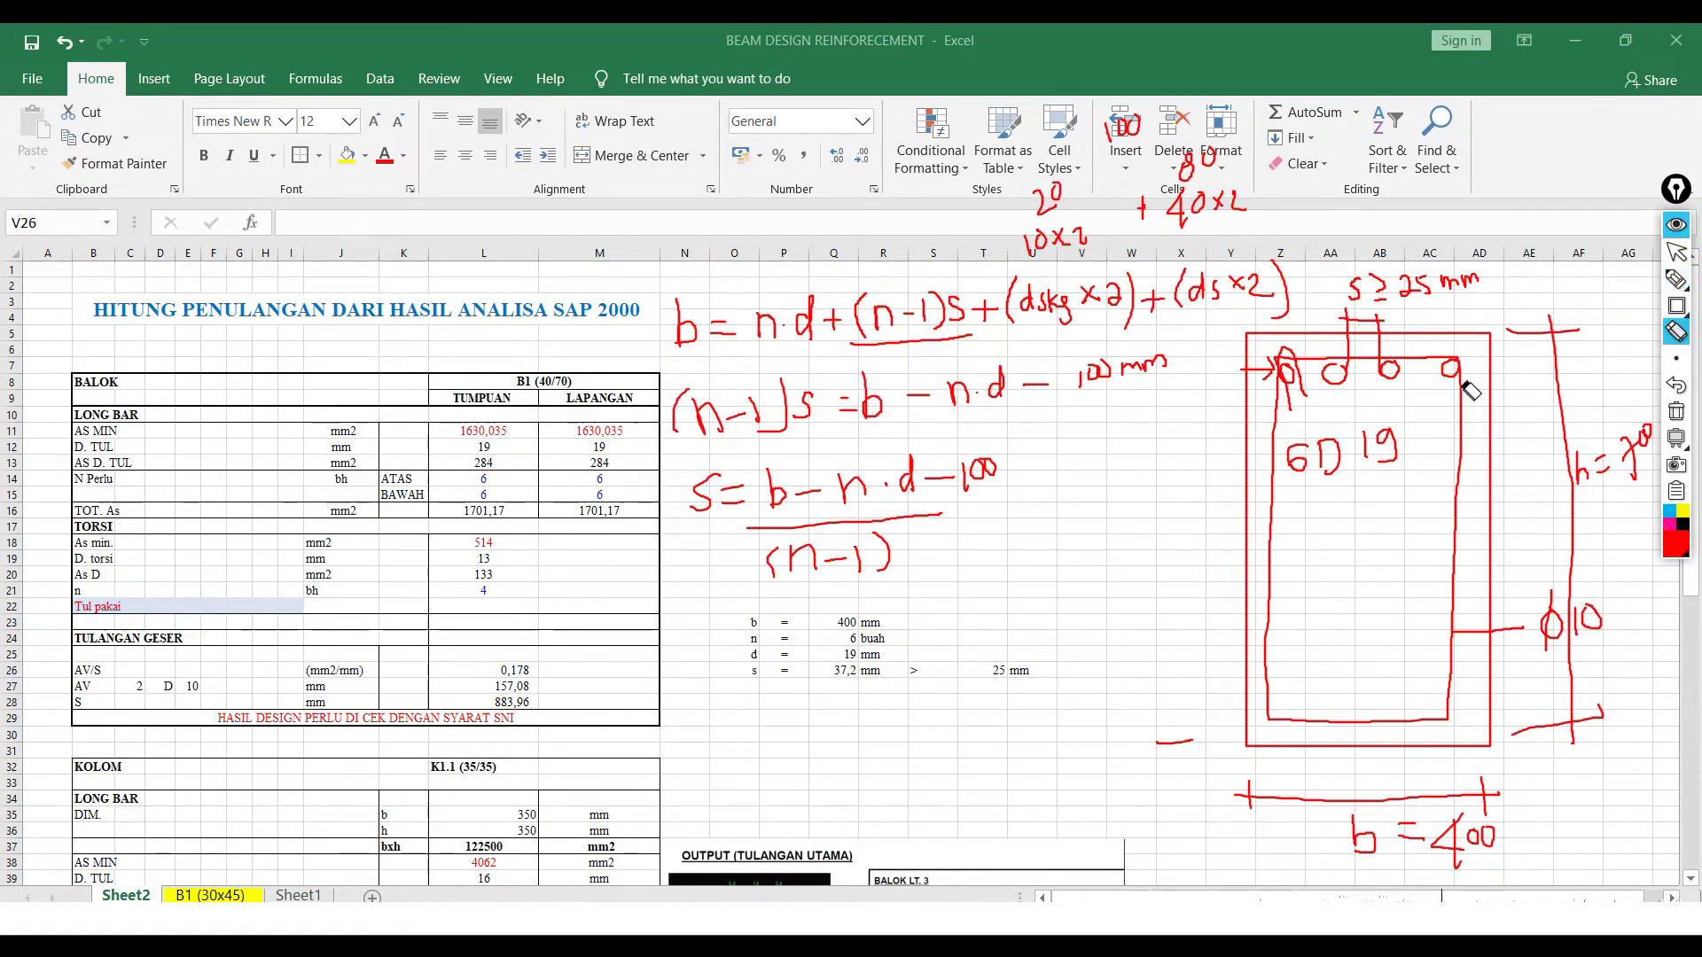
{"action": "left_click", "coordinate": [1450, 369]}
{"action": "left_click_drag", "start_coordinate": [1389, 370], "coordinate": [1369, 323]}
{"action": "left_click", "coordinate": [1329, 334]}
{"action": "left_click_drag", "start_coordinate": [1246, 333], "coordinate": [1490, 745]}
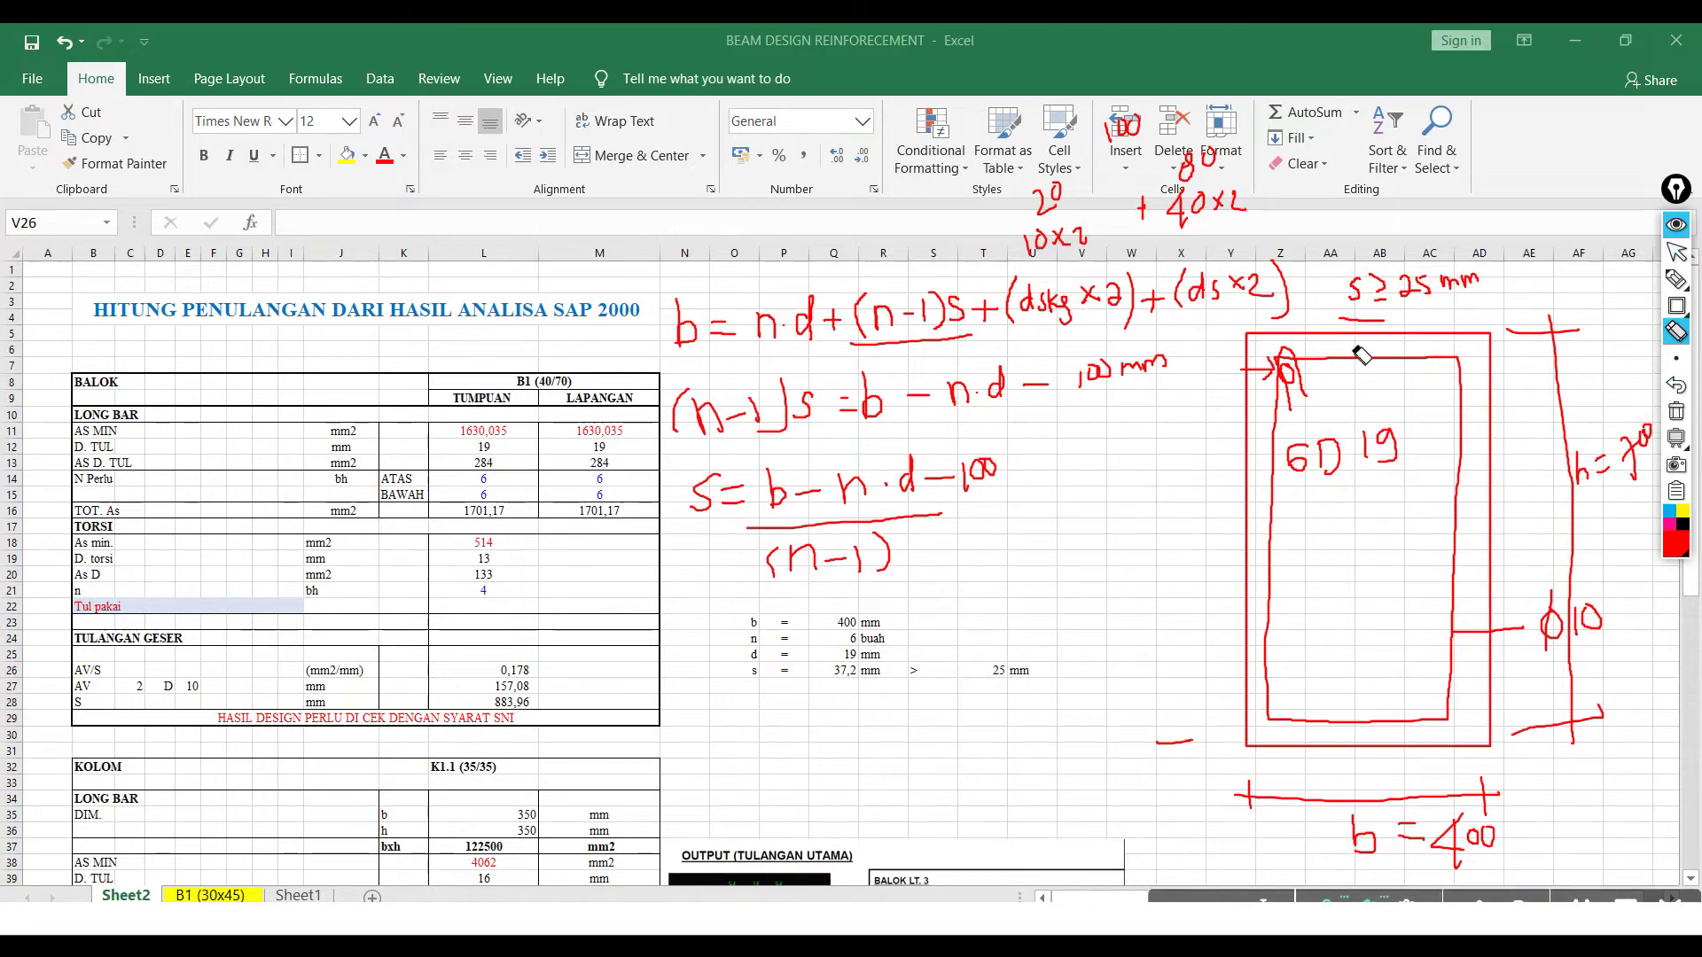
{"action": "mouse_move", "coordinate": [1362, 388]}
{"action": "left_mouse_down"}
{"action": "mouse_move", "coordinate": [1463, 368]}
{"action": "mouse_move", "coordinate": [1430, 372]}
{"action": "left_mouse_up"}
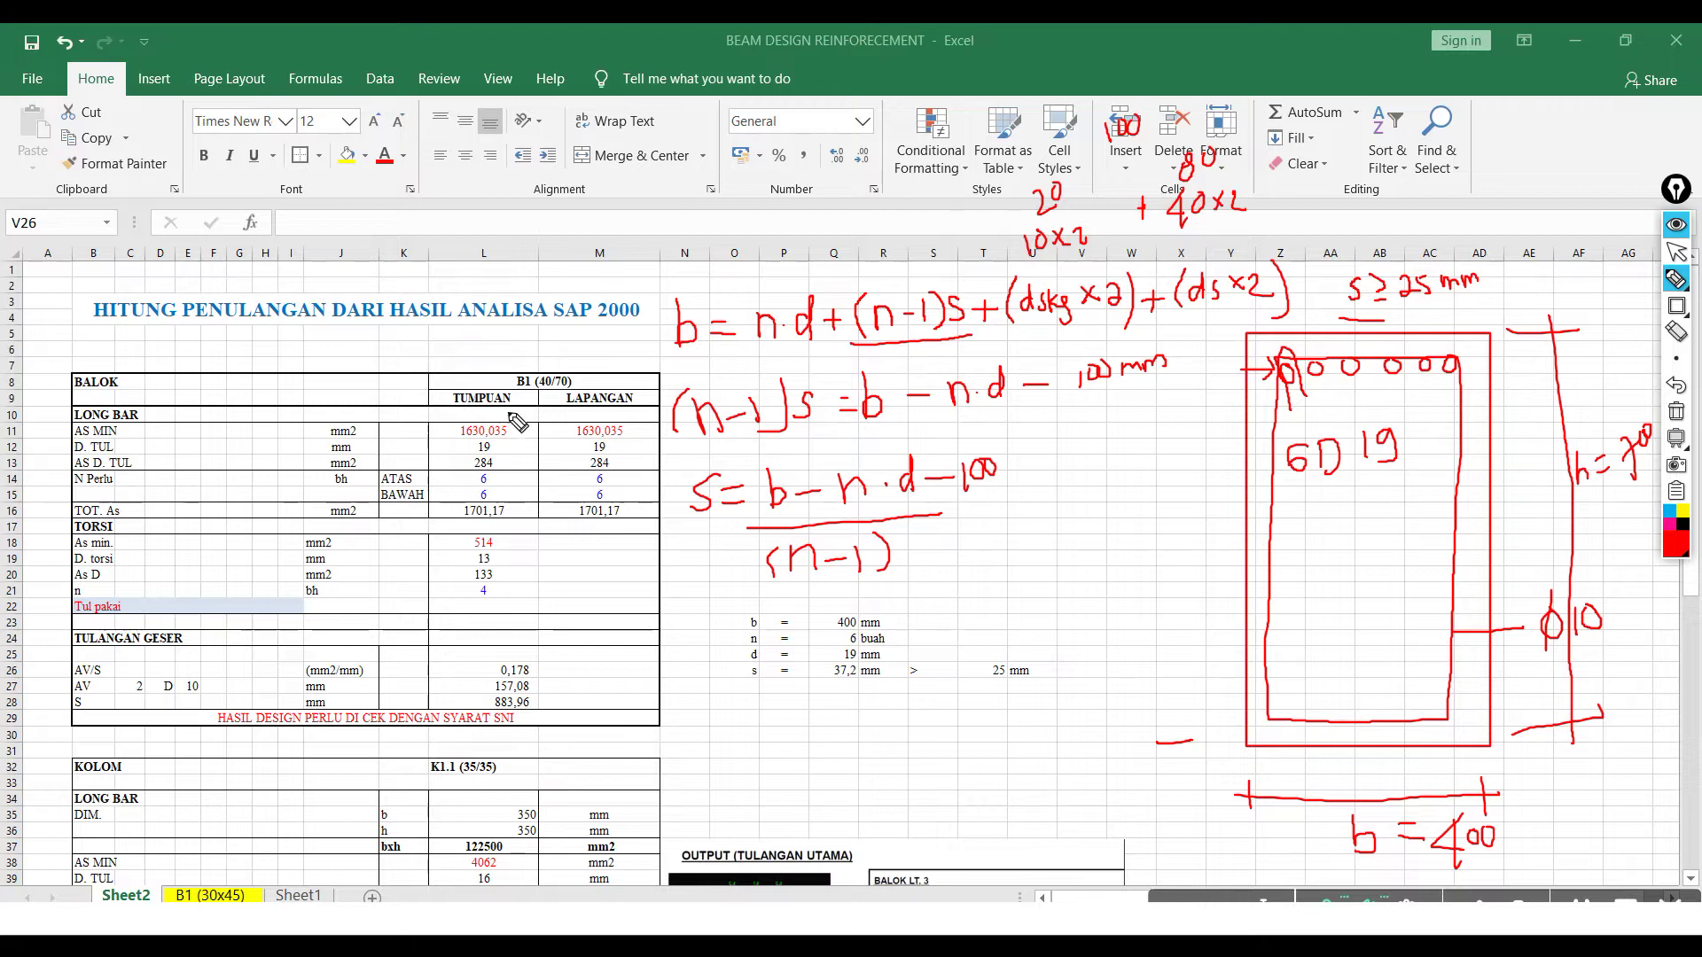
- Circle the TUMPUAN BAWAH bar count, then draw six bars along the beam sketch's lower edge and label them 6D19
{"action": "left_click_drag", "start_coordinate": [487, 484], "coordinate": [480, 485]}
{"action": "left_click_drag", "start_coordinate": [1276, 697], "coordinate": [1379, 702]}
{"action": "mouse_move", "coordinate": [1410, 688]}
{"action": "left_mouse_down"}
{"action": "mouse_move", "coordinate": [1420, 709]}
{"action": "mouse_move", "coordinate": [1409, 690]}
{"action": "left_mouse_up"}
{"action": "left_click_drag", "start_coordinate": [1439, 689], "coordinate": [1437, 707]}
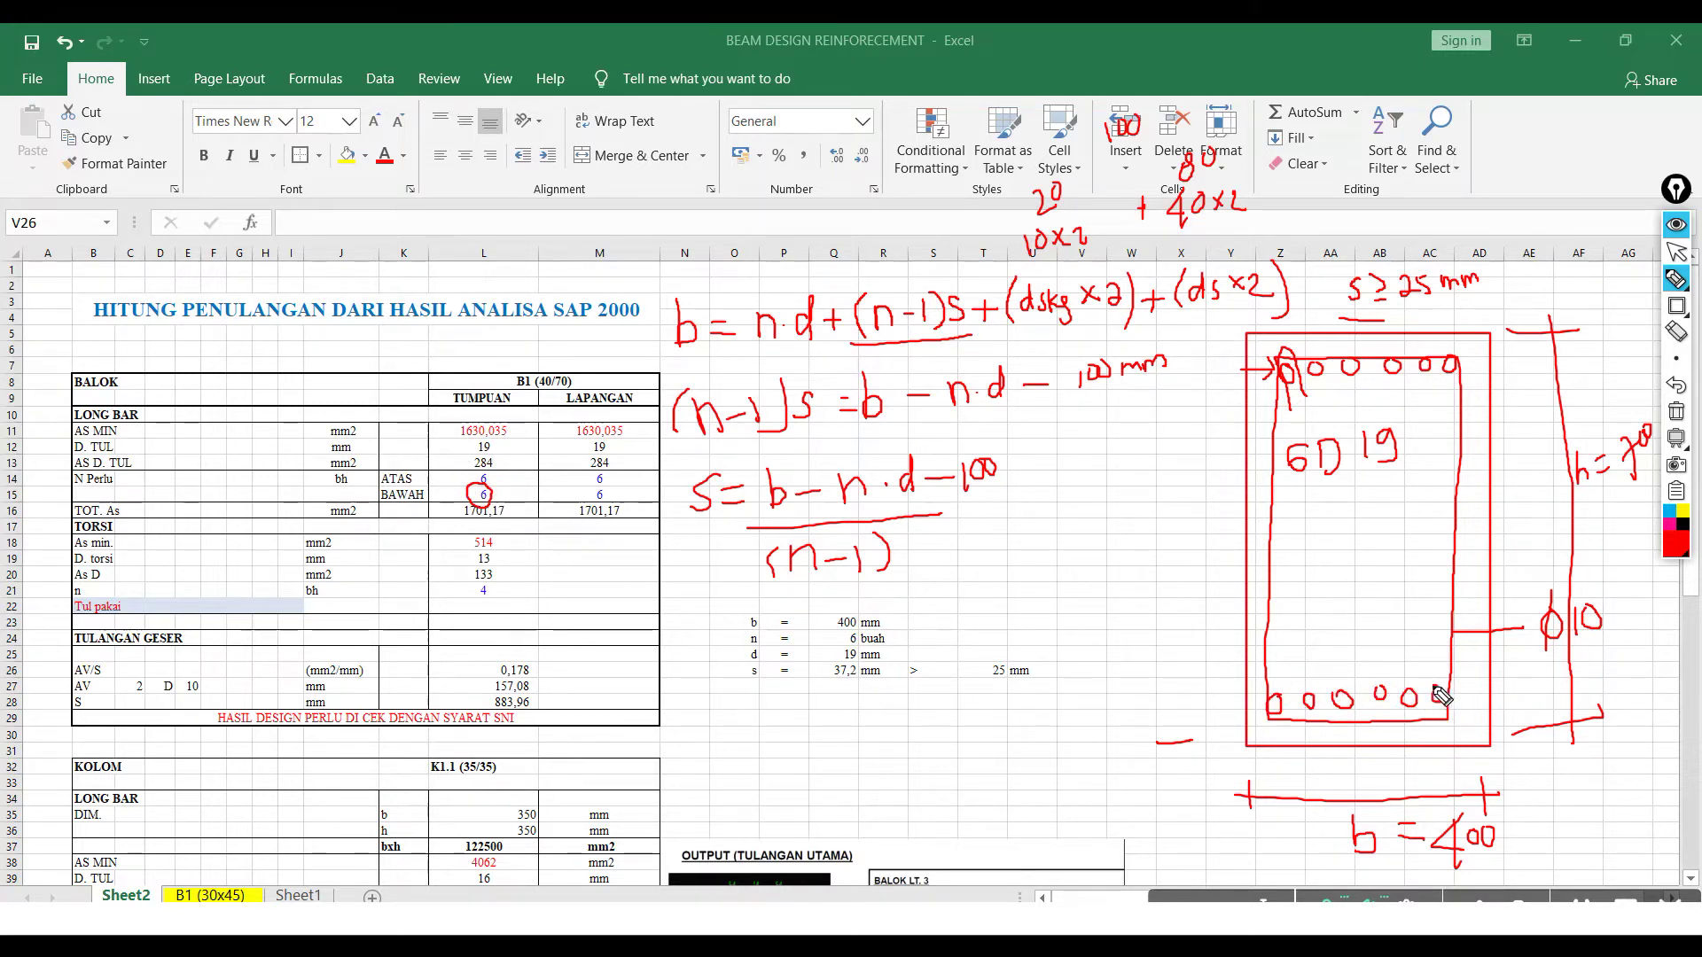
{"action": "left_click_drag", "start_coordinate": [1324, 443], "coordinate": [1336, 449]}
{"action": "mouse_move", "coordinate": [1305, 631]}
{"action": "left_mouse_down"}
{"action": "mouse_move", "coordinate": [1296, 656]}
{"action": "mouse_move", "coordinate": [1379, 633]}
{"action": "mouse_move", "coordinate": [1365, 651]}
{"action": "left_mouse_up"}
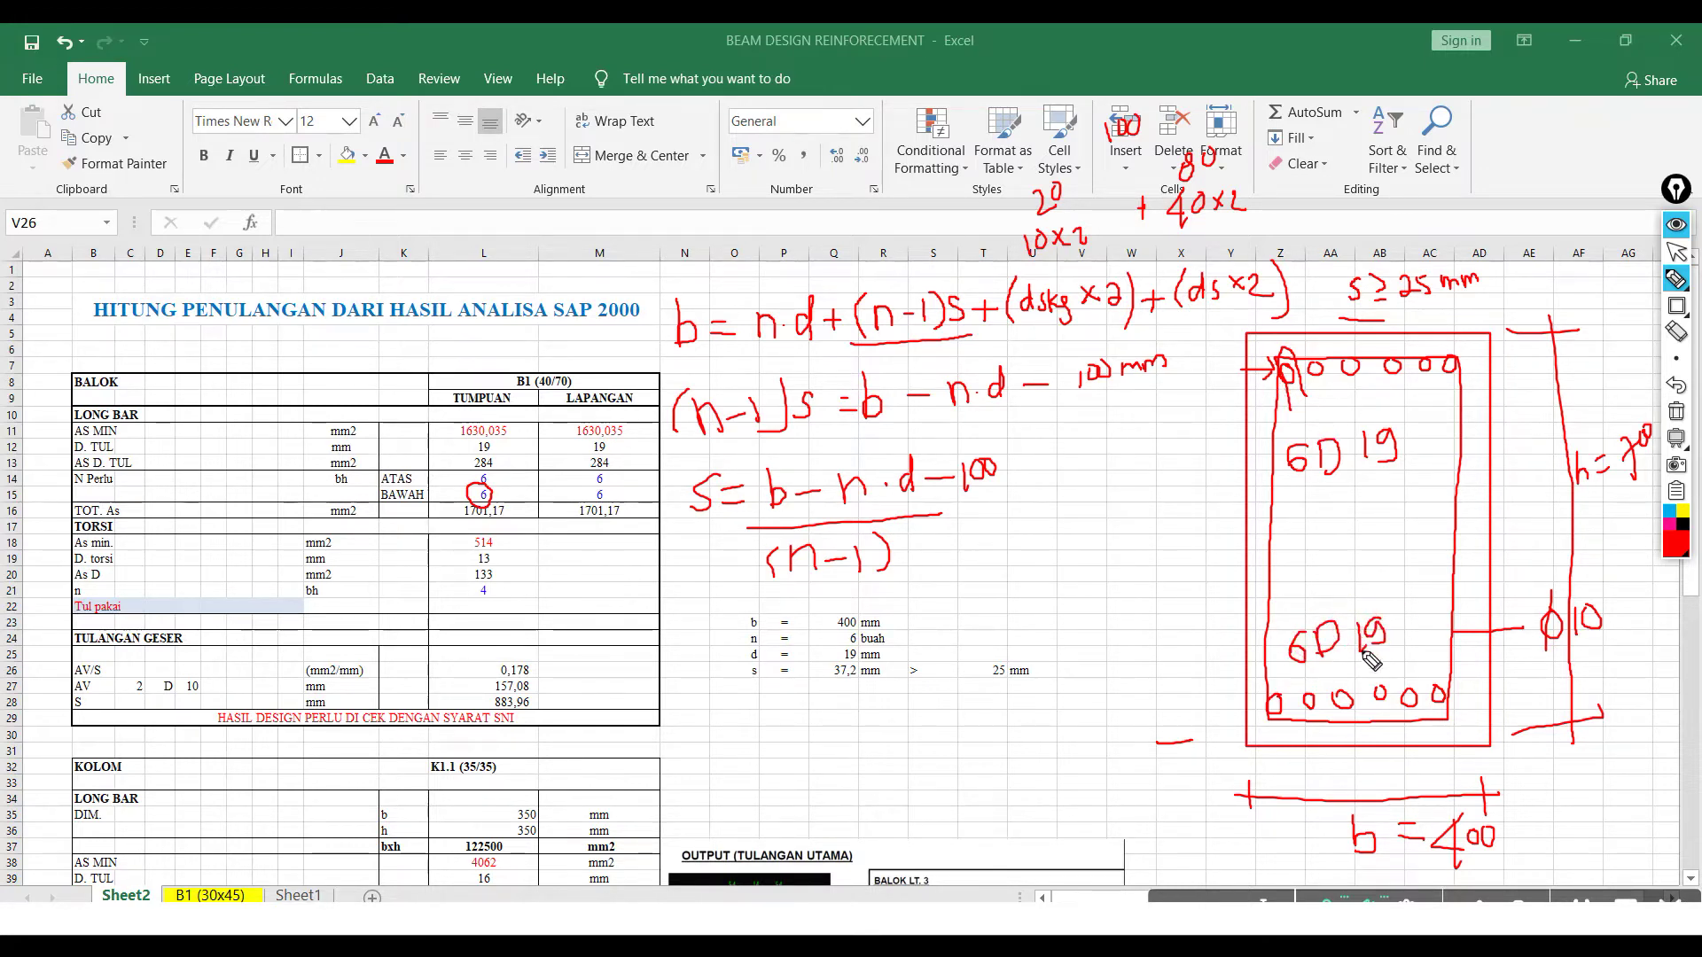
- Erase the stray dash beside the beam sketch and clear all handwritten annotations from the screen
{"action": "left_click", "coordinate": [1675, 332]}
{"action": "left_click", "coordinate": [1175, 741]}
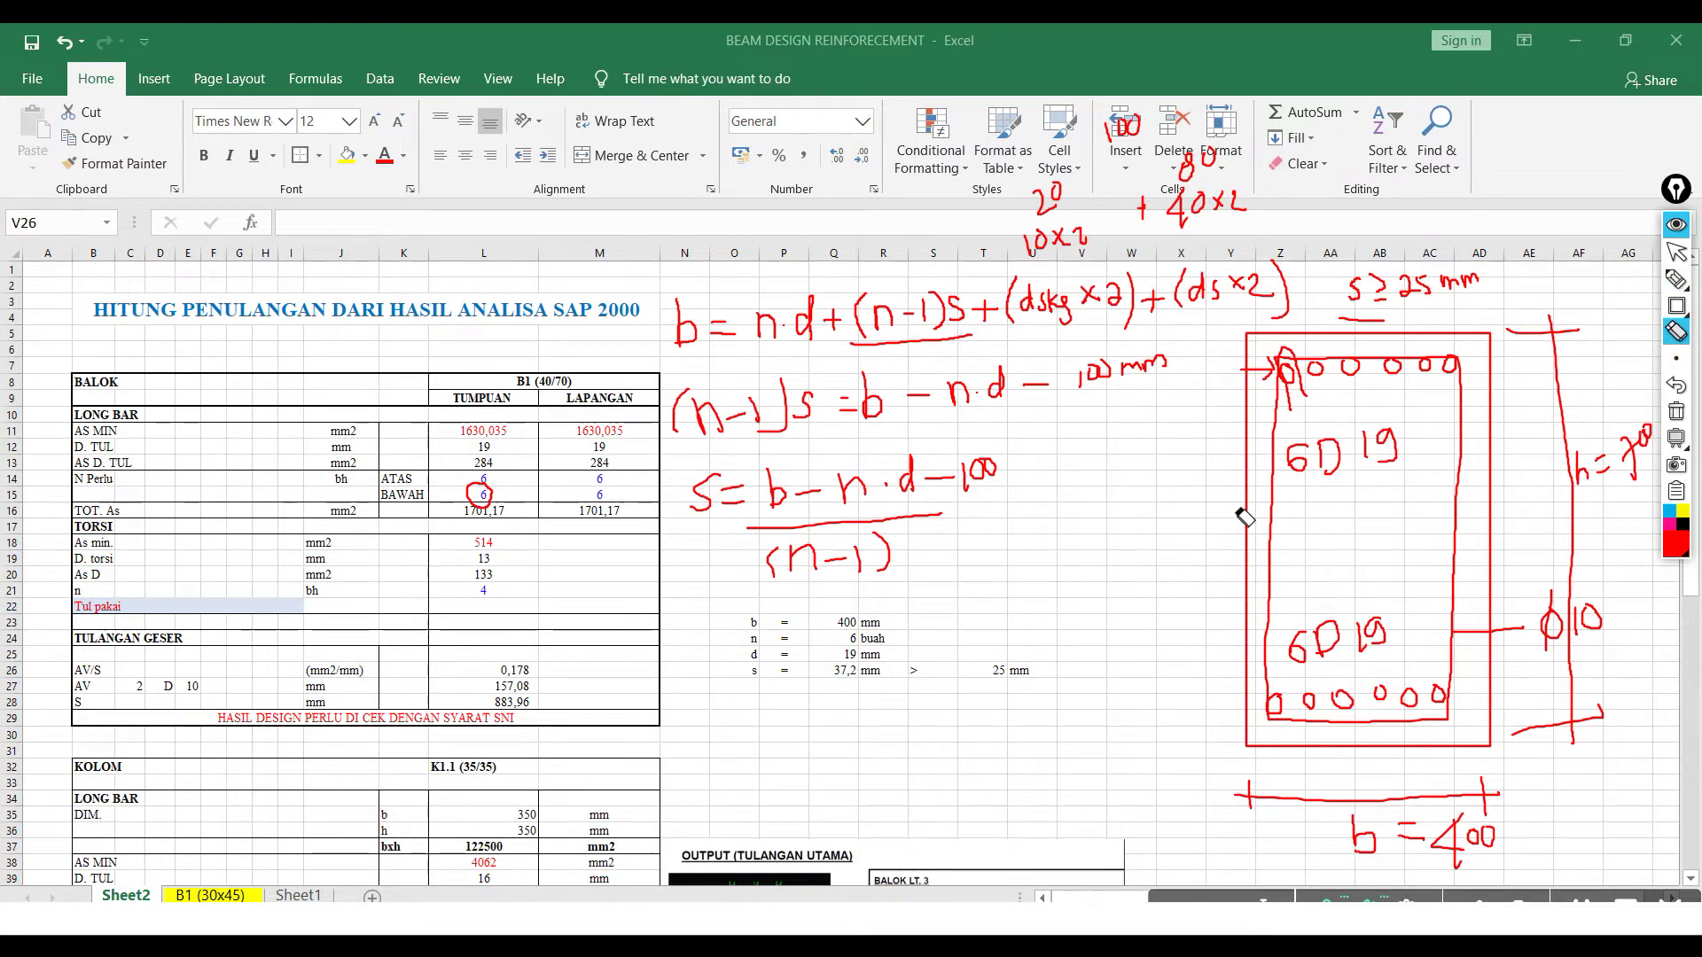
{"action": "left_click", "coordinate": [1676, 280]}
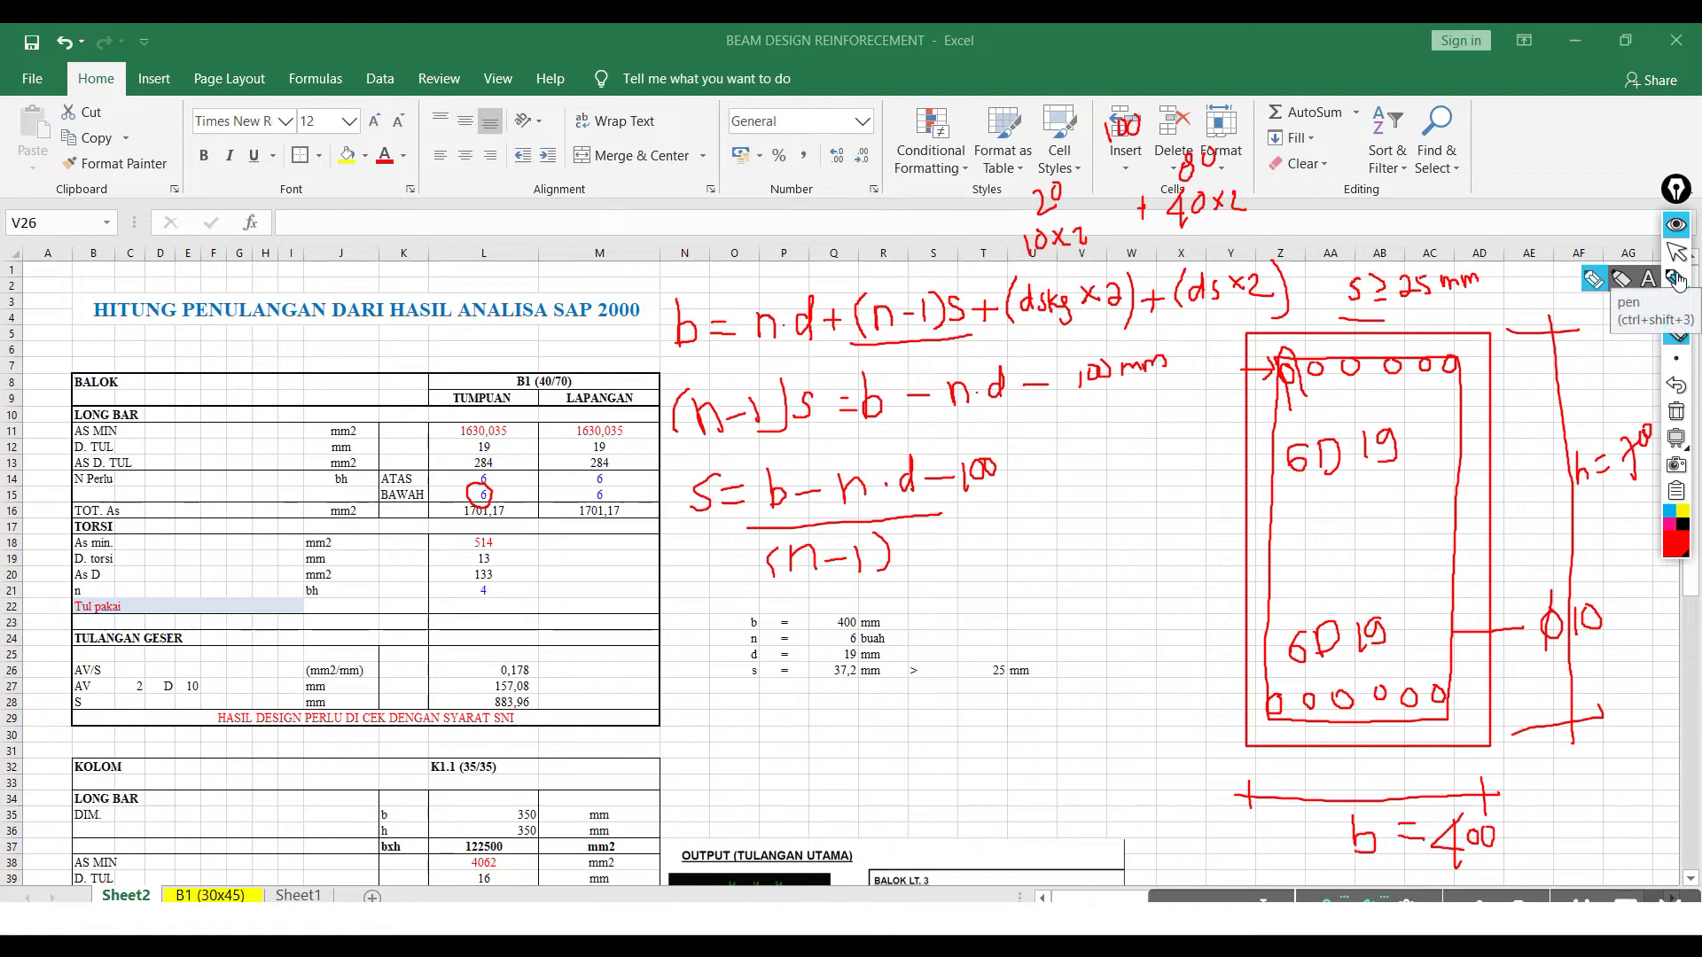
{"action": "left_click", "coordinate": [1676, 252]}
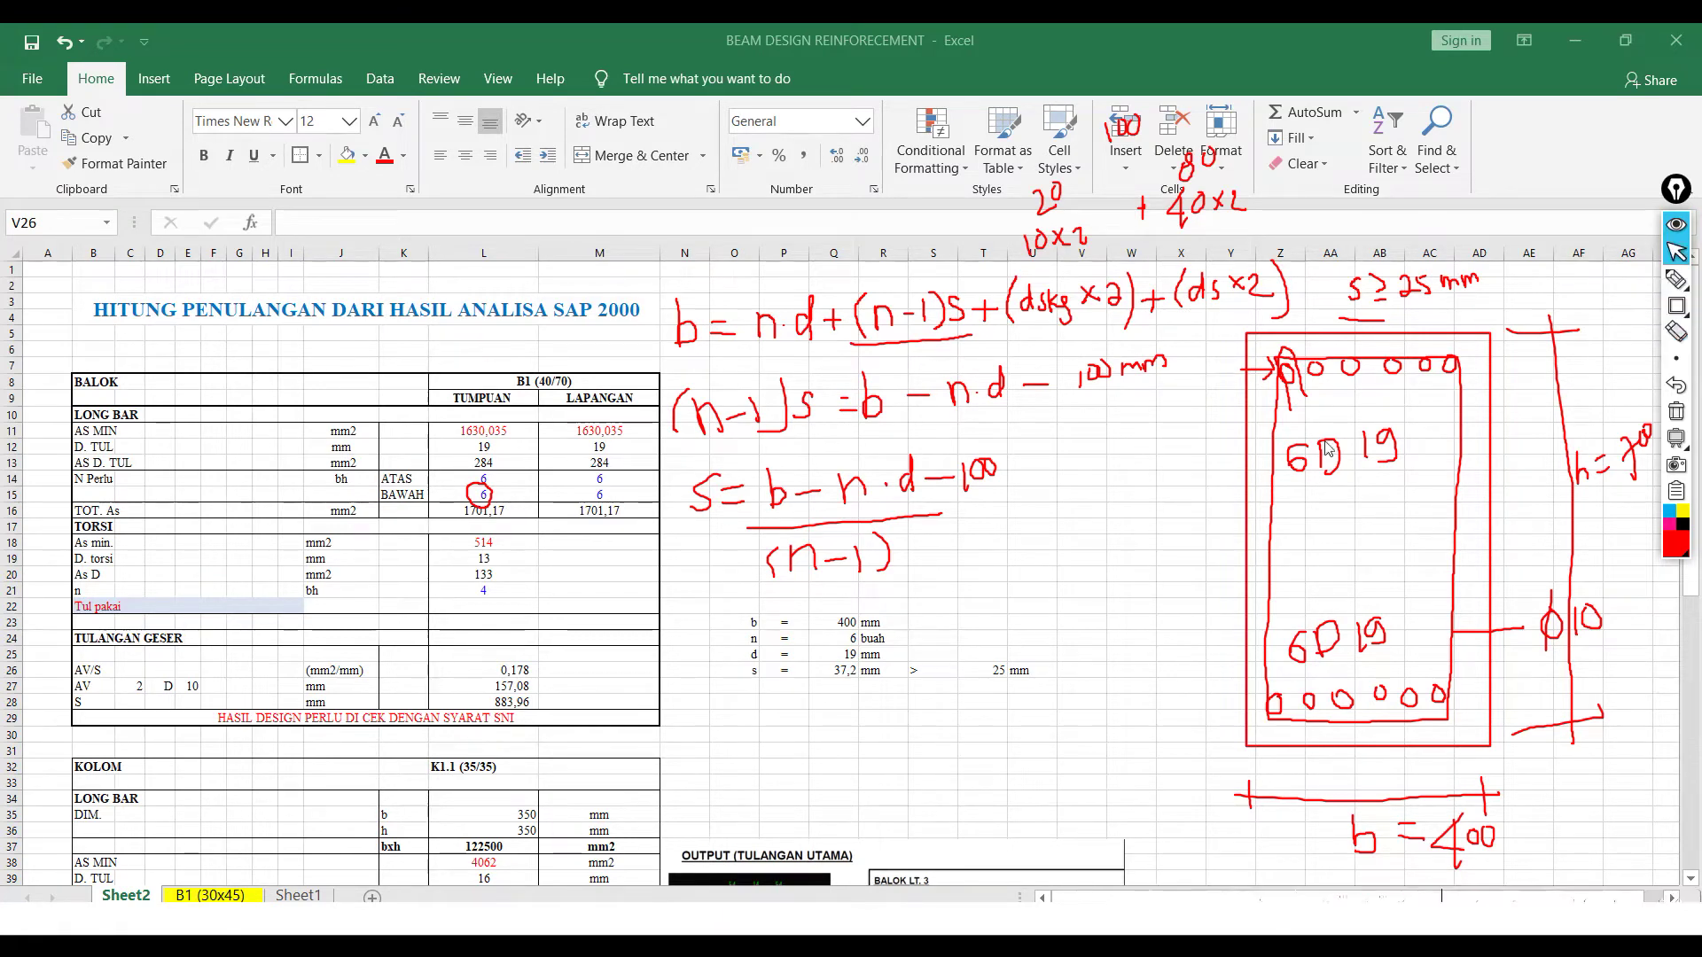
{"action": "left_click", "coordinate": [1676, 411]}
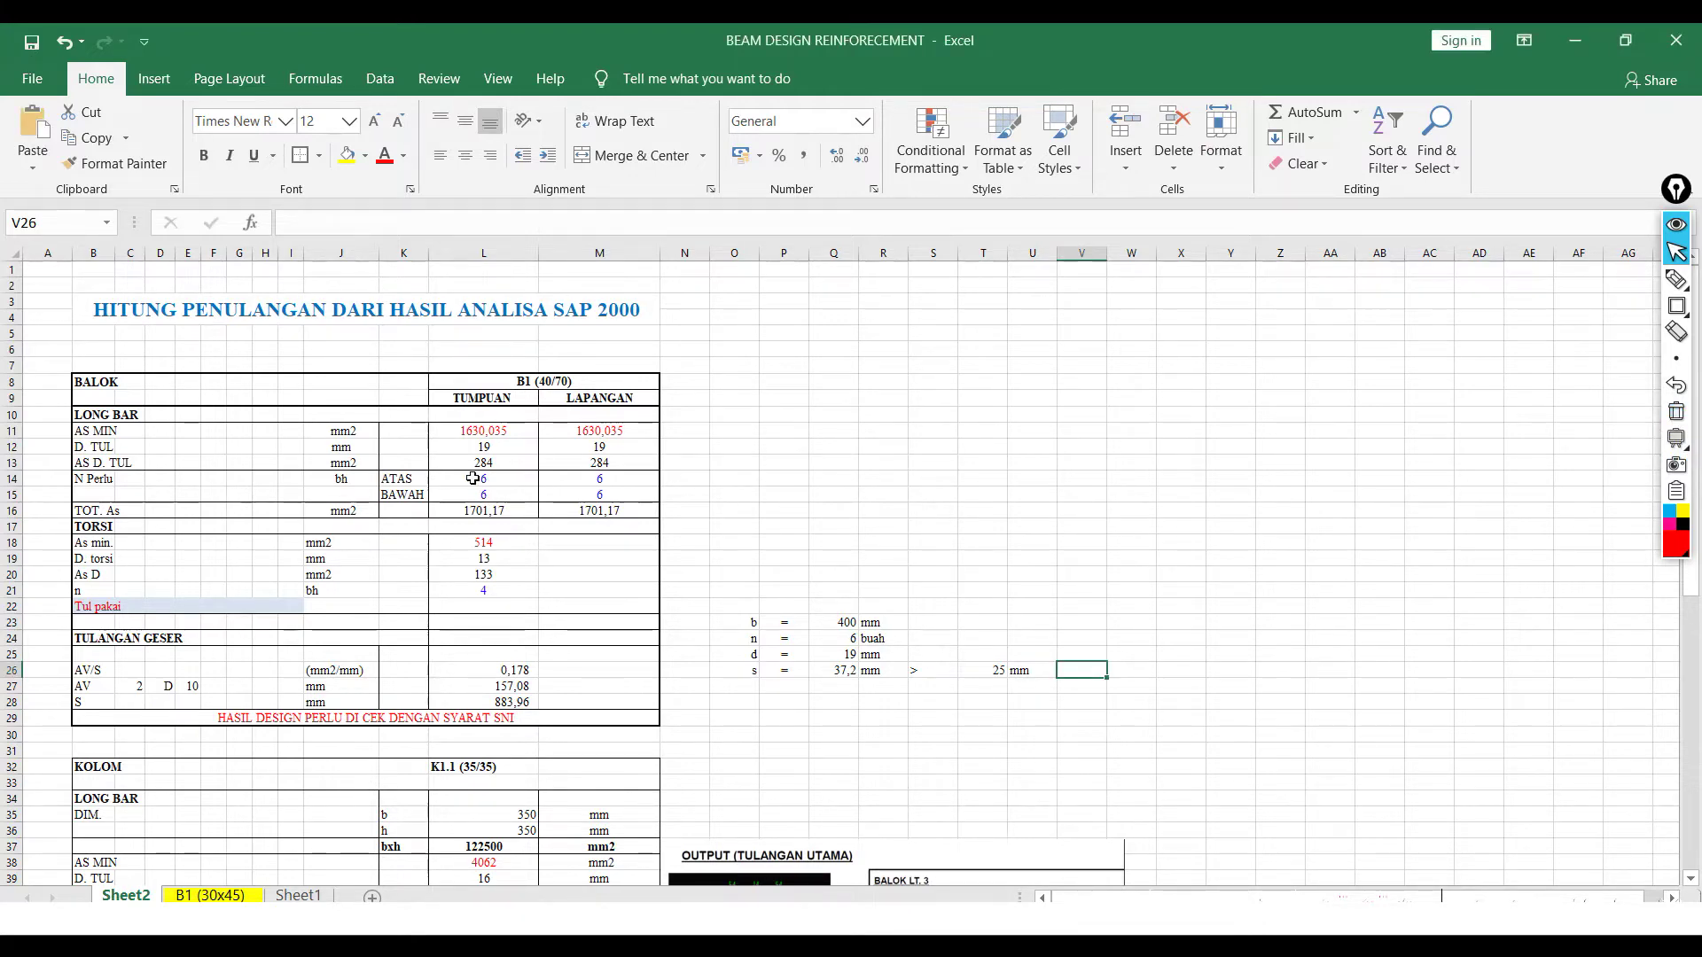
- Go to the B1 (30x45) sheet and change the beam designation in K6 to B1 (40/70)
{"action": "key", "text": "ctrl+Page_Down"}
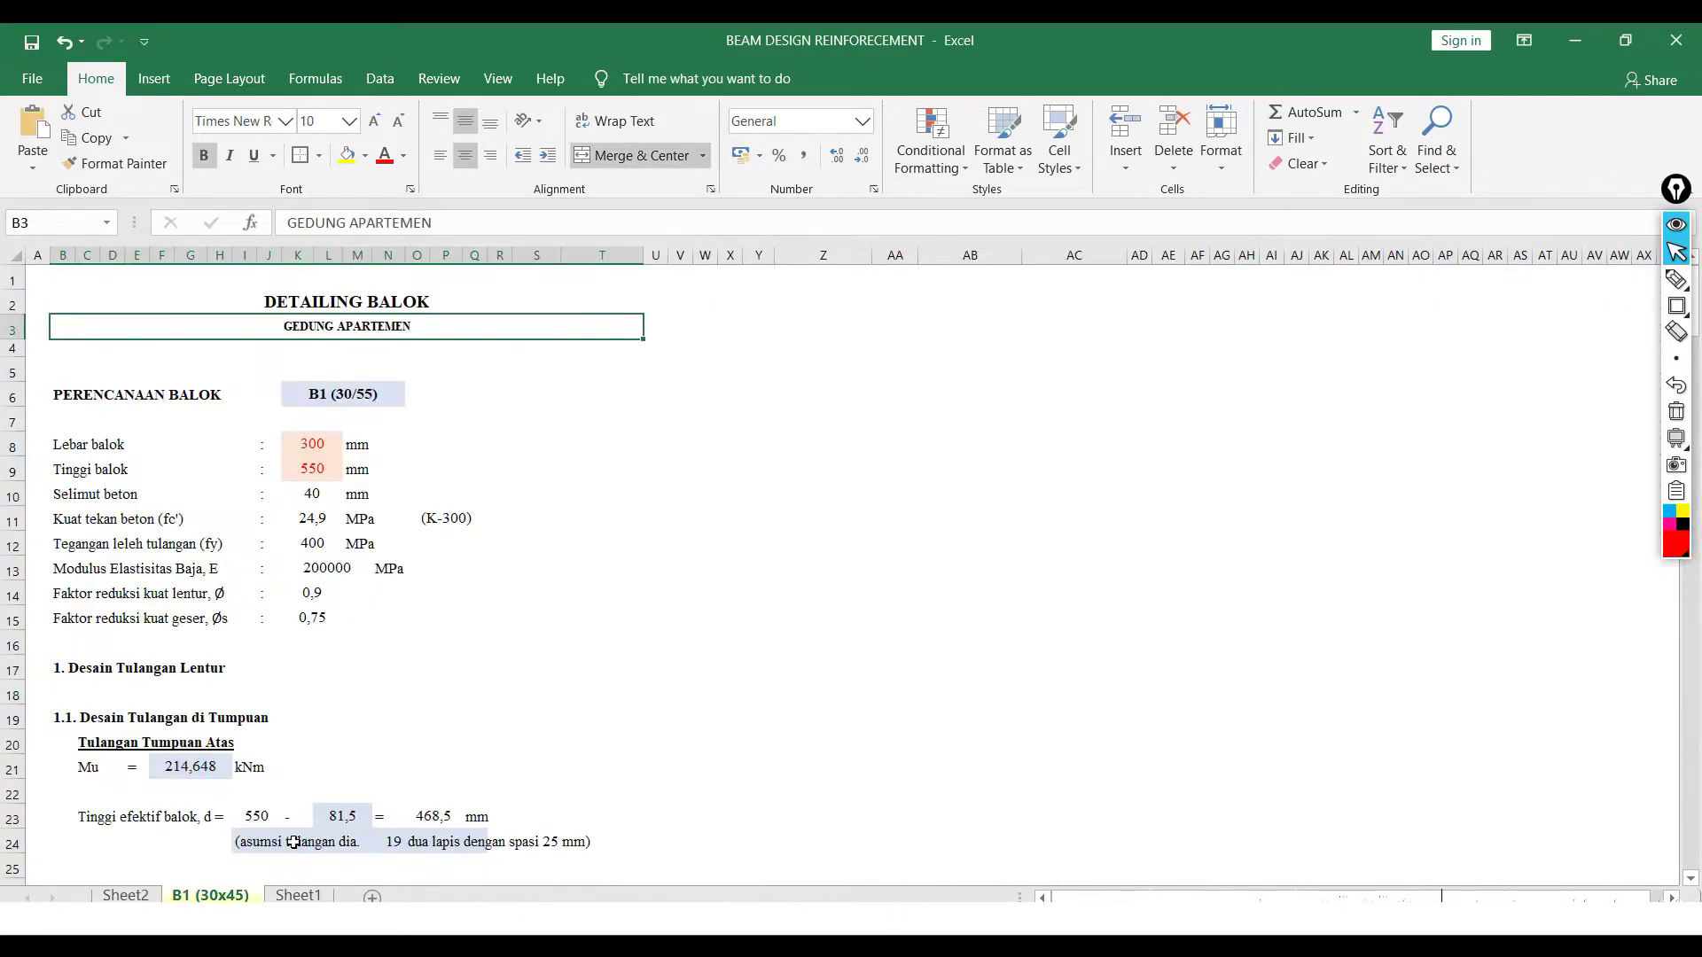
{"action": "scroll", "coordinate": [443, 654], "scroll_direction": "down", "scroll_amount": 2}
{"action": "scroll", "coordinate": [457, 647], "scroll_direction": "up", "scroll_amount": 2}
{"action": "left_click", "coordinate": [353, 392]}
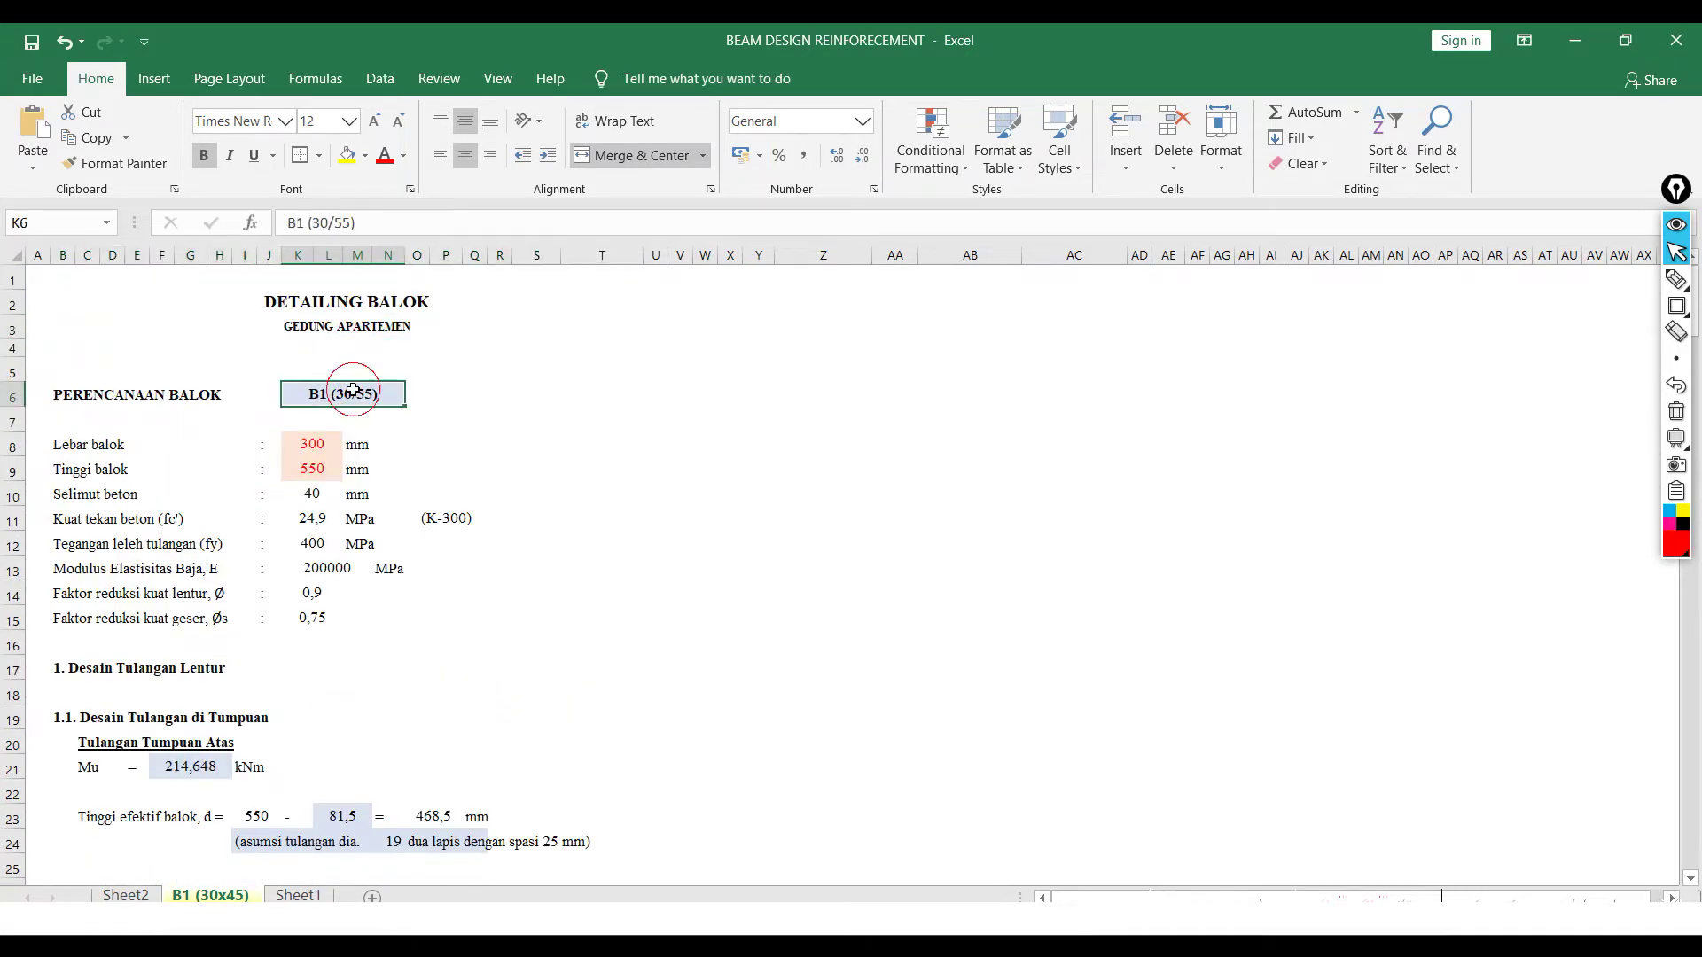
{"action": "left_click", "coordinate": [67, 443]}
{"action": "left_click_drag", "start_coordinate": [67, 443], "coordinate": [452, 640]}
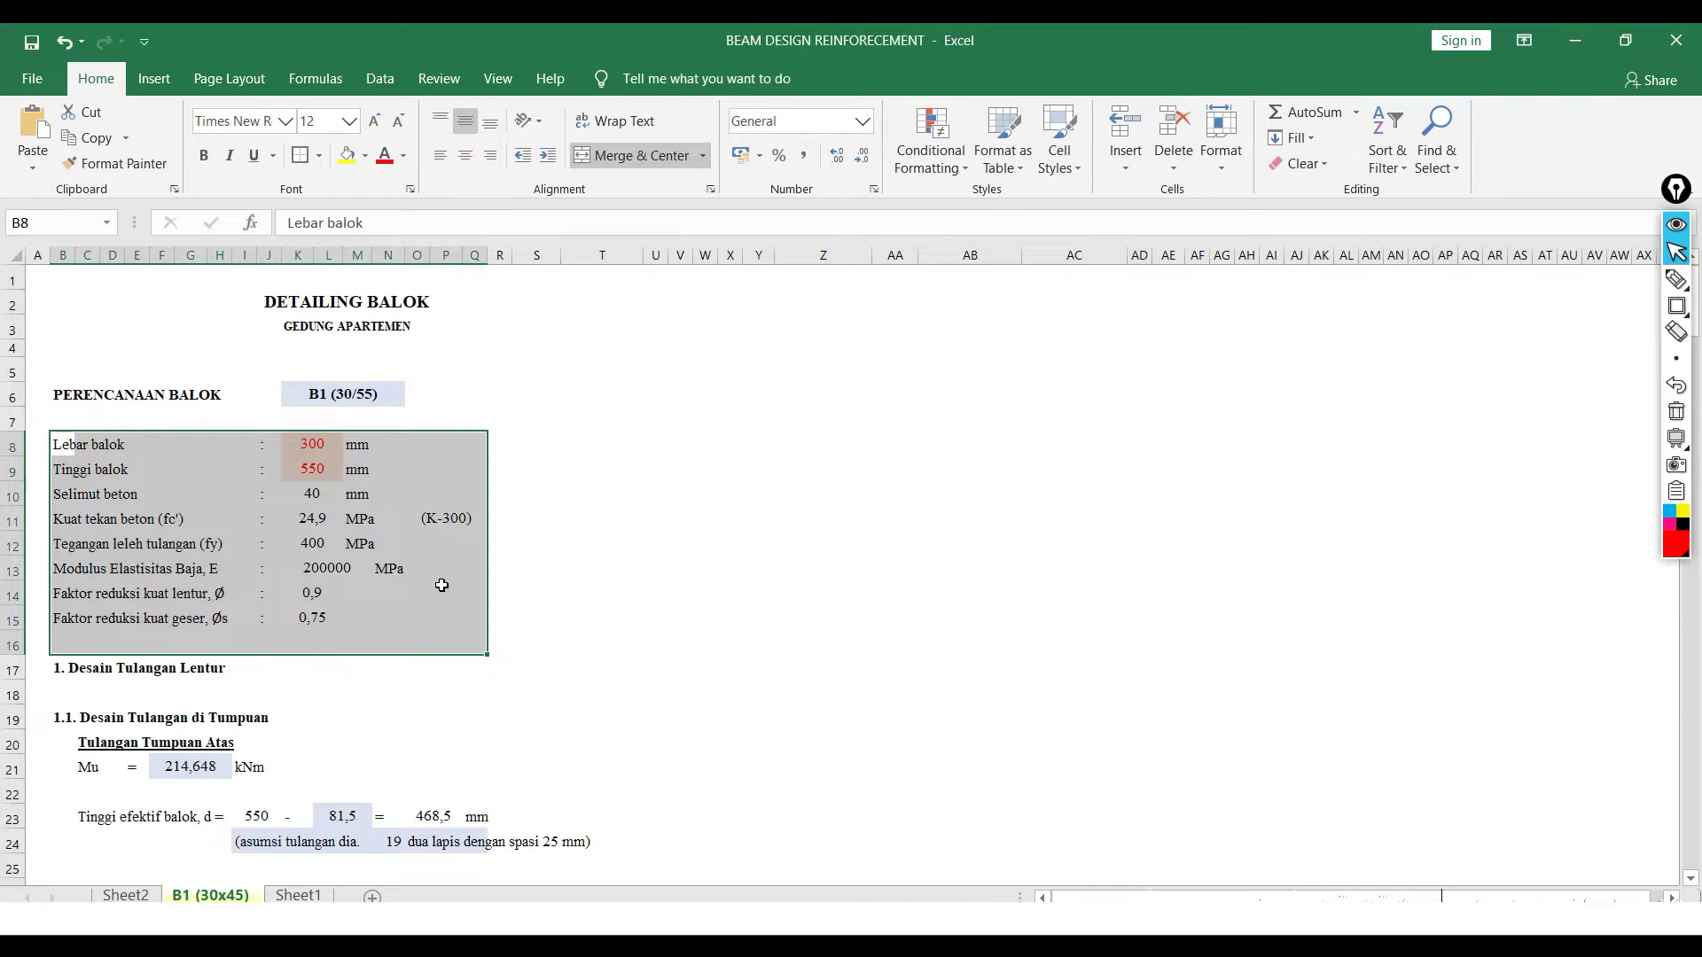
{"action": "left_click", "coordinate": [333, 394]}
{"action": "double_click", "coordinate": [324, 223]}
{"action": "type", "text": "40"}
{"action": "double_click", "coordinate": [342, 223]}
{"action": "type", "text": "70"}
{"action": "key", "text": "Return"}
- Set the beam width (Lebar balok) to 400 mm and the beam height (Tinggi balok) to 700 mm
{"action": "left_click", "coordinate": [331, 444]}
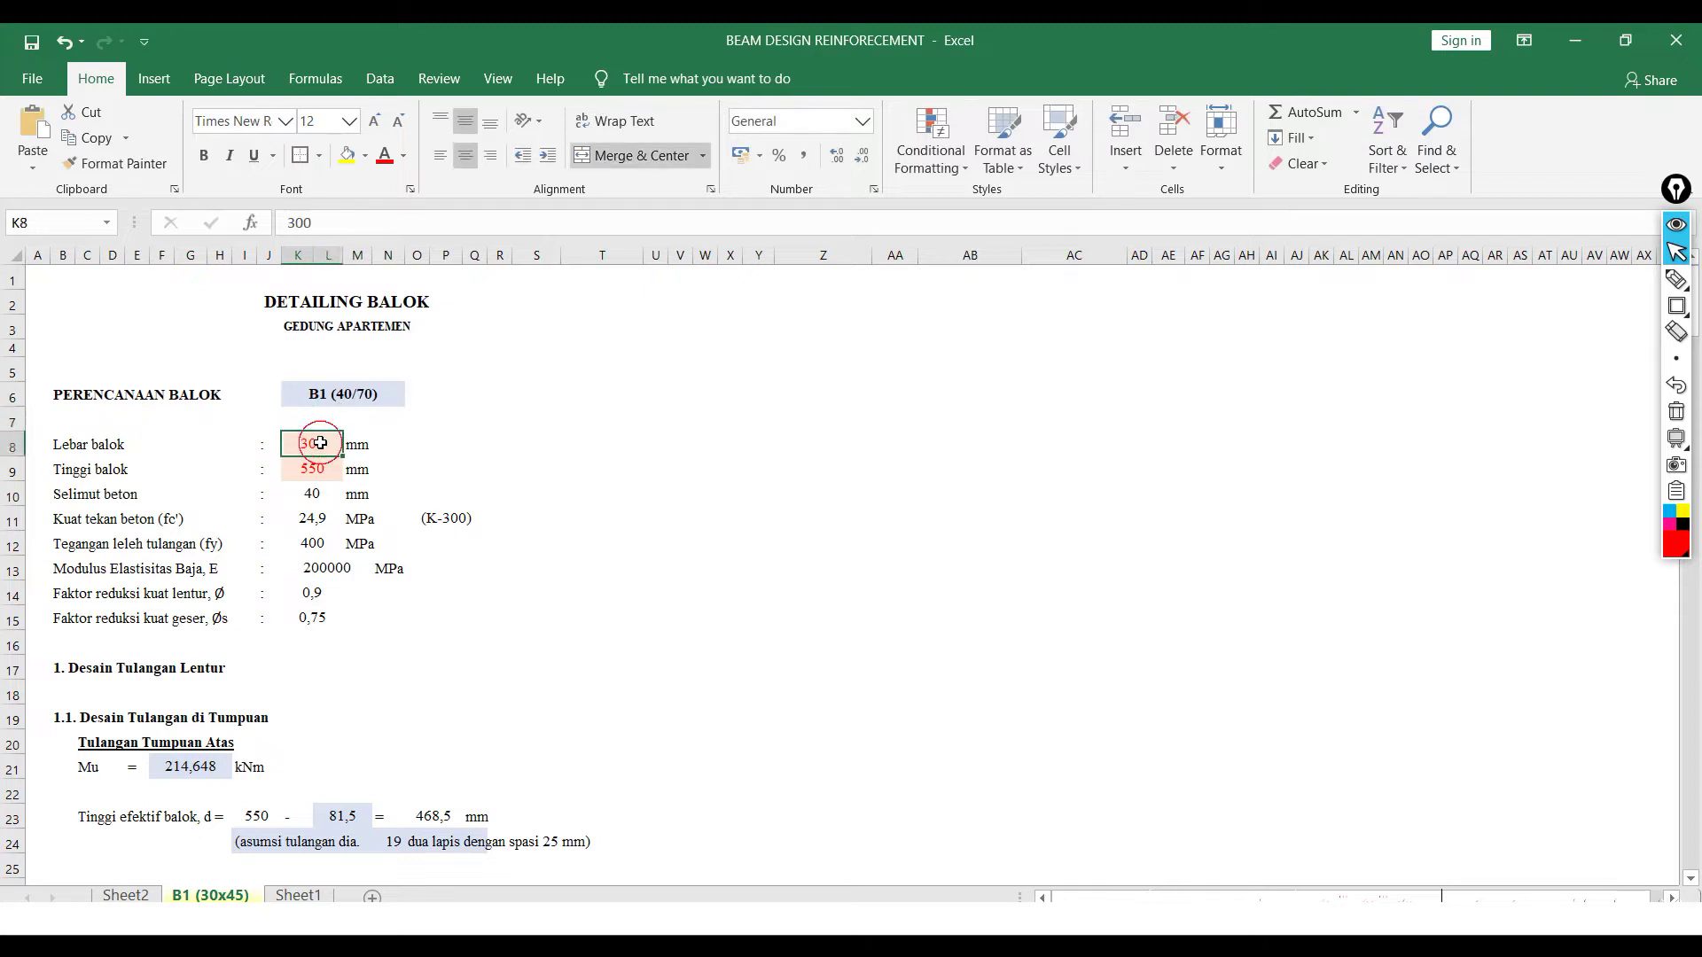
{"action": "type", "text": "400"}
{"action": "key", "text": "Return"}
{"action": "type", "text": "700"}
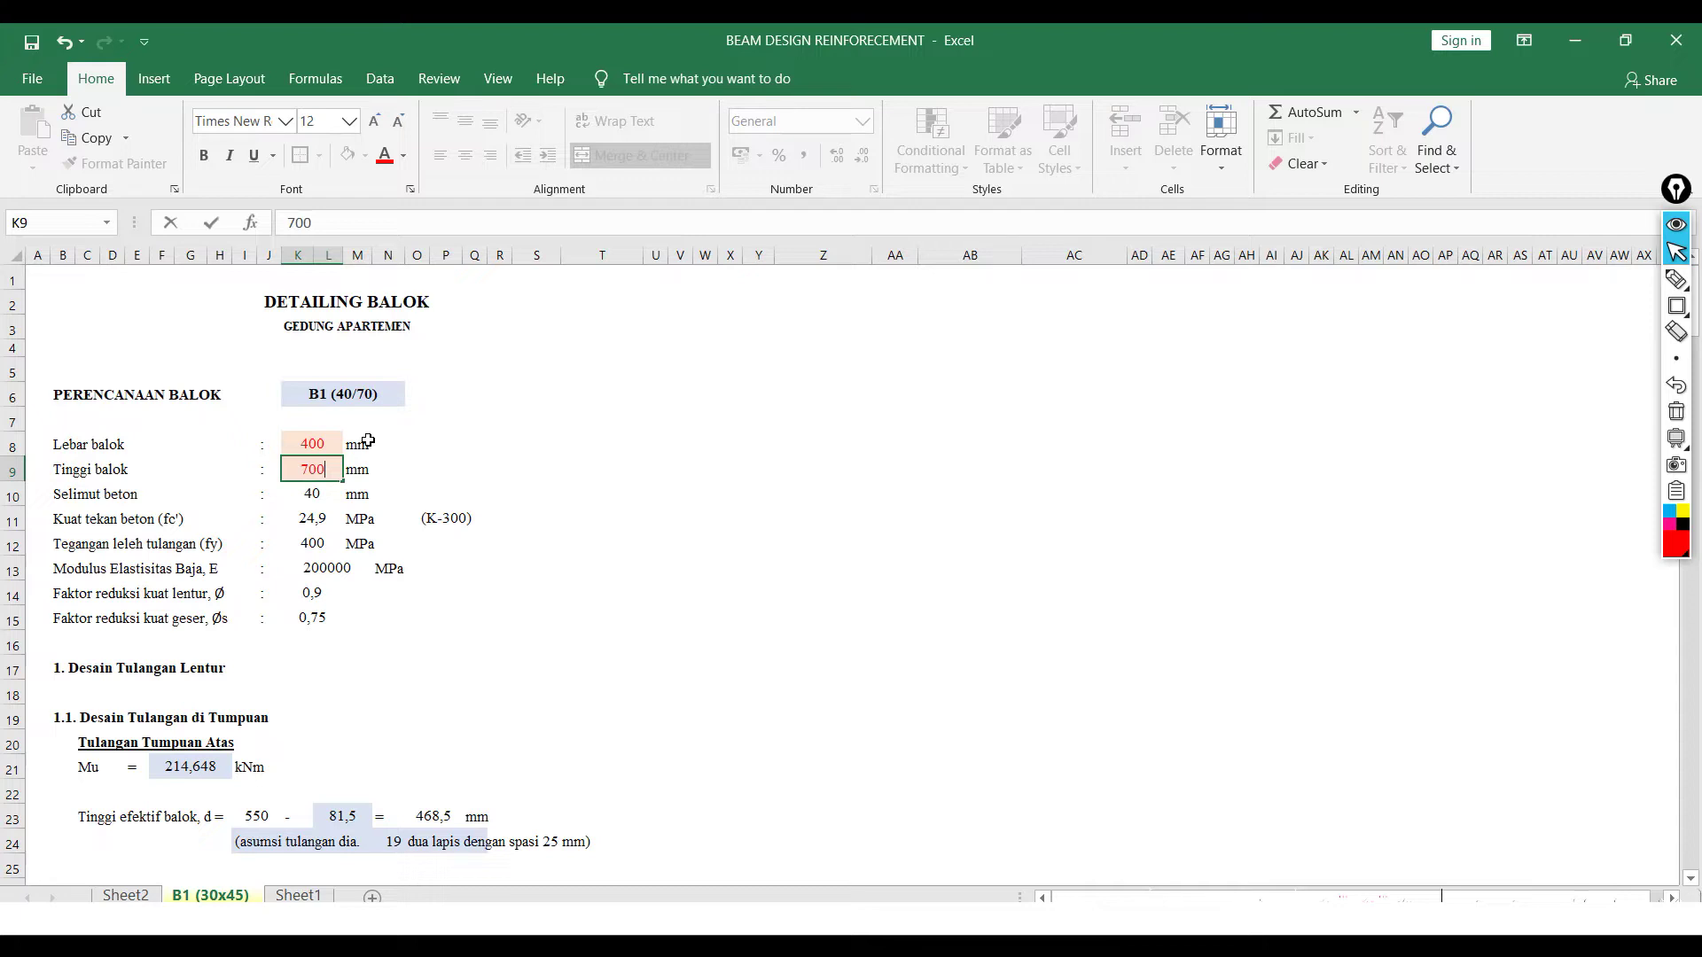
{"action": "key", "text": "Return"}
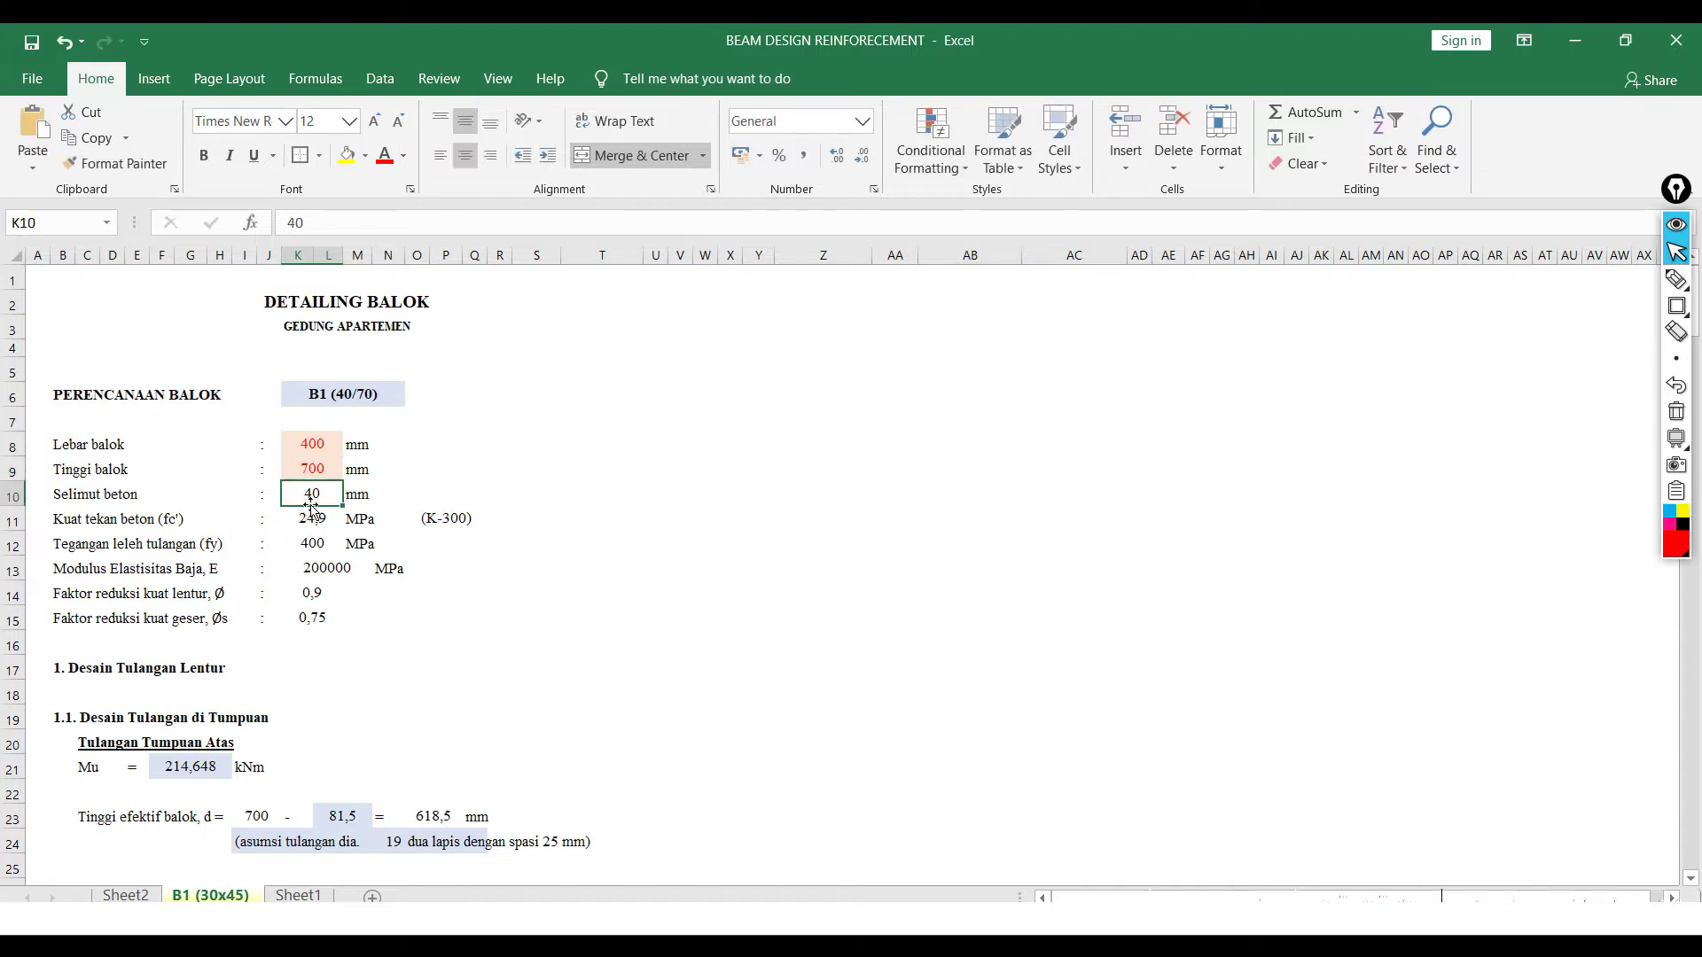
- Switch to SAP2000 and view the properties of concrete material k-400 to check its compressive strength
{"action": "left_click", "coordinate": [314, 523]}
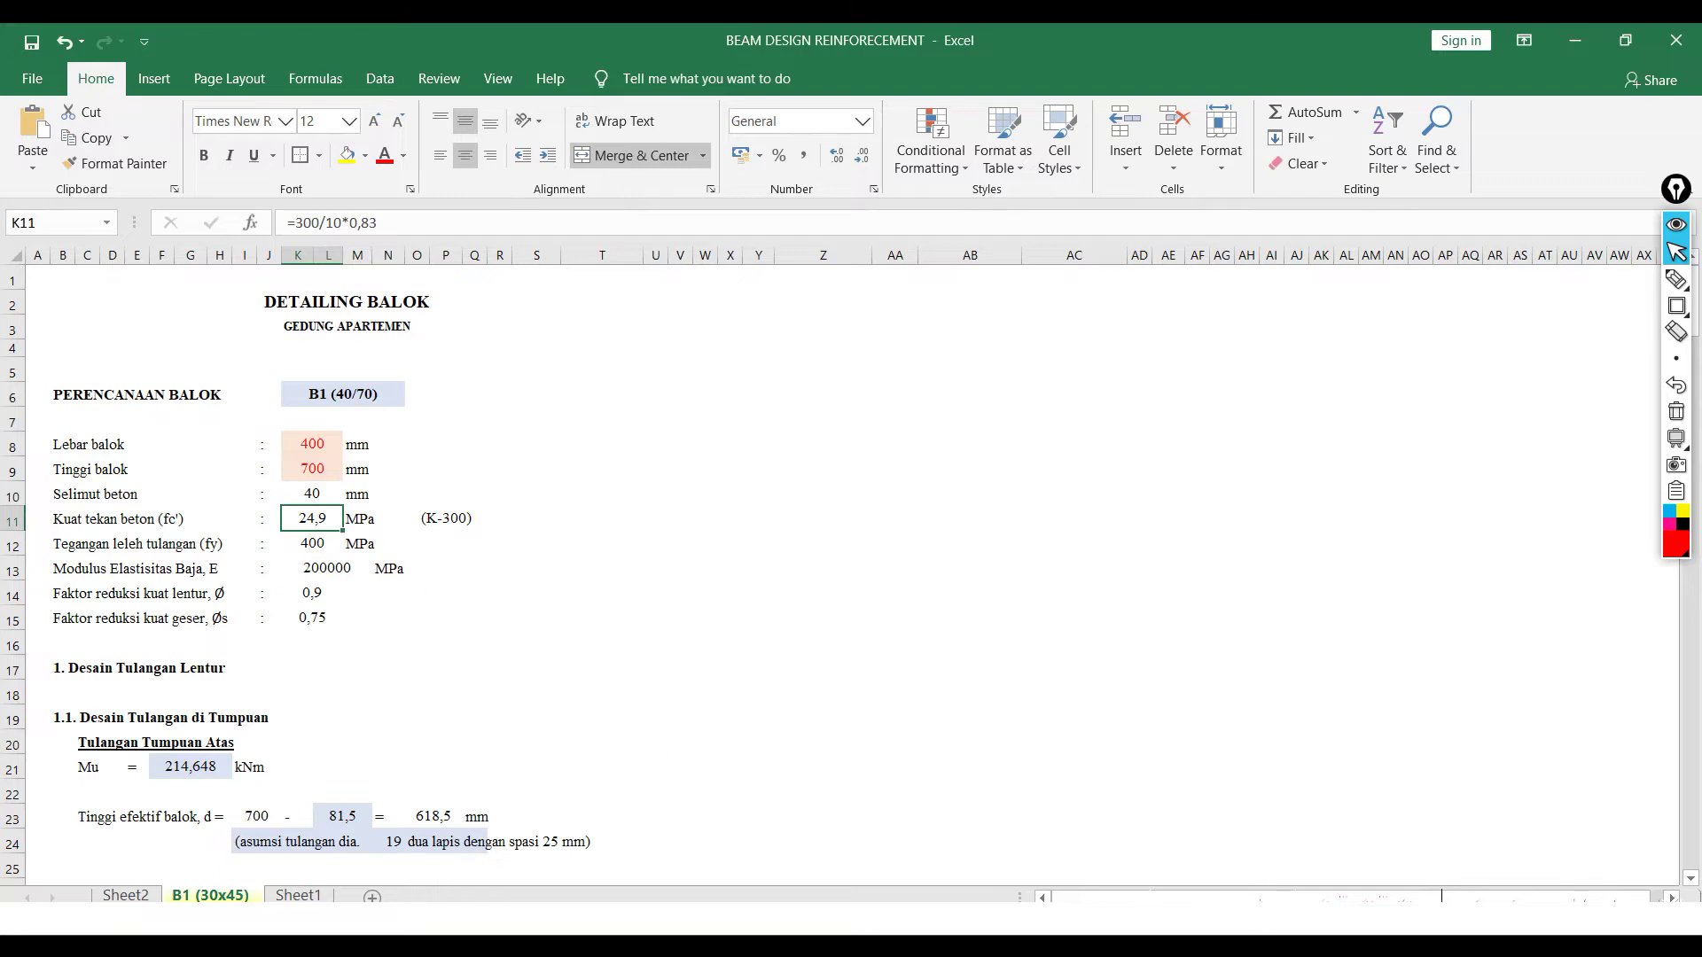
{"action": "key", "text": "alt+Tab"}
{"action": "key", "text": "alt+d"}
{"action": "key", "text": "Return"}
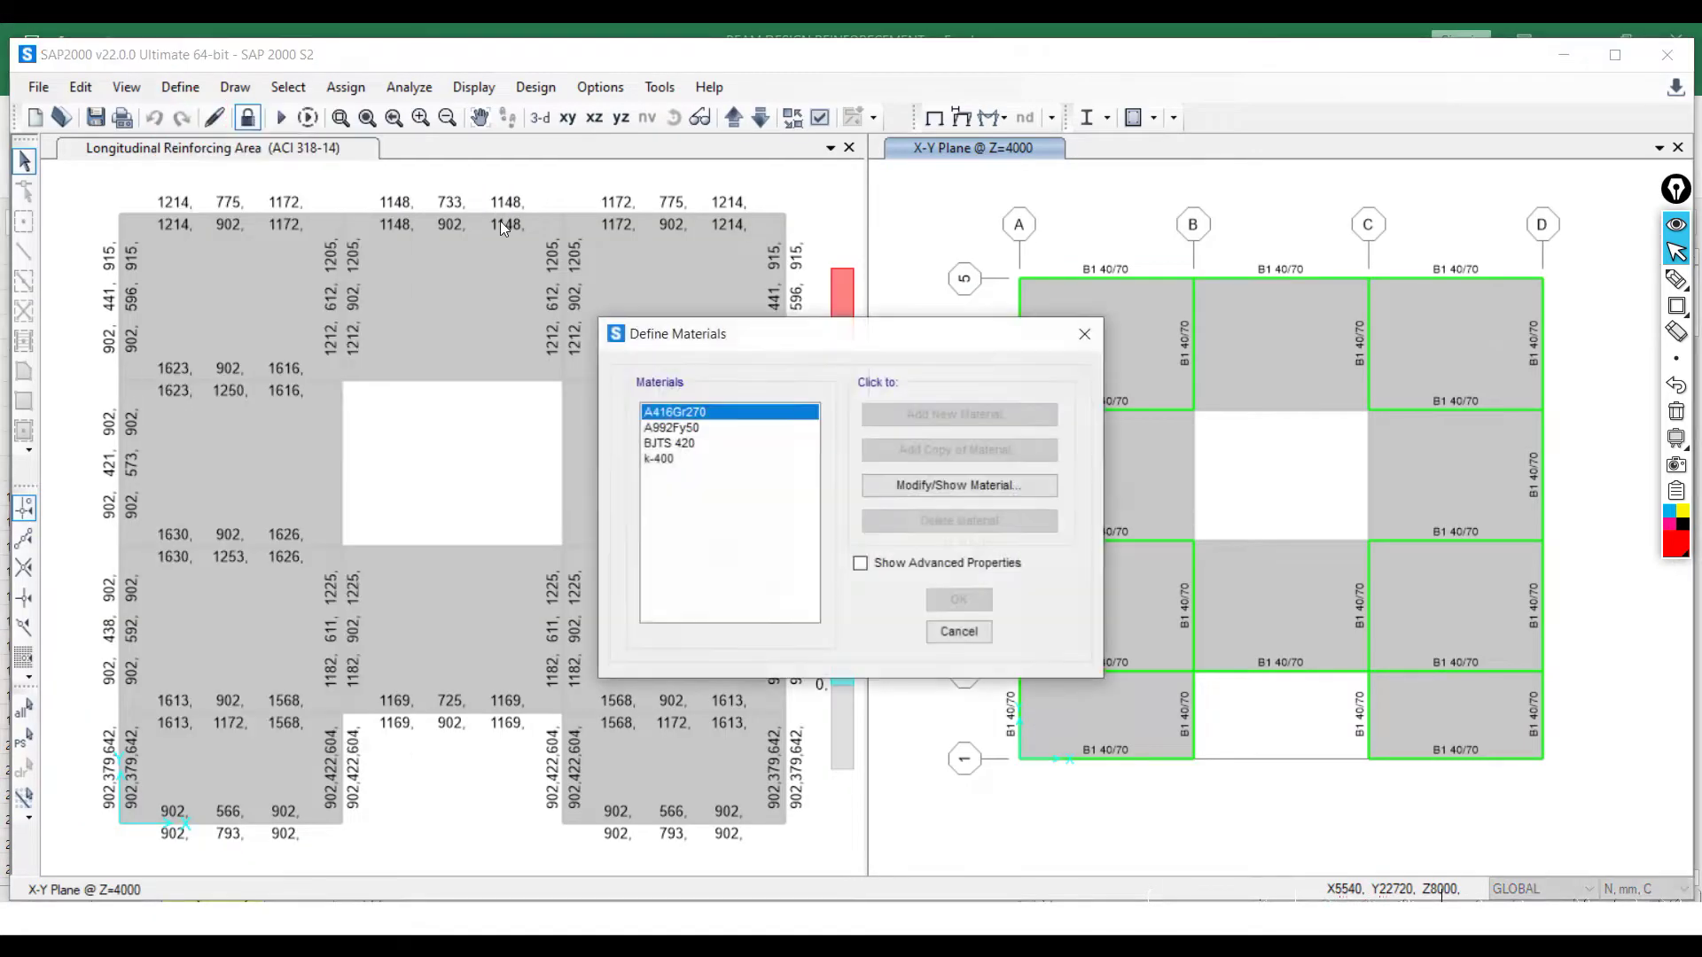
{"action": "left_click", "coordinate": [691, 458]}
{"action": "left_click", "coordinate": [880, 488]}
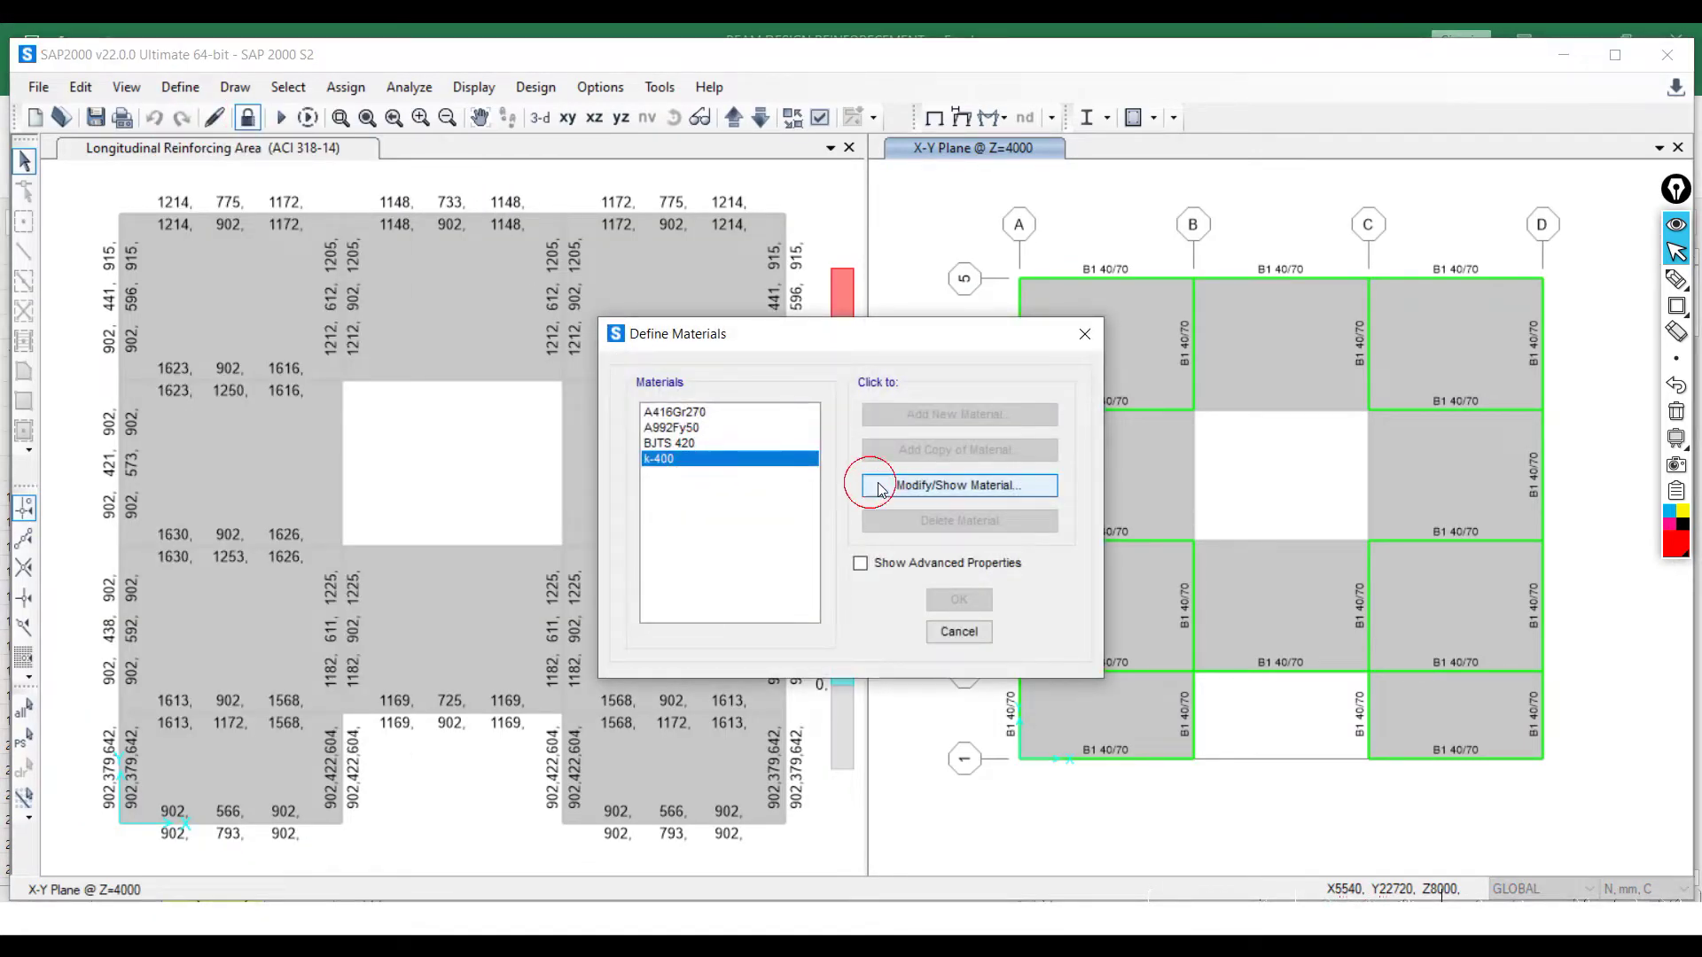
- Switch back to Excel and set the concrete compressive strength (fc') in K11 to =400/10*0,83
{"action": "key", "text": "alt+Tab"}
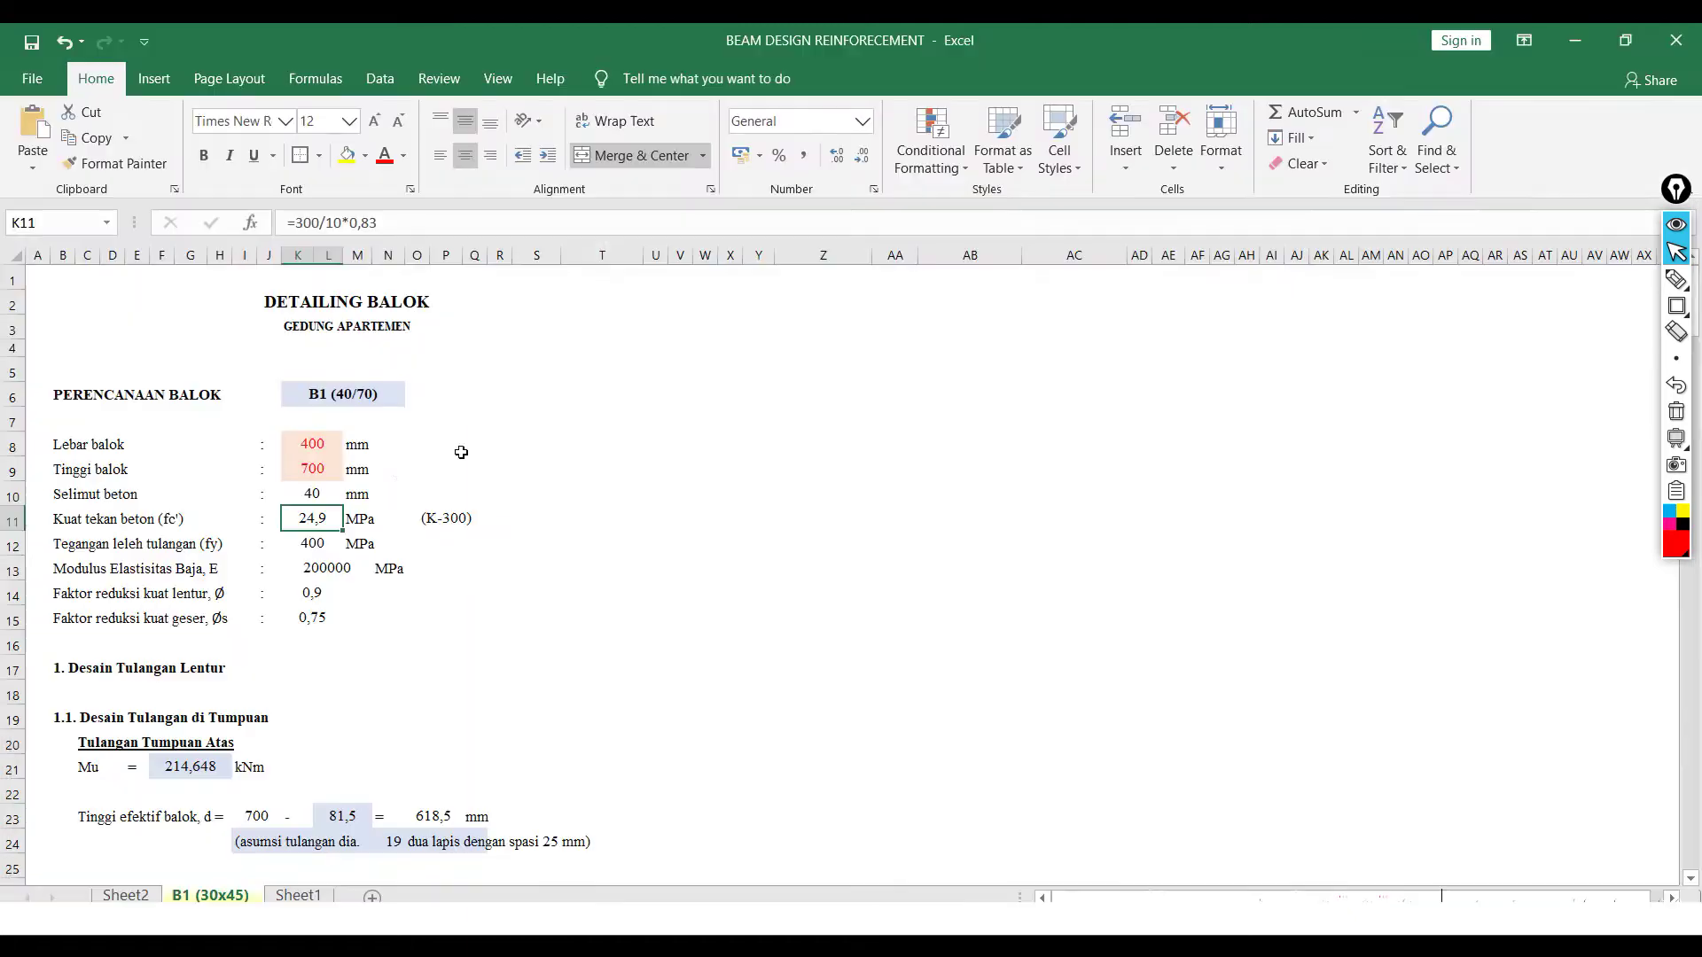
{"action": "left_click", "coordinate": [300, 223]}
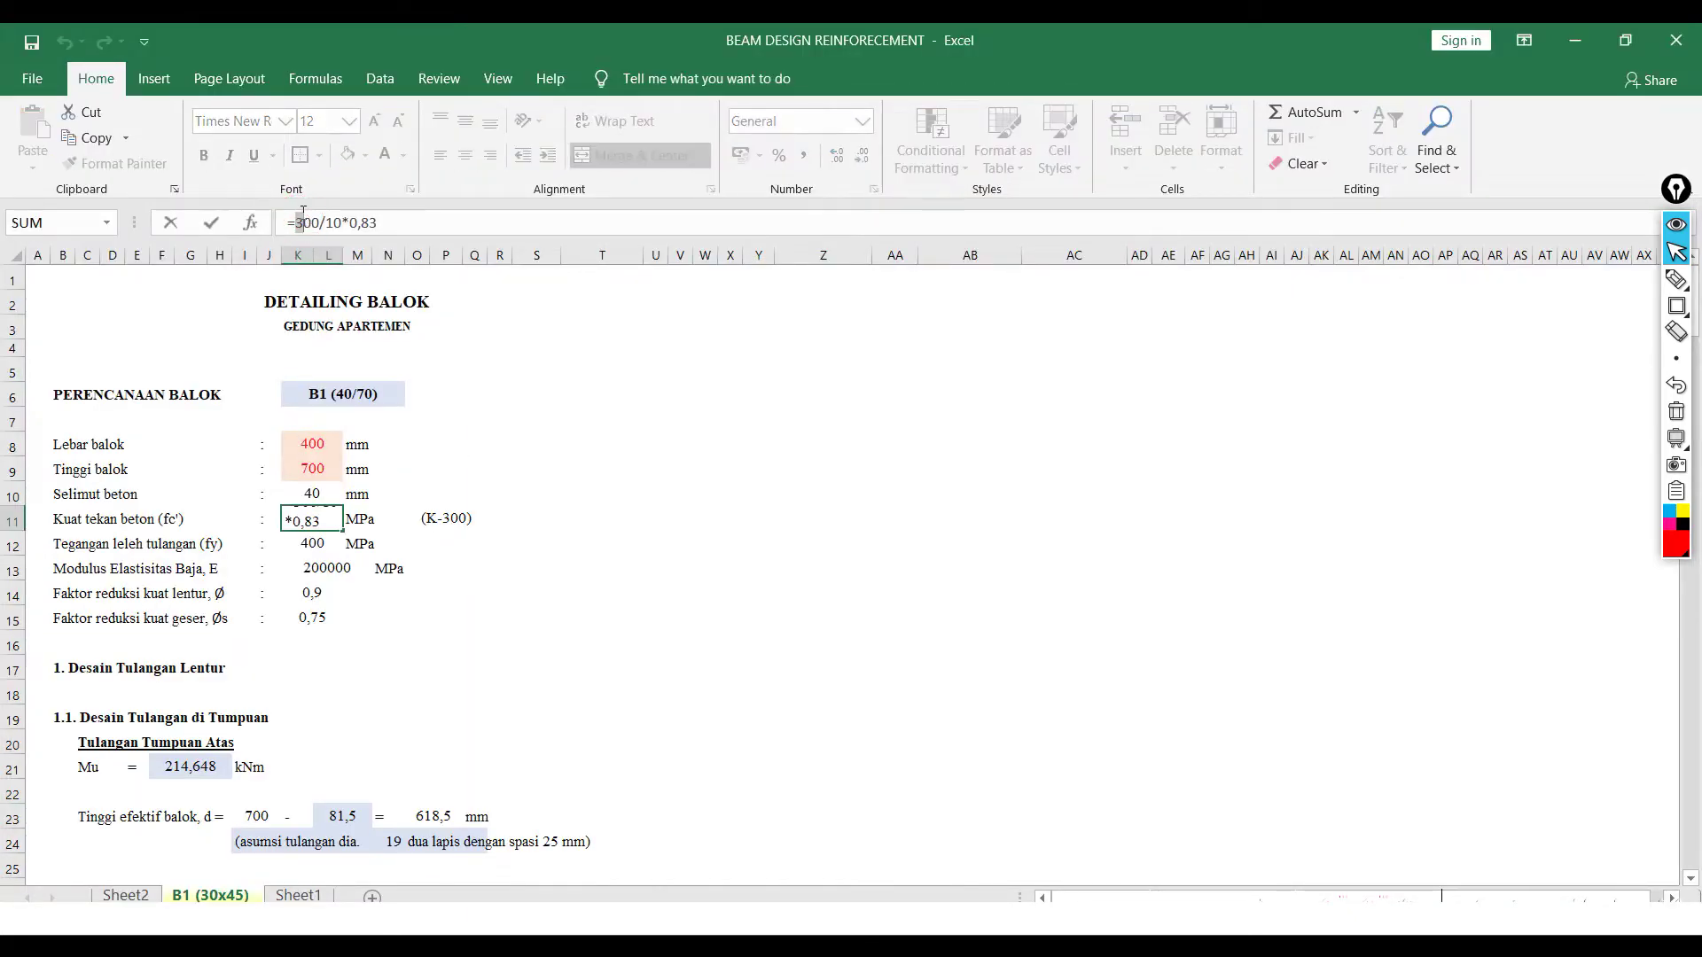
{"action": "type", "text": "4"}
{"action": "left_click", "coordinate": [343, 223]}
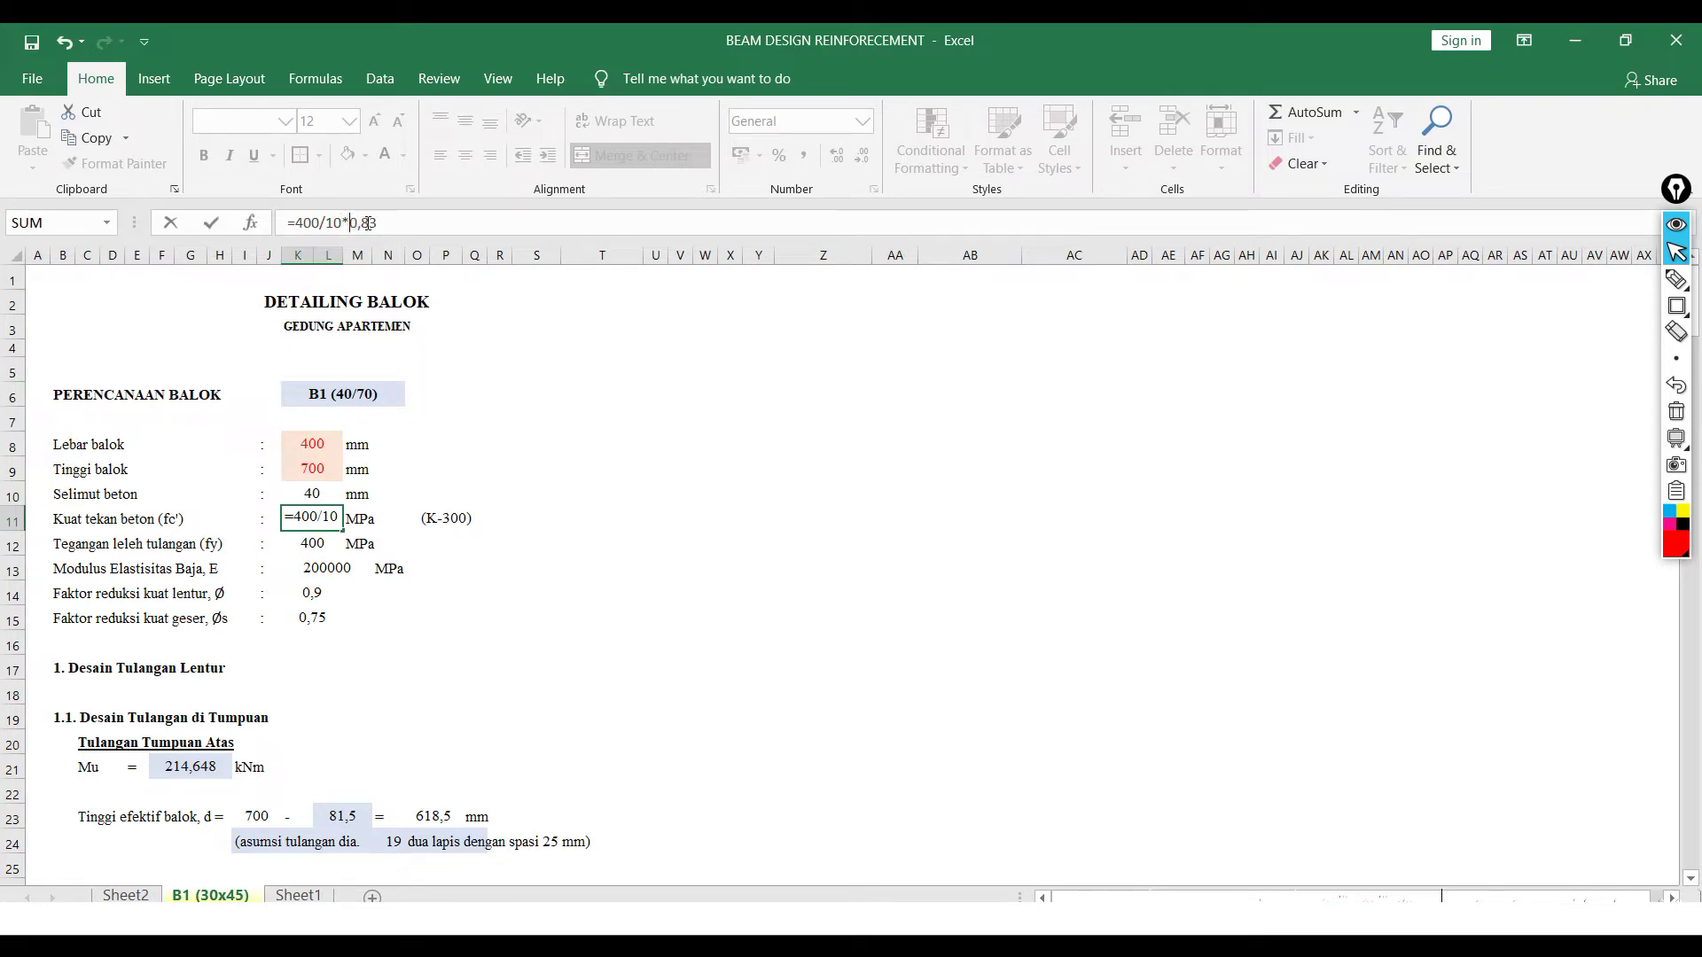
{"action": "left_click", "coordinate": [386, 224]}
{"action": "key", "text": "Return"}
{"action": "key", "text": "Up"}
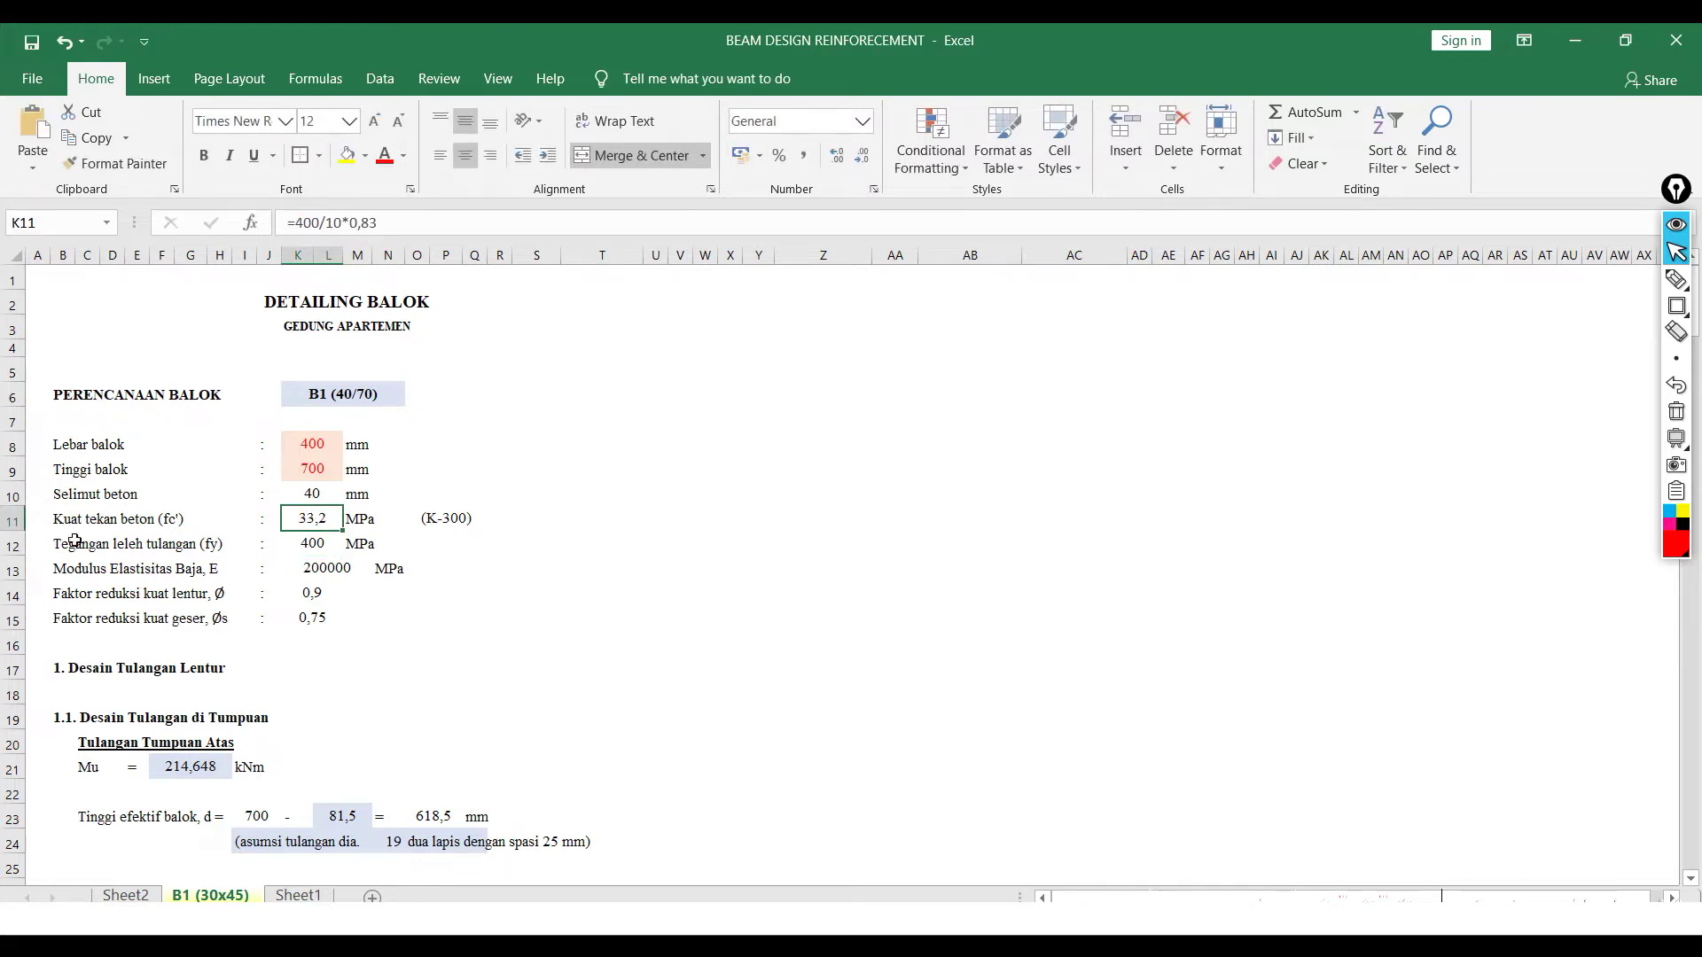
- Change the concrete grade label beside the compressive strength to (K-400)
{"action": "left_click", "coordinate": [435, 519]}
{"action": "left_click", "coordinate": [306, 221]}
{"action": "key", "text": "BackSpace"}
{"action": "type", "text": "4"}
{"action": "key", "text": "Return"}
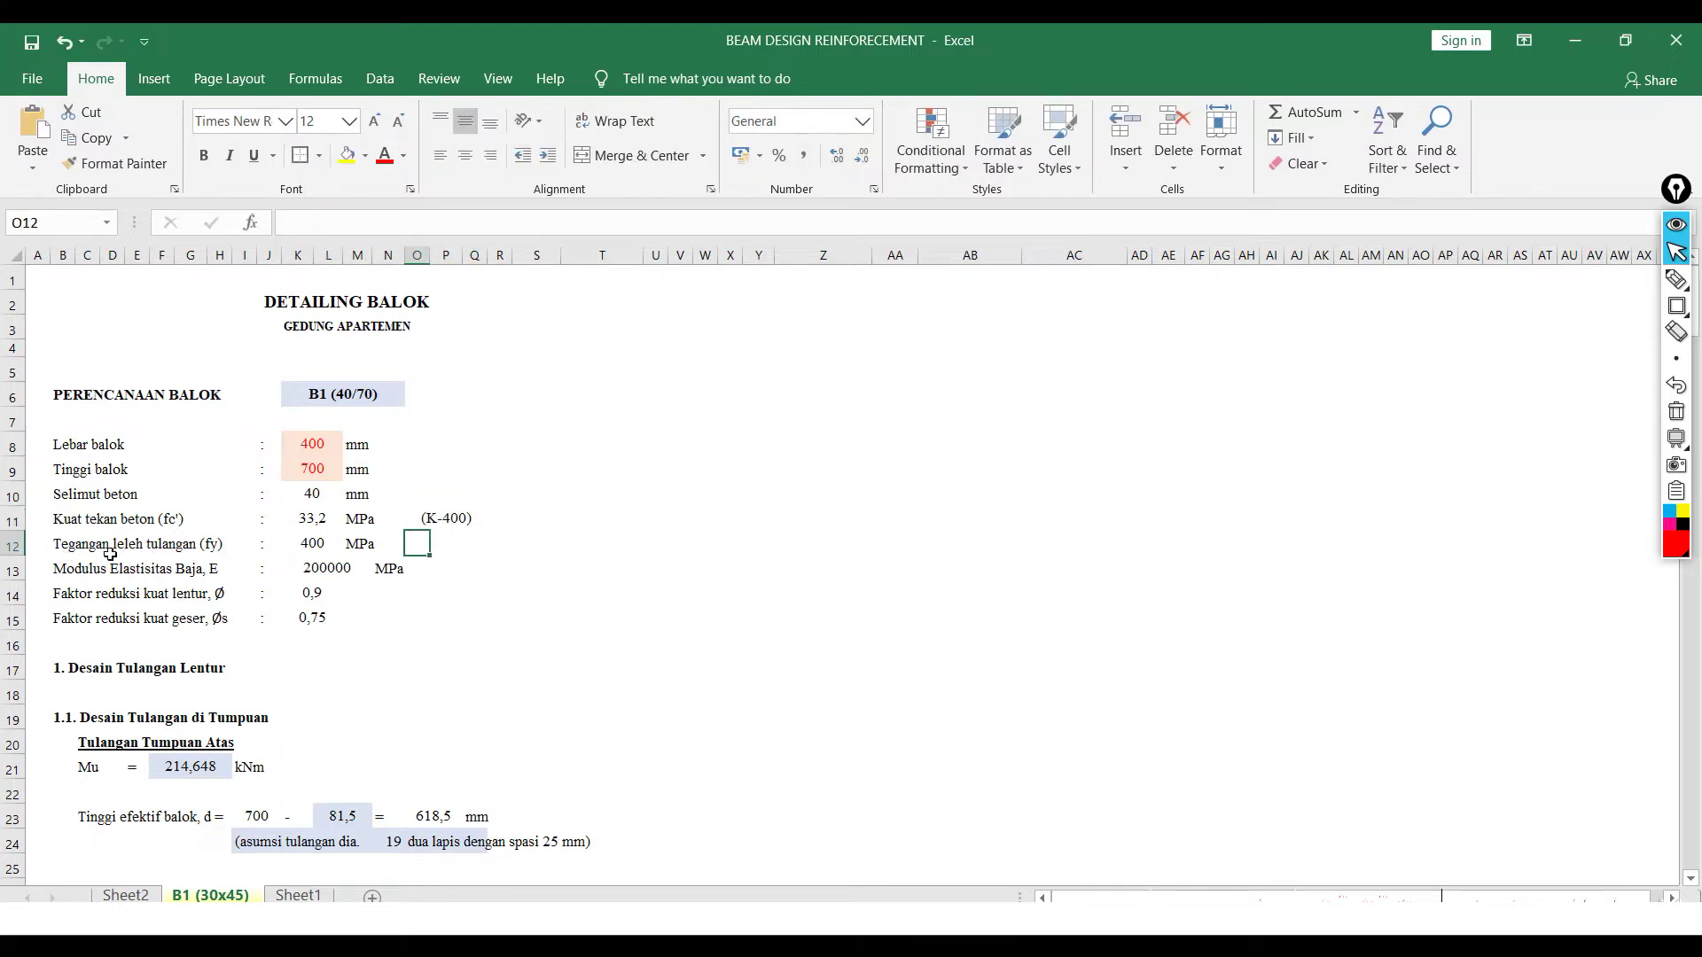
- Switch to SAP2000 and view the properties of rebar material BJTS 420 to check its yield stress
{"action": "left_click", "coordinate": [307, 548]}
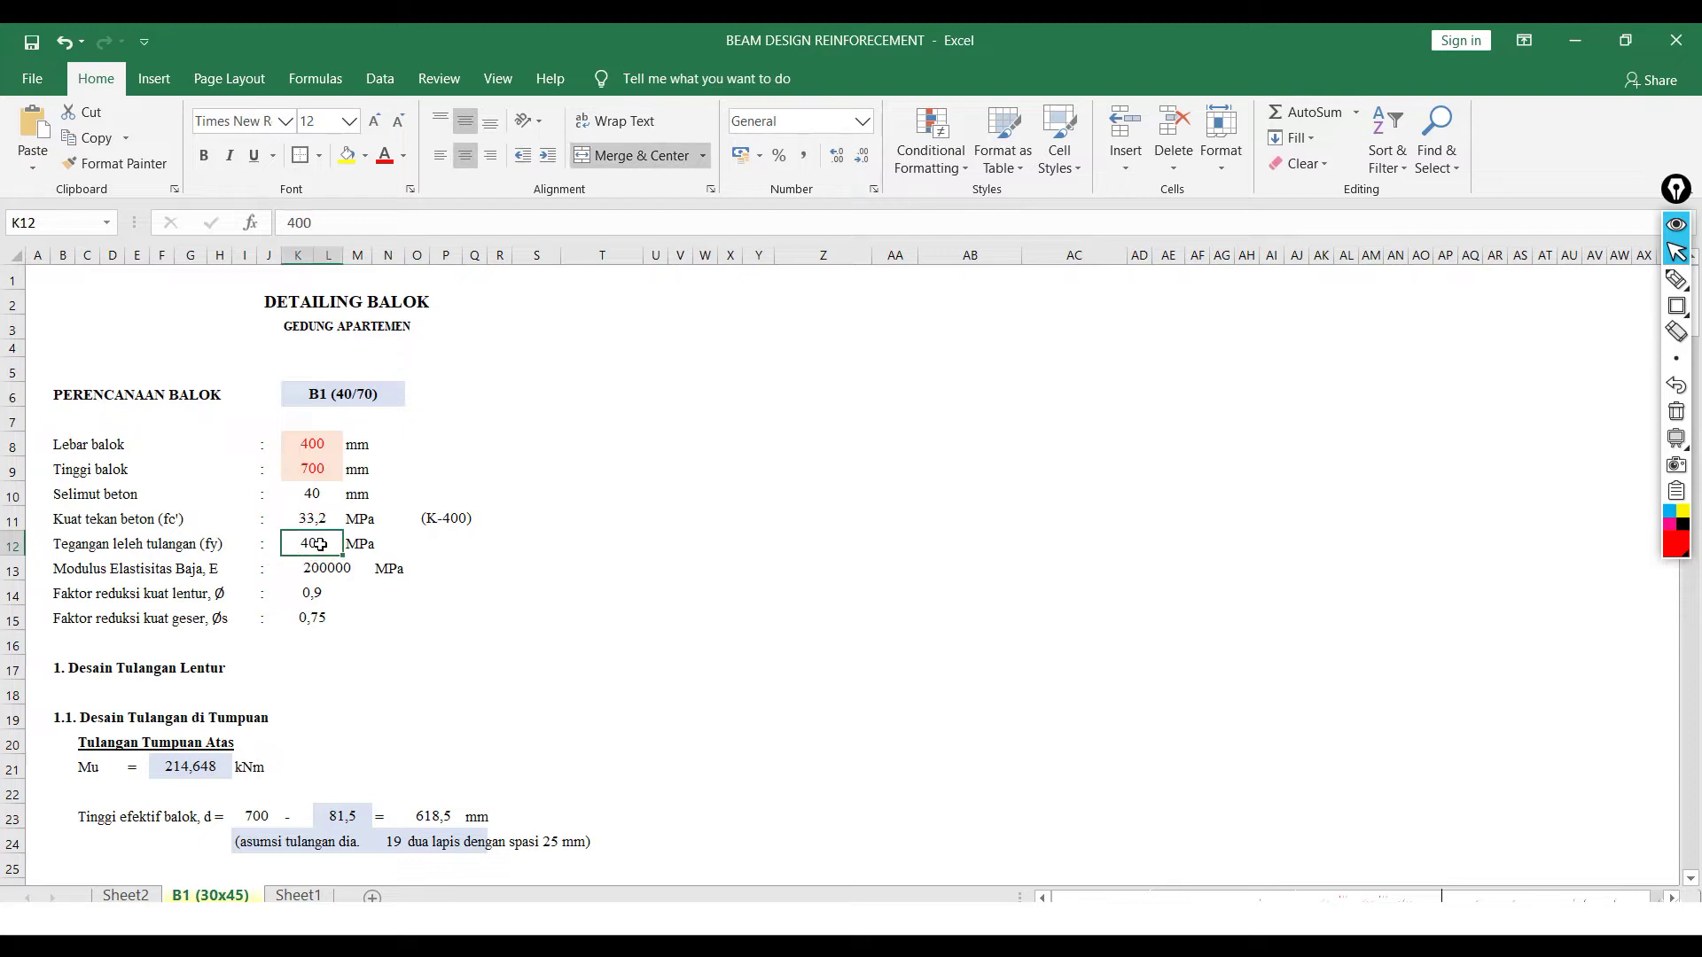
{"action": "key", "text": "alt+Tab"}
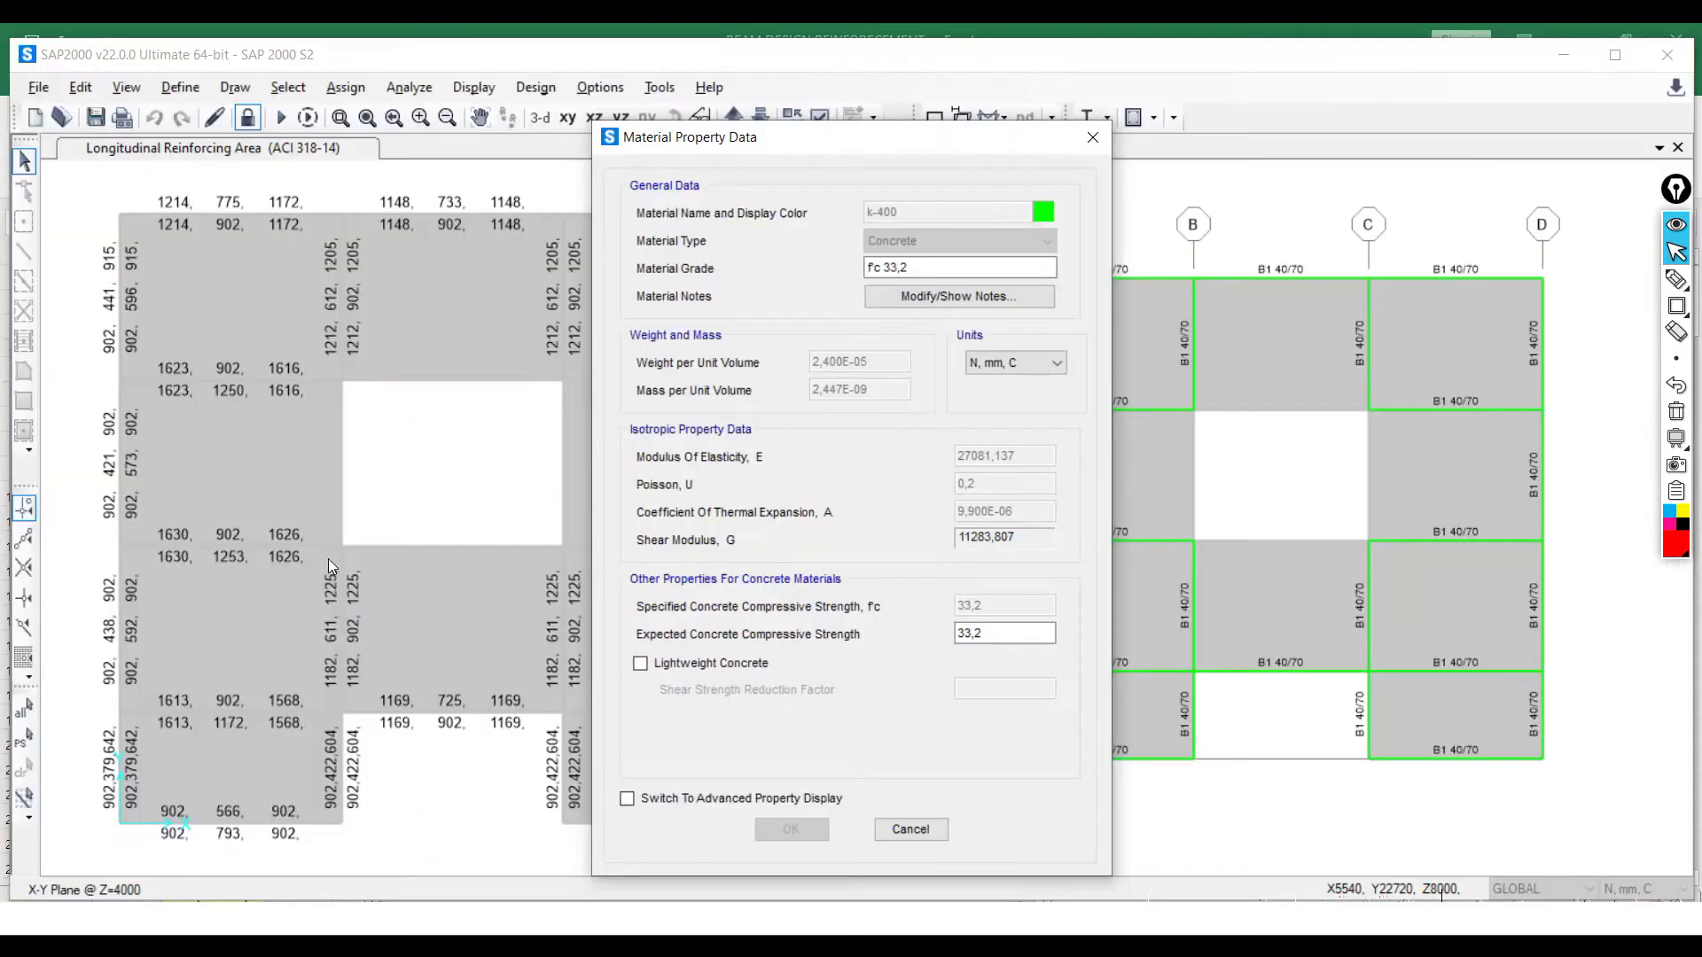
{"action": "left_click", "coordinate": [897, 830]}
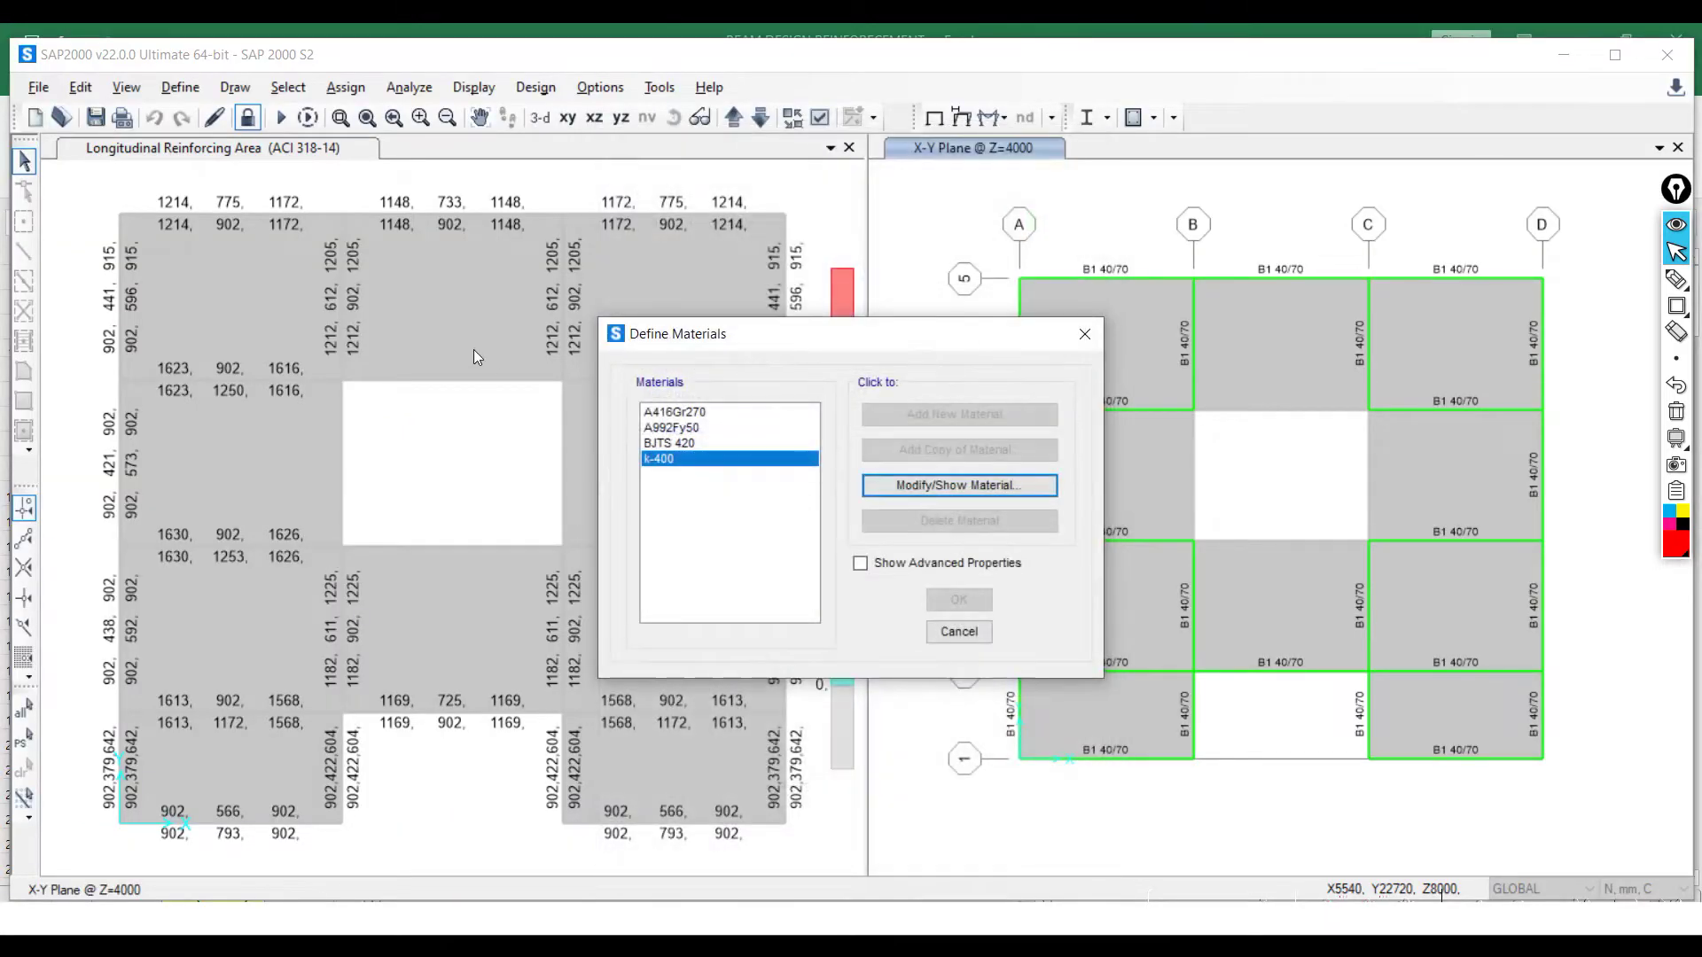
{"action": "left_click", "coordinate": [683, 442]}
{"action": "left_click", "coordinate": [922, 486]}
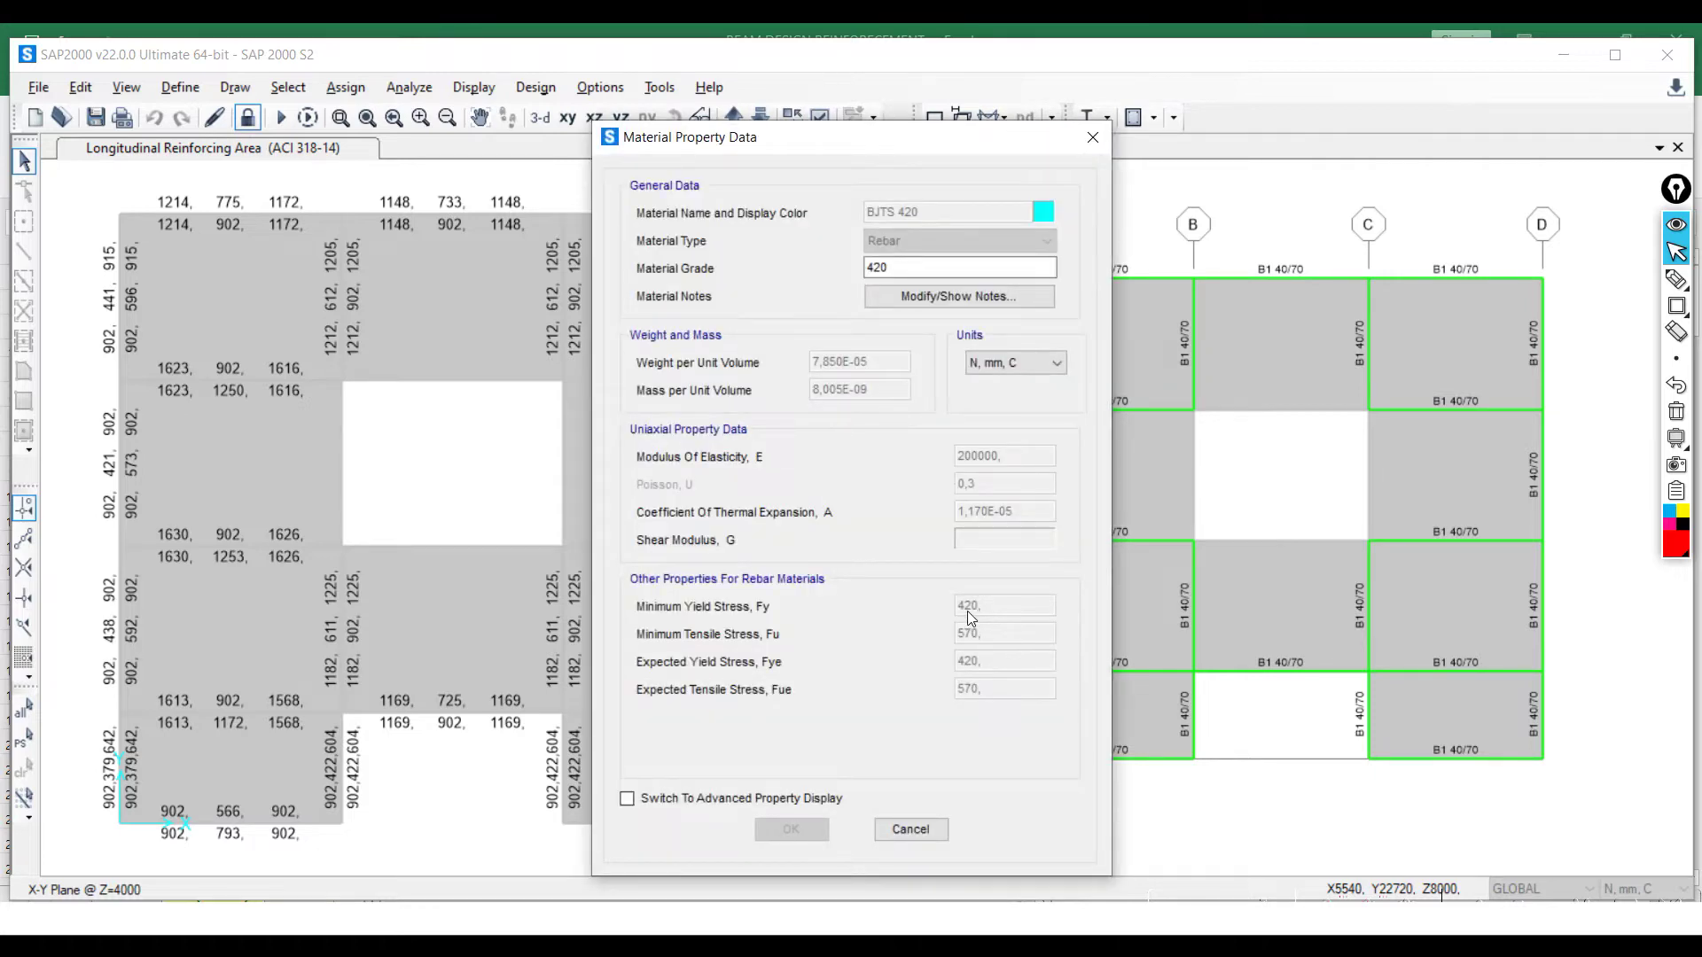
- Switch back to Excel, set the reinforcement yield stress (fy) to 420 MPa, and format the steel elastic modulus with a thousands separator
{"action": "key", "text": "alt+Tab"}
{"action": "type", "text": "420"}
{"action": "key", "text": "Return"}
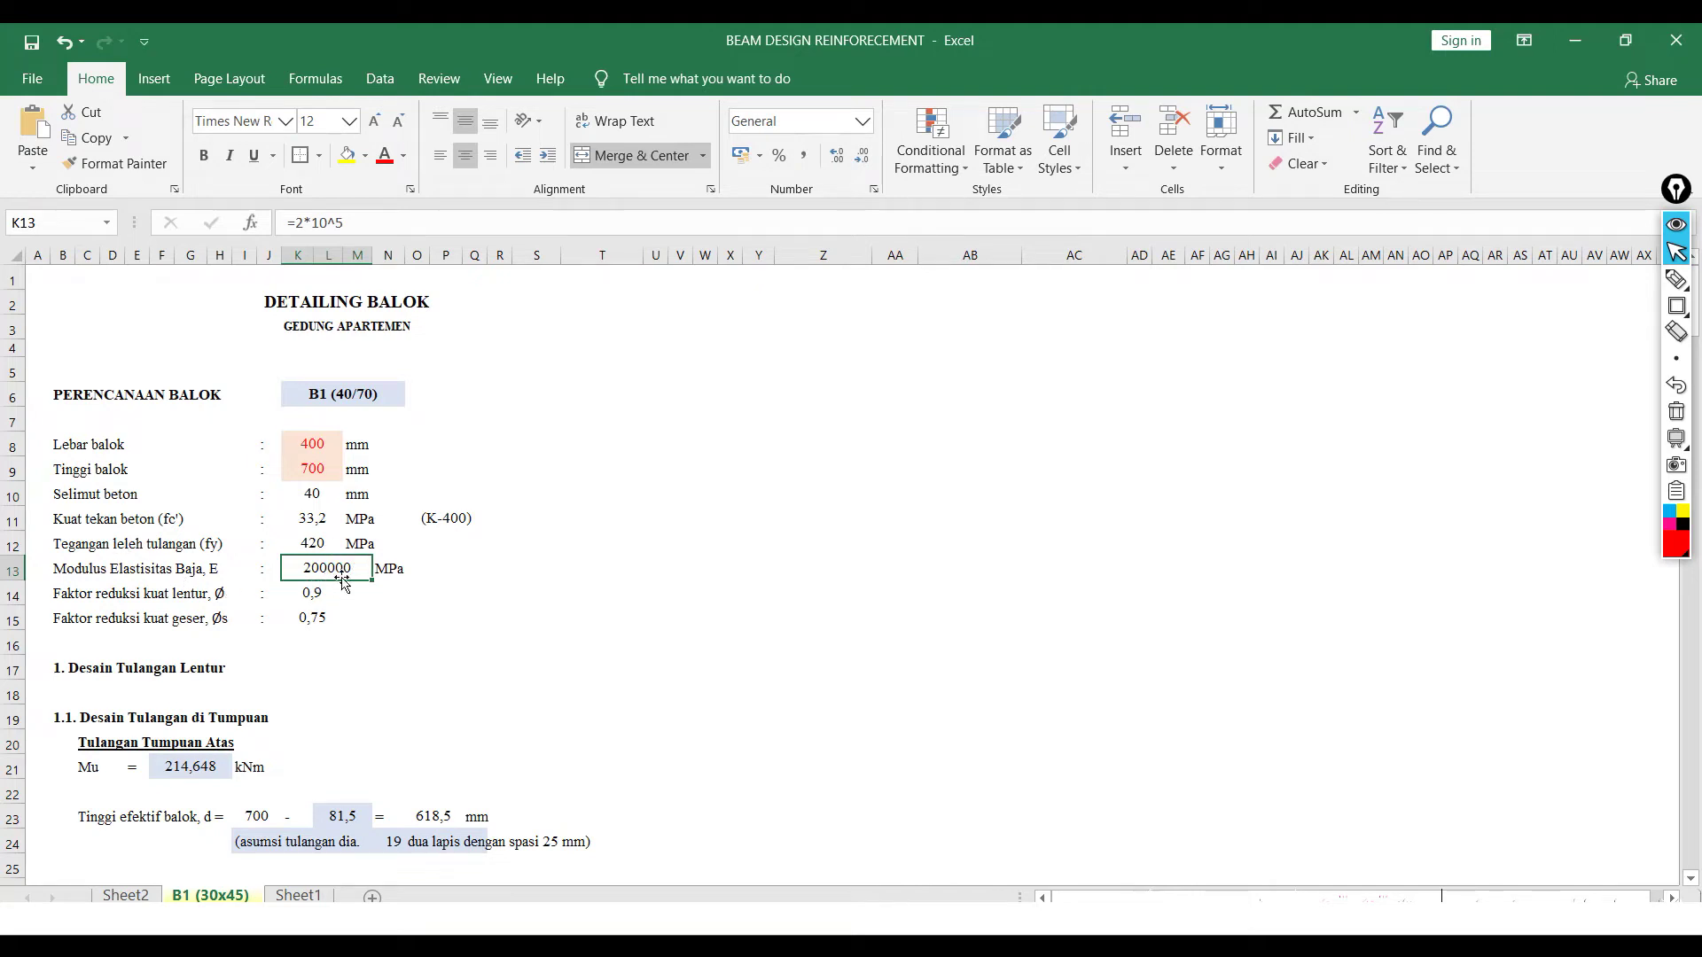
{"action": "left_click", "coordinate": [802, 155]}
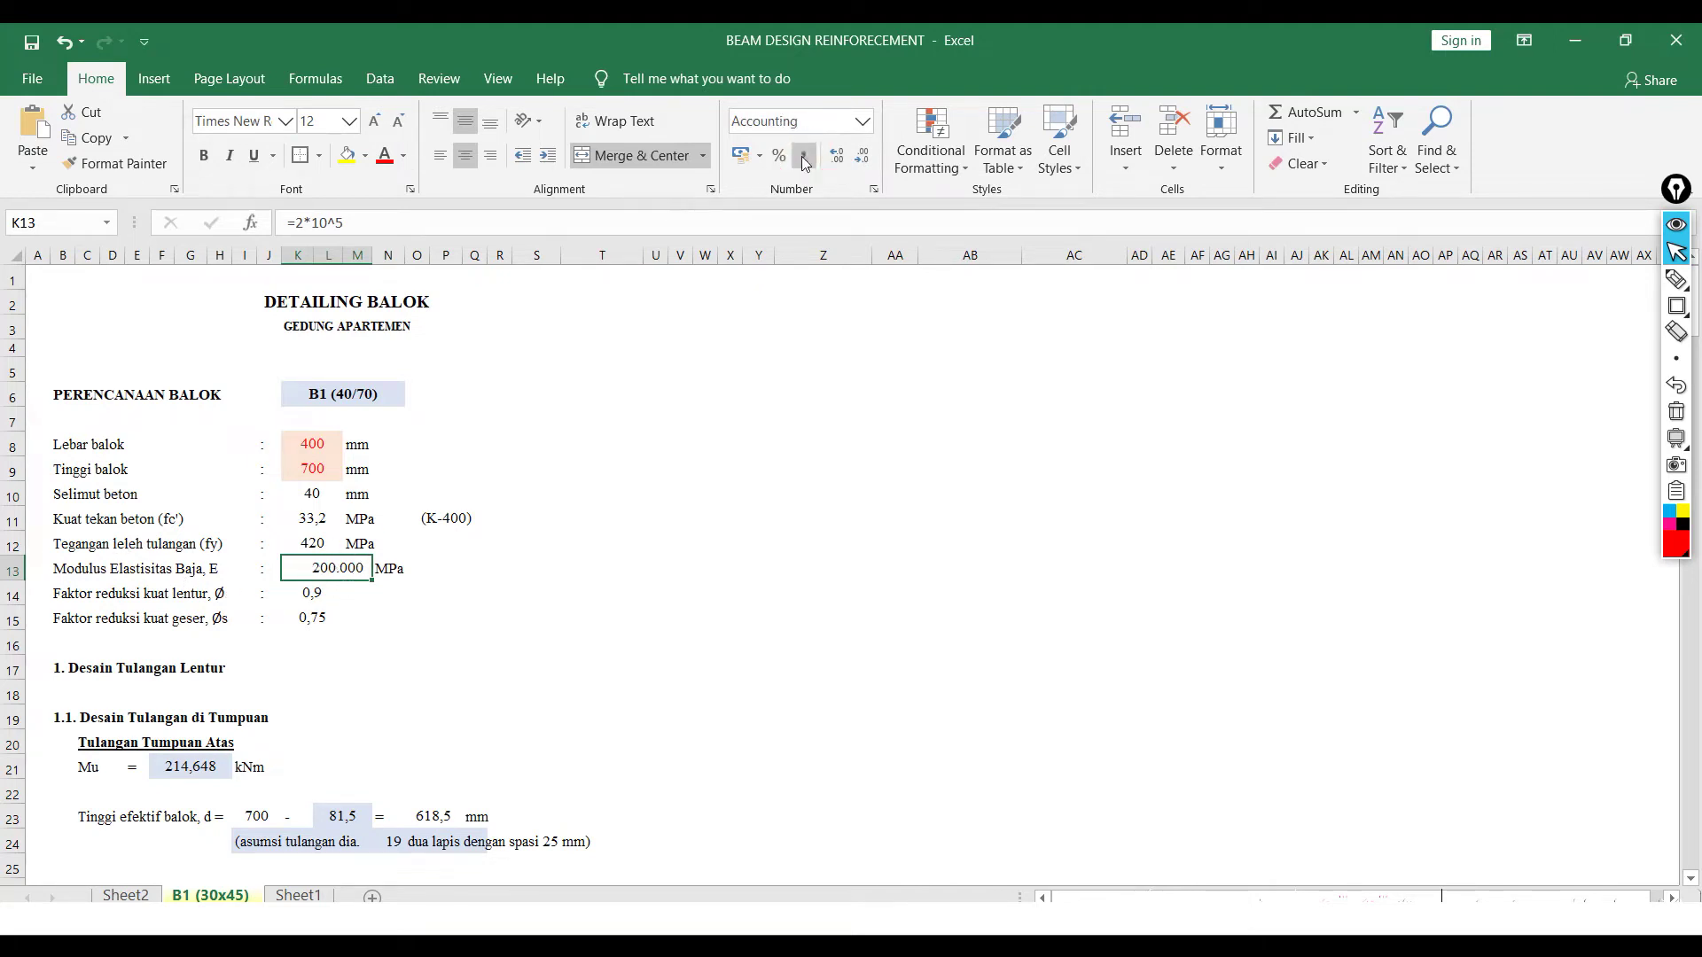
- Review the flexural strength reduction factor Ø in K14 and its label
{"action": "left_click", "coordinate": [323, 589]}
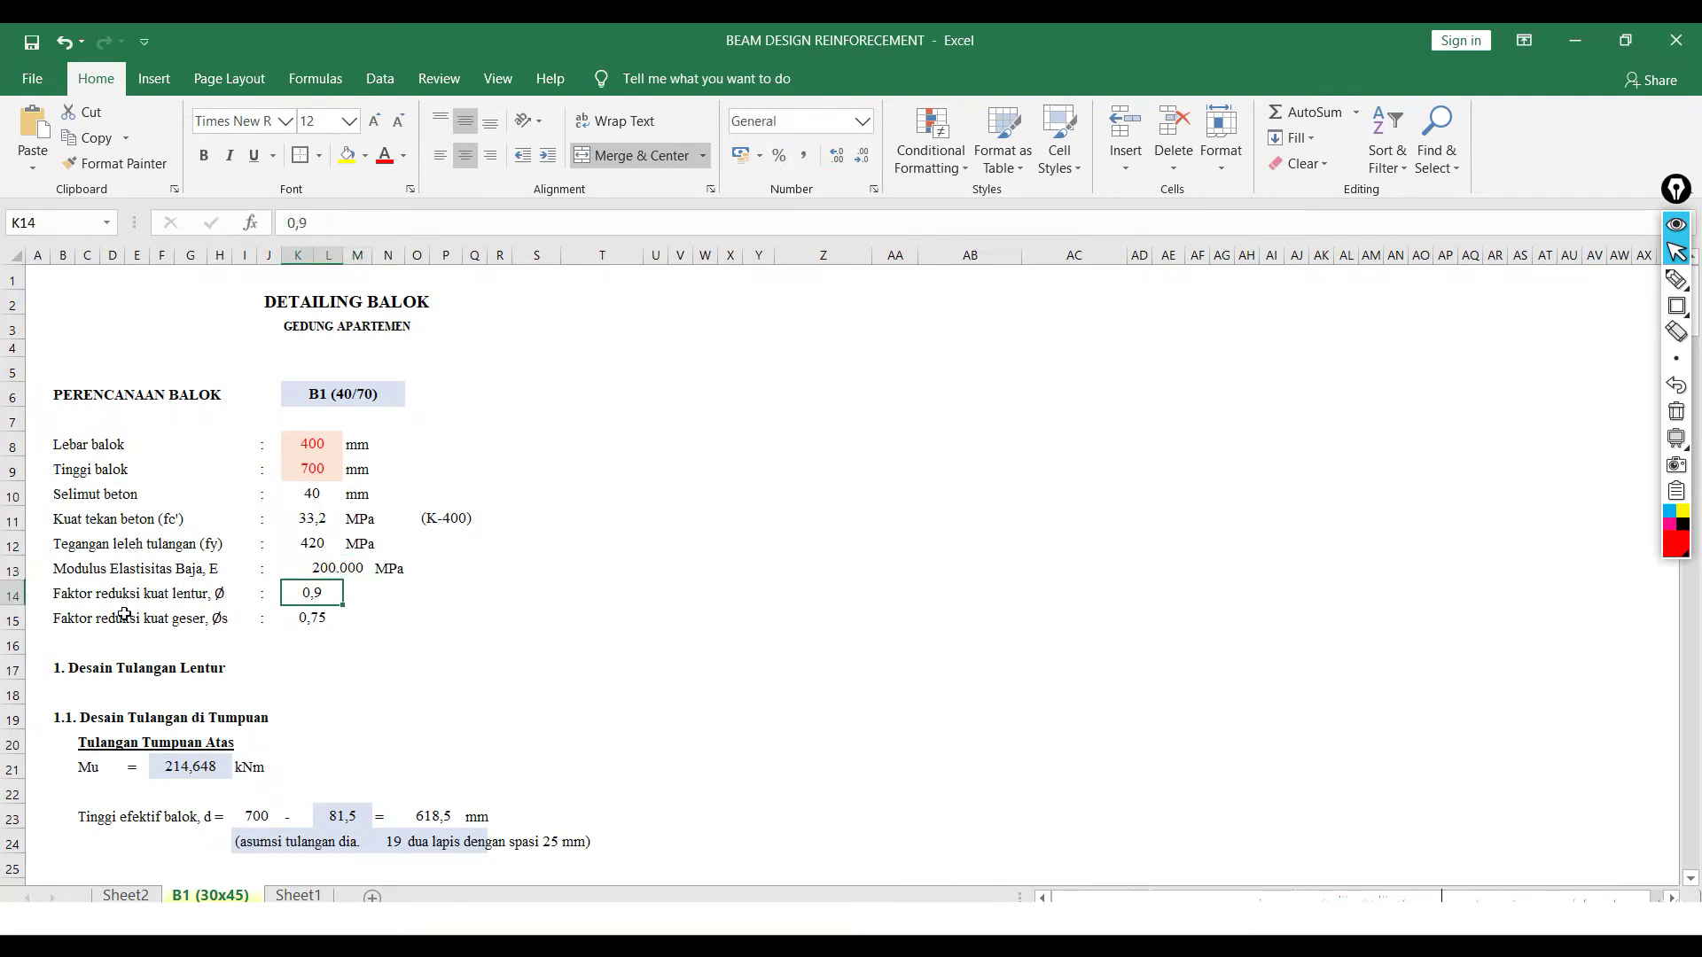
{"action": "left_click", "coordinate": [73, 601]}
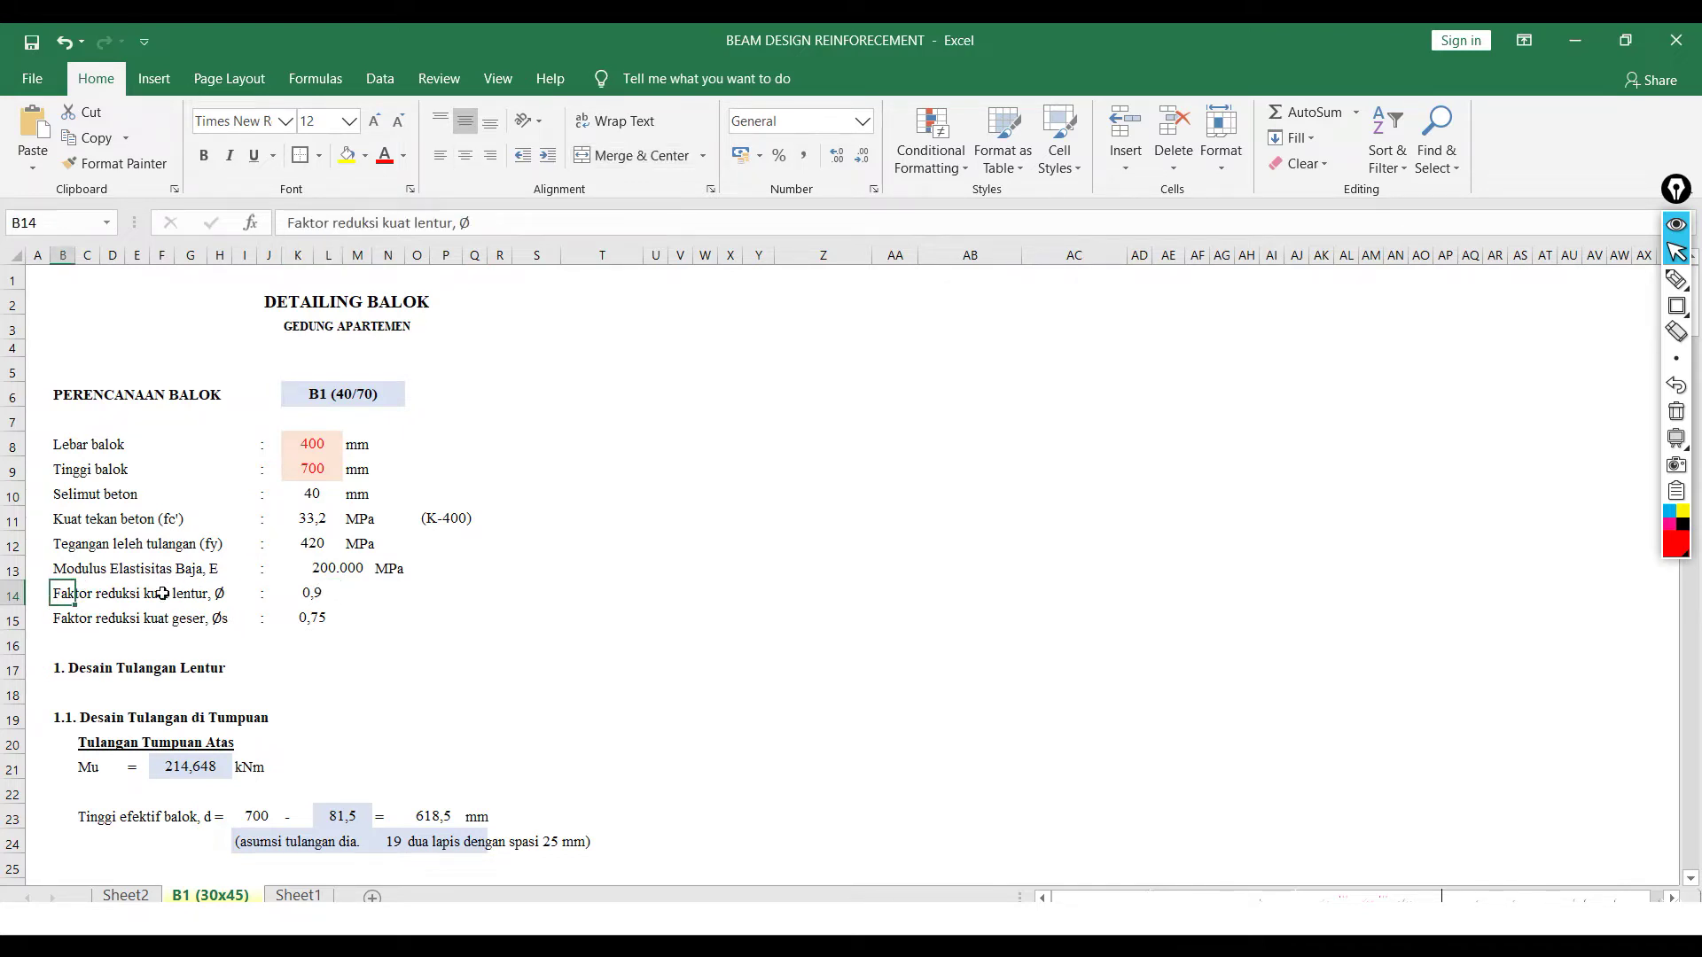
{"action": "left_click", "coordinate": [315, 592]}
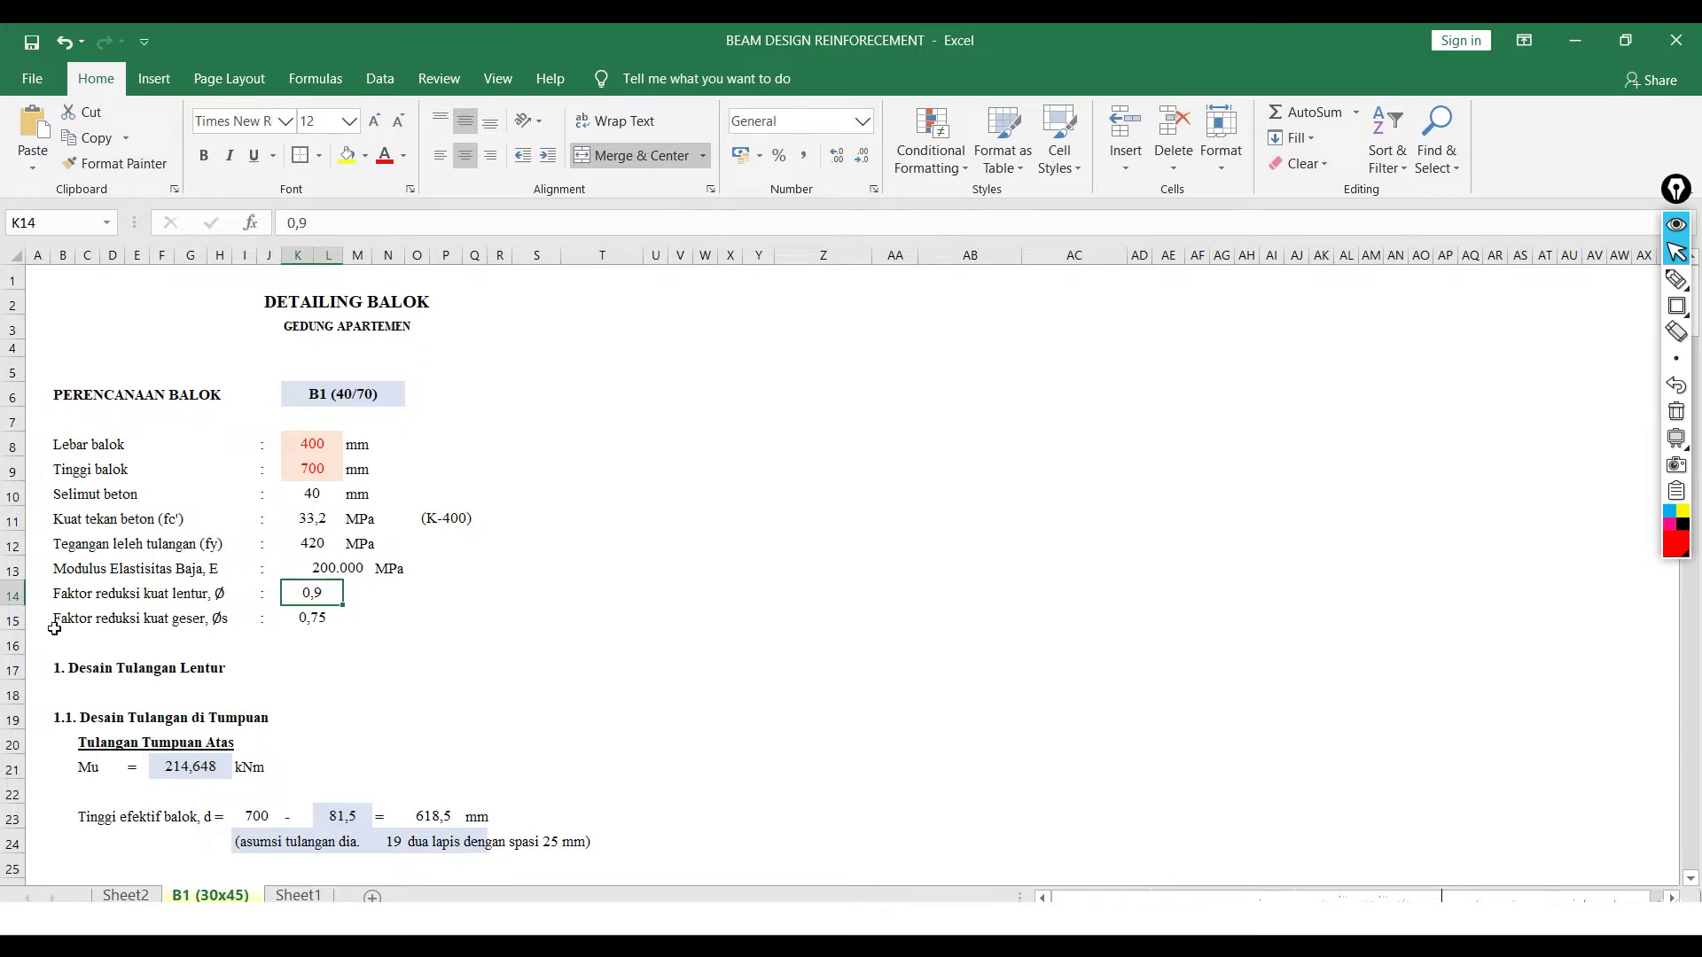
- Switch to SAP2000, close the material properties, and check the tension and shear Phi factors in the ACI 318-14 concrete frame design preferences
{"action": "key", "text": "alt+Tab"}
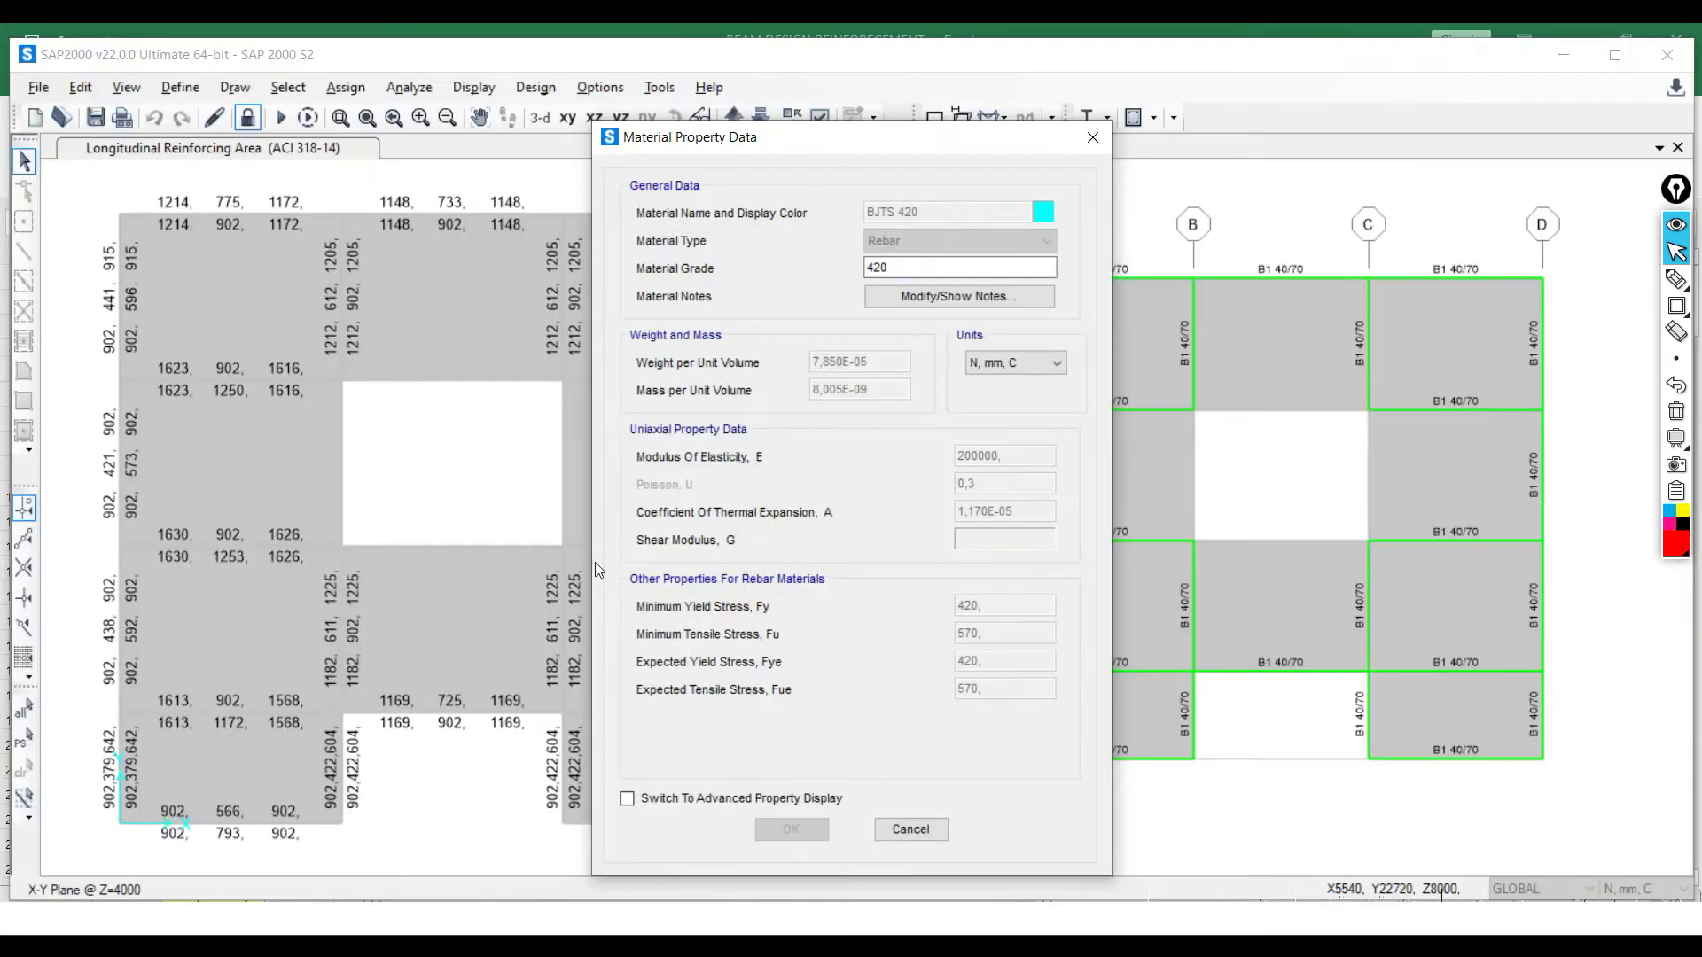
{"action": "left_click", "coordinate": [904, 829]}
{"action": "left_click", "coordinate": [948, 635]}
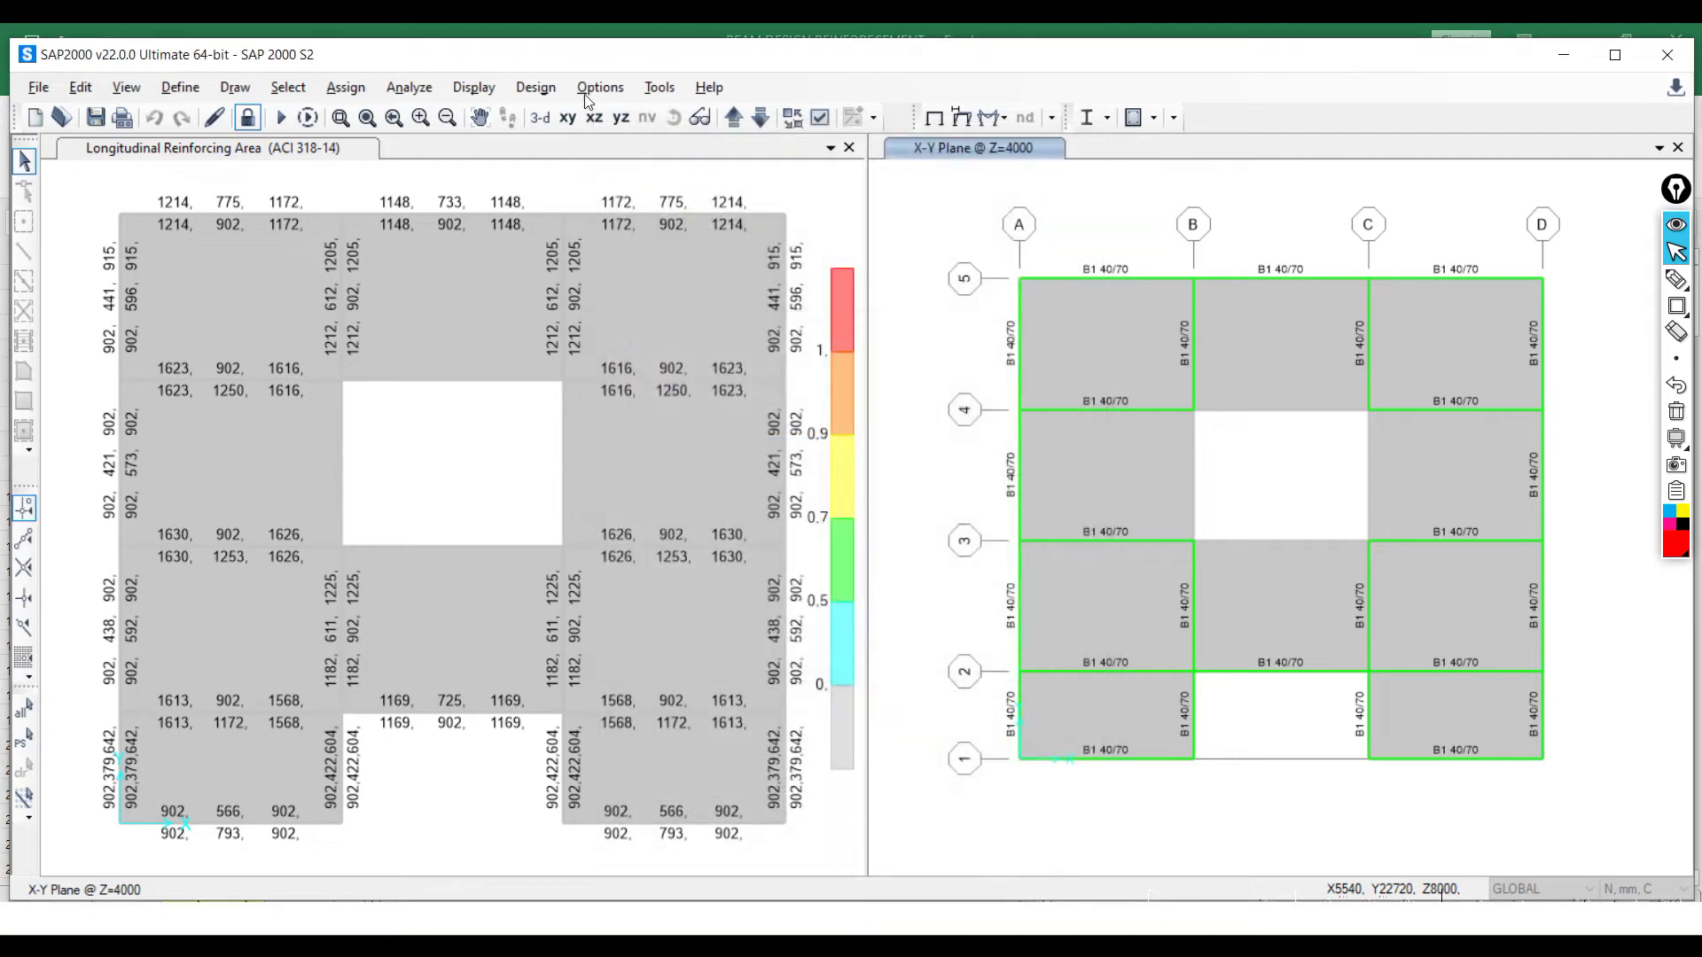
{"action": "left_click", "coordinate": [530, 93]}
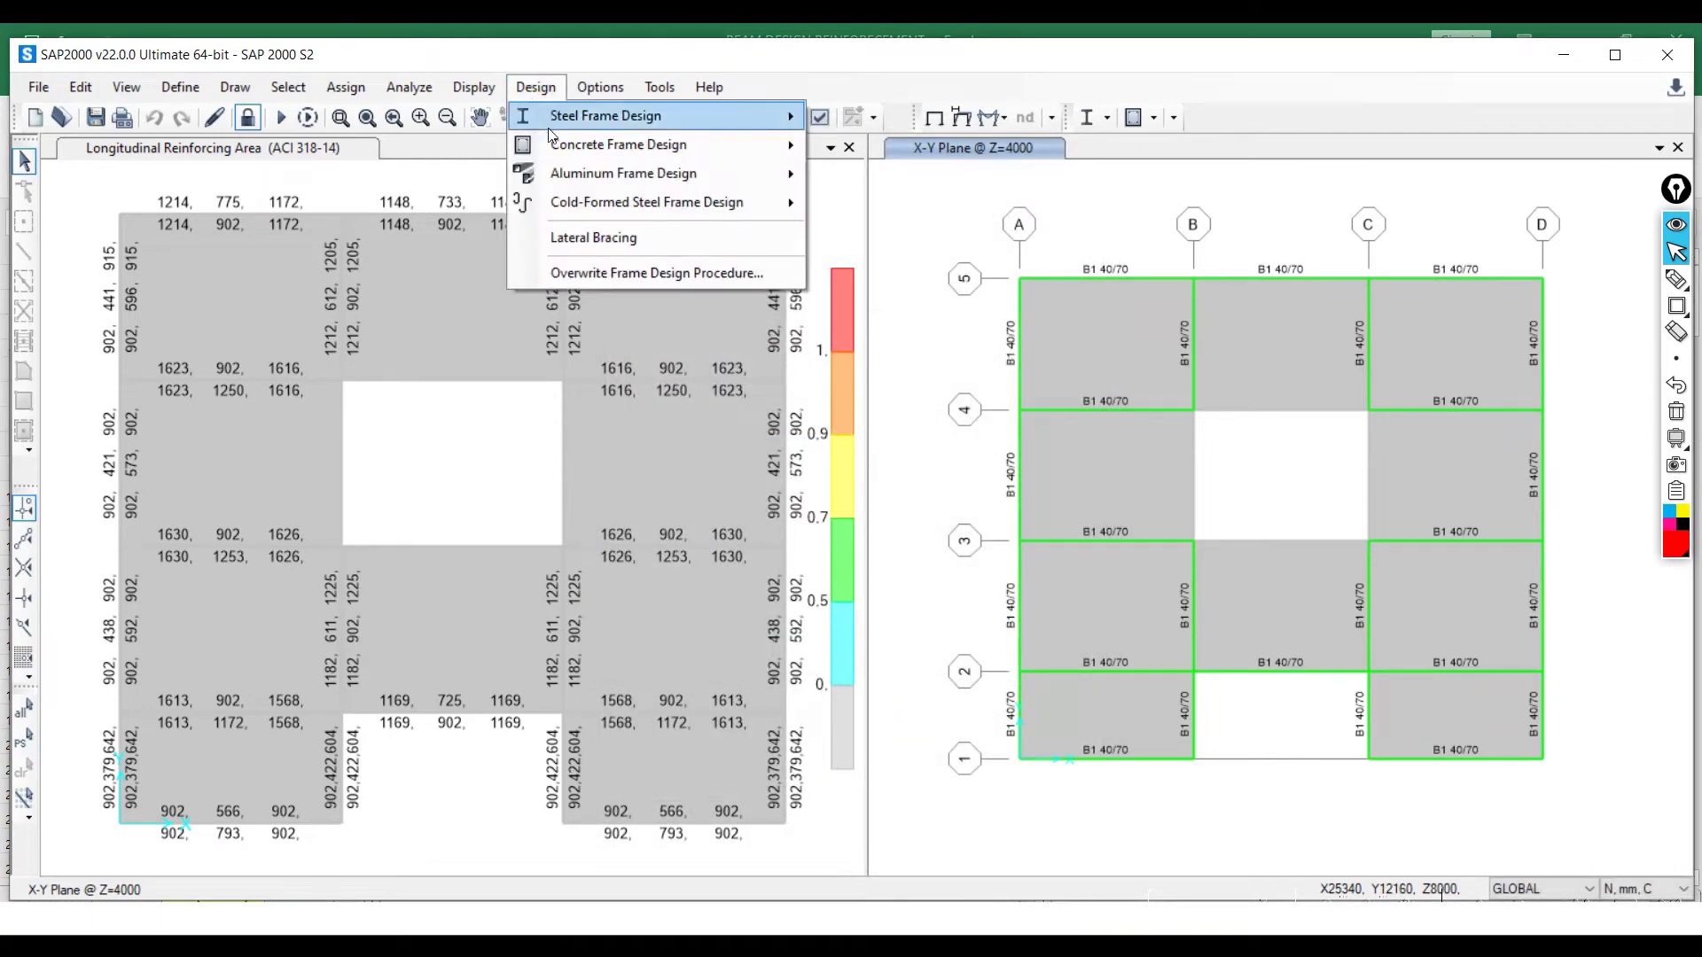
{"action": "left_click", "coordinate": [552, 137]}
{"action": "left_click", "coordinate": [845, 149]}
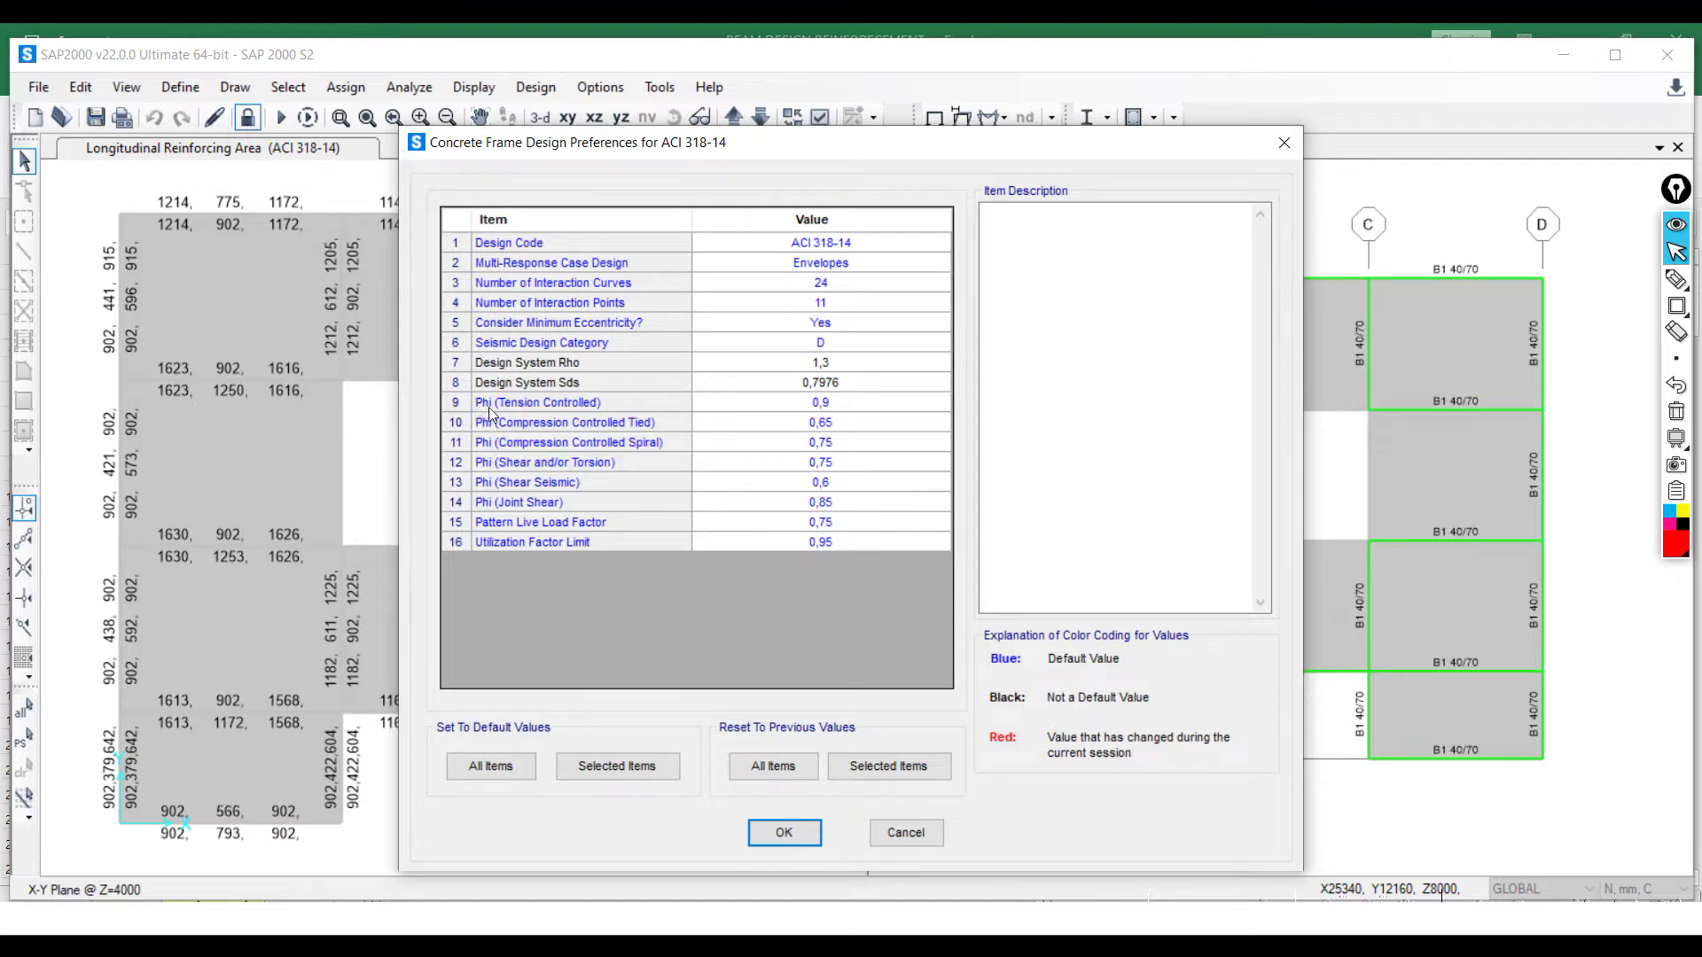
{"action": "left_click", "coordinate": [695, 406]}
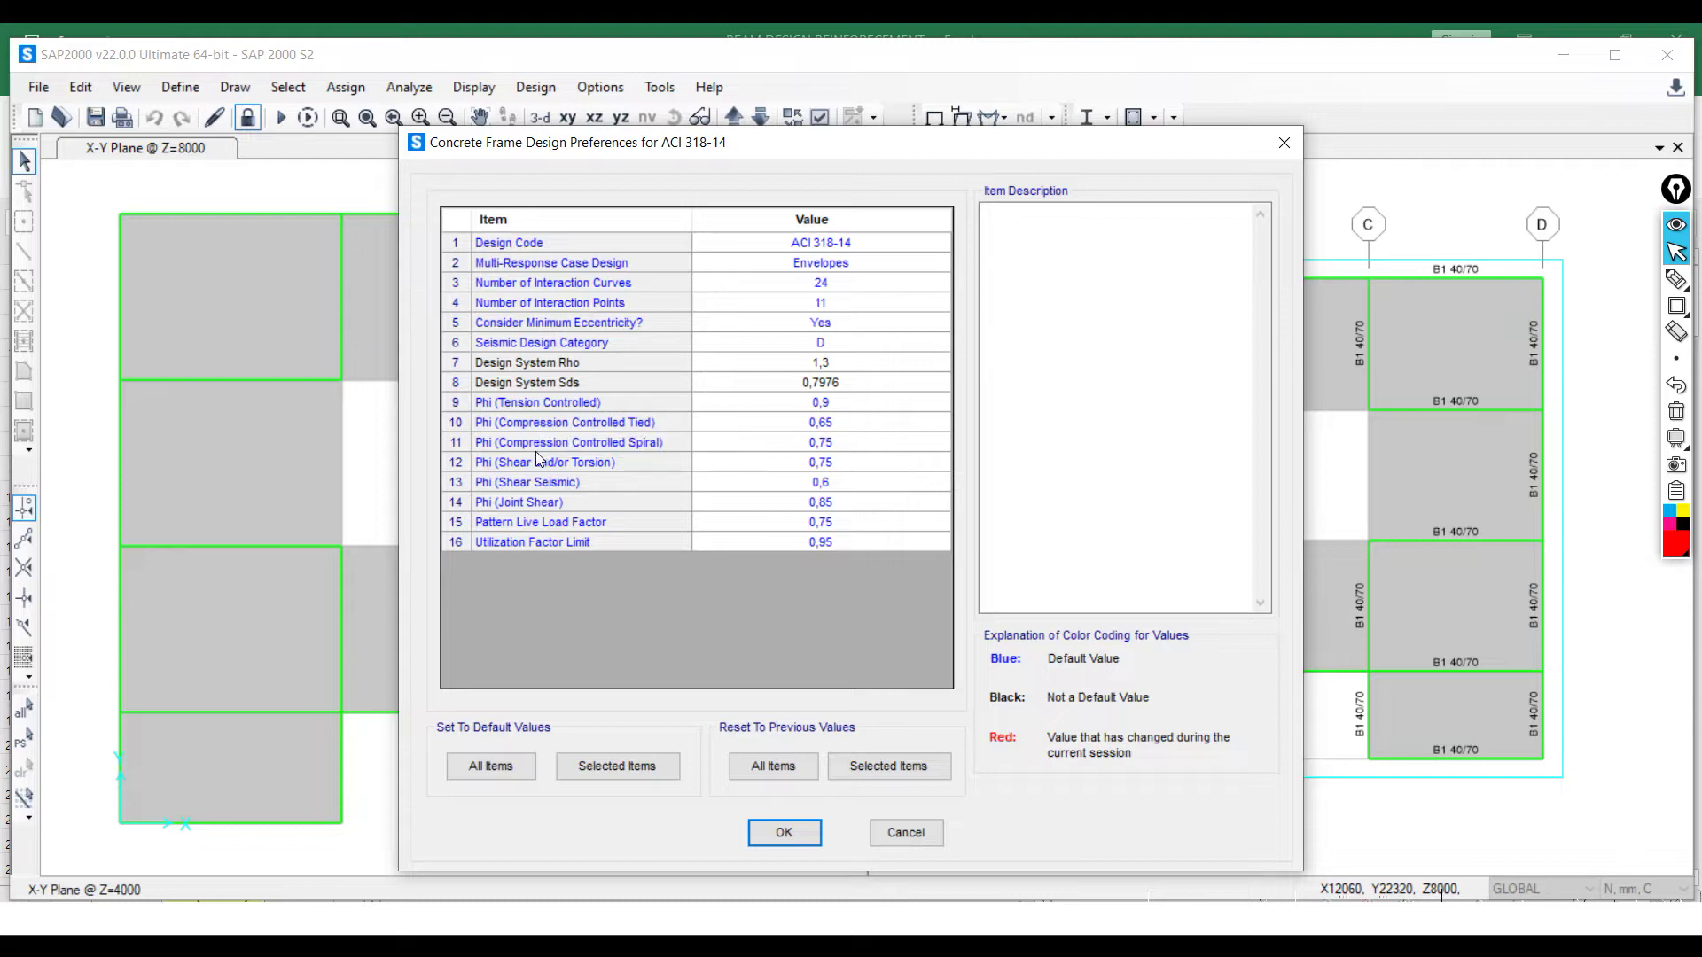
{"action": "left_click", "coordinate": [492, 462]}
- Switch back to Excel and review the shear reduction factor Øs in K15 and the top support reinforcement inputs
{"action": "key", "text": "alt+Tab"}
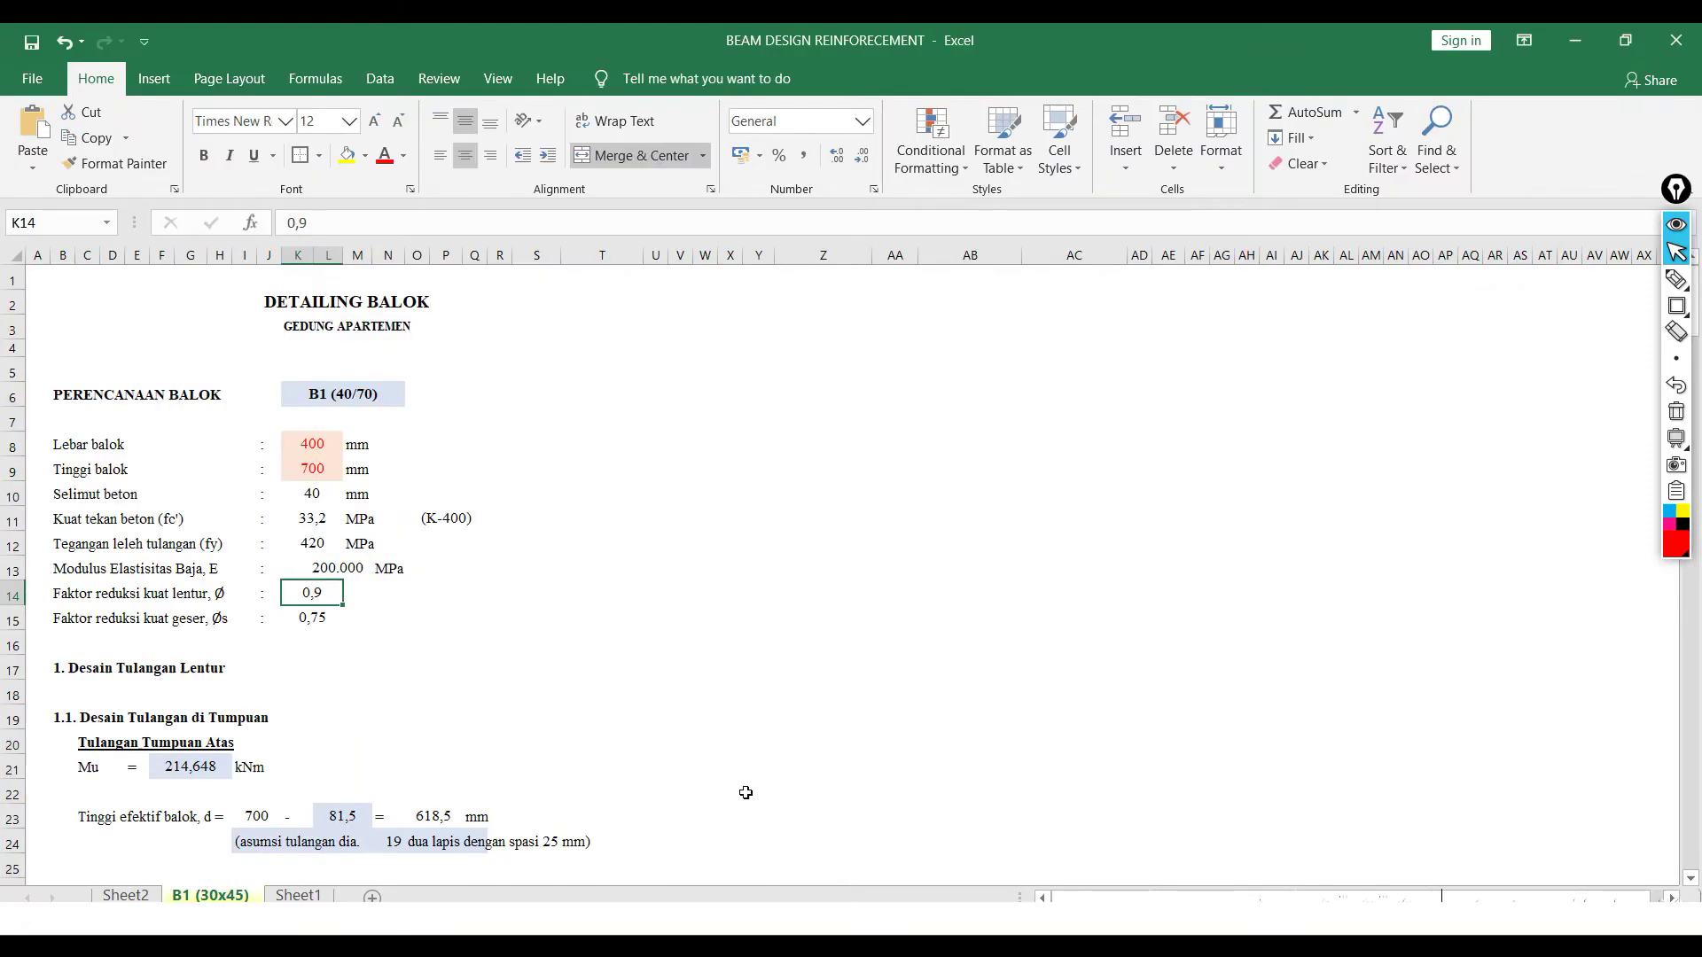
{"action": "left_click", "coordinate": [300, 623]}
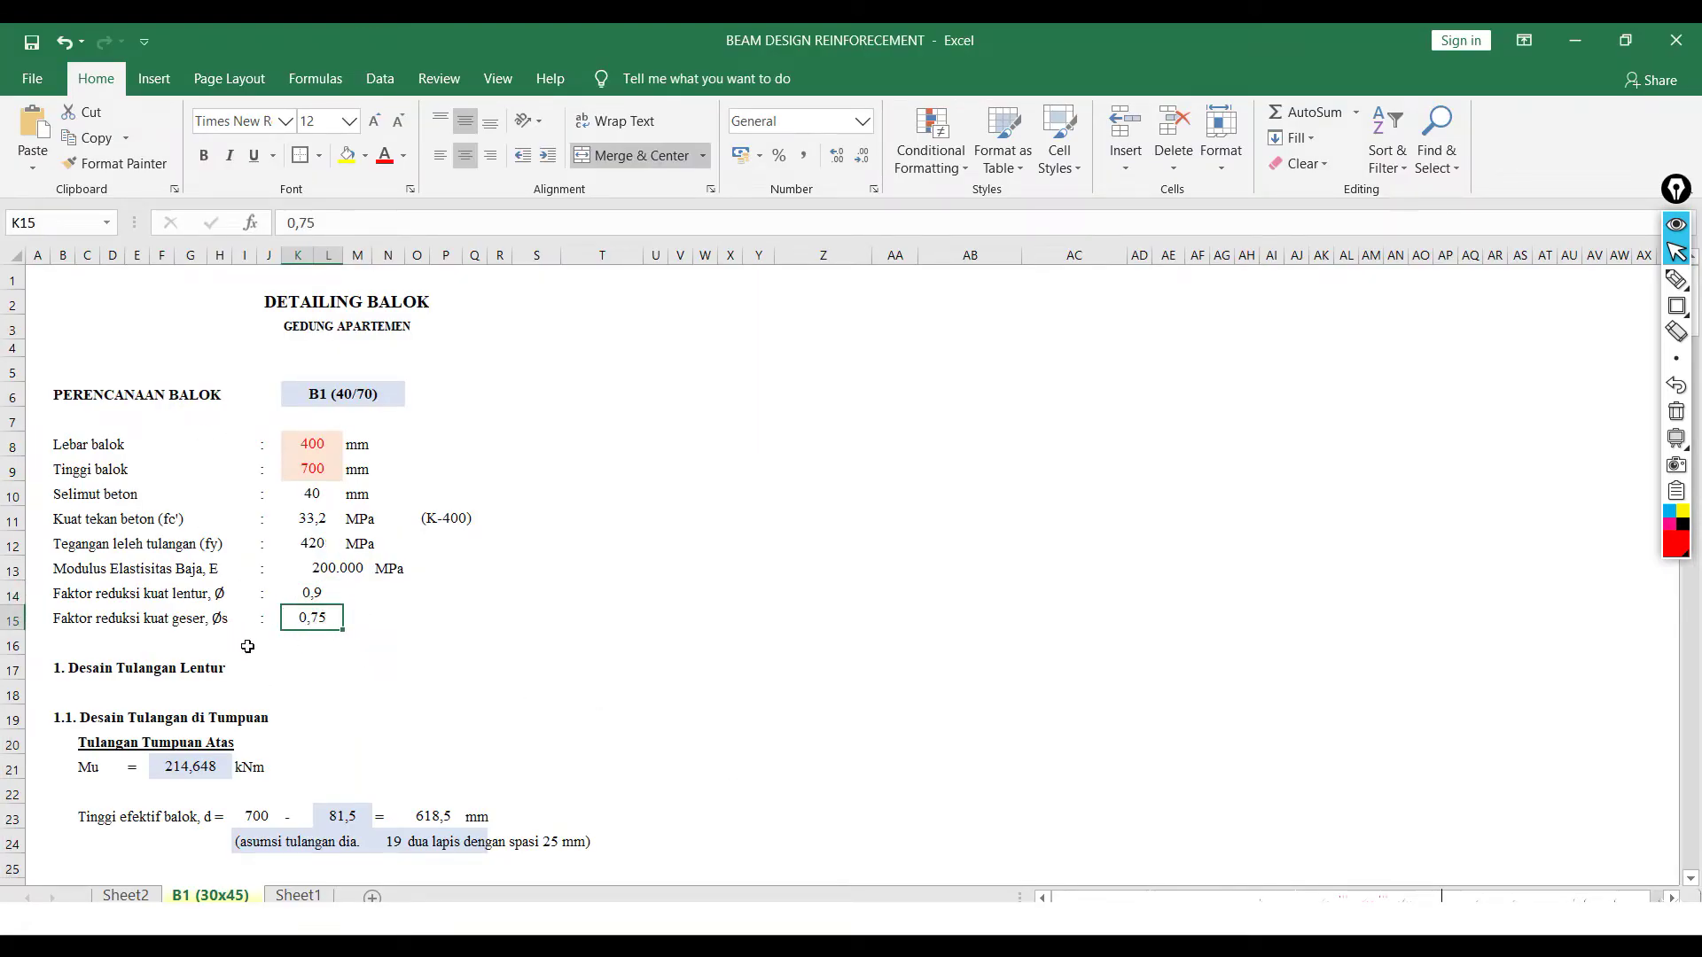
{"action": "scroll", "coordinate": [315, 637], "scroll_direction": "down", "scroll_amount": 1}
{"action": "scroll", "coordinate": [315, 637], "scroll_direction": "down", "scroll_amount": 3}
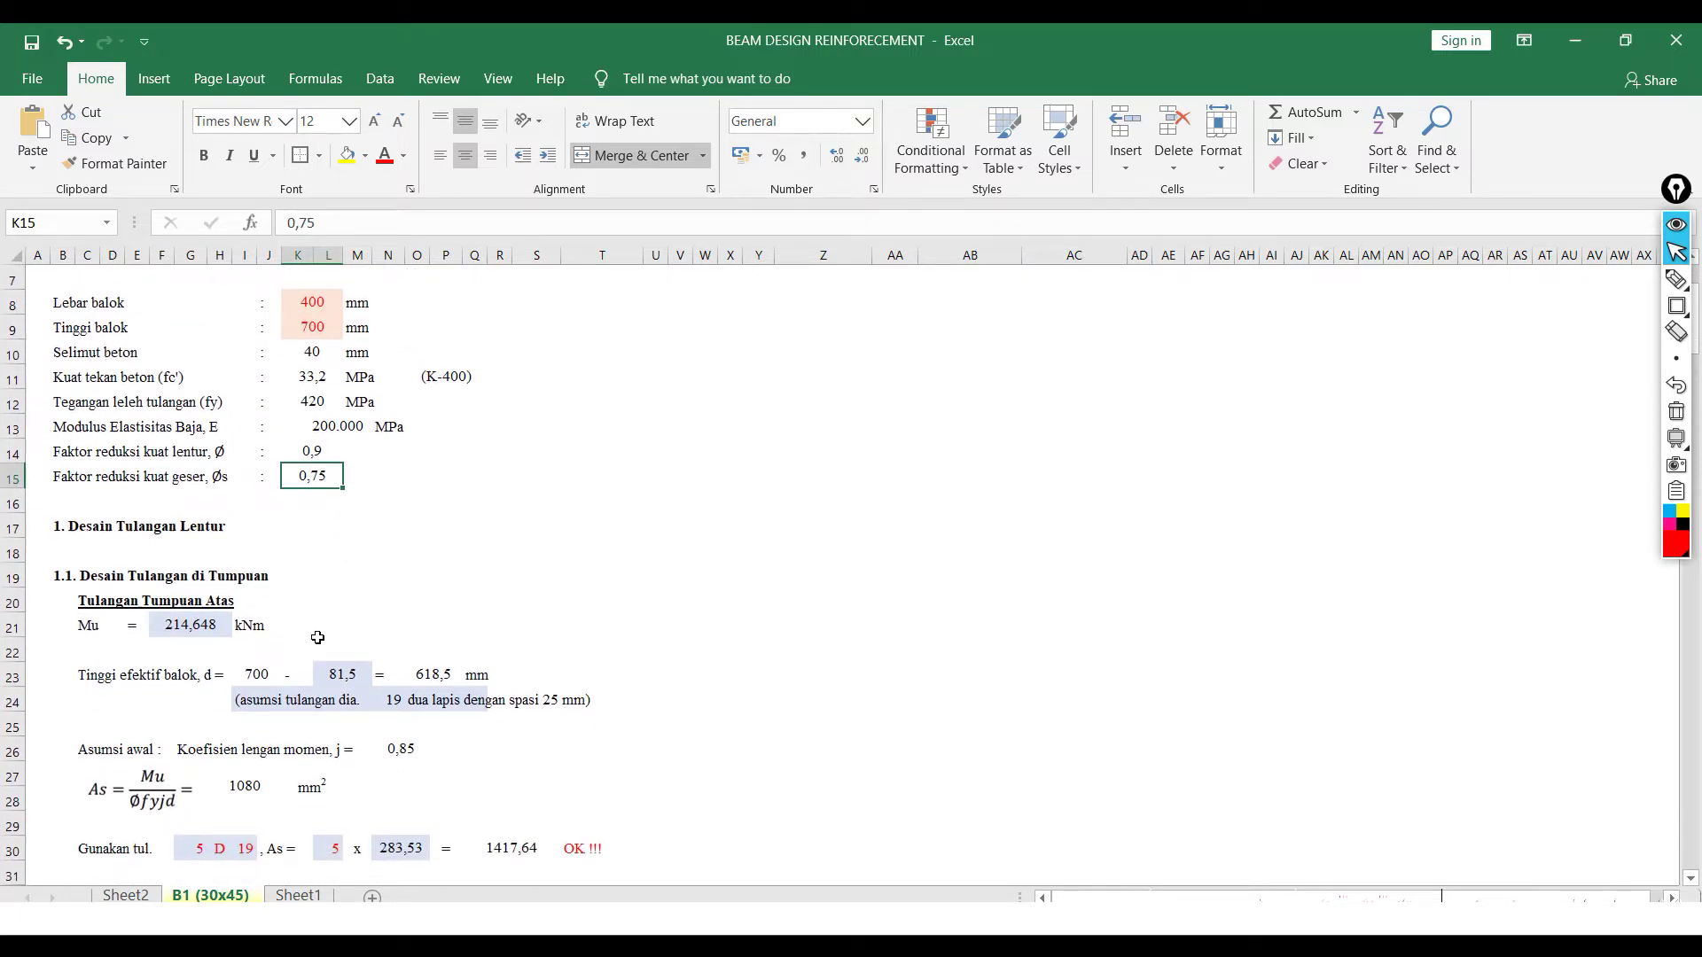
{"action": "scroll", "coordinate": [317, 637], "scroll_direction": "down", "scroll_amount": 1}
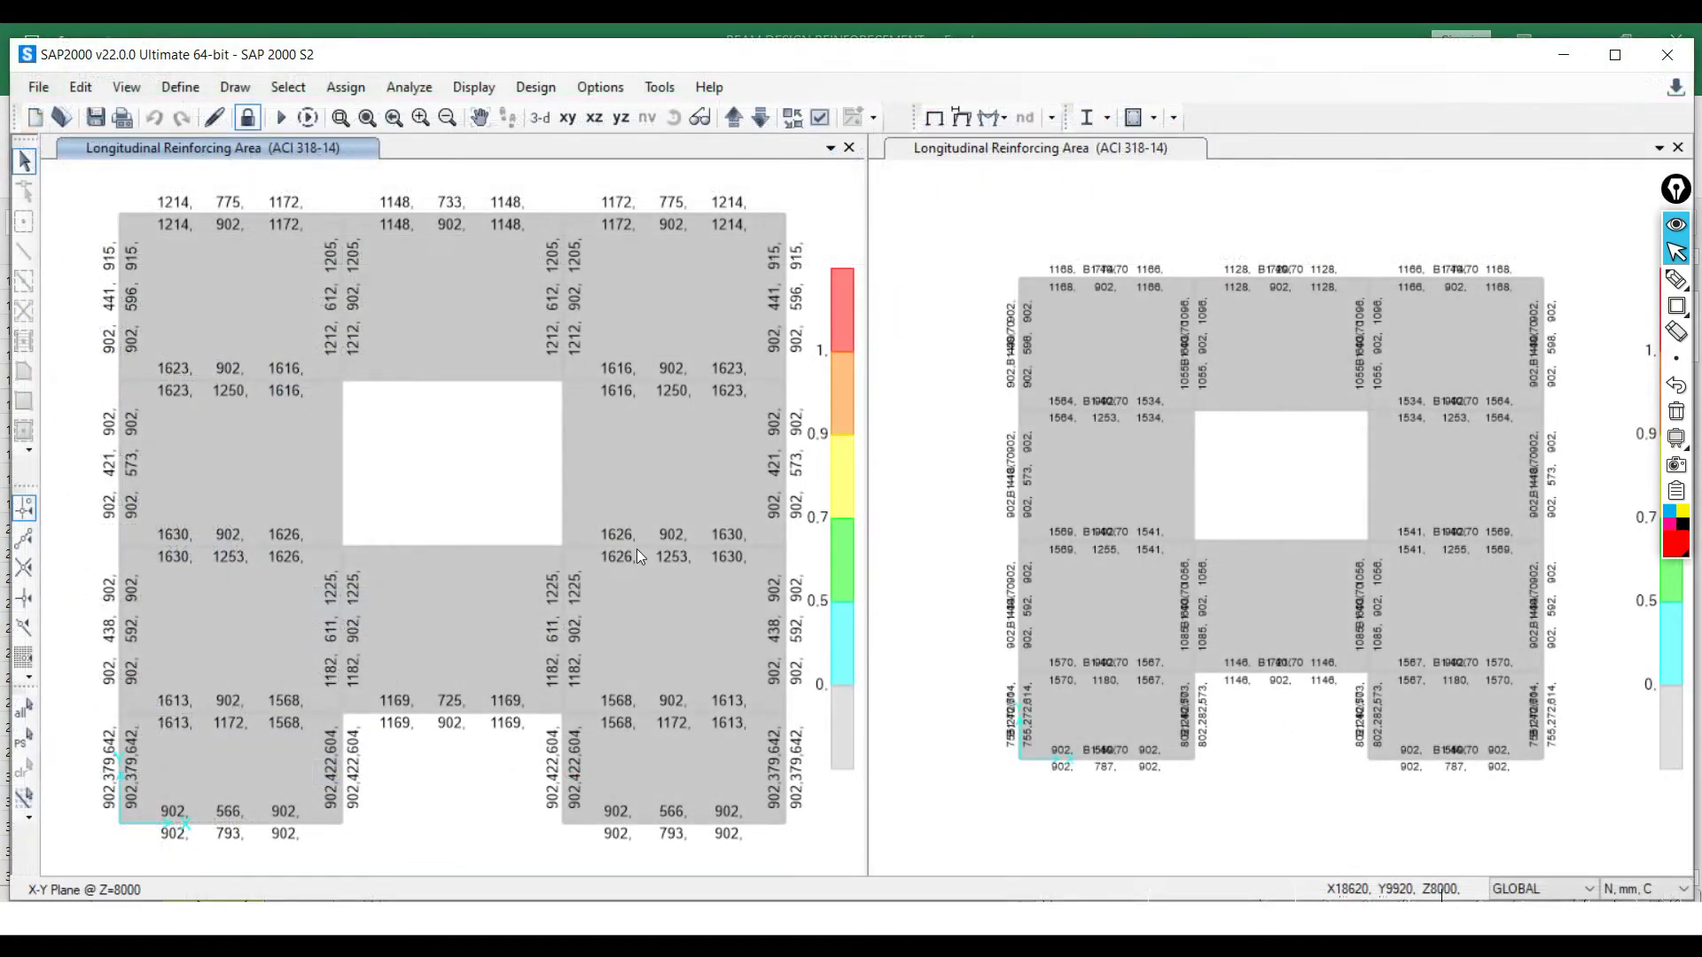
- In SAP2000, show the concrete design summary of the governing B1 40/70 beam in KN, m, C units and read its design moment
{"action": "right_click", "coordinate": [633, 546]}
{"action": "left_click", "coordinate": [760, 611]}
{"action": "key", "text": "alt+Tab"}
{"action": "left_click", "coordinate": [1249, 154]}
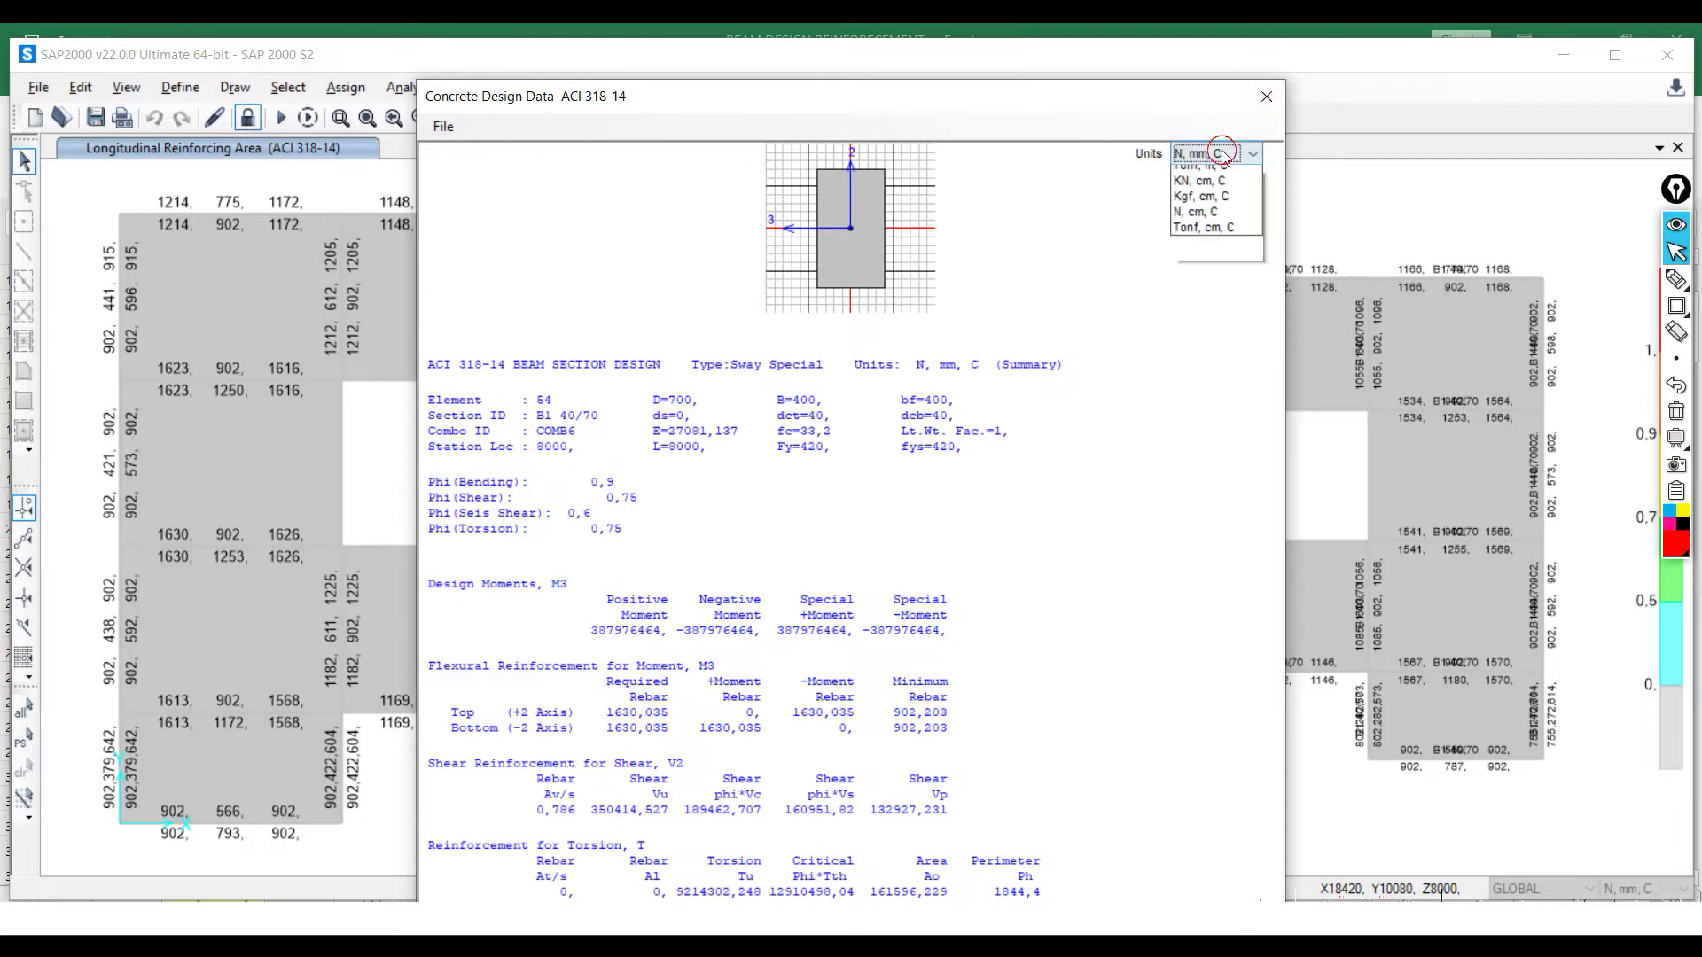
{"action": "left_click", "coordinate": [1216, 252]}
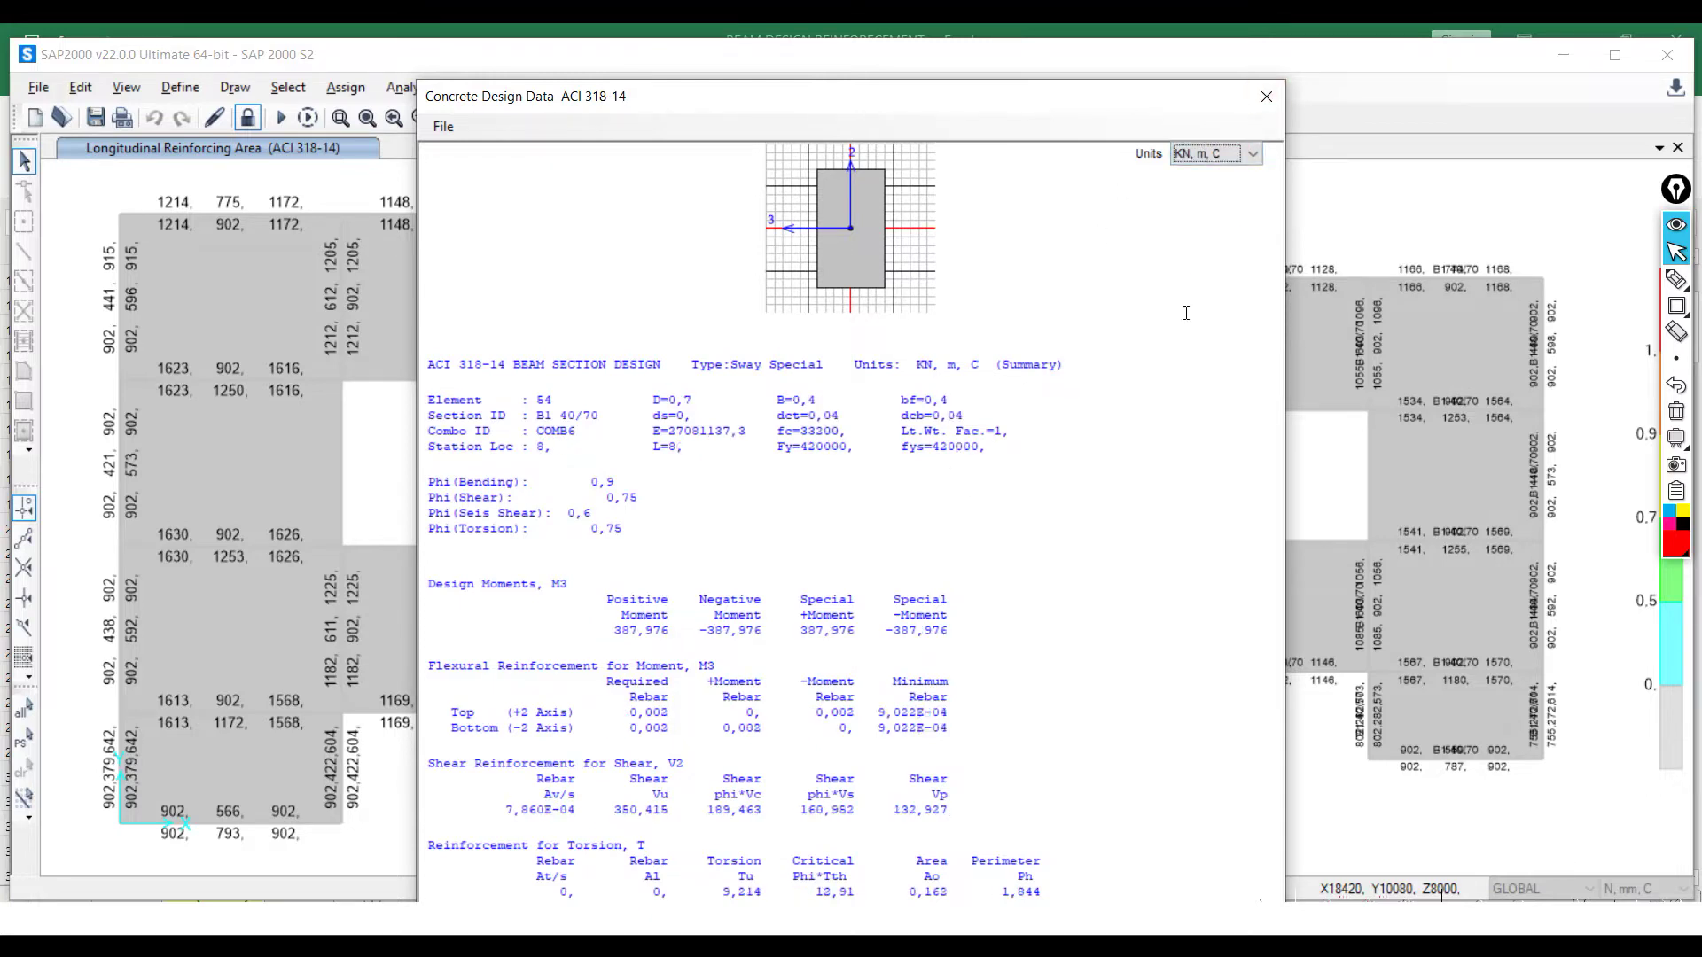
{"action": "left_click", "coordinate": [630, 629]}
{"action": "left_click_drag", "start_coordinate": [624, 632], "coordinate": [674, 635]}
{"action": "left_click", "coordinate": [684, 634]}
- Switch to Excel and set the top support reinforcement moment Mu in F21 to 387,976 kNm
{"action": "key", "text": "alt+Tab"}
{"action": "key", "text": "alt+Tab"}
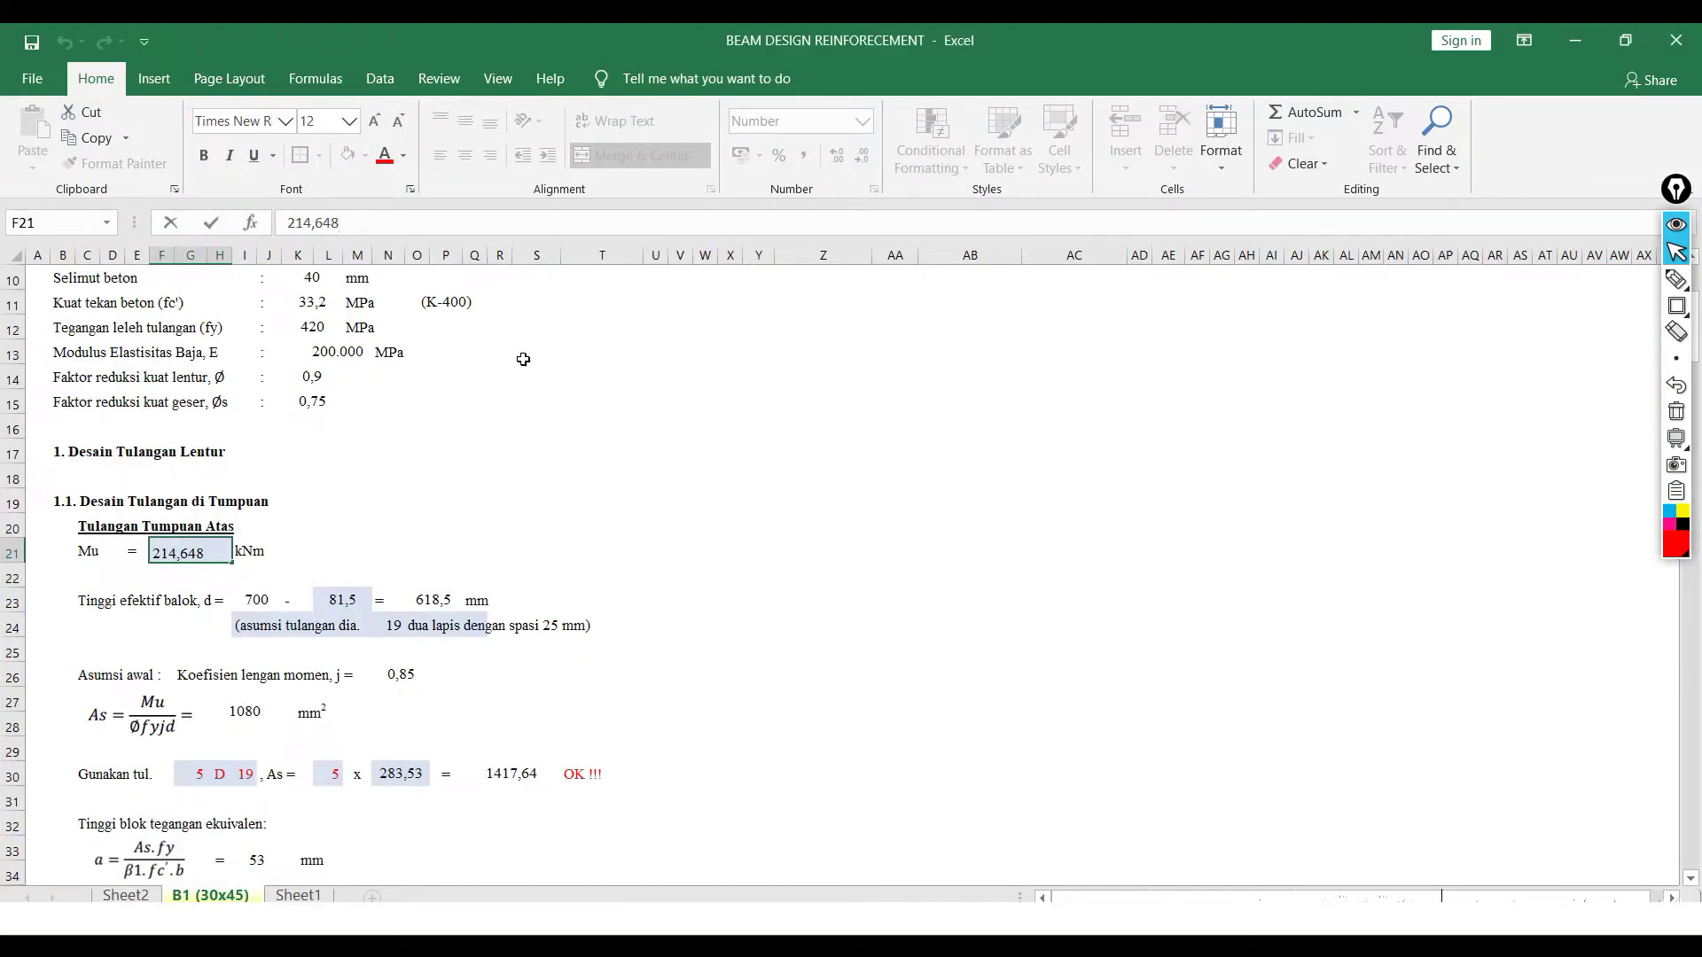
{"action": "left_click_drag", "start_coordinate": [351, 224], "coordinate": [285, 225]}
{"action": "type", "text": "387,976"}
{"action": "key", "text": "Return"}
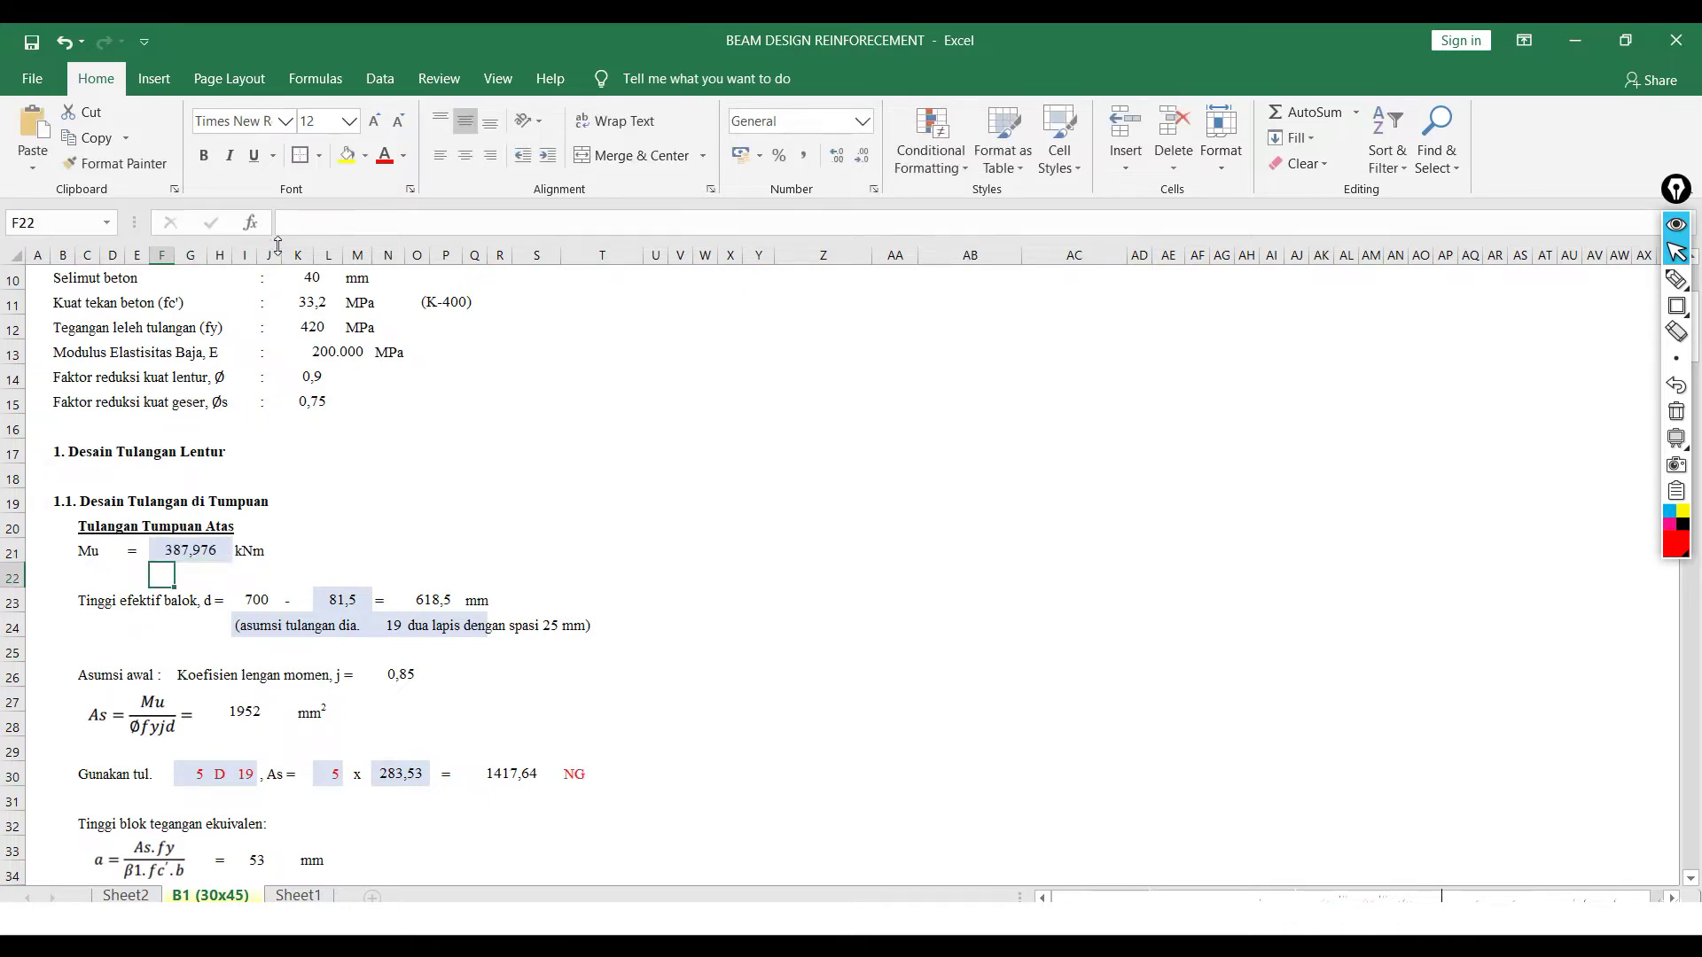
{"action": "left_click", "coordinate": [515, 569]}
- Draw a tall red annotation rectangle for the beam section beside the input data, with two small rebar circles near its lower edge
{"action": "scroll", "coordinate": [532, 576], "scroll_direction": "down", "scroll_amount": 1}
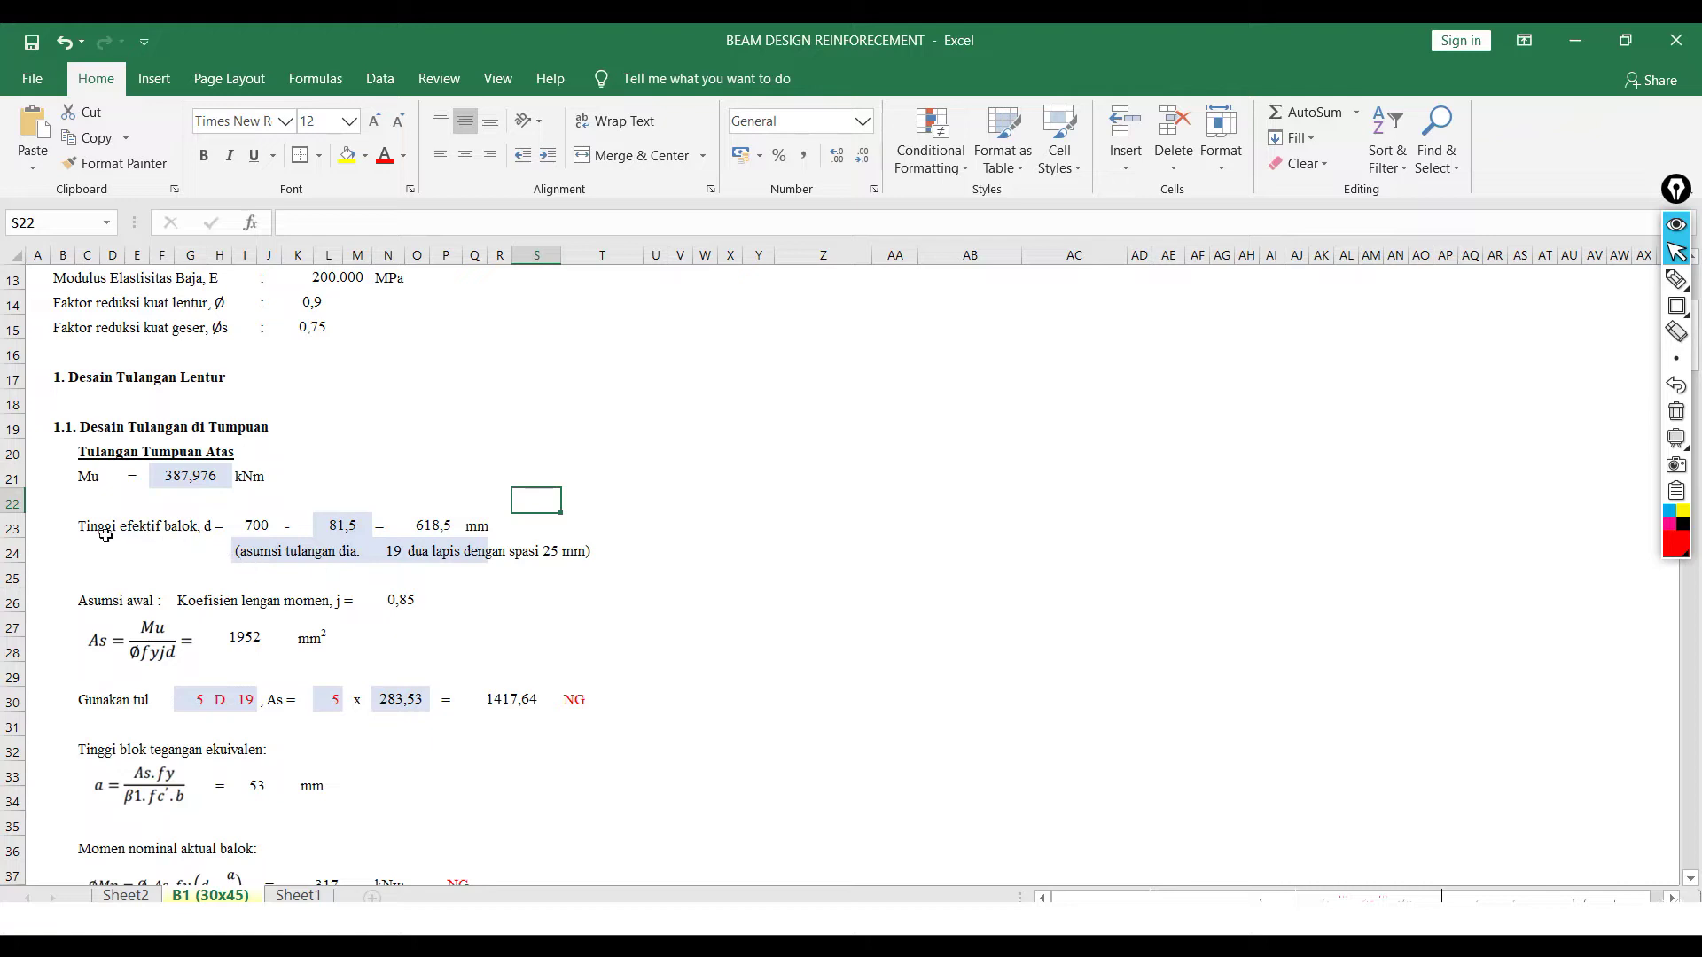
{"action": "scroll", "coordinate": [191, 538], "scroll_direction": "up", "scroll_amount": 1}
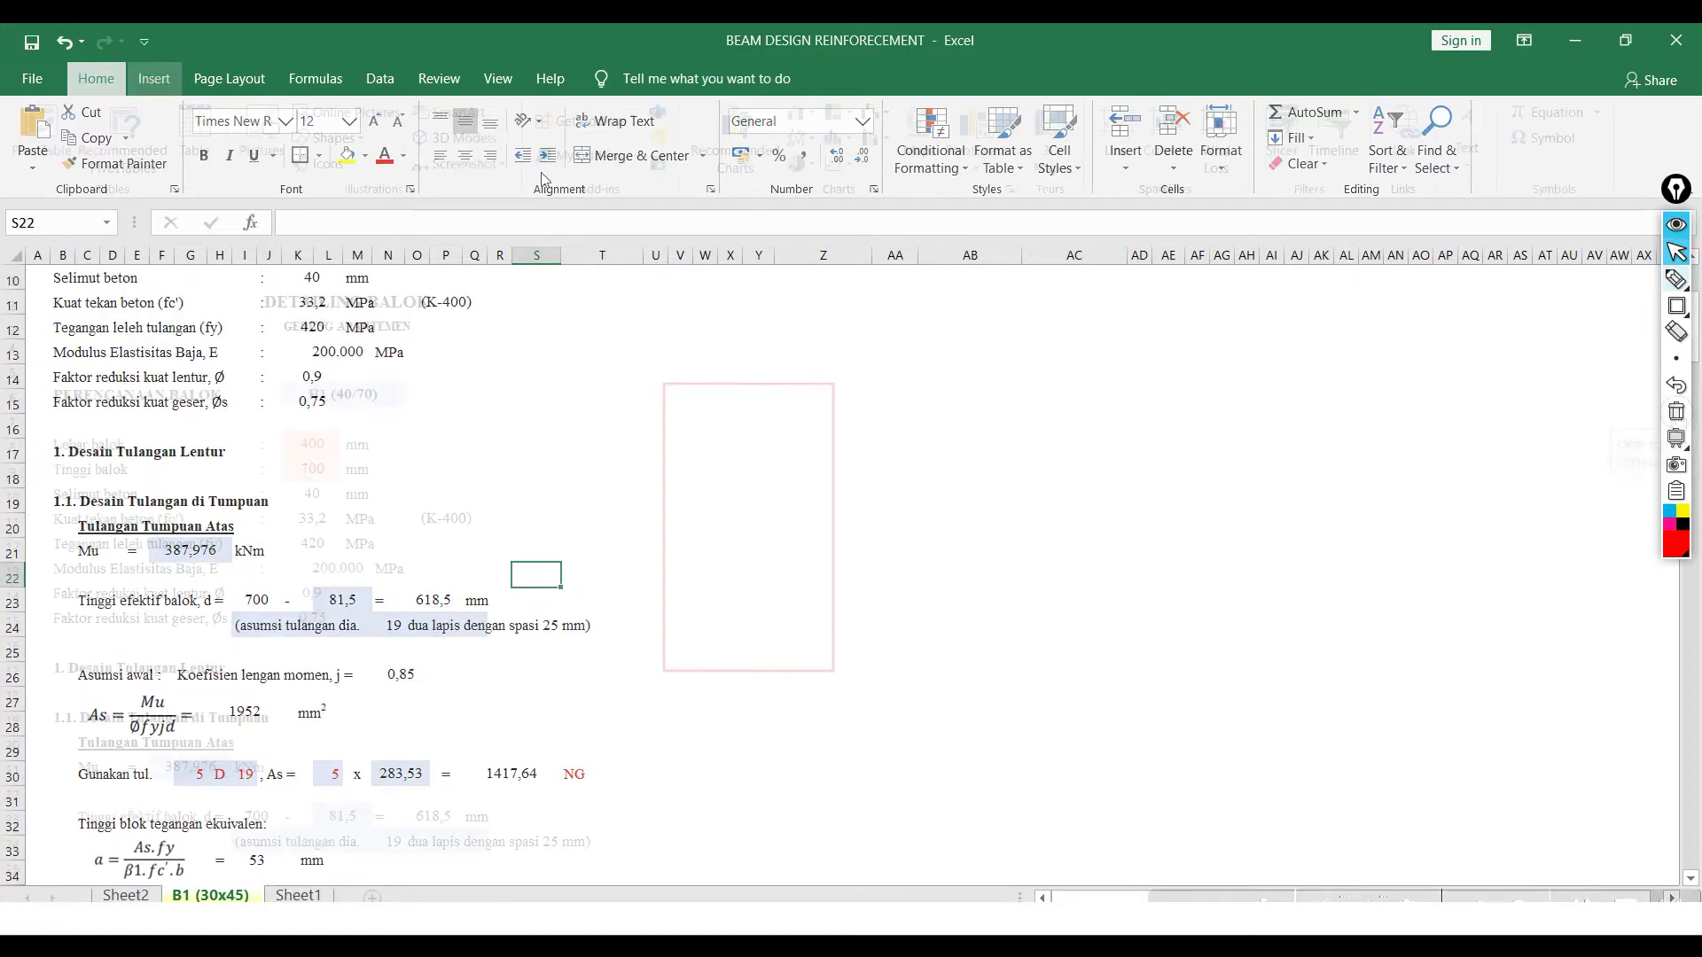
{"action": "left_click", "coordinate": [1677, 283]}
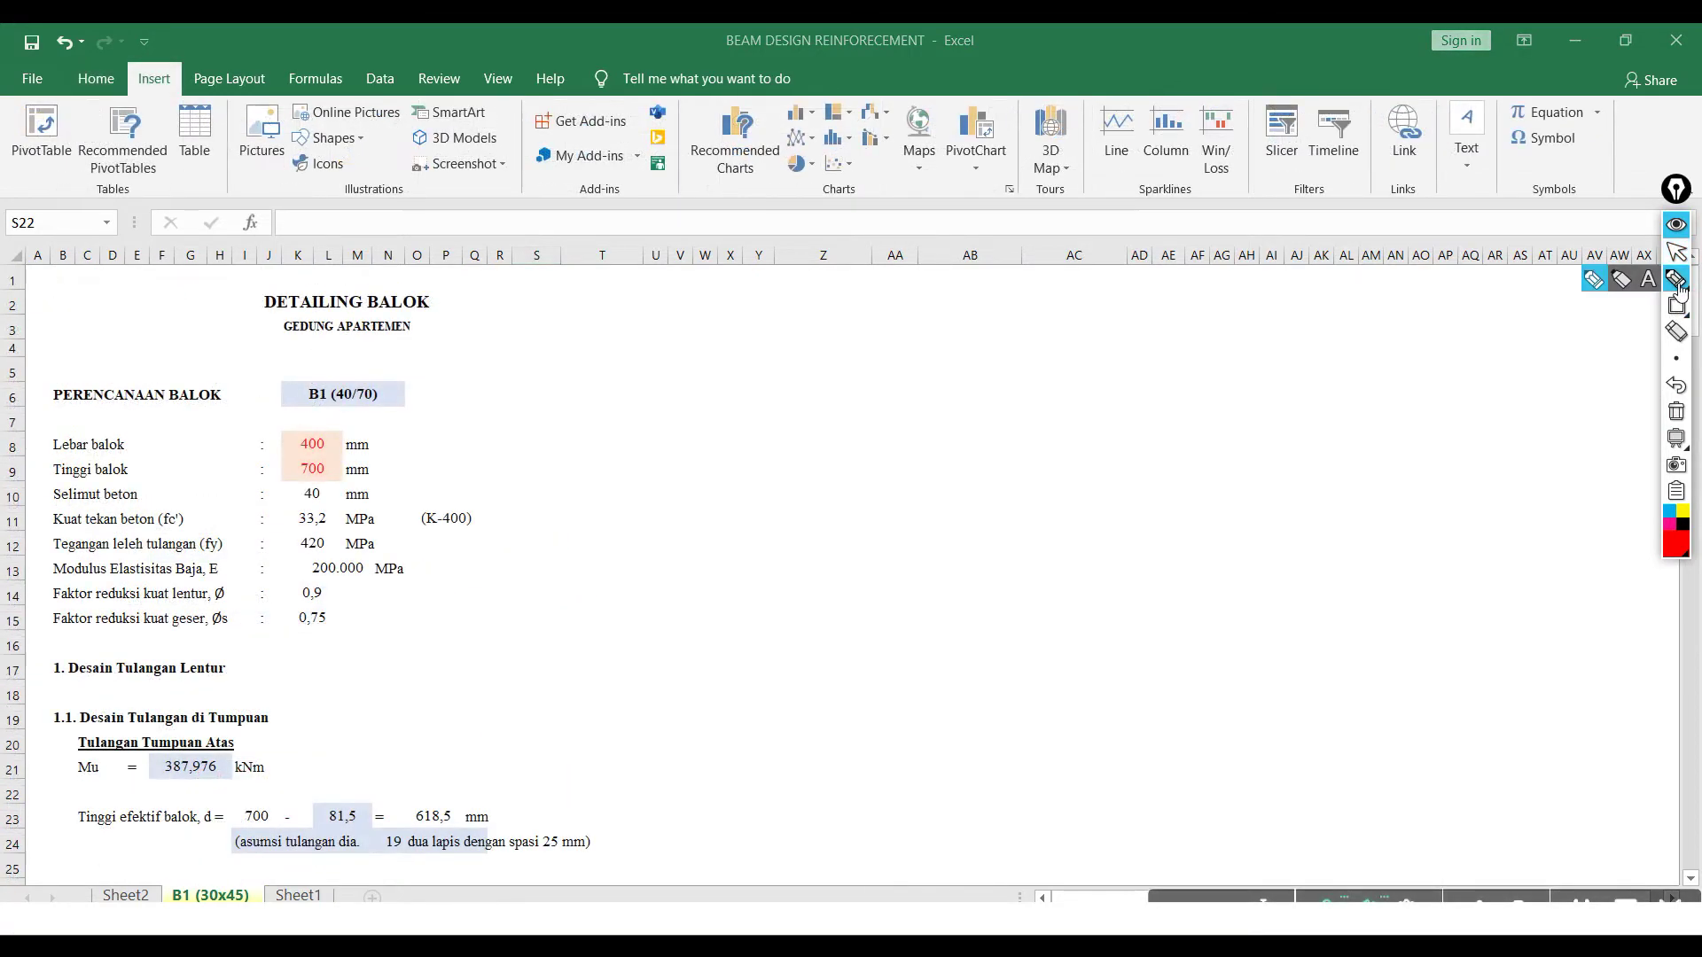
{"action": "left_click", "coordinate": [1676, 305]}
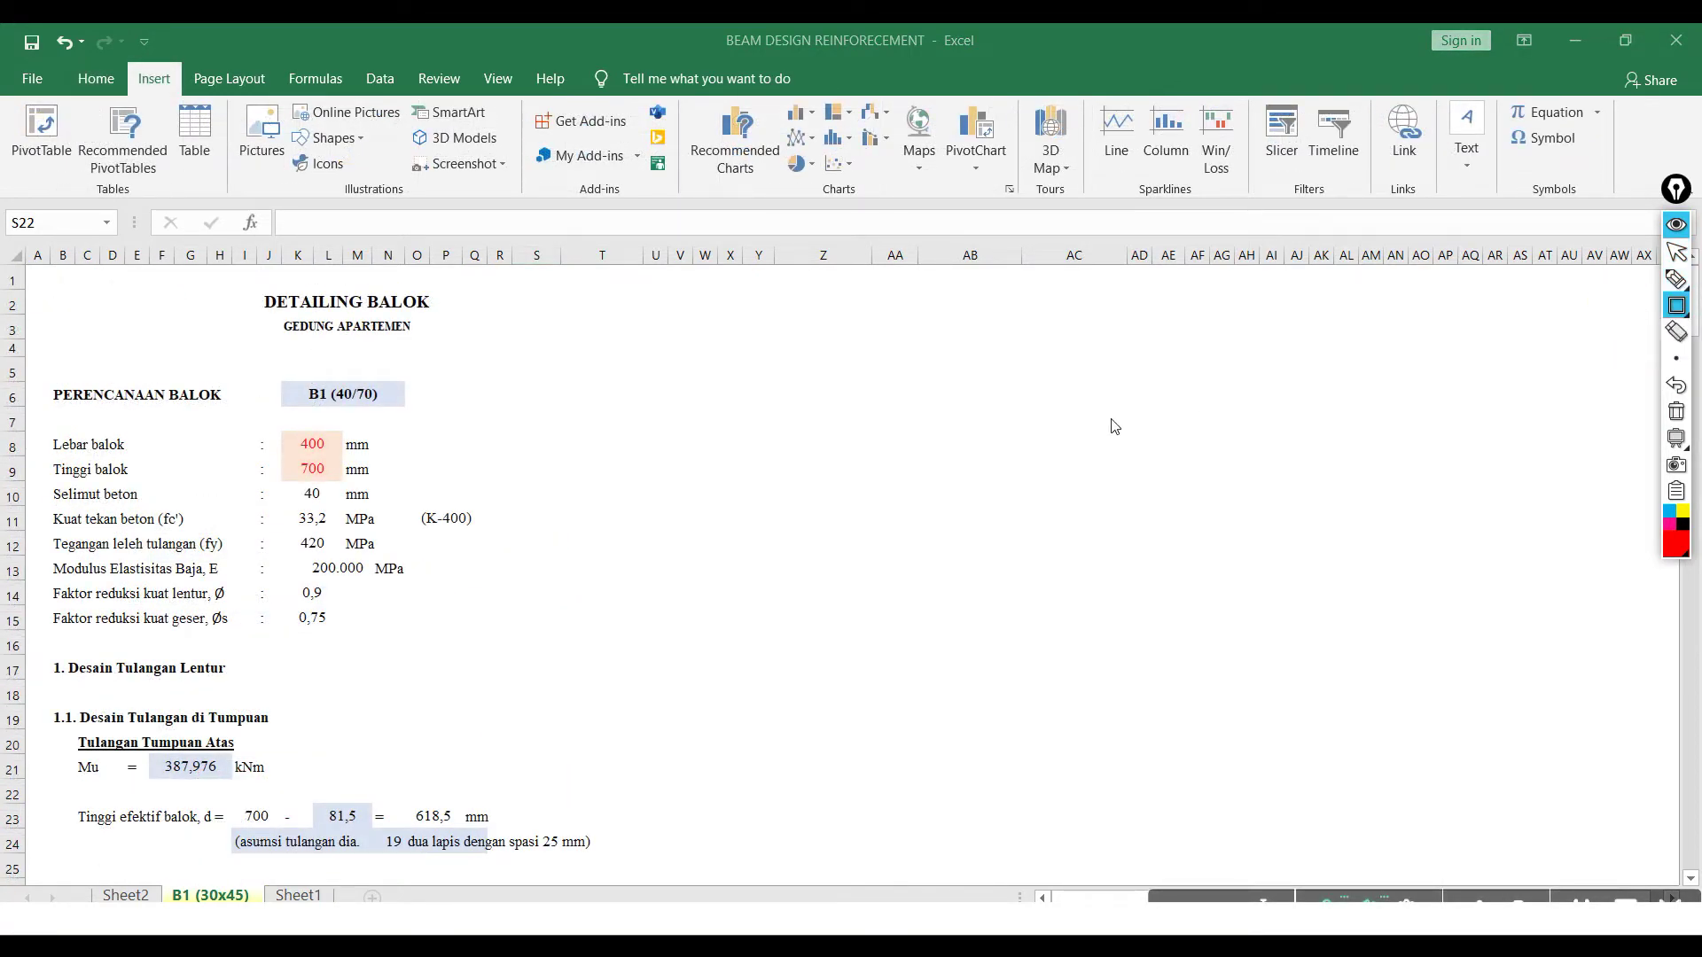
{"action": "mouse_move", "coordinate": [648, 390]}
{"action": "left_mouse_down"}
{"action": "mouse_move", "coordinate": [756, 660]}
{"action": "mouse_move", "coordinate": [797, 667]}
{"action": "left_mouse_up"}
{"action": "left_click", "coordinate": [1676, 305]}
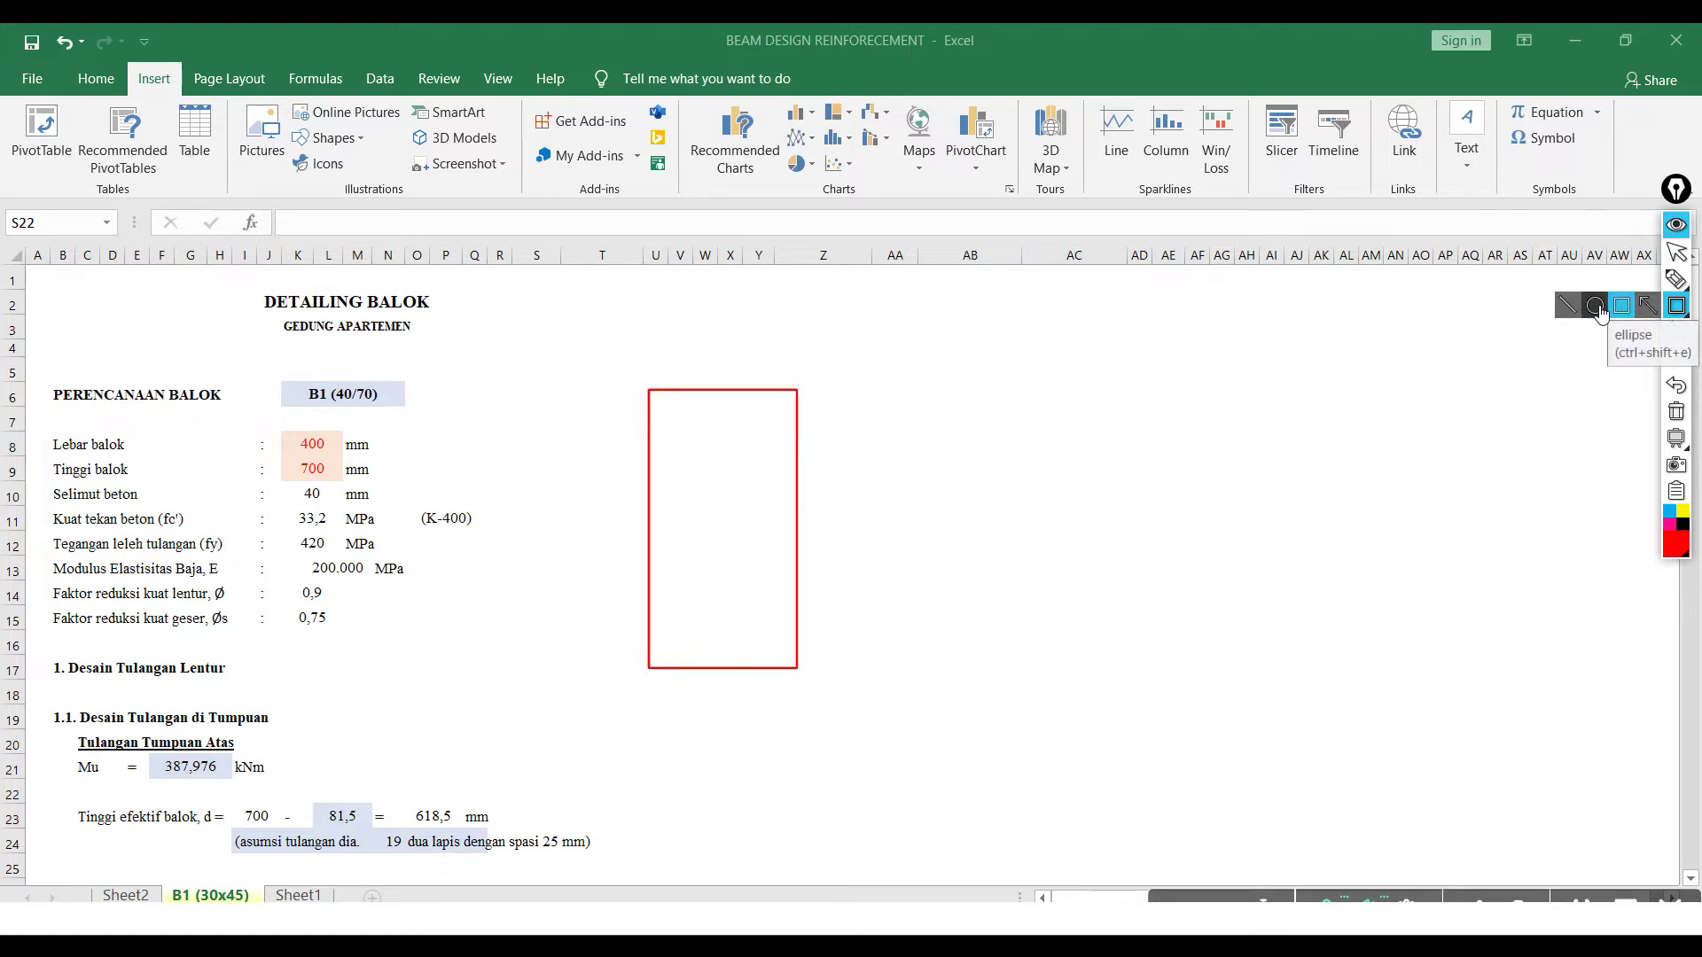
{"action": "left_click", "coordinate": [1600, 316]}
{"action": "left_click_drag", "start_coordinate": [673, 630], "coordinate": [769, 649]}
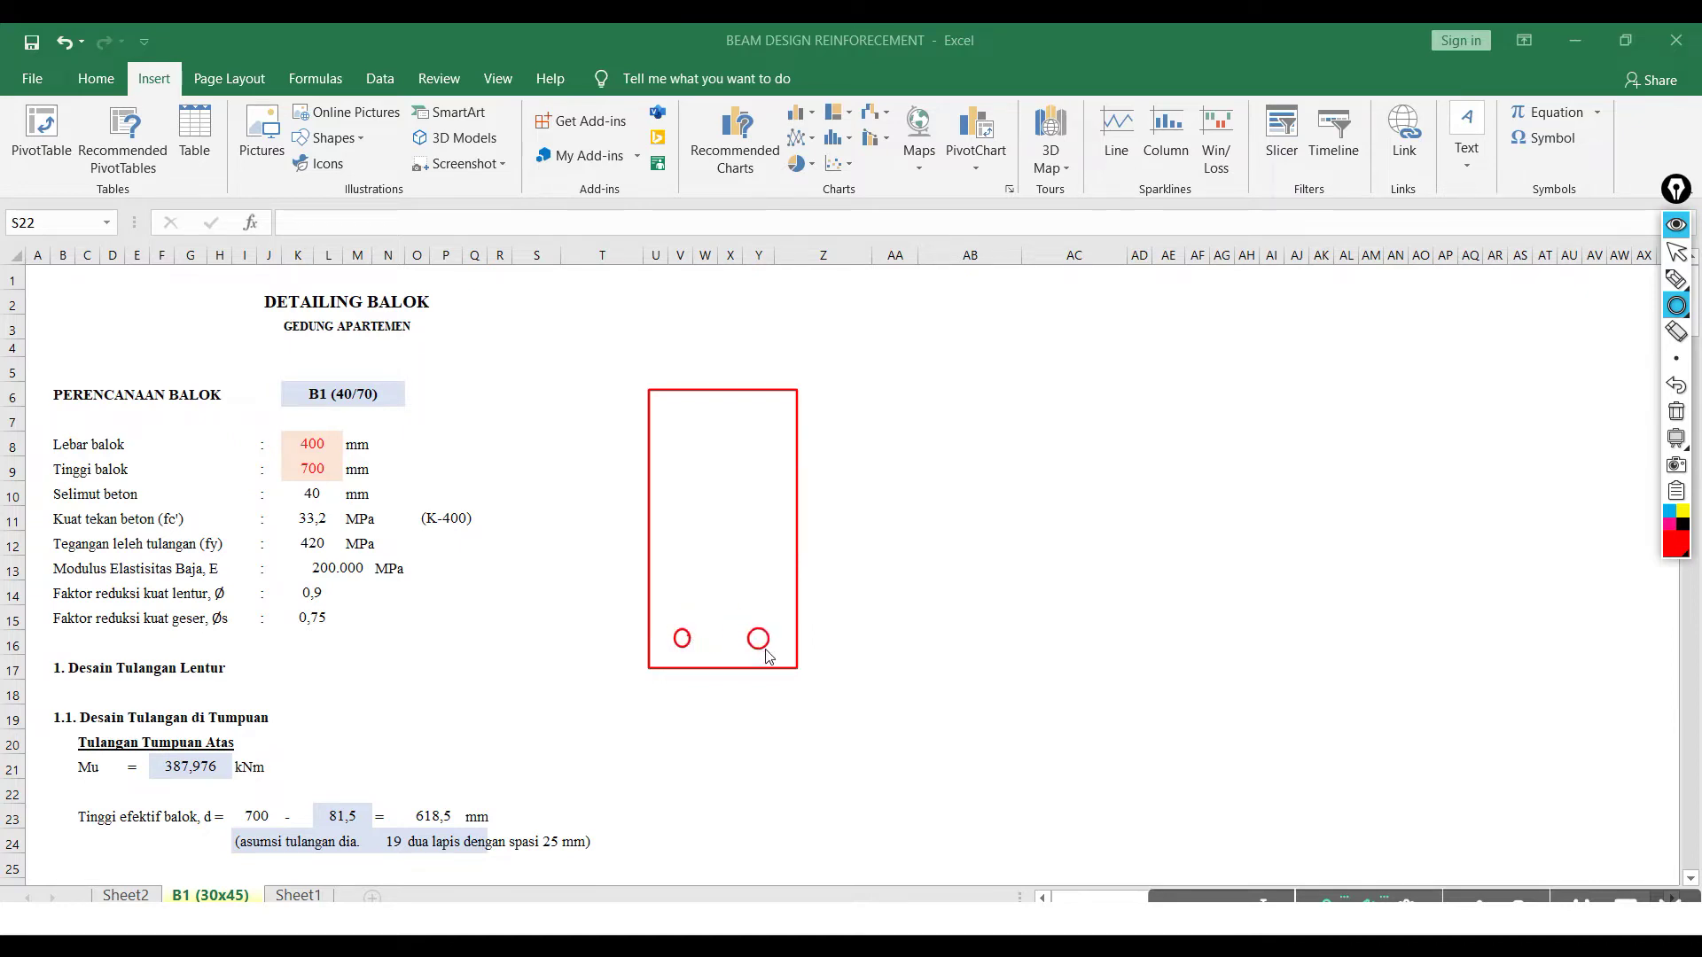
- Sketch freehand dimension lines for the section's width, labelled b, and its full height, labelled h
{"action": "left_click", "coordinate": [1676, 279]}
{"action": "mouse_move", "coordinate": [647, 692]}
{"action": "left_mouse_down"}
{"action": "mouse_move", "coordinate": [647, 740]}
{"action": "mouse_move", "coordinate": [811, 723]}
{"action": "left_mouse_up"}
{"action": "mouse_move", "coordinate": [789, 694]}
{"action": "left_mouse_down"}
{"action": "mouse_move", "coordinate": [789, 736]}
{"action": "mouse_move", "coordinate": [701, 760]}
{"action": "left_mouse_up"}
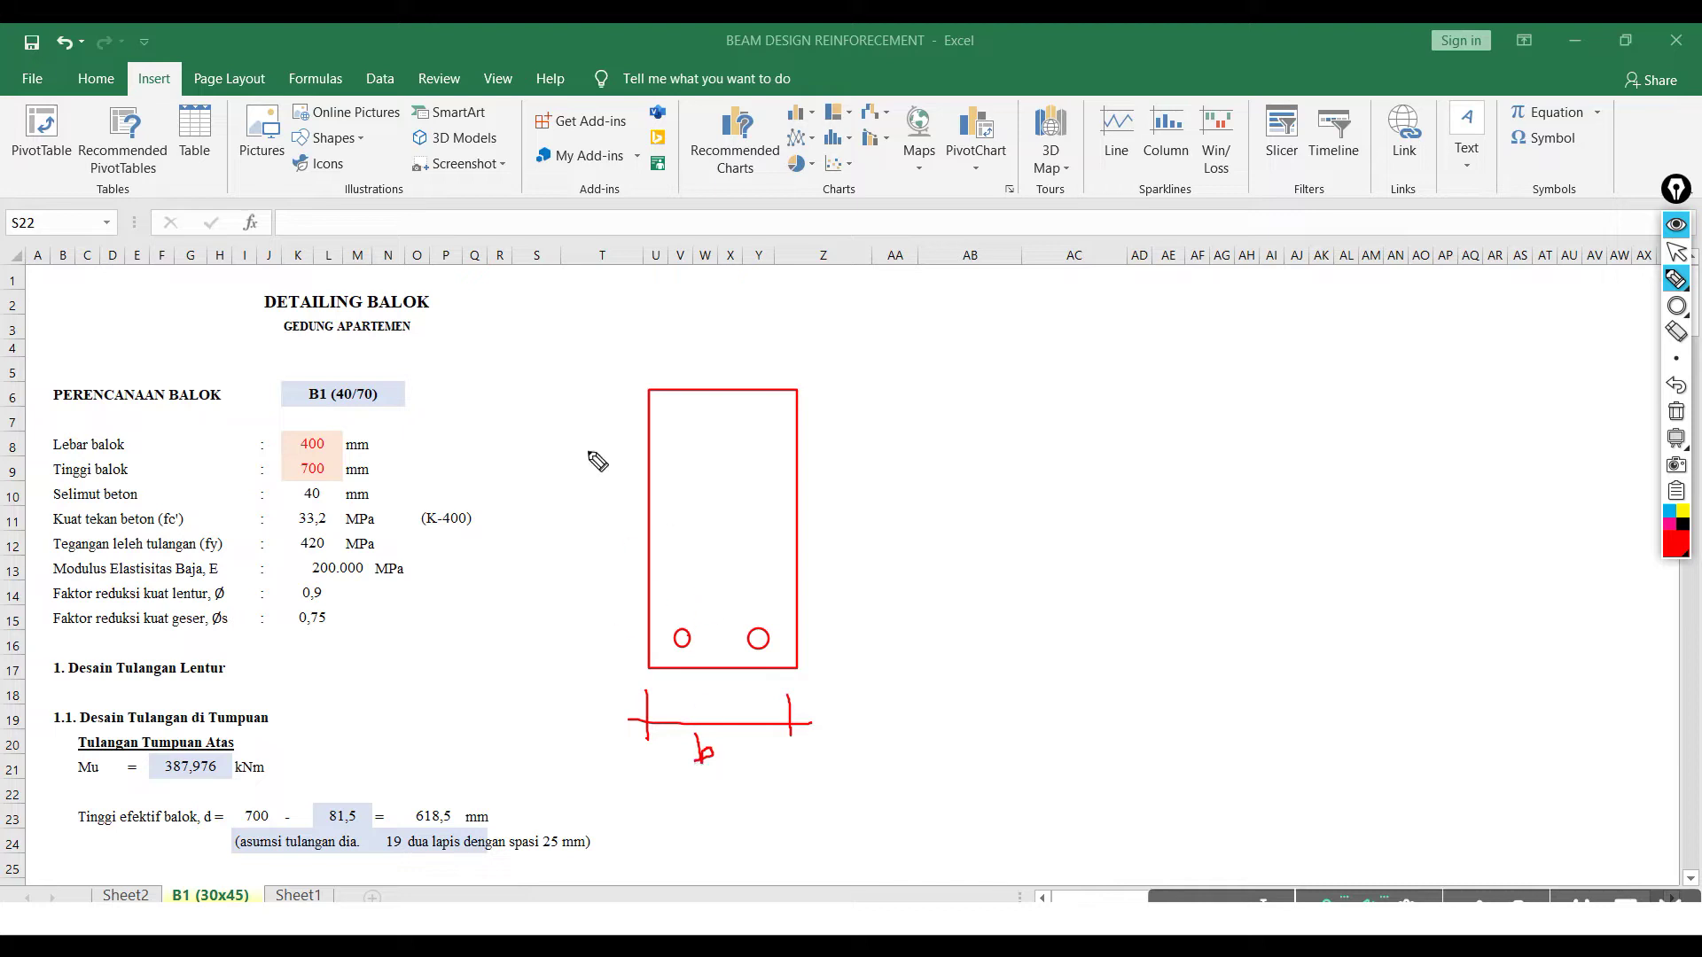
{"action": "left_click_drag", "start_coordinate": [481, 393], "coordinate": [612, 392]}
{"action": "mouse_move", "coordinate": [505, 374]}
{"action": "left_mouse_down"}
{"action": "mouse_move", "coordinate": [517, 685]}
{"action": "mouse_move", "coordinate": [617, 666]}
{"action": "left_mouse_up"}
{"action": "left_click_drag", "start_coordinate": [483, 544], "coordinate": [494, 576]}
- Sketch the effective depth line down to the rebar level, labelled d, and mark the remaining distance below it as ds
{"action": "left_click_drag", "start_coordinate": [577, 371], "coordinate": [576, 372]}
{"action": "mouse_move", "coordinate": [577, 394]}
{"action": "left_mouse_down"}
{"action": "mouse_move", "coordinate": [577, 635]}
{"action": "mouse_move", "coordinate": [653, 635]}
{"action": "left_mouse_up"}
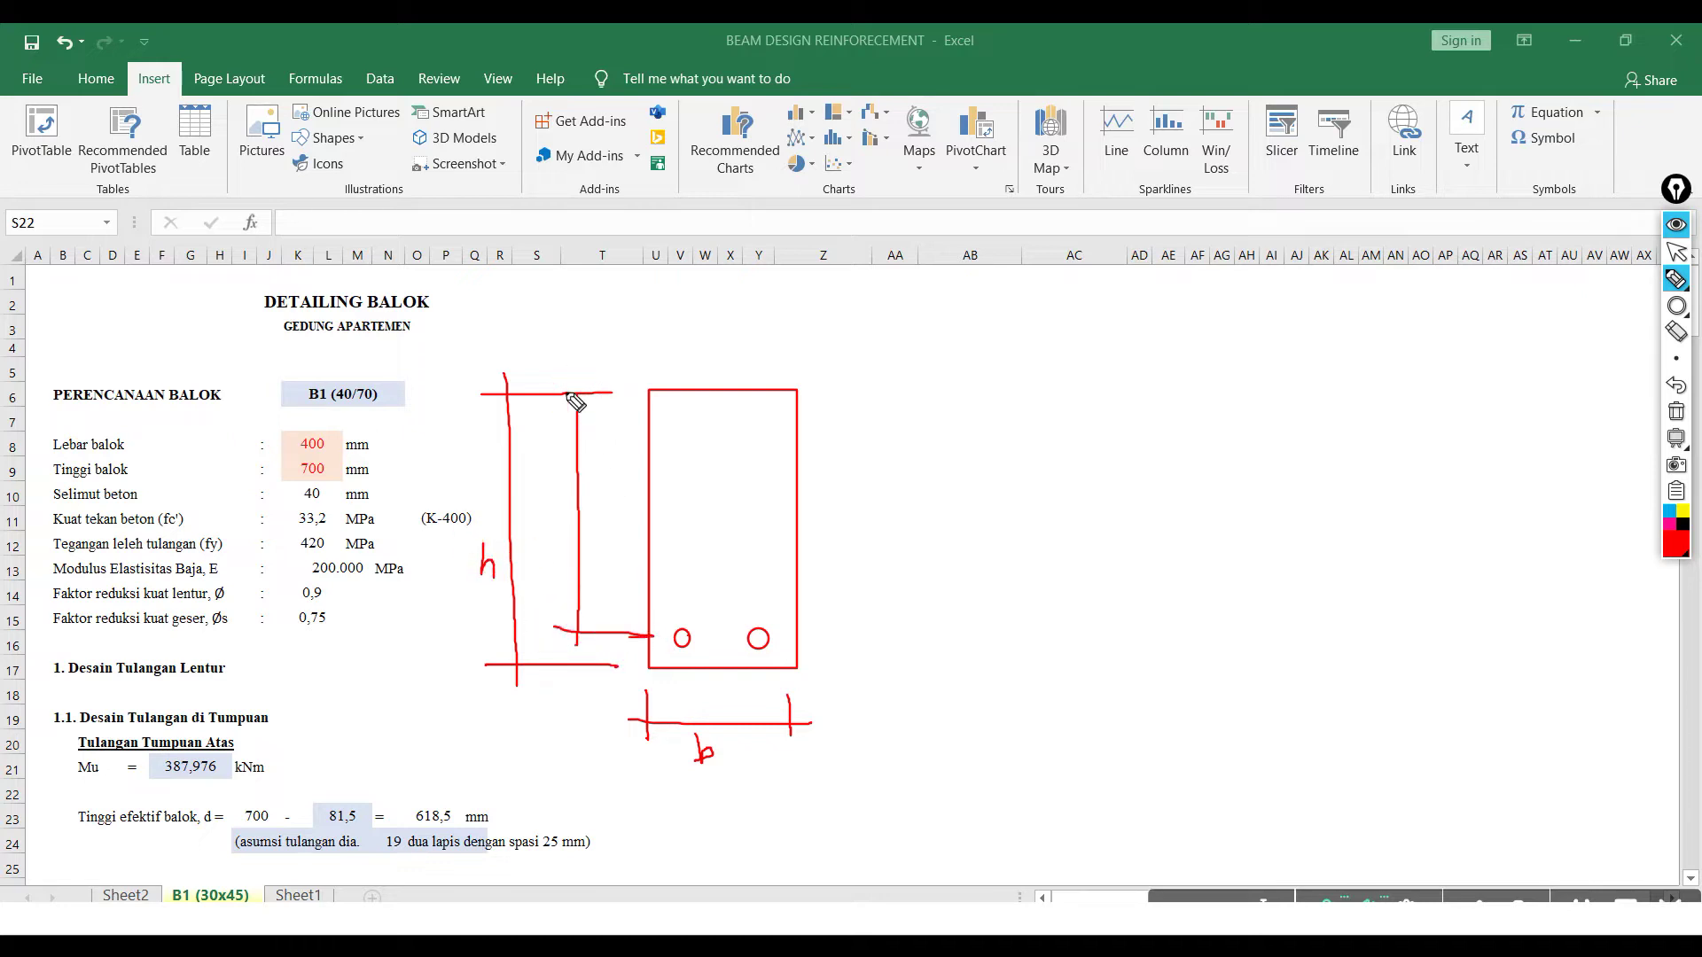
{"action": "mouse_move", "coordinate": [568, 397]}
{"action": "left_mouse_down"}
{"action": "mouse_move", "coordinate": [580, 381]}
{"action": "mouse_move", "coordinate": [579, 400]}
{"action": "left_mouse_up"}
{"action": "mouse_move", "coordinate": [546, 523]}
{"action": "left_mouse_down"}
{"action": "mouse_move", "coordinate": [554, 502]}
{"action": "mouse_move", "coordinate": [554, 527]}
{"action": "left_mouse_up"}
{"action": "mouse_move", "coordinate": [578, 638]}
{"action": "left_mouse_down"}
{"action": "mouse_move", "coordinate": [567, 682]}
{"action": "mouse_move", "coordinate": [538, 632]}
{"action": "mouse_move", "coordinate": [546, 653]}
{"action": "left_mouse_up"}
- Paste the beam section sketch into the sheet as a picture, shrink it, and place it beside the beam input data
{"action": "key", "text": "ctrl+v"}
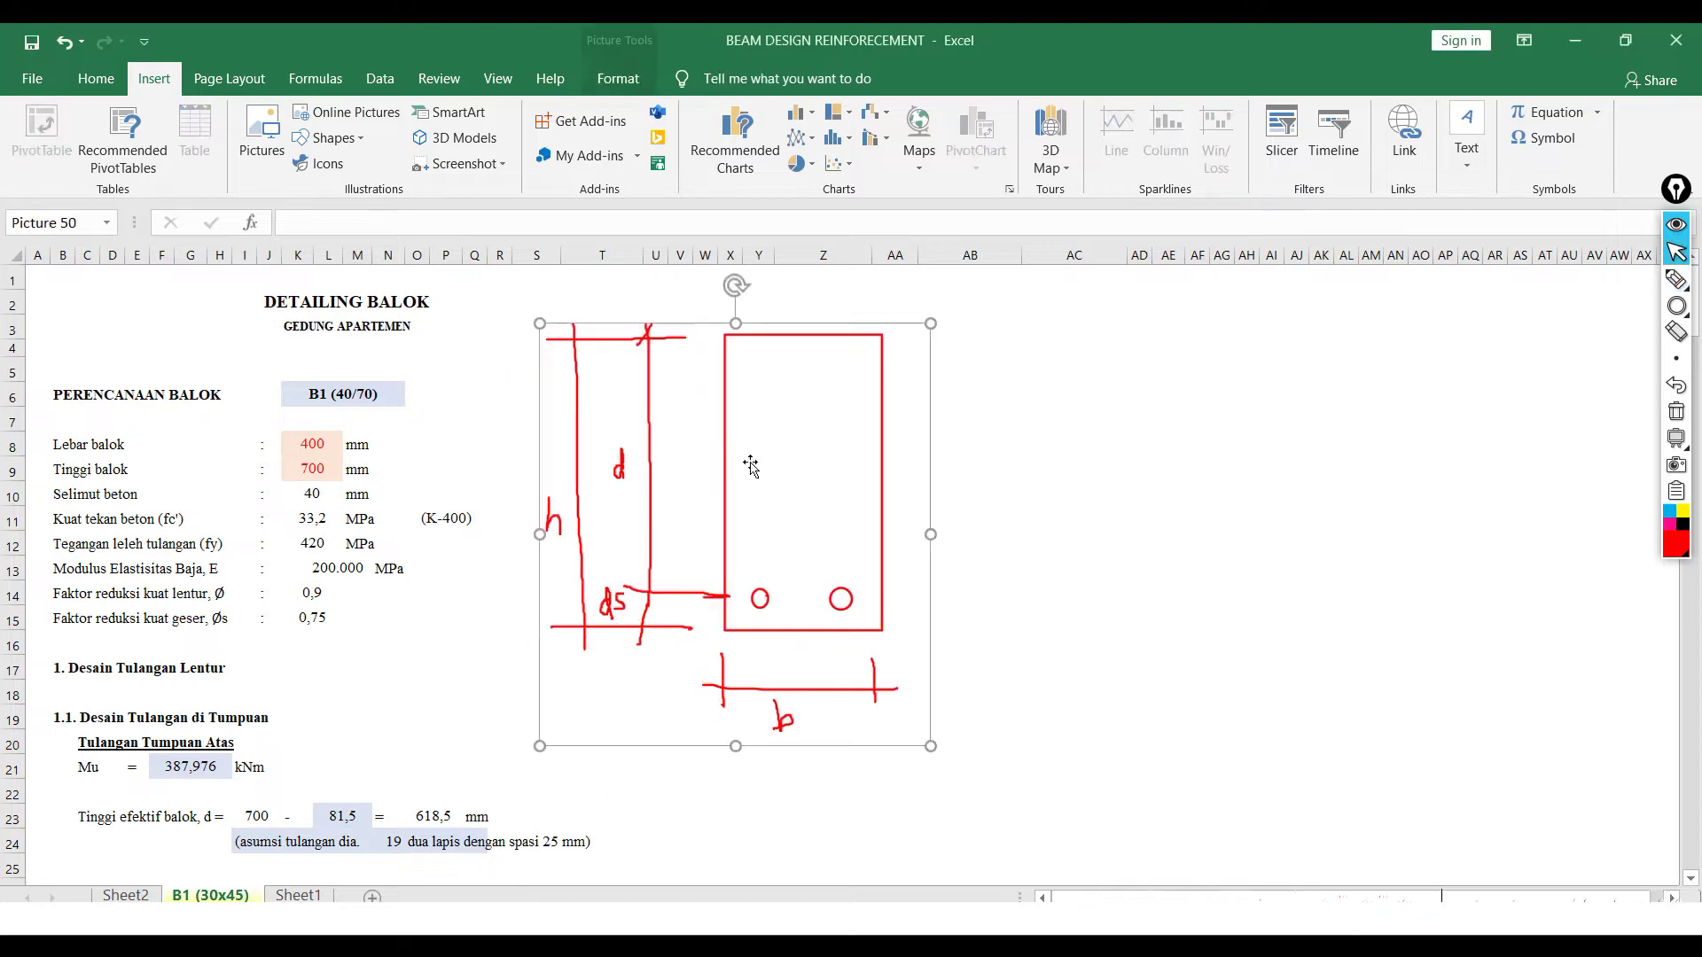
{"action": "scroll", "coordinate": [867, 523], "scroll_direction": "down", "scroll_amount": 1}
{"action": "scroll", "coordinate": [868, 523], "scroll_direction": "up", "scroll_amount": 1}
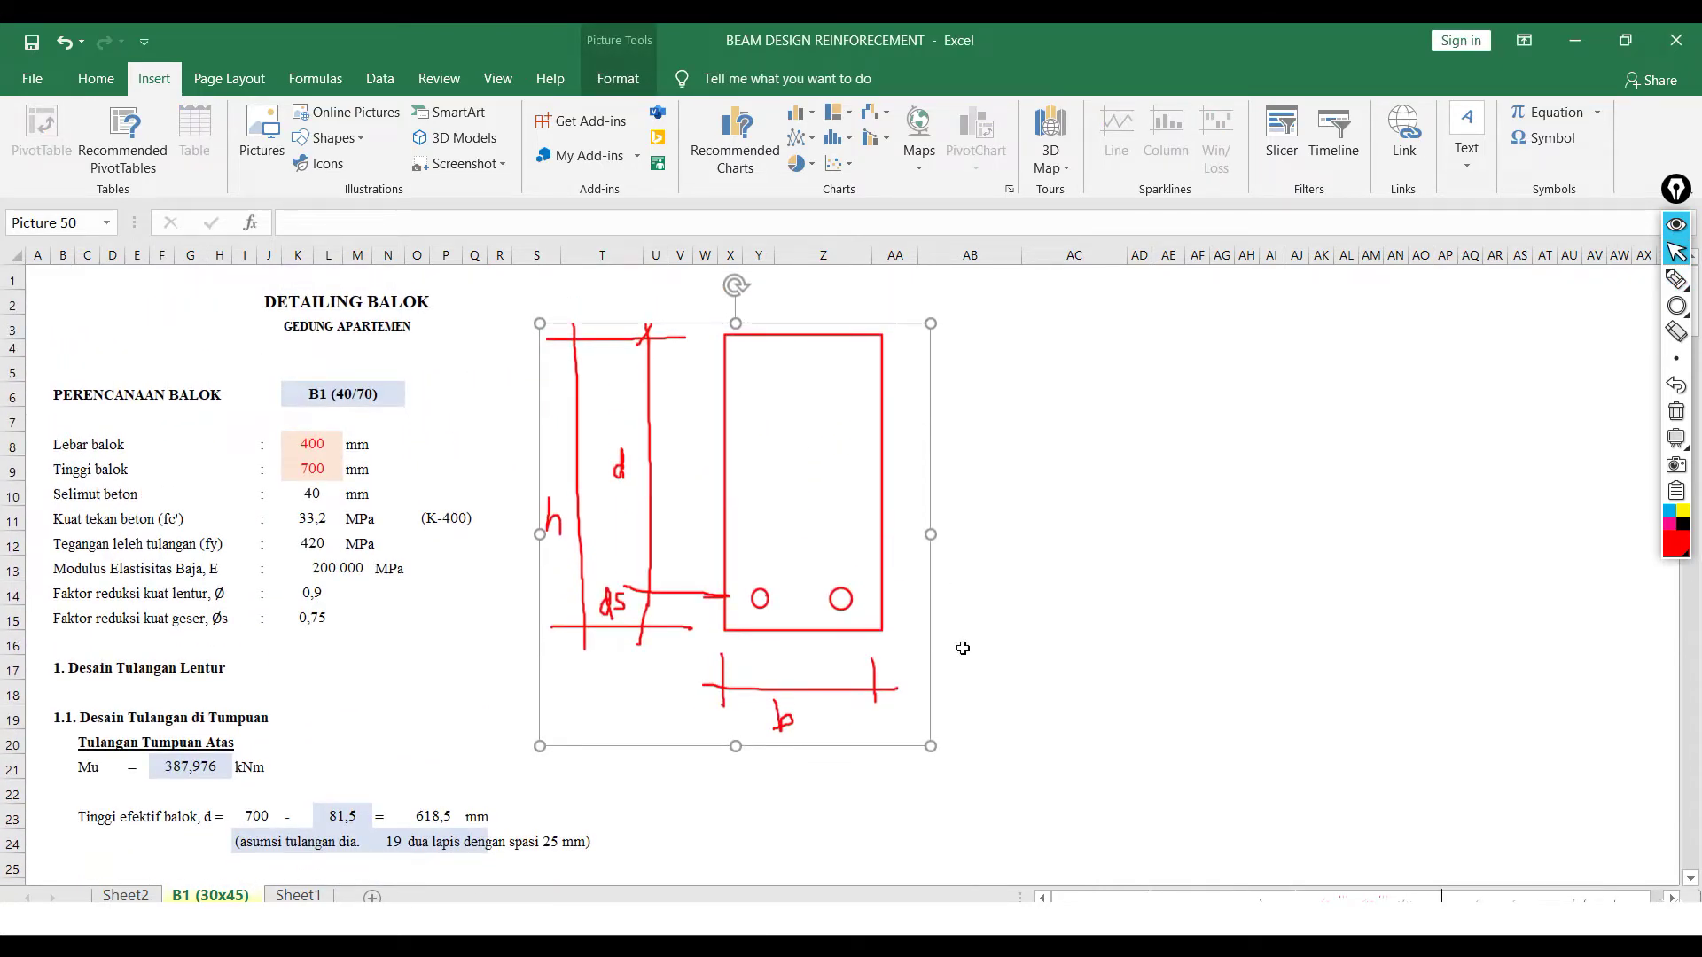
{"action": "left_click_drag", "start_coordinate": [931, 746], "coordinate": [813, 620]}
{"action": "left_click_drag", "start_coordinate": [673, 461], "coordinate": [676, 523]}
{"action": "scroll", "coordinate": [798, 621], "scroll_direction": "down", "scroll_amount": 1}
{"action": "left_click", "coordinate": [757, 741]}
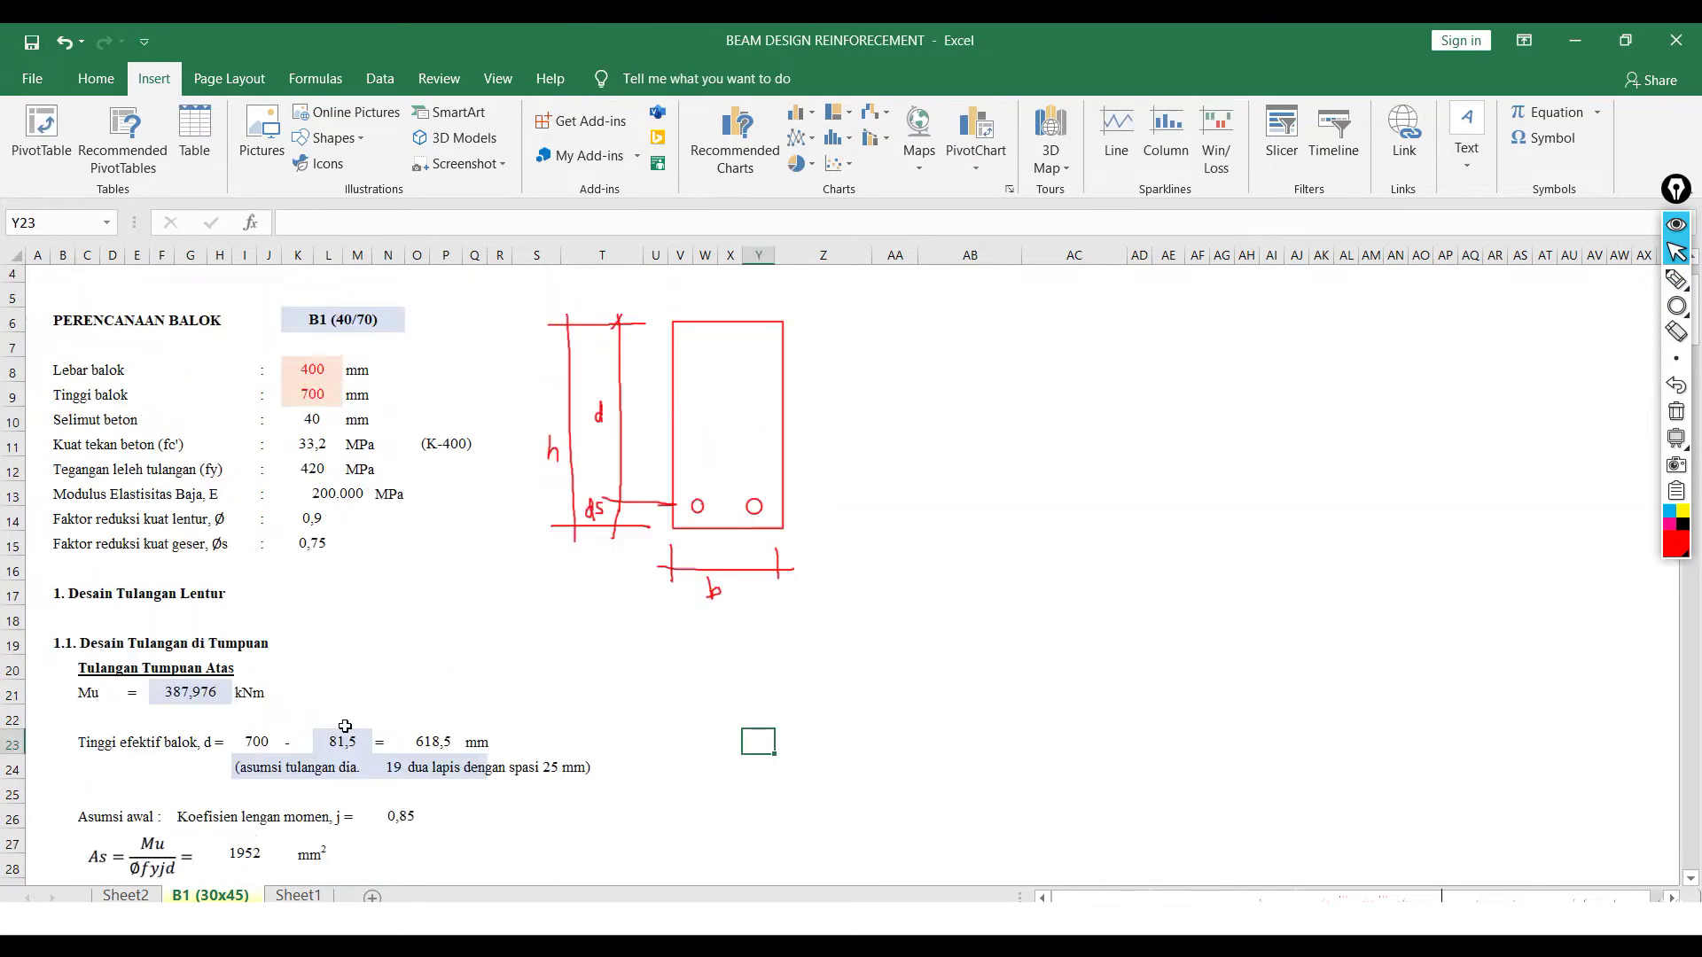
- Change the concrete cover label in B10 to Selimut beton (ds)
{"action": "left_click", "coordinate": [1676, 306]}
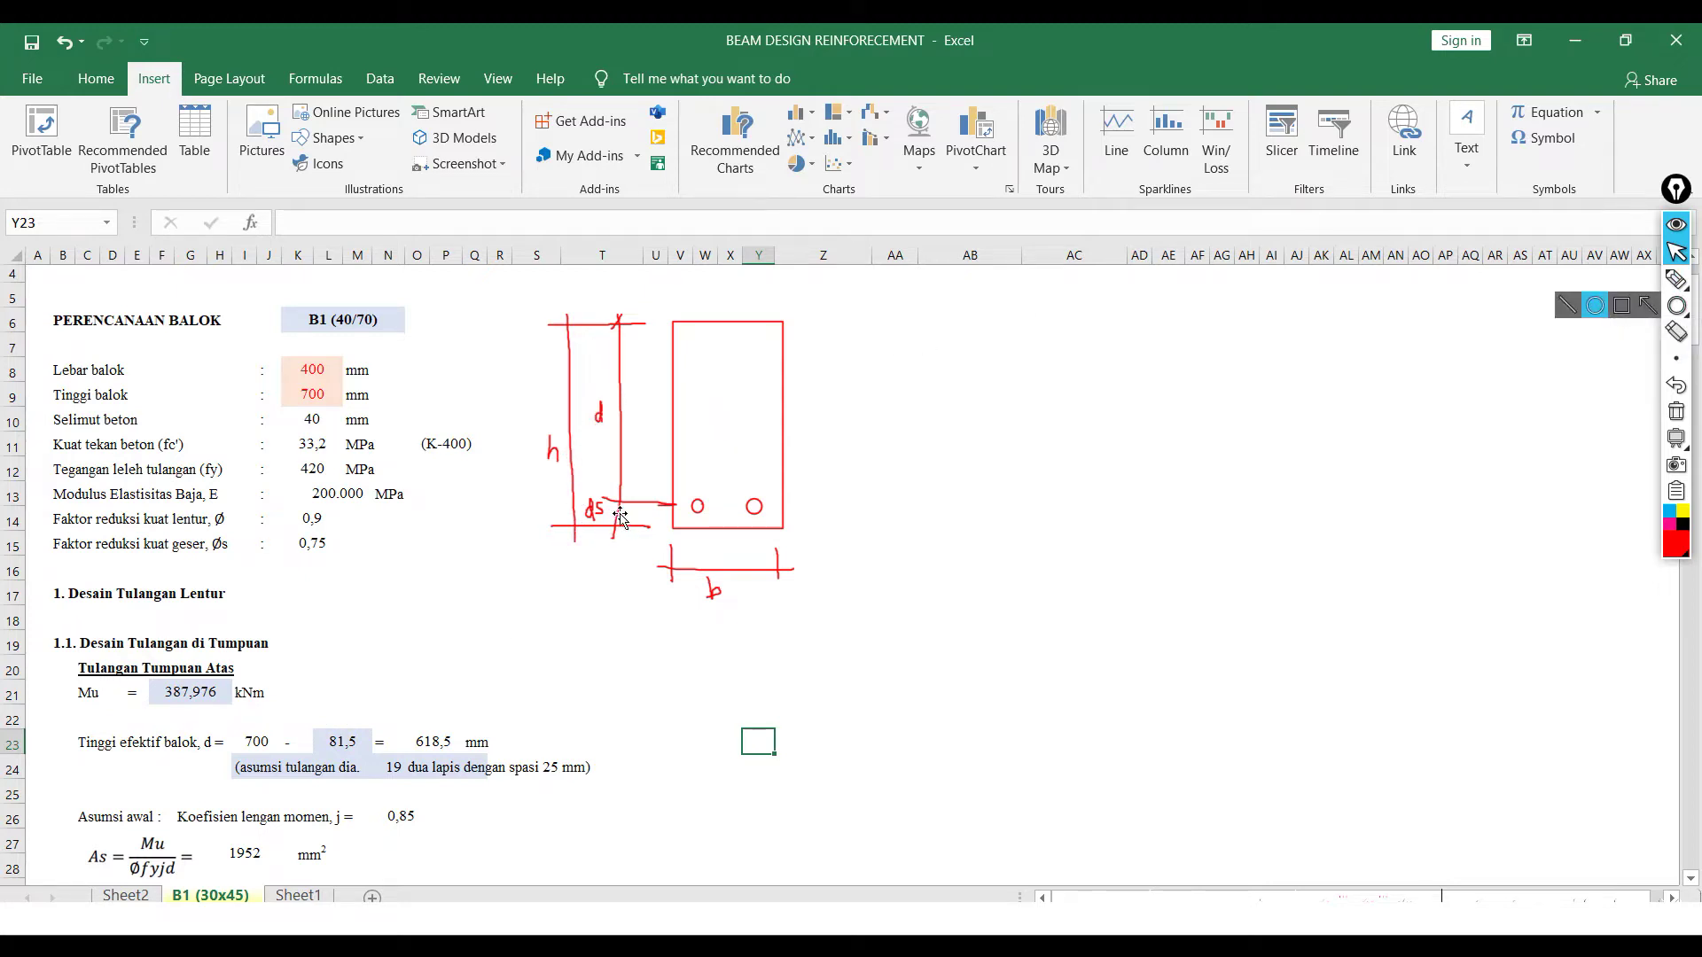
{"action": "left_click", "coordinate": [68, 421]}
{"action": "left_click", "coordinate": [414, 221]}
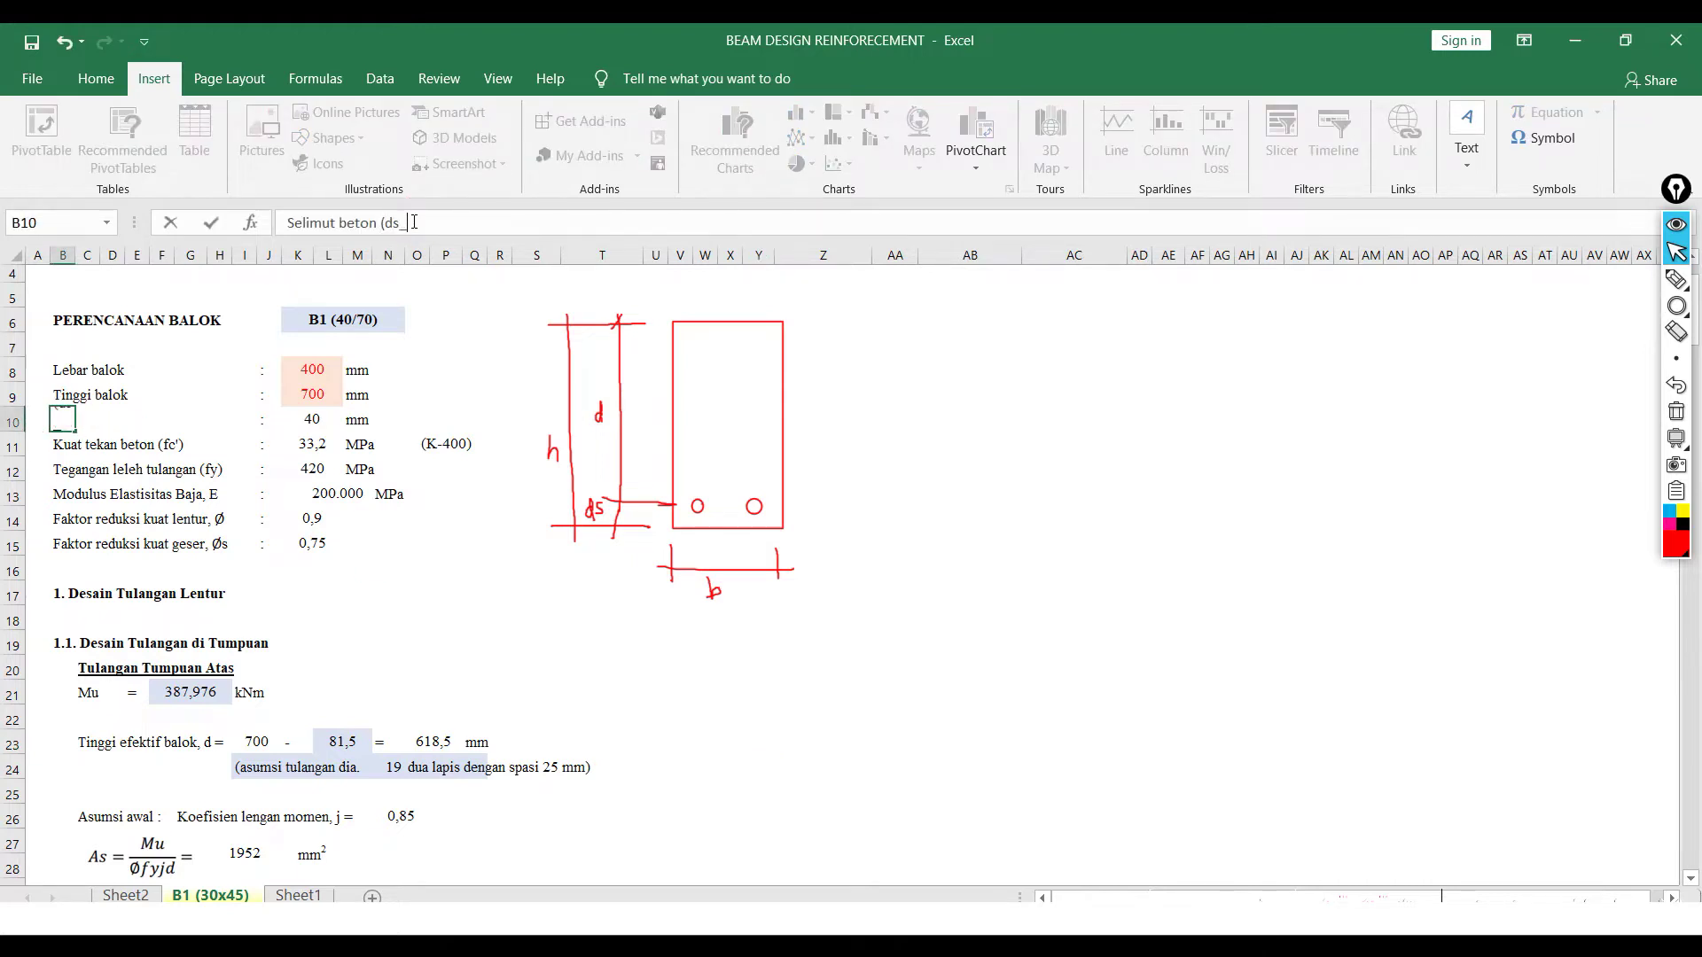
{"action": "type", "text": "(ds)"}
{"action": "key", "text": "Return"}
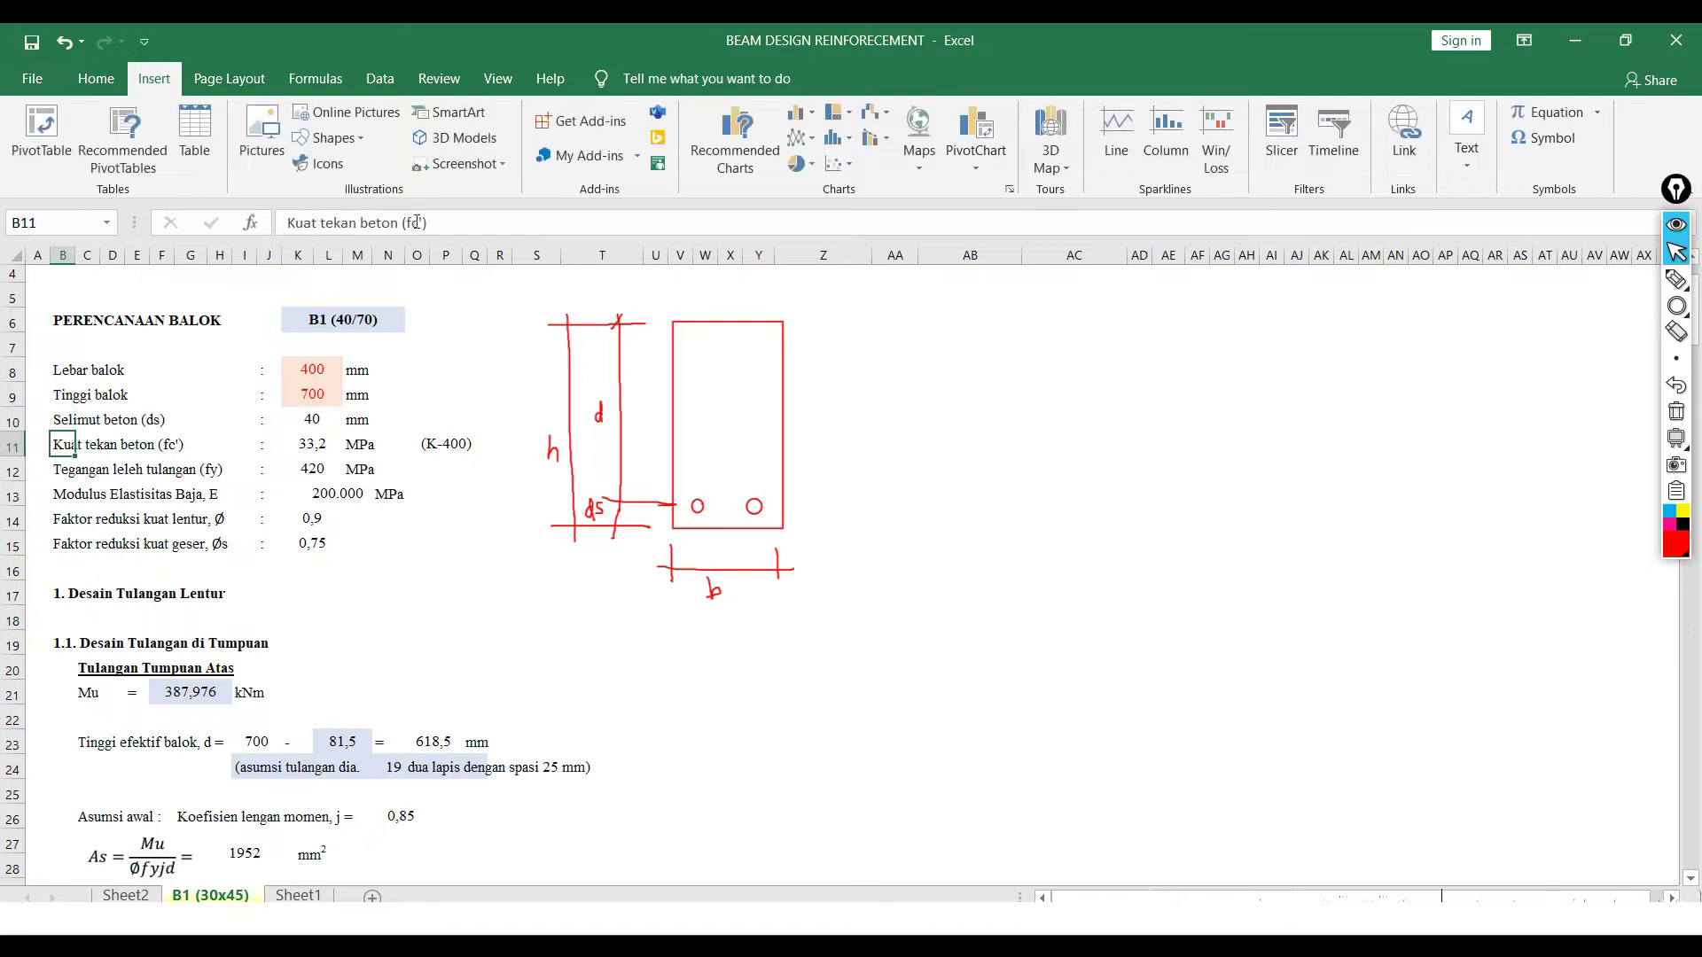
- Open the deduction formula in L23 of the effective depth calculation to examine its terms
{"action": "left_click", "coordinate": [878, 492]}
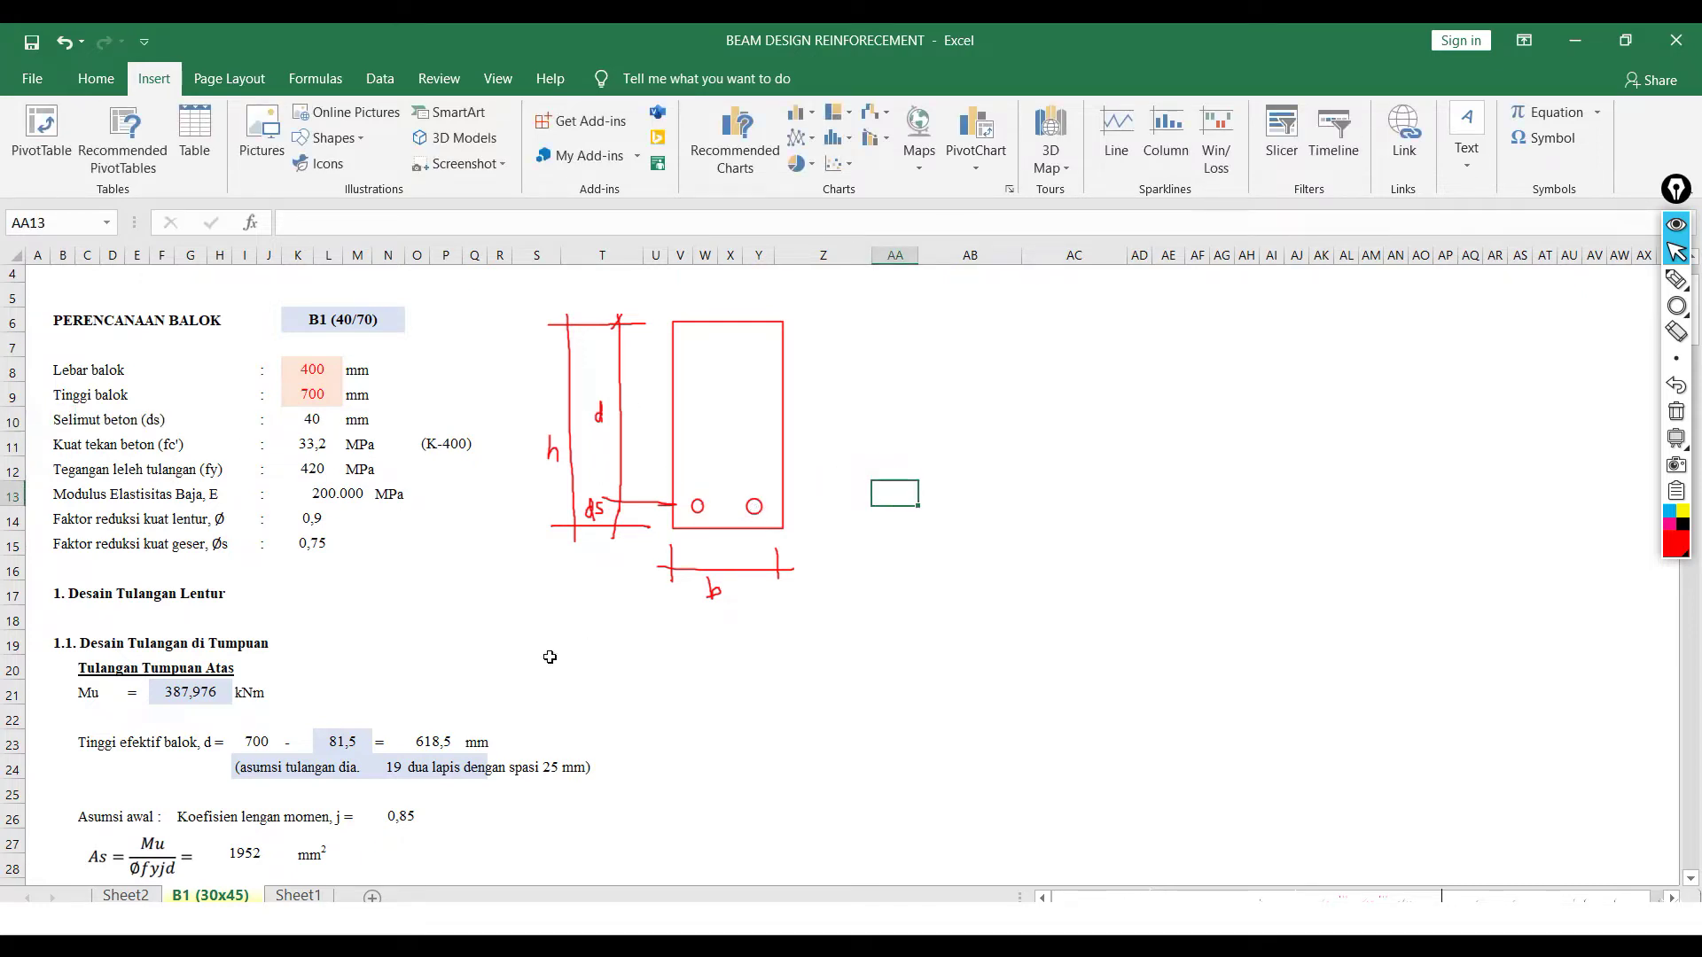
{"action": "key", "text": "Left"}
{"action": "key", "text": "Down"}
{"action": "key", "text": "Down"}
{"action": "key", "text": "Down"}
{"action": "key", "text": "Down"}
{"action": "key", "text": "Down"}
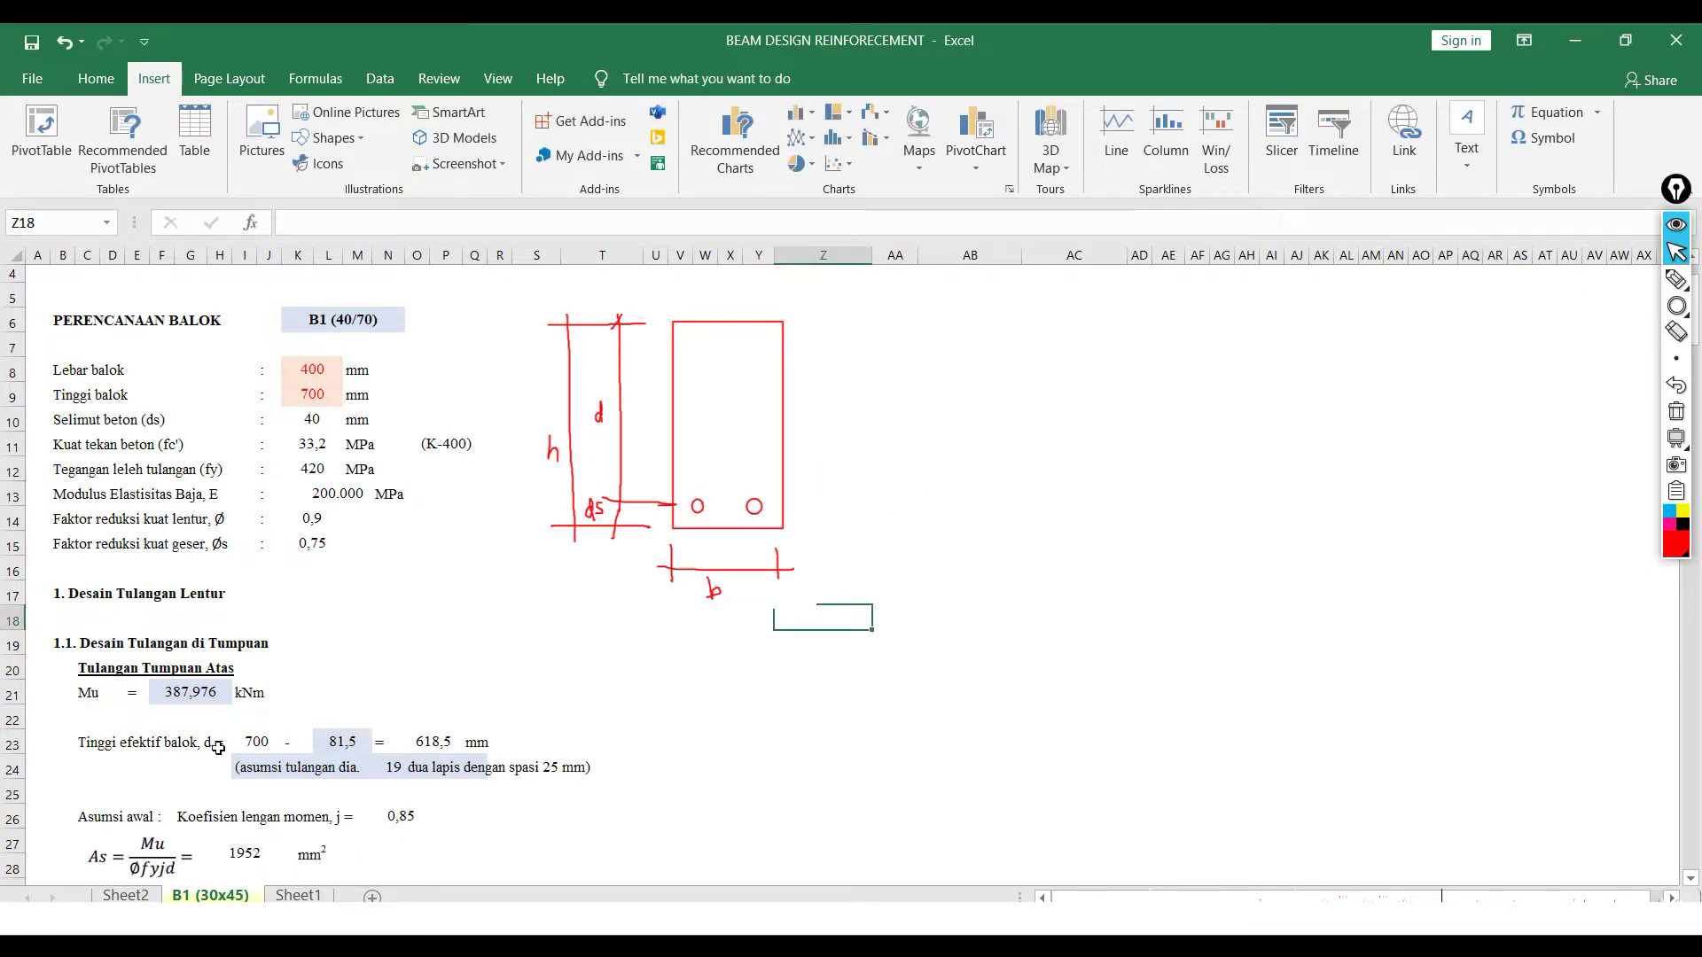
{"action": "left_click", "coordinate": [353, 745]}
{"action": "double_click", "coordinate": [353, 745]}
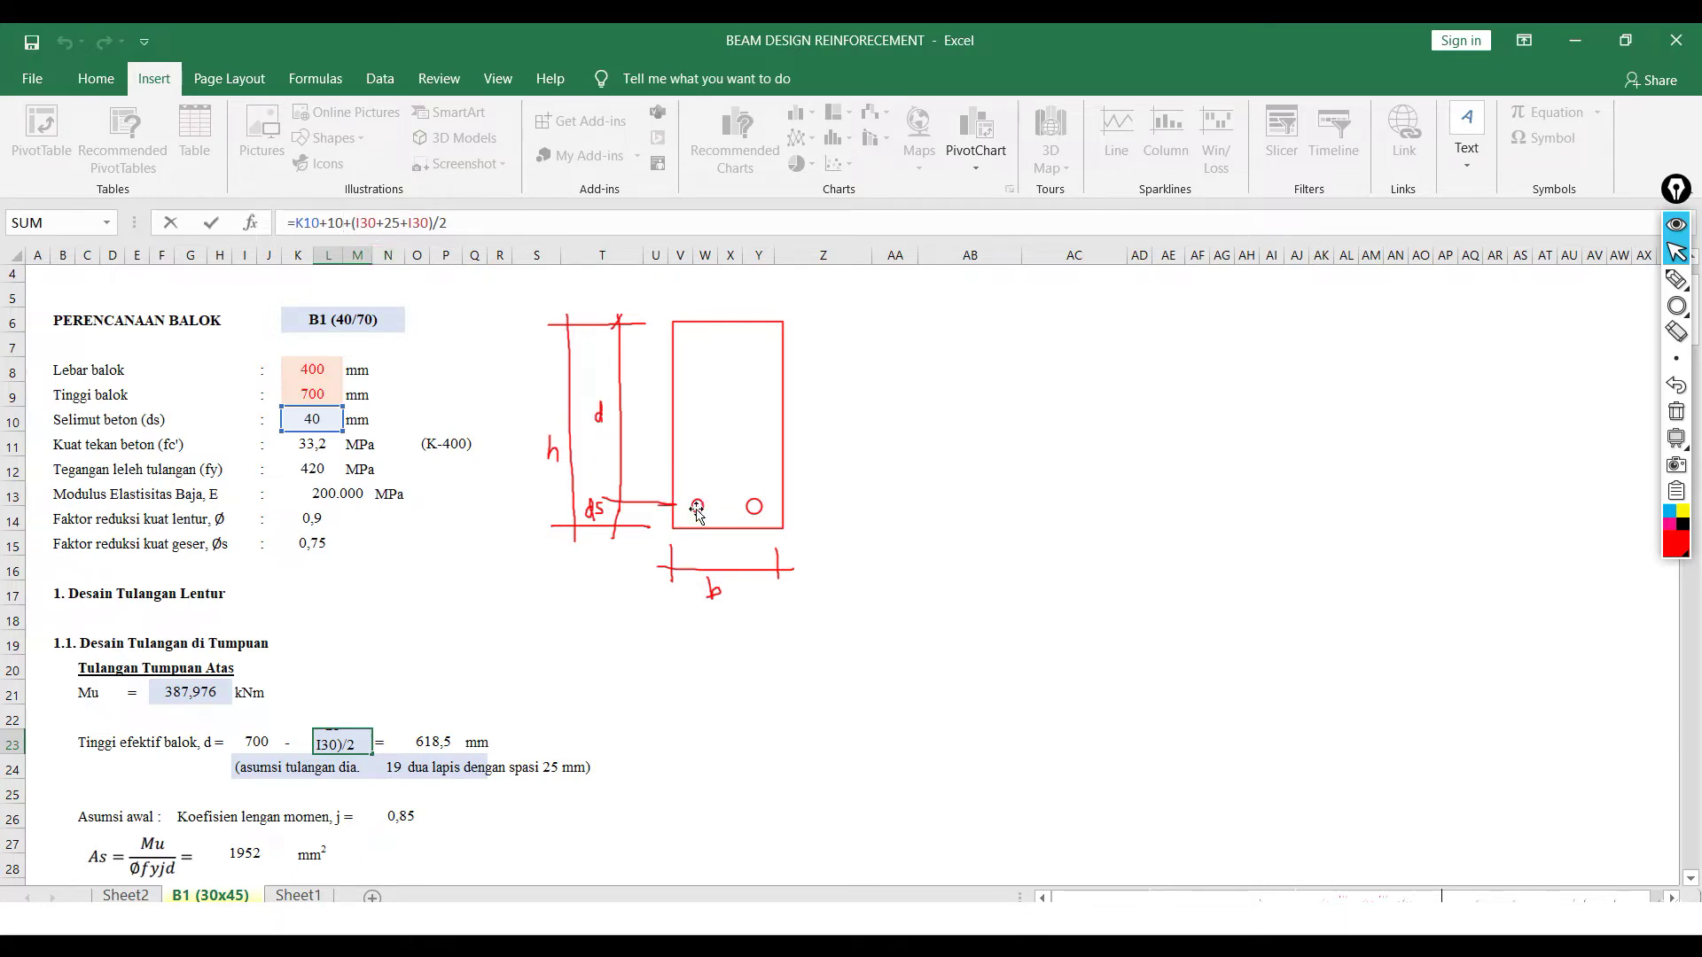
- Reduce the effective depth deduction formula in L23 to a single bar layer, =K10+10+I30/2
{"action": "left_click_drag", "start_coordinate": [351, 222], "coordinate": [423, 222]}
{"action": "key", "text": "BackSpace"}
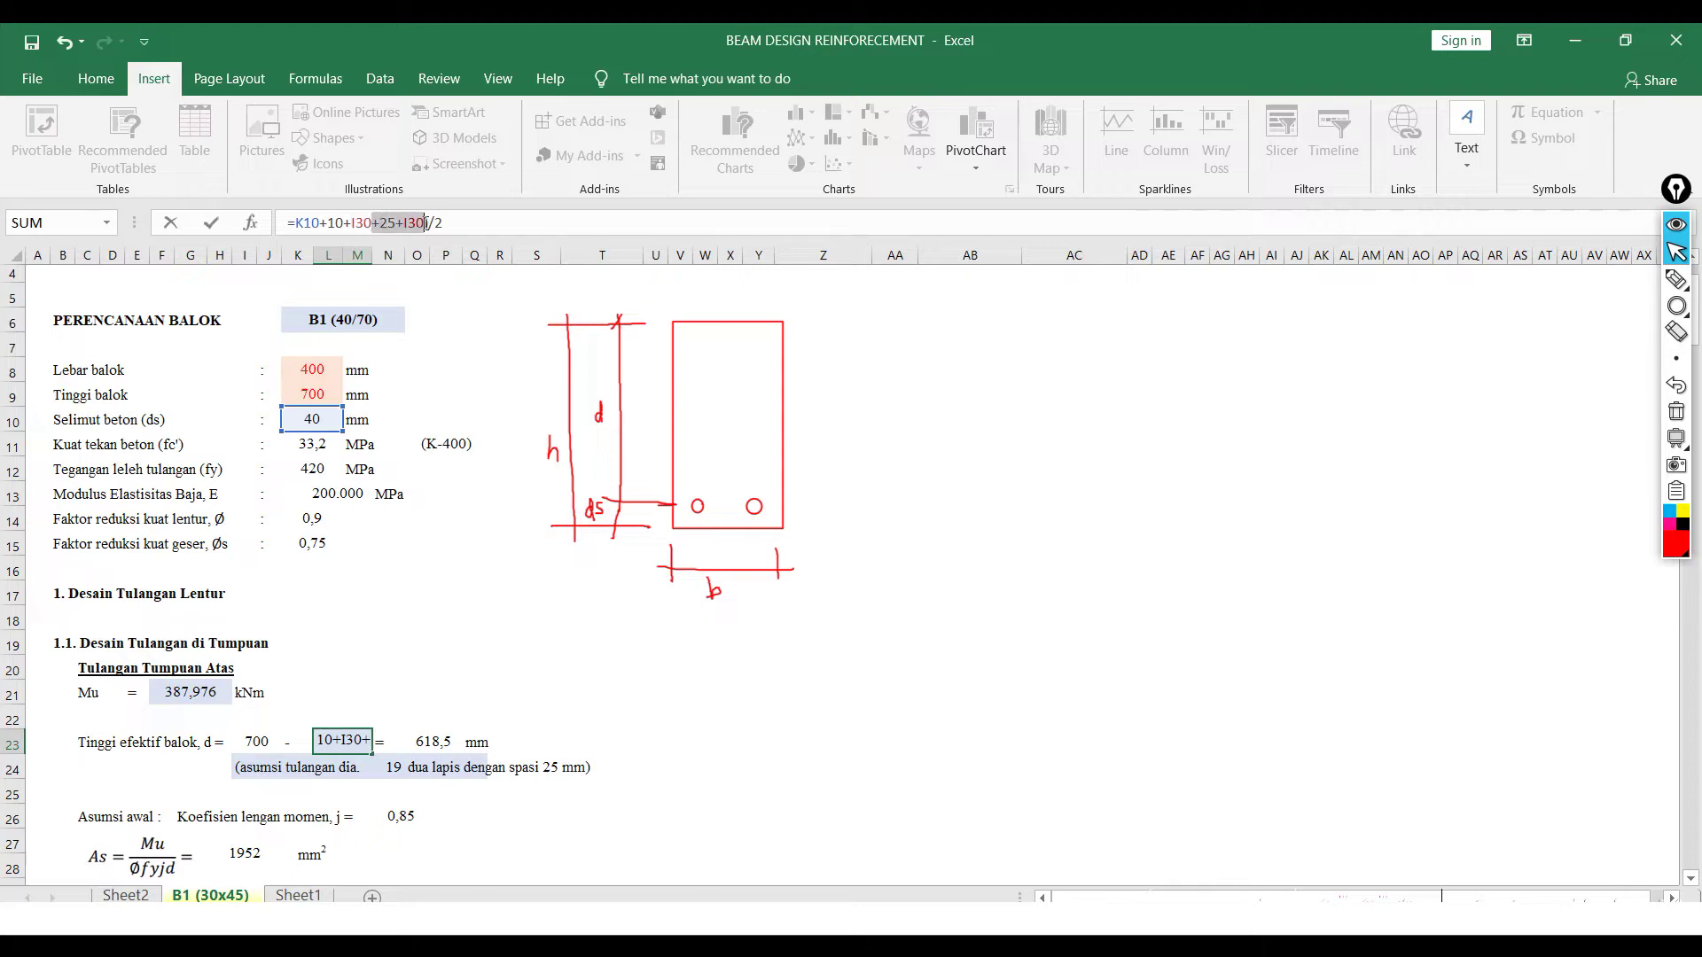
{"action": "key", "text": "BackSpace"}
{"action": "key", "text": "Return"}
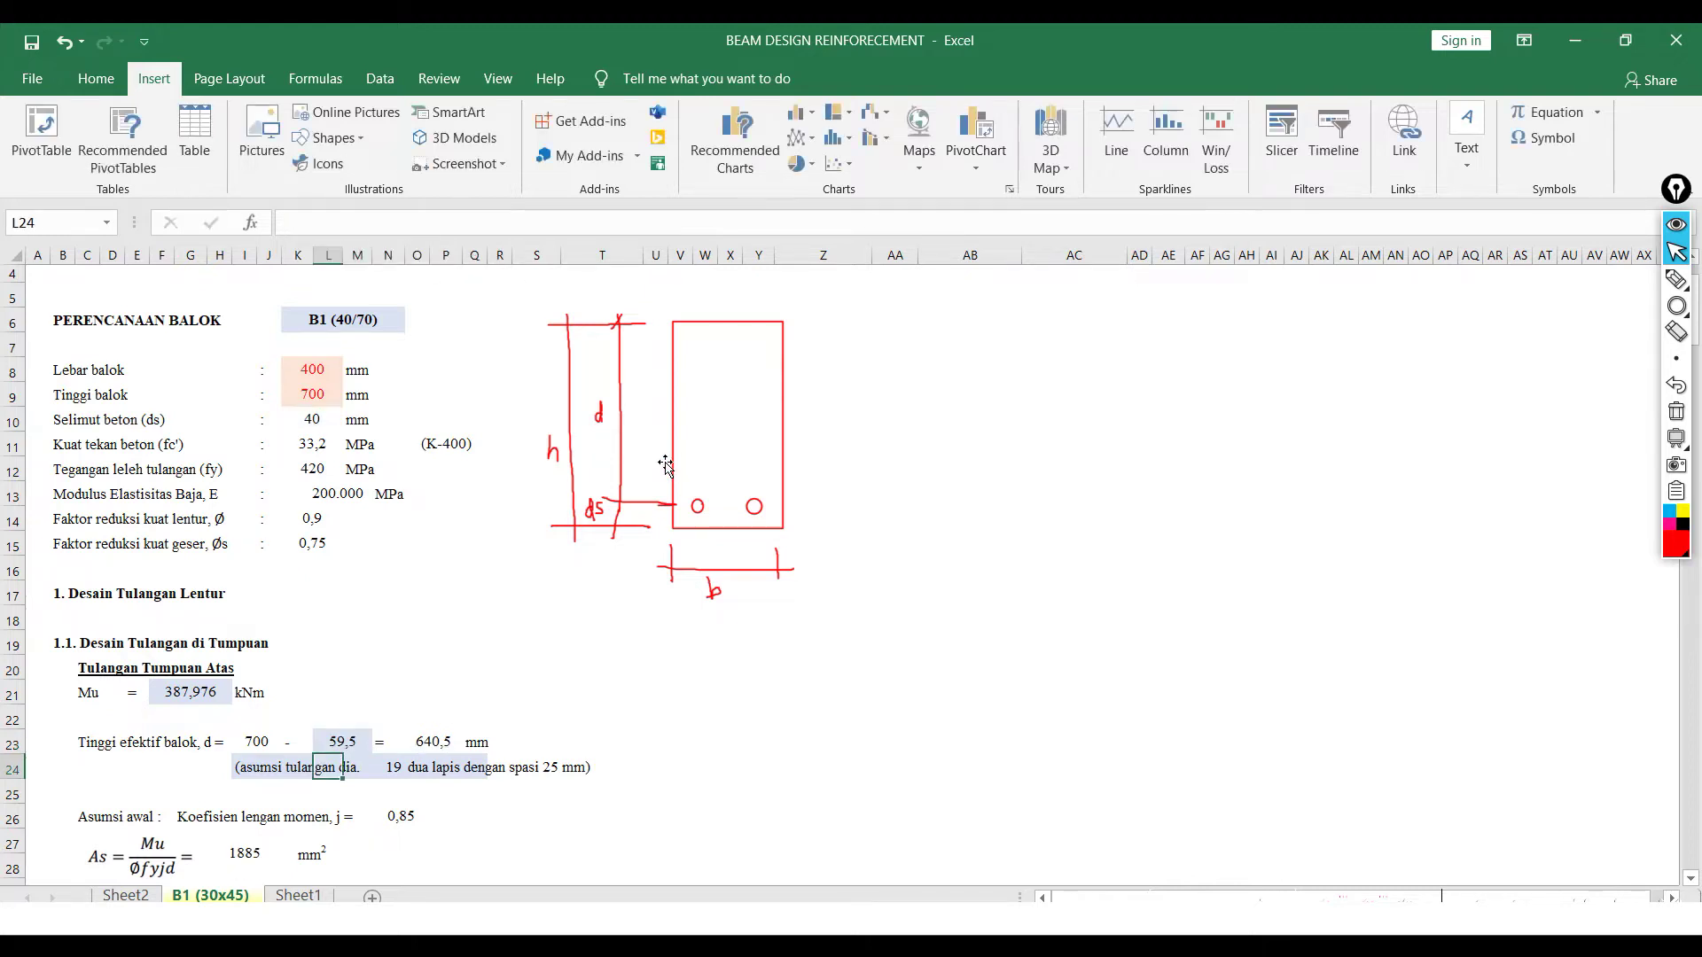
{"action": "double_click", "coordinate": [354, 747]}
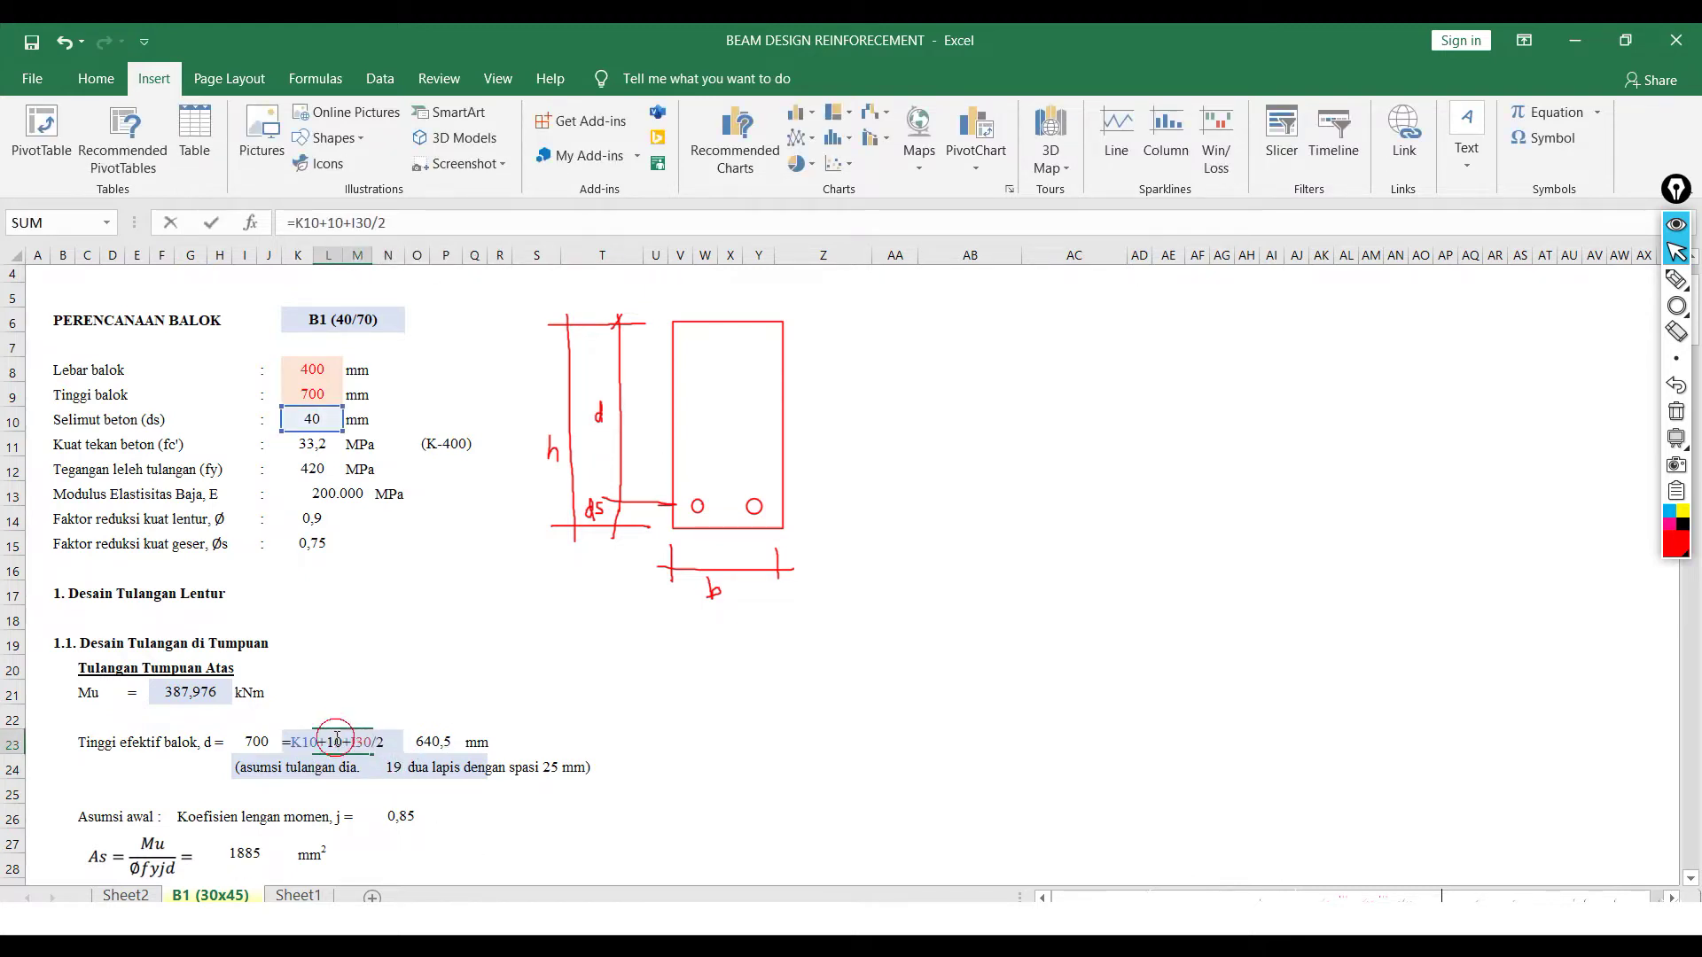
{"action": "scroll", "coordinate": [429, 640], "scroll_direction": "down", "scroll_amount": 2}
{"action": "key", "text": "Return"}
- Change the bar layer note after the 19 mm diameter assumption in row 24 to satu lapis)
{"action": "left_click", "coordinate": [388, 653]}
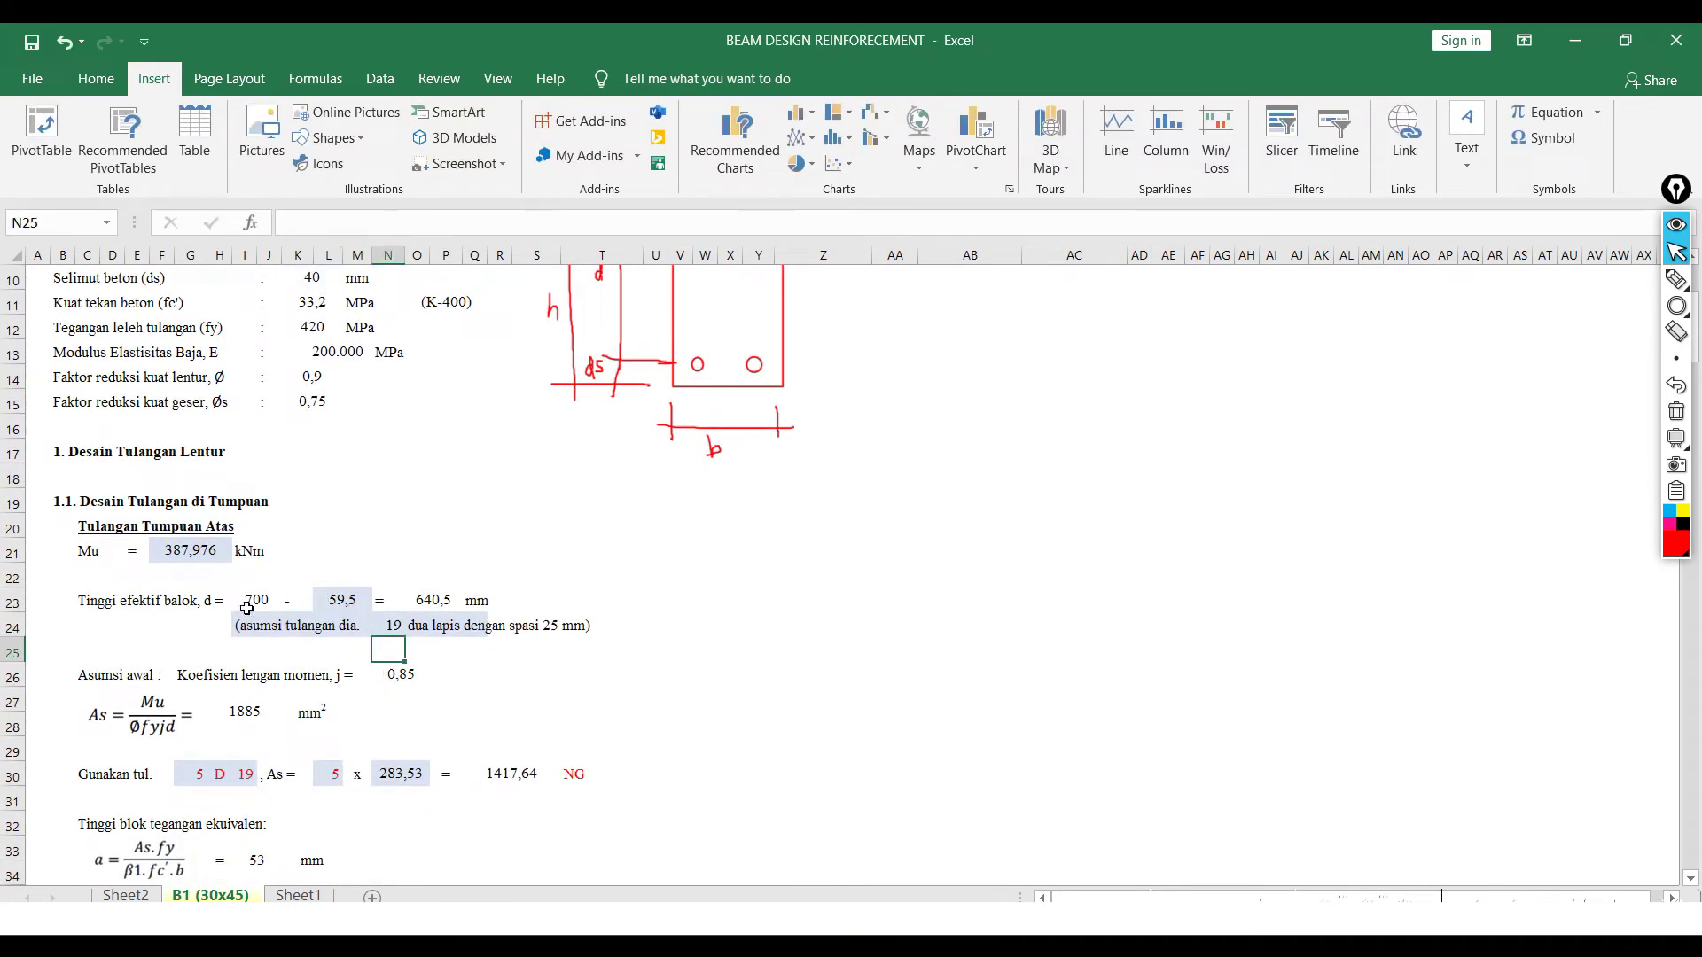
{"action": "scroll", "coordinate": [388, 609], "scroll_direction": "up", "scroll_amount": 2}
{"action": "left_click", "coordinate": [658, 413]}
{"action": "left_click", "coordinate": [842, 443]}
{"action": "scroll", "coordinate": [432, 686], "scroll_direction": "down", "scroll_amount": 1}
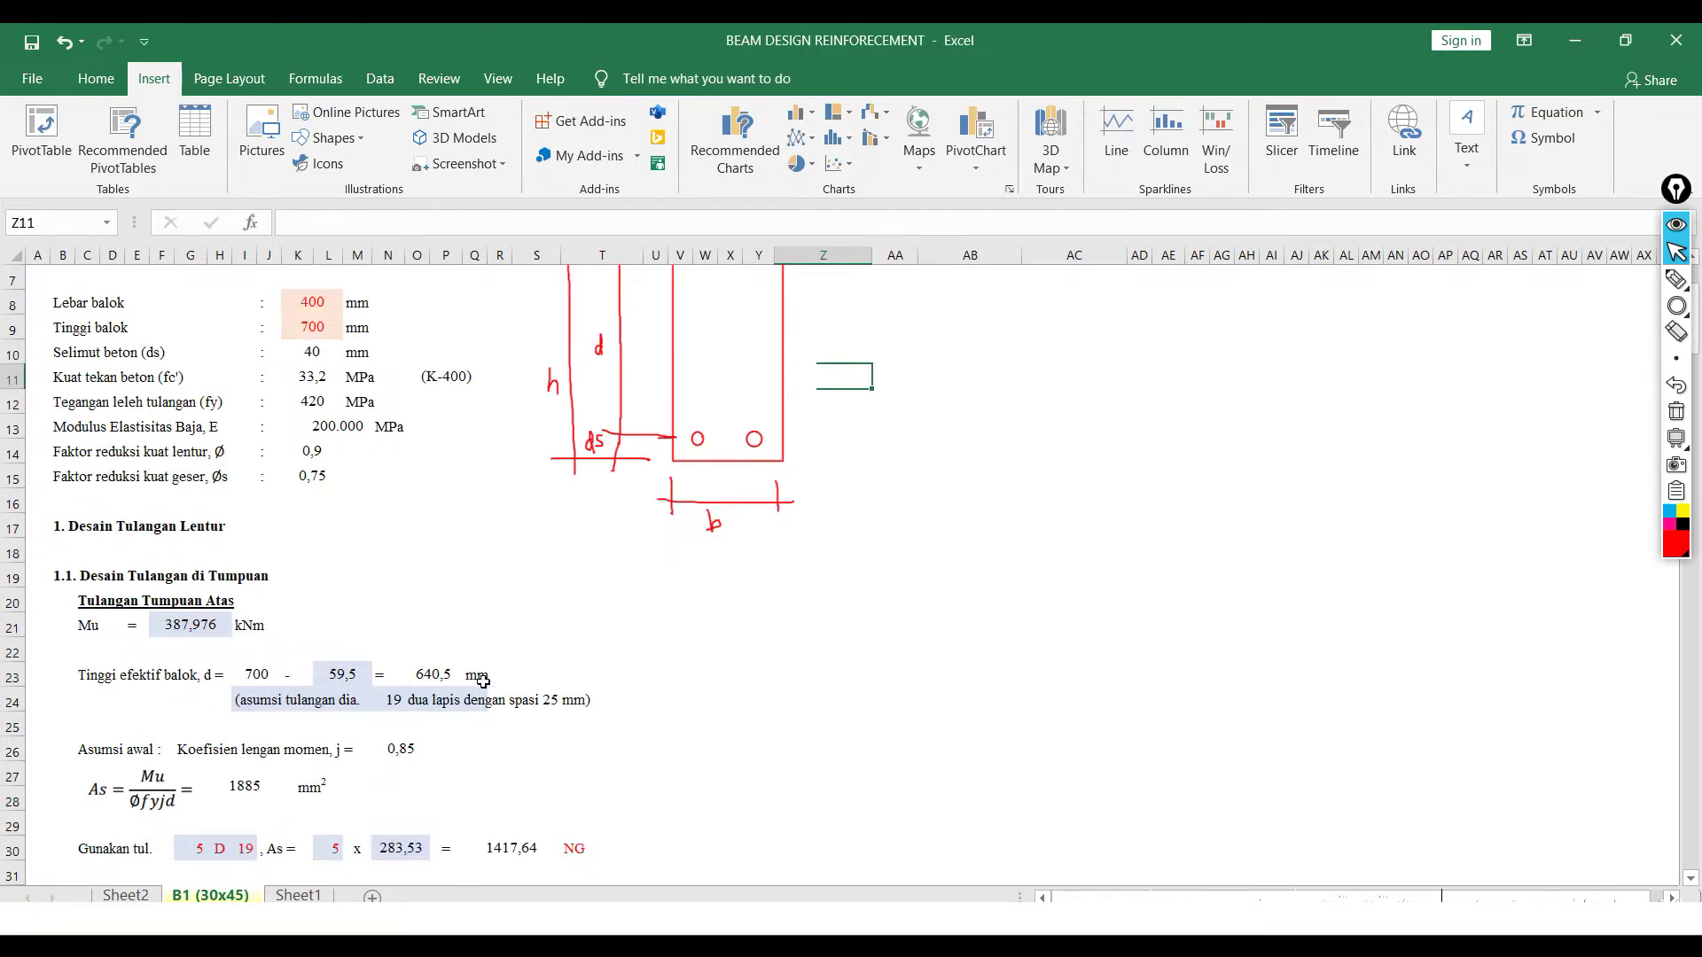
{"action": "scroll", "coordinate": [574, 555], "scroll_direction": "up", "scroll_amount": 1}
{"action": "scroll", "coordinate": [251, 628], "scroll_direction": "down", "scroll_amount": 2}
{"action": "left_click", "coordinate": [251, 628]}
{"action": "left_click", "coordinate": [419, 629]}
{"action": "left_click_drag", "start_coordinate": [460, 222], "coordinate": [288, 218]}
{"action": "type", "text": "satu lapis"}
{"action": "key", "text": "Return"}
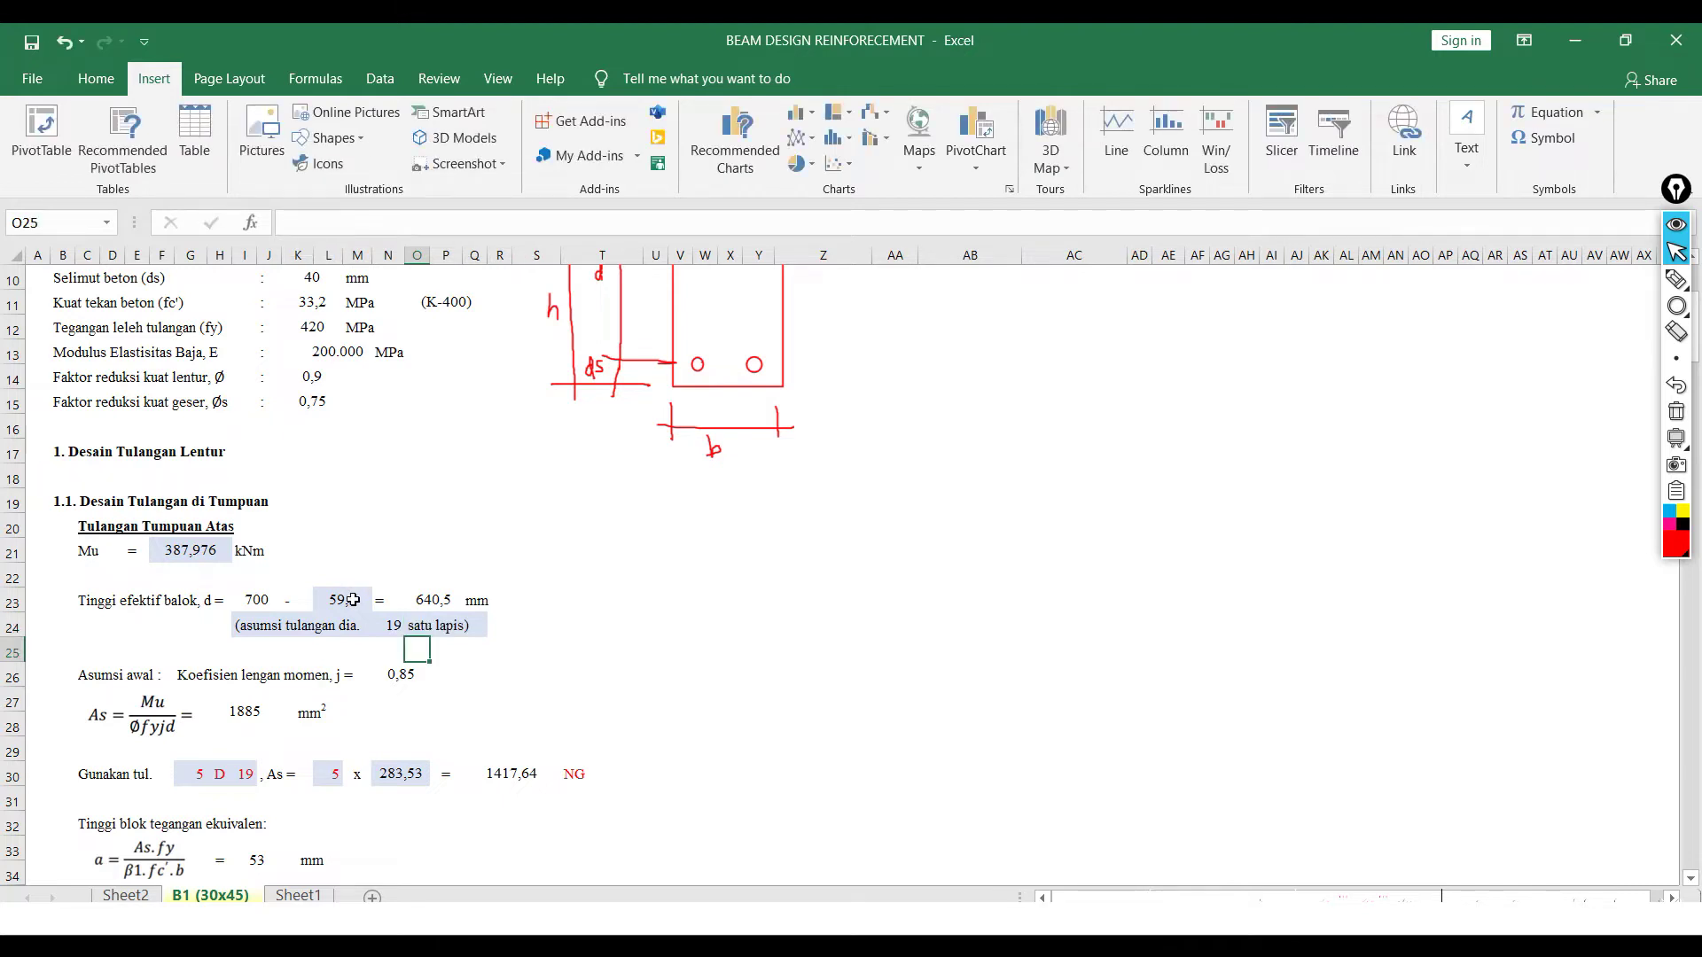
- Try 6 as the number of D19 top support bars in G30
{"action": "scroll", "coordinate": [352, 600], "scroll_direction": "down", "scroll_amount": 1}
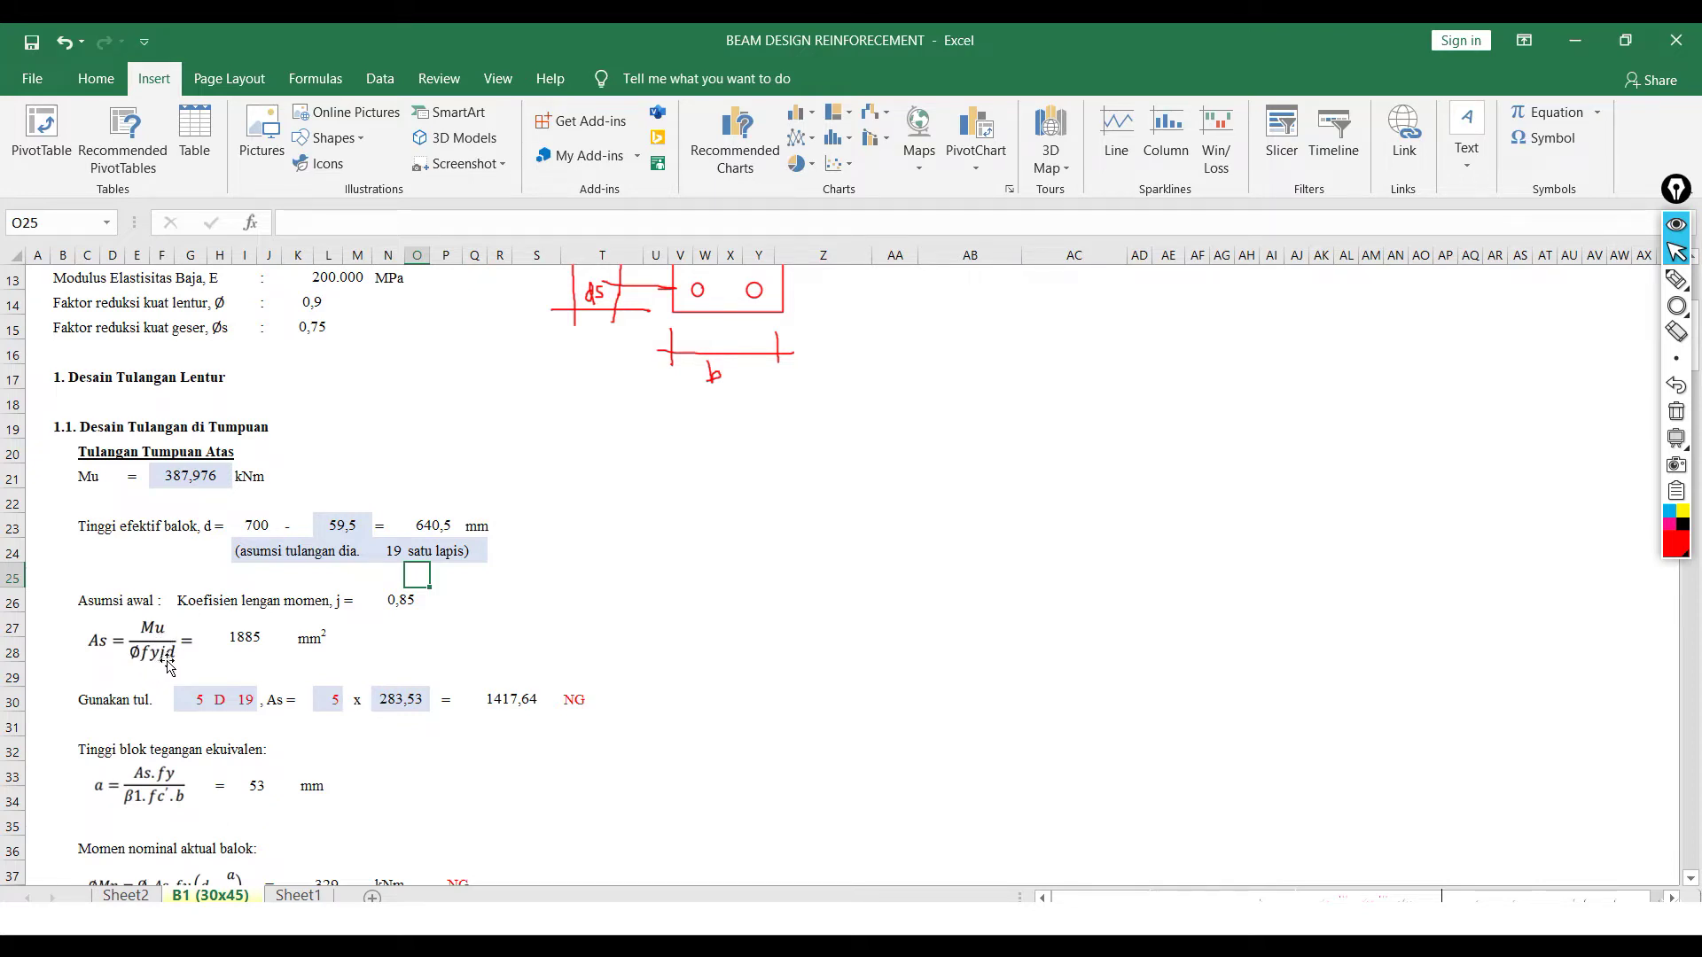
{"action": "scroll", "coordinate": [172, 660], "scroll_direction": "up", "scroll_amount": 1}
{"action": "scroll", "coordinate": [142, 658], "scroll_direction": "down", "scroll_amount": 1}
{"action": "scroll", "coordinate": [195, 663], "scroll_direction": "down", "scroll_amount": 1}
{"action": "double_click", "coordinate": [192, 626]}
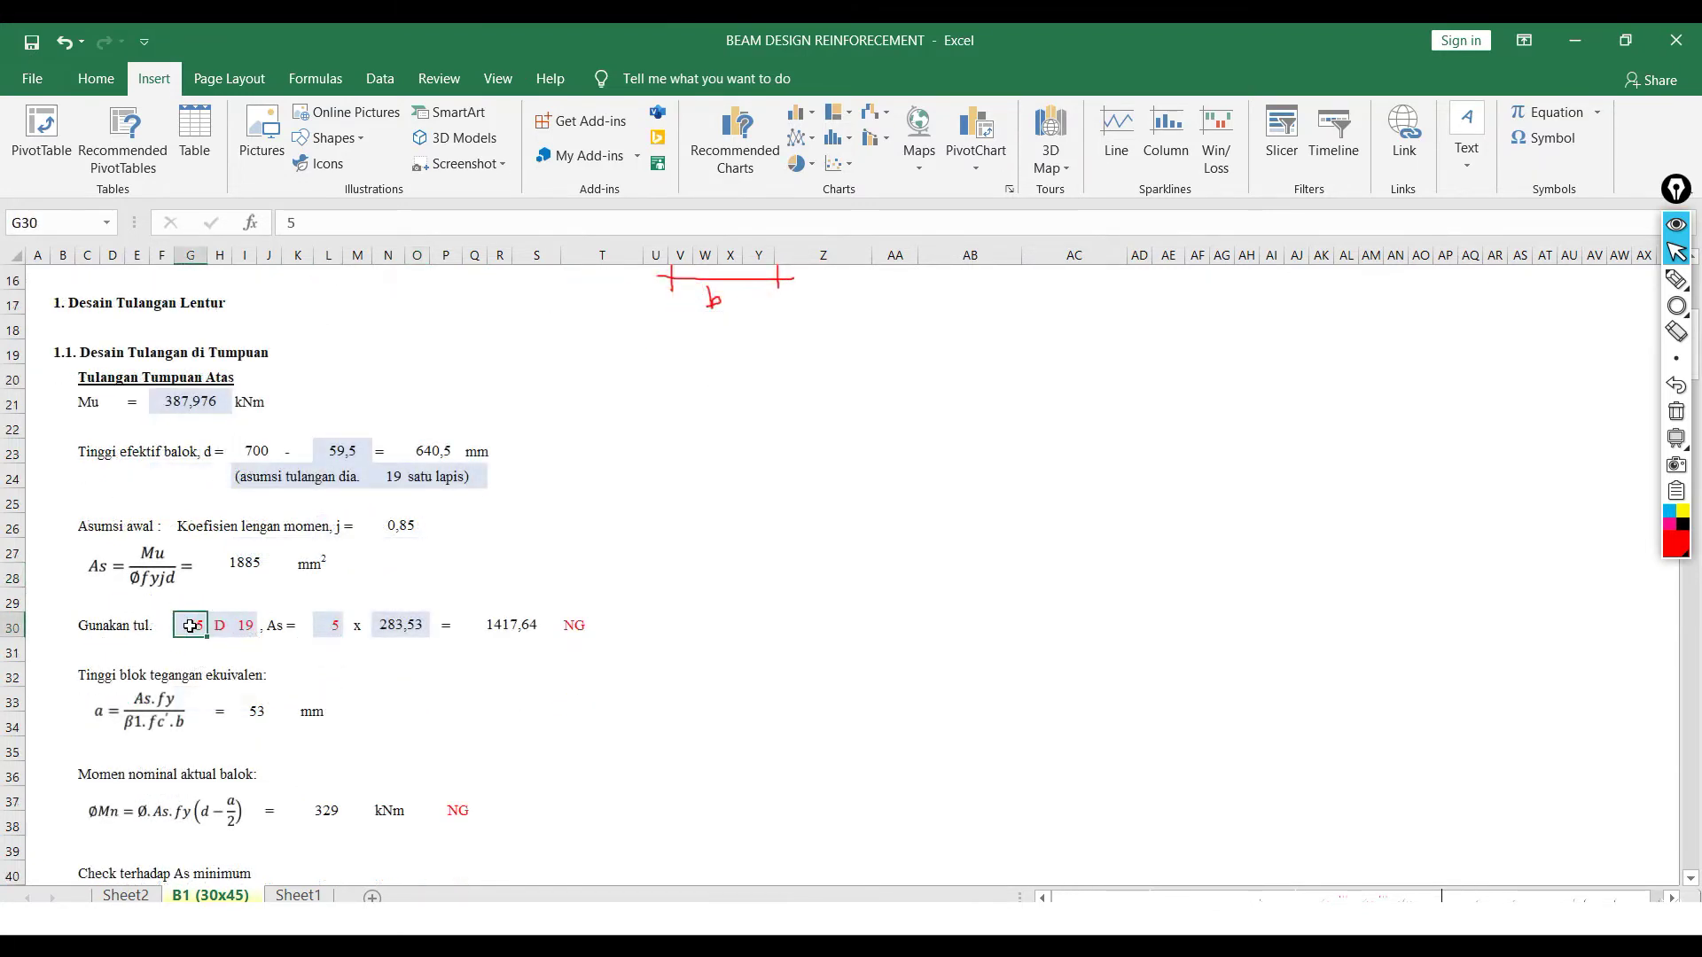
{"action": "key", "text": "BackSpace"}
{"action": "type", "text": "6"}
{"action": "key", "text": "Return"}
- Set the number of D19 top support bars in G30 to 7
{"action": "left_click", "coordinate": [189, 626]}
{"action": "type", "text": "7"}
{"action": "key", "text": "Return"}
- Set the bar count n in Q24 of the spacing check on Sheet2 to 7
{"action": "scroll", "coordinate": [189, 626], "scroll_direction": "up", "scroll_amount": 3}
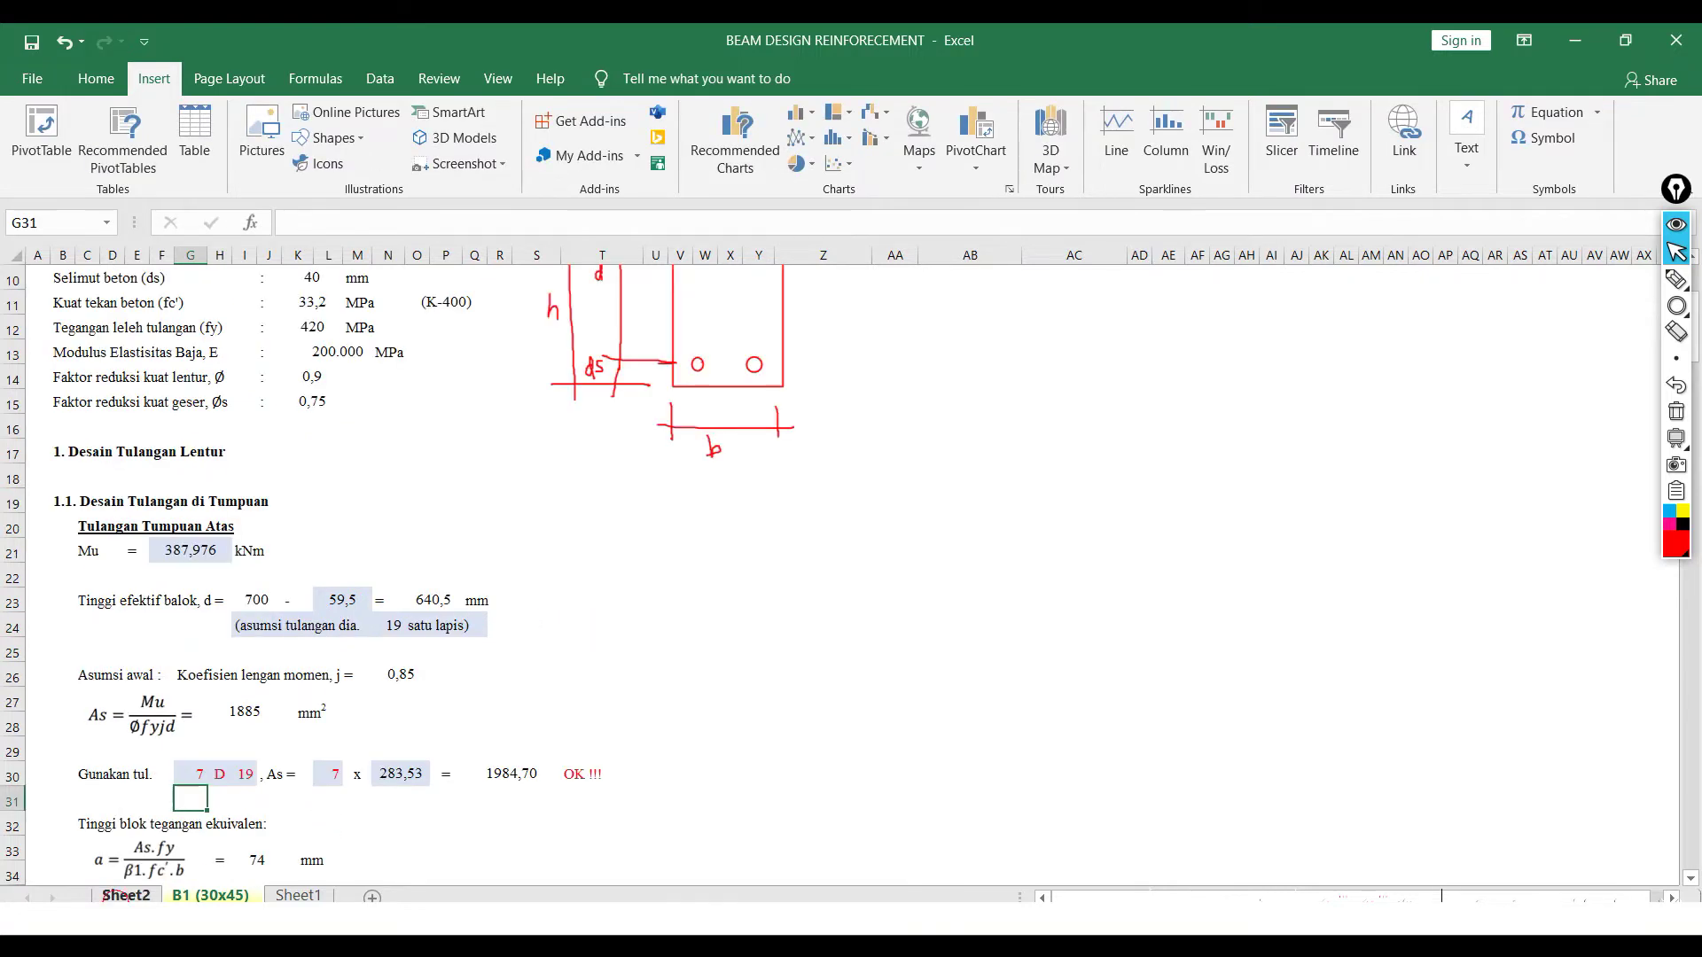
{"action": "left_click", "coordinate": [126, 896]}
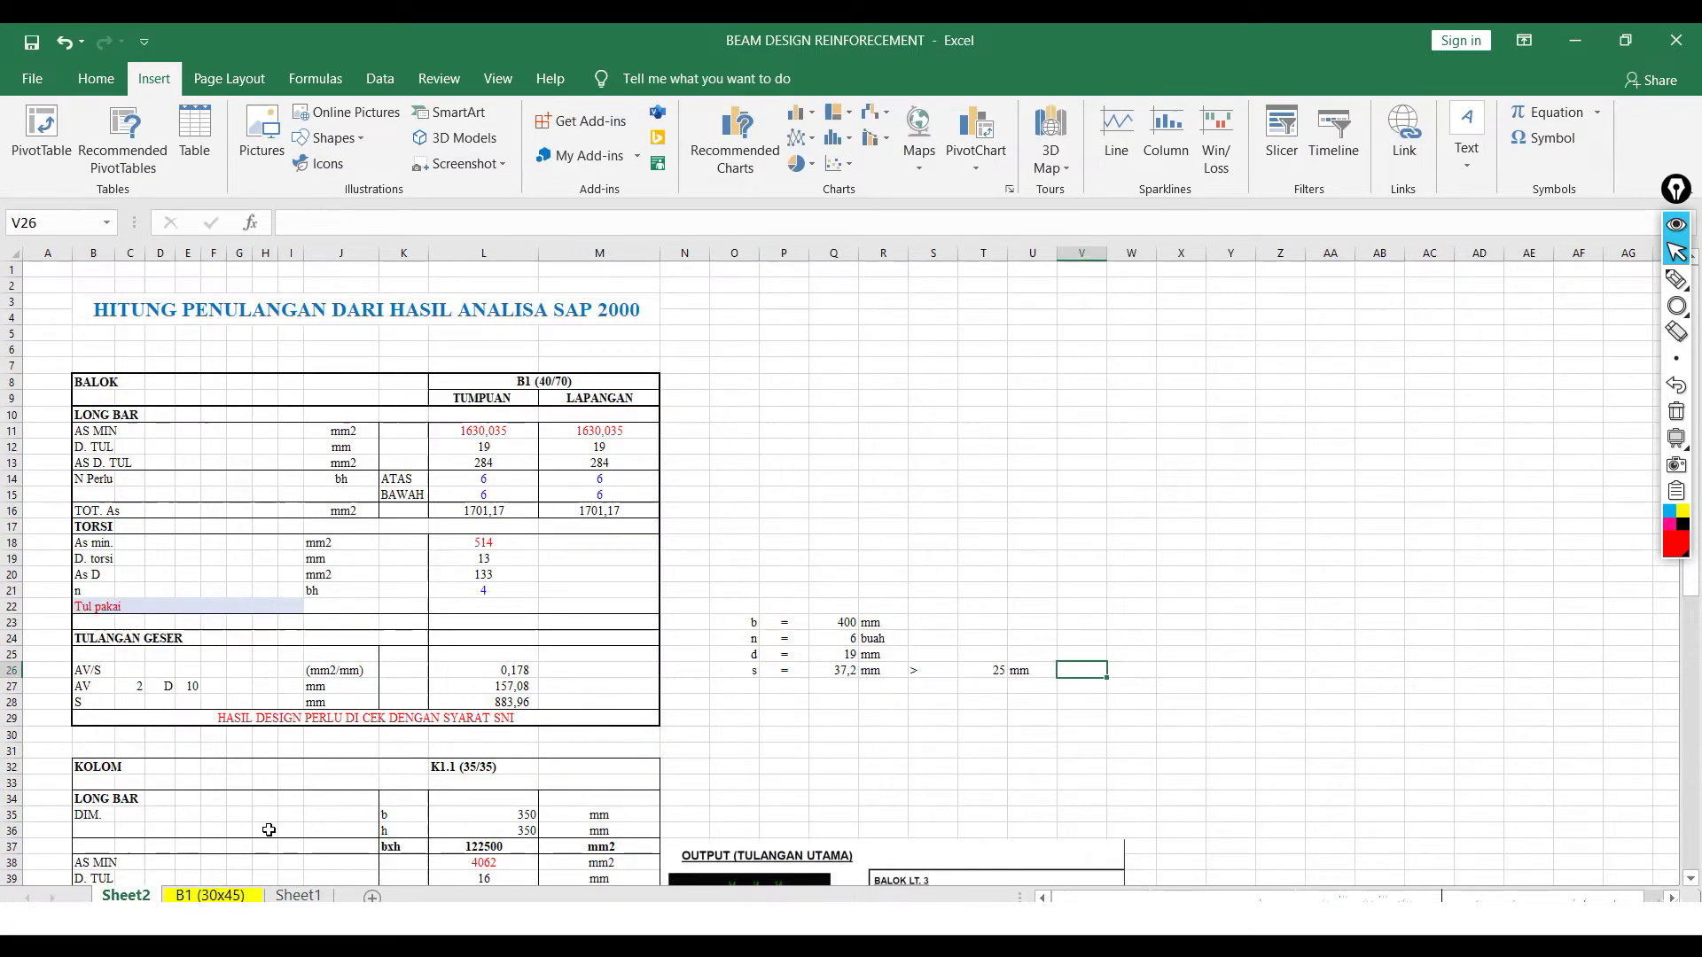
{"action": "left_click", "coordinate": [845, 641]}
{"action": "type", "text": "7"}
{"action": "key", "text": "Return"}
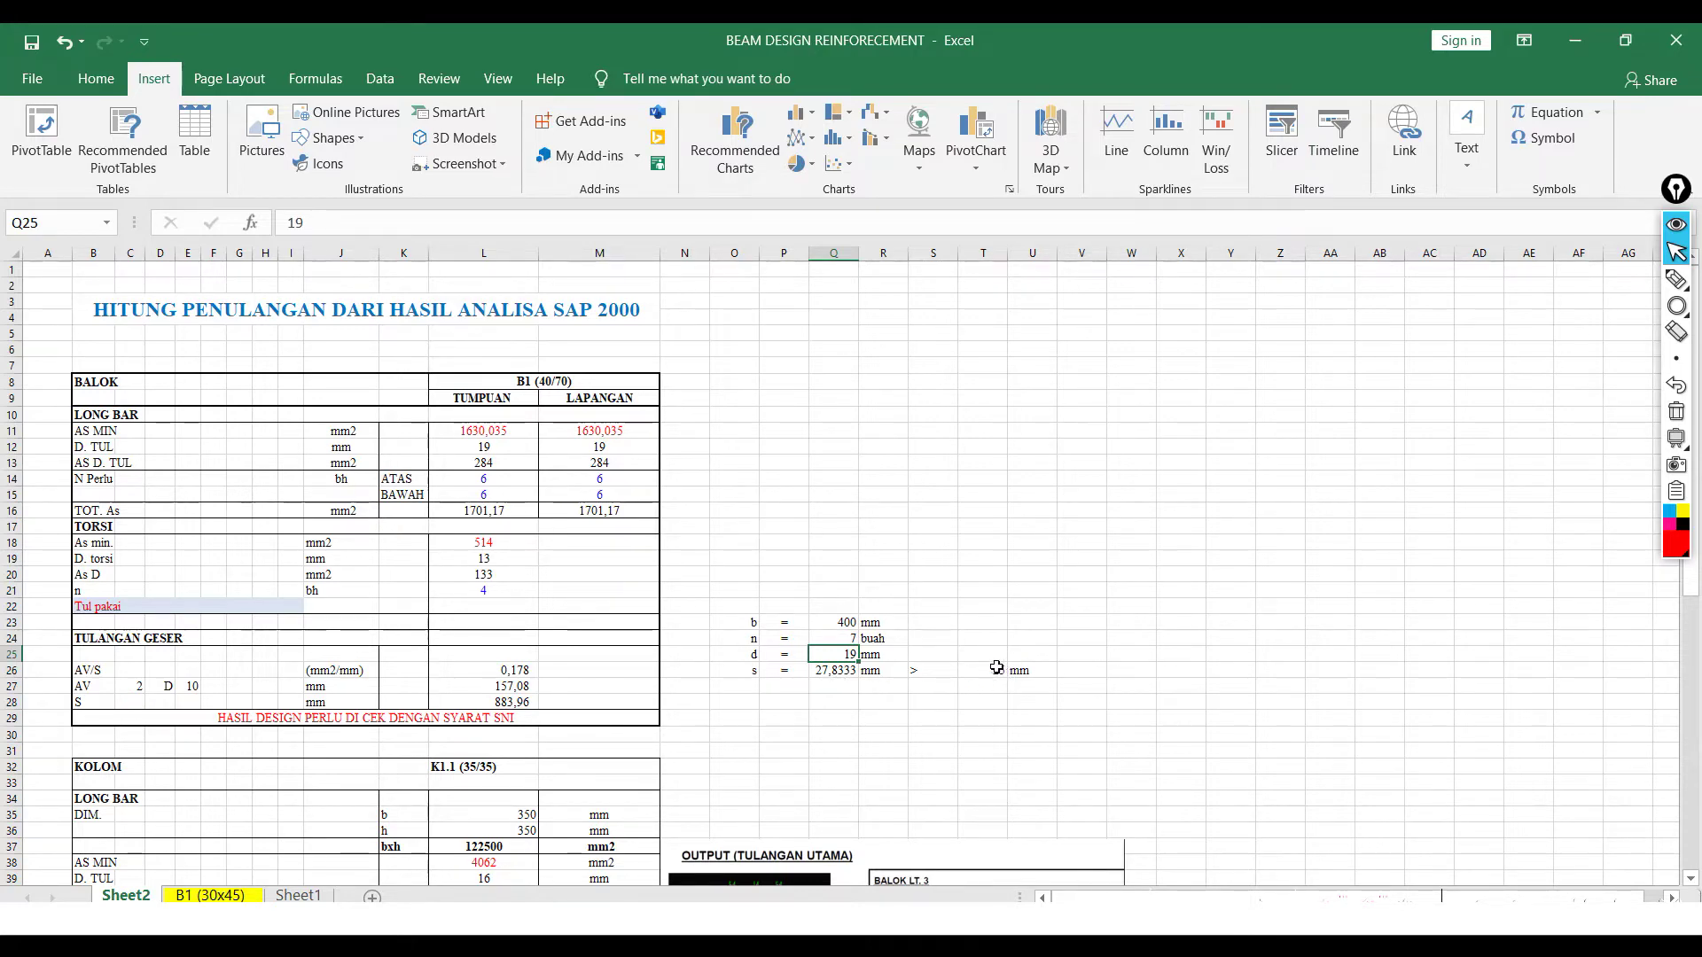
- Return to the B1 beam sheet and examine the equivalent stress block, nominal moment and minimum steel checks
{"action": "left_click", "coordinate": [210, 895]}
{"action": "scroll", "coordinate": [762, 448], "scroll_direction": "up", "scroll_amount": 2}
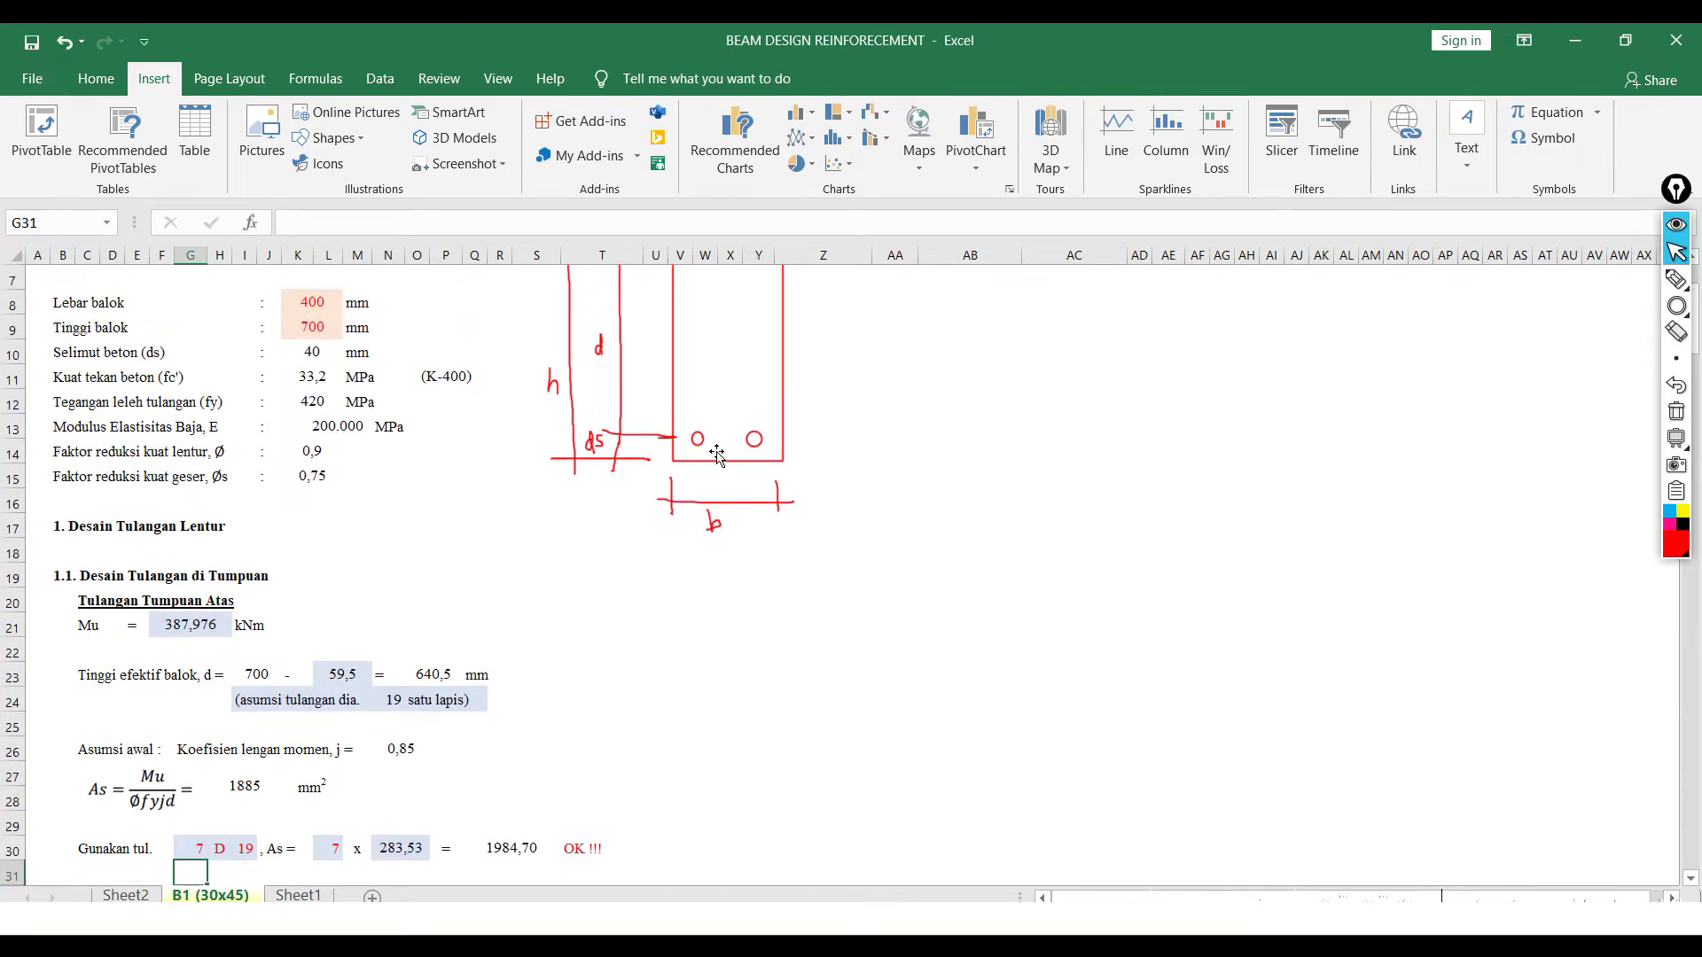
{"action": "scroll", "coordinate": [313, 646], "scroll_direction": "down", "scroll_amount": 4}
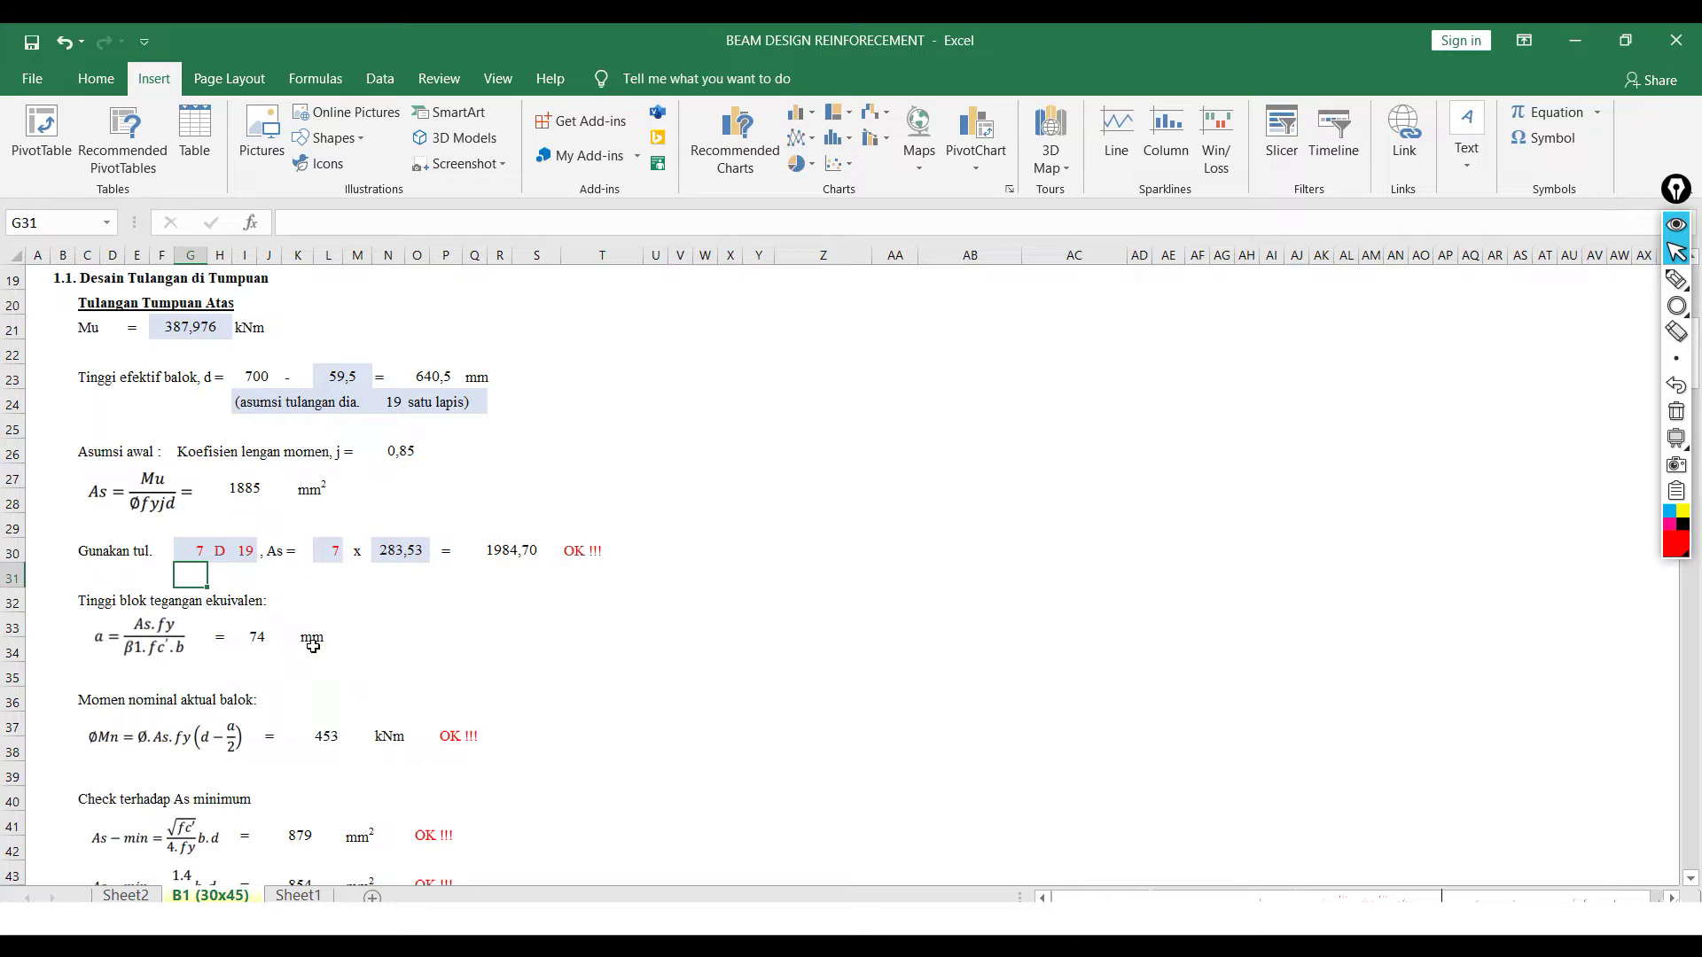
{"action": "scroll", "coordinate": [313, 646], "scroll_direction": "down", "scroll_amount": 1}
{"action": "scroll", "coordinate": [184, 661], "scroll_direction": "up", "scroll_amount": 1}
{"action": "scroll", "coordinate": [168, 634], "scroll_direction": "up", "scroll_amount": 1}
{"action": "scroll", "coordinate": [111, 725], "scroll_direction": "down", "scroll_amount": 1}
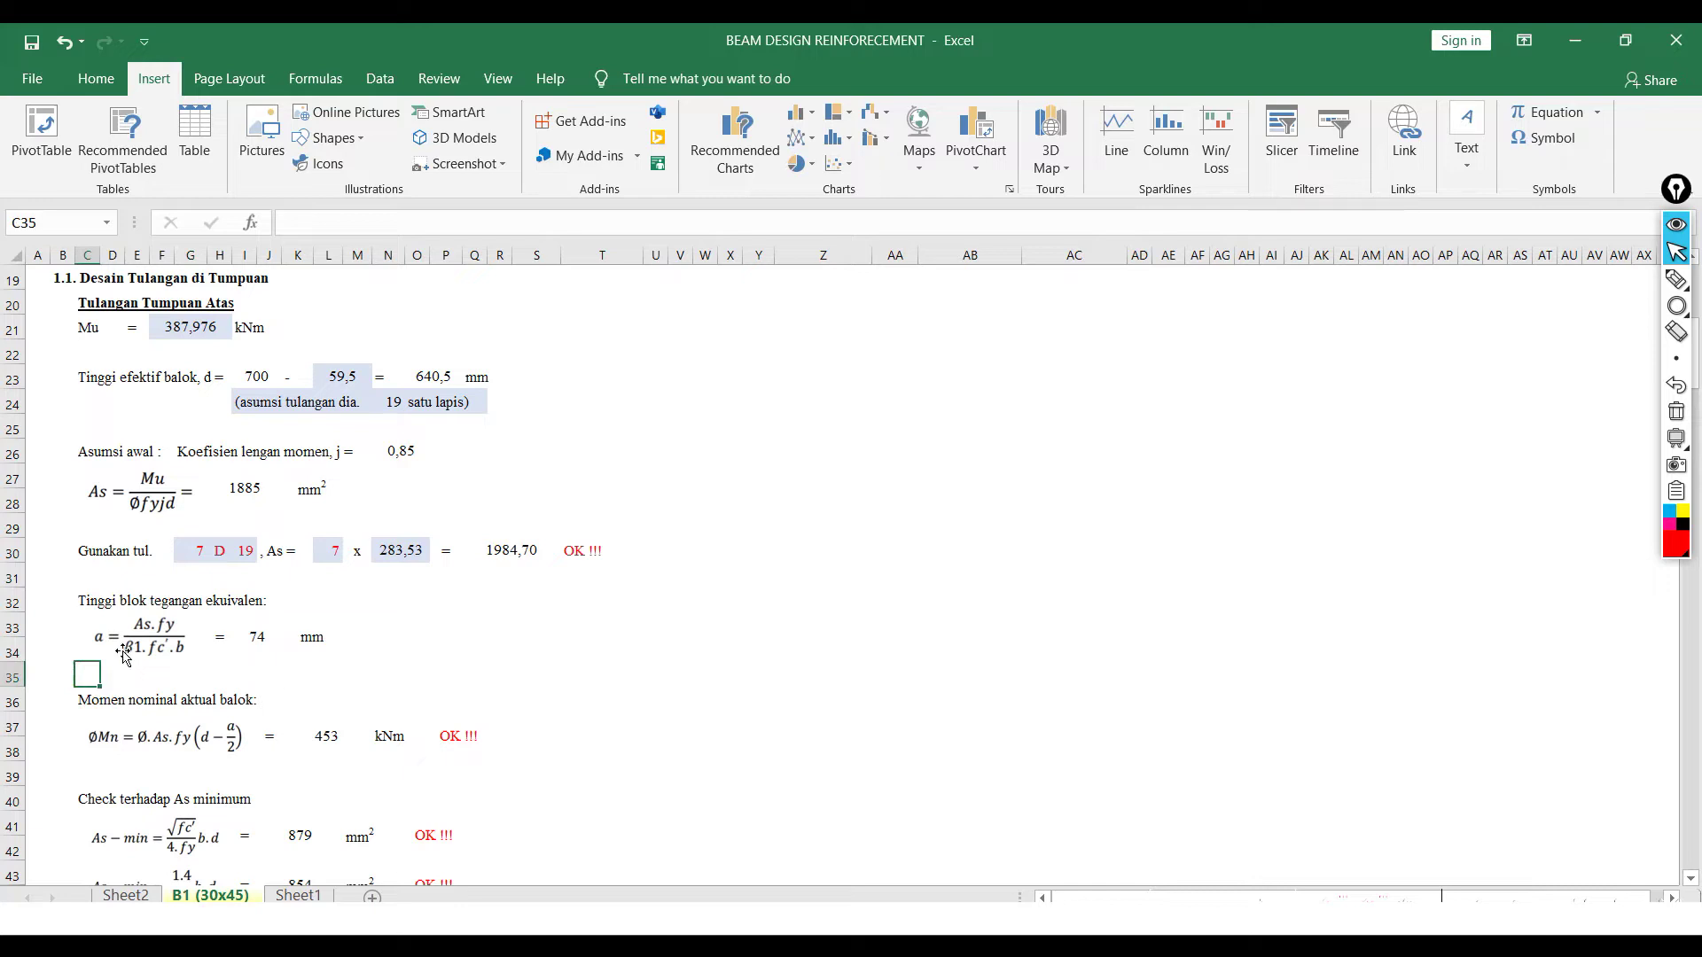
{"action": "left_click", "coordinate": [75, 637]}
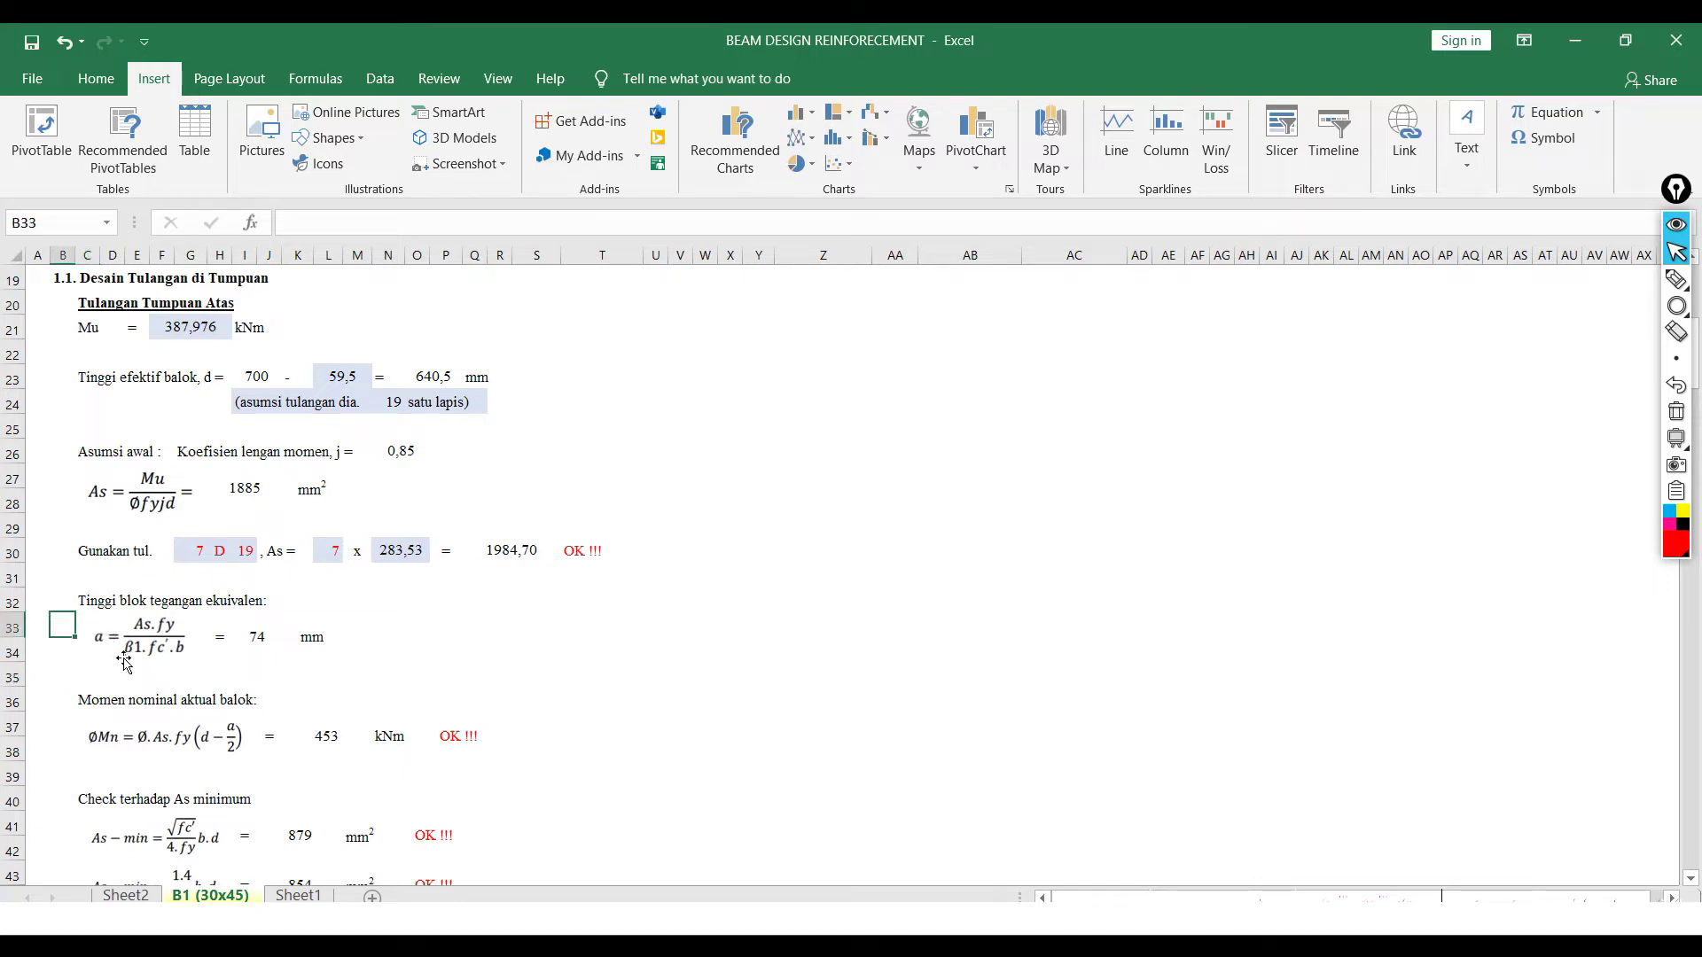
- Sketch in red a beam fixed at both ends carrying a distributed load labelled qu, beside the calculations
{"action": "scroll", "coordinate": [828, 486], "scroll_direction": "up", "scroll_amount": 2}
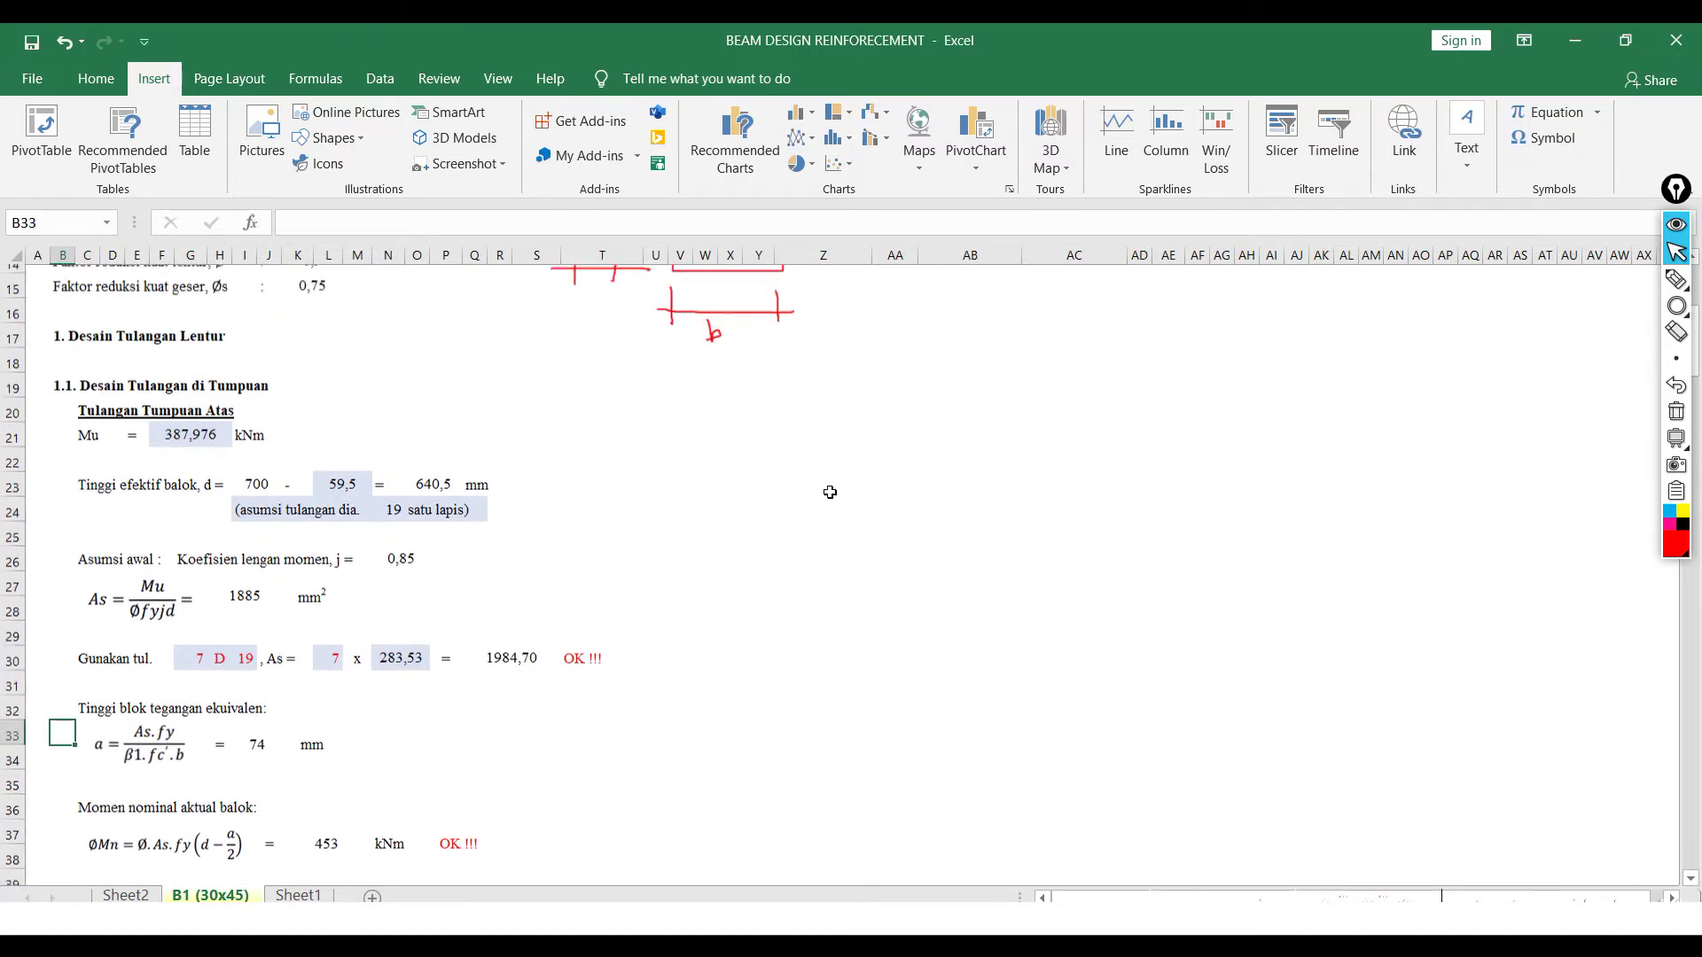
{"action": "left_click", "coordinate": [1676, 280]}
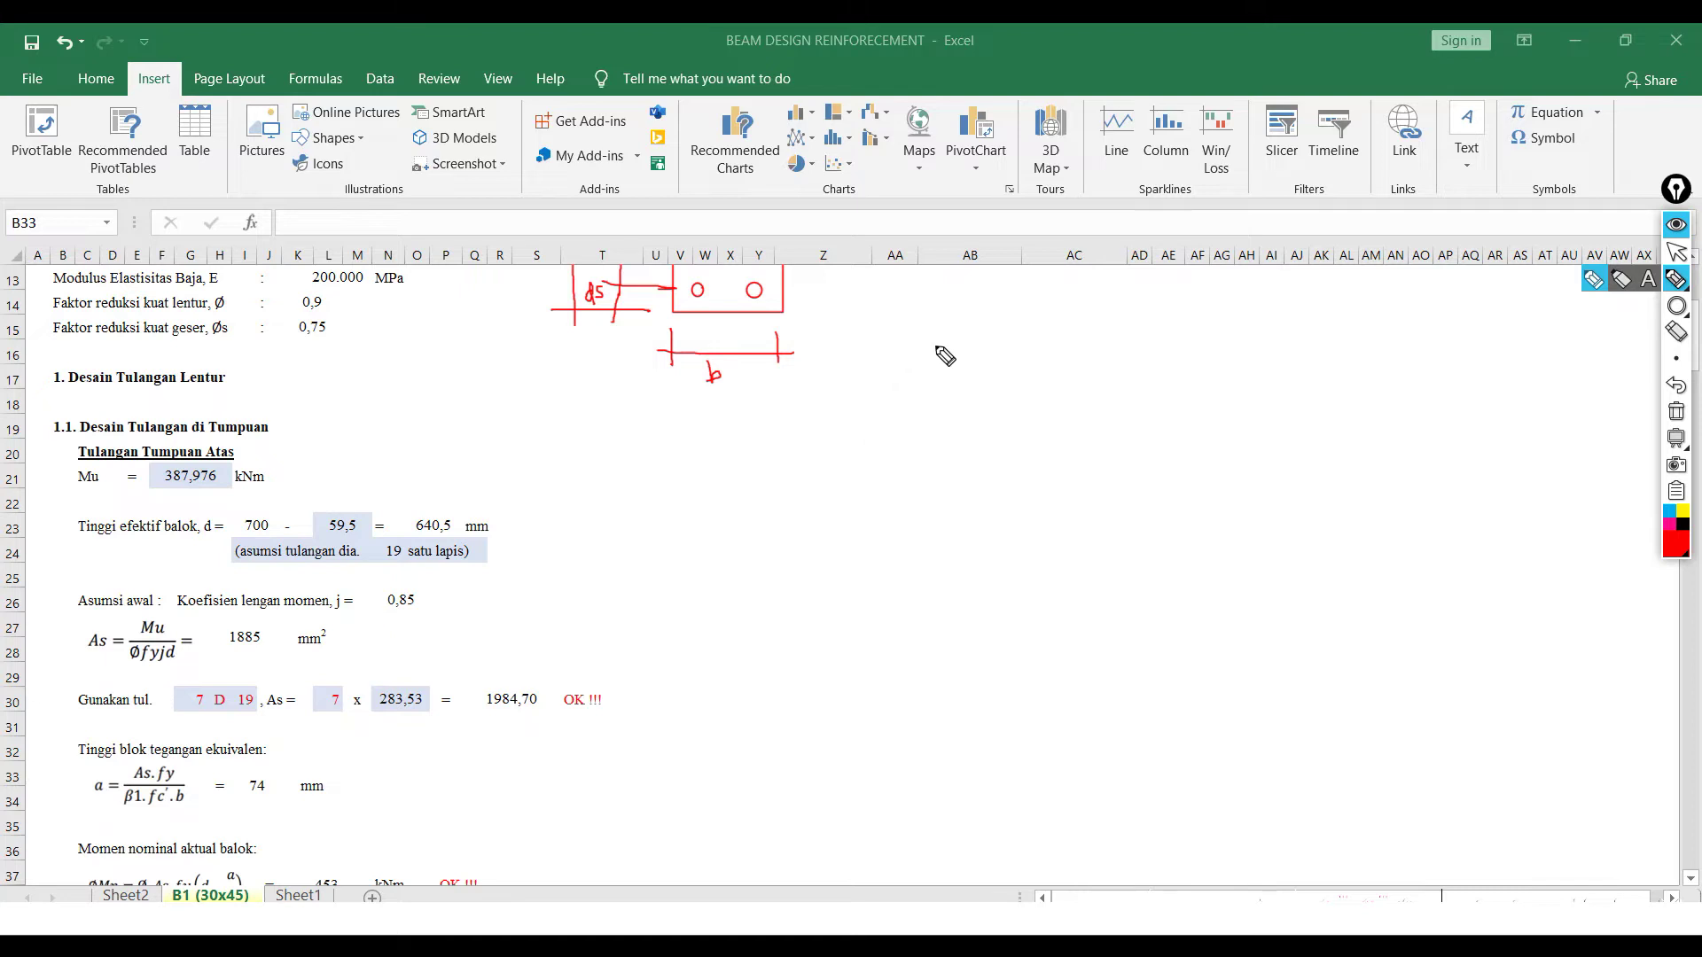
{"action": "mouse_move", "coordinate": [930, 319]}
{"action": "left_mouse_down"}
{"action": "mouse_move", "coordinate": [931, 367]}
{"action": "mouse_move", "coordinate": [920, 341]}
{"action": "mouse_move", "coordinate": [1174, 335]}
{"action": "mouse_move", "coordinate": [1172, 350]}
{"action": "mouse_move", "coordinate": [1182, 335]}
{"action": "left_mouse_up"}
{"action": "mouse_move", "coordinate": [917, 339]}
{"action": "left_mouse_down"}
{"action": "mouse_move", "coordinate": [959, 316]}
{"action": "mouse_move", "coordinate": [1174, 313]}
{"action": "left_mouse_up"}
{"action": "mouse_move", "coordinate": [1023, 324]}
{"action": "left_mouse_down"}
{"action": "mouse_move", "coordinate": [1026, 292]}
{"action": "mouse_move", "coordinate": [1060, 303]}
{"action": "mouse_move", "coordinate": [1086, 282]}
{"action": "left_mouse_up"}
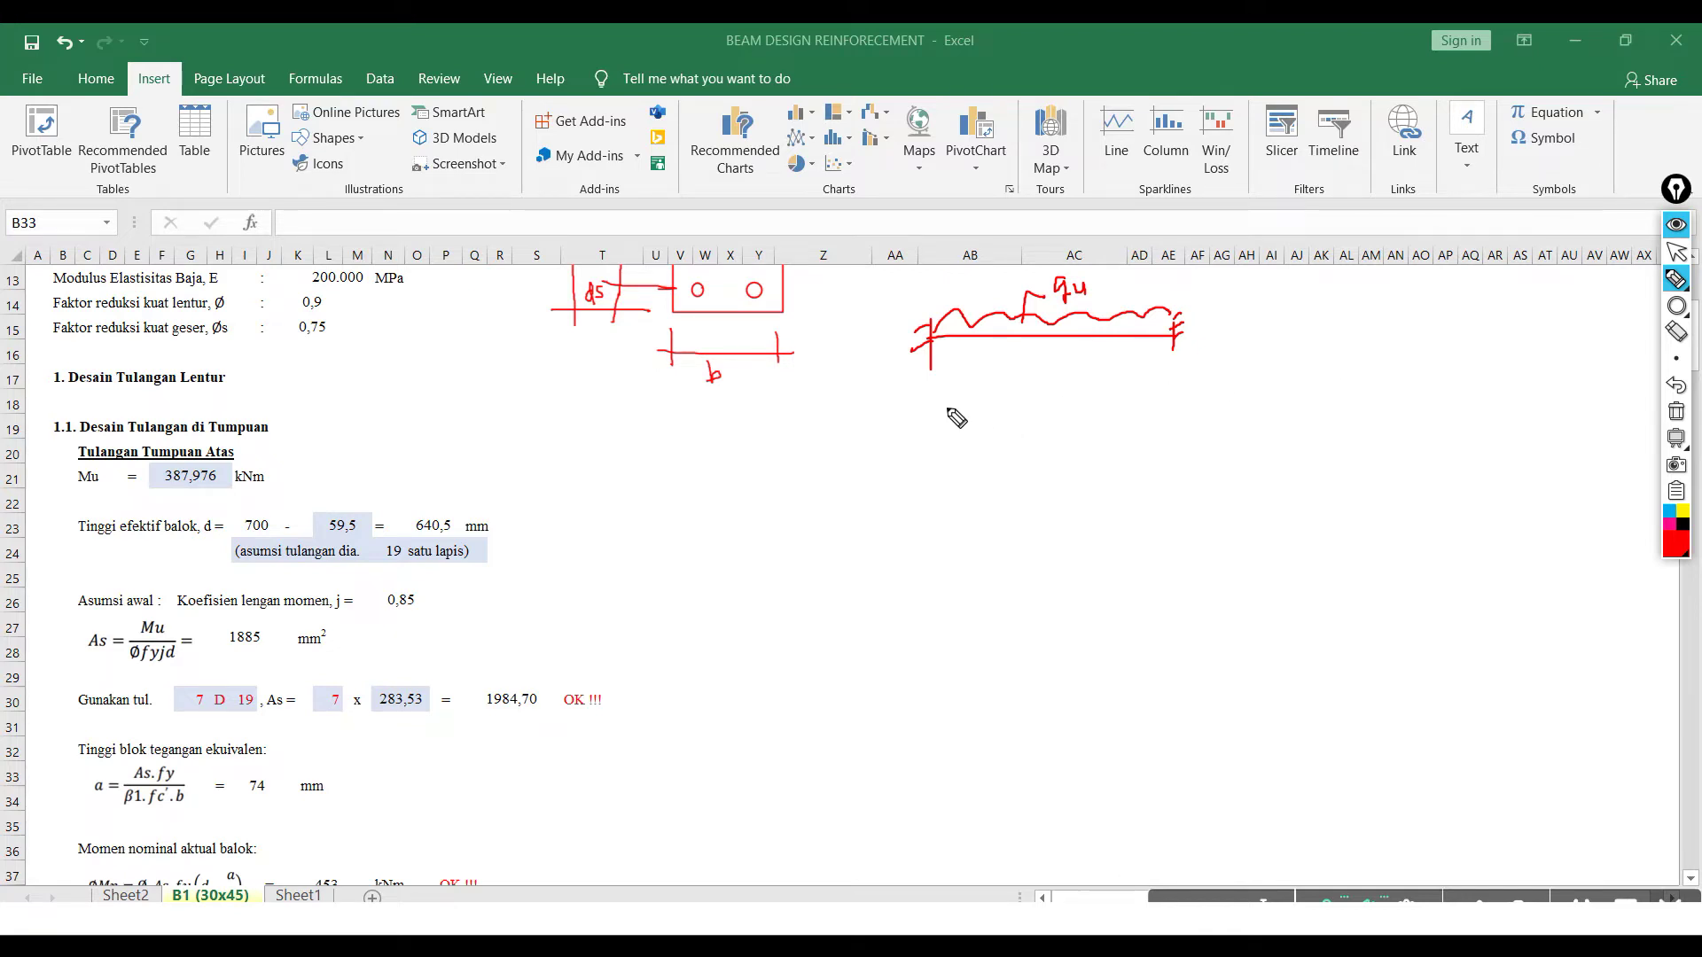
- Sketch the matching bending moment diagram, marking plus at midspan and minus at both supports
{"action": "left_click_drag", "start_coordinate": [1260, 331], "coordinate": [1549, 332]}
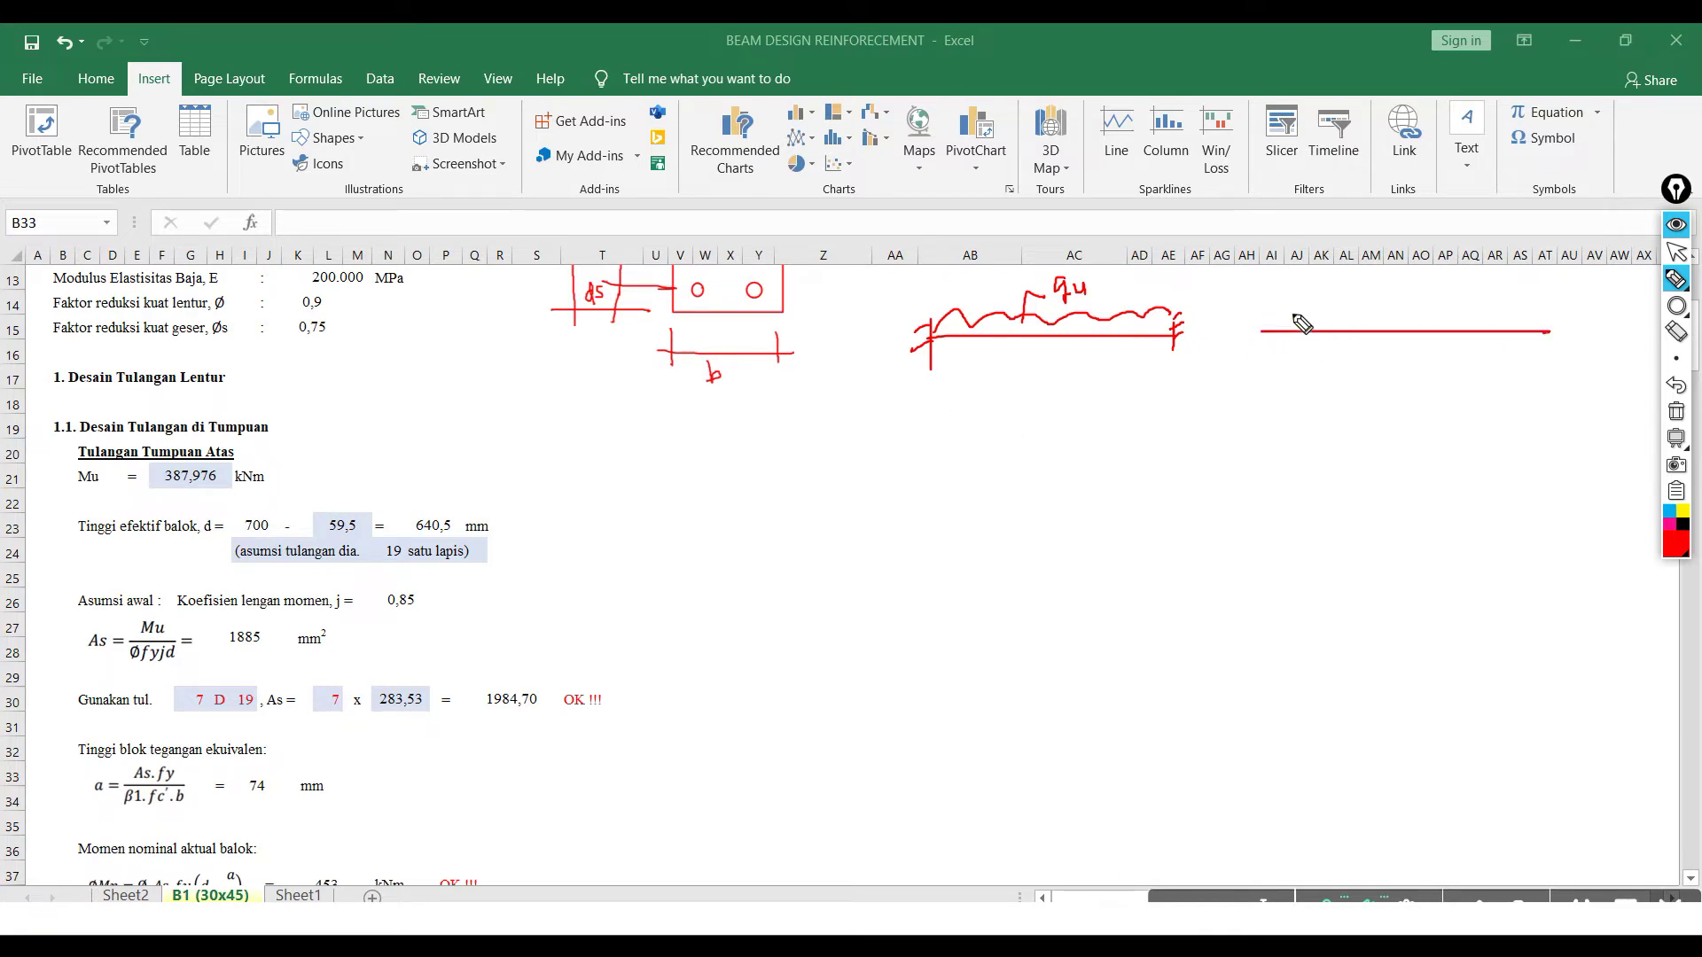
{"action": "mouse_move", "coordinate": [1255, 340]}
{"action": "left_mouse_down"}
{"action": "mouse_move", "coordinate": [1267, 306]}
{"action": "mouse_move", "coordinate": [1371, 363]}
{"action": "mouse_move", "coordinate": [1480, 350]}
{"action": "mouse_move", "coordinate": [1540, 301]}
{"action": "mouse_move", "coordinate": [1540, 341]}
{"action": "mouse_move", "coordinate": [1542, 304]}
{"action": "left_mouse_up"}
{"action": "left_click_drag", "start_coordinate": [1378, 341], "coordinate": [1399, 339]}
{"action": "left_click_drag", "start_coordinate": [1388, 334], "coordinate": [1388, 349]}
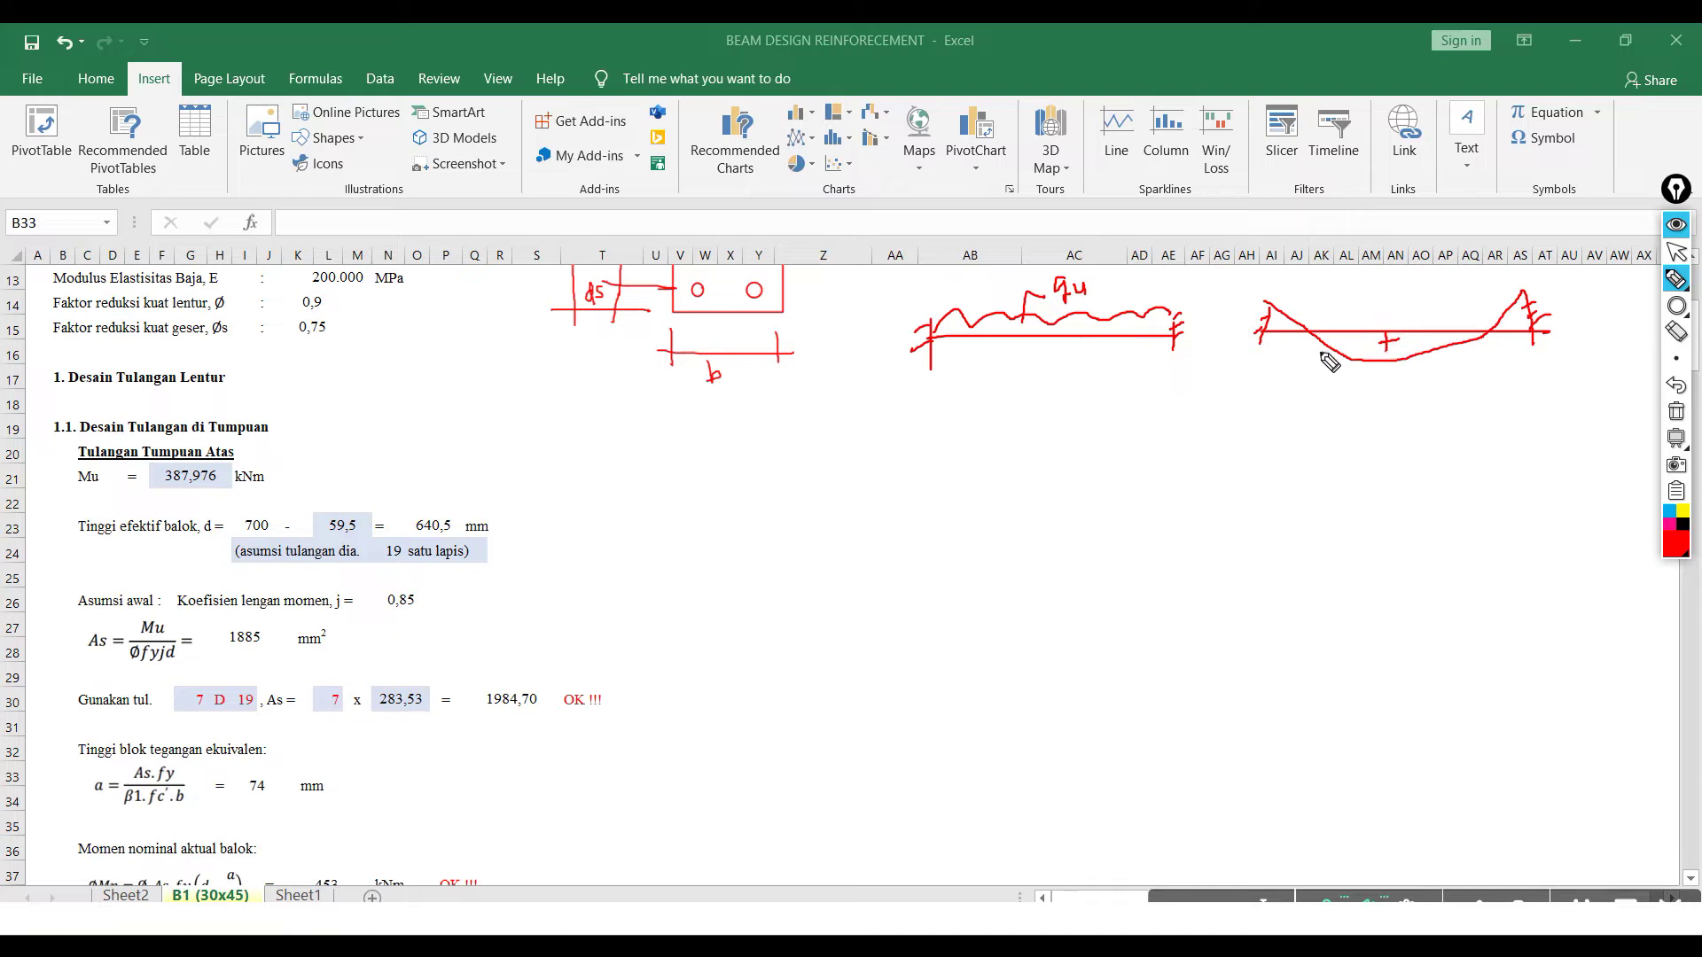
{"action": "left_click_drag", "start_coordinate": [1269, 326], "coordinate": [1283, 316]}
{"action": "left_click_drag", "start_coordinate": [1508, 318], "coordinate": [1520, 320]}
- Sketch the sagging beam below the loaded beam, with hatched ends and a dashed neutral axis labelled N
{"action": "mouse_move", "coordinate": [748, 456]}
{"action": "left_mouse_down"}
{"action": "mouse_move", "coordinate": [798, 477]}
{"action": "mouse_move", "coordinate": [982, 442]}
{"action": "left_mouse_up"}
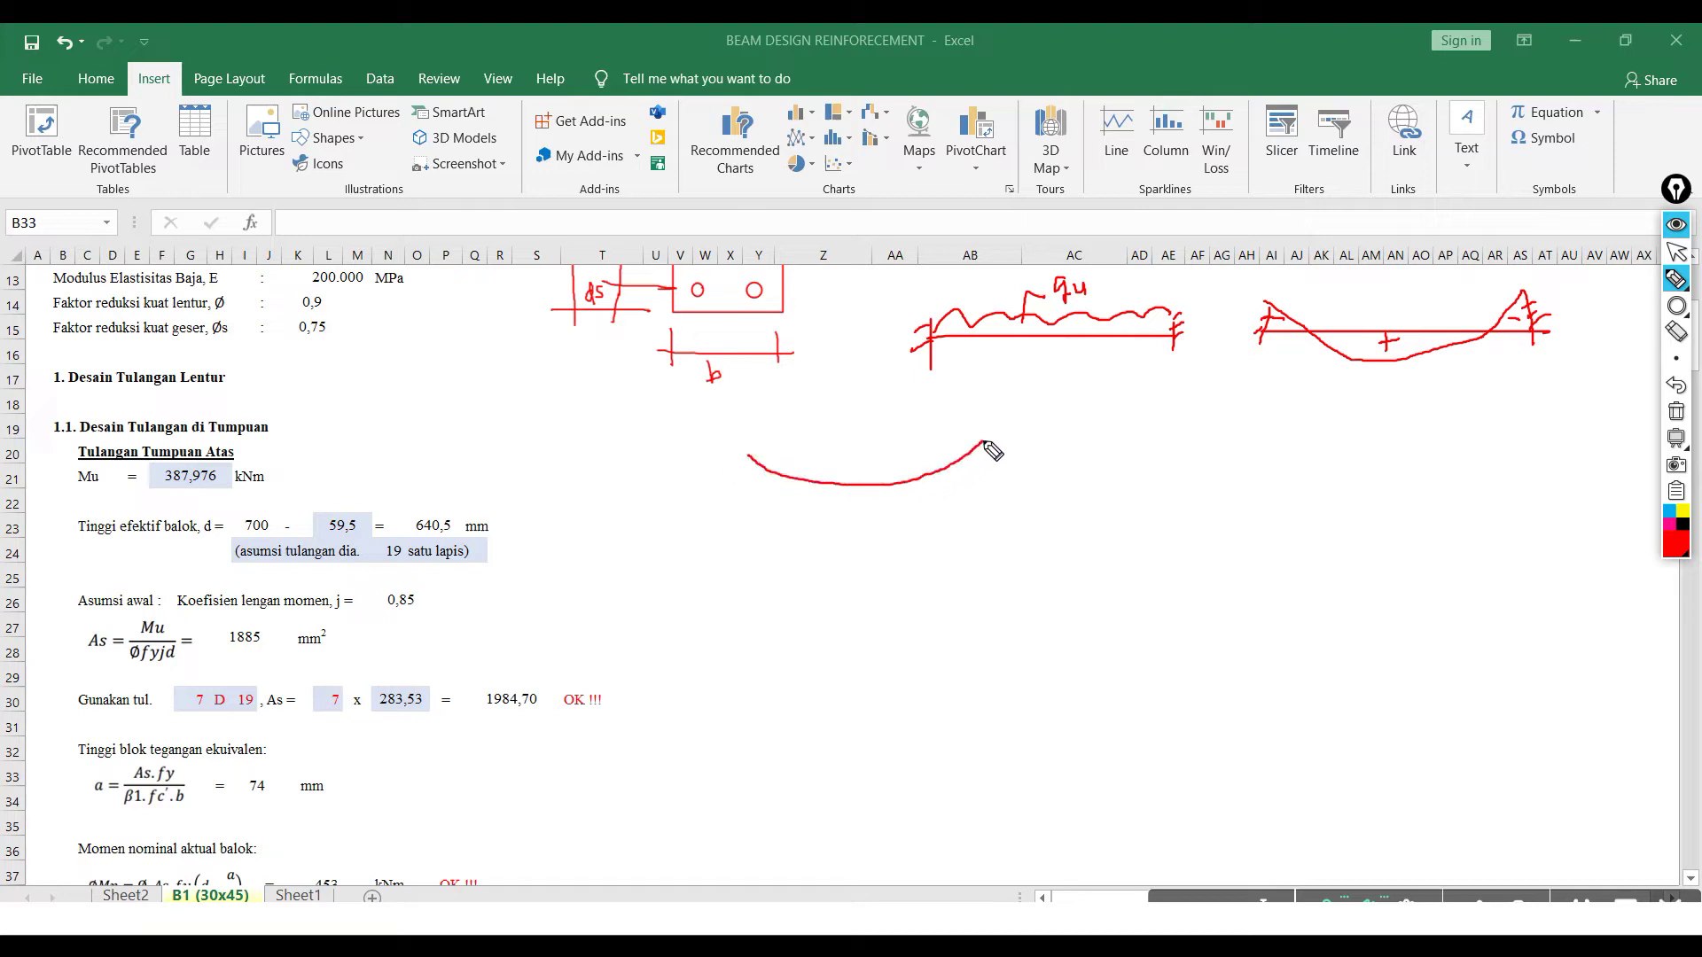
{"action": "mouse_move", "coordinate": [727, 507]}
{"action": "left_mouse_down"}
{"action": "mouse_move", "coordinate": [772, 531]}
{"action": "mouse_move", "coordinate": [900, 537]}
{"action": "mouse_move", "coordinate": [1005, 485]}
{"action": "left_mouse_up"}
{"action": "left_click_drag", "start_coordinate": [973, 427], "coordinate": [1017, 492]}
{"action": "left_click_drag", "start_coordinate": [992, 474], "coordinate": [1017, 457]}
{"action": "mouse_move", "coordinate": [759, 440]}
{"action": "left_mouse_down"}
{"action": "mouse_move", "coordinate": [711, 510]}
{"action": "mouse_move", "coordinate": [729, 470]}
{"action": "left_mouse_up"}
{"action": "mouse_move", "coordinate": [735, 474]}
{"action": "left_mouse_down"}
{"action": "mouse_move", "coordinate": [747, 462]}
{"action": "mouse_move", "coordinate": [780, 497]}
{"action": "mouse_move", "coordinate": [864, 514]}
{"action": "mouse_move", "coordinate": [966, 483]}
{"action": "mouse_move", "coordinate": [1019, 444]}
{"action": "left_mouse_up"}
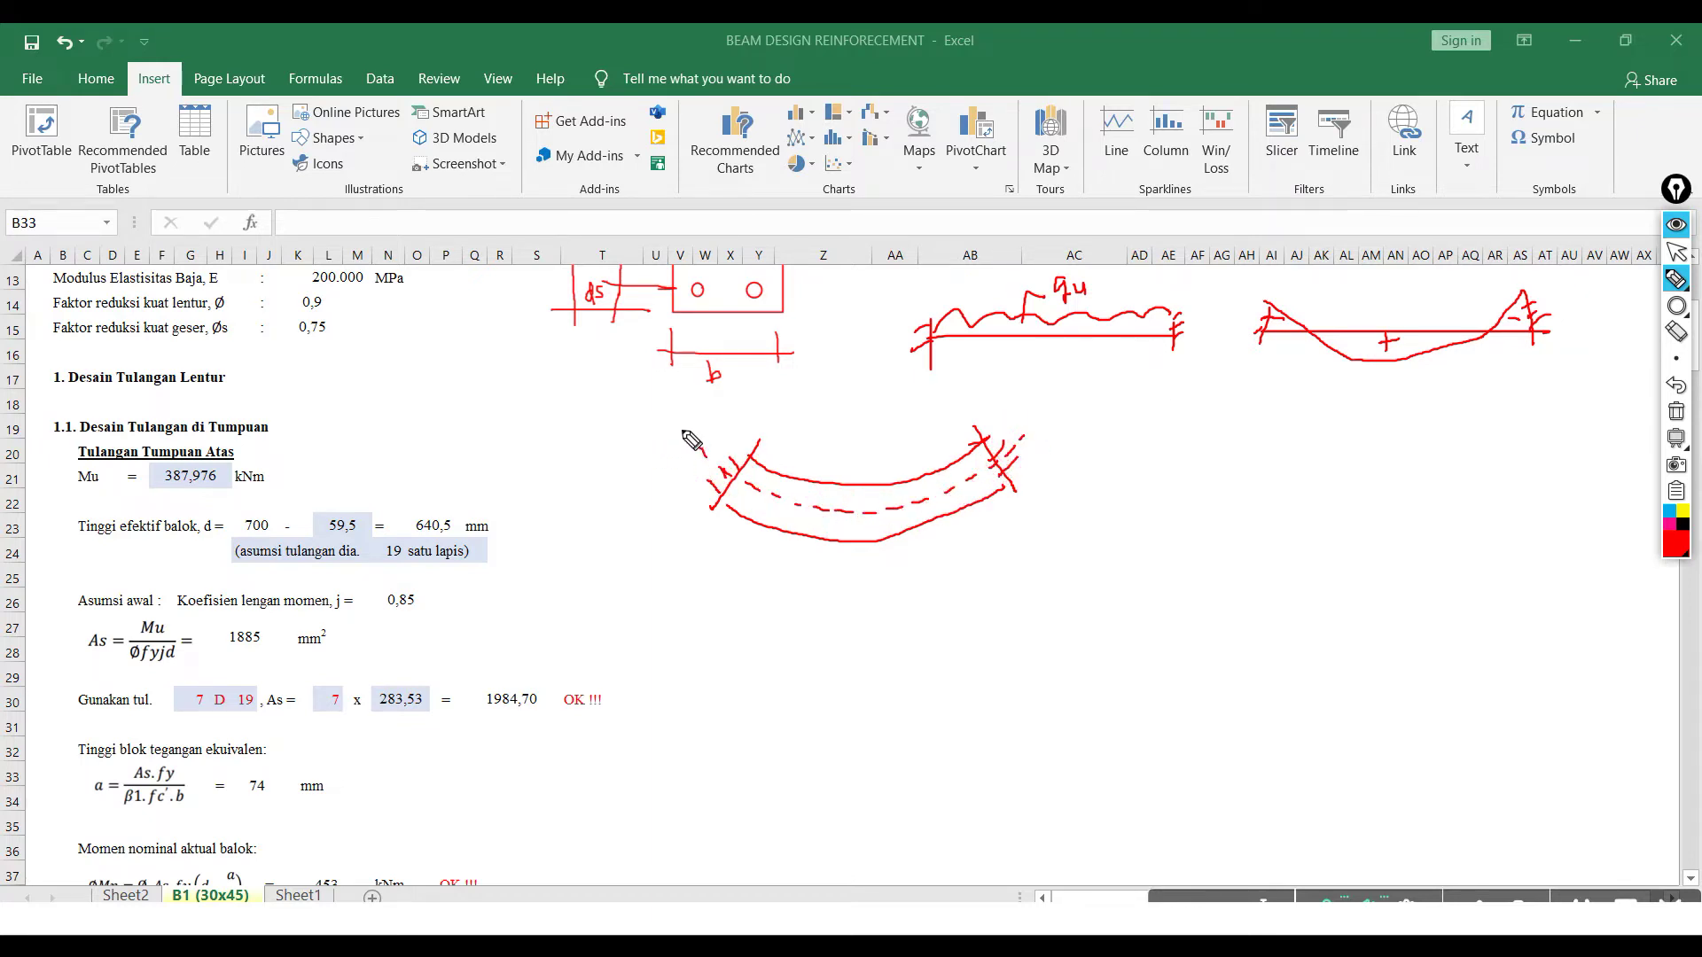
{"action": "left_click_drag", "start_coordinate": [677, 426], "coordinate": [678, 441]}
- Add inward compression arrows above the sagging beam and outward tension arrows below it
{"action": "mouse_move", "coordinate": [759, 438]}
{"action": "left_mouse_down"}
{"action": "mouse_move", "coordinate": [747, 463]}
{"action": "mouse_move", "coordinate": [797, 467]}
{"action": "left_mouse_up"}
{"action": "mouse_move", "coordinate": [905, 453]}
{"action": "left_mouse_down"}
{"action": "mouse_move", "coordinate": [904, 470]}
{"action": "mouse_move", "coordinate": [828, 465]}
{"action": "mouse_move", "coordinate": [849, 467]}
{"action": "left_mouse_up"}
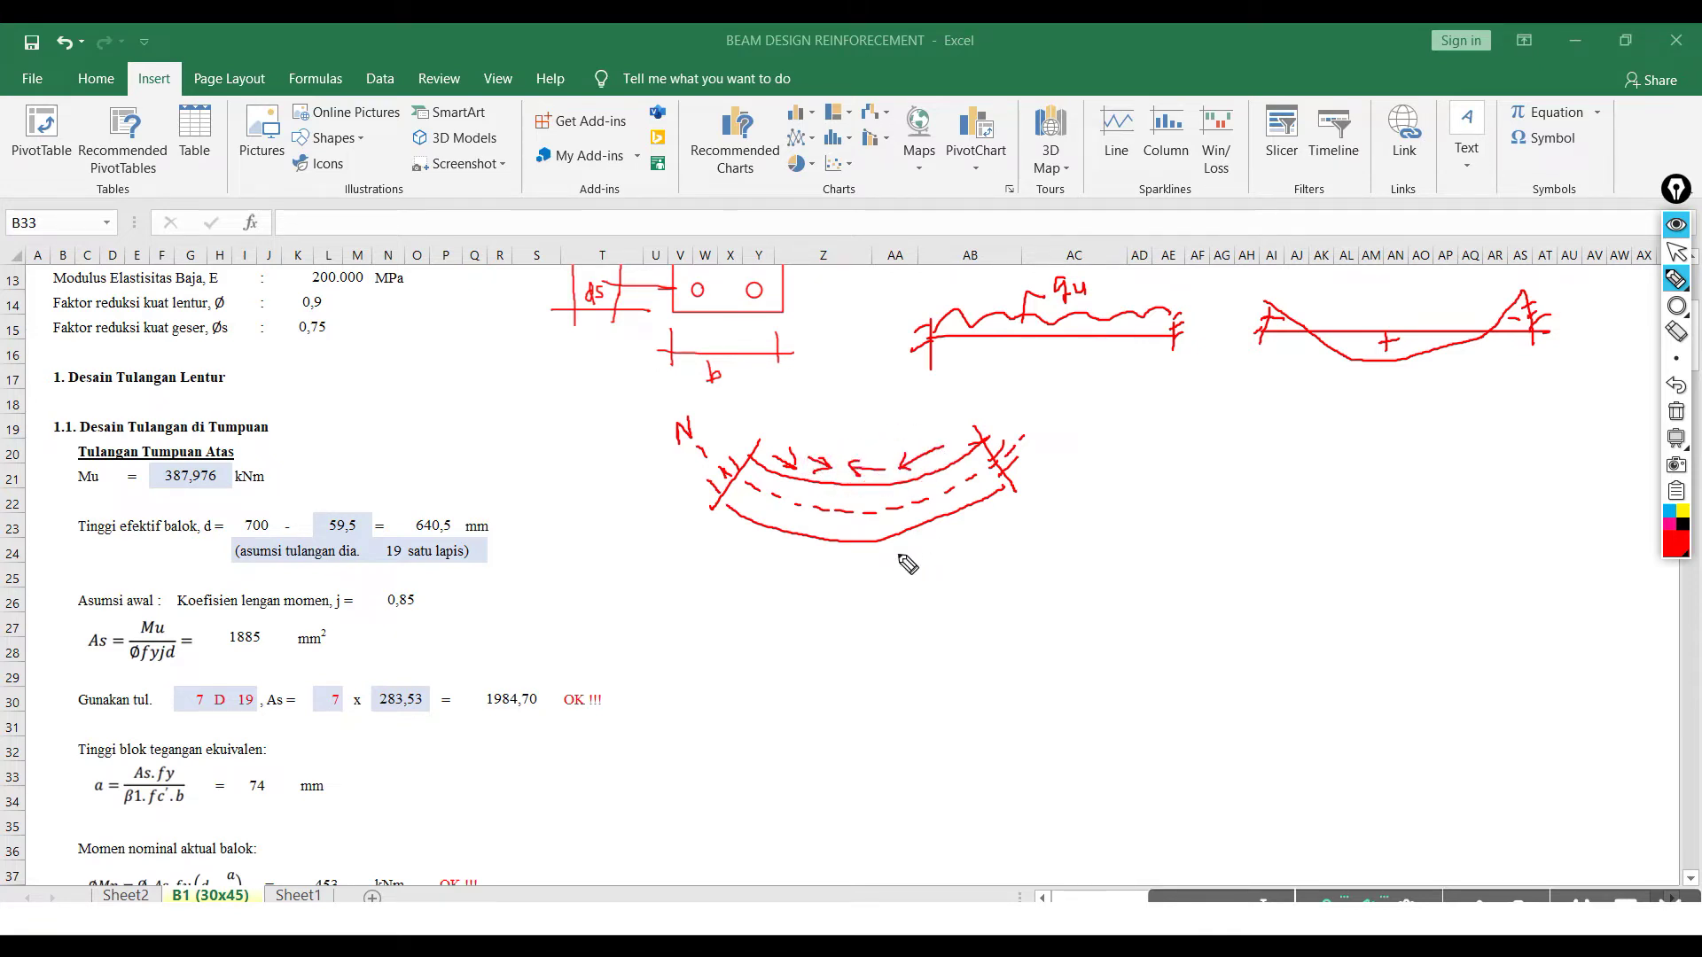
{"action": "left_click_drag", "start_coordinate": [866, 555], "coordinate": [938, 530]}
{"action": "left_click_drag", "start_coordinate": [786, 549], "coordinate": [752, 531]}
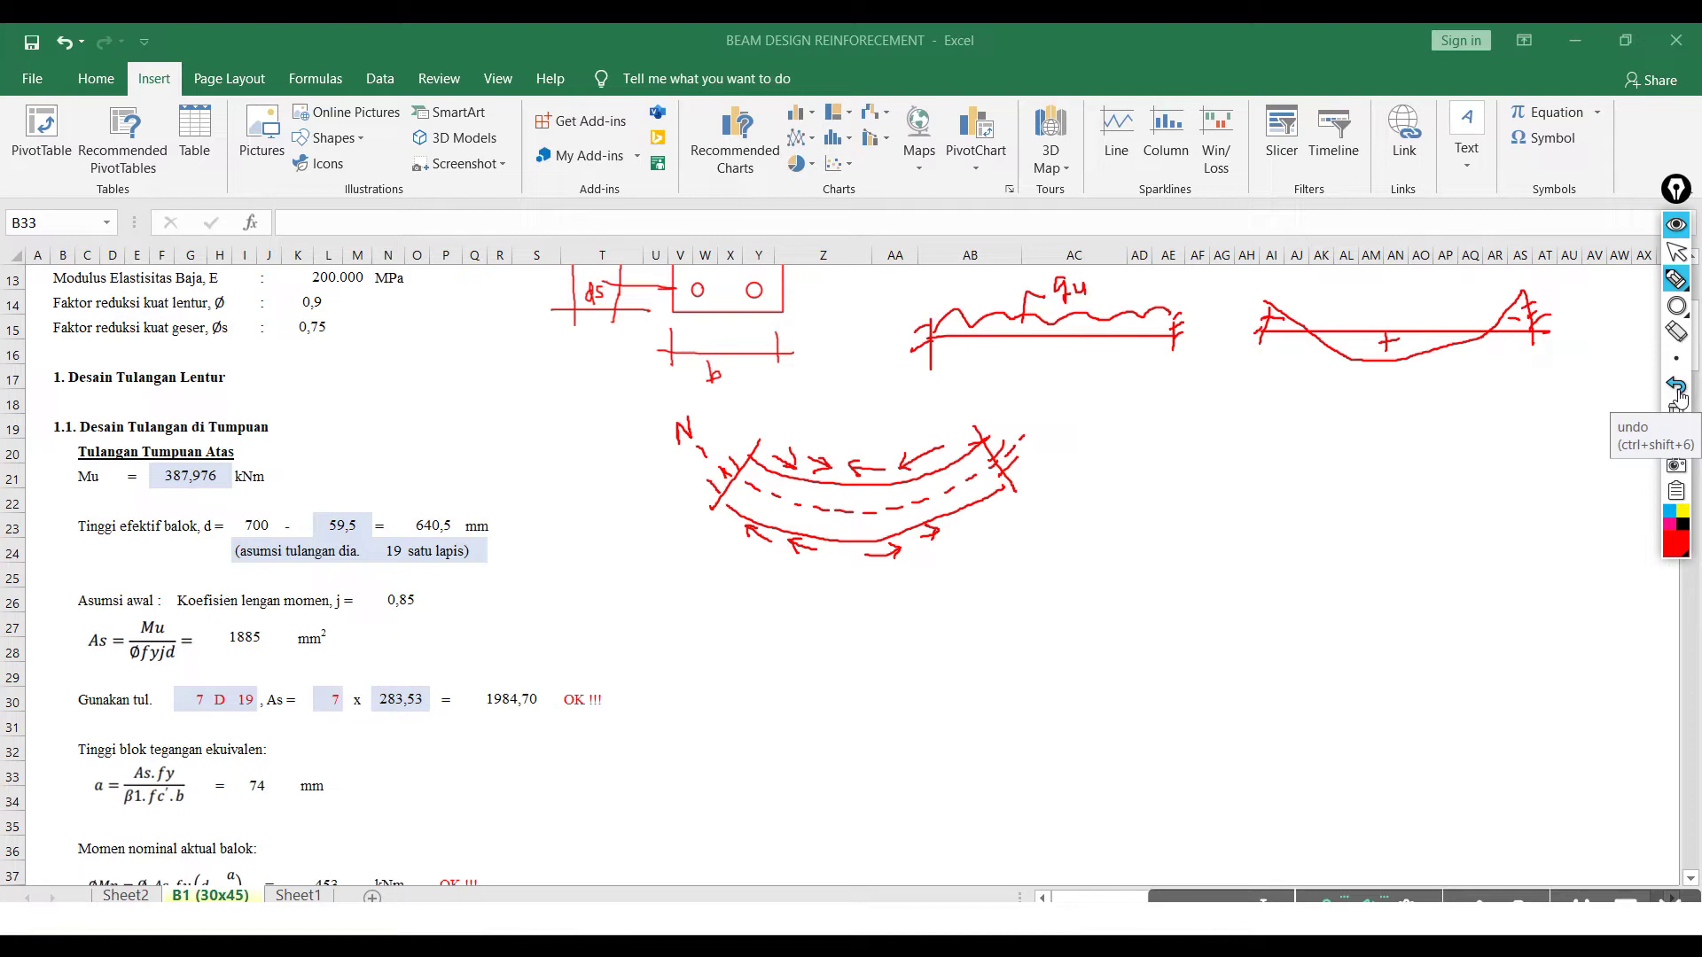
- Draw a blue section cut line at midspan of the sagging beam and erase the force arrows on its left half
{"action": "left_click", "coordinate": [1669, 512]}
{"action": "left_click_drag", "start_coordinate": [842, 434], "coordinate": [855, 571]}
{"action": "mouse_move", "coordinate": [842, 434]}
{"action": "left_mouse_down"}
{"action": "mouse_move", "coordinate": [873, 433]}
{"action": "mouse_move", "coordinate": [817, 467]}
{"action": "left_mouse_up"}
{"action": "left_click", "coordinate": [1675, 331]}
{"action": "left_click_drag", "start_coordinate": [798, 542], "coordinate": [746, 530]}
- Sketch the cut beam segment in perspective below the sagging beam, with a red rectangle as its front face
{"action": "left_click", "coordinate": [1675, 304]}
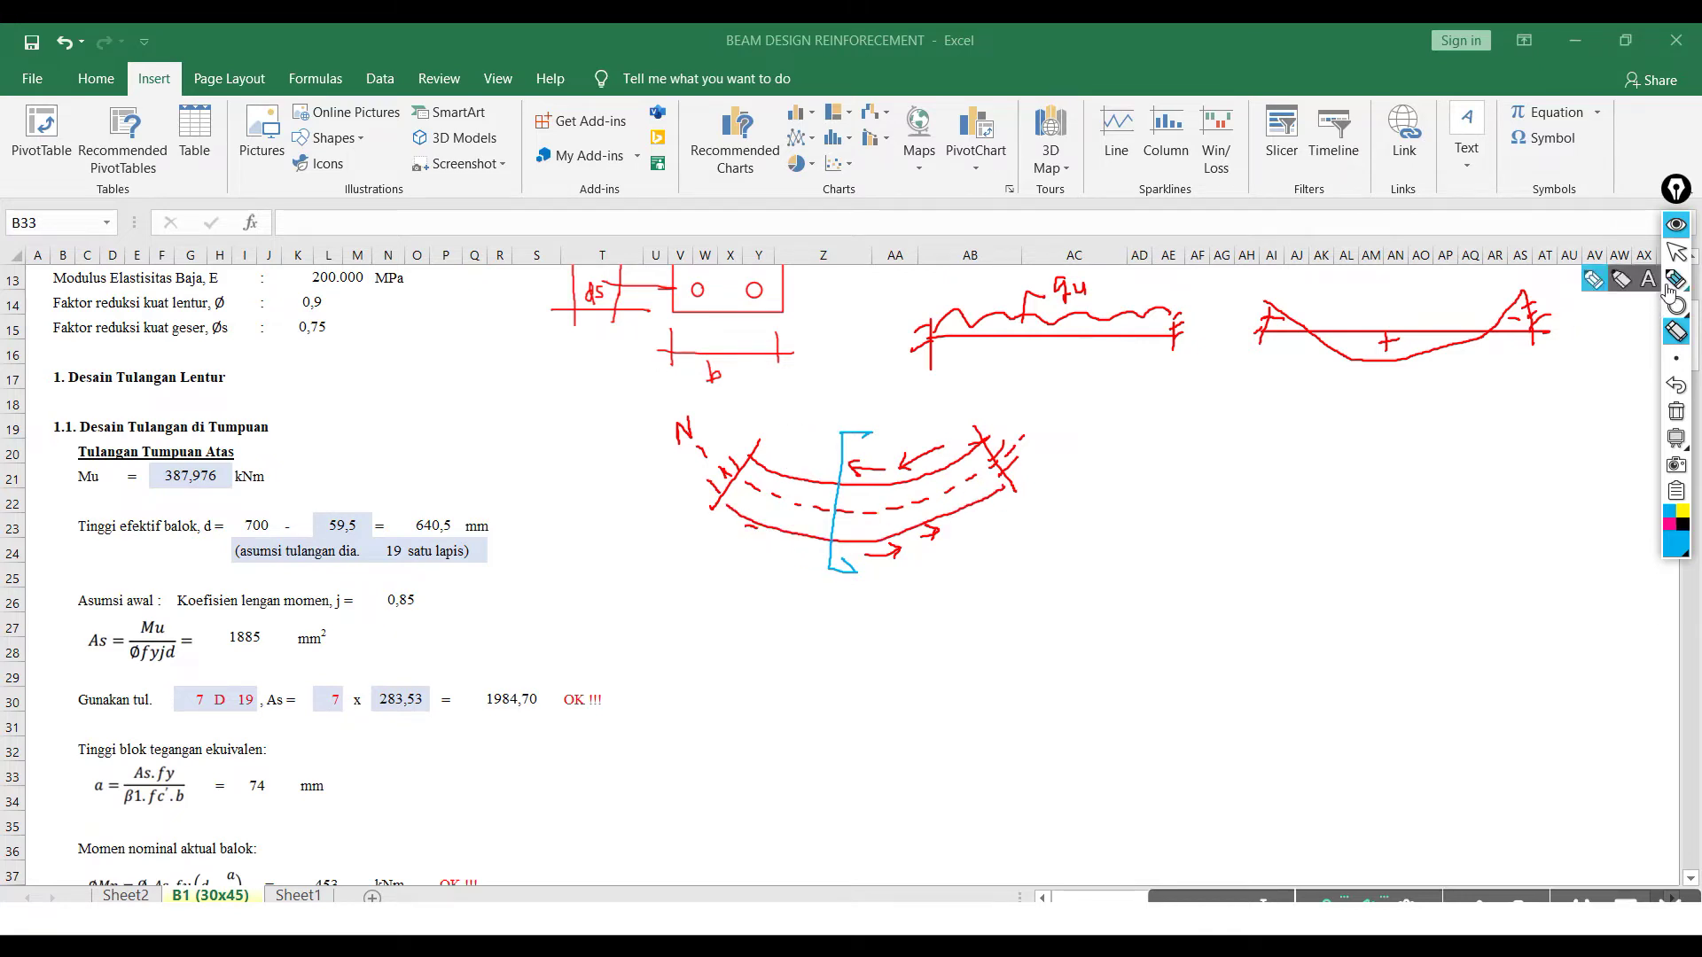
{"action": "left_click", "coordinate": [1600, 305]}
{"action": "left_click_drag", "start_coordinate": [795, 638], "coordinate": [916, 835]}
{"action": "left_click", "coordinate": [1675, 278]}
{"action": "left_click_drag", "start_coordinate": [795, 638], "coordinate": [723, 589]}
{"action": "mouse_move", "coordinate": [918, 635]}
{"action": "left_mouse_down"}
{"action": "mouse_move", "coordinate": [820, 578]}
{"action": "mouse_move", "coordinate": [742, 758]}
{"action": "mouse_move", "coordinate": [791, 826]}
{"action": "left_mouse_up"}
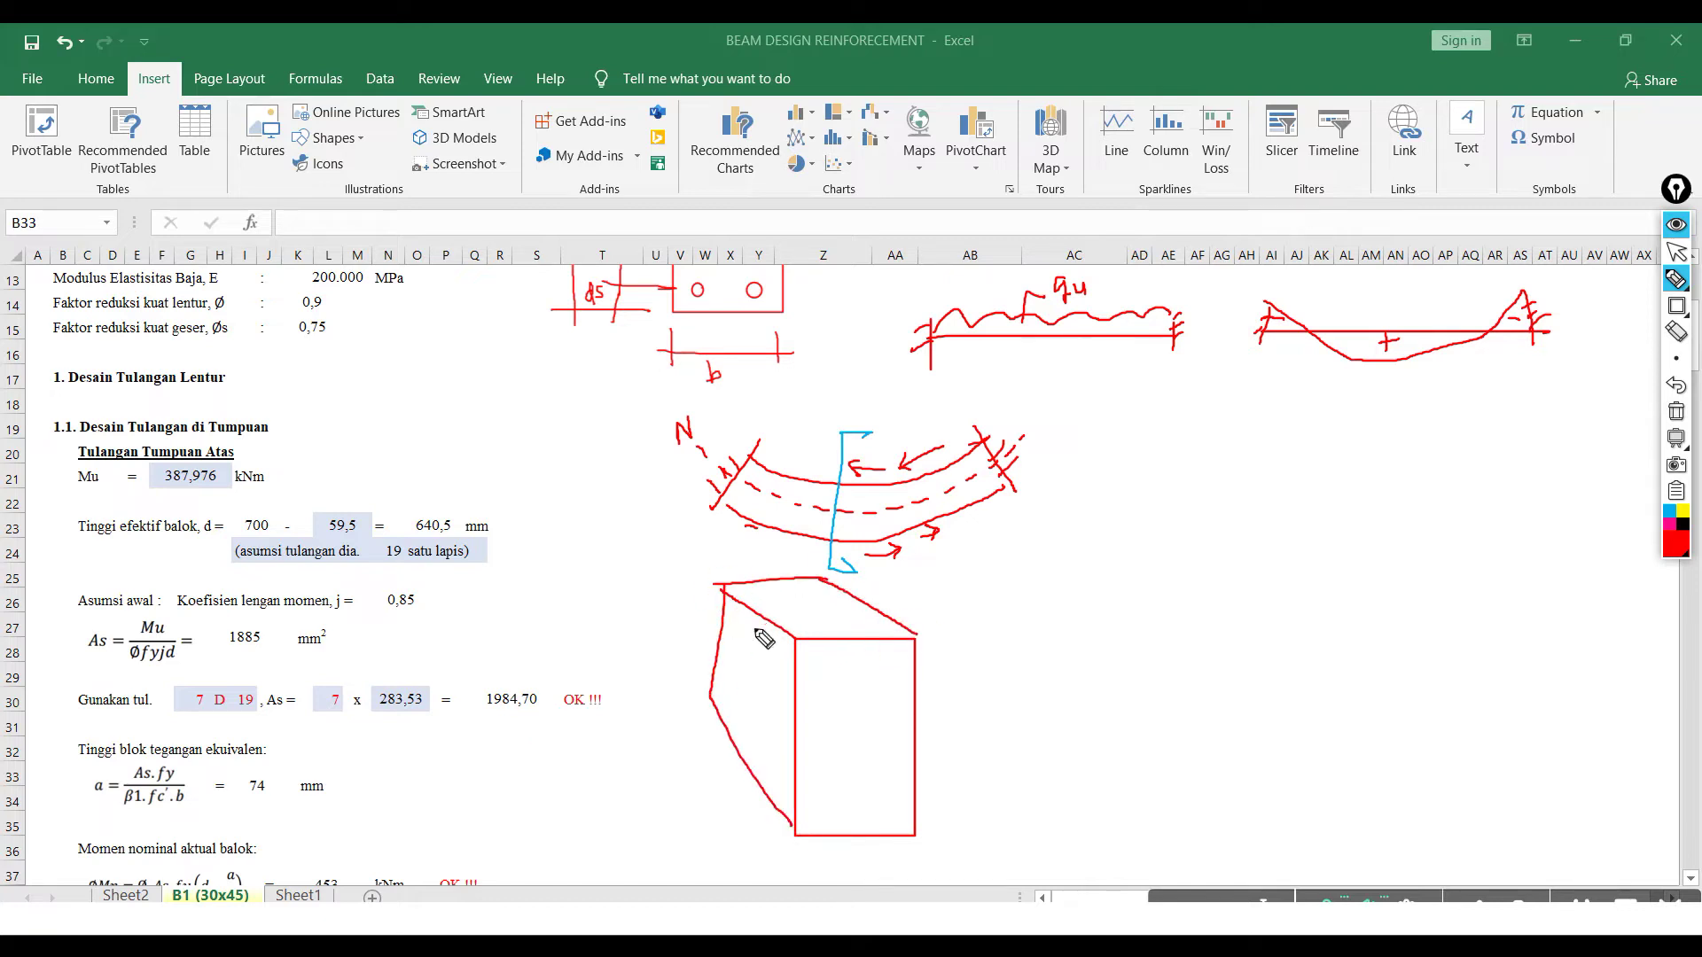
- Add dimension lines to the perspective segment, labelled h for its height and b for its width
{"action": "mouse_move", "coordinate": [687, 585]}
{"action": "left_mouse_down"}
{"action": "mouse_move", "coordinate": [725, 583]}
{"action": "mouse_move", "coordinate": [709, 756]}
{"action": "left_mouse_up"}
{"action": "mouse_move", "coordinate": [657, 636]}
{"action": "left_mouse_down"}
{"action": "mouse_move", "coordinate": [768, 638]}
{"action": "mouse_move", "coordinate": [680, 678]}
{"action": "mouse_move", "coordinate": [668, 835]}
{"action": "mouse_move", "coordinate": [744, 822]}
{"action": "left_mouse_up"}
{"action": "left_click_drag", "start_coordinate": [626, 719], "coordinate": [647, 746]}
{"action": "mouse_move", "coordinate": [798, 847]}
{"action": "left_mouse_down"}
{"action": "mouse_move", "coordinate": [800, 861]}
{"action": "mouse_move", "coordinate": [920, 858]}
{"action": "mouse_move", "coordinate": [838, 889]}
{"action": "left_mouse_up"}
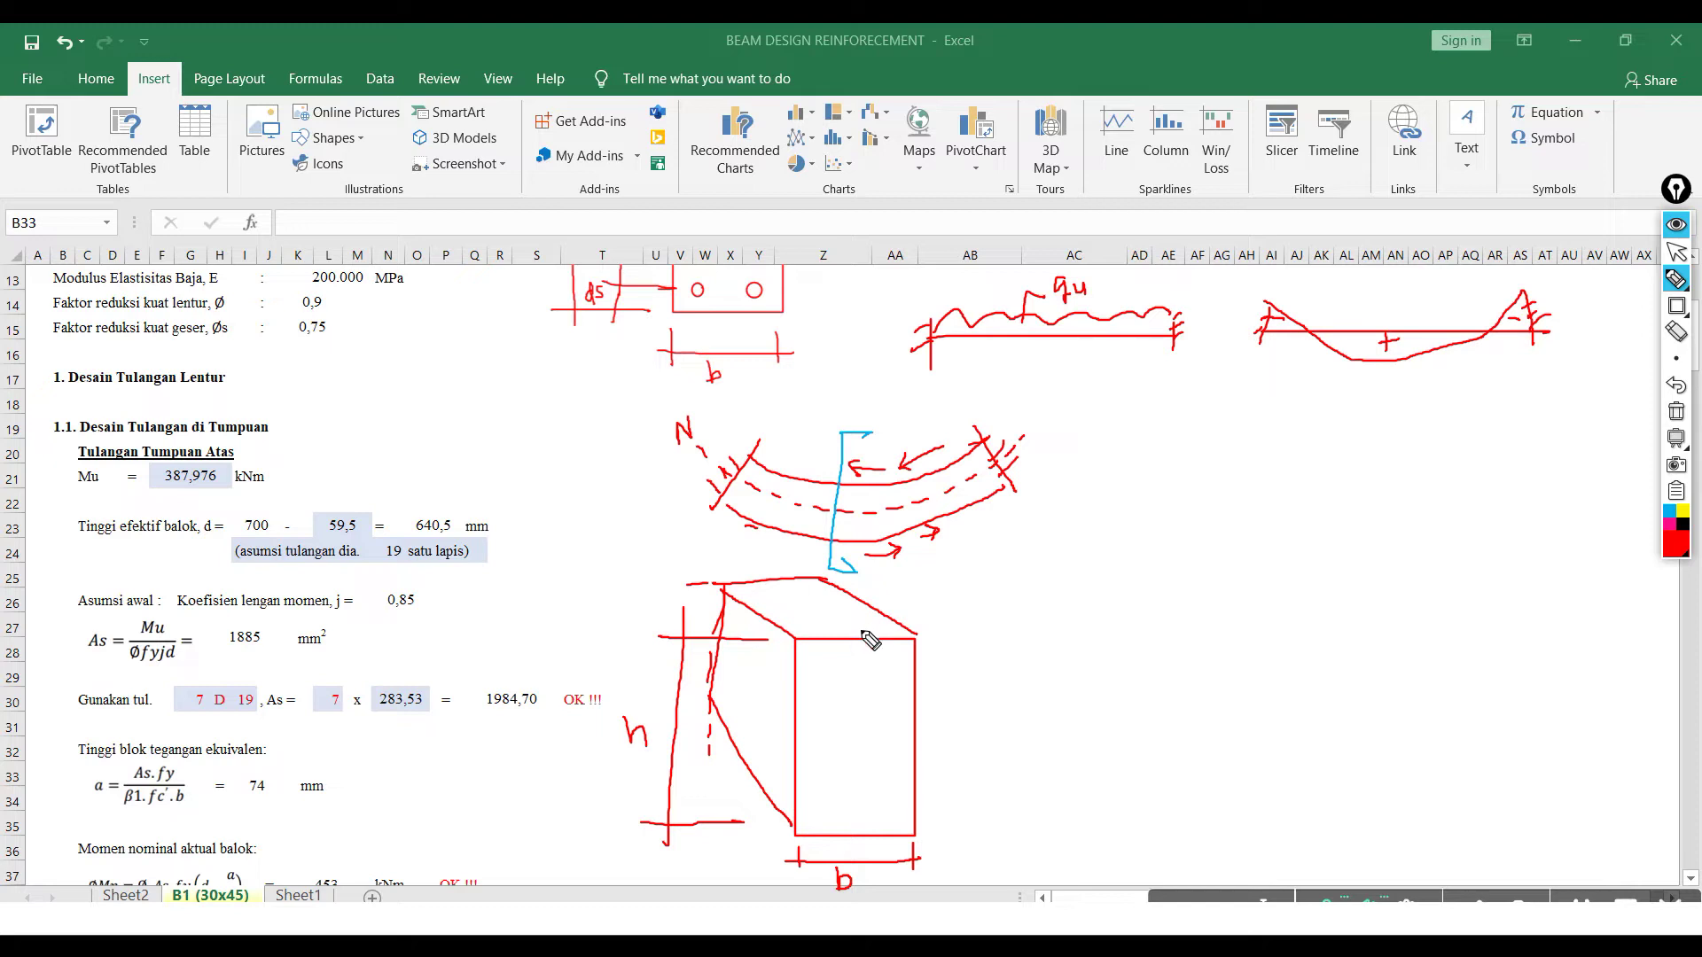
- Draw the compression stress block on the segment's face labelled Cc, and two rebar tension arrows labelled Ts
{"action": "left_click_drag", "start_coordinate": [796, 640], "coordinate": [795, 709]}
{"action": "mouse_move", "coordinate": [913, 635]}
{"action": "left_mouse_down"}
{"action": "mouse_move", "coordinate": [887, 716]}
{"action": "mouse_move", "coordinate": [882, 674]}
{"action": "left_mouse_up"}
{"action": "left_click_drag", "start_coordinate": [824, 665], "coordinate": [801, 665]}
{"action": "mouse_move", "coordinate": [922, 641]}
{"action": "left_mouse_down"}
{"action": "mouse_move", "coordinate": [802, 642]}
{"action": "mouse_move", "coordinate": [802, 656]}
{"action": "left_mouse_up"}
{"action": "left_click_drag", "start_coordinate": [886, 667], "coordinate": [802, 678]}
{"action": "mouse_move", "coordinate": [917, 691]}
{"action": "left_mouse_down"}
{"action": "mouse_move", "coordinate": [798, 691]}
{"action": "mouse_move", "coordinate": [1002, 687]}
{"action": "mouse_move", "coordinate": [997, 654]}
{"action": "left_mouse_up"}
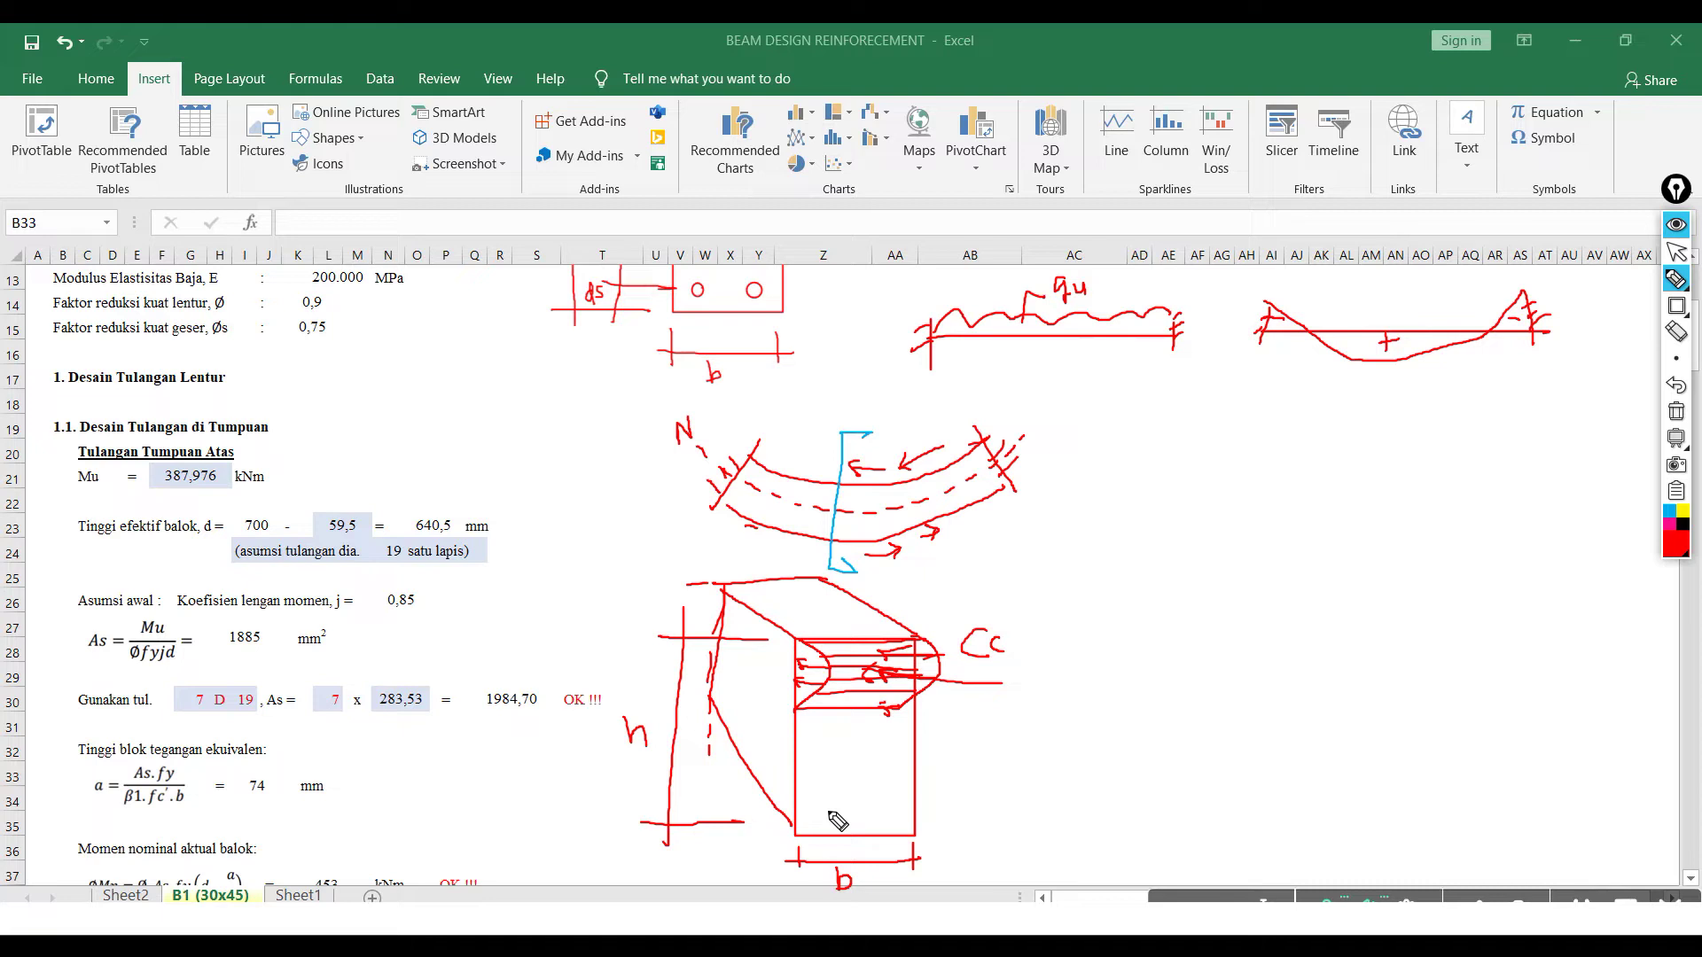
{"action": "mouse_move", "coordinate": [877, 792]}
{"action": "left_mouse_down"}
{"action": "mouse_move", "coordinate": [947, 824]}
{"action": "mouse_move", "coordinate": [932, 836]}
{"action": "left_mouse_up"}
{"action": "mouse_move", "coordinate": [834, 804]}
{"action": "left_mouse_down"}
{"action": "mouse_move", "coordinate": [884, 830]}
{"action": "mouse_move", "coordinate": [987, 811]}
{"action": "mouse_move", "coordinate": [980, 832]}
{"action": "mouse_move", "coordinate": [995, 826]}
{"action": "left_mouse_up"}
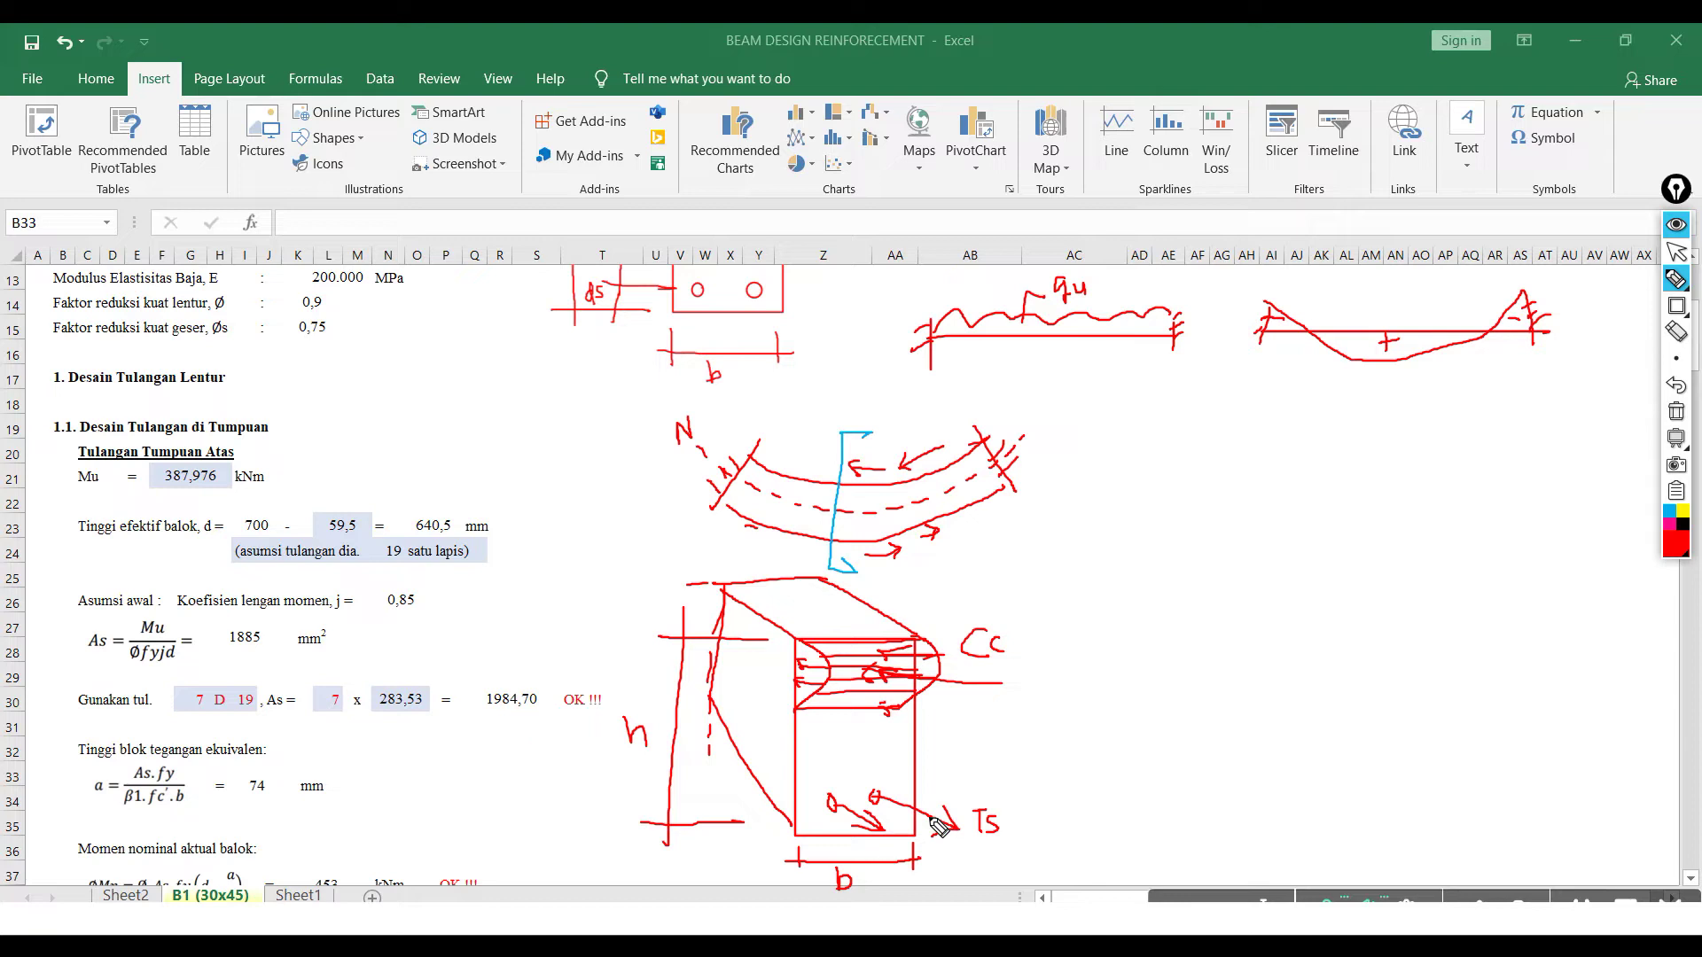
- Extend the compression zone on the segment's face down to a dashed neutral axis labelled N
{"action": "left_click_drag", "start_coordinate": [902, 738], "coordinate": [929, 687]}
{"action": "mouse_move", "coordinate": [798, 736]}
{"action": "left_mouse_down"}
{"action": "mouse_move", "coordinate": [917, 735]}
{"action": "mouse_move", "coordinate": [913, 719]}
{"action": "left_mouse_up"}
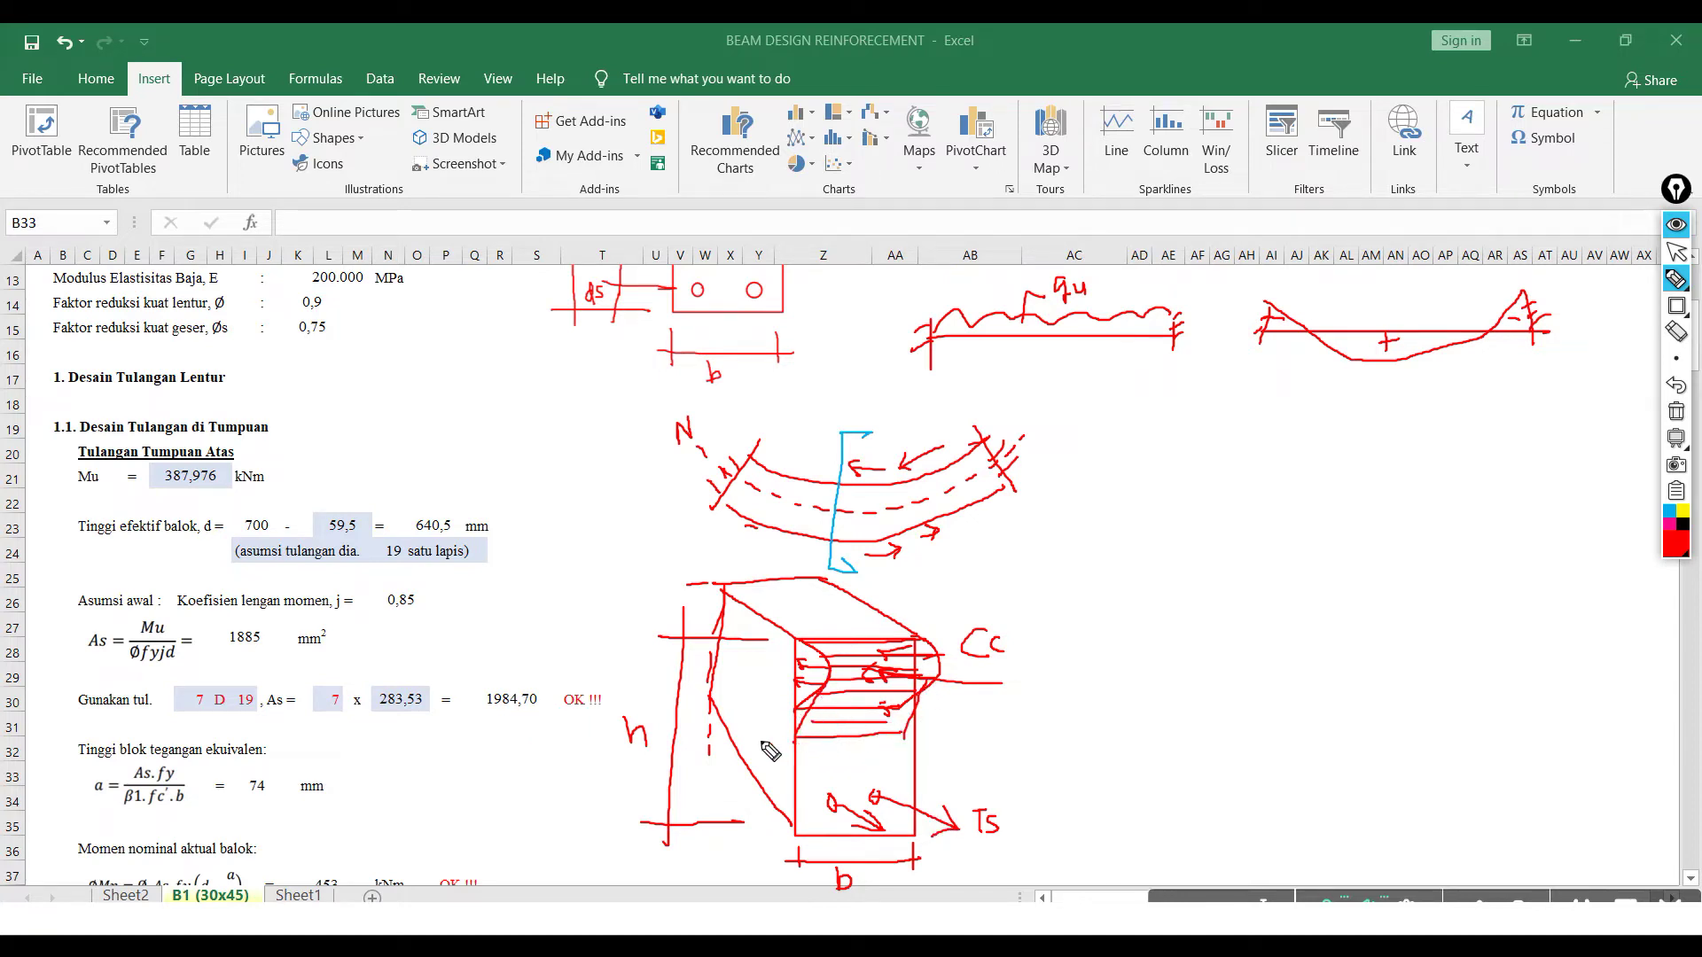
{"action": "left_click_drag", "start_coordinate": [709, 739], "coordinate": [1013, 733]}
{"action": "left_click_drag", "start_coordinate": [687, 721], "coordinate": [710, 701]}
- Sketch a rectangular beam cross section with two bottom bars beside the perspective, dimensioned b in width and h in height
{"action": "left_click", "coordinate": [1676, 305]}
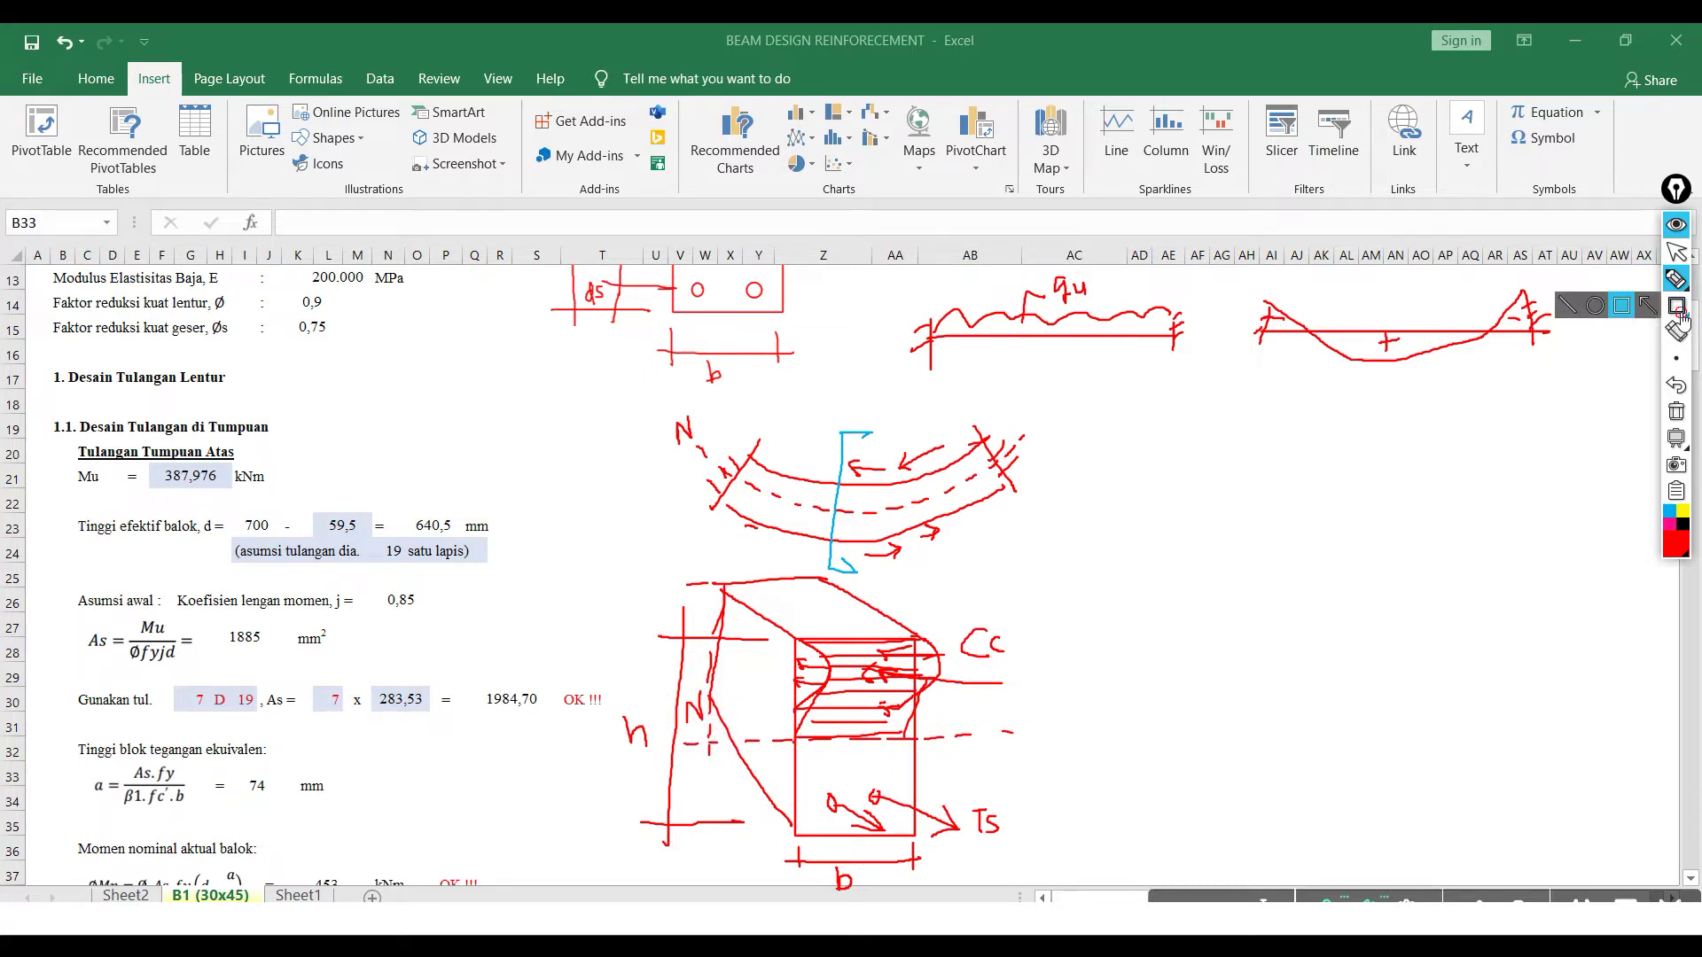
{"action": "left_click_drag", "start_coordinate": [1128, 430], "coordinate": [1250, 642]}
{"action": "left_click", "coordinate": [1676, 280]}
{"action": "left_click_drag", "start_coordinate": [1154, 588], "coordinate": [1159, 591]}
{"action": "left_click_drag", "start_coordinate": [1222, 579], "coordinate": [1220, 592]}
{"action": "mouse_move", "coordinate": [1118, 407]}
{"action": "left_mouse_down"}
{"action": "mouse_move", "coordinate": [1267, 401]}
{"action": "mouse_move", "coordinate": [1238, 409]}
{"action": "left_mouse_up"}
{"action": "left_click_drag", "start_coordinate": [1168, 371], "coordinate": [1173, 387]}
{"action": "left_click_drag", "start_coordinate": [1093, 420], "coordinate": [1092, 636]}
{"action": "left_click_drag", "start_coordinate": [1068, 632], "coordinate": [1110, 624]}
{"action": "left_click_drag", "start_coordinate": [1056, 511], "coordinate": [1070, 543]}
- Sketch the curved concrete stress diagram beside the cross section, with neutral axis N and stress width fc'
{"action": "left_click_drag", "start_coordinate": [1299, 431], "coordinate": [1297, 588]}
{"action": "mouse_move", "coordinate": [1296, 429]}
{"action": "left_mouse_down"}
{"action": "mouse_move", "coordinate": [1346, 448]}
{"action": "mouse_move", "coordinate": [1300, 523]}
{"action": "mouse_move", "coordinate": [1099, 523]}
{"action": "left_mouse_up"}
{"action": "mouse_move", "coordinate": [1104, 492]}
{"action": "left_mouse_down"}
{"action": "mouse_move", "coordinate": [1105, 510]}
{"action": "mouse_move", "coordinate": [1113, 489]}
{"action": "left_mouse_up"}
{"action": "mouse_move", "coordinate": [1293, 395]}
{"action": "left_mouse_down"}
{"action": "mouse_move", "coordinate": [1293, 413]}
{"action": "mouse_move", "coordinate": [1356, 402]}
{"action": "mouse_move", "coordinate": [1348, 423]}
{"action": "mouse_move", "coordinate": [1301, 405]}
{"action": "mouse_move", "coordinate": [1318, 375]}
{"action": "left_mouse_up"}
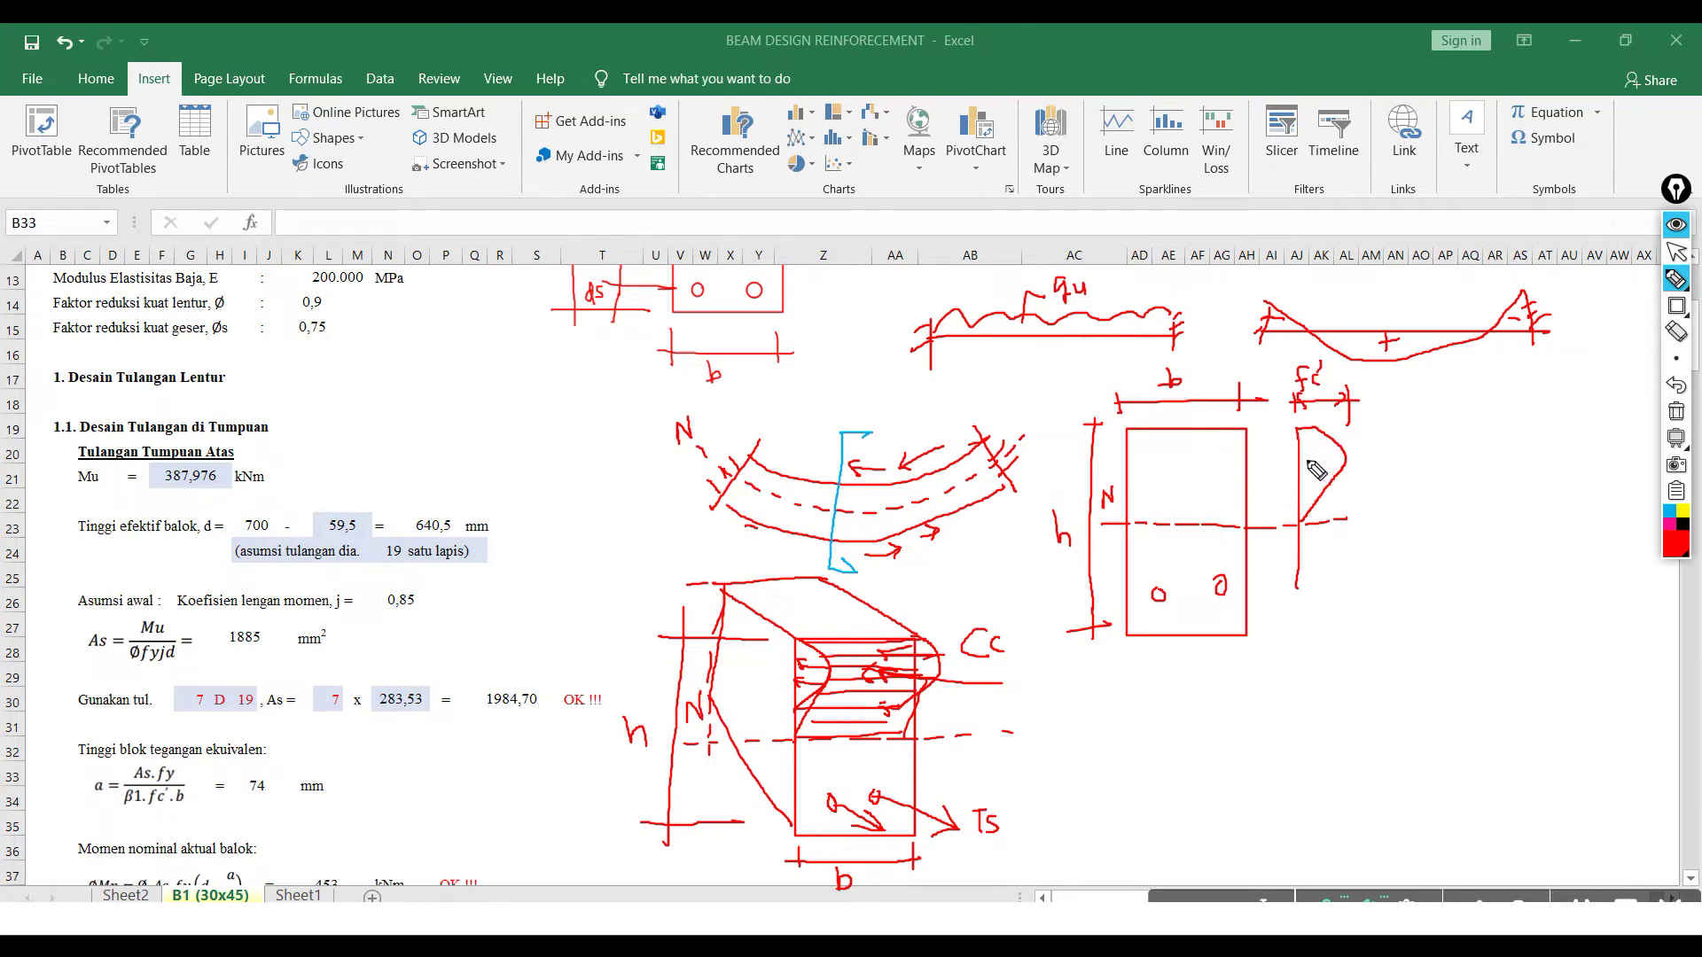
- Hatch the curved stress diagram and add the compression resultant labelled Cc and the tension arrow labelled Ts
{"action": "mouse_move", "coordinate": [1326, 431]}
{"action": "left_mouse_down"}
{"action": "mouse_move", "coordinate": [1297, 437]}
{"action": "mouse_move", "coordinate": [1337, 449]}
{"action": "left_mouse_up"}
{"action": "left_click_drag", "start_coordinate": [1297, 460], "coordinate": [1337, 471]}
{"action": "left_click_drag", "start_coordinate": [1297, 483], "coordinate": [1323, 495]}
{"action": "left_click_drag", "start_coordinate": [1363, 462], "coordinate": [1314, 461]}
{"action": "mouse_move", "coordinate": [1330, 452]}
{"action": "left_mouse_down"}
{"action": "mouse_move", "coordinate": [1329, 472]}
{"action": "mouse_move", "coordinate": [1380, 447]}
{"action": "left_mouse_up"}
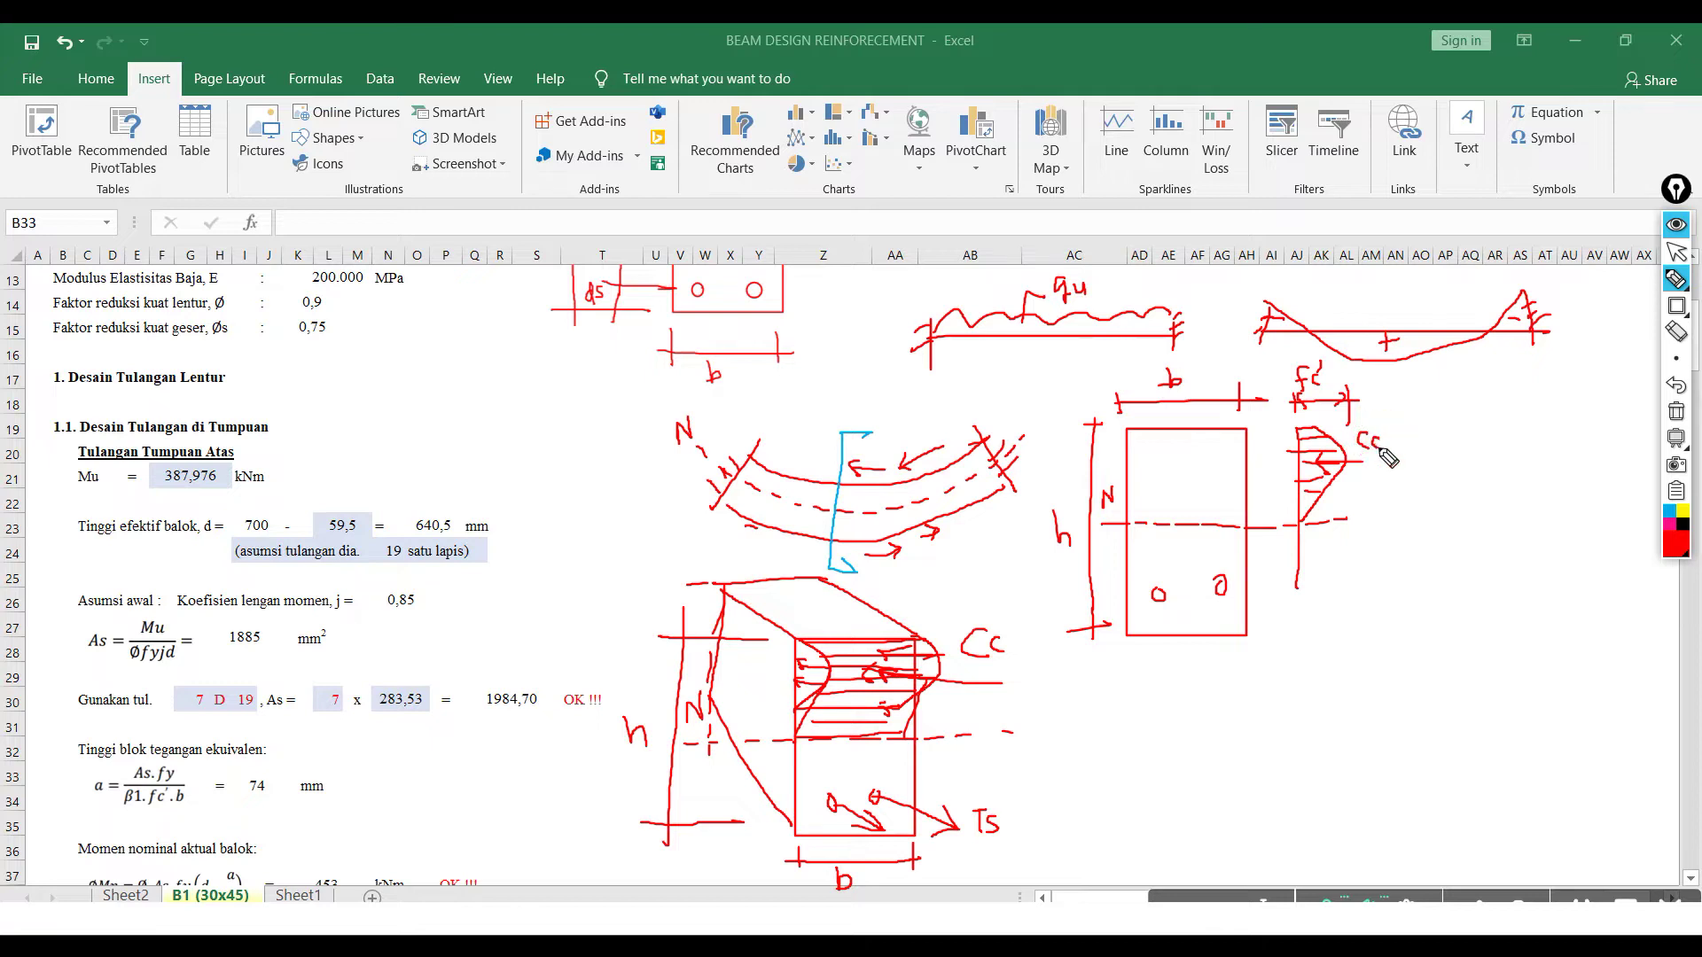
{"action": "left_click_drag", "start_coordinate": [1299, 589], "coordinate": [1335, 586]}
{"action": "mouse_move", "coordinate": [1321, 574]}
{"action": "left_mouse_down"}
{"action": "mouse_move", "coordinate": [1335, 586]}
{"action": "mouse_move", "coordinate": [1322, 599]}
{"action": "mouse_move", "coordinate": [1354, 570]}
{"action": "mouse_move", "coordinate": [1358, 592]}
{"action": "left_mouse_up"}
{"action": "left_click_drag", "start_coordinate": [1303, 432], "coordinate": [1332, 437]}
- Sketch the equivalent rectangular stress block beside the curved stress diagram, labelled 0,85 fc'
{"action": "mouse_move", "coordinate": [1440, 423]}
{"action": "left_mouse_down"}
{"action": "mouse_move", "coordinate": [1443, 577]}
{"action": "mouse_move", "coordinate": [1506, 581]}
{"action": "left_mouse_up"}
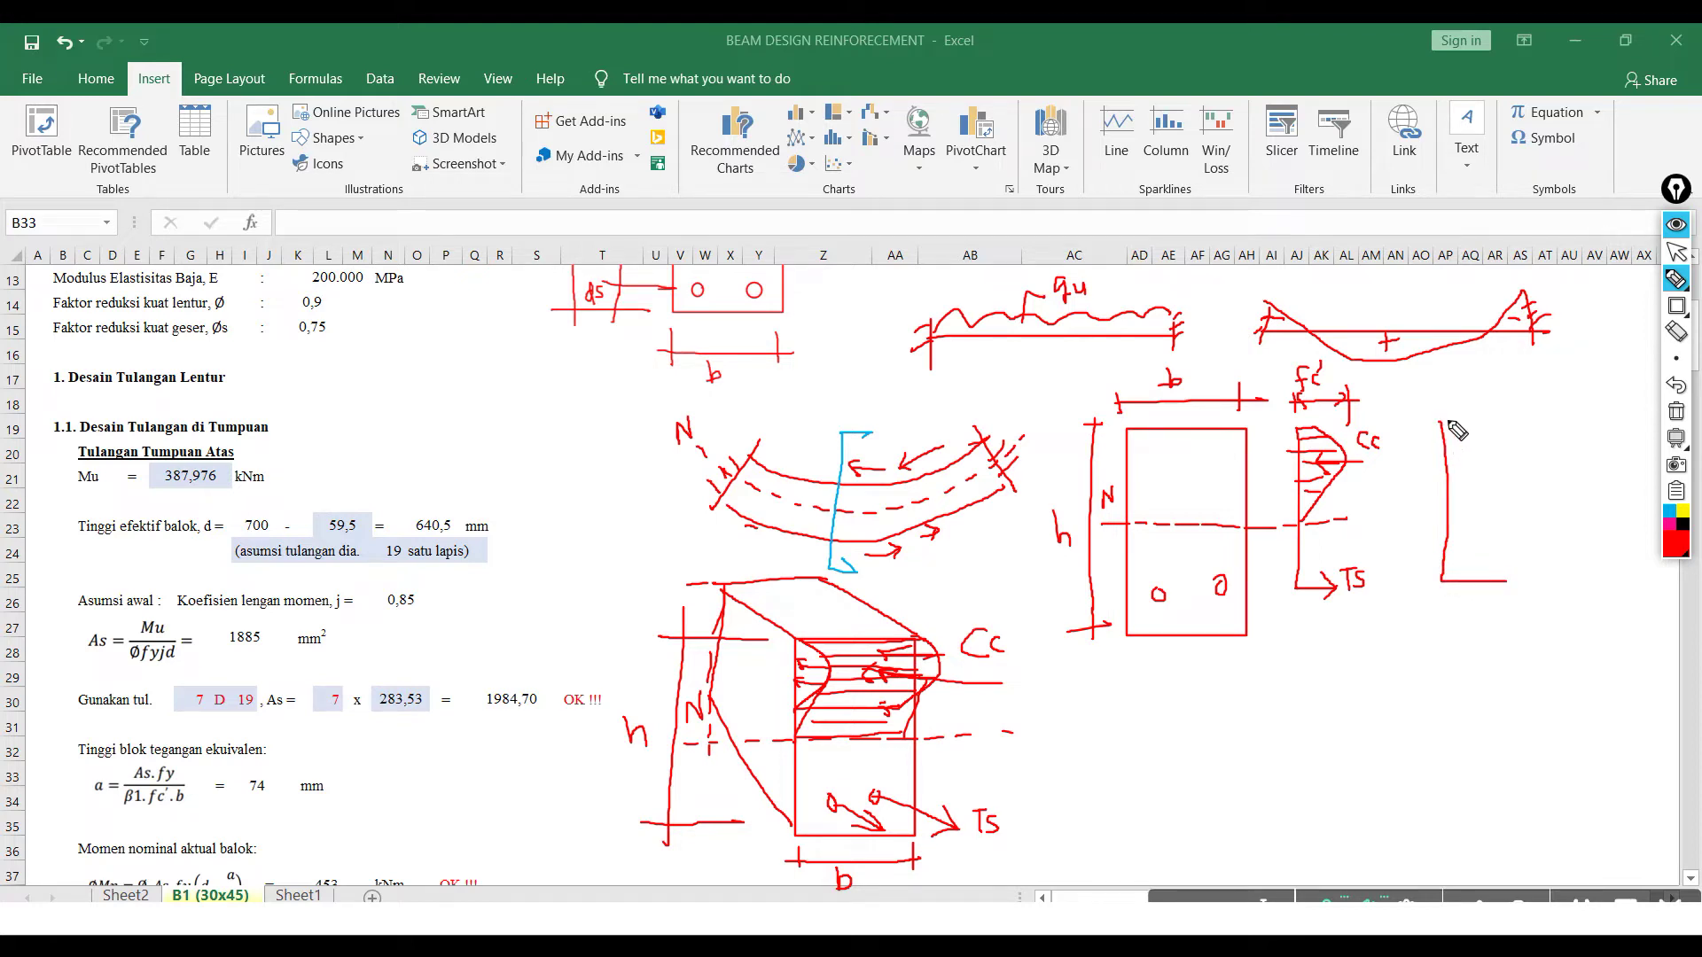
{"action": "mouse_move", "coordinate": [1440, 422]}
{"action": "left_mouse_down"}
{"action": "mouse_move", "coordinate": [1491, 420]}
{"action": "mouse_move", "coordinate": [1508, 473]}
{"action": "mouse_move", "coordinate": [1450, 480]}
{"action": "left_mouse_up"}
{"action": "mouse_move", "coordinate": [1447, 388]}
{"action": "left_mouse_down"}
{"action": "mouse_move", "coordinate": [1449, 405]}
{"action": "mouse_move", "coordinate": [1486, 383]}
{"action": "mouse_move", "coordinate": [1496, 406]}
{"action": "mouse_move", "coordinate": [1503, 387]}
{"action": "left_mouse_up"}
{"action": "mouse_move", "coordinate": [1512, 383]}
{"action": "left_mouse_down"}
{"action": "mouse_move", "coordinate": [1510, 399]}
{"action": "mouse_move", "coordinate": [1519, 378]}
{"action": "left_mouse_up"}
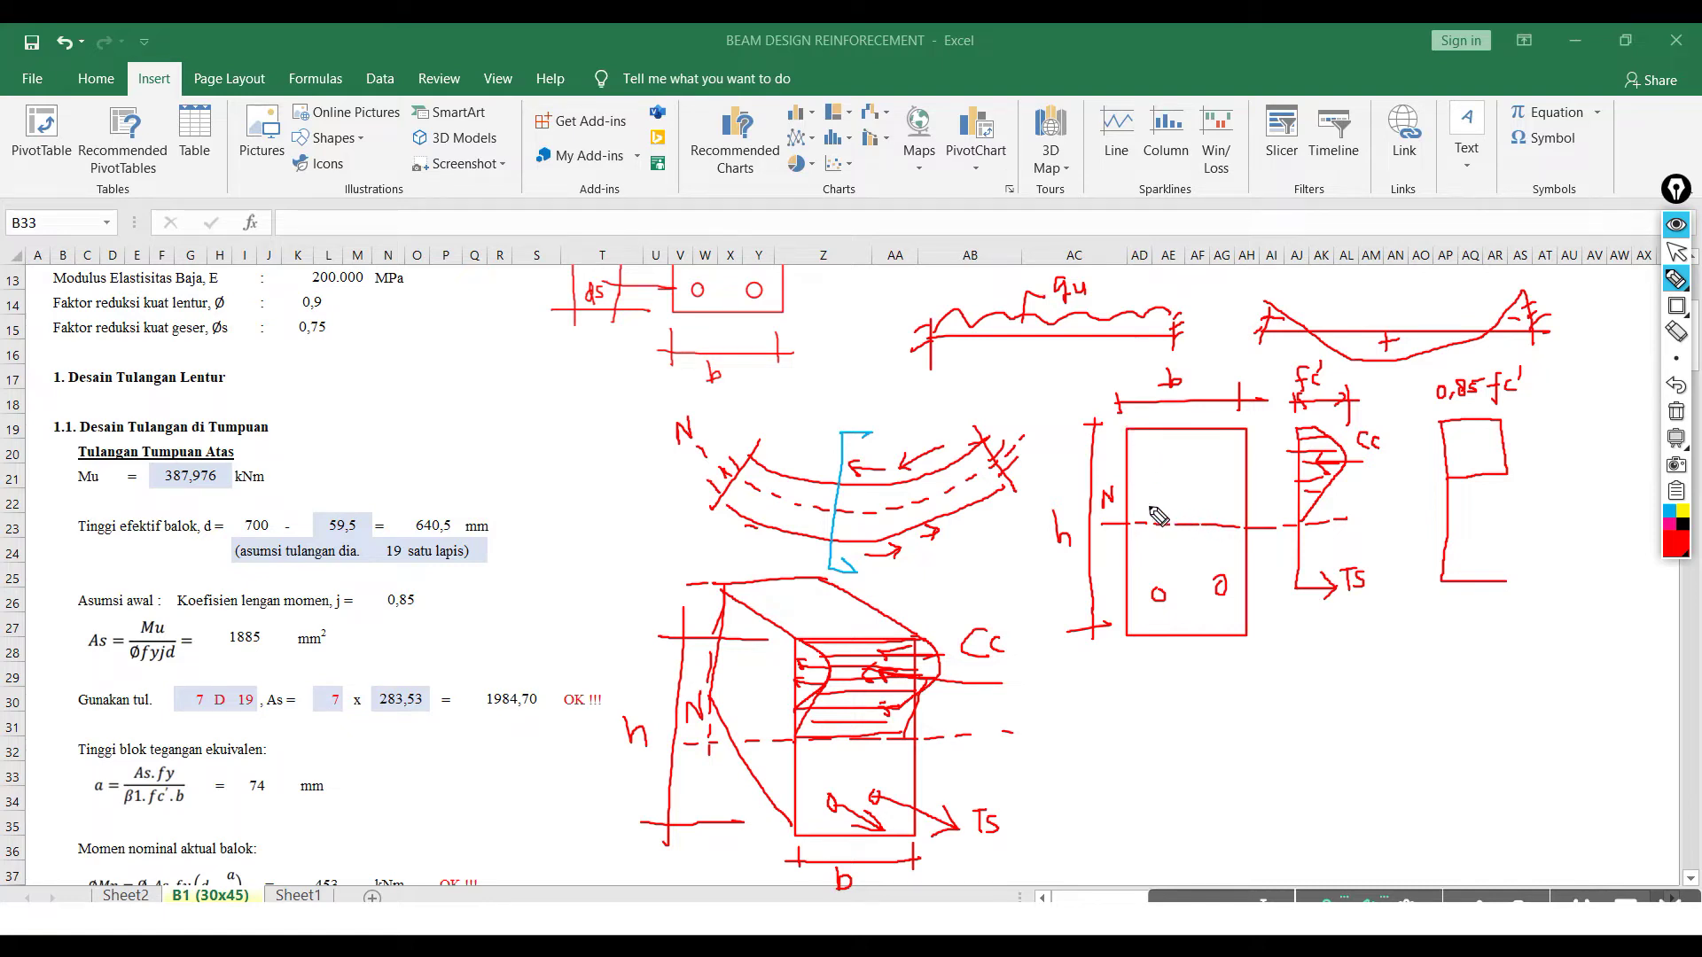
- Mark the stress block depth line on the section and dimension the block depth a and neutral axis depth c
{"action": "left_click_drag", "start_coordinate": [1126, 490], "coordinate": [1430, 483]}
{"action": "mouse_move", "coordinate": [1397, 424]}
{"action": "left_mouse_down"}
{"action": "mouse_move", "coordinate": [1416, 426]}
{"action": "mouse_move", "coordinate": [1412, 477]}
{"action": "left_mouse_up"}
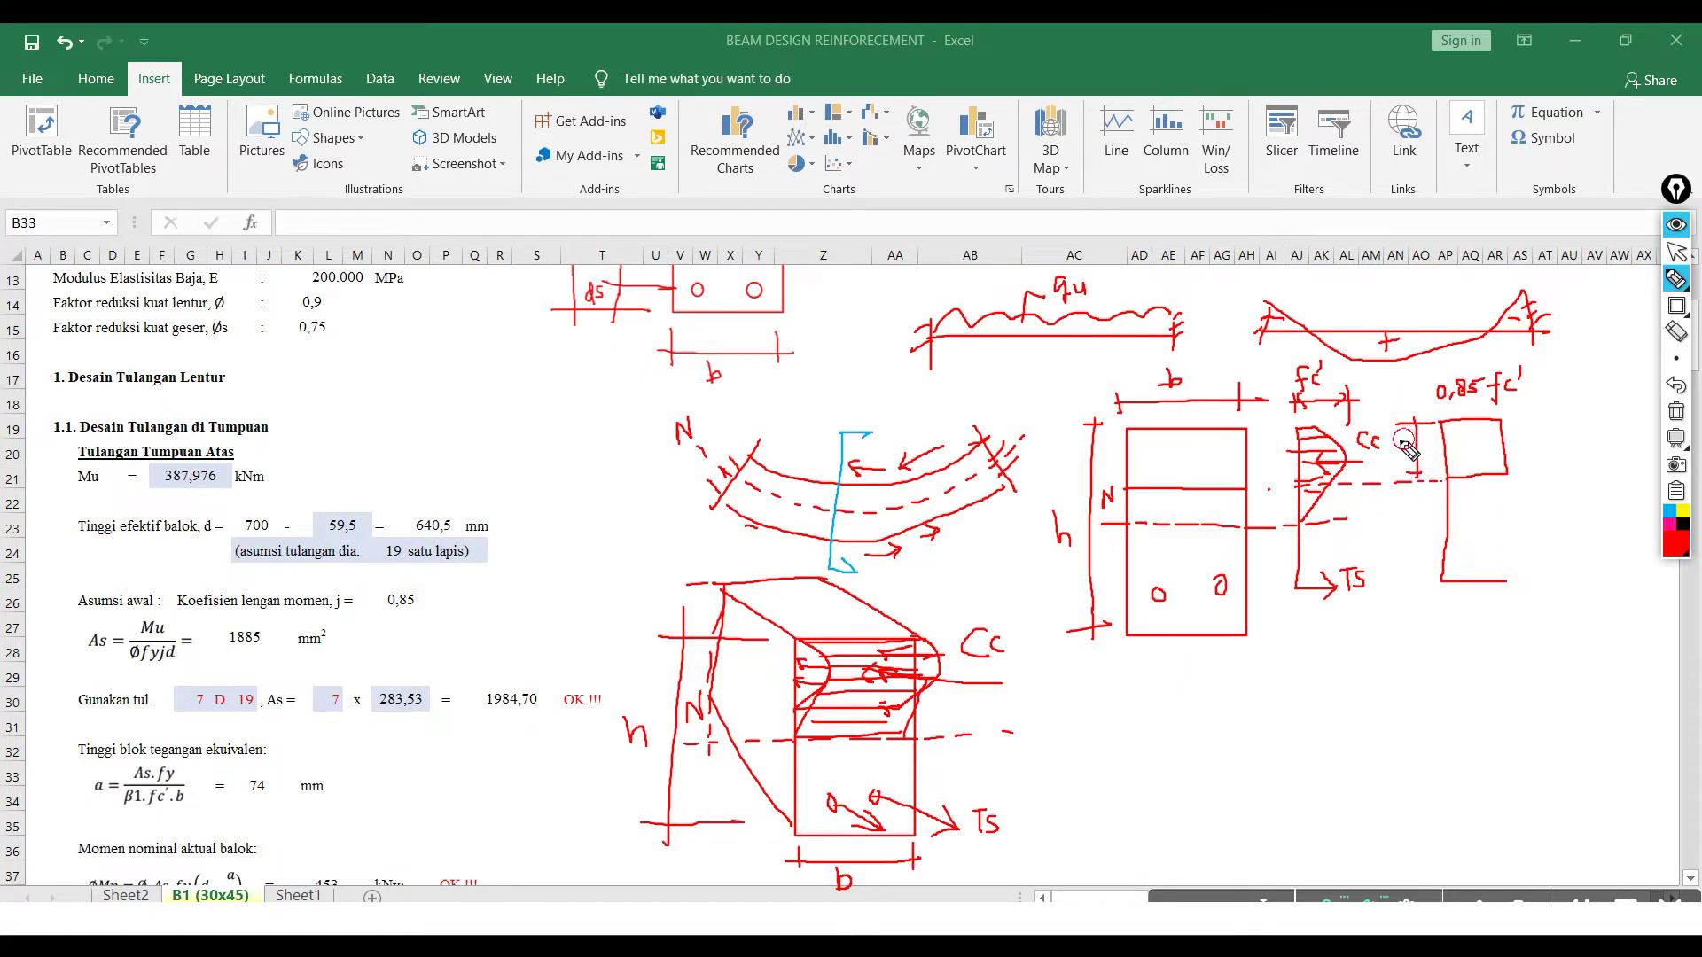
{"action": "left_click_drag", "start_coordinate": [1404, 442], "coordinate": [1410, 447]}
{"action": "left_click_drag", "start_coordinate": [1273, 428], "coordinate": [1282, 518]}
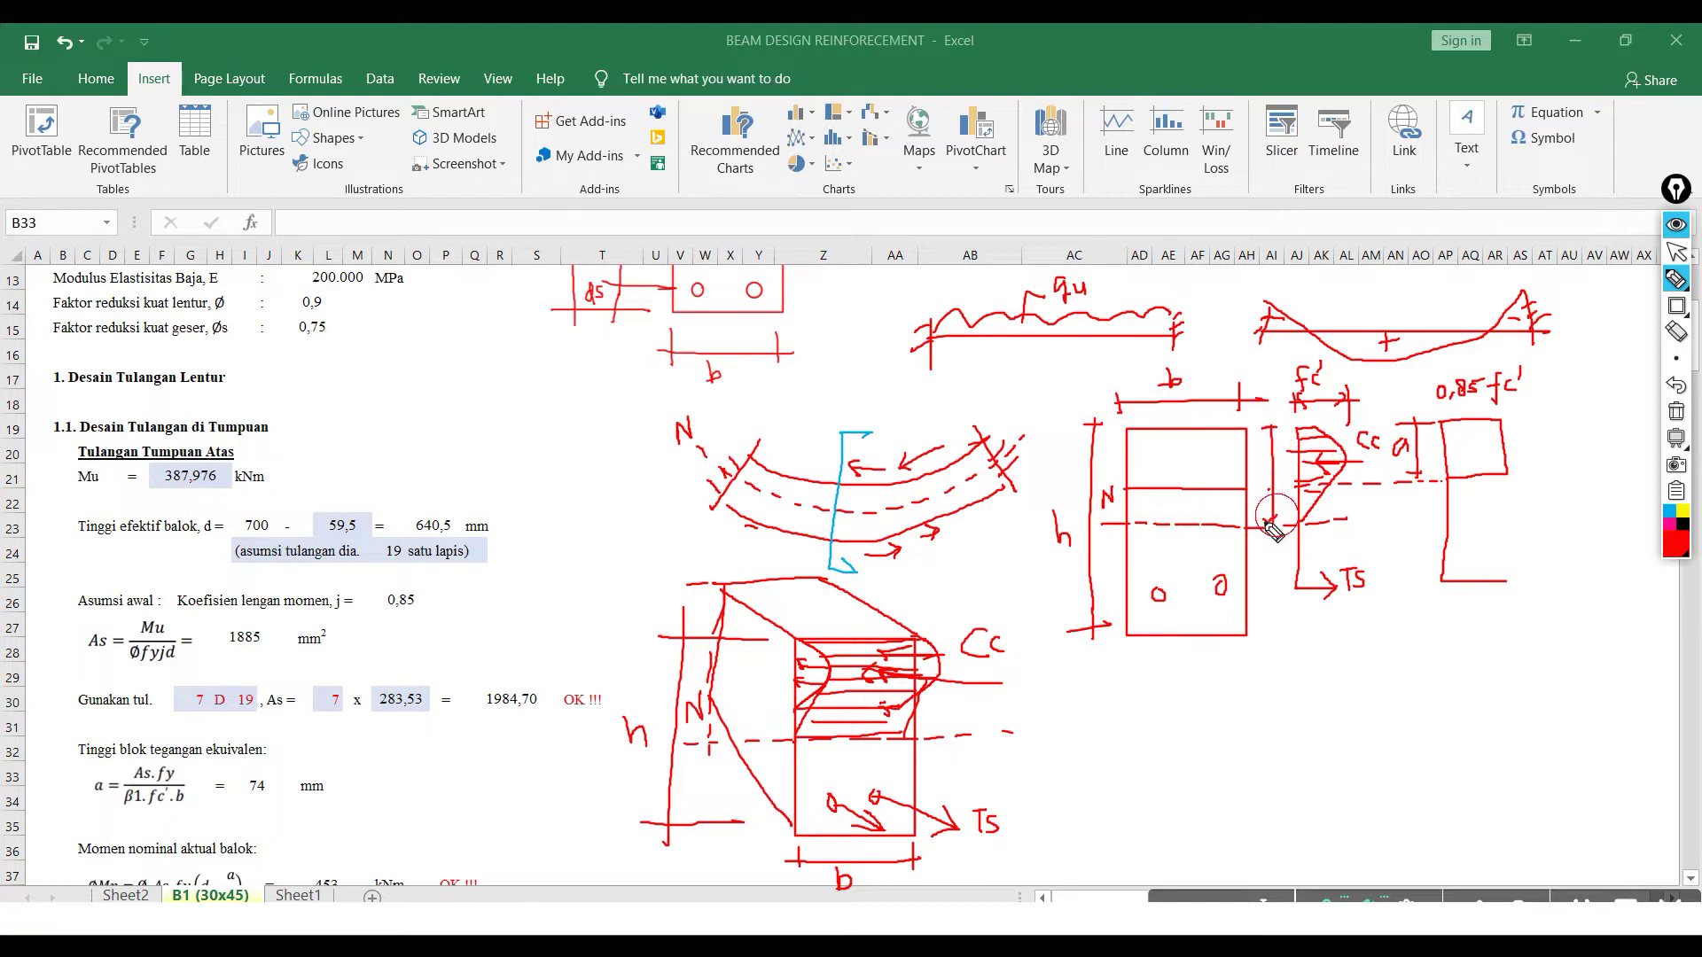
{"action": "left_click_drag", "start_coordinate": [1264, 461], "coordinate": [1263, 483]}
- Extend the neutral axis to the rectangular stress block, hatch the block, and add its force arrows labelled Cc and Ts
{"action": "left_click_drag", "start_coordinate": [1355, 519], "coordinate": [1471, 514]}
{"action": "mouse_move", "coordinate": [1443, 431]}
{"action": "left_mouse_down"}
{"action": "mouse_move", "coordinate": [1500, 431]}
{"action": "mouse_move", "coordinate": [1502, 461]}
{"action": "mouse_move", "coordinate": [1476, 444]}
{"action": "mouse_move", "coordinate": [1568, 446]}
{"action": "left_mouse_up"}
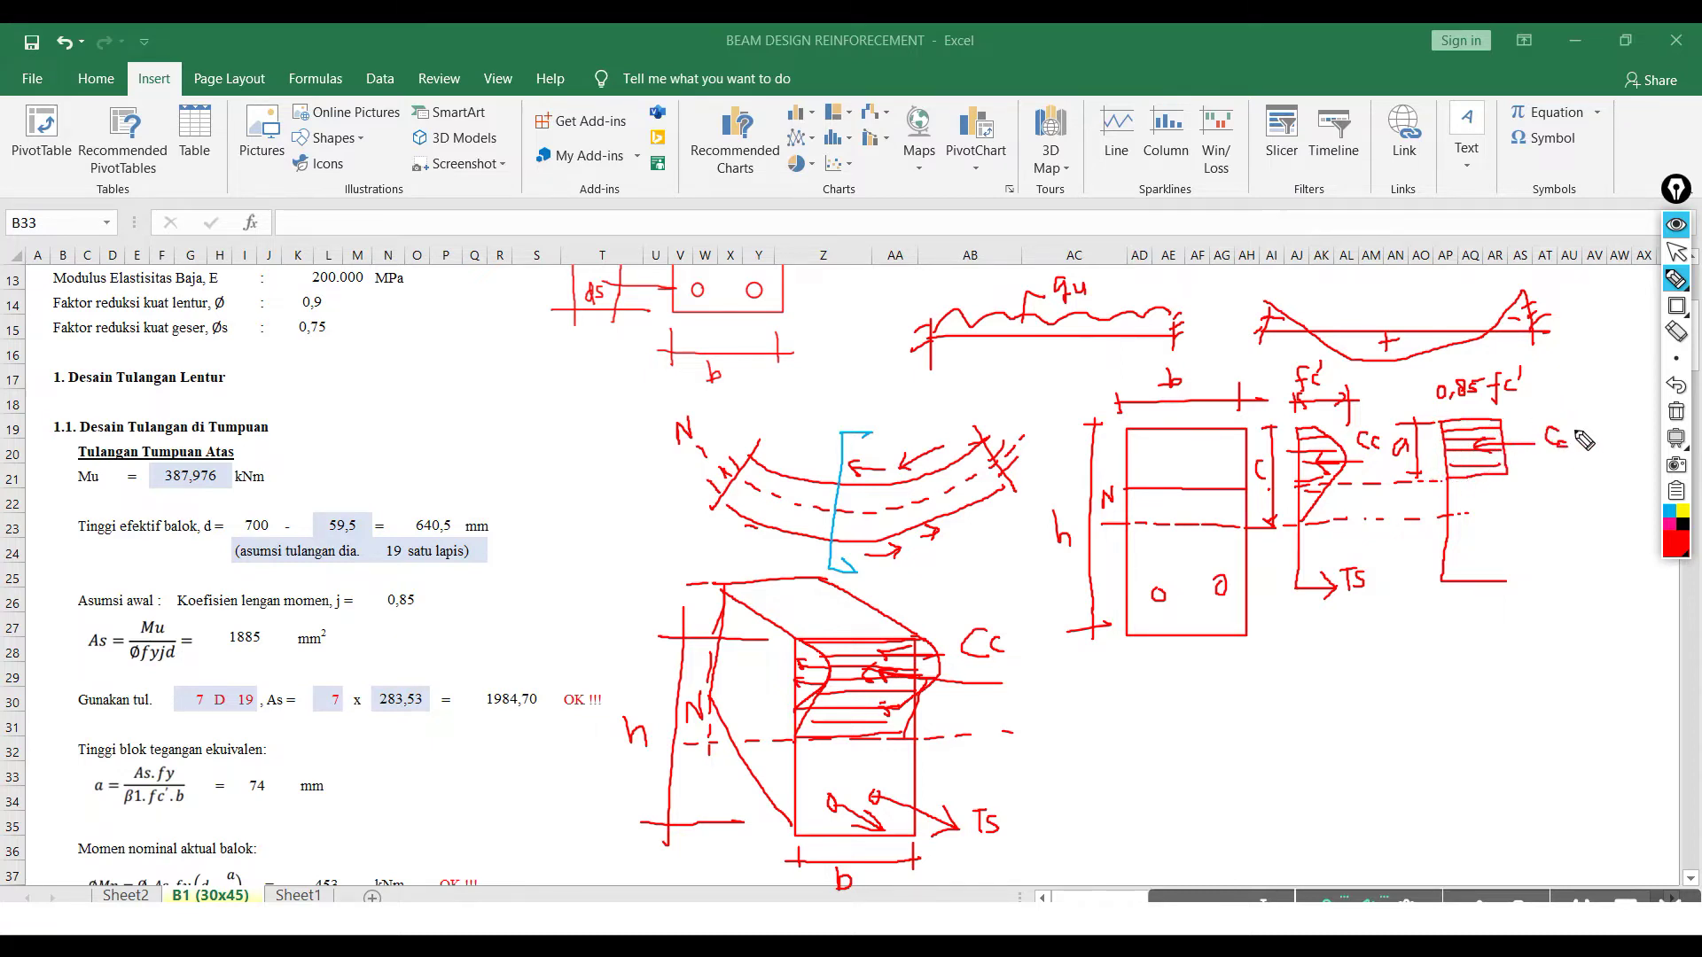
{"action": "mouse_move", "coordinate": [1489, 568]}
{"action": "left_mouse_down"}
{"action": "mouse_move", "coordinate": [1527, 571]}
{"action": "mouse_move", "coordinate": [1519, 589]}
{"action": "left_mouse_up"}
{"action": "left_click_drag", "start_coordinate": [1540, 578], "coordinate": [1531, 591]}
- Write a = β1·c with β1 circled, and add the first rule 17 ≤ fc' ≤ 28 MPa ⇒ β1 = 0,85 below it
{"action": "mouse_move", "coordinate": [1405, 455]}
{"action": "left_mouse_down"}
{"action": "mouse_move", "coordinate": [1399, 594]}
{"action": "mouse_move", "coordinate": [1425, 632]}
{"action": "mouse_move", "coordinate": [1455, 600]}
{"action": "mouse_move", "coordinate": [1494, 622]}
{"action": "mouse_move", "coordinate": [1451, 592]}
{"action": "mouse_move", "coordinate": [1445, 622]}
{"action": "mouse_move", "coordinate": [1478, 606]}
{"action": "mouse_move", "coordinate": [1429, 644]}
{"action": "left_mouse_up"}
{"action": "left_click", "coordinate": [1480, 615]}
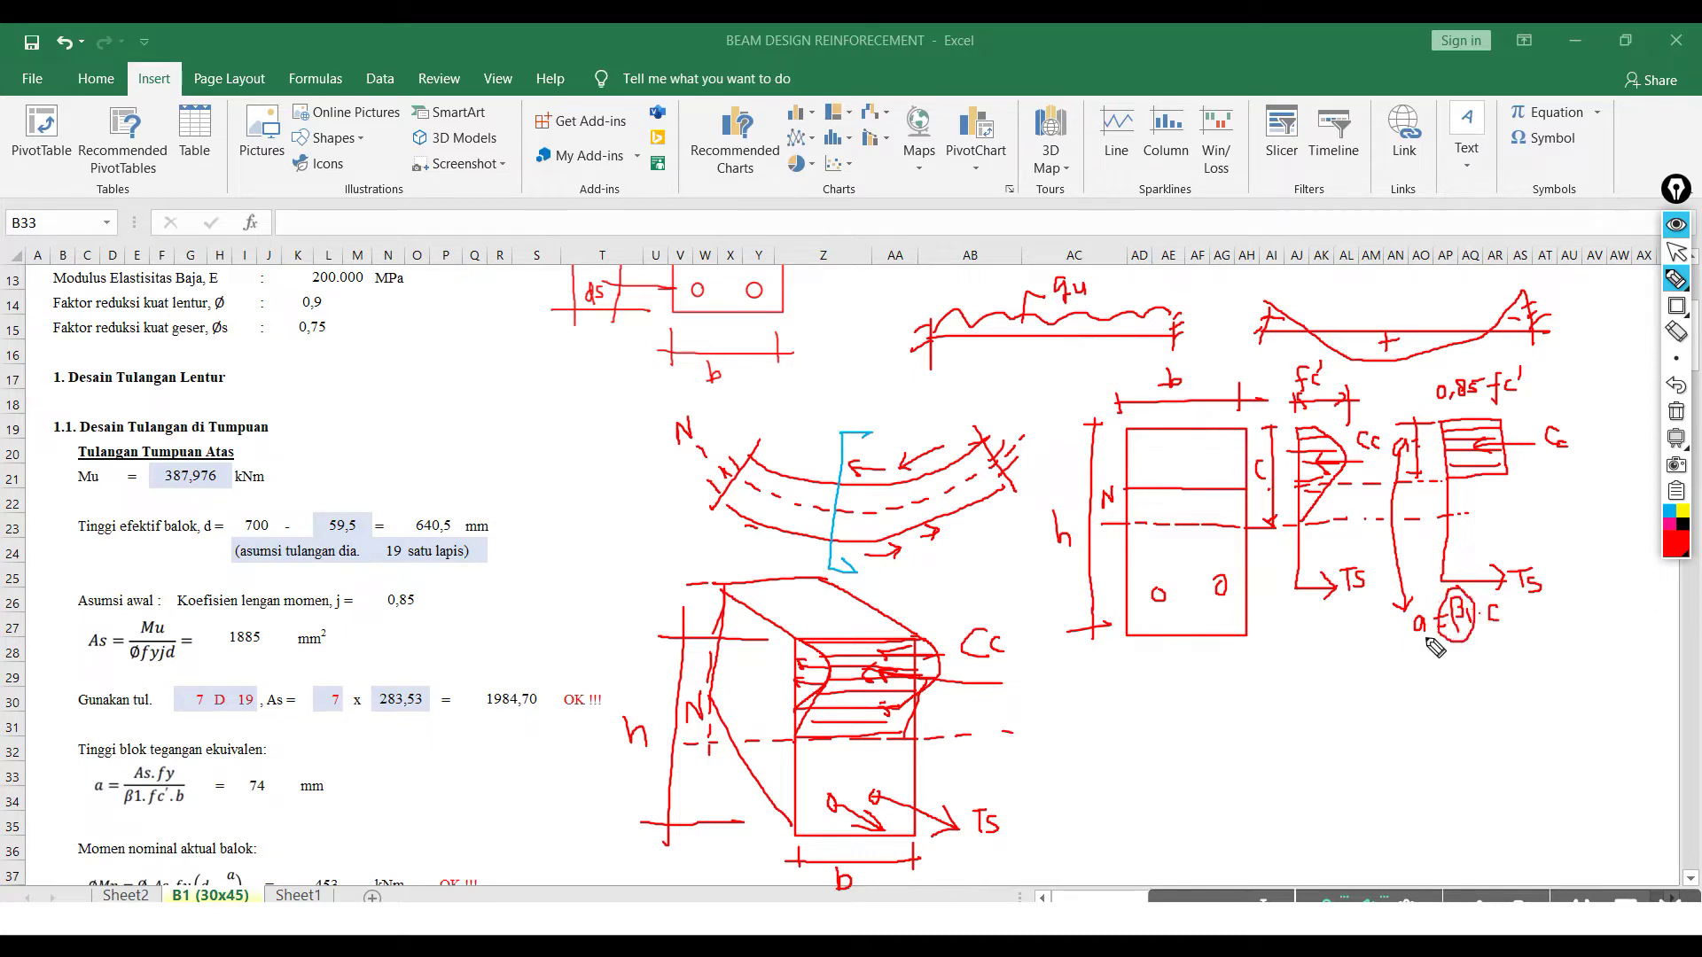
{"action": "mouse_move", "coordinate": [1198, 684]}
{"action": "left_mouse_down"}
{"action": "mouse_move", "coordinate": [1171, 725]}
{"action": "mouse_move", "coordinate": [1202, 684]}
{"action": "mouse_move", "coordinate": [1099, 716]}
{"action": "mouse_move", "coordinate": [1396, 677]}
{"action": "left_mouse_up"}
{"action": "mouse_move", "coordinate": [1378, 684]}
{"action": "left_mouse_down"}
{"action": "mouse_move", "coordinate": [1447, 693]}
{"action": "mouse_move", "coordinate": [1494, 668]}
{"action": "mouse_move", "coordinate": [1502, 683]}
{"action": "mouse_move", "coordinate": [1514, 660]}
{"action": "mouse_move", "coordinate": [1521, 675]}
{"action": "mouse_move", "coordinate": [1413, 679]}
{"action": "mouse_move", "coordinate": [1402, 695]}
{"action": "left_mouse_up"}
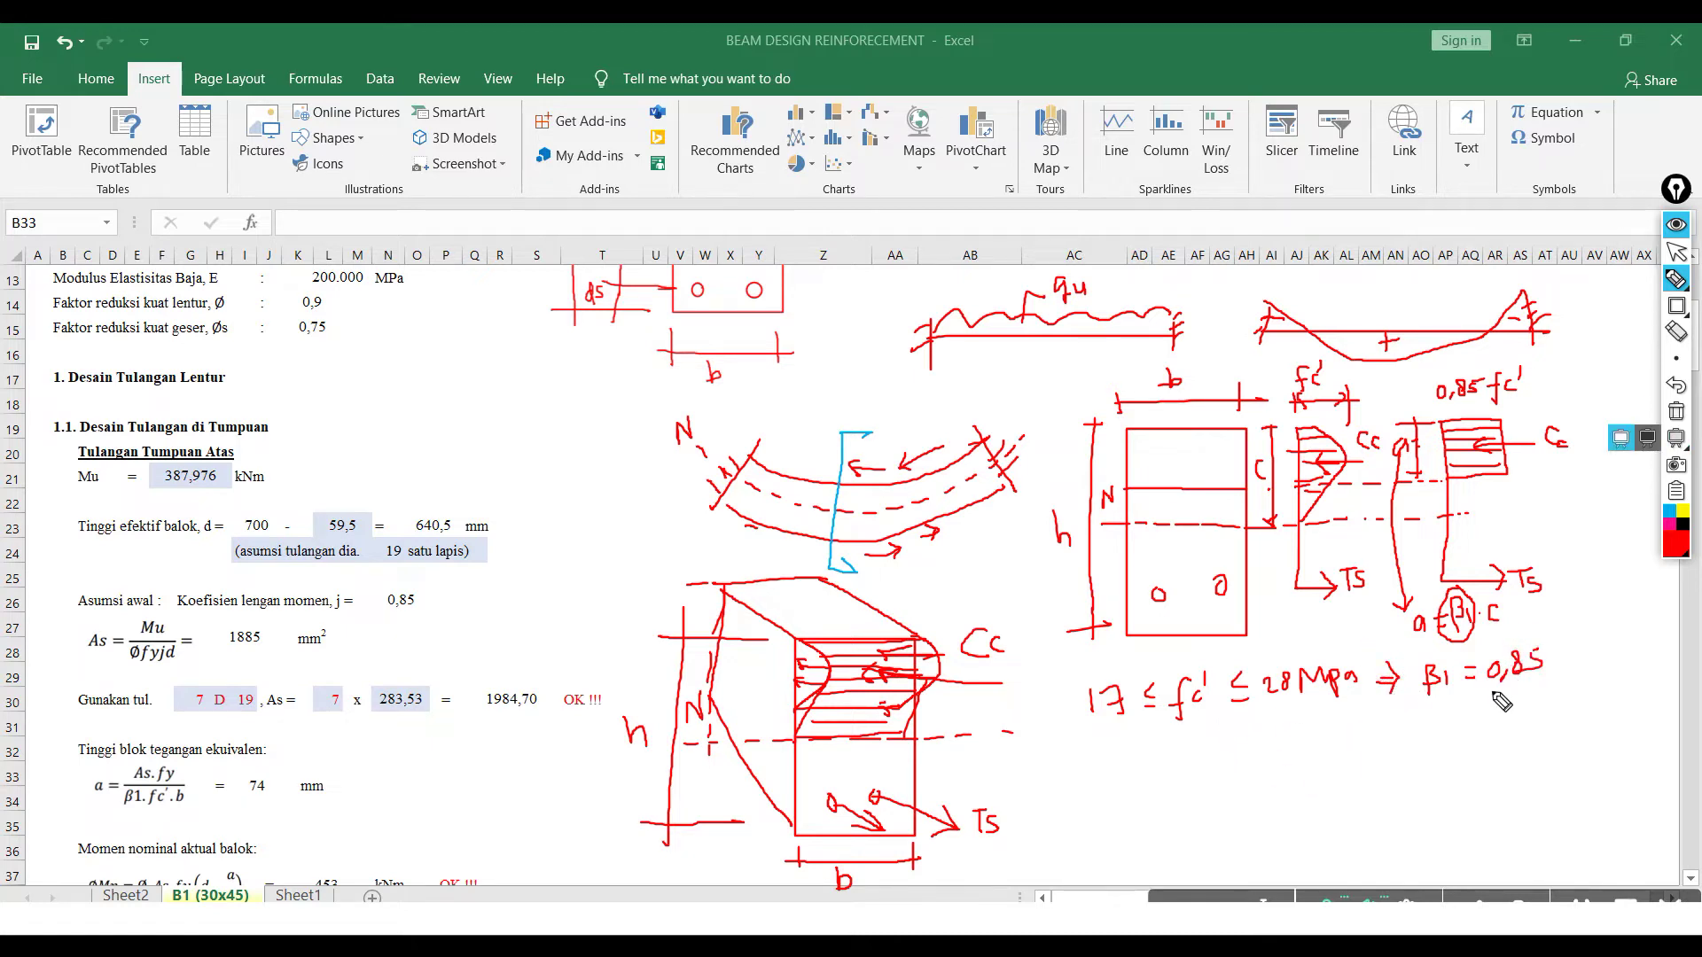
- Write the second rule 28 ≤ fc' ≤ 55 MPa ⇒ β1 = 0,85 − 0,05 (fc' − 28)/7 below the first
{"action": "mouse_move", "coordinate": [1099, 751]}
{"action": "left_mouse_down"}
{"action": "mouse_move", "coordinate": [1081, 796]}
{"action": "mouse_move", "coordinate": [1099, 746]}
{"action": "mouse_move", "coordinate": [1063, 775]}
{"action": "mouse_move", "coordinate": [1010, 764]}
{"action": "mouse_move", "coordinate": [1024, 777]}
{"action": "left_mouse_up"}
{"action": "left_click_drag", "start_coordinate": [1132, 750], "coordinate": [1135, 770]}
{"action": "mouse_move", "coordinate": [1119, 782]}
{"action": "left_mouse_down"}
{"action": "mouse_move", "coordinate": [1209, 743]}
{"action": "mouse_move", "coordinate": [1241, 770]}
{"action": "mouse_move", "coordinate": [1305, 746]}
{"action": "left_mouse_up"}
{"action": "mouse_move", "coordinate": [1296, 732]}
{"action": "left_mouse_down"}
{"action": "mouse_move", "coordinate": [1338, 759]}
{"action": "mouse_move", "coordinate": [1342, 741]}
{"action": "mouse_move", "coordinate": [1349, 755]}
{"action": "mouse_move", "coordinate": [1388, 735]}
{"action": "left_mouse_up"}
{"action": "mouse_move", "coordinate": [1372, 744]}
{"action": "left_mouse_down"}
{"action": "mouse_move", "coordinate": [1444, 714]}
{"action": "mouse_move", "coordinate": [1510, 723]}
{"action": "left_mouse_up"}
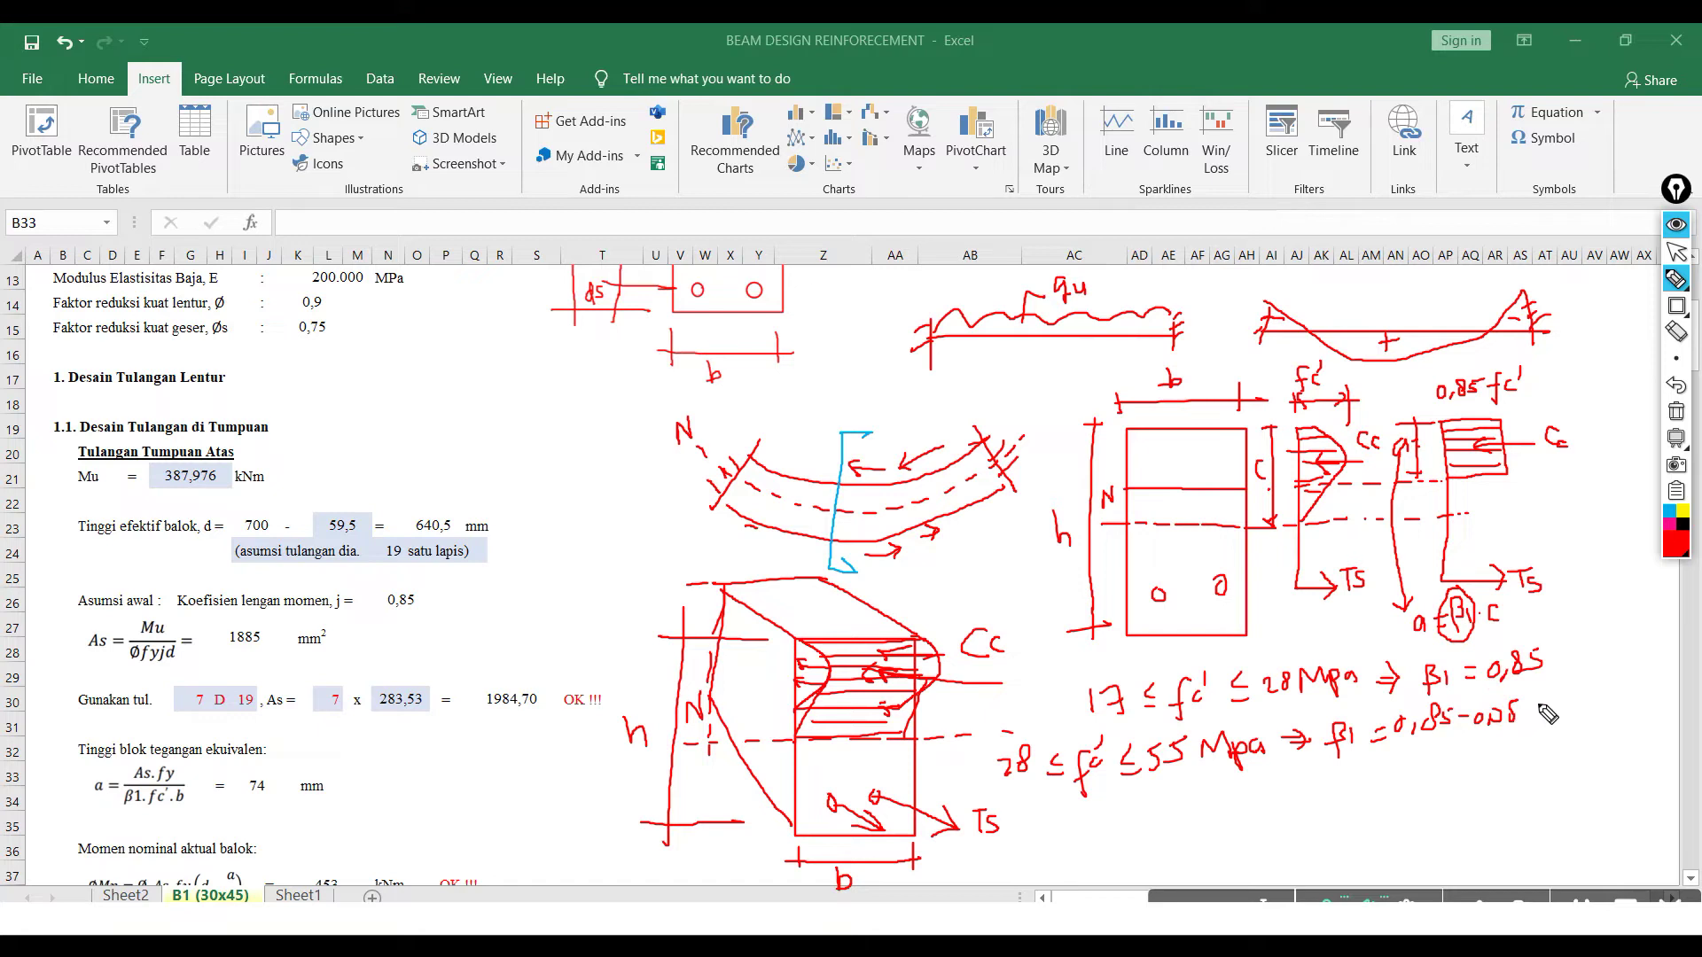
{"action": "mouse_move", "coordinate": [1562, 681]}
{"action": "left_mouse_down"}
{"action": "mouse_move", "coordinate": [1551, 711]}
{"action": "mouse_move", "coordinate": [1577, 688]}
{"action": "mouse_move", "coordinate": [1621, 692]}
{"action": "mouse_move", "coordinate": [1625, 671]}
{"action": "left_mouse_up"}
{"action": "left_click", "coordinate": [1590, 693]}
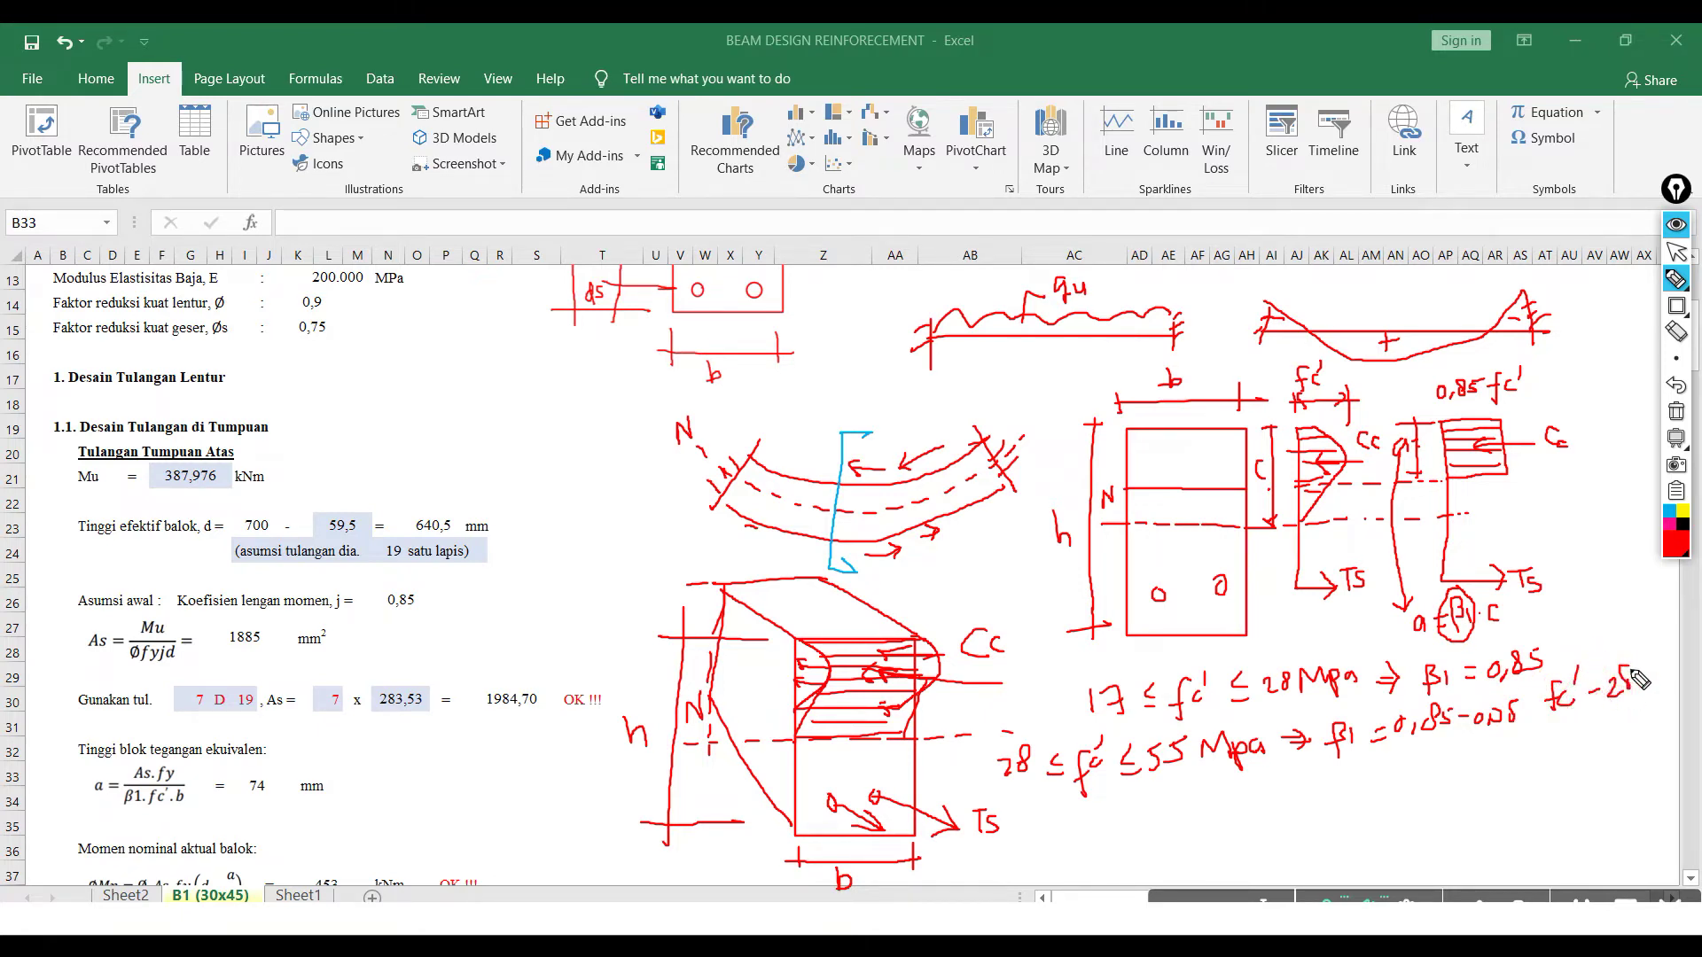
{"action": "mouse_move", "coordinate": [1526, 711]}
{"action": "left_mouse_down"}
{"action": "mouse_move", "coordinate": [1640, 706]}
{"action": "mouse_move", "coordinate": [1586, 749]}
{"action": "left_mouse_up"}
- Write the third rule fc' > 55 MPa ⇒ β1 = 0,65 below the second rule
{"action": "mouse_move", "coordinate": [1103, 842]}
{"action": "left_mouse_down"}
{"action": "mouse_move", "coordinate": [1122, 802]}
{"action": "mouse_move", "coordinate": [1119, 822]}
{"action": "left_mouse_up"}
{"action": "mouse_move", "coordinate": [1139, 811]}
{"action": "left_mouse_down"}
{"action": "mouse_move", "coordinate": [1132, 828]}
{"action": "mouse_move", "coordinate": [1143, 803]}
{"action": "mouse_move", "coordinate": [1180, 825]}
{"action": "left_mouse_up"}
{"action": "left_click", "coordinate": [1147, 787]}
{"action": "left_click_drag", "start_coordinate": [1179, 831], "coordinate": [1205, 822]}
{"action": "left_click", "coordinate": [1675, 385]}
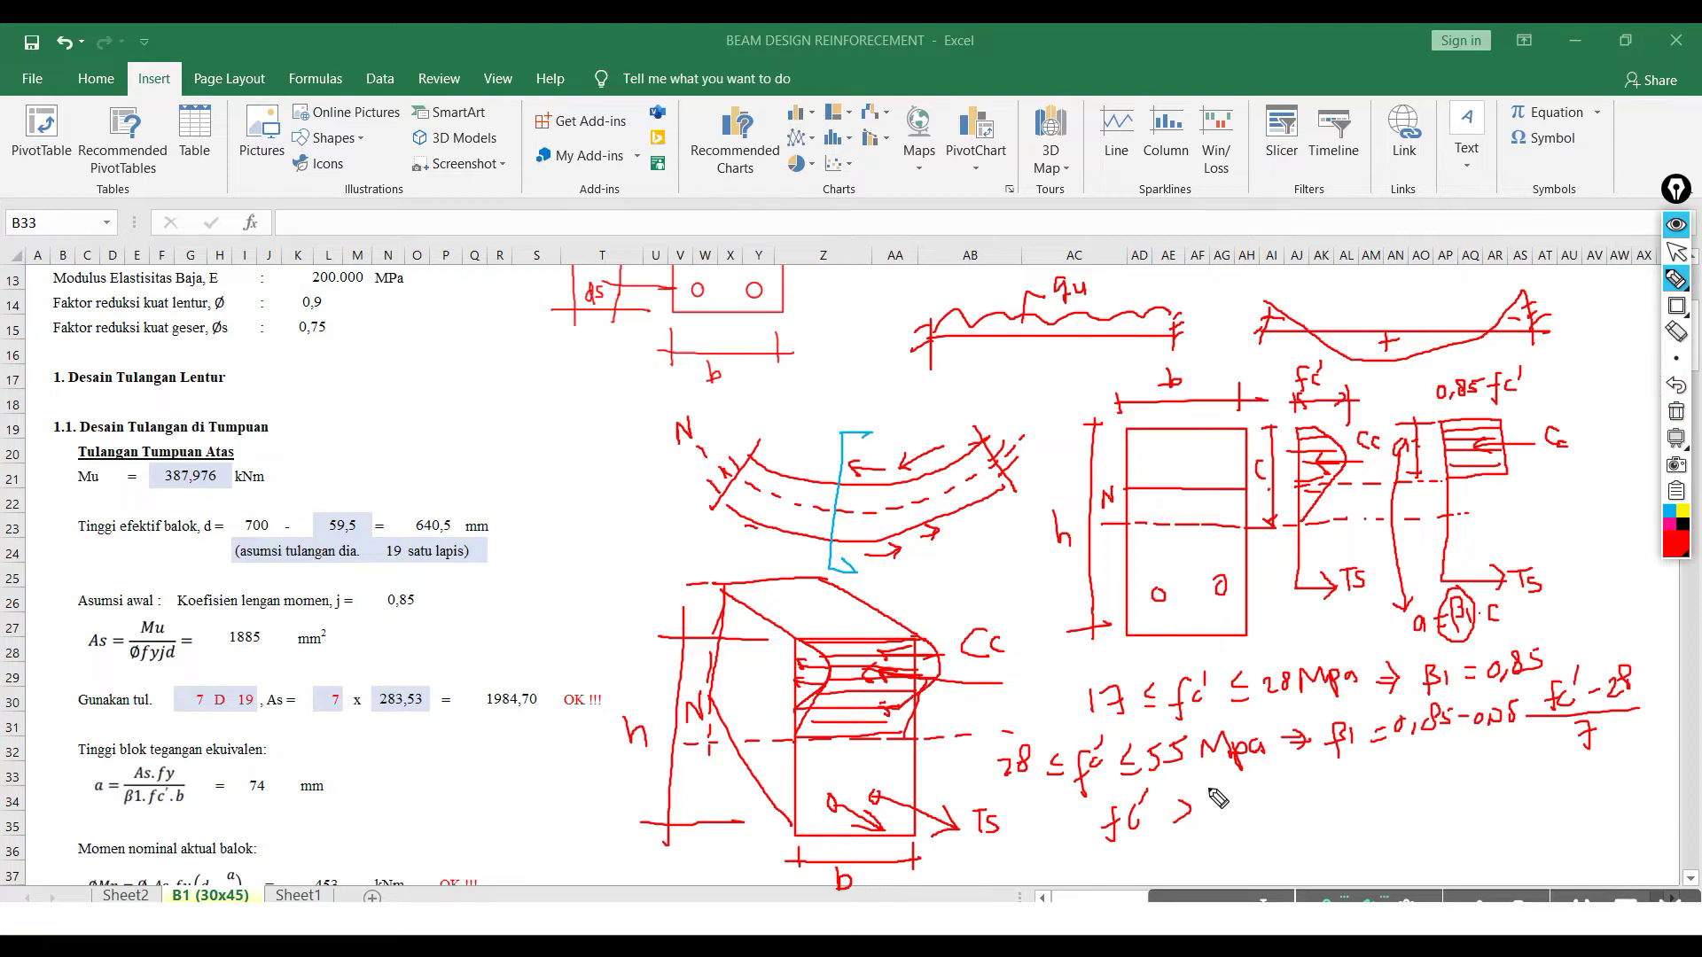
{"action": "mouse_move", "coordinate": [1207, 791]}
{"action": "left_mouse_down"}
{"action": "mouse_move", "coordinate": [1205, 807]}
{"action": "mouse_move", "coordinate": [1234, 785]}
{"action": "mouse_move", "coordinate": [1270, 814]}
{"action": "mouse_move", "coordinate": [1341, 779]}
{"action": "mouse_move", "coordinate": [1333, 793]}
{"action": "mouse_move", "coordinate": [1371, 800]}
{"action": "mouse_move", "coordinate": [1423, 782]}
{"action": "left_mouse_up"}
{"action": "mouse_move", "coordinate": [1411, 793]}
{"action": "left_mouse_down"}
{"action": "mouse_move", "coordinate": [1450, 775]}
{"action": "mouse_move", "coordinate": [1463, 796]}
{"action": "mouse_move", "coordinate": [1493, 761]}
{"action": "left_mouse_up"}
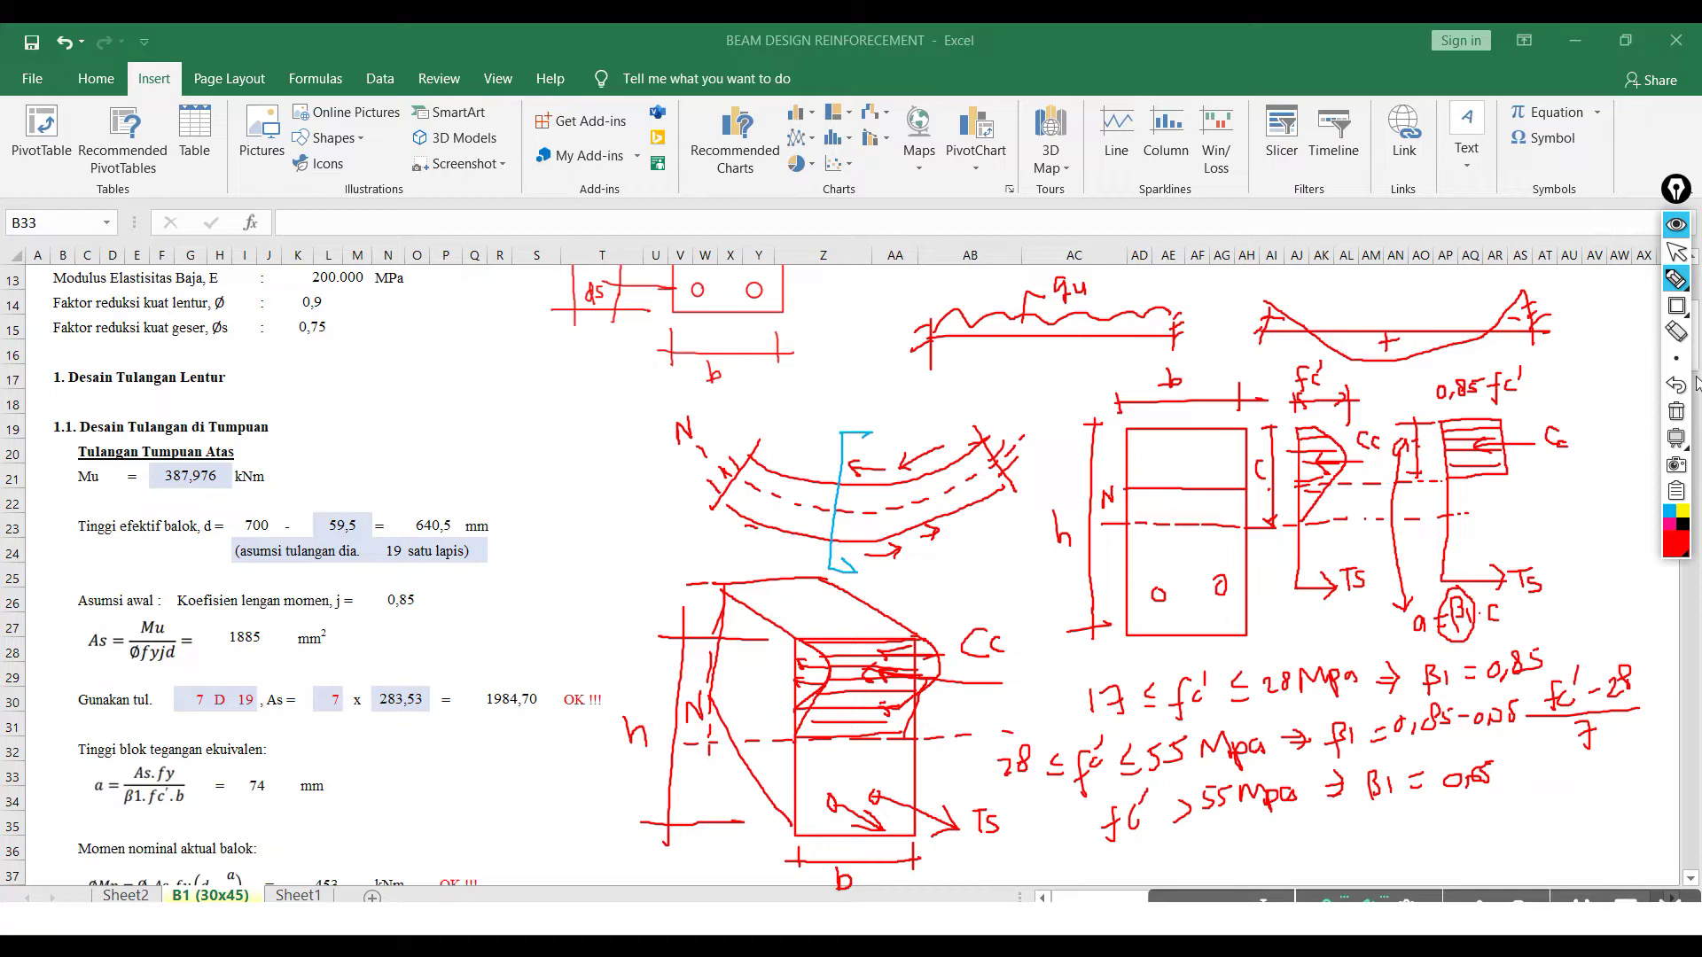
- Capture the beam theory sketches and β1 rules as a picture, paste it into the sheet, and fit it beside the calculations
{"action": "left_click", "coordinate": [1676, 252]}
{"action": "scroll", "coordinate": [355, 468], "scroll_direction": "up", "scroll_amount": 4}
{"action": "scroll", "coordinate": [355, 469], "scroll_direction": "down", "scroll_amount": 3}
{"action": "scroll", "coordinate": [356, 469], "scroll_direction": "down", "scroll_amount": 3}
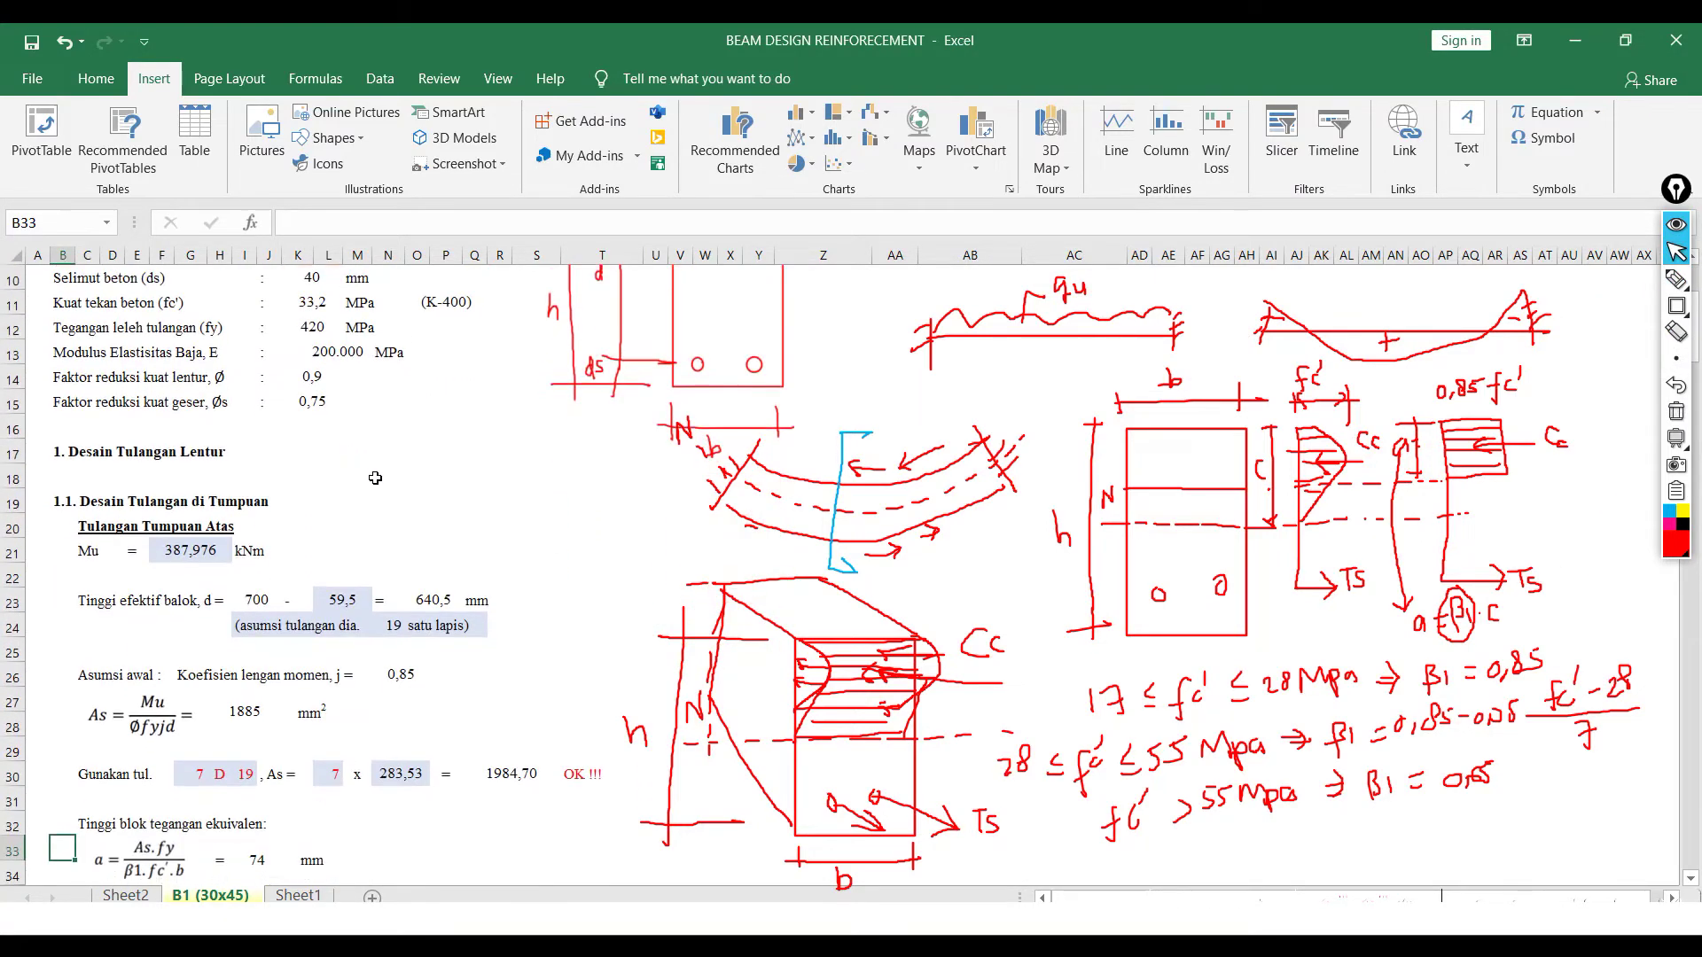
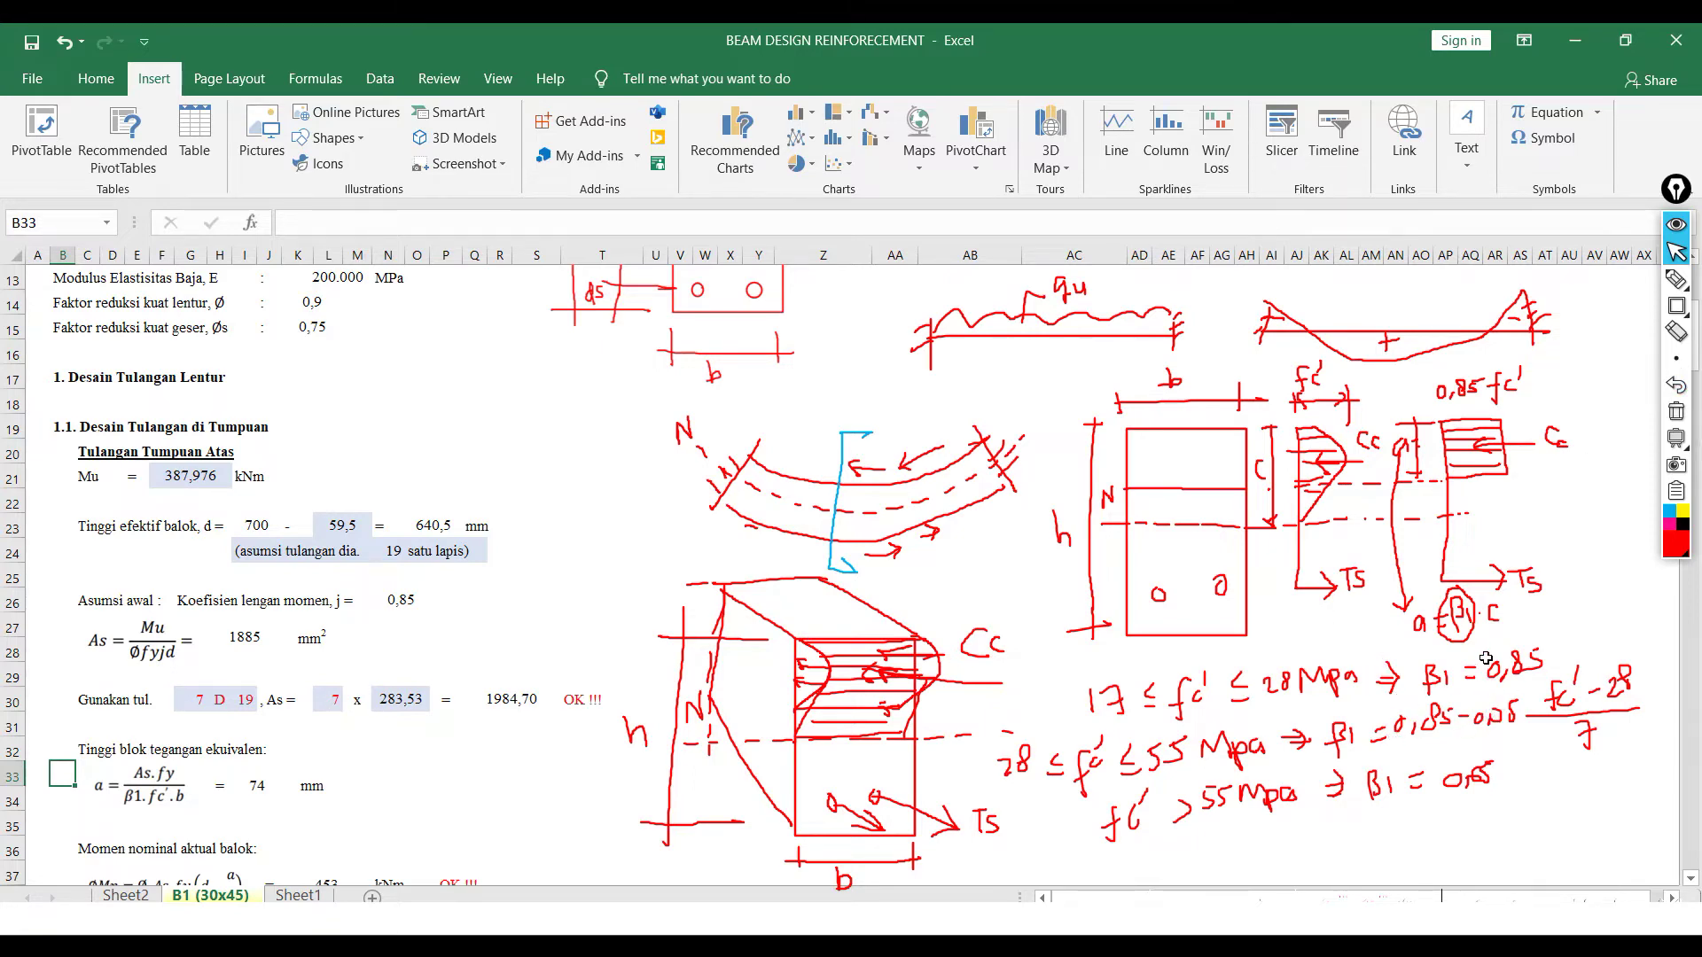
{"action": "scroll", "coordinate": [1691, 762], "scroll_direction": "down", "scroll_amount": 2}
{"action": "left_click_drag", "start_coordinate": [606, 271], "coordinate": [1631, 880]}
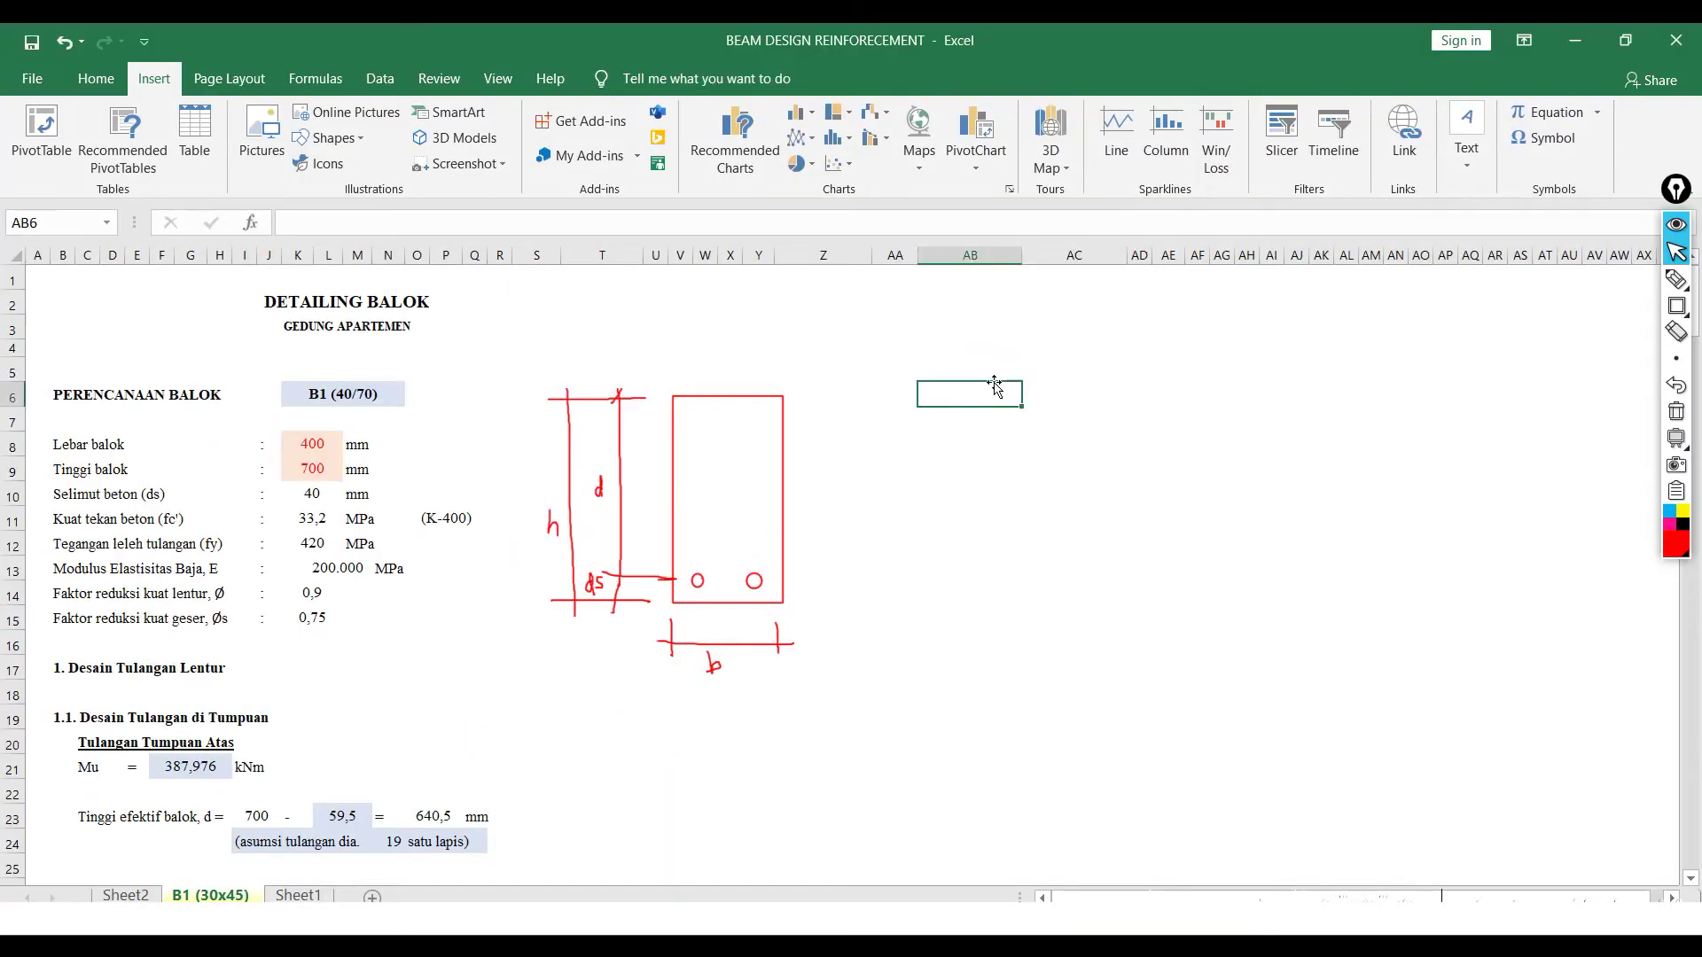
{"action": "key", "text": "ctrl+v"}
{"action": "scroll", "coordinate": [997, 408], "scroll_direction": "down", "scroll_amount": 3}
{"action": "left_click_drag", "start_coordinate": [1325, 763], "coordinate": [1155, 661]}
{"action": "left_click_drag", "start_coordinate": [887, 496], "coordinate": [810, 474]}
{"action": "left_click", "coordinate": [938, 722]}
{"action": "scroll", "coordinate": [444, 687], "scroll_direction": "up", "scroll_amount": 2}
- Insert three blank rows above the "Tinggi blok tegangan ekuivalen" line
{"action": "left_click", "coordinate": [735, 720]}
{"action": "left_click", "coordinate": [236, 760]}
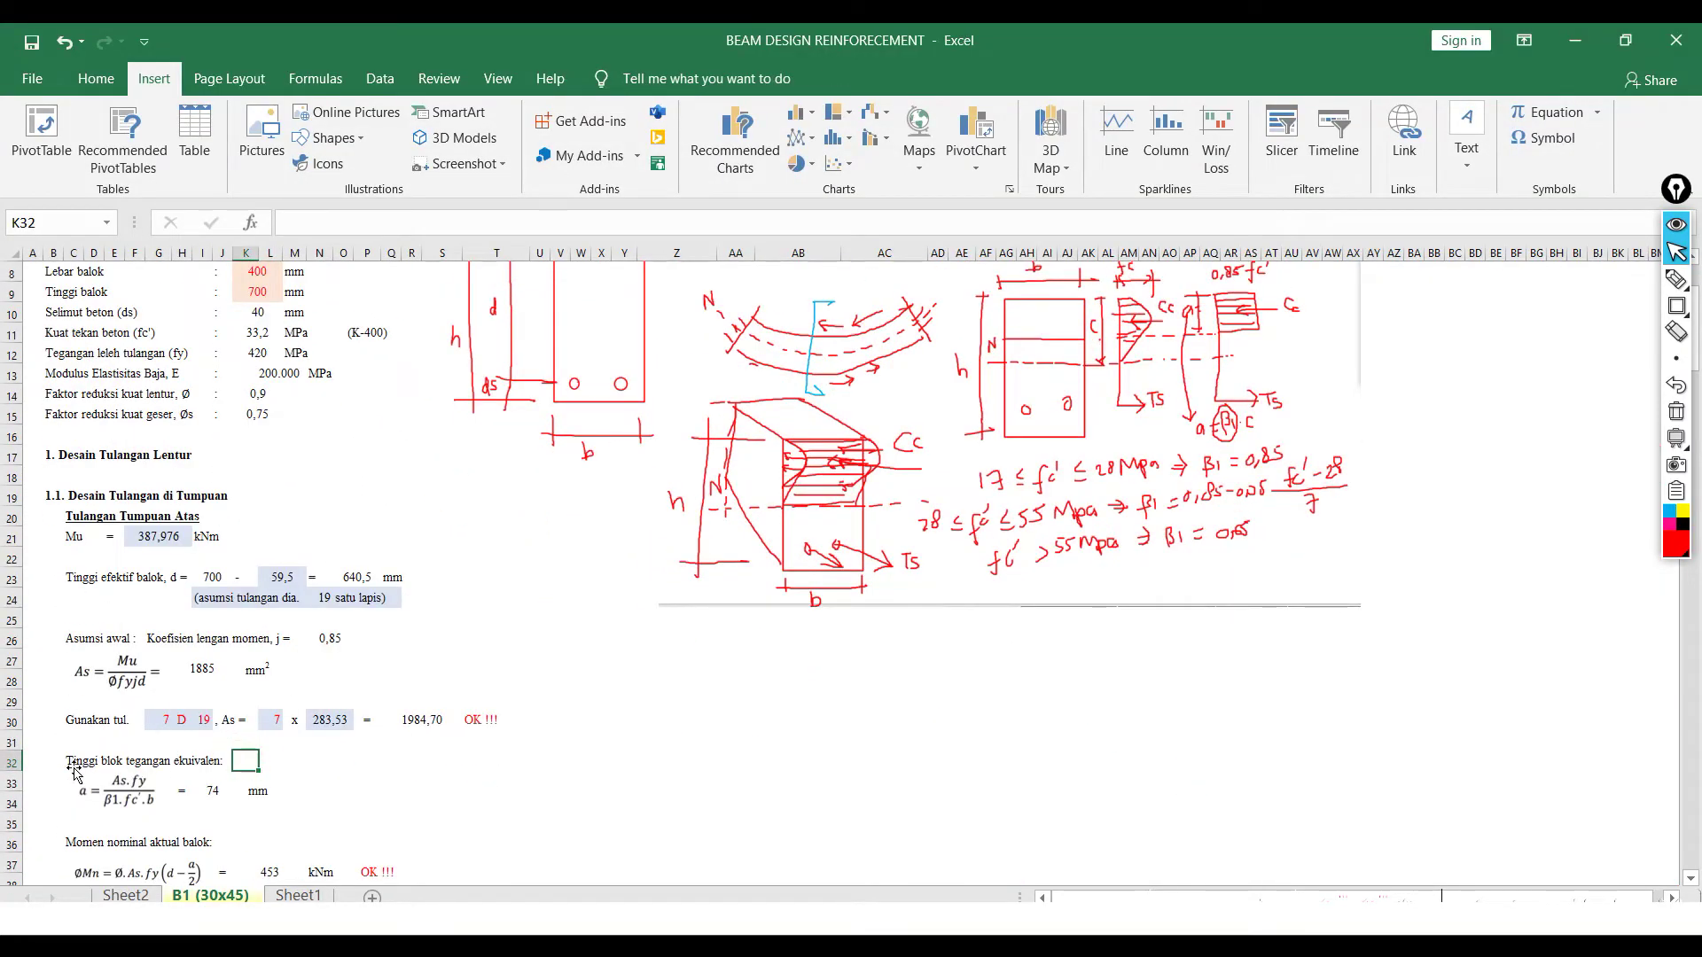
{"action": "left_click", "coordinate": [12, 762]}
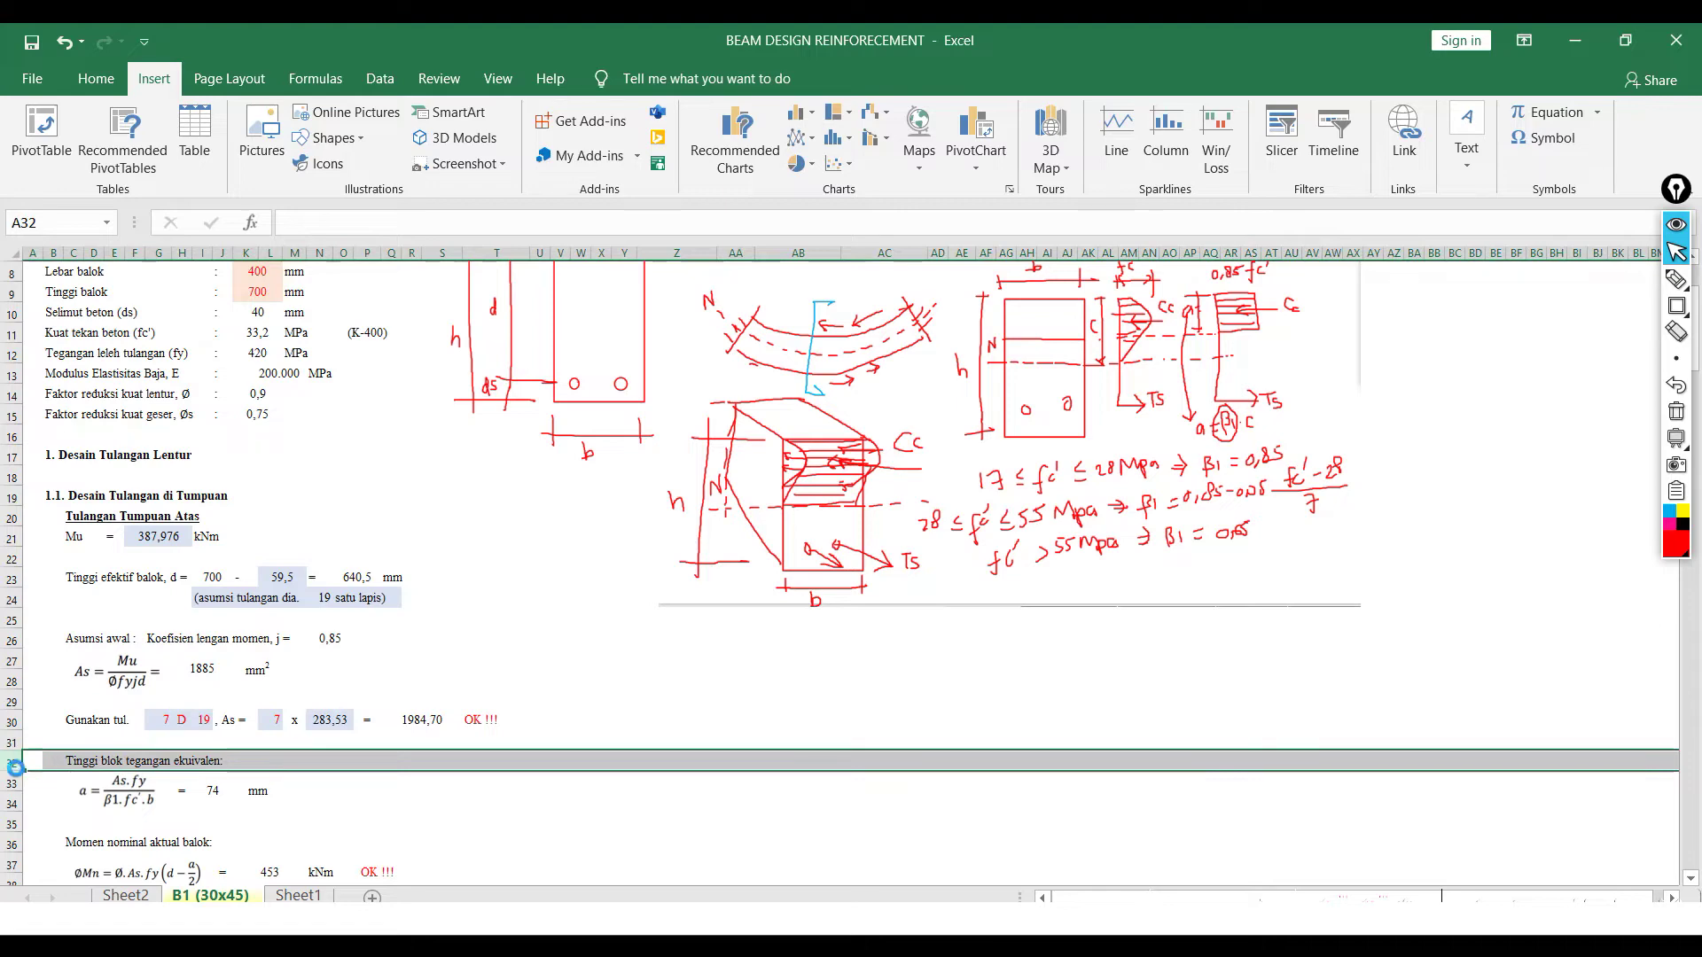
{"action": "key", "text": "ctrl+plus"}
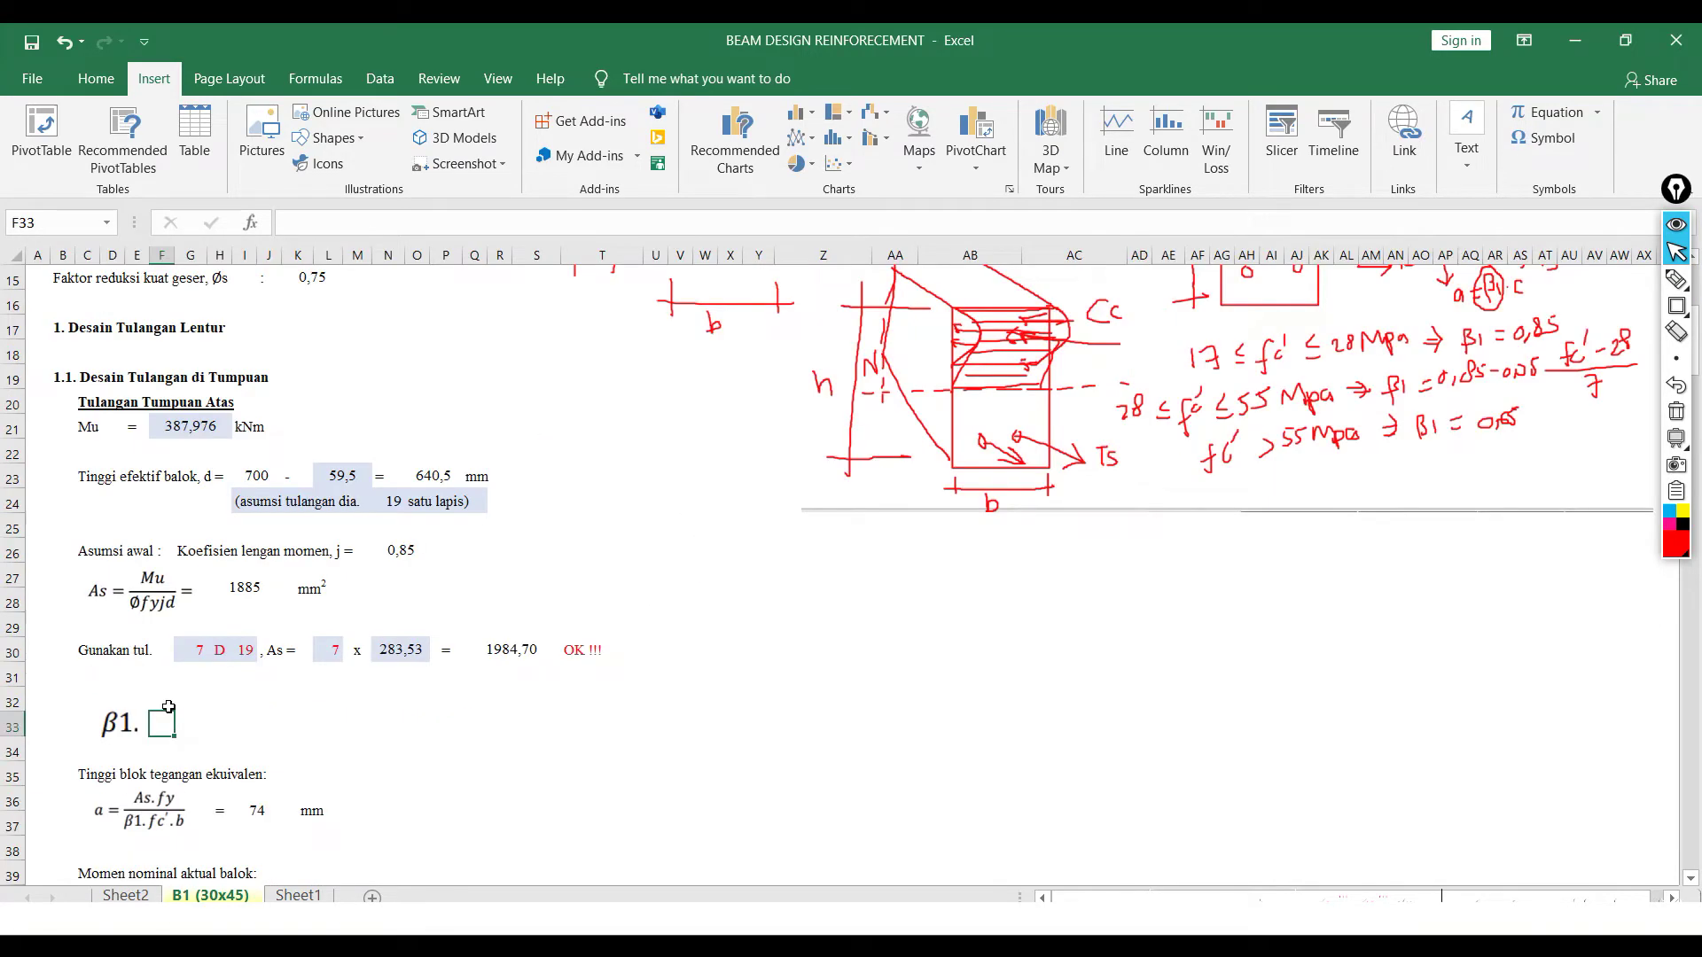
- Add an equals sign in cell F33 beside the β1 label
{"action": "left_click", "coordinate": [169, 709]}
{"action": "type", "text": "="}
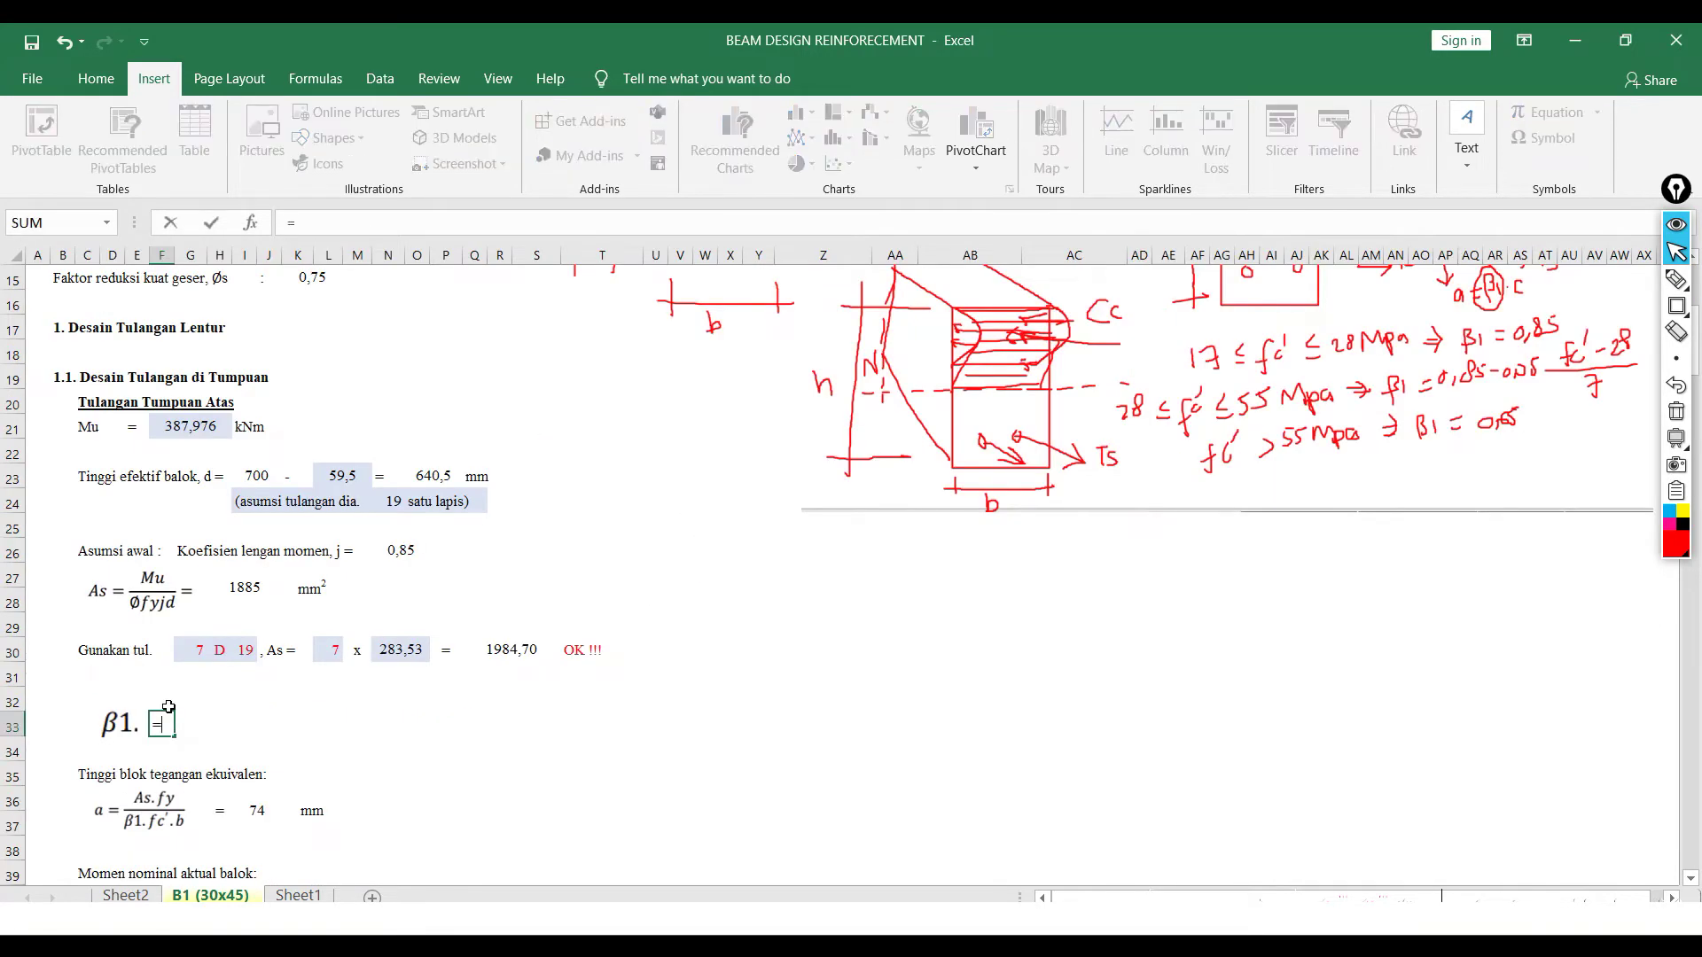
{"action": "key", "text": "Escape"}
{"action": "scroll", "coordinate": [168, 709], "scroll_direction": "down", "scroll_amount": 4}
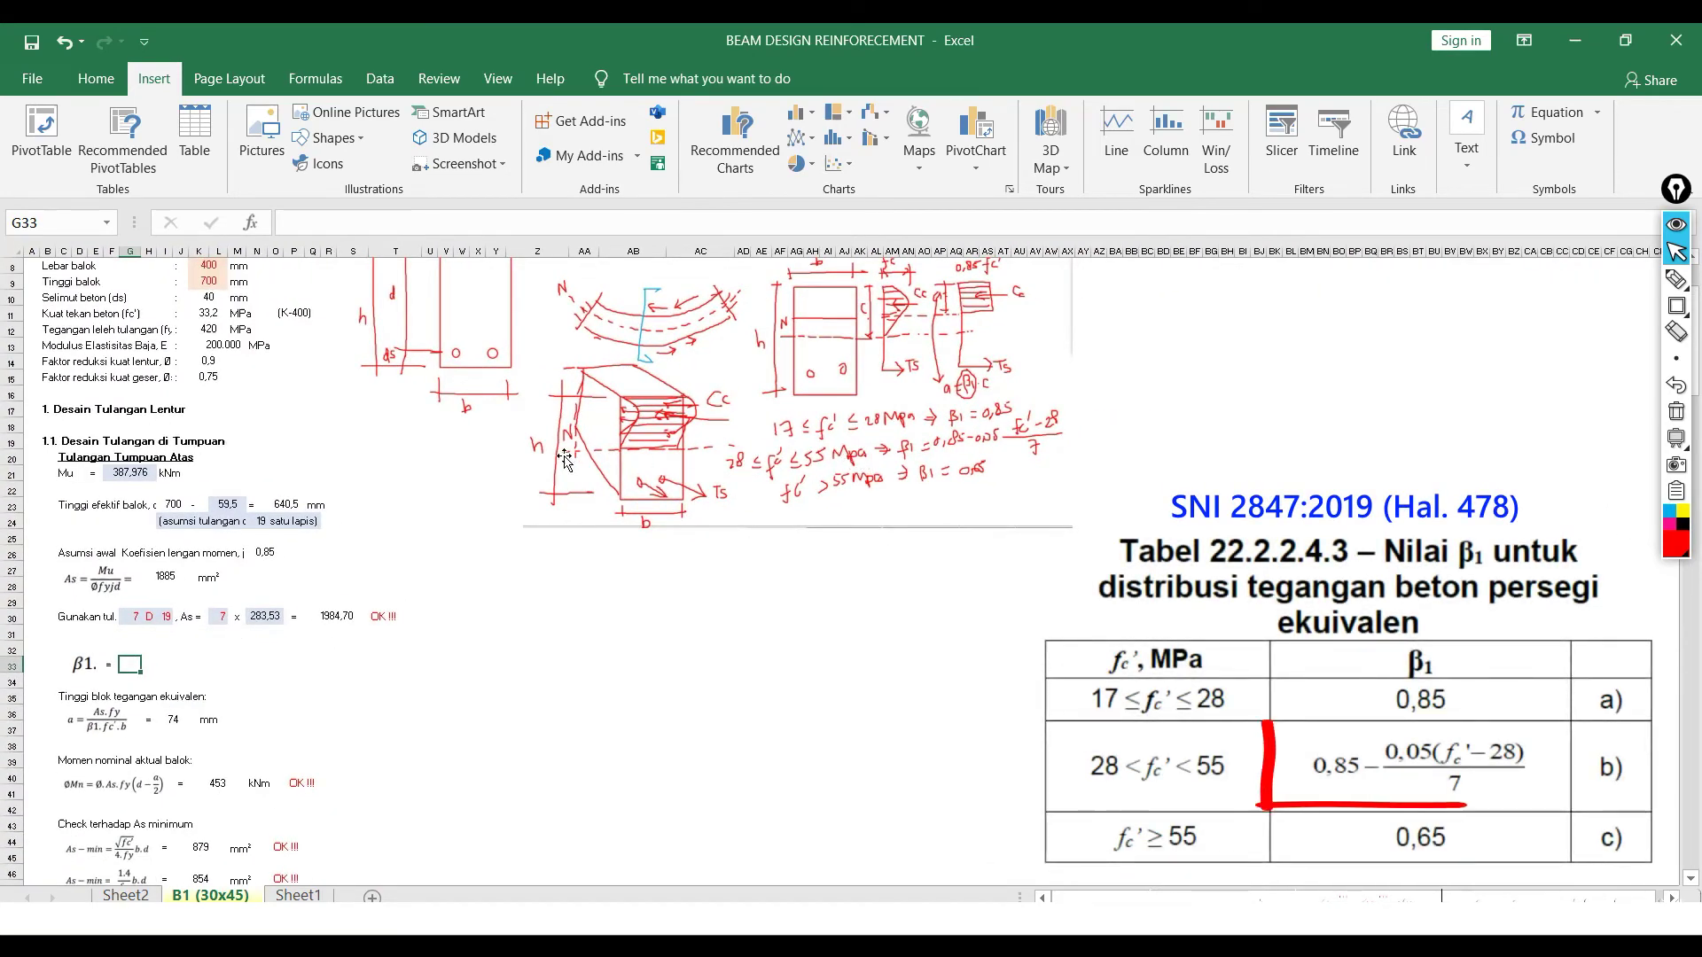
- Calculate β1 in cell G33 with =0,85-(0,05*((K11-28)/7)) and show the result to four decimal places
{"action": "type", "text": "=0,"}
{"action": "scroll", "coordinate": [230, 656], "scroll_direction": "up", "scroll_amount": 1}
{"action": "type", "text": "85-"}
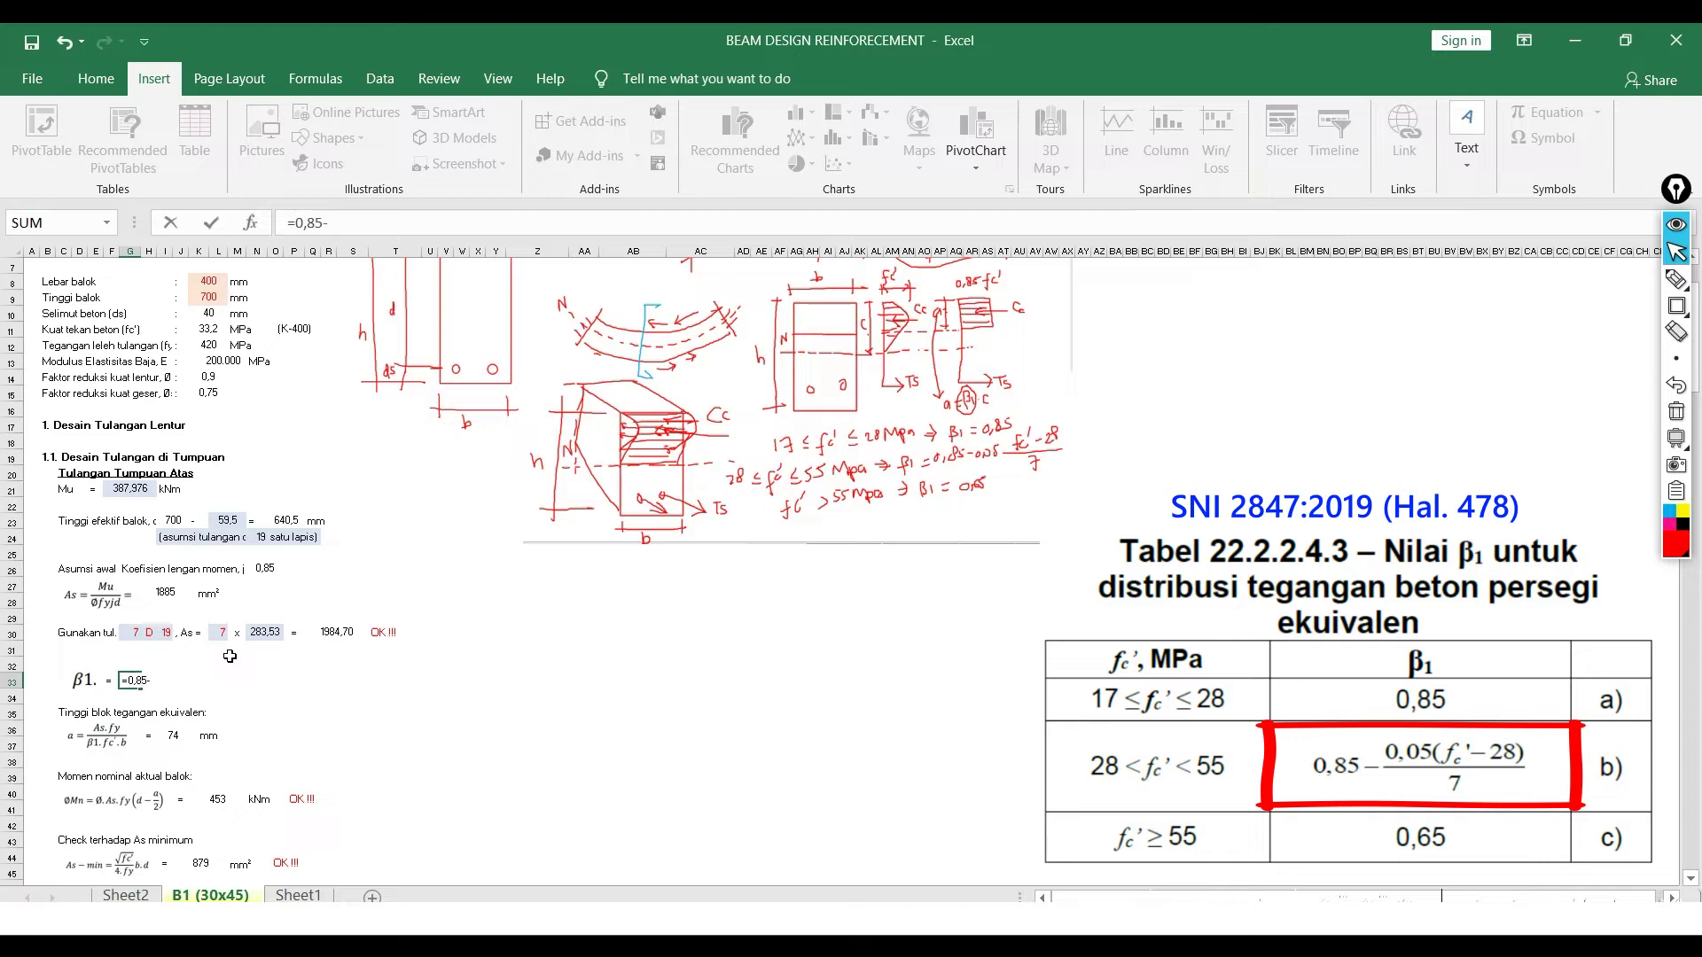
{"action": "type", "text": "(0,05*(("}
{"action": "left_click", "coordinate": [203, 333]}
{"action": "type", "text": "-28)/7)"}
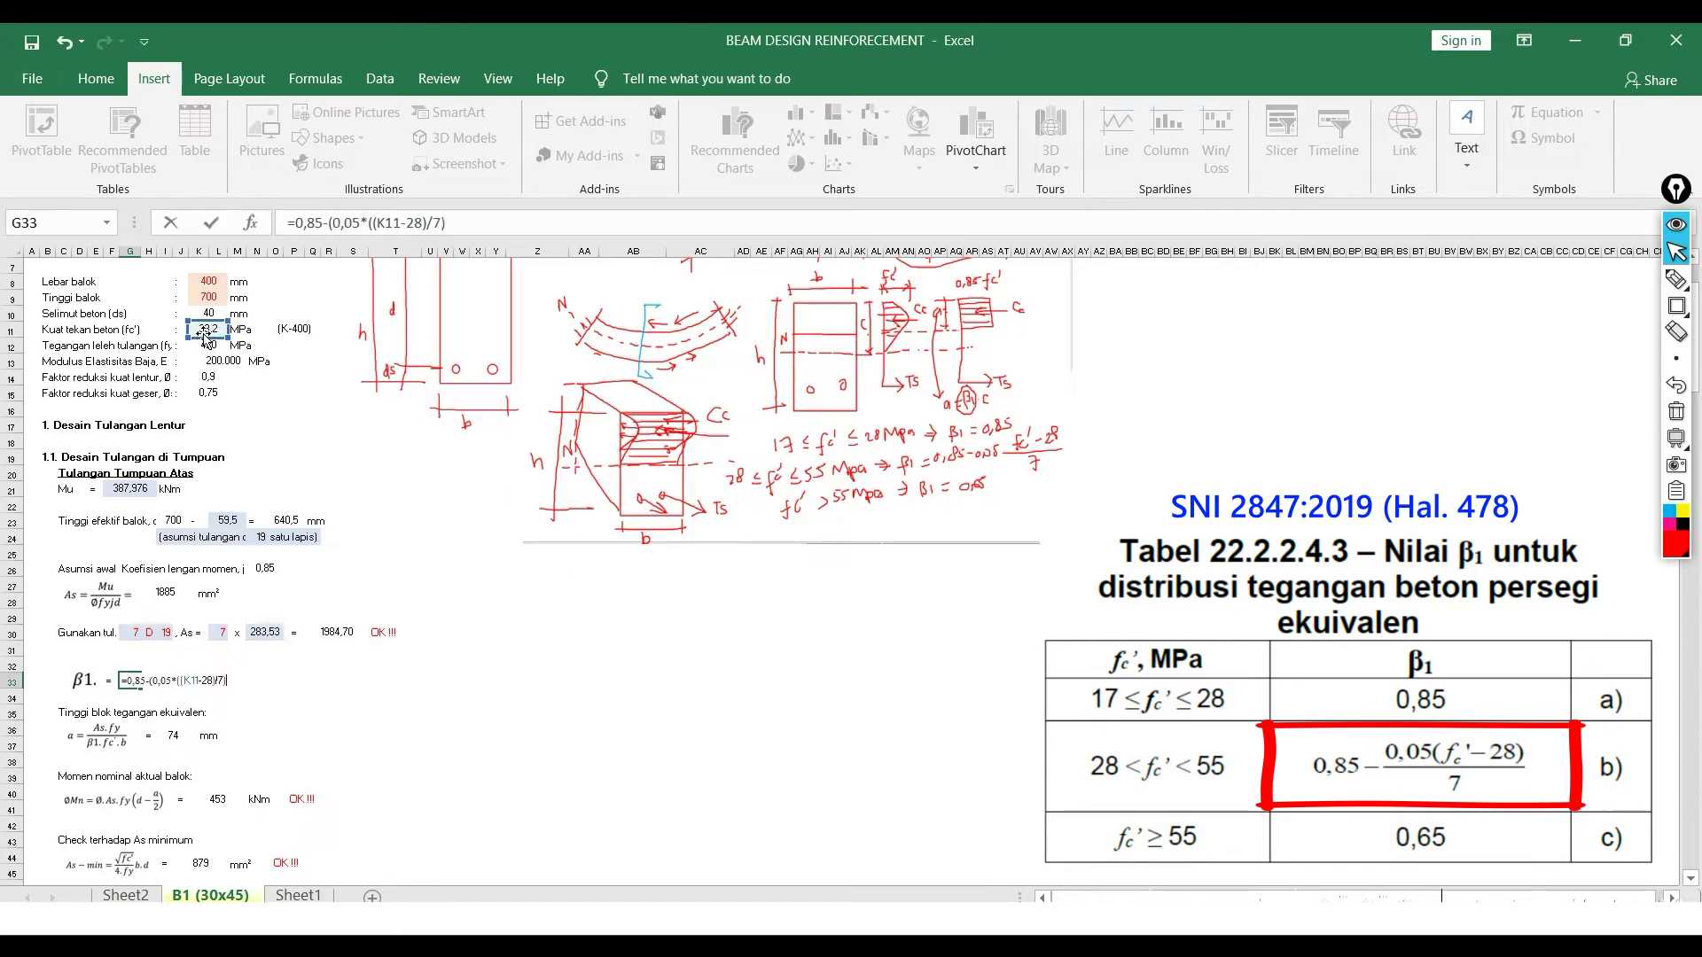
{"action": "type", "text": ")"}
{"action": "key", "text": "ctrl+Return"}
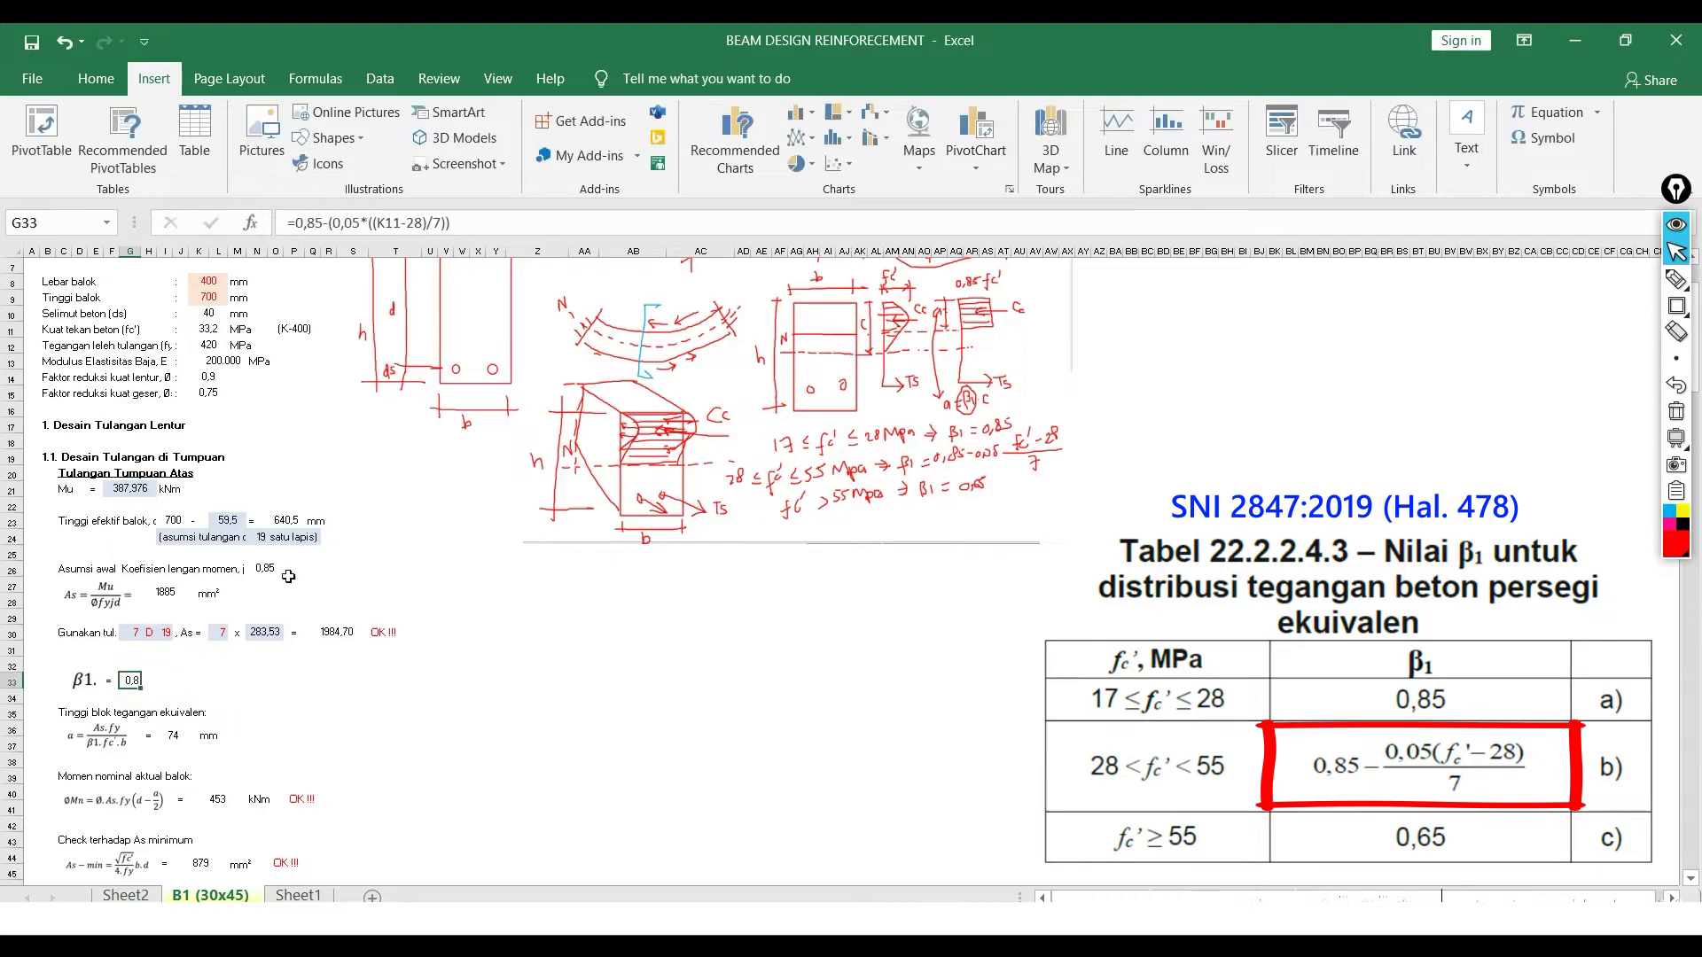
{"action": "left_click", "coordinate": [95, 78]}
{"action": "left_click", "coordinate": [237, 728]}
{"action": "scroll", "coordinate": [119, 744], "scroll_direction": "up", "scroll_amount": 1}
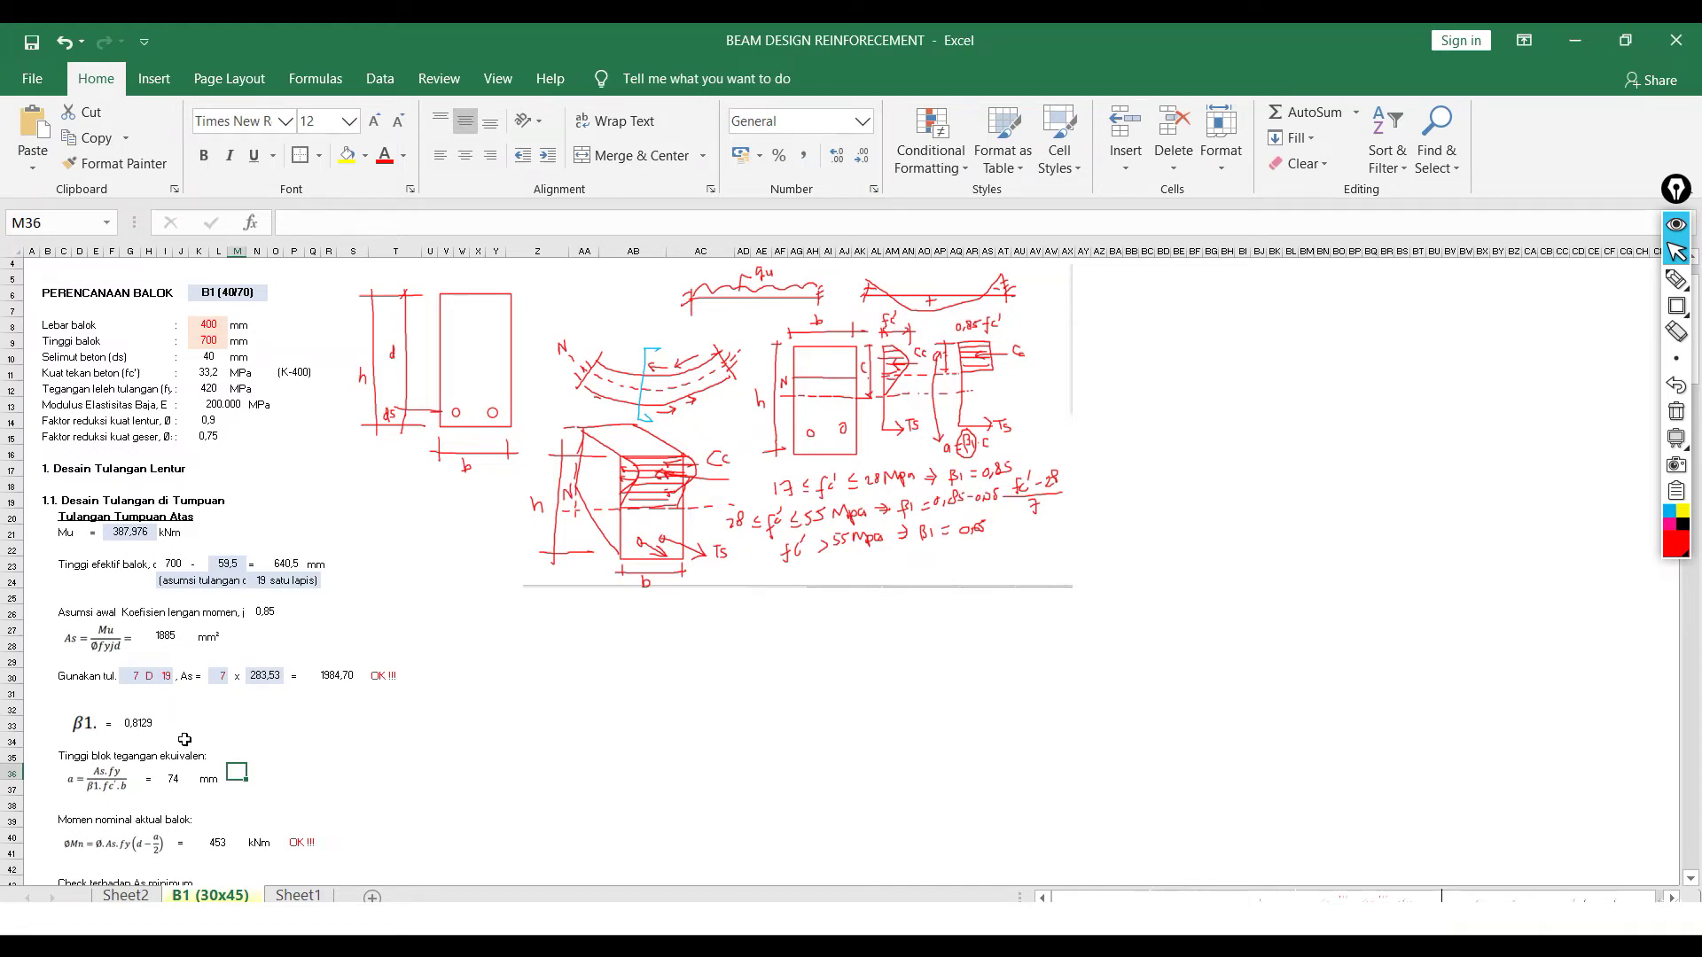
- Handwrite the force equilibrium Cc = Ts in the blank area beside the pasted theory picture
{"action": "left_click", "coordinate": [1676, 279]}
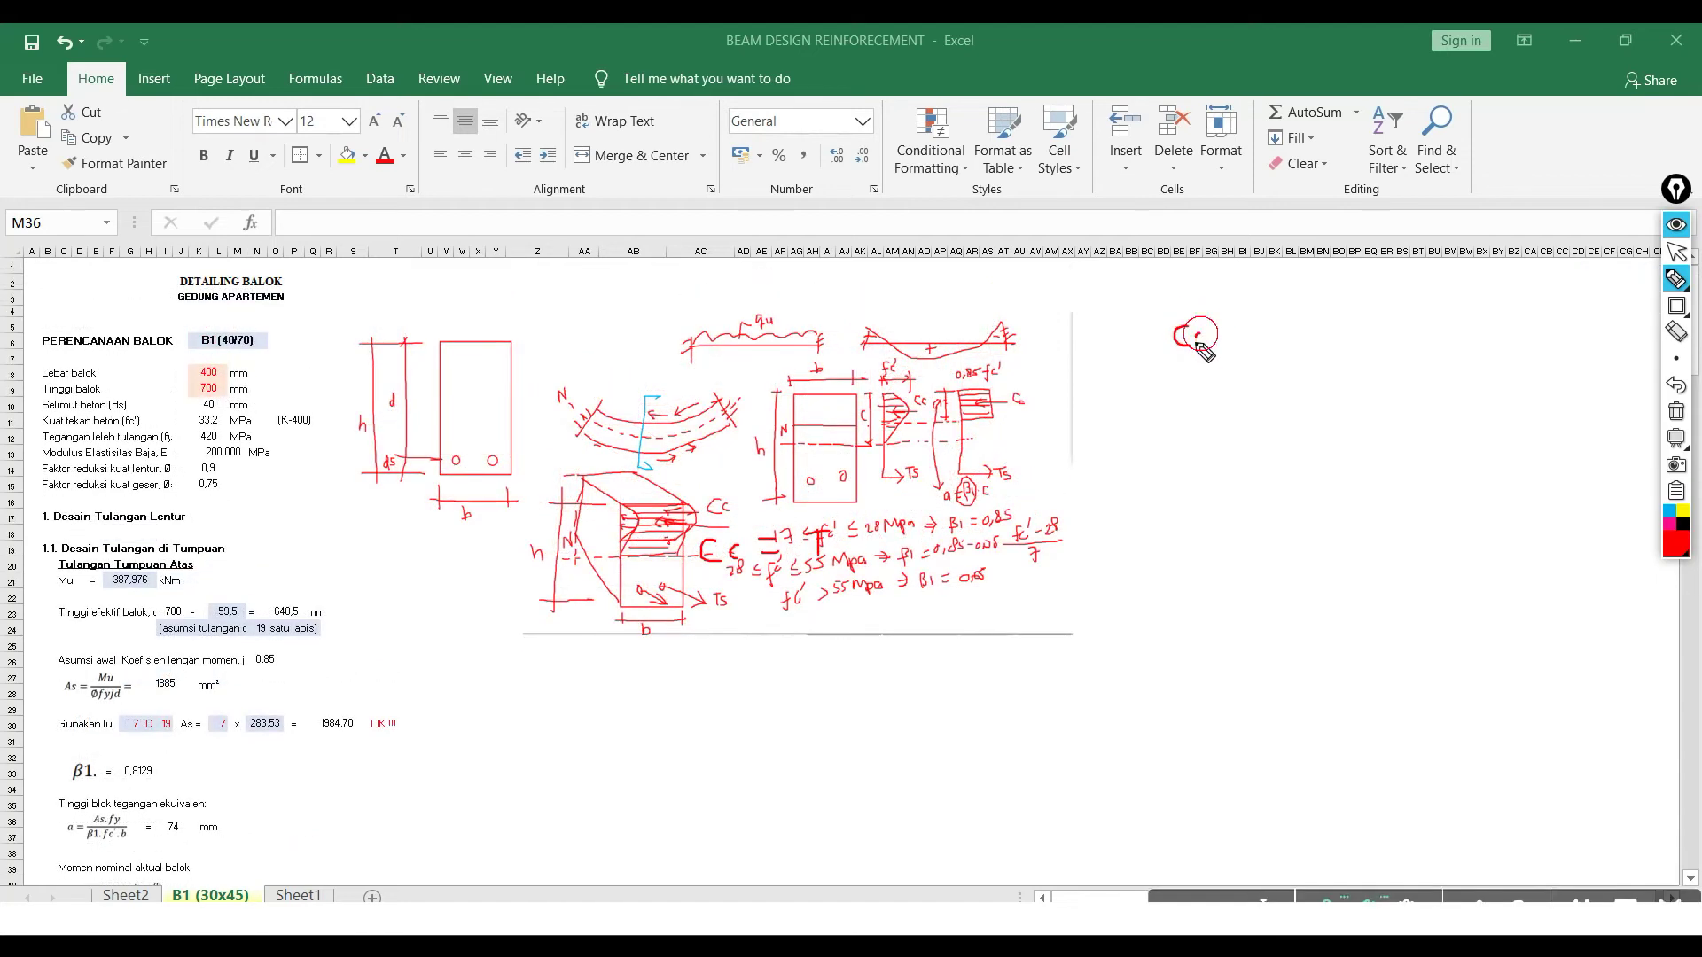
{"action": "left_click_drag", "start_coordinate": [1207, 338], "coordinate": [1247, 324]}
{"action": "left_click_drag", "start_coordinate": [1232, 337], "coordinate": [1294, 314]}
{"action": "left_click_drag", "start_coordinate": [1280, 317], "coordinate": [1287, 342]}
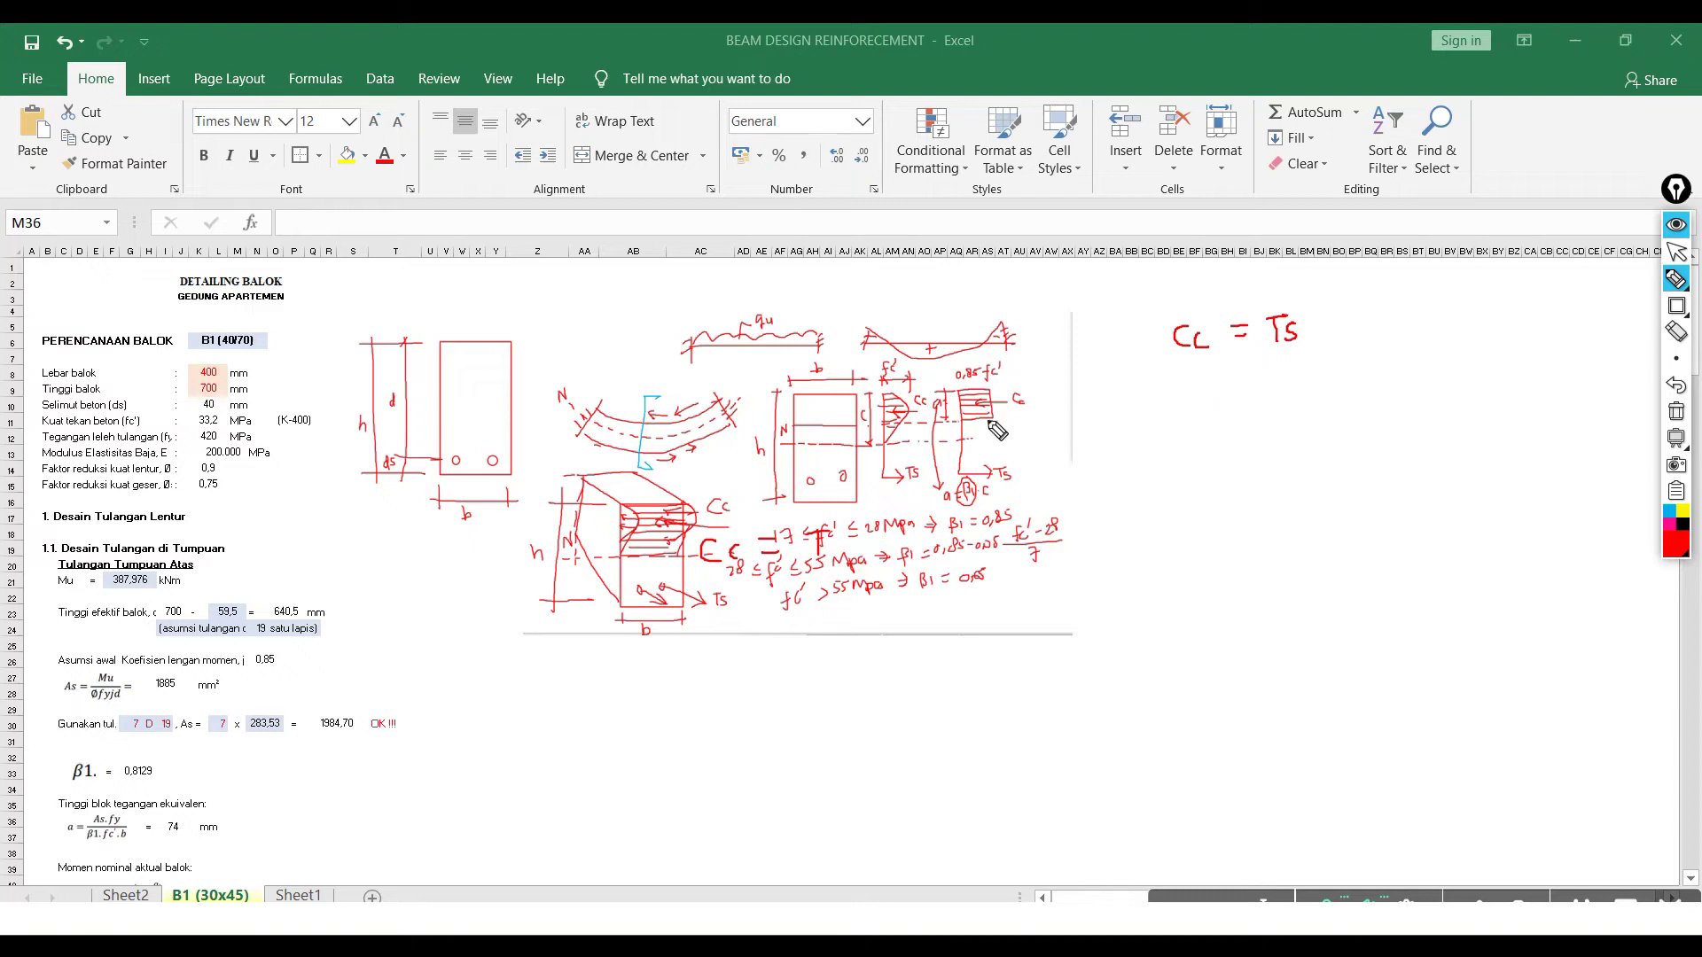
- Write the stress relation σ = P/A and its rearranged form P = σ·A below the theory picture
{"action": "left_click_drag", "start_coordinate": [1205, 342], "coordinate": [1216, 353]}
{"action": "mouse_move", "coordinate": [552, 684]}
{"action": "left_mouse_down"}
{"action": "mouse_move", "coordinate": [600, 683]}
{"action": "mouse_move", "coordinate": [610, 718]}
{"action": "mouse_move", "coordinate": [544, 773]}
{"action": "mouse_move", "coordinate": [618, 750]}
{"action": "mouse_move", "coordinate": [654, 769]}
{"action": "left_mouse_up"}
{"action": "left_click", "coordinate": [623, 759]}
{"action": "left_click_drag", "start_coordinate": [637, 760], "coordinate": [652, 759]}
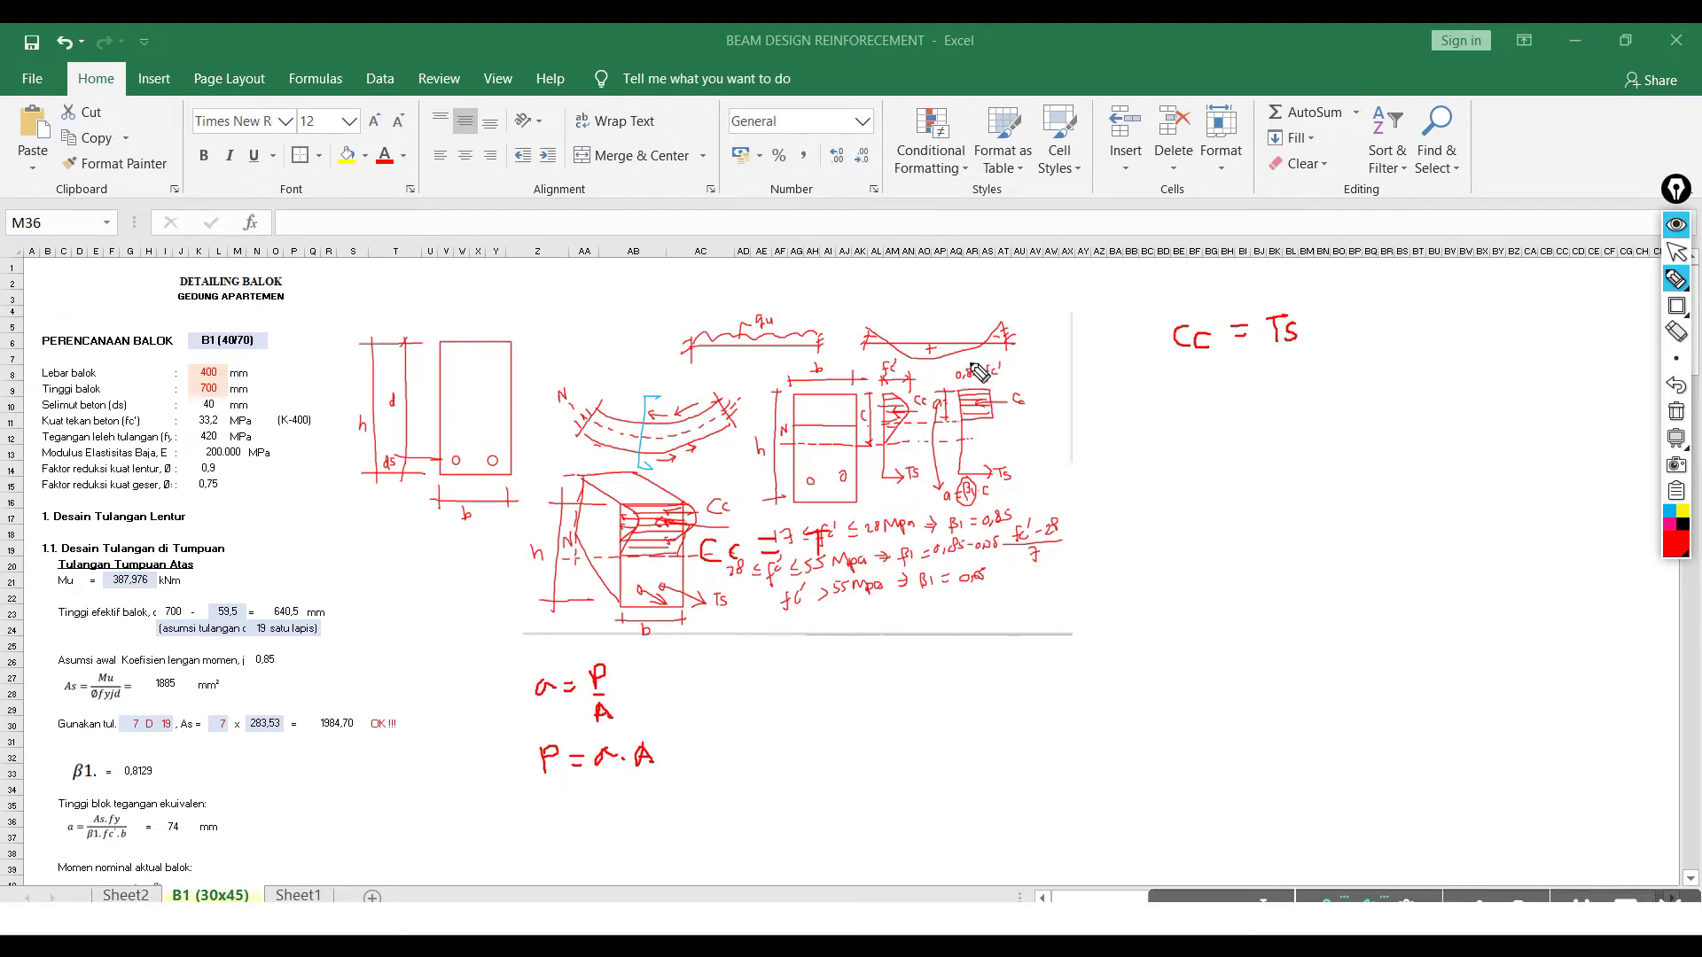
- Expand the compression side beneath Cc = Ts as 0,85·fc'·b·a followed by an equals sign
{"action": "mouse_move", "coordinate": [1167, 392]}
{"action": "left_mouse_down"}
{"action": "mouse_move", "coordinate": [1168, 372]}
{"action": "mouse_move", "coordinate": [1206, 381]}
{"action": "left_mouse_up"}
{"action": "mouse_move", "coordinate": [1220, 367]}
{"action": "left_mouse_down"}
{"action": "mouse_move", "coordinate": [1208, 386]}
{"action": "mouse_move", "coordinate": [1267, 390]}
{"action": "left_mouse_up"}
{"action": "left_click", "coordinate": [1230, 379]}
{"action": "left_click_drag", "start_coordinate": [1274, 349], "coordinate": [1272, 362]}
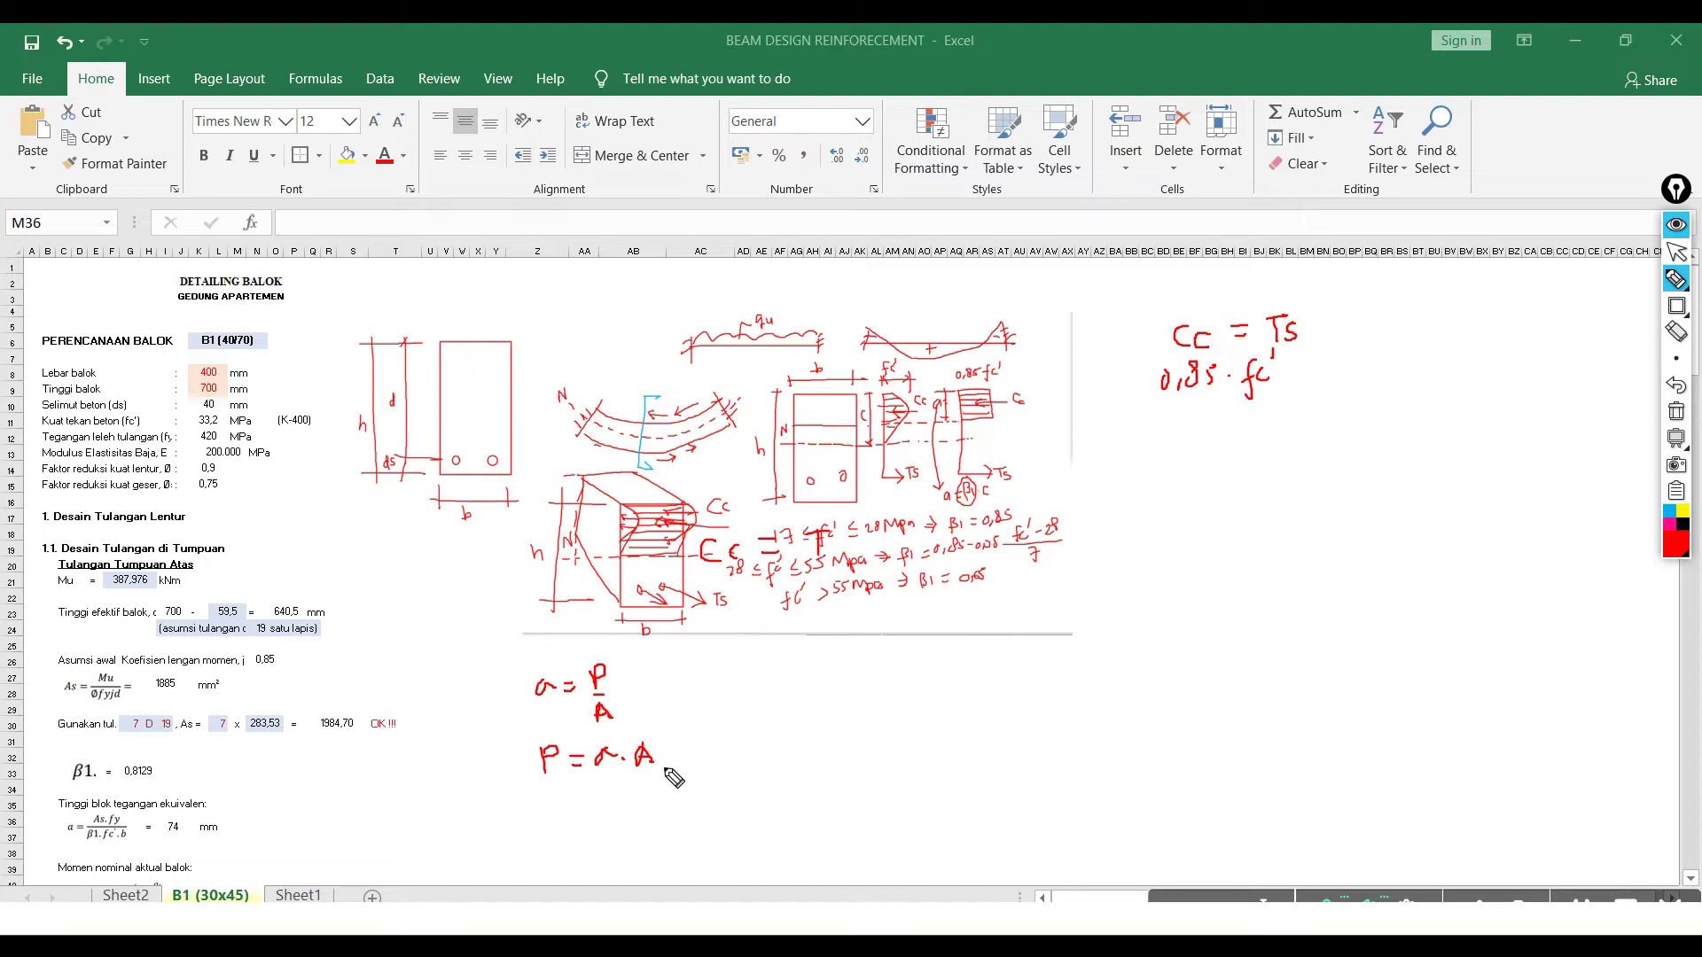
{"action": "left_click", "coordinate": [1291, 374]}
{"action": "left_click_drag", "start_coordinate": [1305, 360], "coordinate": [1327, 376]}
{"action": "mouse_move", "coordinate": [1357, 359]}
{"action": "left_mouse_down"}
{"action": "mouse_move", "coordinate": [1351, 373]}
{"action": "mouse_move", "coordinate": [1422, 359]}
{"action": "left_mouse_up"}
- Write fy·As beneath σ·A and complete the equilibrium equation with fy·As as its tension side
{"action": "mouse_move", "coordinate": [592, 781]}
{"action": "left_mouse_down"}
{"action": "mouse_move", "coordinate": [620, 780]}
{"action": "mouse_move", "coordinate": [592, 824]}
{"action": "mouse_move", "coordinate": [620, 820]}
{"action": "left_mouse_up"}
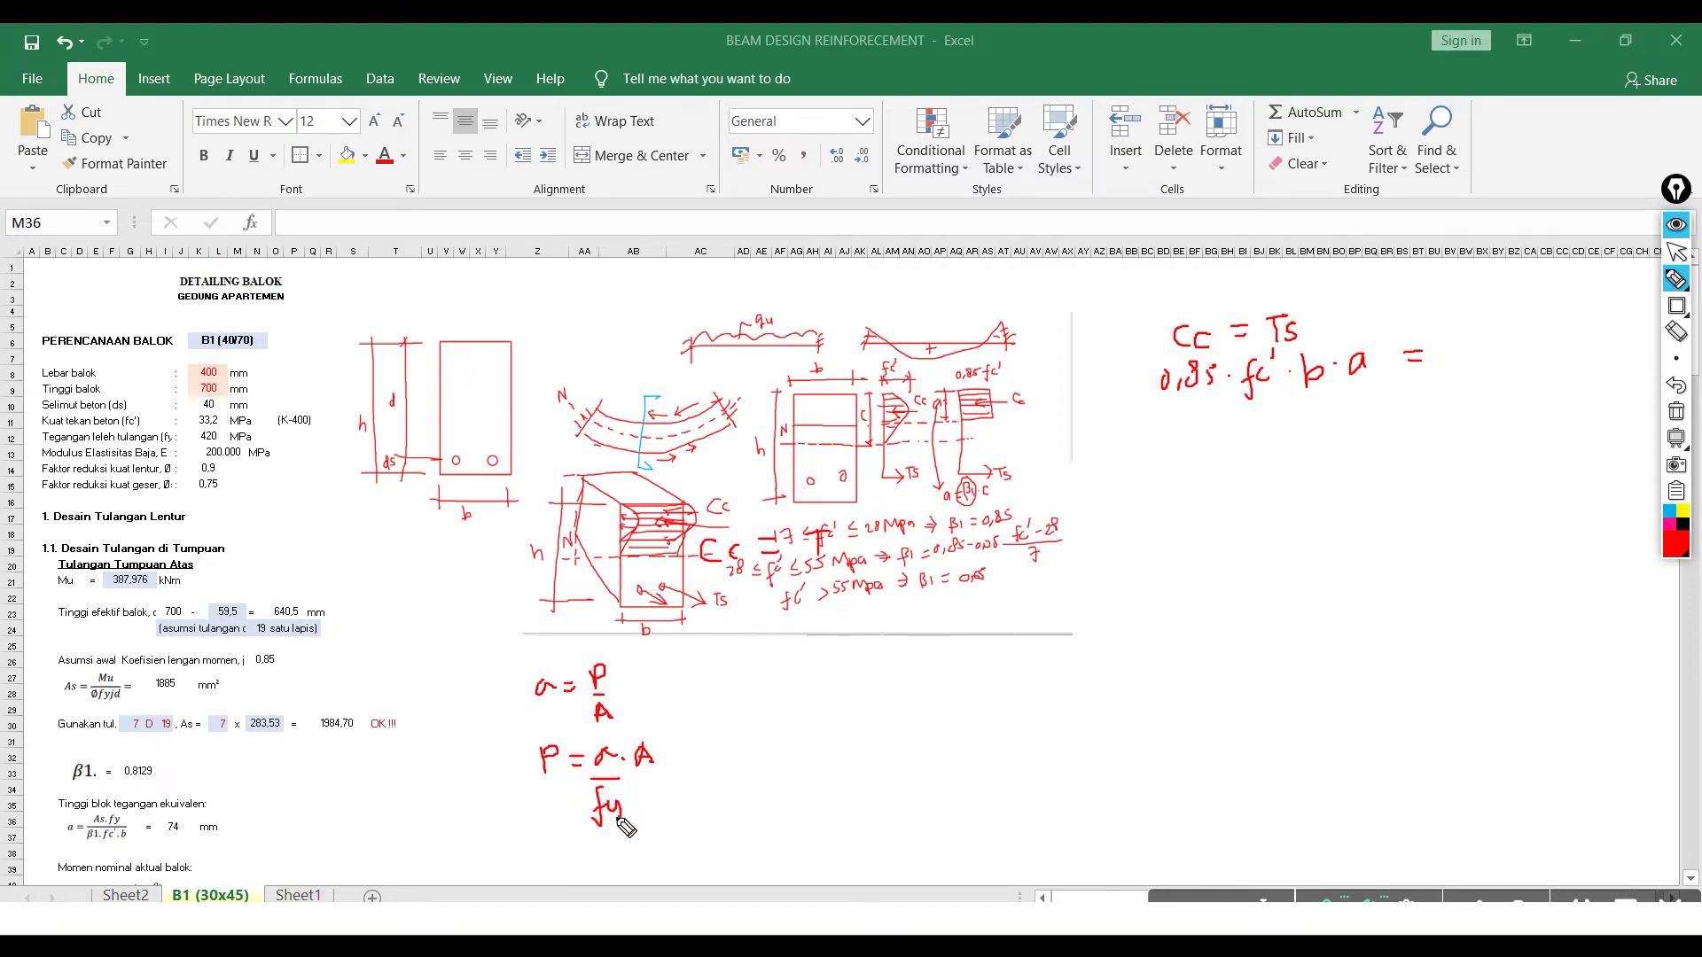
{"action": "left_click", "coordinate": [632, 783]}
{"action": "mouse_move", "coordinate": [641, 810]}
{"action": "left_mouse_down"}
{"action": "mouse_move", "coordinate": [649, 786]}
{"action": "mouse_move", "coordinate": [665, 810]}
{"action": "left_mouse_up"}
{"action": "mouse_move", "coordinate": [1462, 342]}
{"action": "left_mouse_down"}
{"action": "mouse_move", "coordinate": [1448, 379]}
{"action": "mouse_move", "coordinate": [1461, 354]}
{"action": "mouse_move", "coordinate": [1479, 364]}
{"action": "left_mouse_up"}
{"action": "mouse_move", "coordinate": [1483, 344]}
{"action": "left_mouse_down"}
{"action": "mouse_move", "coordinate": [1474, 382]}
{"action": "mouse_move", "coordinate": [1530, 353]}
{"action": "left_mouse_up"}
{"action": "left_click", "coordinate": [1491, 352]}
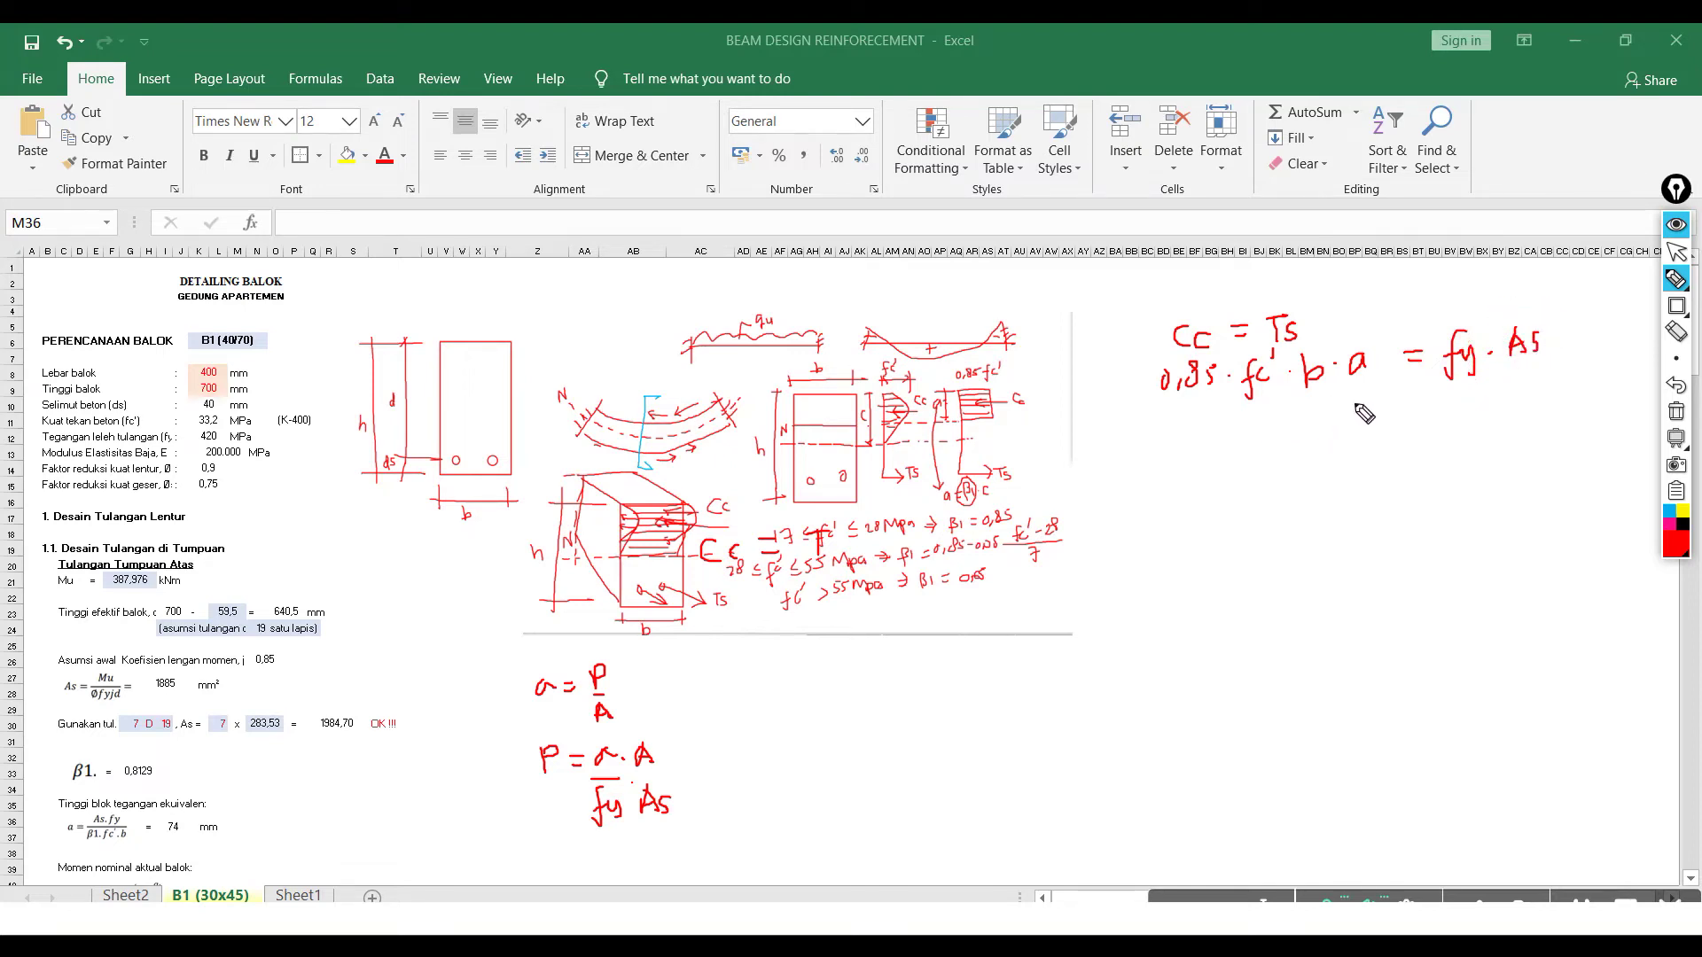
- Write the solved stress block depth a = As·fy / (0,85·fc'·b) below the equilibrium equation
{"action": "mouse_move", "coordinate": [1273, 423]}
{"action": "left_mouse_down"}
{"action": "mouse_move", "coordinate": [1276, 447]}
{"action": "mouse_move", "coordinate": [1304, 426]}
{"action": "left_mouse_up"}
{"action": "mouse_move", "coordinate": [1288, 442]}
{"action": "left_mouse_down"}
{"action": "mouse_move", "coordinate": [1362, 418]}
{"action": "mouse_move", "coordinate": [1415, 431]}
{"action": "mouse_move", "coordinate": [1427, 409]}
{"action": "left_mouse_up"}
{"action": "left_click", "coordinate": [1390, 413]}
{"action": "left_click_drag", "start_coordinate": [1433, 397], "coordinate": [1439, 427]}
{"action": "left_click_drag", "start_coordinate": [1294, 451], "coordinate": [1496, 435]}
{"action": "mouse_move", "coordinate": [1356, 461]}
{"action": "left_mouse_down"}
{"action": "mouse_move", "coordinate": [1368, 481]}
{"action": "mouse_move", "coordinate": [1414, 453]}
{"action": "mouse_move", "coordinate": [1432, 477]}
{"action": "mouse_move", "coordinate": [1438, 462]}
{"action": "left_mouse_up"}
{"action": "left_click", "coordinate": [1420, 467]}
{"action": "mouse_move", "coordinate": [1450, 462]}
{"action": "left_mouse_down"}
{"action": "mouse_move", "coordinate": [1445, 476]}
{"action": "mouse_move", "coordinate": [1493, 461]}
{"action": "mouse_move", "coordinate": [1479, 472]}
{"action": "left_mouse_up"}
{"action": "left_click", "coordinate": [1468, 467]}
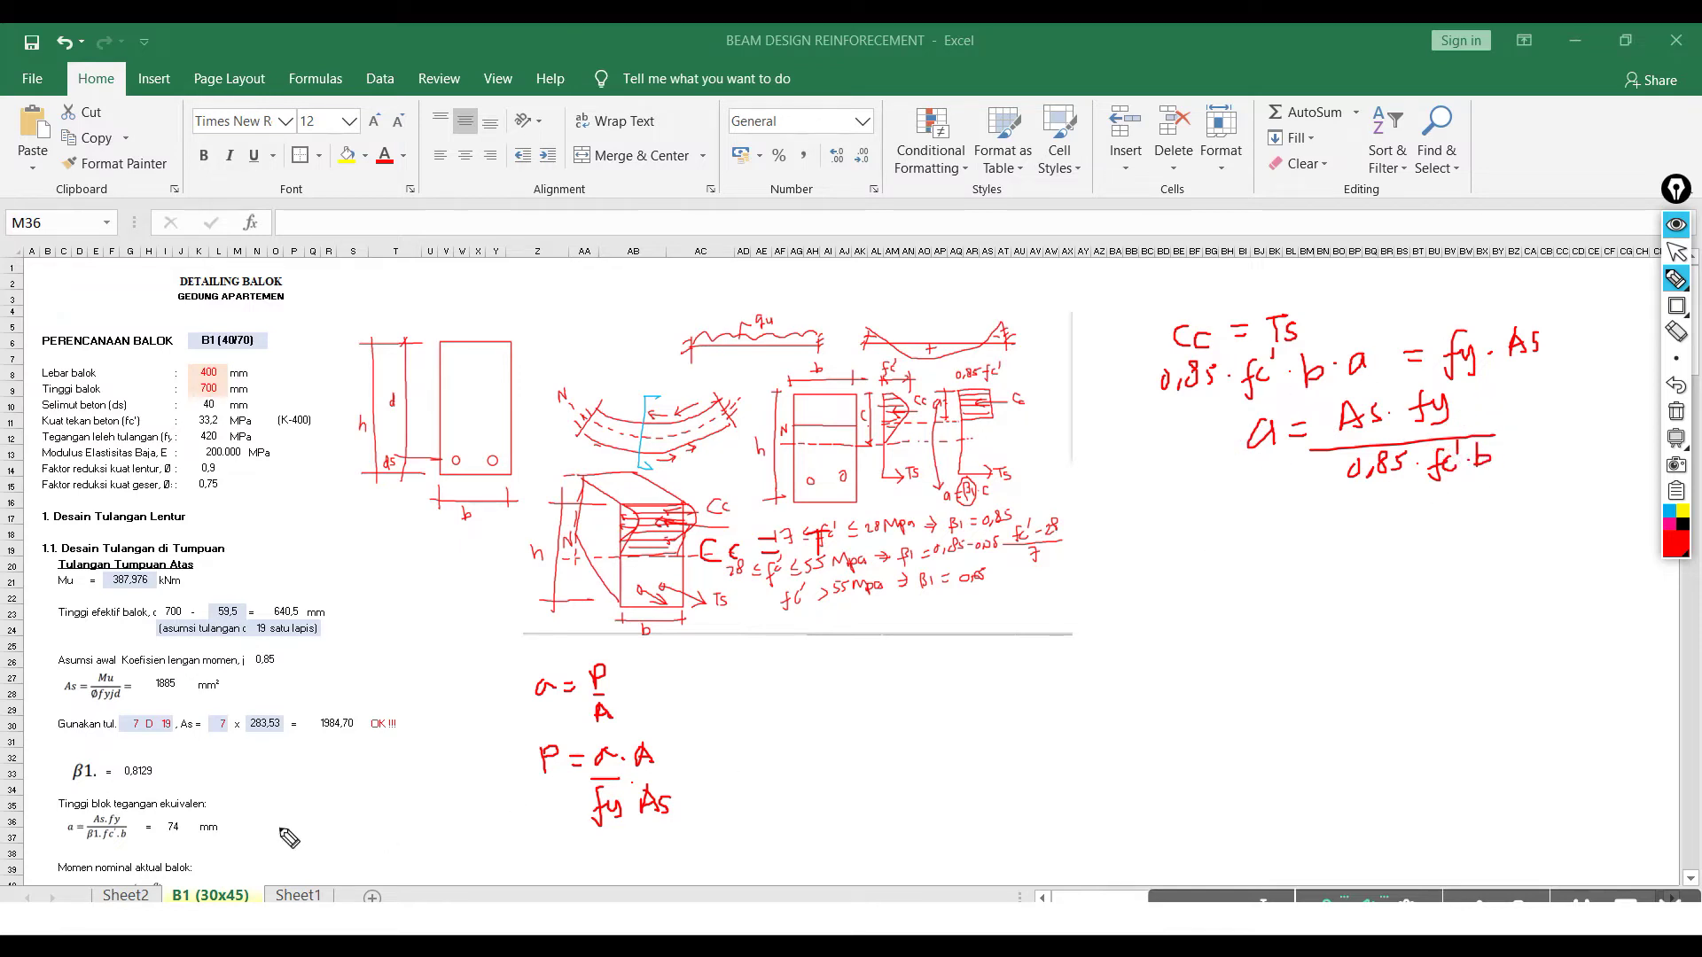
- Mark the sheet's stress block formula and arrange the captured derivation pictures beside the theory sketches
{"action": "mouse_move", "coordinate": [65, 816]}
{"action": "left_mouse_down"}
{"action": "mouse_move", "coordinate": [127, 815]}
{"action": "mouse_move", "coordinate": [115, 848]}
{"action": "mouse_move", "coordinate": [61, 849]}
{"action": "left_mouse_up"}
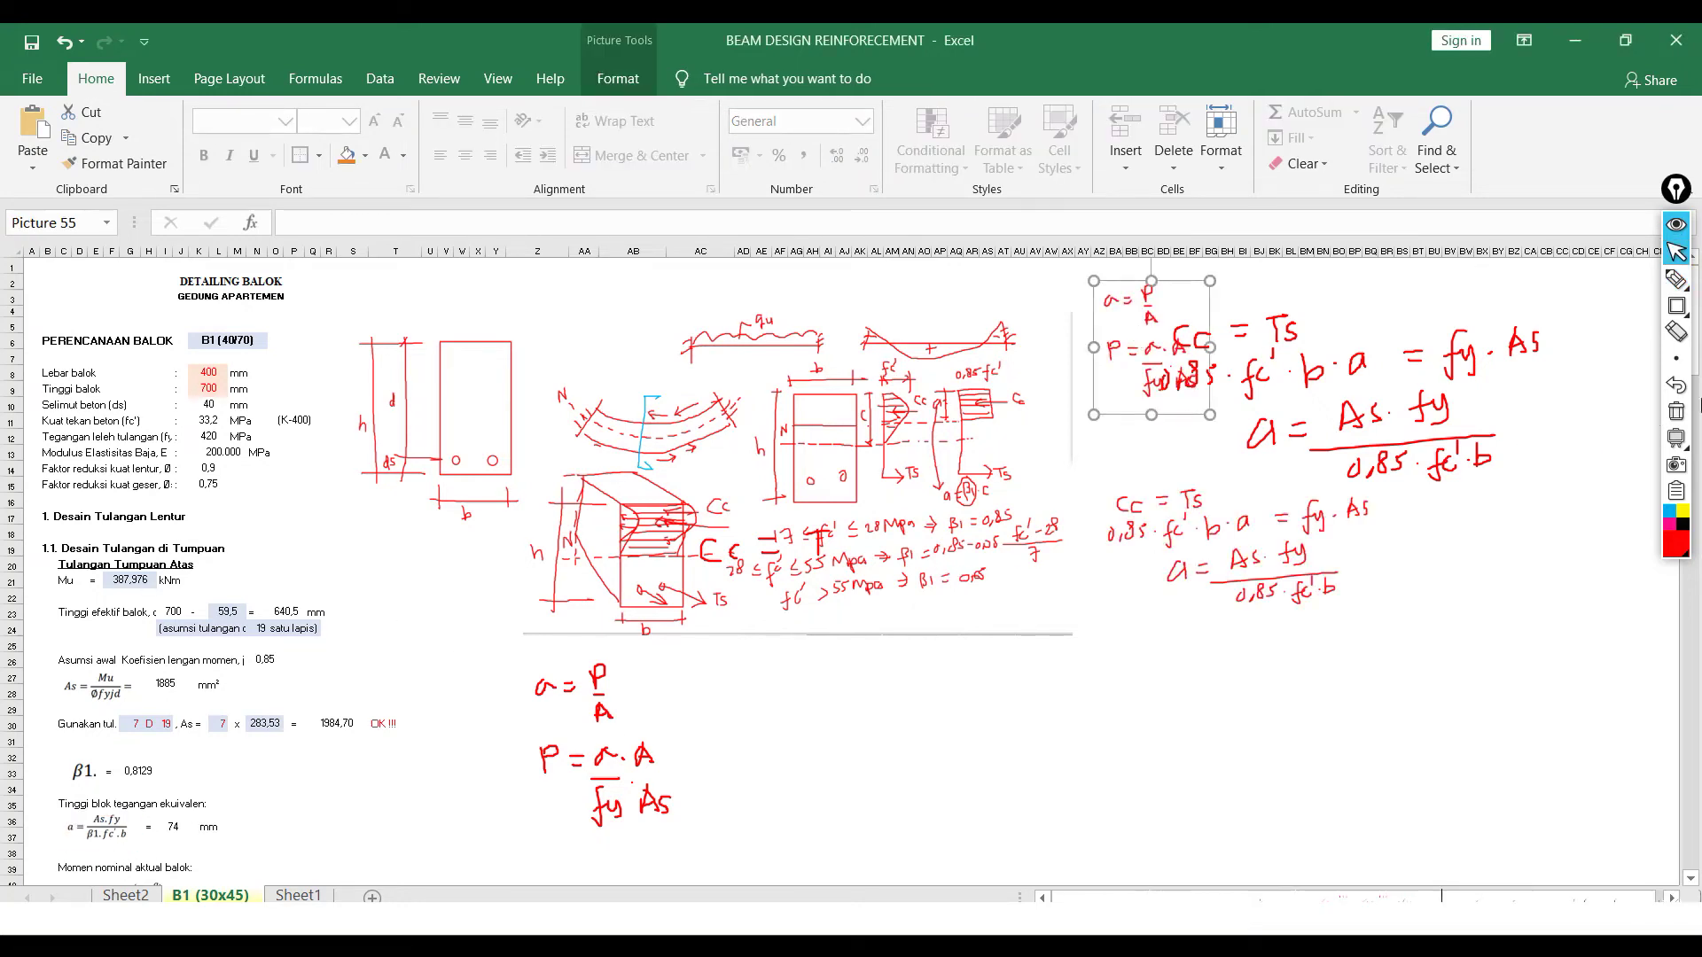
{"action": "left_click_drag", "start_coordinate": [1232, 554], "coordinate": [1232, 516]}
{"action": "left_click", "coordinate": [1273, 678]}
- Write ΣH = 0 and the nominal moment Mn = Ts·z in the blank area beside the flexural calculations
{"action": "scroll", "coordinate": [1189, 674], "scroll_direction": "down", "scroll_amount": 1}
{"action": "scroll", "coordinate": [1188, 673], "scroll_direction": "down", "scroll_amount": 3}
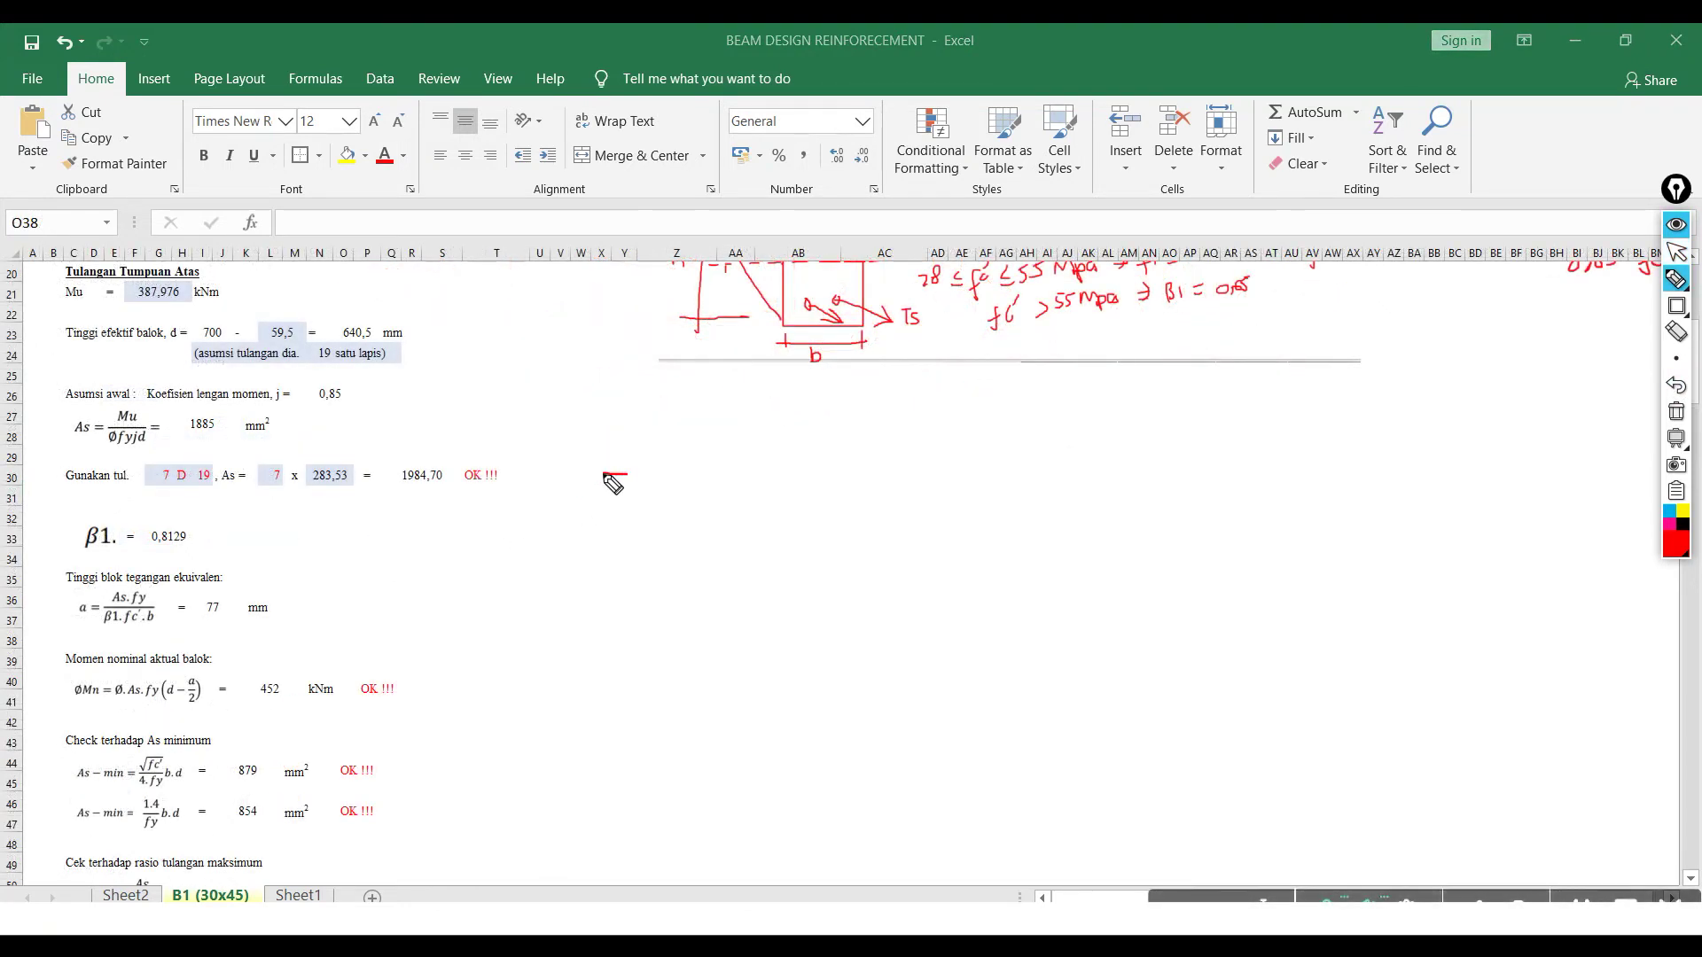
{"action": "mouse_move", "coordinate": [606, 476]}
{"action": "left_mouse_down"}
{"action": "mouse_move", "coordinate": [618, 499]}
{"action": "mouse_move", "coordinate": [678, 479]}
{"action": "left_mouse_up"}
{"action": "left_click_drag", "start_coordinate": [663, 488], "coordinate": [699, 493]}
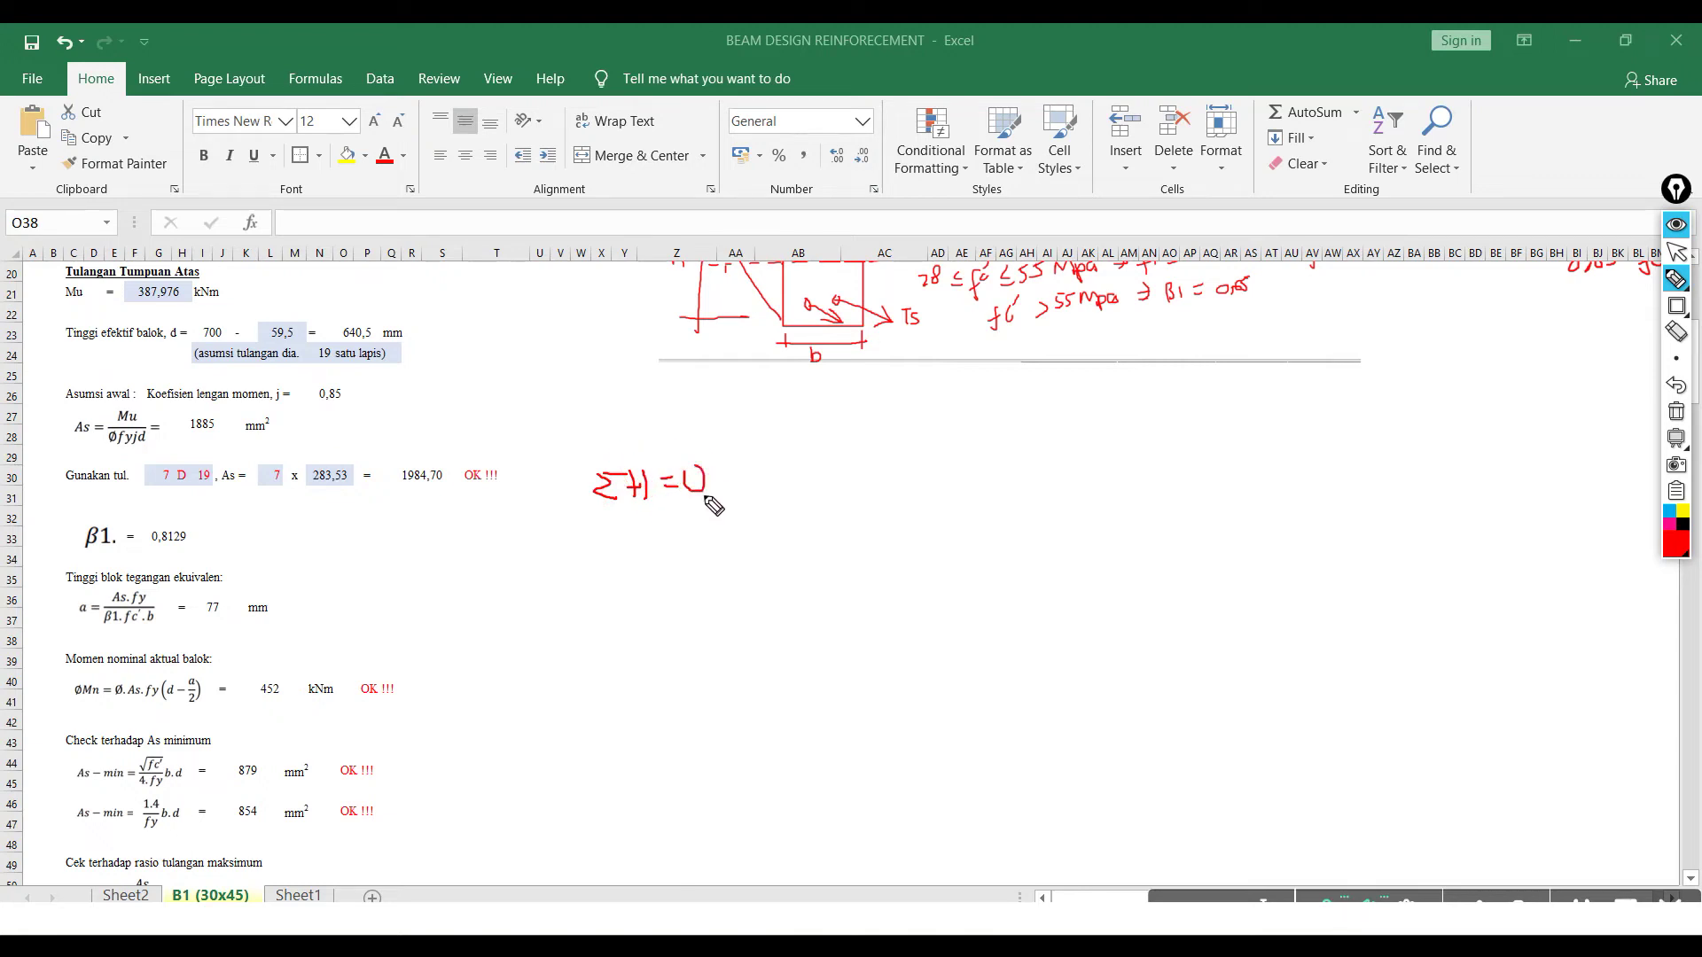
{"action": "mouse_move", "coordinate": [626, 556]}
{"action": "left_mouse_down"}
{"action": "mouse_move", "coordinate": [690, 556]}
{"action": "mouse_move", "coordinate": [707, 532]}
{"action": "left_mouse_up"}
{"action": "mouse_move", "coordinate": [691, 543]}
{"action": "left_mouse_down"}
{"action": "mouse_move", "coordinate": [764, 516]}
{"action": "mouse_move", "coordinate": [745, 554]}
{"action": "mouse_move", "coordinate": [809, 549]}
{"action": "left_mouse_up"}
{"action": "left_click", "coordinate": [781, 545]}
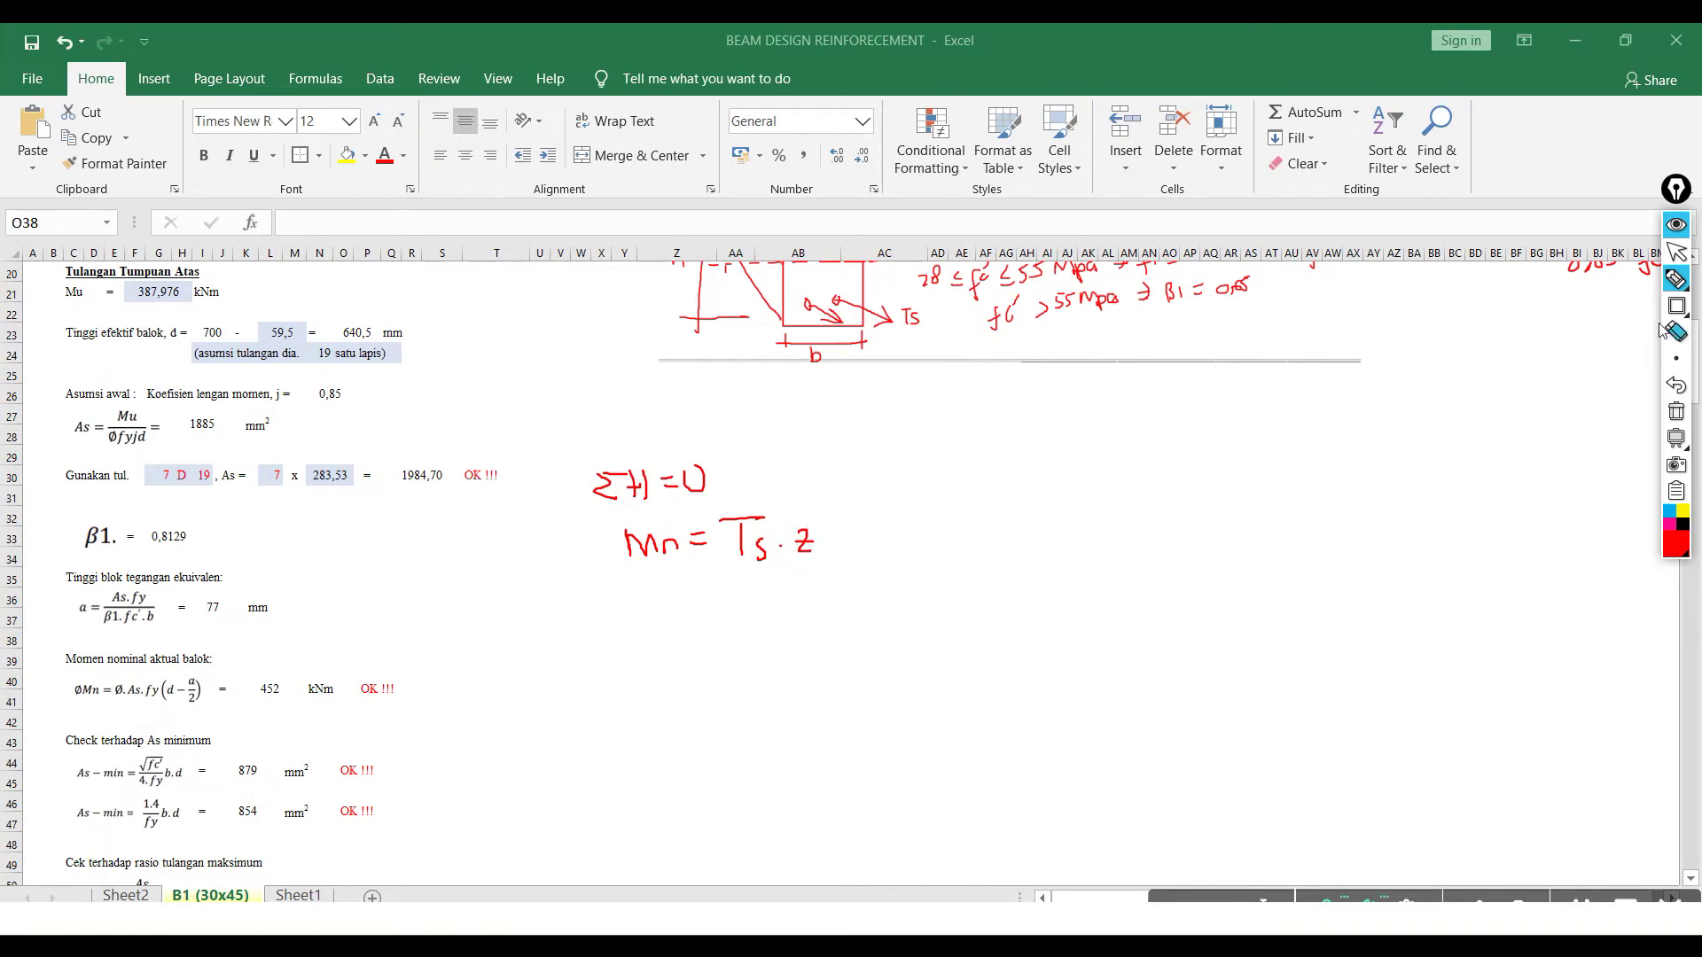
- Sketch a rectangular section with two bottom bars and an adjacent stress block with a tension arrow, labelled 0,85 fc'
{"action": "mouse_move", "coordinate": [958, 433]}
{"action": "left_mouse_down"}
{"action": "mouse_move", "coordinate": [960, 534]}
{"action": "mouse_move", "coordinate": [1021, 613]}
{"action": "mouse_move", "coordinate": [1084, 436]}
{"action": "mouse_move", "coordinate": [959, 431]}
{"action": "left_mouse_up"}
{"action": "left_click_drag", "start_coordinate": [994, 569], "coordinate": [996, 570]}
{"action": "left_click_drag", "start_coordinate": [1052, 569], "coordinate": [1054, 570]}
{"action": "mouse_move", "coordinate": [1118, 432]}
{"action": "left_mouse_down"}
{"action": "mouse_move", "coordinate": [1122, 580]}
{"action": "mouse_move", "coordinate": [1194, 428]}
{"action": "mouse_move", "coordinate": [1131, 496]}
{"action": "left_mouse_up"}
{"action": "mouse_move", "coordinate": [1123, 578]}
{"action": "left_mouse_down"}
{"action": "mouse_move", "coordinate": [1196, 562]}
{"action": "mouse_move", "coordinate": [1189, 583]}
{"action": "left_mouse_up"}
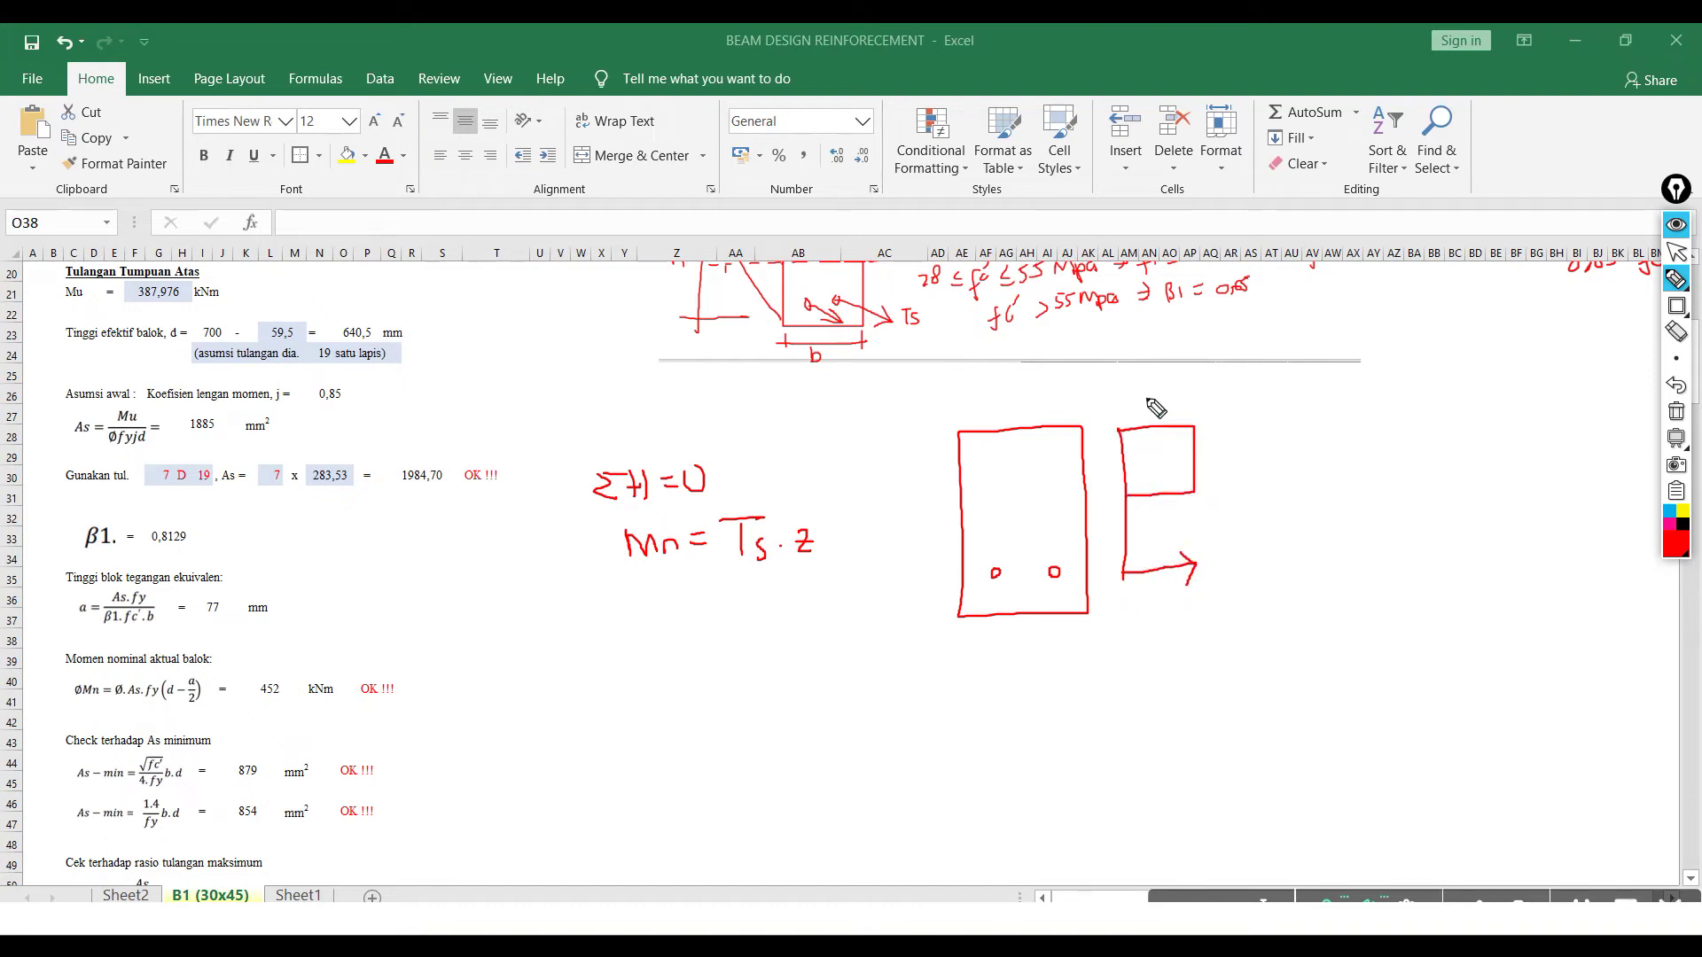
{"action": "left_click_drag", "start_coordinate": [1179, 390], "coordinate": [1174, 410]}
{"action": "left_click_drag", "start_coordinate": [1190, 396], "coordinate": [1189, 406]}
- Draw dashed lines across the new section for the block depth and neutral axis N, and dimension the block depth a
{"action": "left_click_drag", "start_coordinate": [1077, 498], "coordinate": [1059, 499]}
{"action": "left_click_drag", "start_coordinate": [1045, 499], "coordinate": [997, 501]}
{"action": "left_click_drag", "start_coordinate": [988, 501], "coordinate": [964, 502]}
{"action": "left_click_drag", "start_coordinate": [952, 502], "coordinate": [984, 526]}
{"action": "left_click_drag", "start_coordinate": [998, 525], "coordinate": [1019, 524]}
{"action": "left_click_drag", "start_coordinate": [1059, 523], "coordinate": [1077, 523]}
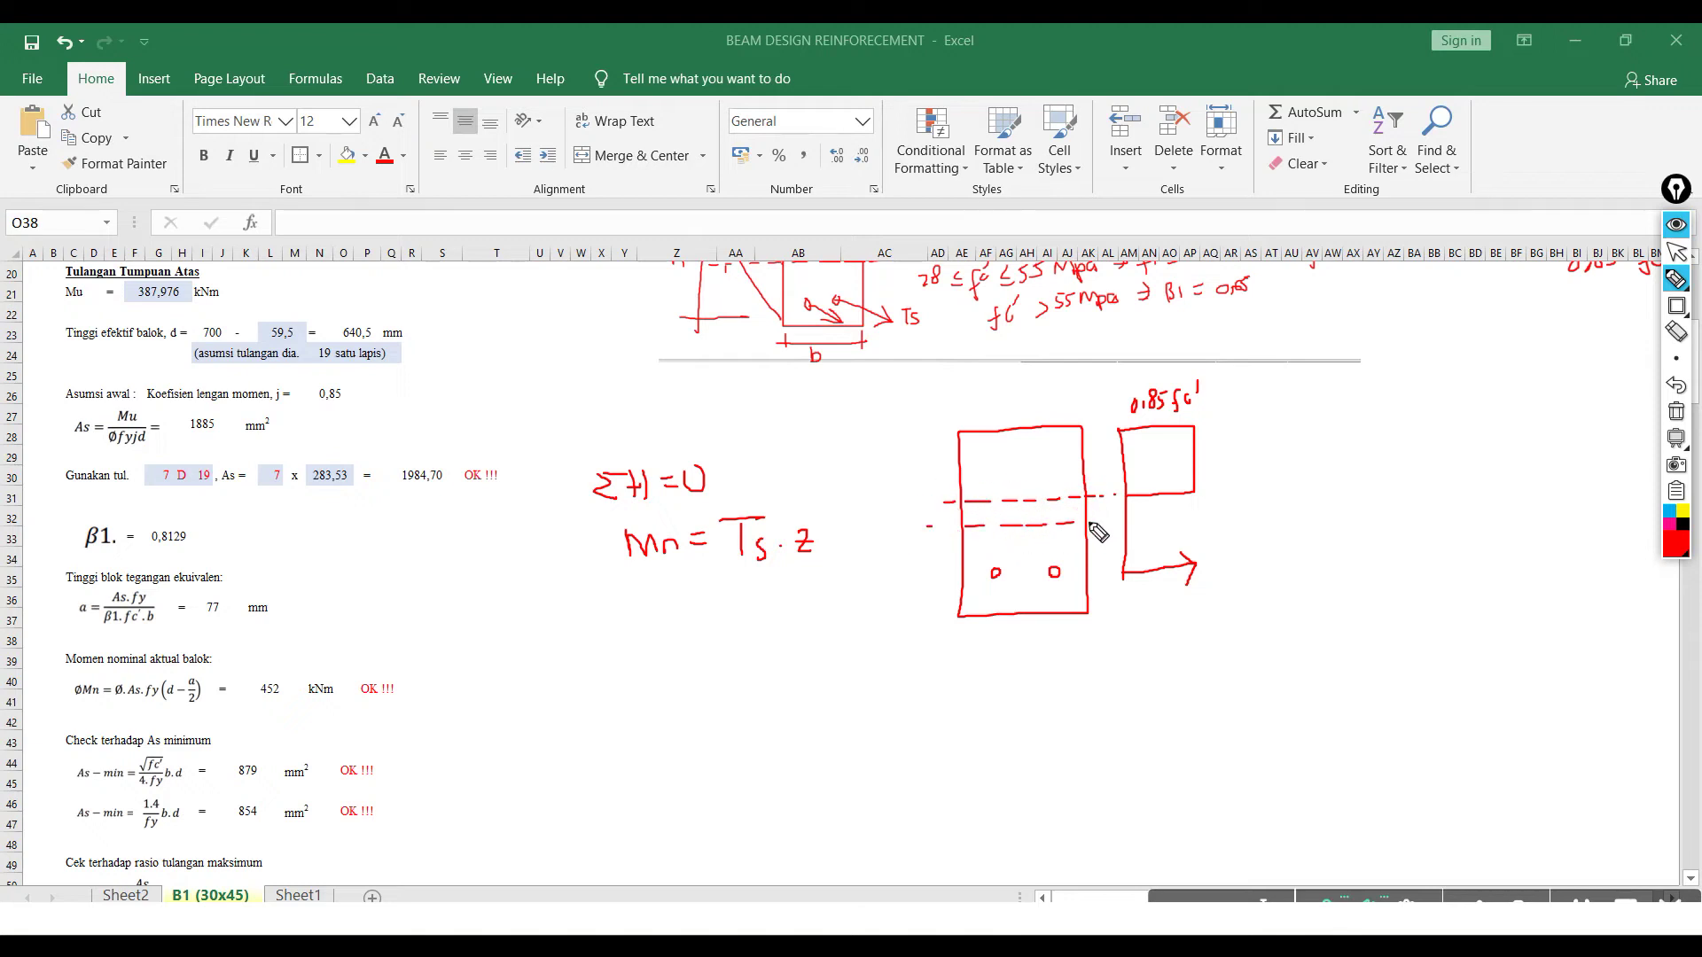
{"action": "left_click_drag", "start_coordinate": [897, 533], "coordinate": [902, 517]}
{"action": "left_click_drag", "start_coordinate": [918, 432], "coordinate": [944, 432]}
{"action": "left_click_drag", "start_coordinate": [937, 432], "coordinate": [936, 501]}
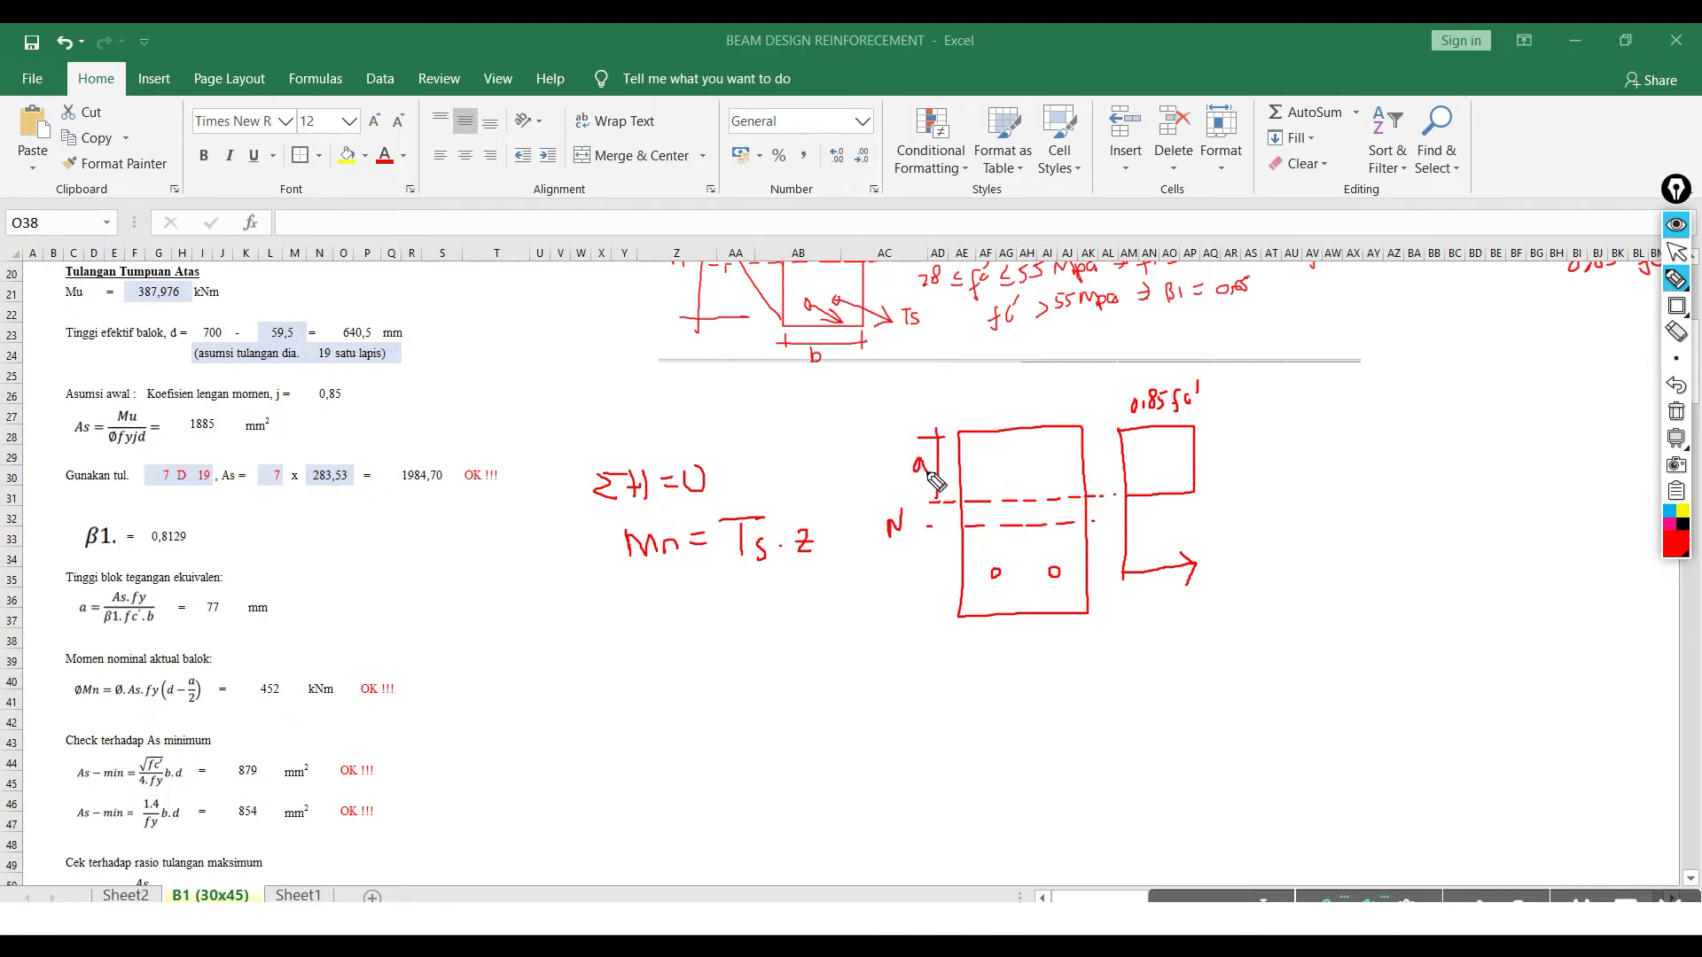
- Dimension the neutral axis depth and label it c, outside the block depth a on the section sketch
{"action": "left_click_drag", "start_coordinate": [851, 437], "coordinate": [877, 437]}
{"action": "left_click_drag", "start_coordinate": [871, 437], "coordinate": [871, 529]}
{"action": "left_click_drag", "start_coordinate": [851, 526], "coordinate": [875, 525]}
{"action": "left_click_drag", "start_coordinate": [864, 462], "coordinate": [862, 478]}
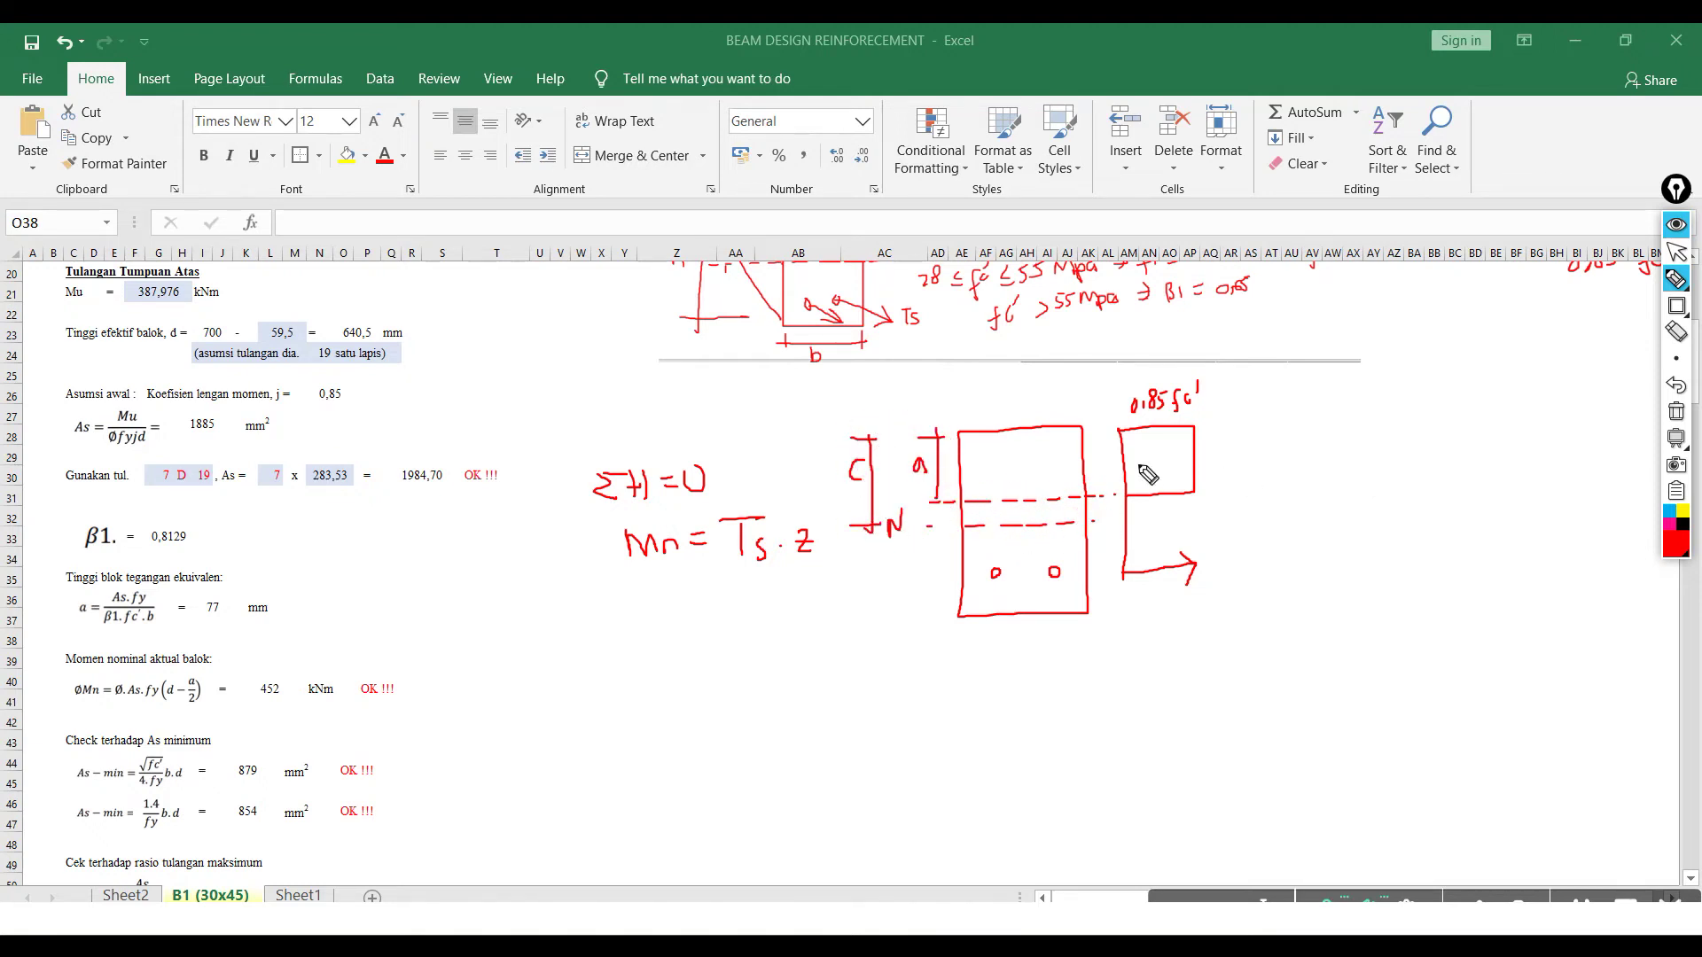
- Draw the compression force Cc on the stress block with its a/2 distance, and label the tension force Ts = As·fy
{"action": "left_click_drag", "start_coordinate": [1161, 450], "coordinate": [1162, 467]}
{"action": "mouse_move", "coordinate": [1151, 455]}
{"action": "left_mouse_down"}
{"action": "mouse_move", "coordinate": [1303, 454]}
{"action": "mouse_move", "coordinate": [1292, 440]}
{"action": "mouse_move", "coordinate": [1306, 441]}
{"action": "mouse_move", "coordinate": [1220, 501]}
{"action": "mouse_move", "coordinate": [1275, 462]}
{"action": "mouse_move", "coordinate": [1287, 482]}
{"action": "left_mouse_up"}
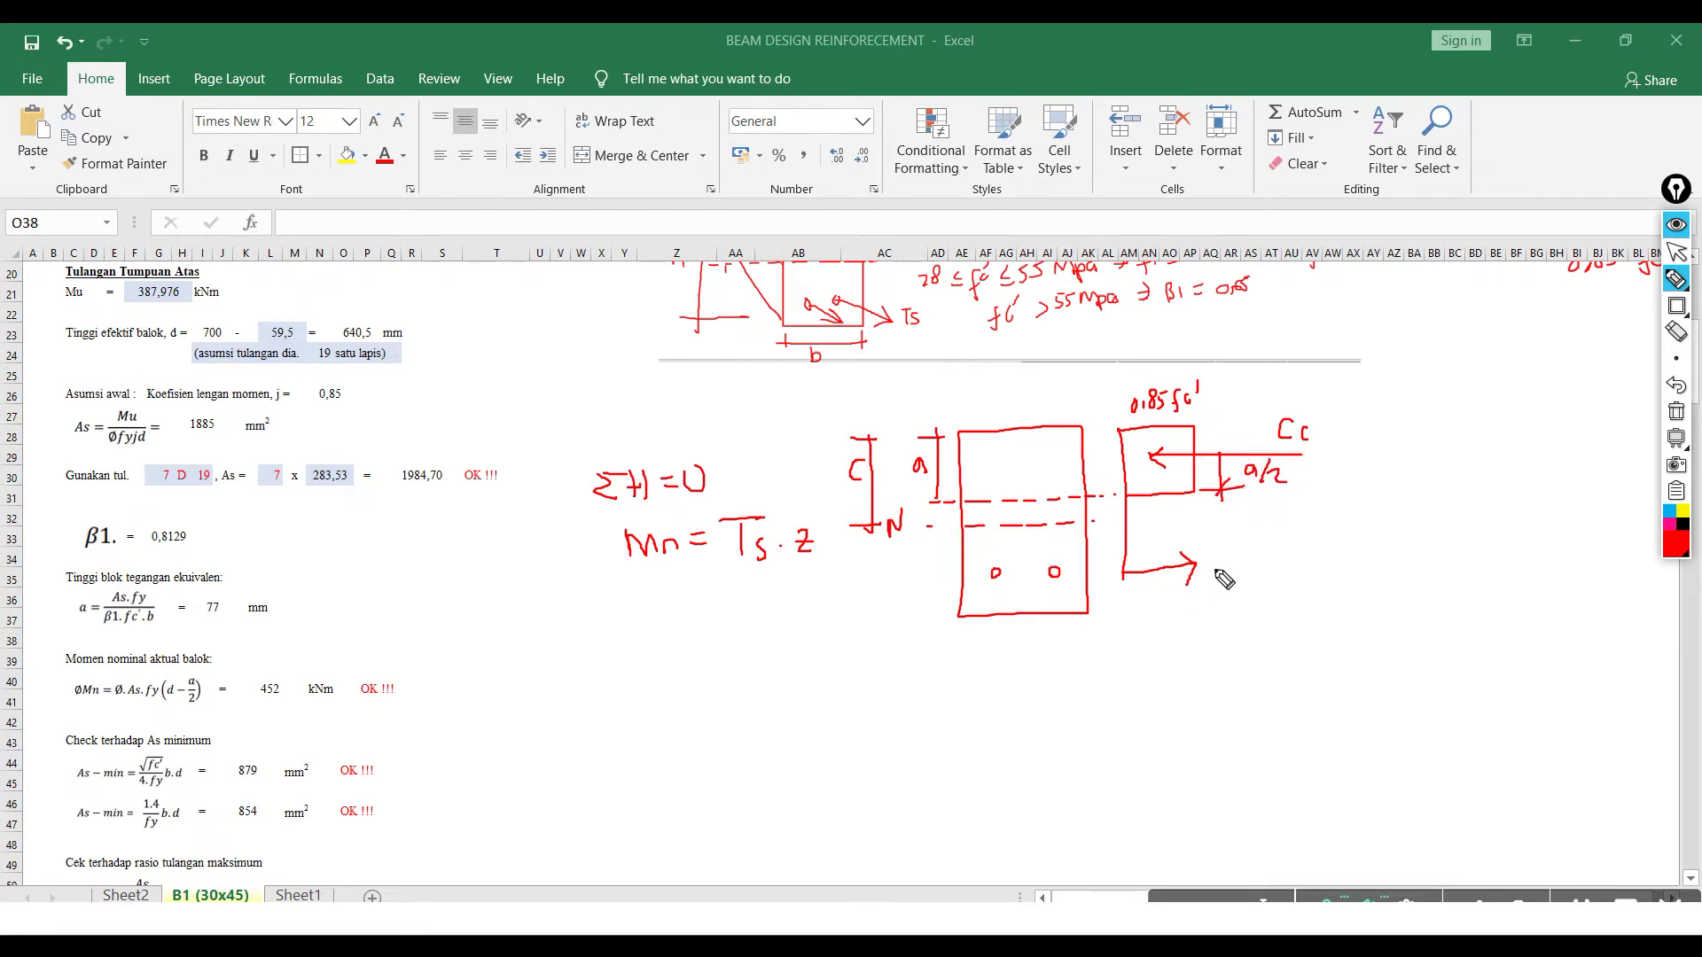
{"action": "mouse_move", "coordinate": [1208, 557]}
{"action": "left_mouse_down"}
{"action": "mouse_move", "coordinate": [1215, 584]}
{"action": "mouse_move", "coordinate": [1256, 582]}
{"action": "mouse_move", "coordinate": [1281, 552]}
{"action": "mouse_move", "coordinate": [1338, 578]}
{"action": "left_mouse_up"}
{"action": "left_click", "coordinate": [1315, 561]}
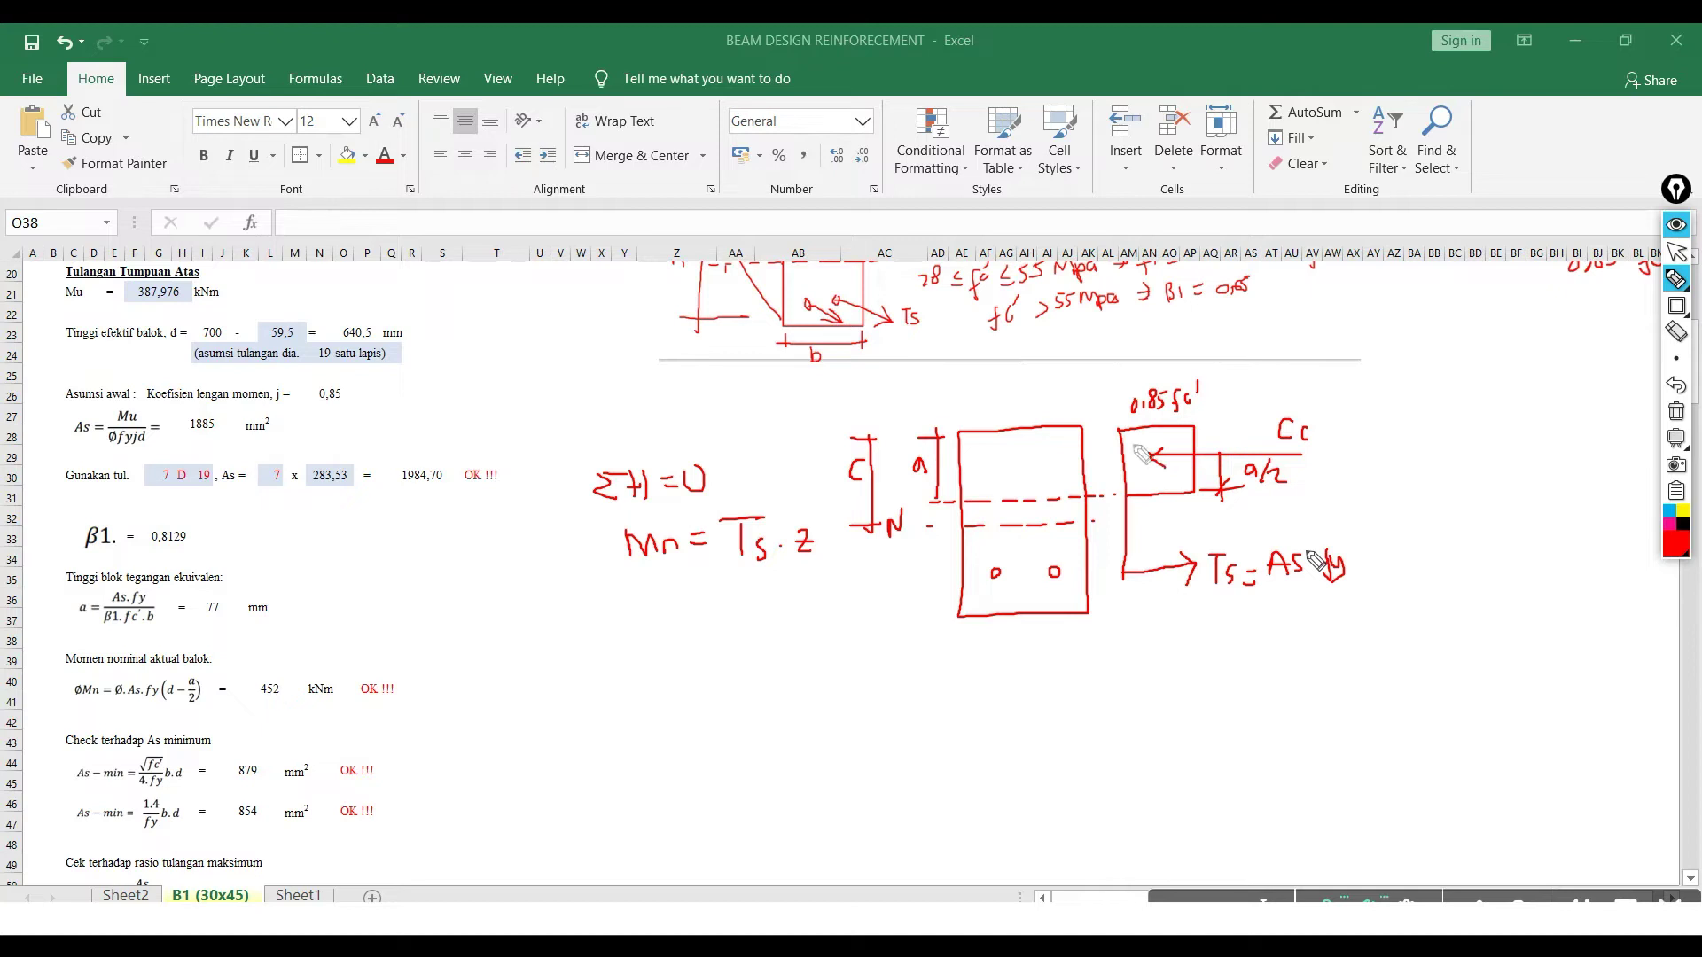
- Draw the lever arm dimension between the Cc and Ts forces and start its label z =
{"action": "mouse_move", "coordinate": [1321, 452]}
{"action": "left_mouse_down"}
{"action": "mouse_move", "coordinate": [1410, 452]}
{"action": "mouse_move", "coordinate": [1399, 590]}
{"action": "mouse_move", "coordinate": [1417, 555]}
{"action": "left_mouse_up"}
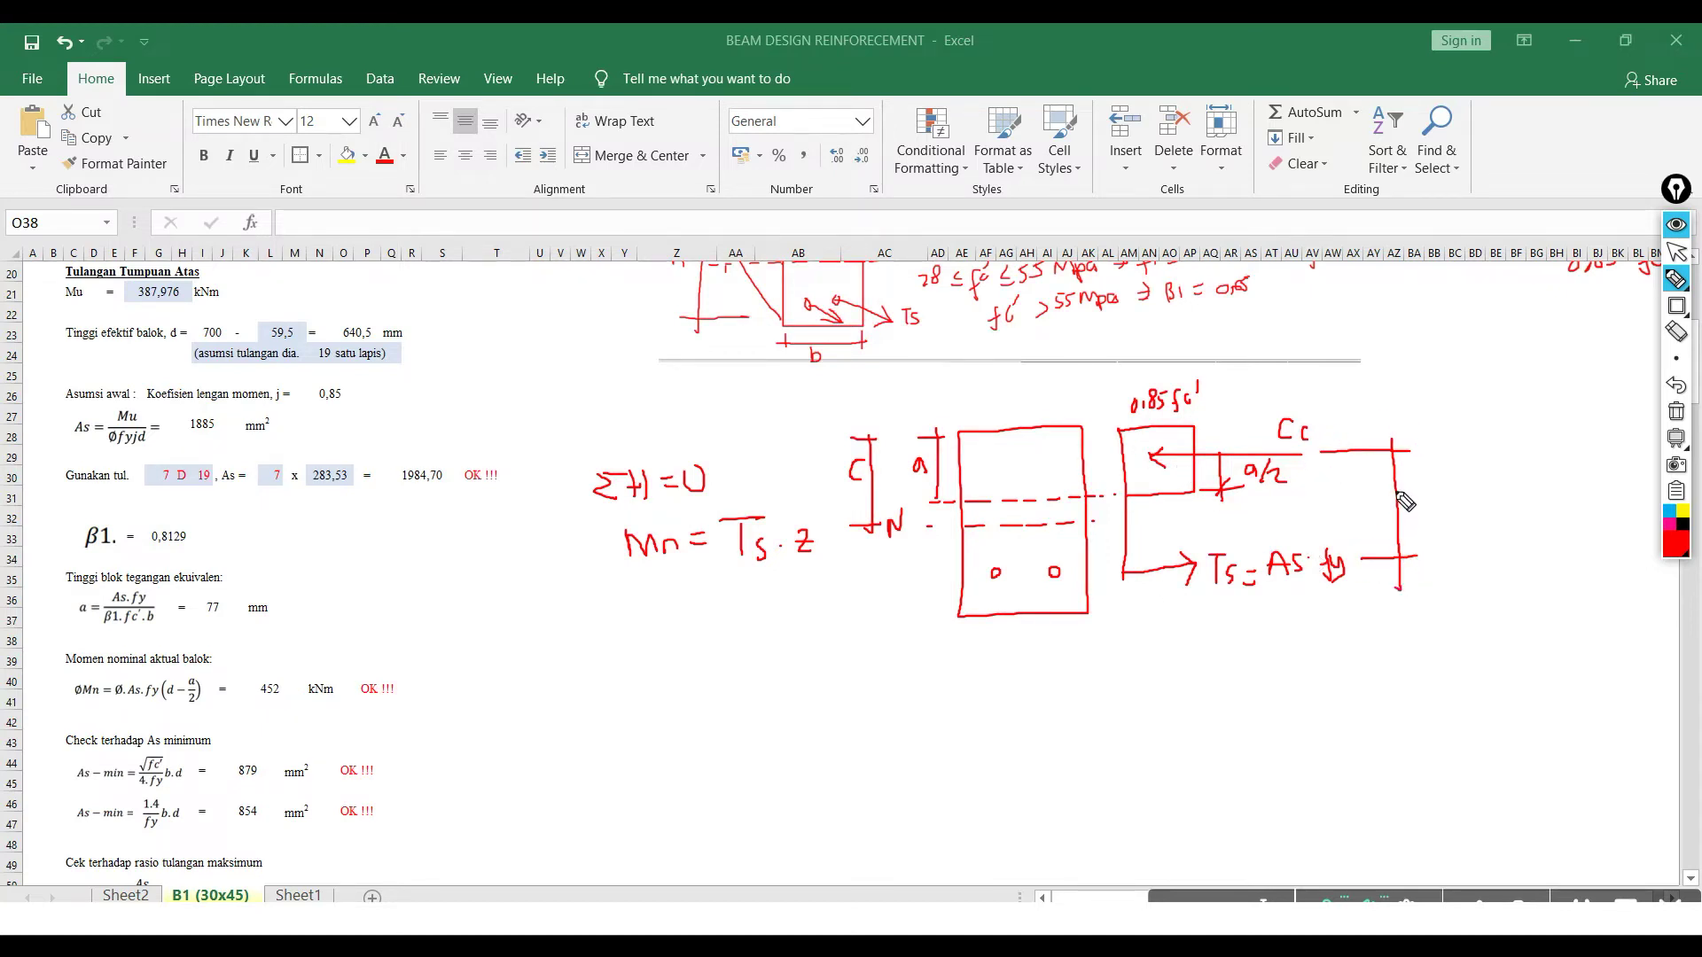
{"action": "mouse_move", "coordinate": [1409, 479]}
{"action": "left_mouse_down"}
{"action": "mouse_move", "coordinate": [1427, 495]}
{"action": "mouse_move", "coordinate": [1445, 480]}
{"action": "left_mouse_up"}
{"action": "left_click", "coordinate": [1676, 388]}
- Erase the c dimension and draw the effective depth d in its place, from the section's upper edge to the bars
{"action": "left_click", "coordinate": [1676, 332]}
{"action": "left_click_drag", "start_coordinate": [904, 510], "coordinate": [869, 532]}
{"action": "left_click", "coordinate": [857, 474]}
{"action": "left_click", "coordinate": [1676, 279]}
{"action": "mouse_move", "coordinate": [849, 437]}
{"action": "left_mouse_down"}
{"action": "mouse_move", "coordinate": [889, 437]}
{"action": "mouse_move", "coordinate": [859, 587]}
{"action": "mouse_move", "coordinate": [913, 582]}
{"action": "left_mouse_up"}
{"action": "left_click_drag", "start_coordinate": [849, 478], "coordinate": [850, 499]}
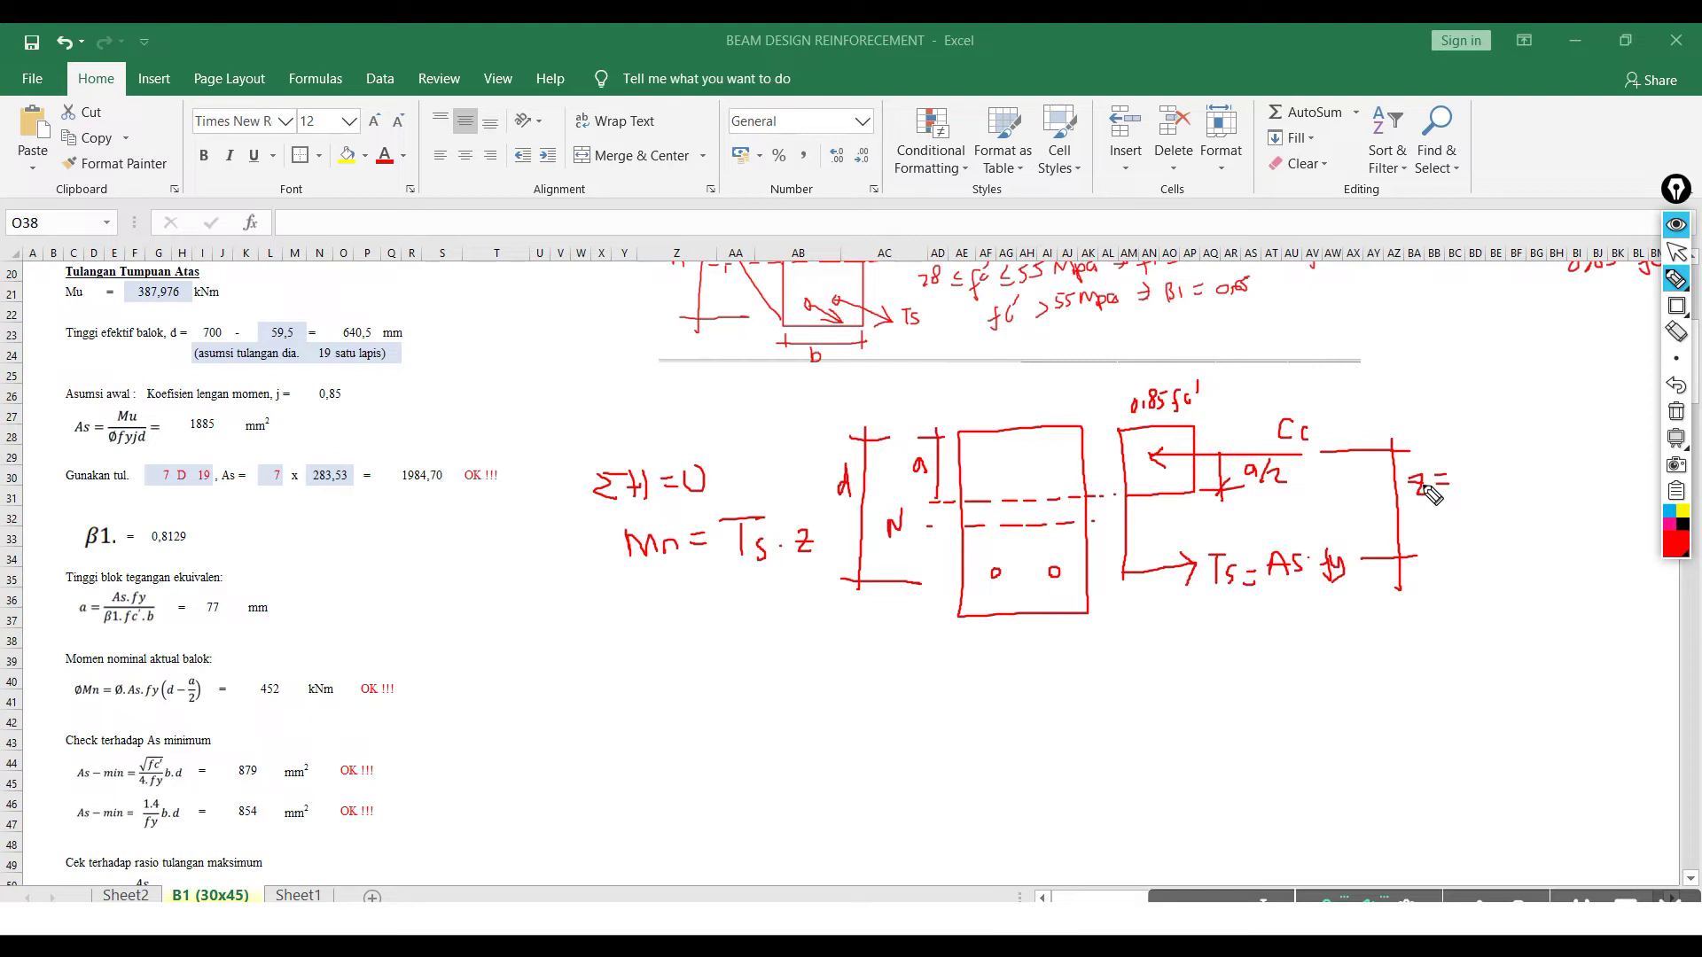
- Complete the lever arm expression as z = d − a/2 and box the Mn = Ts·z equation
{"action": "mouse_move", "coordinate": [1473, 470]}
{"action": "left_mouse_down"}
{"action": "mouse_move", "coordinate": [1475, 487]}
{"action": "mouse_move", "coordinate": [1503, 471]}
{"action": "left_mouse_up"}
{"action": "left_click_drag", "start_coordinate": [1529, 460], "coordinate": [1546, 512]}
{"action": "mouse_move", "coordinate": [627, 595]}
{"action": "left_mouse_down"}
{"action": "mouse_move", "coordinate": [808, 583]}
{"action": "mouse_move", "coordinate": [825, 542]}
{"action": "mouse_move", "coordinate": [760, 511]}
{"action": "mouse_move", "coordinate": [611, 513]}
{"action": "mouse_move", "coordinate": [611, 591]}
{"action": "left_mouse_up"}
- Write the design moment formula φMn = φ·As·fy·(d − a/2) below the boxed Mn equation and box it
{"action": "mouse_move", "coordinate": [637, 722]}
{"action": "left_mouse_down"}
{"action": "mouse_move", "coordinate": [638, 687]}
{"action": "mouse_move", "coordinate": [676, 716]}
{"action": "left_mouse_up"}
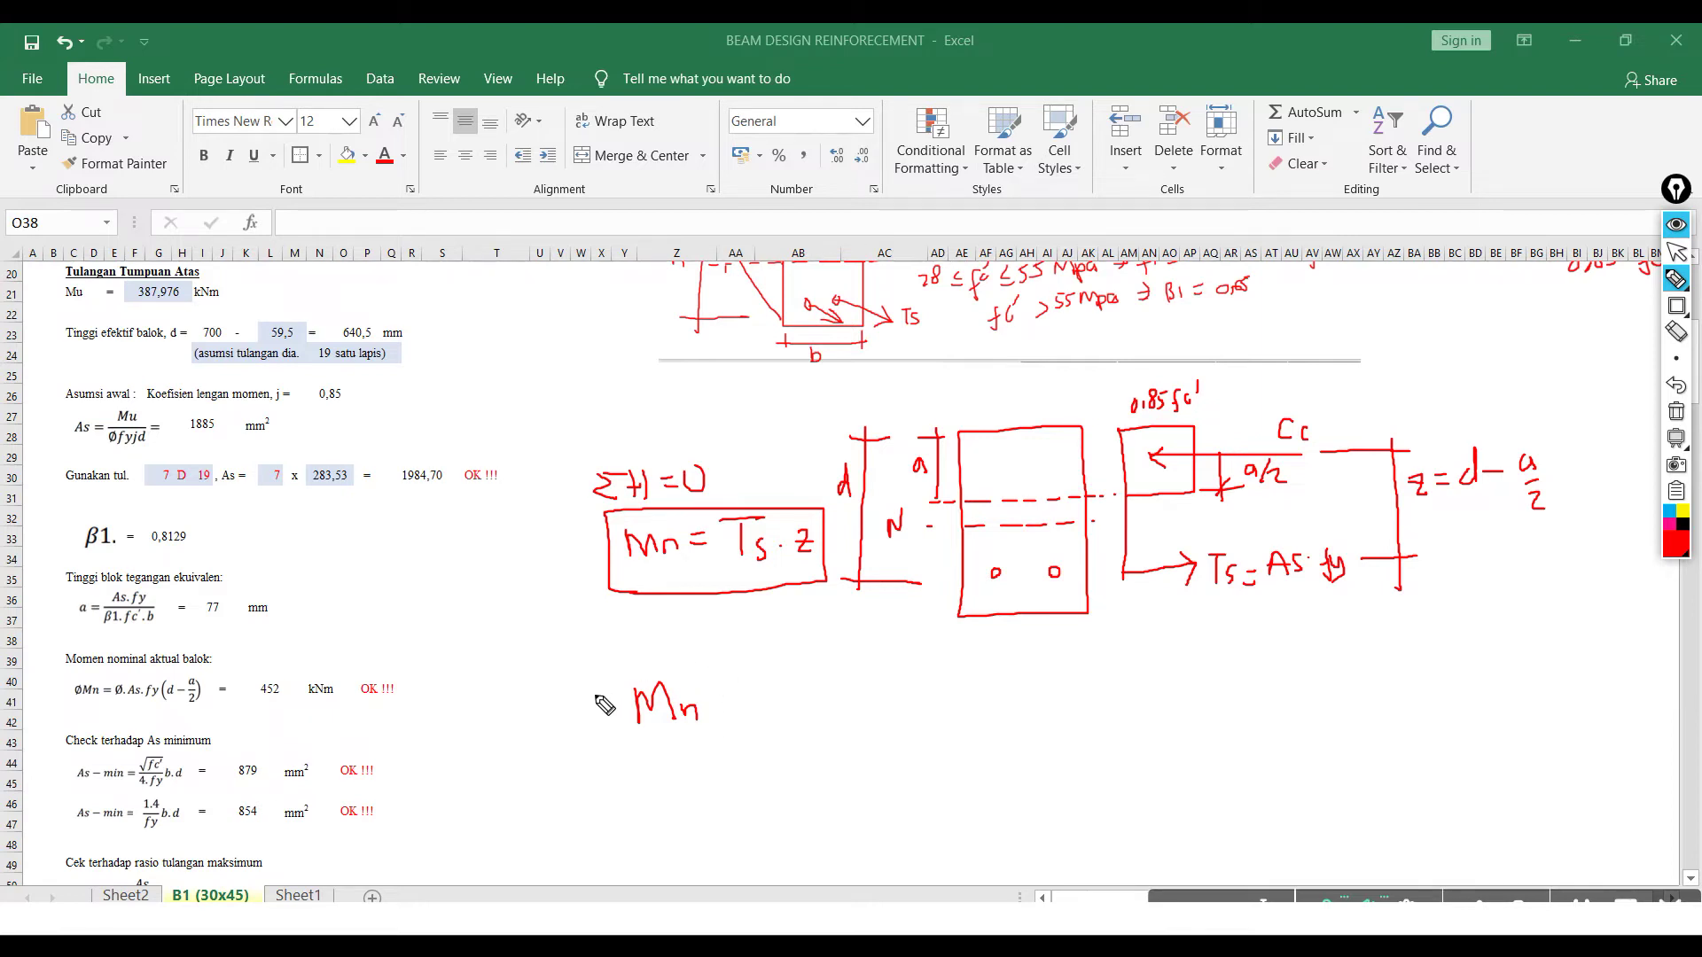
{"action": "mouse_move", "coordinate": [610, 693]}
{"action": "left_mouse_down"}
{"action": "mouse_move", "coordinate": [589, 701]}
{"action": "mouse_move", "coordinate": [610, 695]}
{"action": "mouse_move", "coordinate": [591, 728]}
{"action": "left_mouse_up"}
{"action": "left_click_drag", "start_coordinate": [722, 694], "coordinate": [749, 692]}
{"action": "mouse_move", "coordinate": [724, 709]}
{"action": "left_mouse_down"}
{"action": "mouse_move", "coordinate": [787, 701]}
{"action": "mouse_move", "coordinate": [777, 677]}
{"action": "mouse_move", "coordinate": [768, 729]}
{"action": "left_mouse_up"}
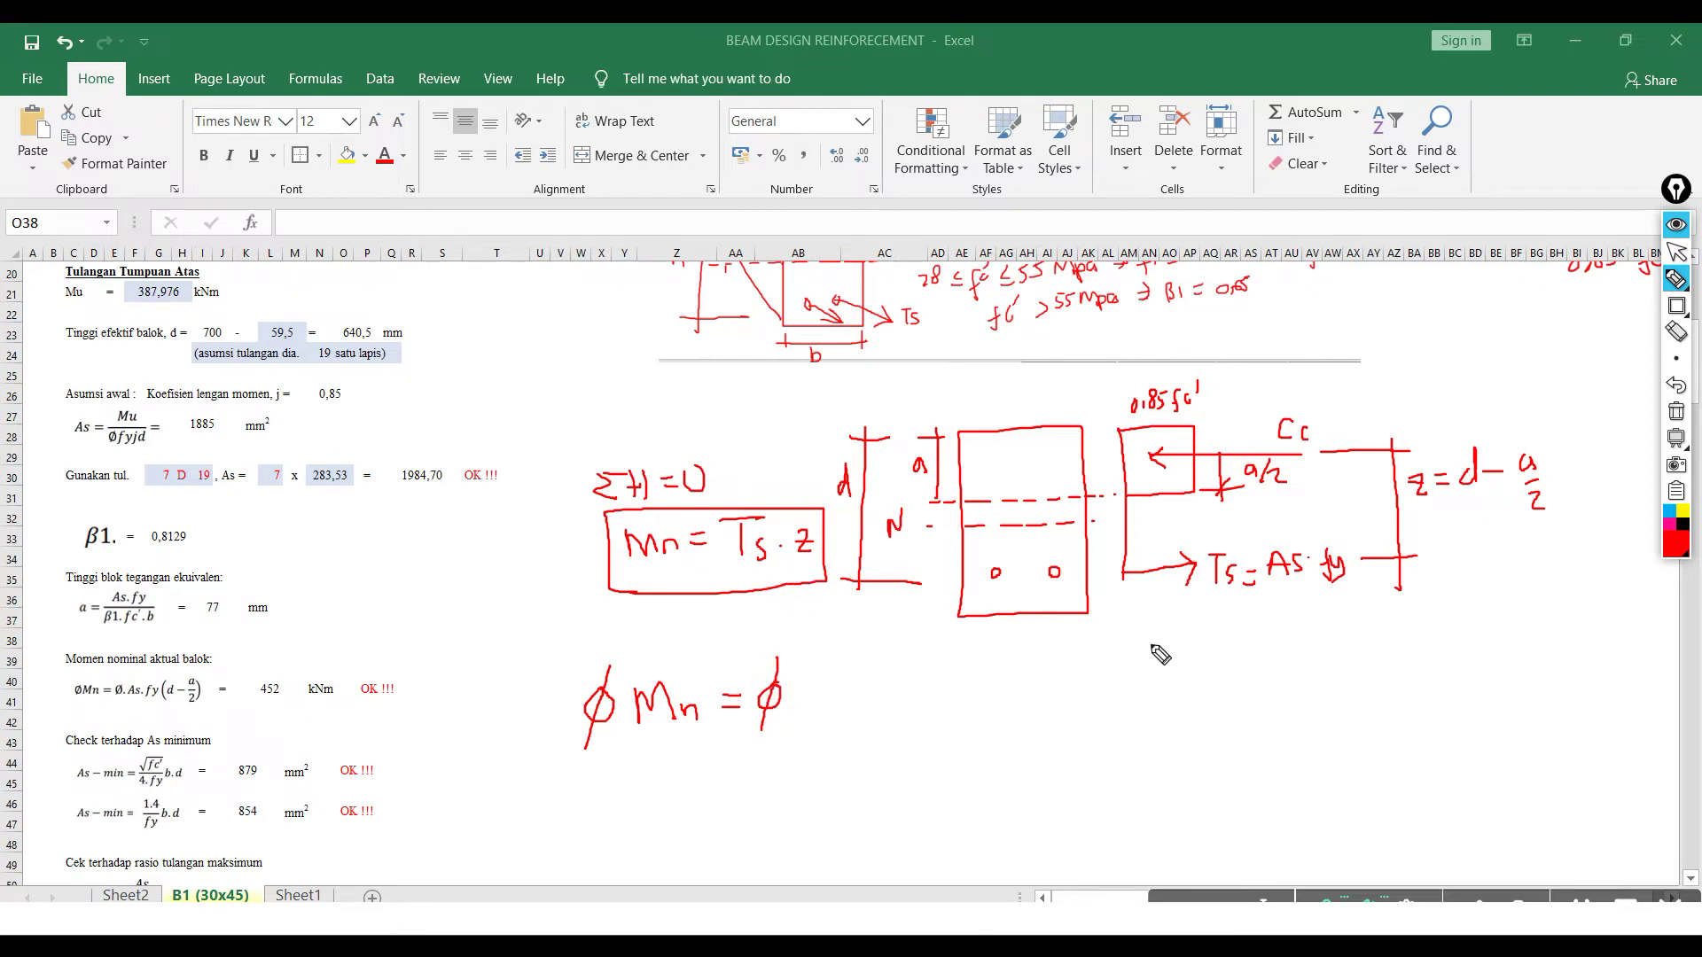
{"action": "mouse_move", "coordinate": [798, 715]}
{"action": "left_mouse_down"}
{"action": "mouse_move", "coordinate": [812, 673]}
{"action": "mouse_move", "coordinate": [826, 709]}
{"action": "left_mouse_up"}
{"action": "left_click_drag", "start_coordinate": [802, 698], "coordinate": [856, 727]}
{"action": "left_click_drag", "start_coordinate": [849, 702], "coordinate": [878, 707]}
{"action": "left_click", "coordinate": [842, 700]}
{"action": "left_click_drag", "start_coordinate": [886, 689], "coordinate": [875, 727]}
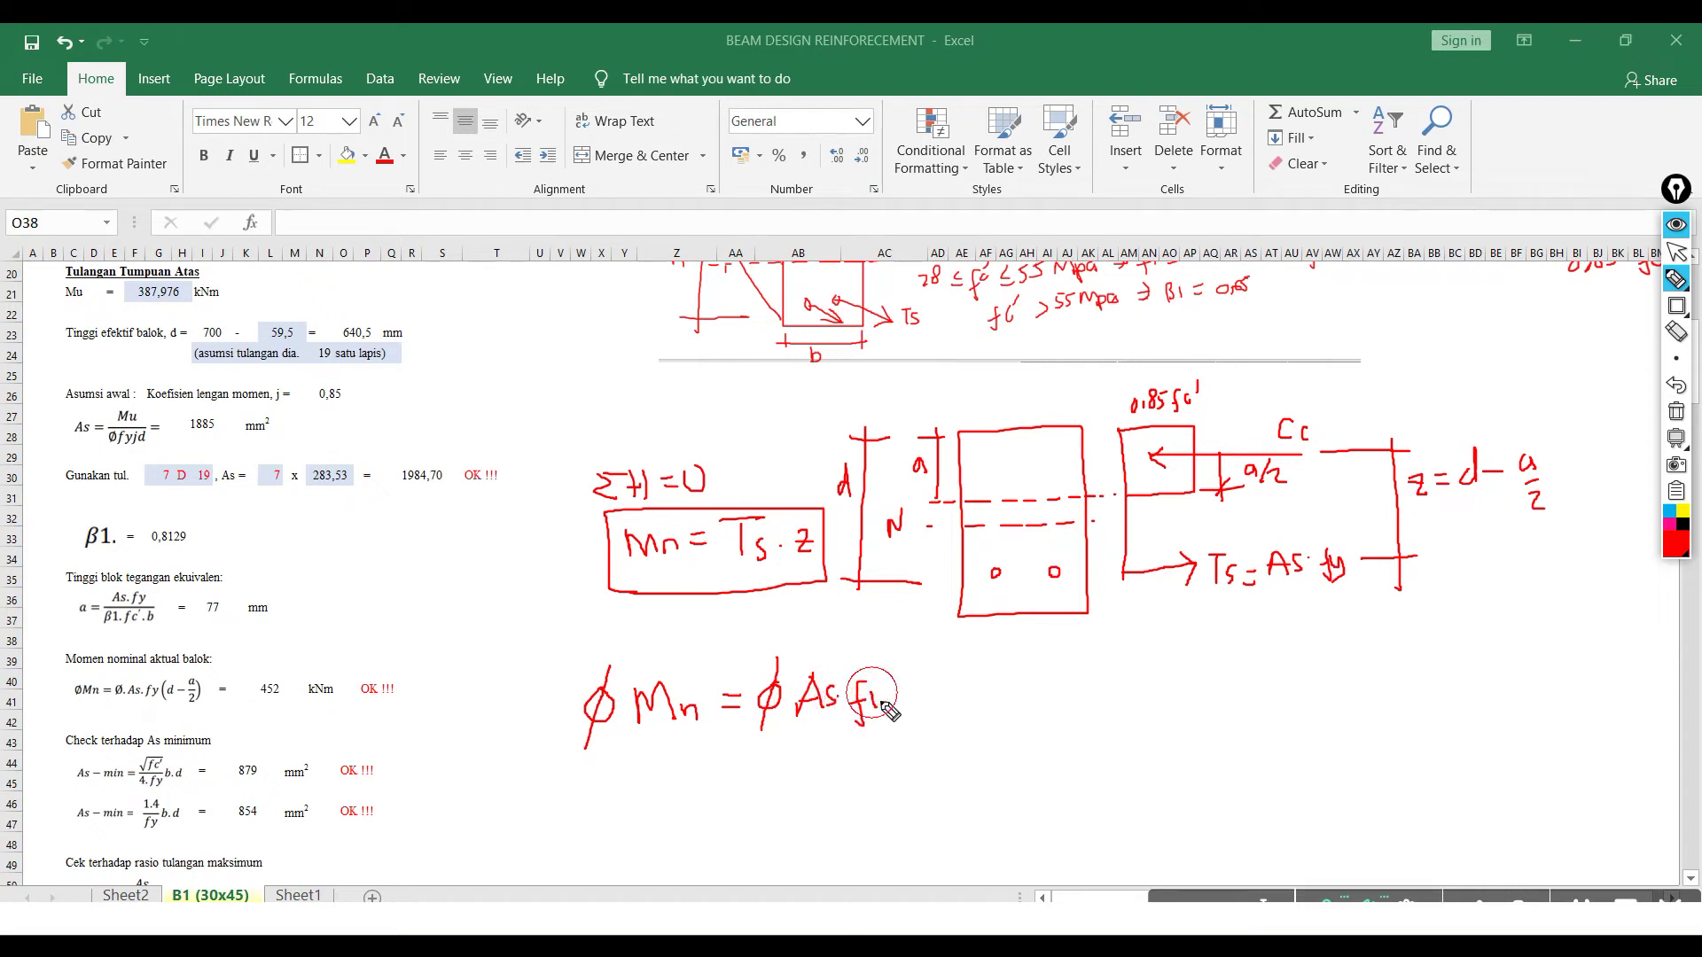
{"action": "left_click", "coordinate": [908, 694]}
{"action": "mouse_move", "coordinate": [938, 690]}
{"action": "left_mouse_down"}
{"action": "mouse_move", "coordinate": [996, 692]}
{"action": "mouse_move", "coordinate": [997, 725]}
{"action": "mouse_move", "coordinate": [996, 693]}
{"action": "mouse_move", "coordinate": [921, 719]}
{"action": "left_mouse_up"}
{"action": "left_click_drag", "start_coordinate": [1015, 667], "coordinate": [1024, 722]}
{"action": "mouse_move", "coordinate": [547, 654]}
{"action": "left_mouse_down"}
{"action": "mouse_move", "coordinate": [1066, 656]}
{"action": "mouse_move", "coordinate": [1073, 731]}
{"action": "mouse_move", "coordinate": [1041, 766]}
{"action": "mouse_move", "coordinate": [589, 772]}
{"action": "mouse_move", "coordinate": [563, 749]}
{"action": "mouse_move", "coordinate": [560, 670]}
{"action": "left_mouse_up"}
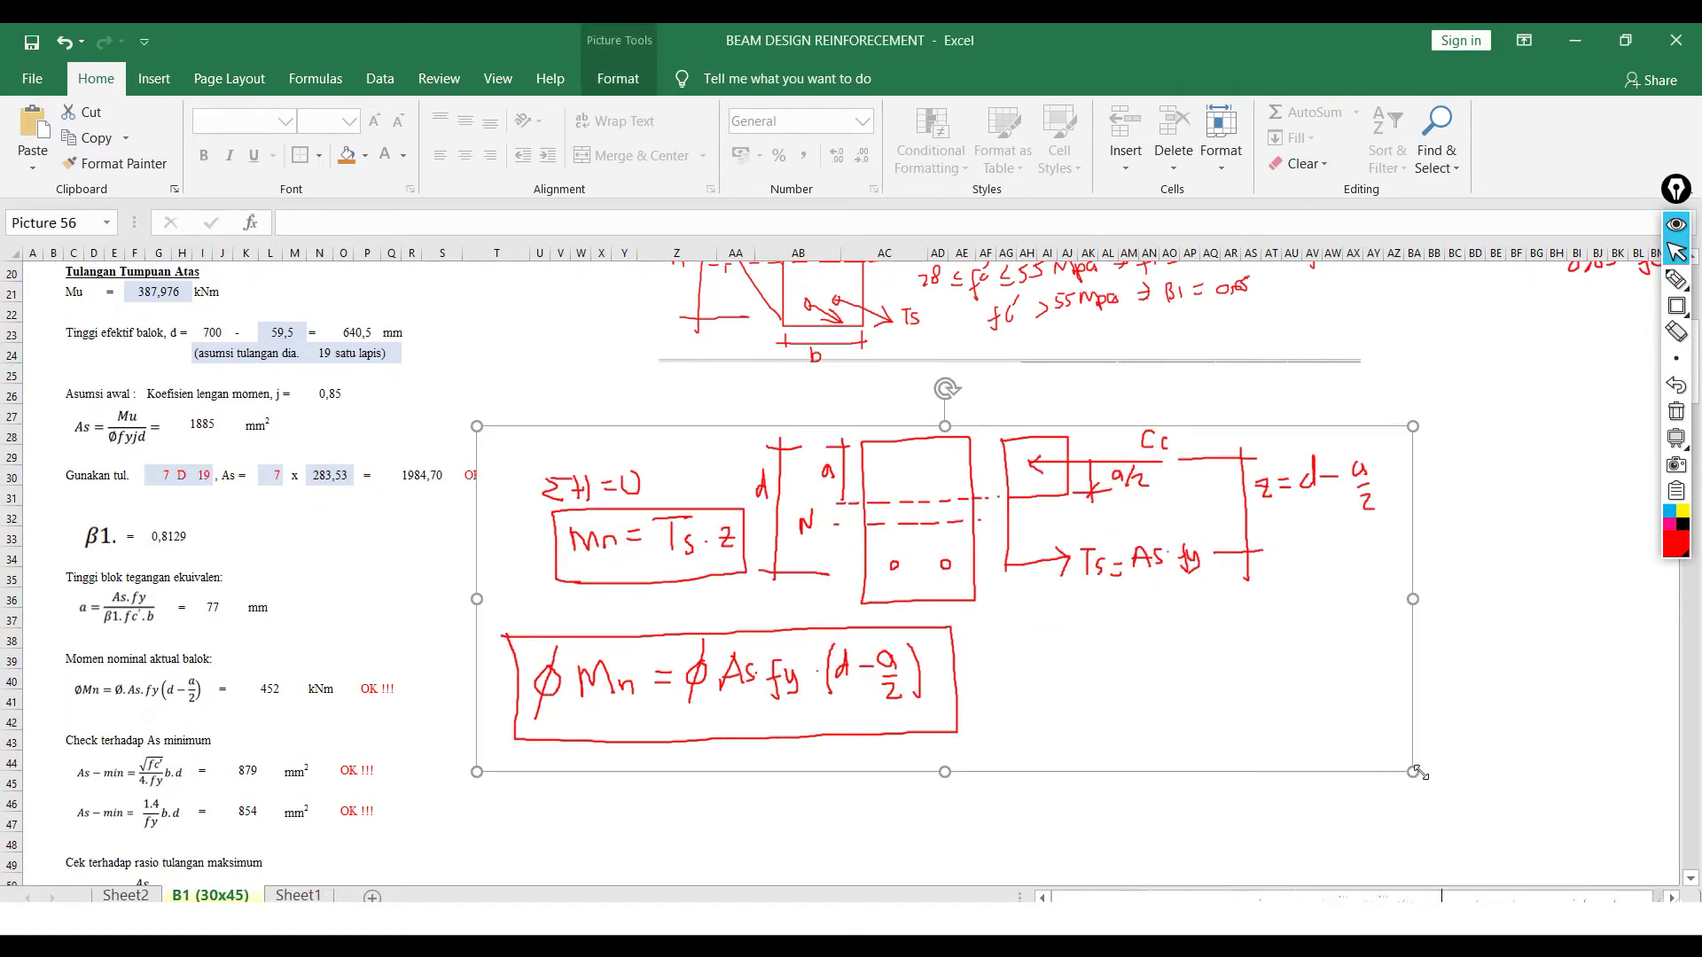
- Shrink the captured moment derivation picture and position it beneath the theory sketches, clear of the calculations
{"action": "left_click_drag", "start_coordinate": [1424, 774], "coordinate": [1141, 670]}
{"action": "left_click_drag", "start_coordinate": [828, 560], "coordinate": [936, 512]}
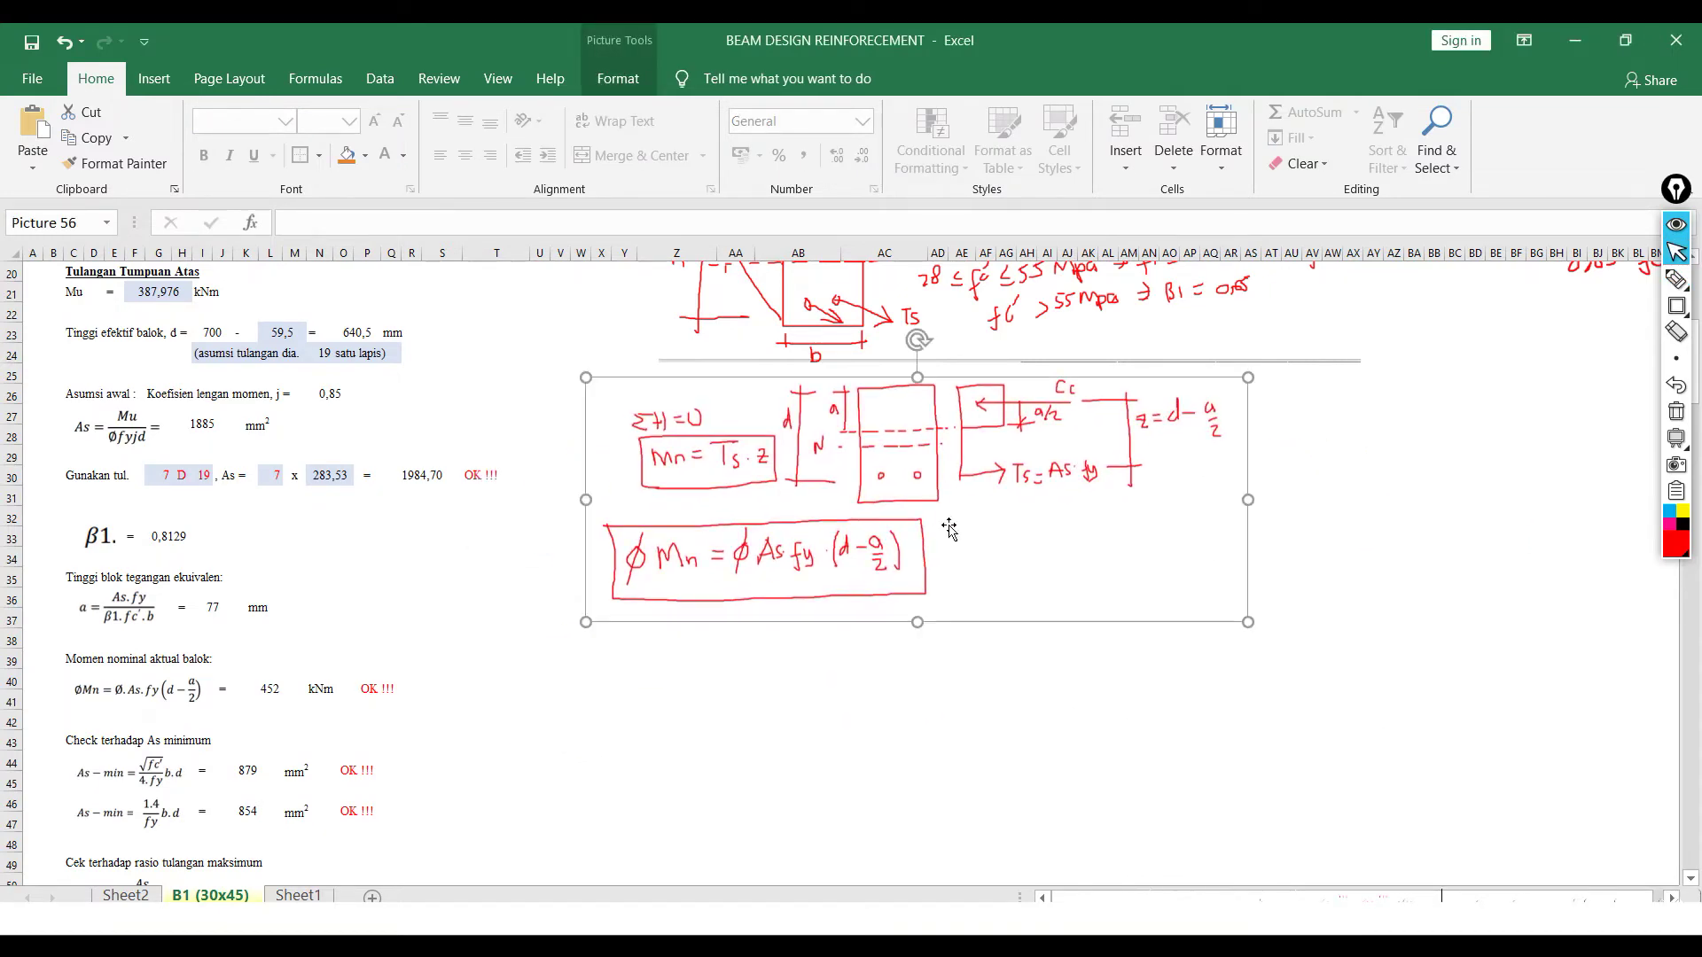
{"action": "left_click_drag", "start_coordinate": [1241, 619], "coordinate": [1301, 626]}
{"action": "left_click", "coordinate": [1283, 674]}
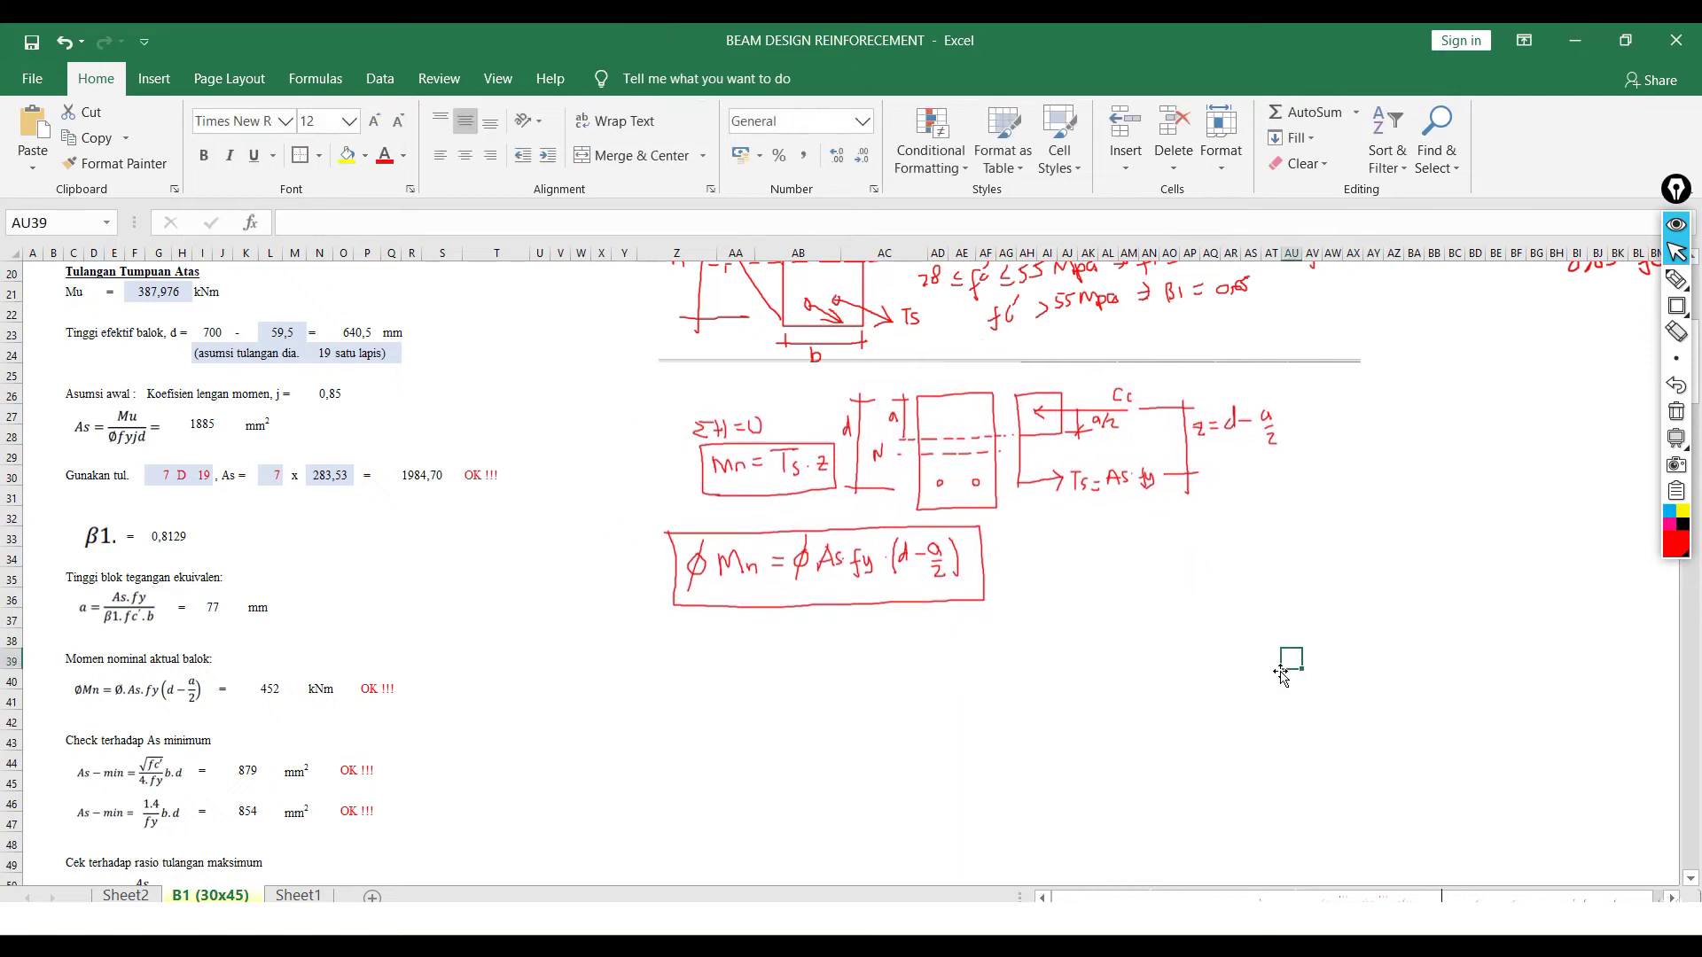
{"action": "left_click", "coordinate": [660, 700]}
- Examine the φMn cell's formula and trace its references to the reduction factor, steel area, effective depth and block depth
{"action": "double_click", "coordinate": [273, 691]}
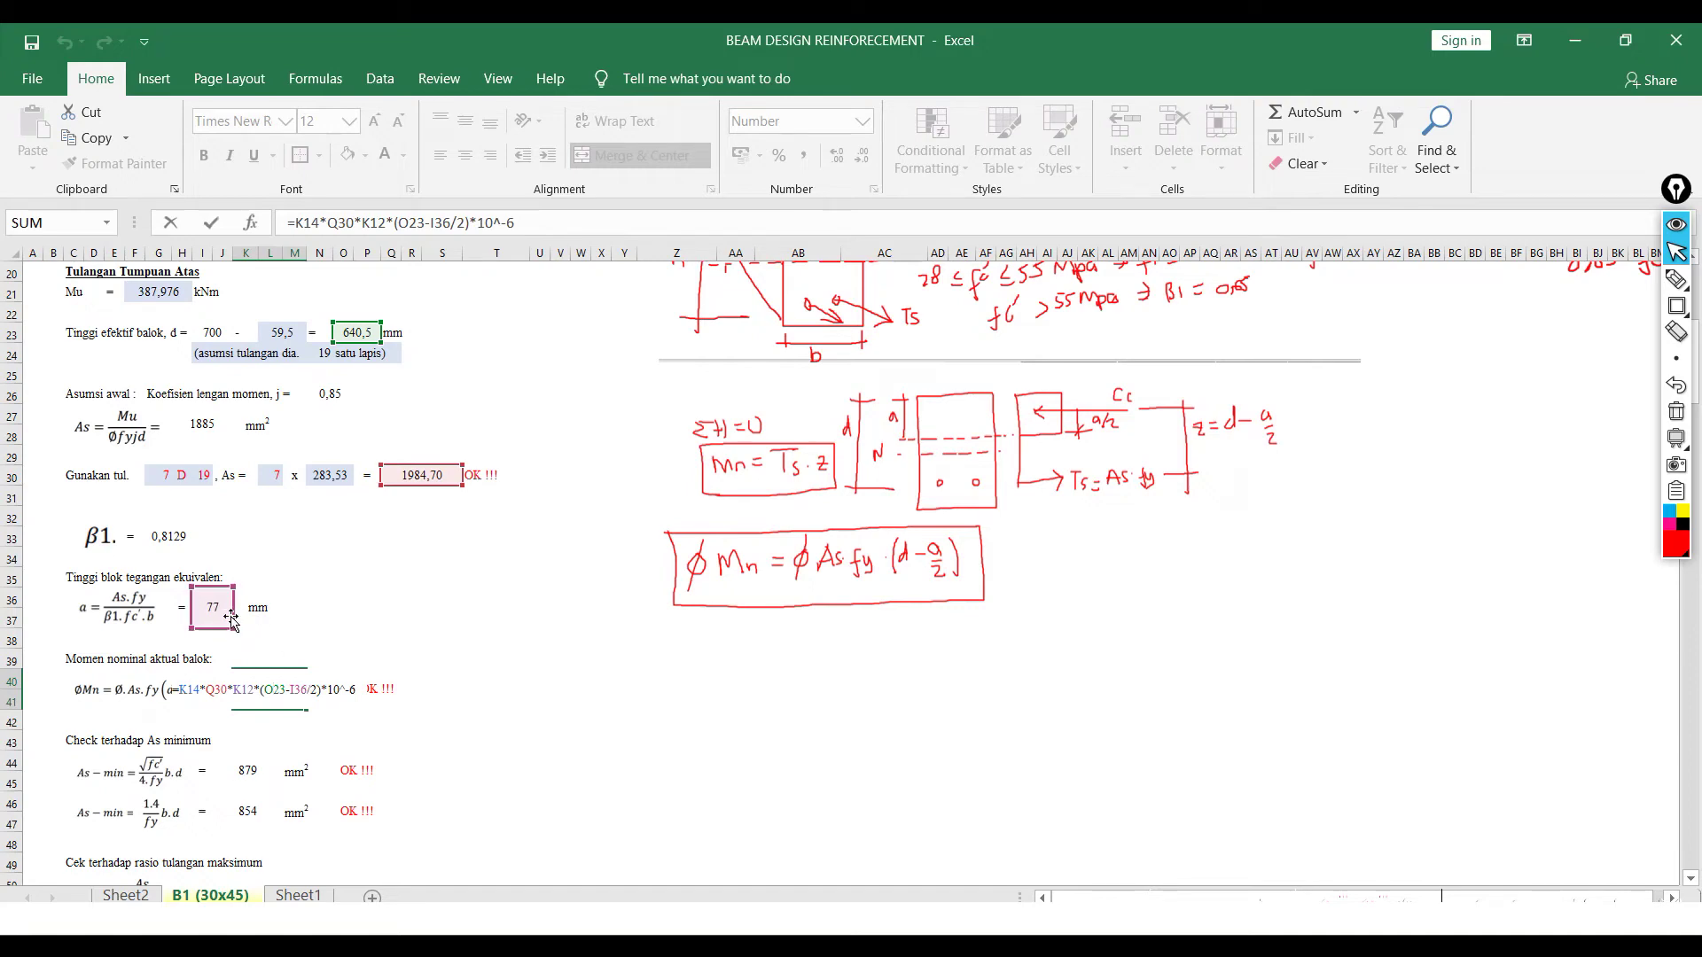
{"action": "left_click", "coordinate": [189, 690]}
{"action": "left_click", "coordinate": [348, 224]}
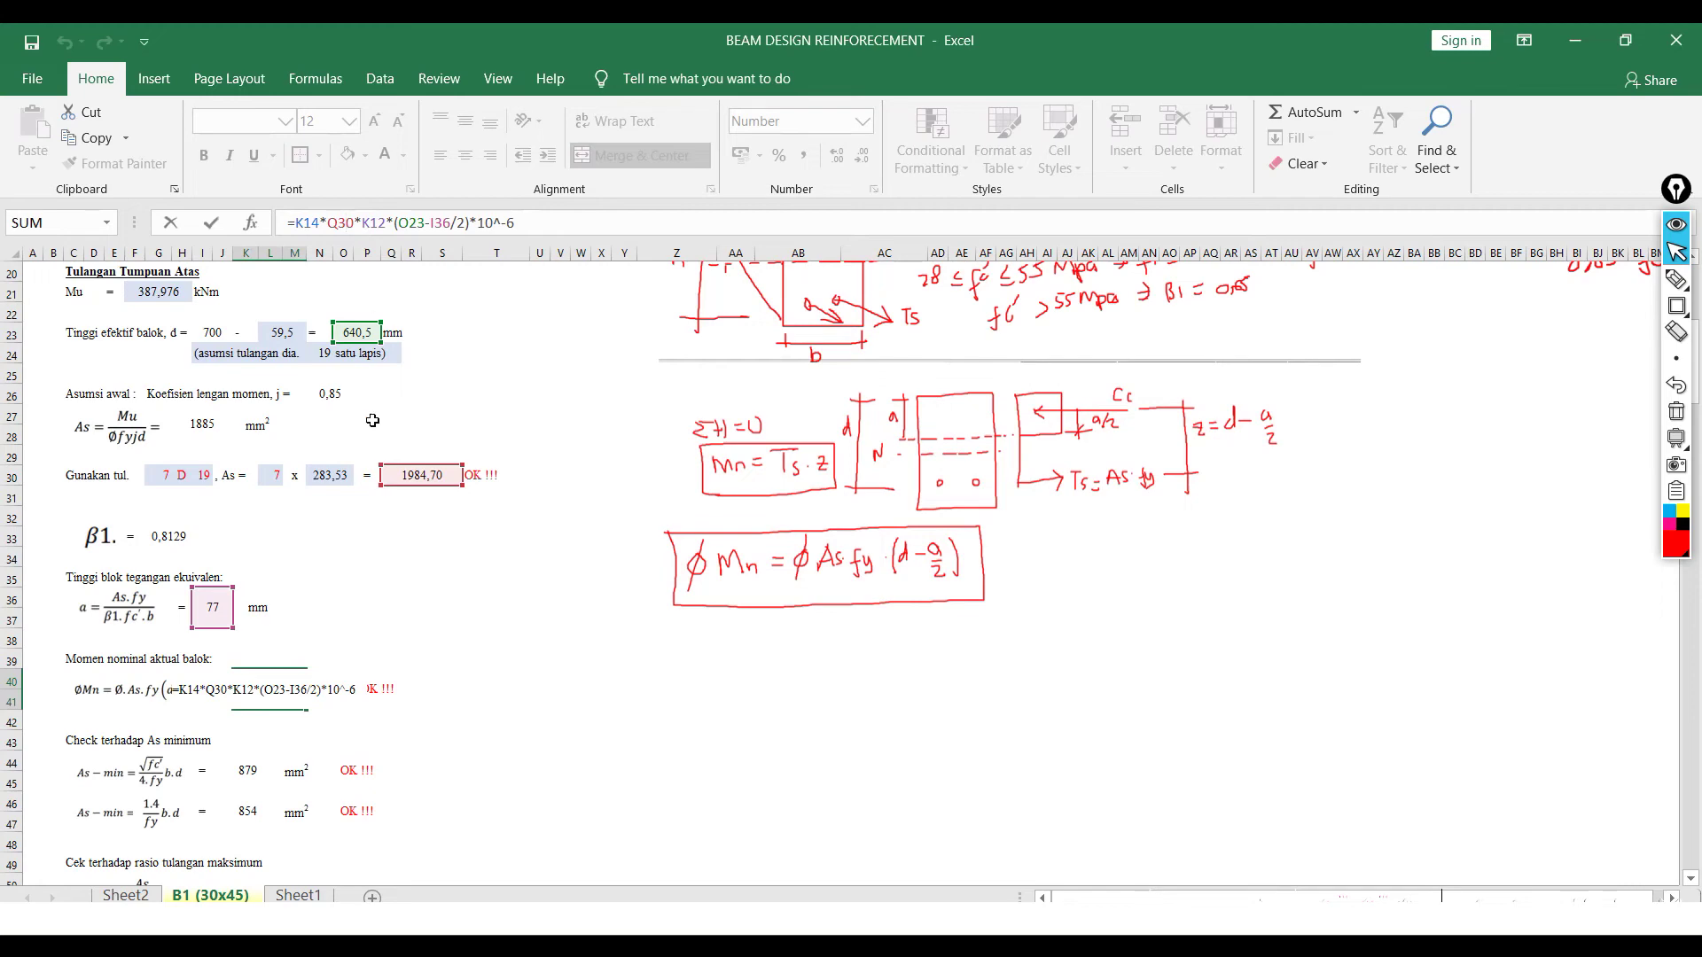
{"action": "scroll", "coordinate": [373, 420], "scroll_direction": "up", "scroll_amount": 5}
{"action": "scroll", "coordinate": [479, 452], "scroll_direction": "down", "scroll_amount": 7}
{"action": "scroll", "coordinate": [588, 491], "scroll_direction": "up", "scroll_amount": 4}
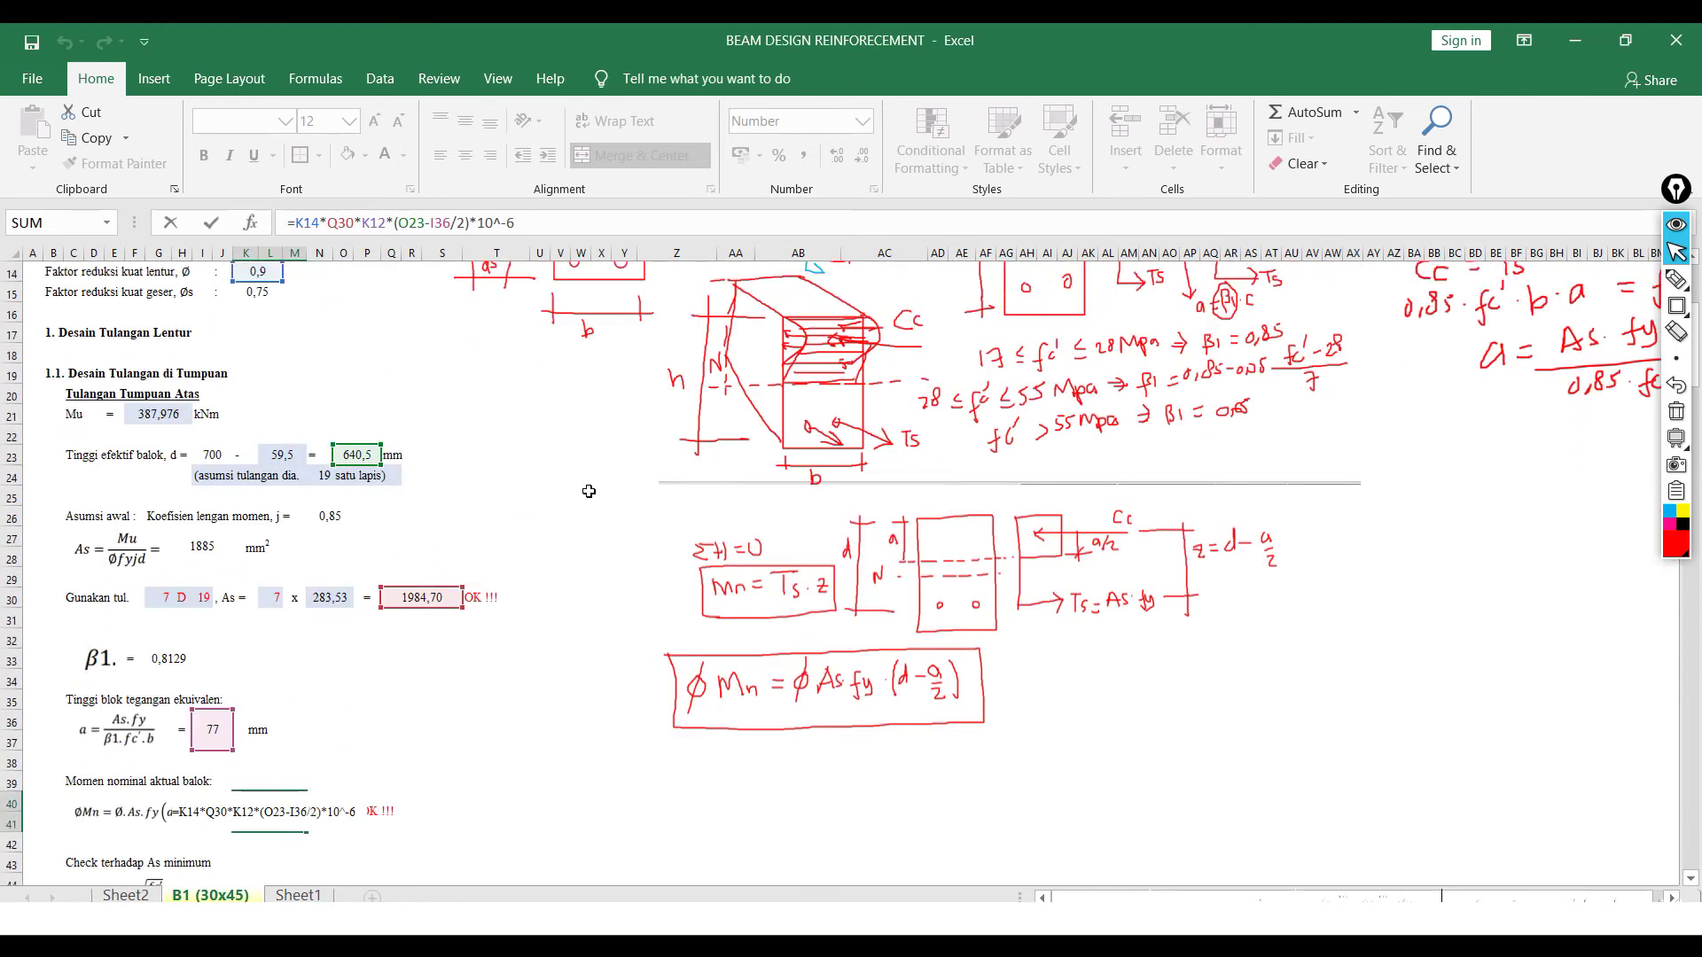
{"action": "scroll", "coordinate": [457, 450], "scroll_direction": "down", "scroll_amount": 2}
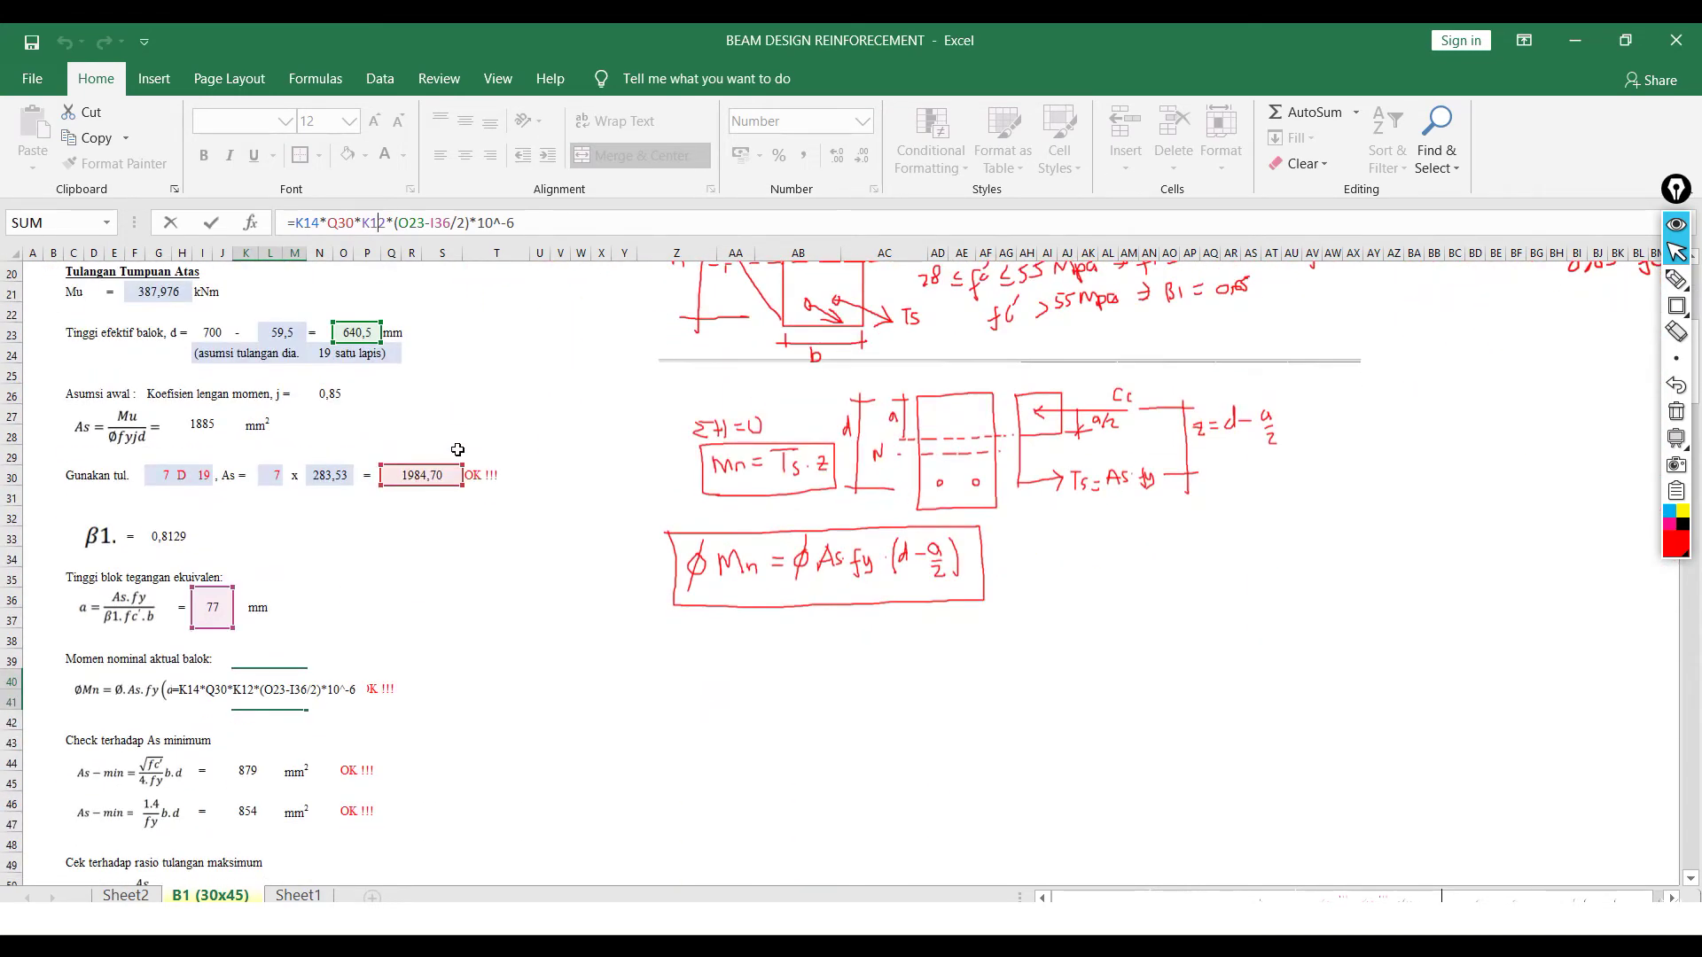
{"action": "scroll", "coordinate": [456, 452], "scroll_direction": "down", "scroll_amount": 2}
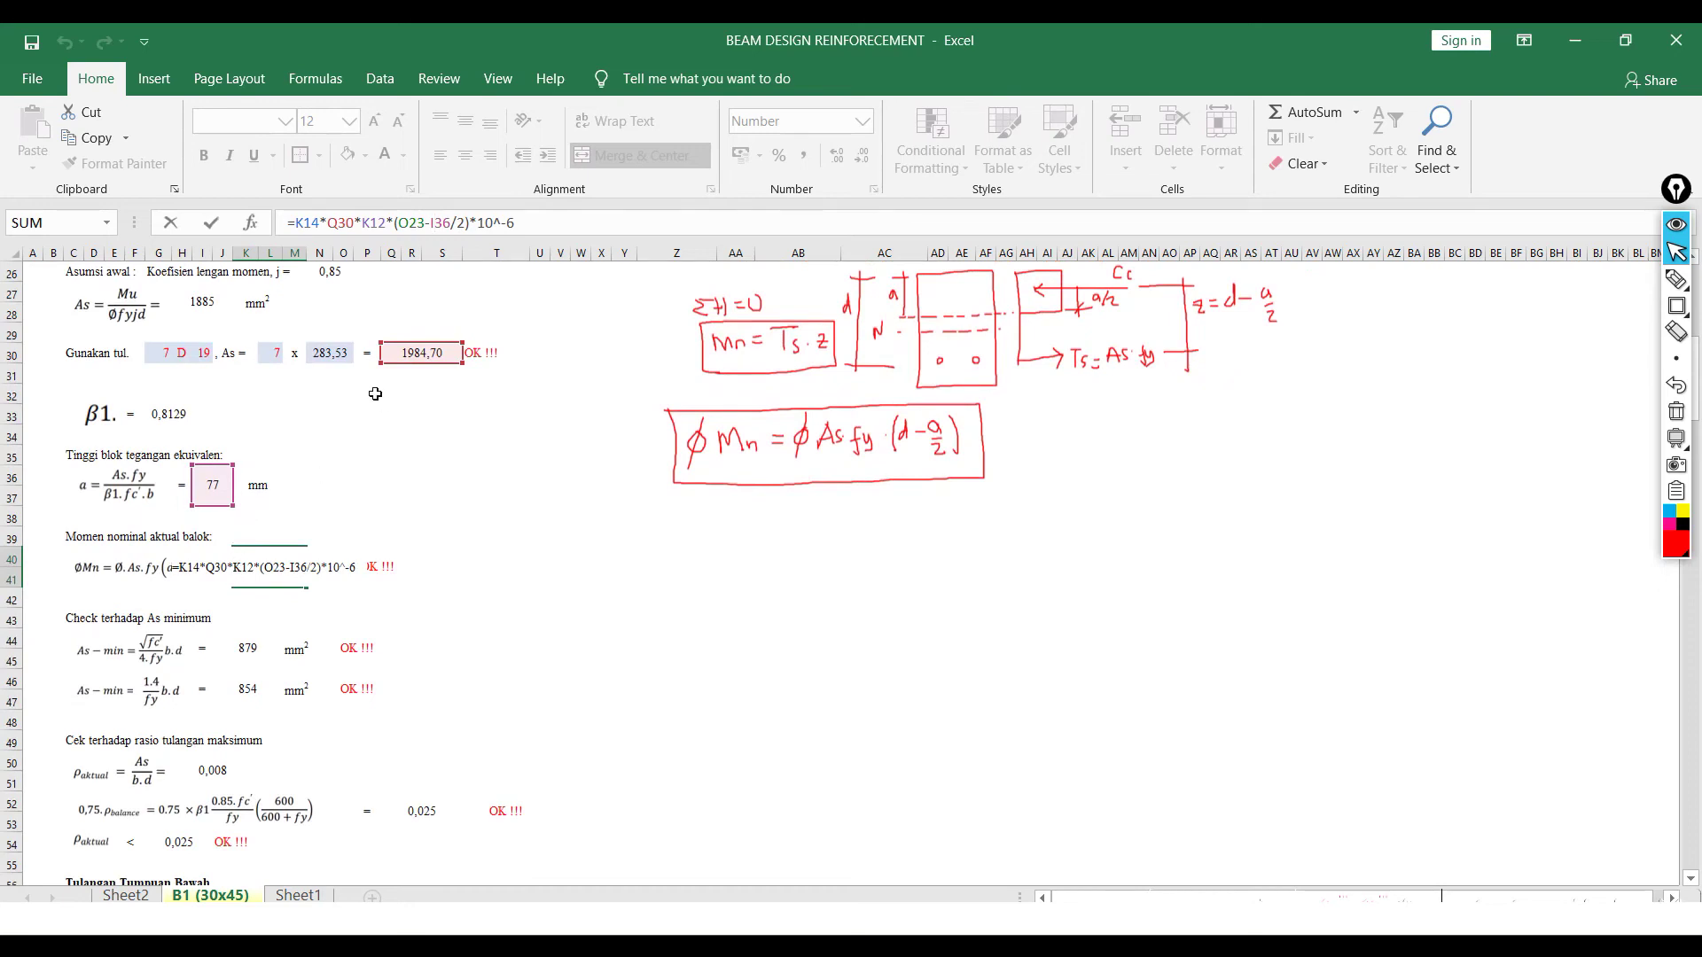
{"action": "key", "text": "Return"}
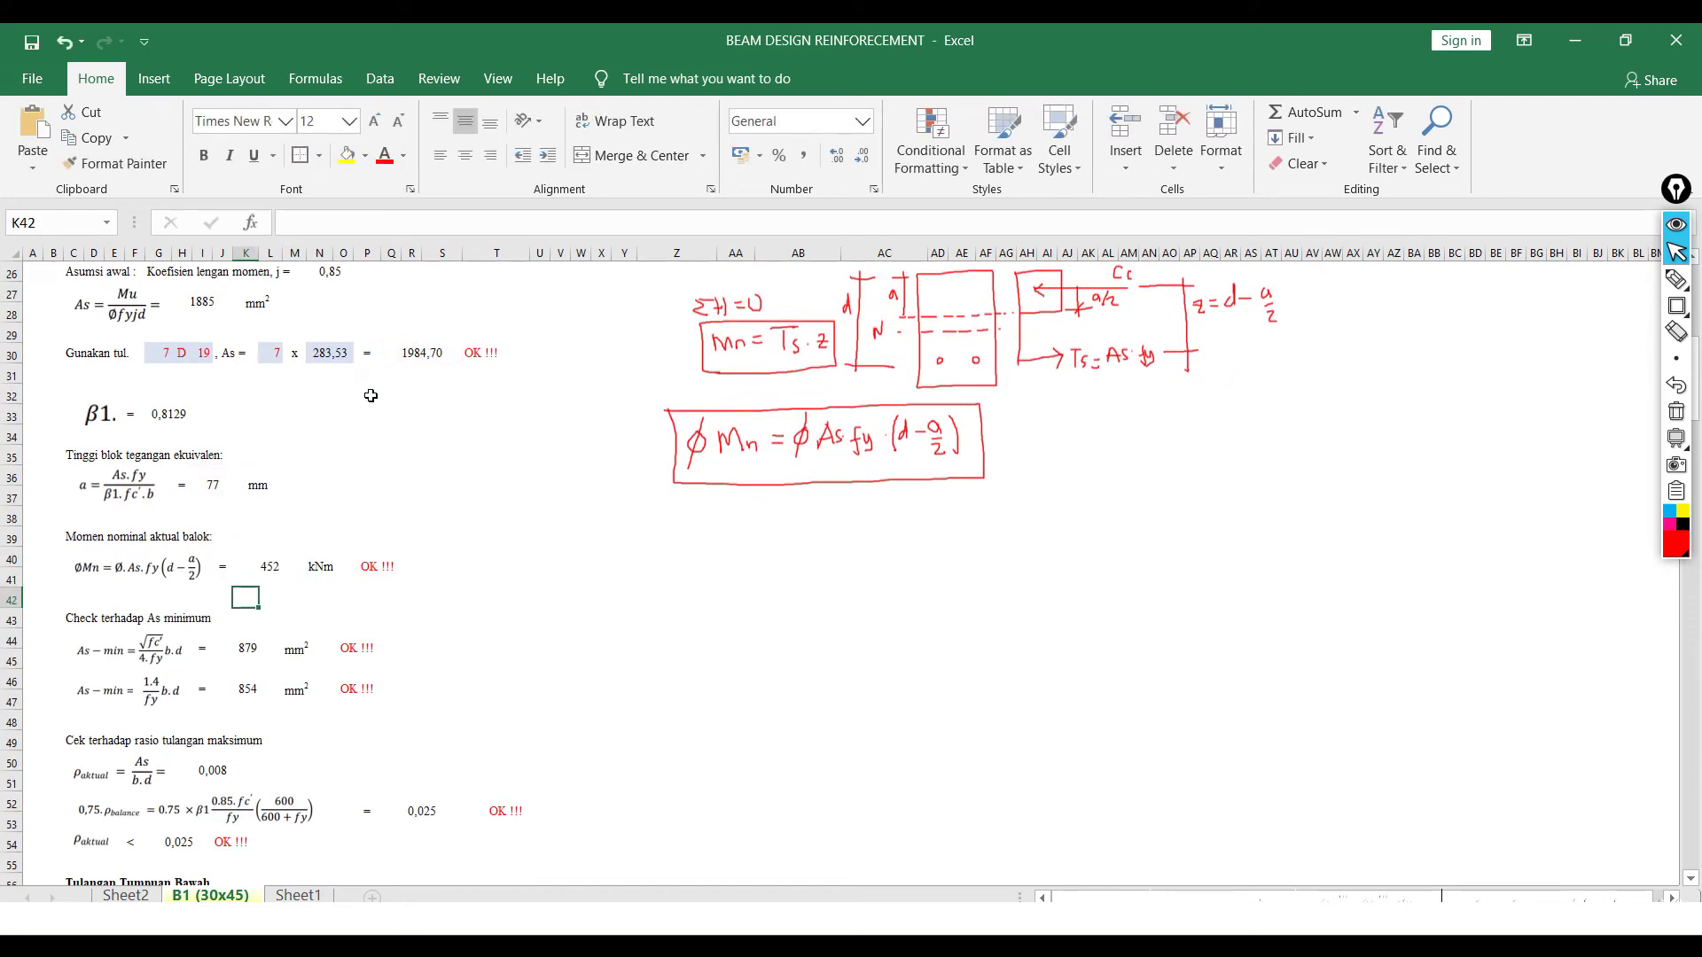
{"action": "scroll", "coordinate": [371, 395], "scroll_direction": "down", "scroll_amount": 1}
{"action": "left_click", "coordinate": [299, 506]}
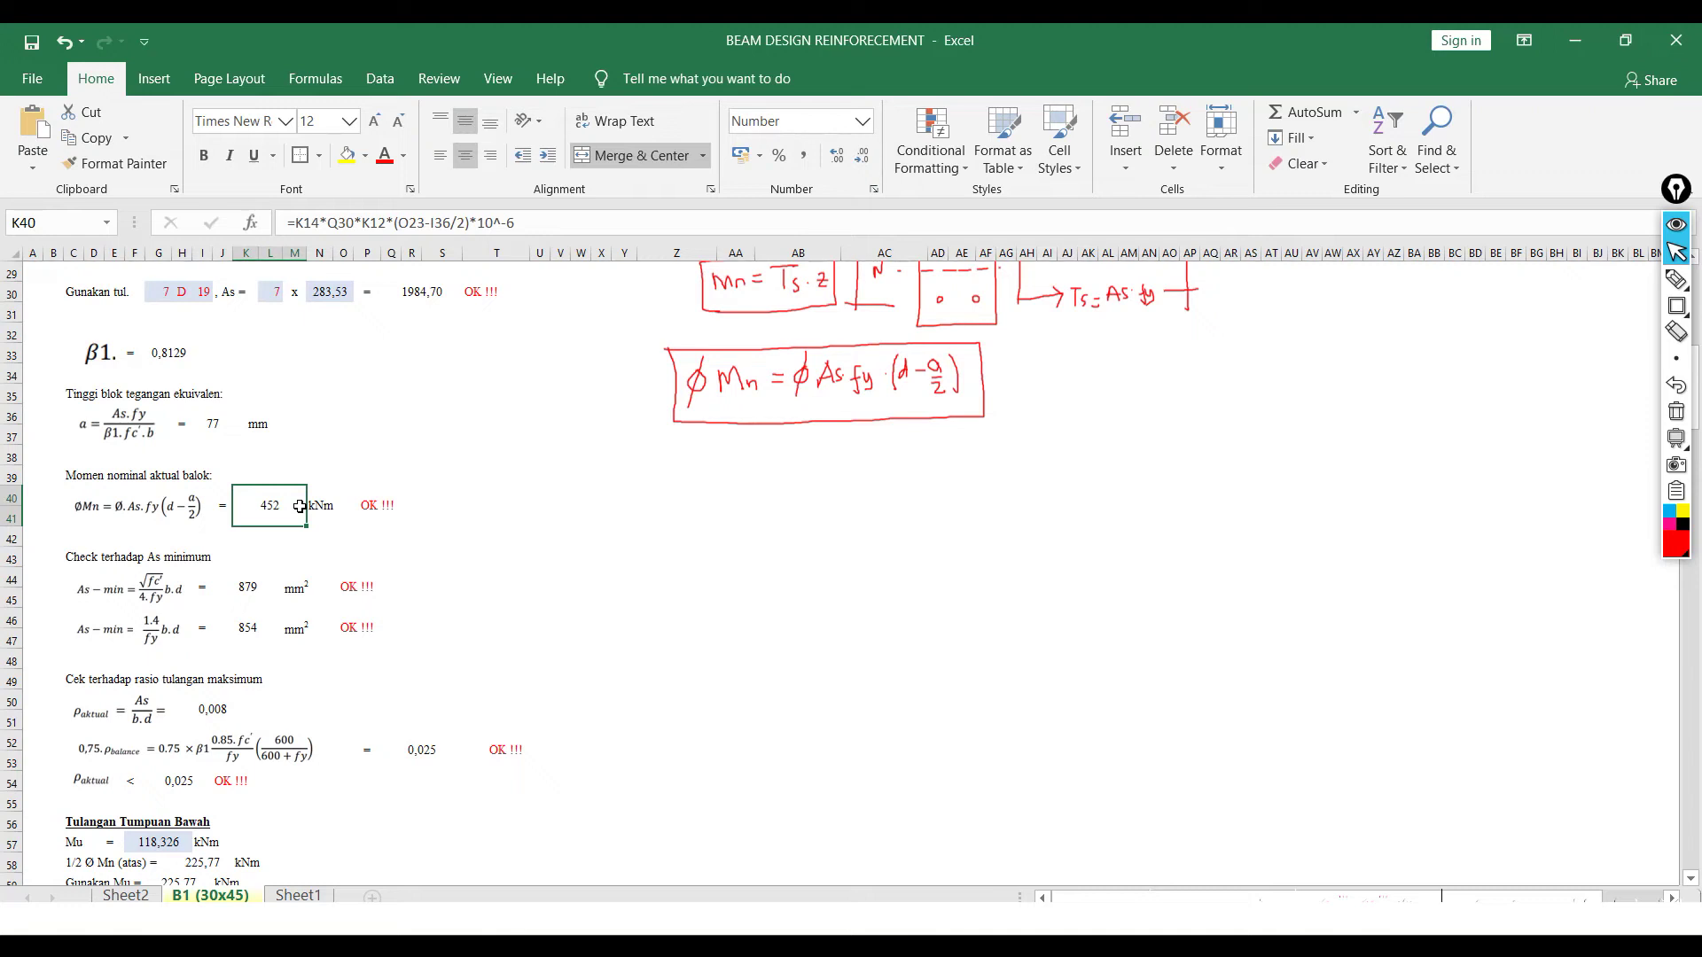
- Write the first minimum steel formula, 0,25·√fc'·b·d over fy, below the boxed φMn equation
{"action": "key", "text": "ctrl+shift+h"}
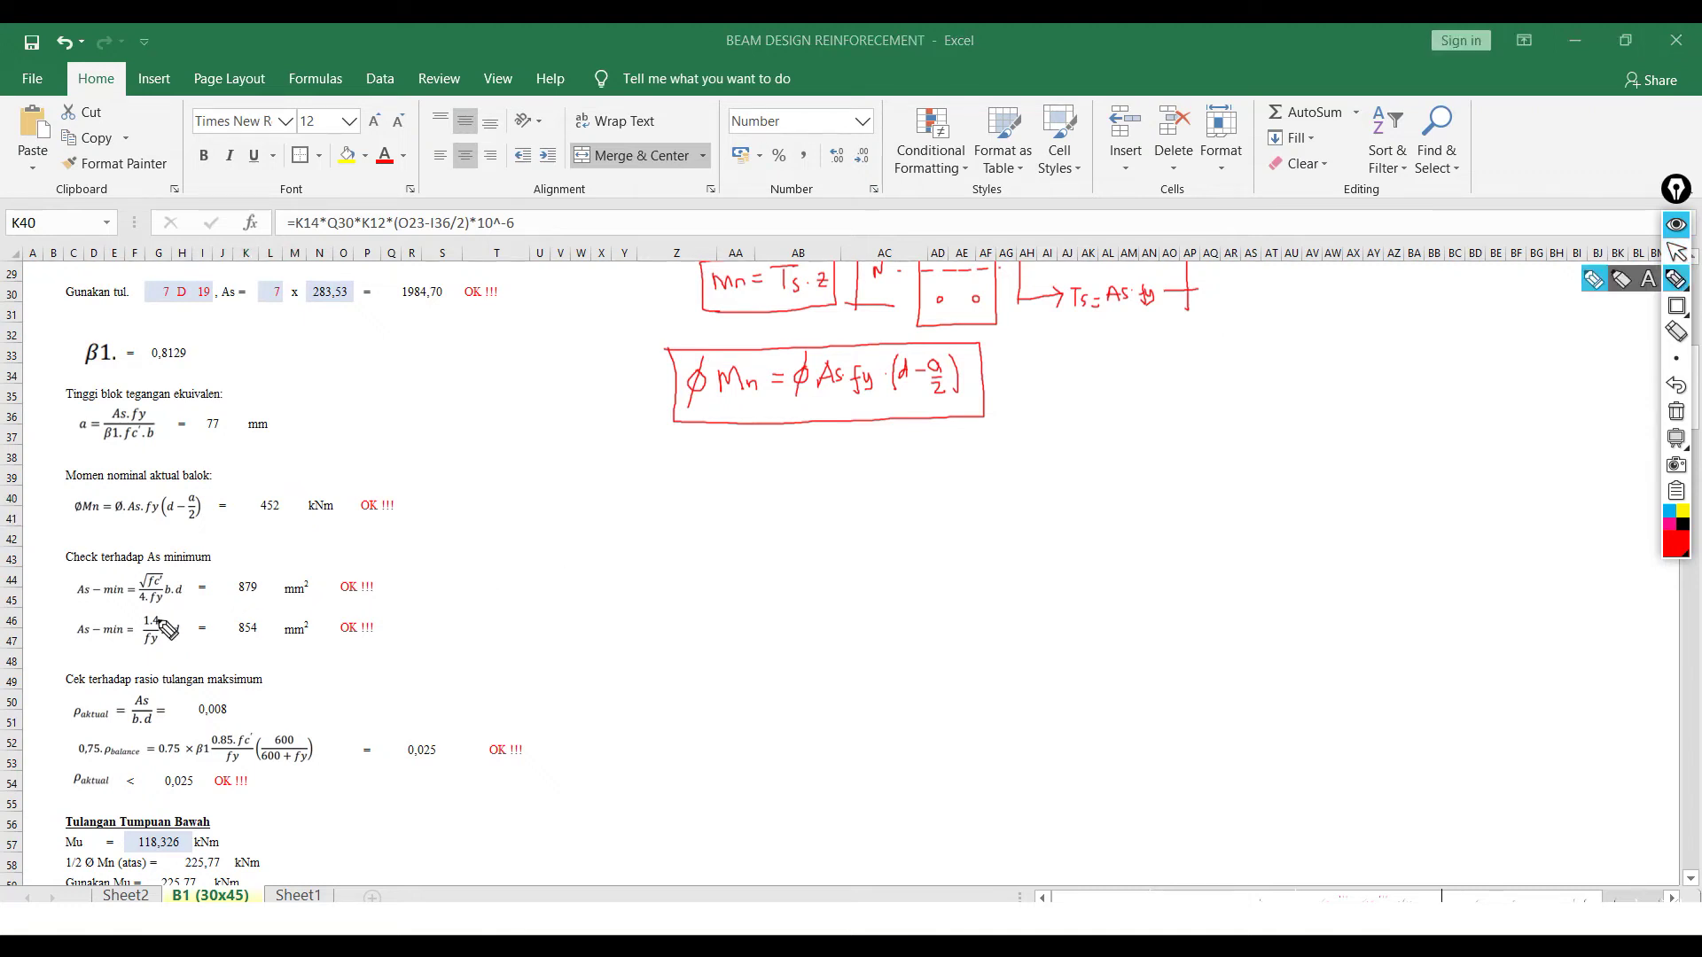
{"action": "left_click_drag", "start_coordinate": [581, 516], "coordinate": [578, 519]}
{"action": "mouse_move", "coordinate": [593, 530]}
{"action": "left_mouse_down"}
{"action": "mouse_move", "coordinate": [629, 537]}
{"action": "mouse_move", "coordinate": [701, 490]}
{"action": "mouse_move", "coordinate": [740, 486]}
{"action": "mouse_move", "coordinate": [708, 533]}
{"action": "mouse_move", "coordinate": [723, 511]}
{"action": "left_mouse_up"}
{"action": "left_click", "coordinate": [655, 523]}
{"action": "mouse_move", "coordinate": [739, 508]}
{"action": "left_mouse_down"}
{"action": "mouse_move", "coordinate": [731, 530]}
{"action": "mouse_move", "coordinate": [738, 502]}
{"action": "mouse_move", "coordinate": [780, 521]}
{"action": "mouse_move", "coordinate": [854, 515]}
{"action": "left_mouse_up"}
{"action": "left_click", "coordinate": [763, 516]}
{"action": "left_click", "coordinate": [817, 513]}
{"action": "left_click_drag", "start_coordinate": [561, 550], "coordinate": [909, 551]}
{"action": "left_click_drag", "start_coordinate": [692, 574], "coordinate": [703, 603]}
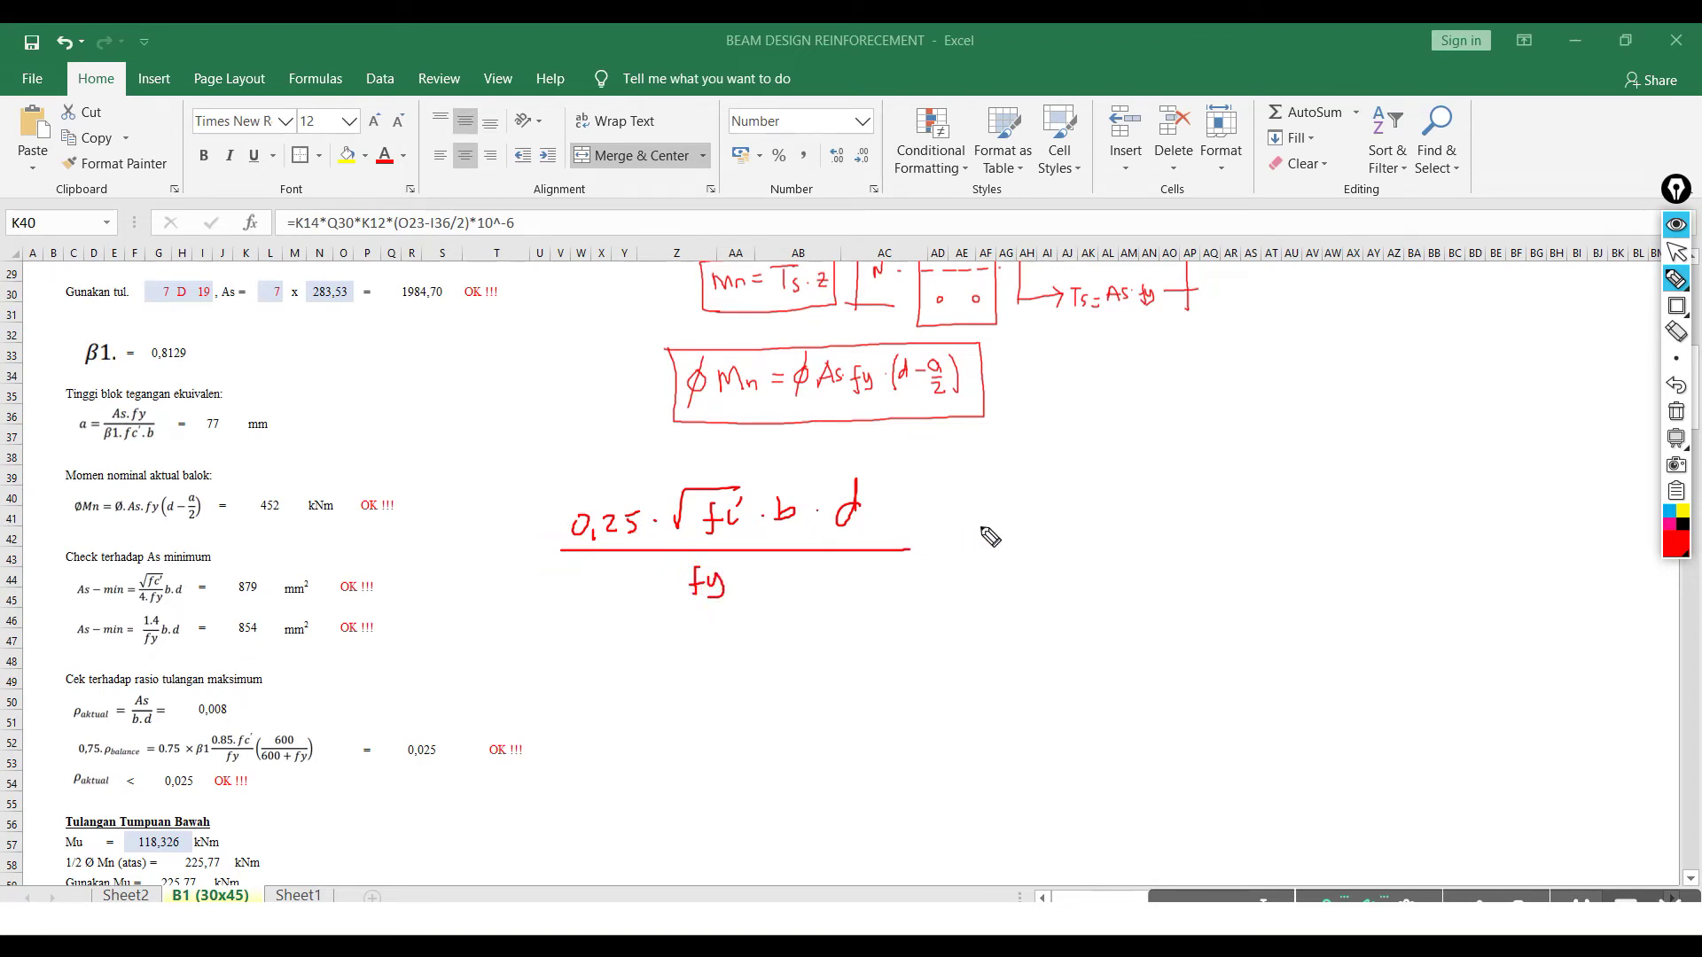
- Mark the 0,25·√fc'·b·d / fy formula with a circled 1 and draw a box around it
{"action": "left_click_drag", "start_coordinate": [944, 539], "coordinate": [953, 538]}
{"action": "left_click_drag", "start_coordinate": [965, 538], "coordinate": [975, 538]}
{"action": "left_click_drag", "start_coordinate": [994, 538], "coordinate": [1043, 529]}
{"action": "left_click_drag", "start_coordinate": [1037, 498], "coordinate": [1042, 496]}
{"action": "mouse_move", "coordinate": [531, 472]}
{"action": "left_mouse_down"}
{"action": "mouse_move", "coordinate": [1095, 469]}
{"action": "mouse_move", "coordinate": [917, 606]}
{"action": "mouse_move", "coordinate": [534, 472]}
{"action": "left_mouse_up"}
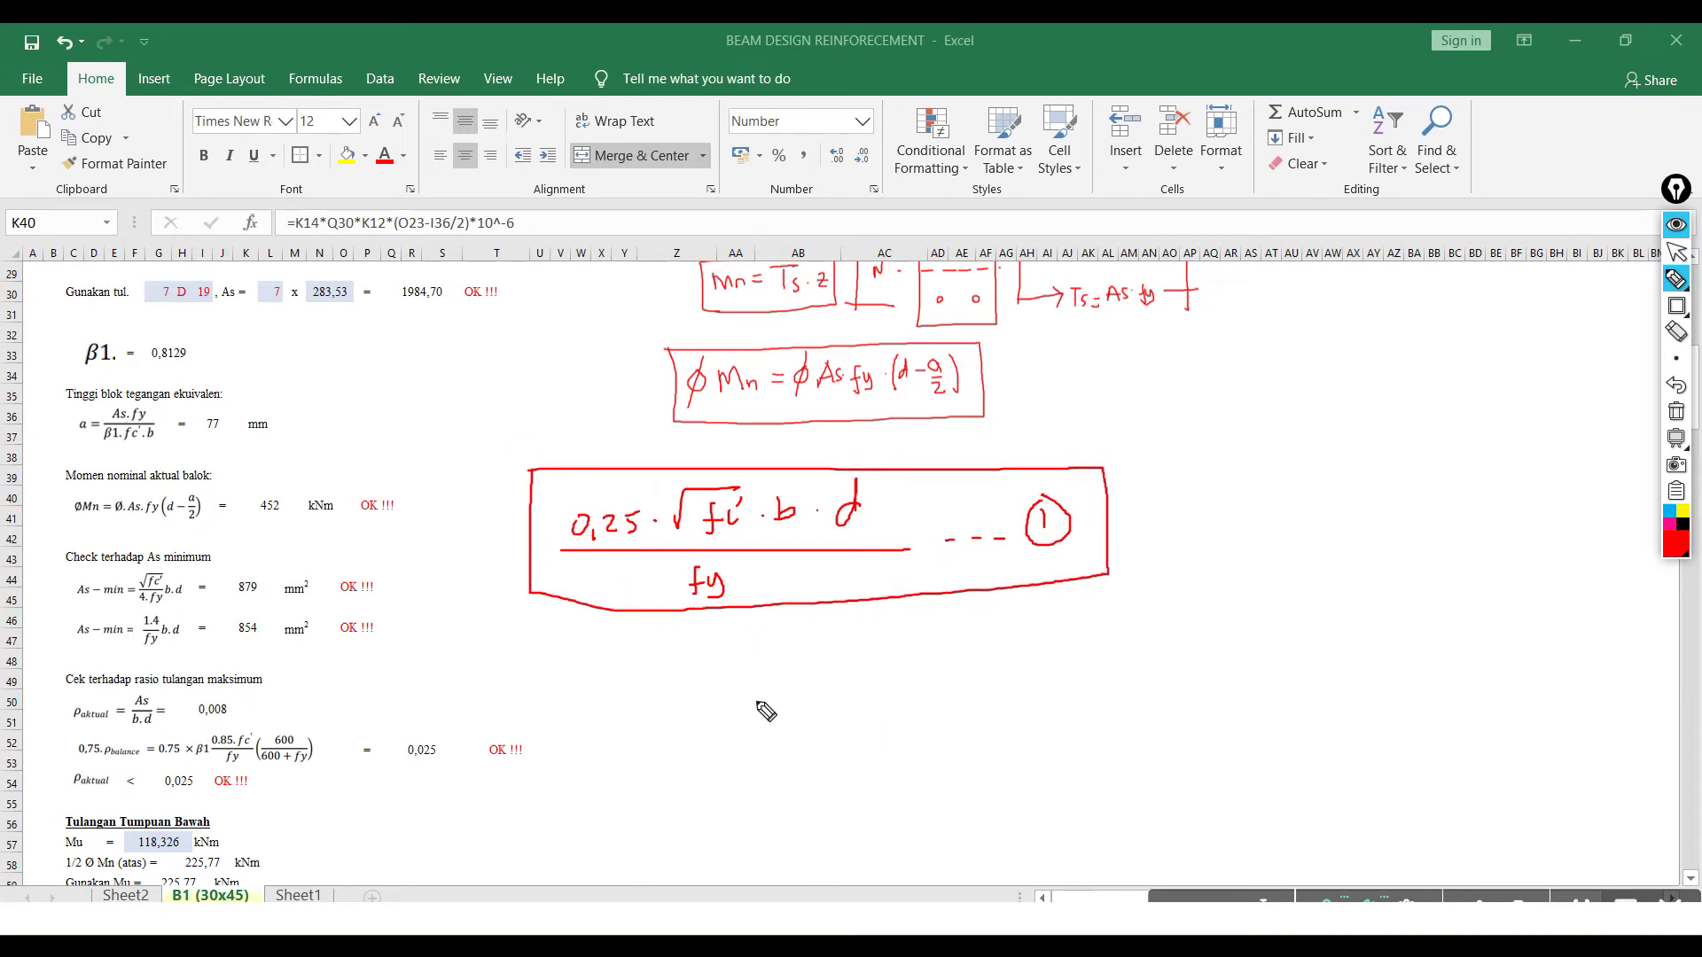
- Write the second minimum steel formula, 1,4·b·d over fy, below the first one
{"action": "left_click_drag", "start_coordinate": [711, 658], "coordinate": [727, 681]}
{"action": "mouse_move", "coordinate": [750, 652]}
{"action": "left_mouse_down"}
{"action": "mouse_move", "coordinate": [754, 683]}
{"action": "mouse_move", "coordinate": [893, 662]}
{"action": "left_mouse_up"}
{"action": "left_click", "coordinate": [774, 663]}
{"action": "left_click", "coordinate": [857, 663]}
{"action": "left_click_drag", "start_coordinate": [697, 694], "coordinate": [926, 687]}
{"action": "left_click_drag", "start_coordinate": [808, 704], "coordinate": [814, 741]}
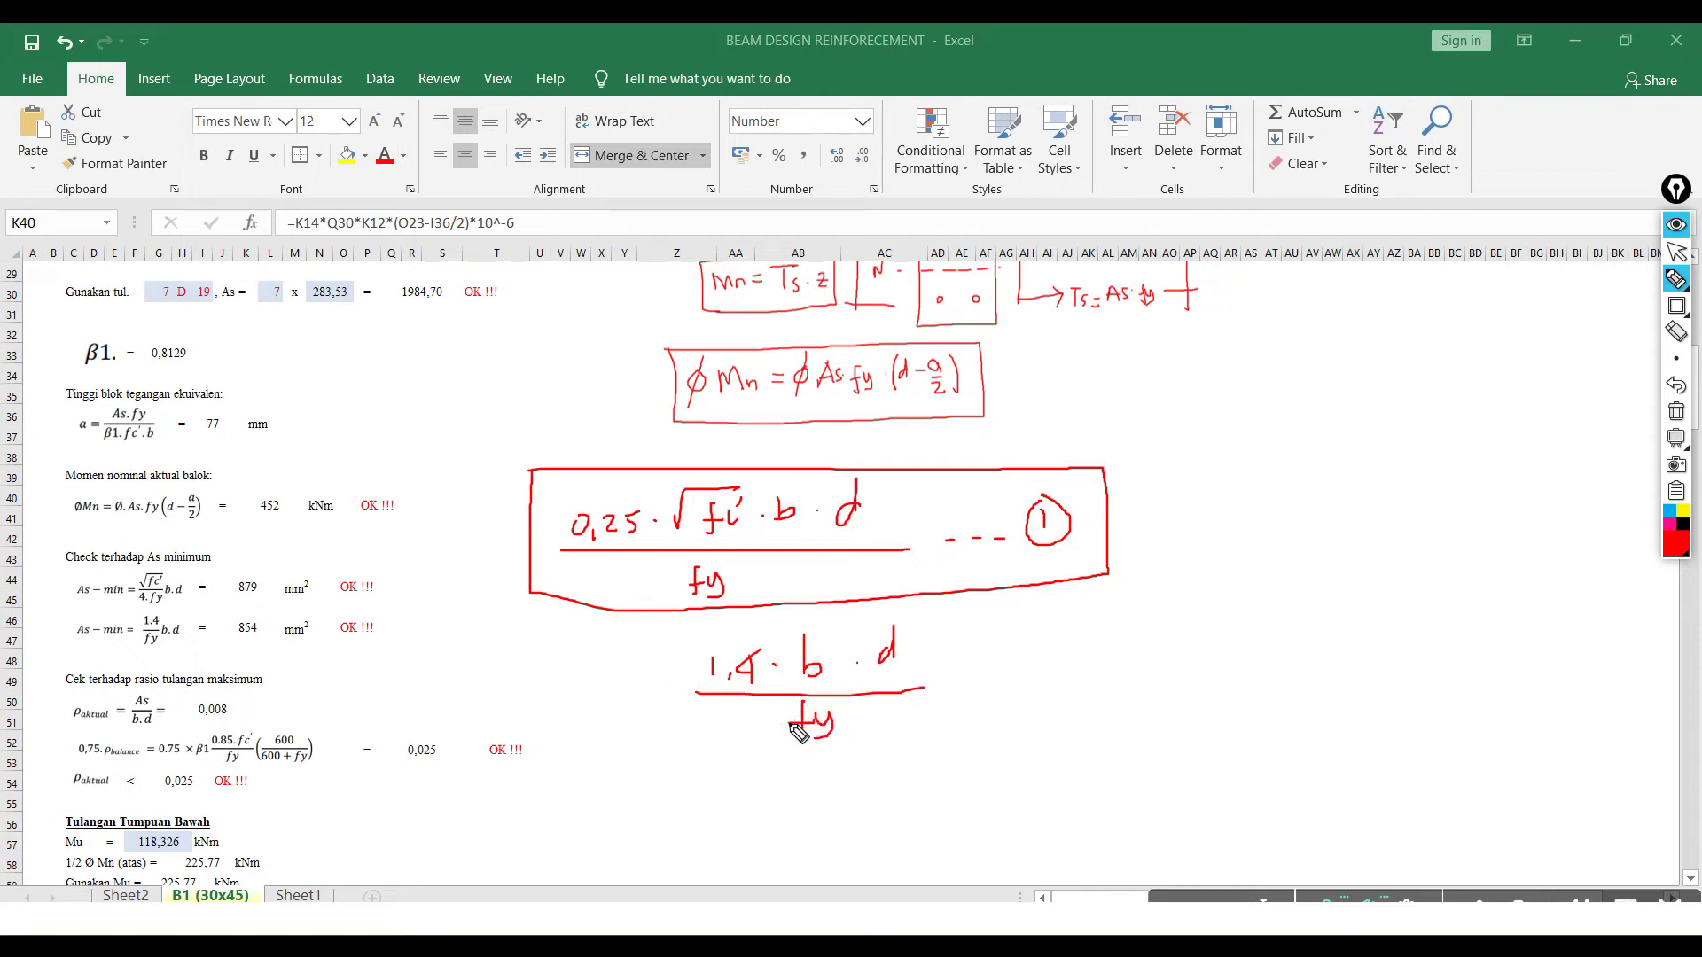
- Box the 1,4·b·d / fy formula and number it 2, and place the captured formula pair under the φMn equation
{"action": "mouse_move", "coordinate": [688, 626]}
{"action": "left_mouse_down"}
{"action": "mouse_move", "coordinate": [938, 638]}
{"action": "mouse_move", "coordinate": [686, 743]}
{"action": "mouse_move", "coordinate": [684, 631]}
{"action": "left_mouse_up"}
{"action": "mouse_move", "coordinate": [972, 686]}
{"action": "left_mouse_down"}
{"action": "mouse_move", "coordinate": [1065, 671]}
{"action": "mouse_move", "coordinate": [1087, 690]}
{"action": "left_mouse_up"}
{"action": "left_click", "coordinate": [1006, 686]}
{"action": "left_click", "coordinate": [1030, 685]}
{"action": "mouse_move", "coordinate": [1060, 629]}
{"action": "left_mouse_down"}
{"action": "mouse_move", "coordinate": [1043, 661]}
{"action": "mouse_move", "coordinate": [1095, 682]}
{"action": "mouse_move", "coordinate": [1061, 628]}
{"action": "left_mouse_up"}
{"action": "left_click", "coordinate": [1011, 592]}
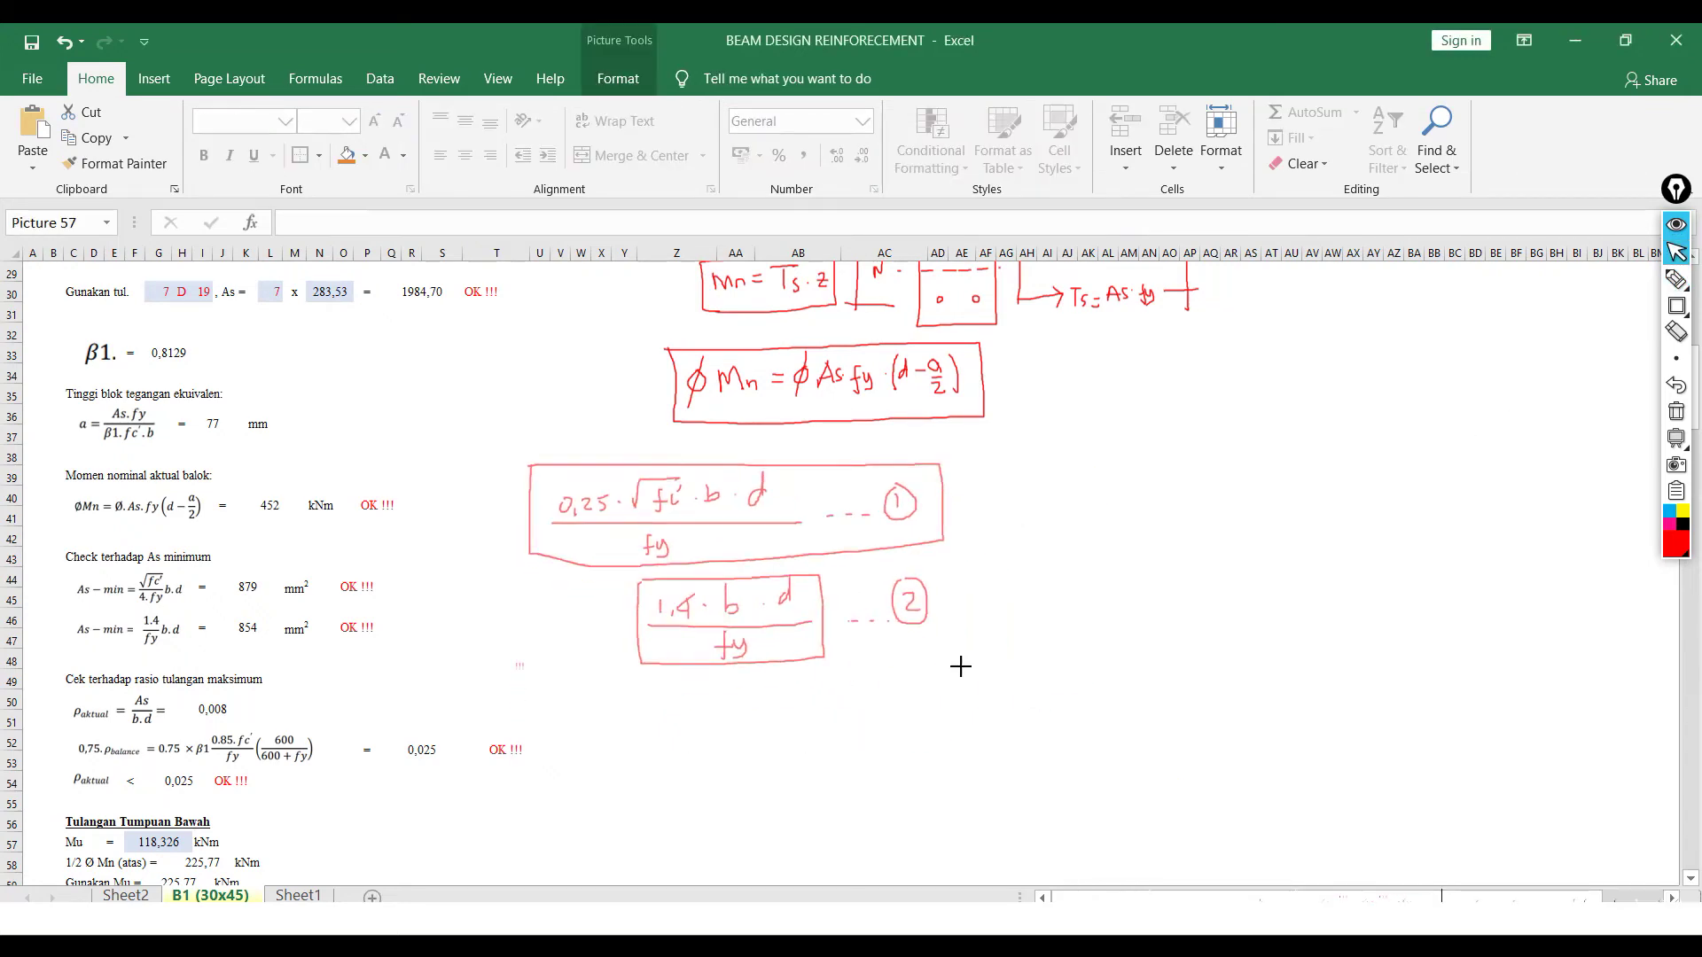
{"action": "scroll", "coordinate": [760, 639], "scroll_direction": "up", "scroll_amount": 1}
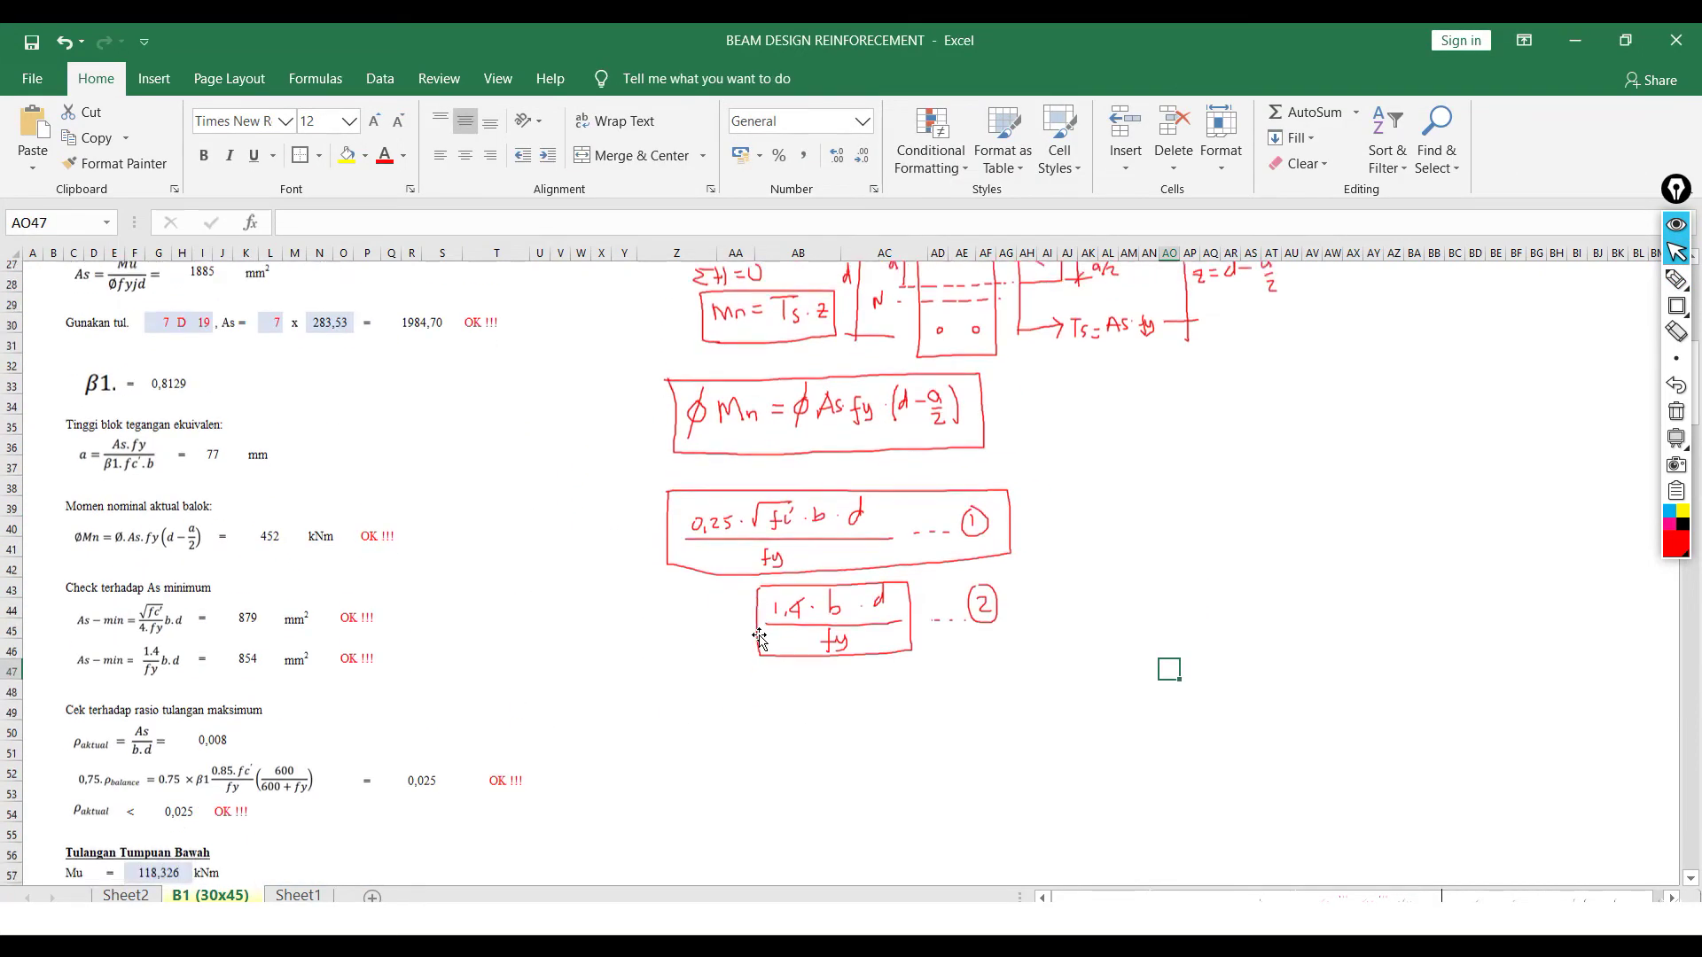
- Inspect the cell formulas of both As-min checks against the handwritten expressions
{"action": "scroll", "coordinate": [334, 608], "scroll_direction": "down", "scroll_amount": 2}
{"action": "left_click", "coordinate": [251, 525]}
{"action": "double_click", "coordinate": [251, 525]}
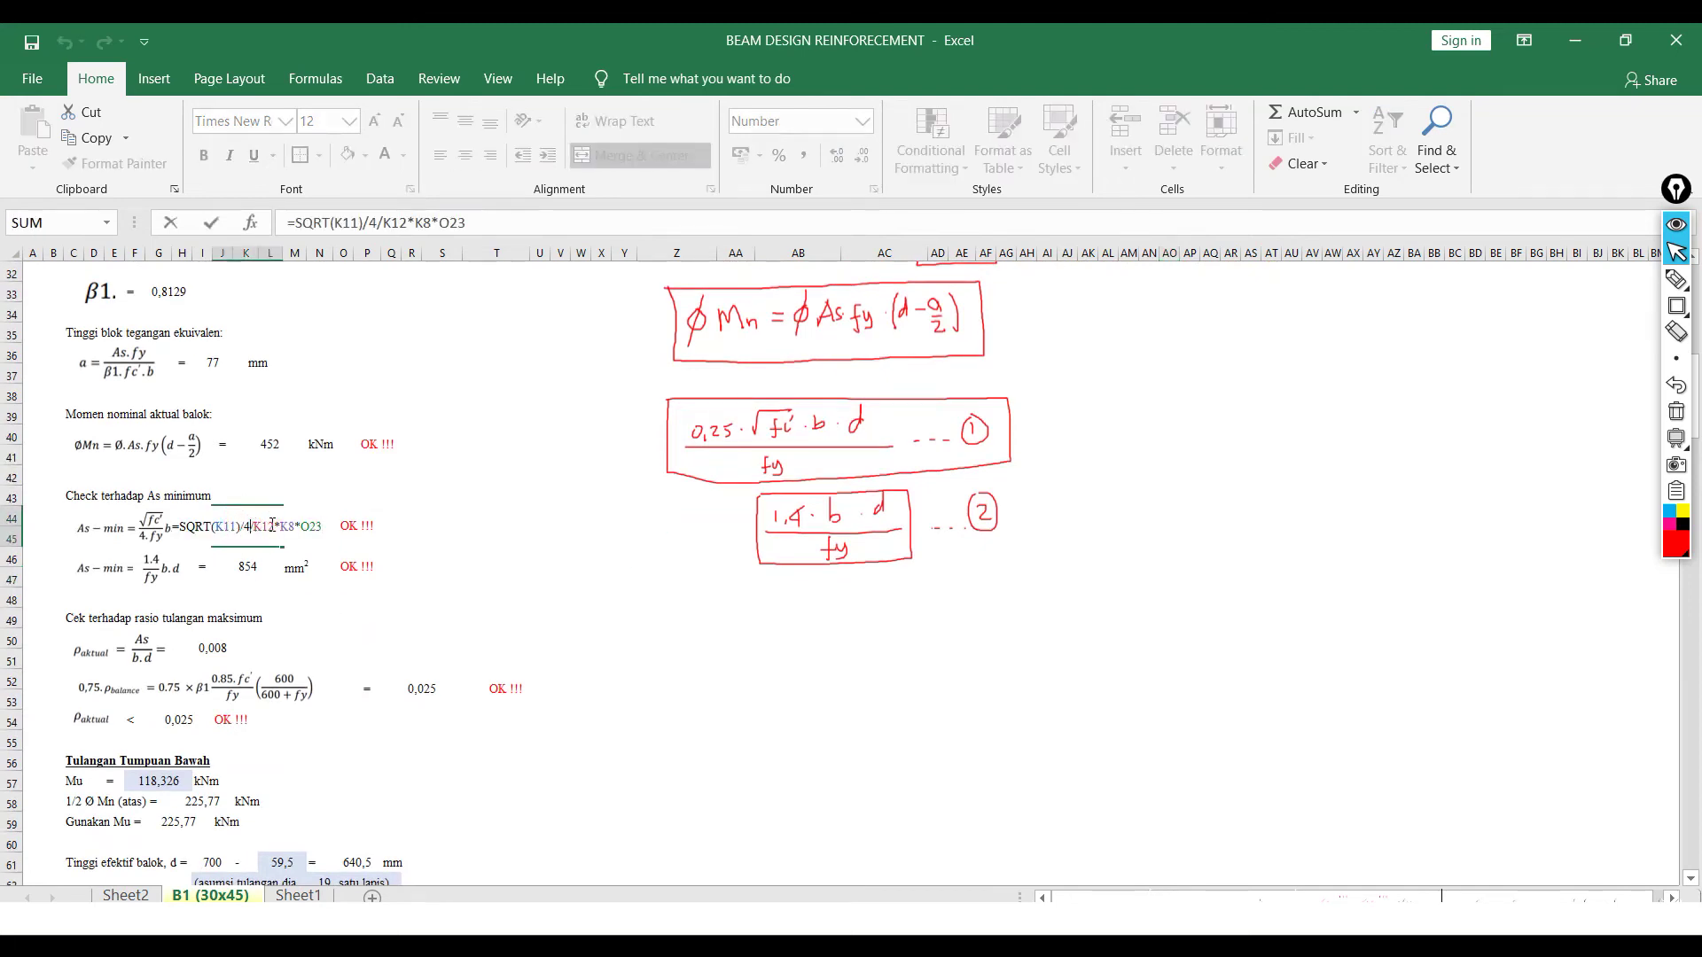
{"action": "left_click", "coordinate": [333, 223]}
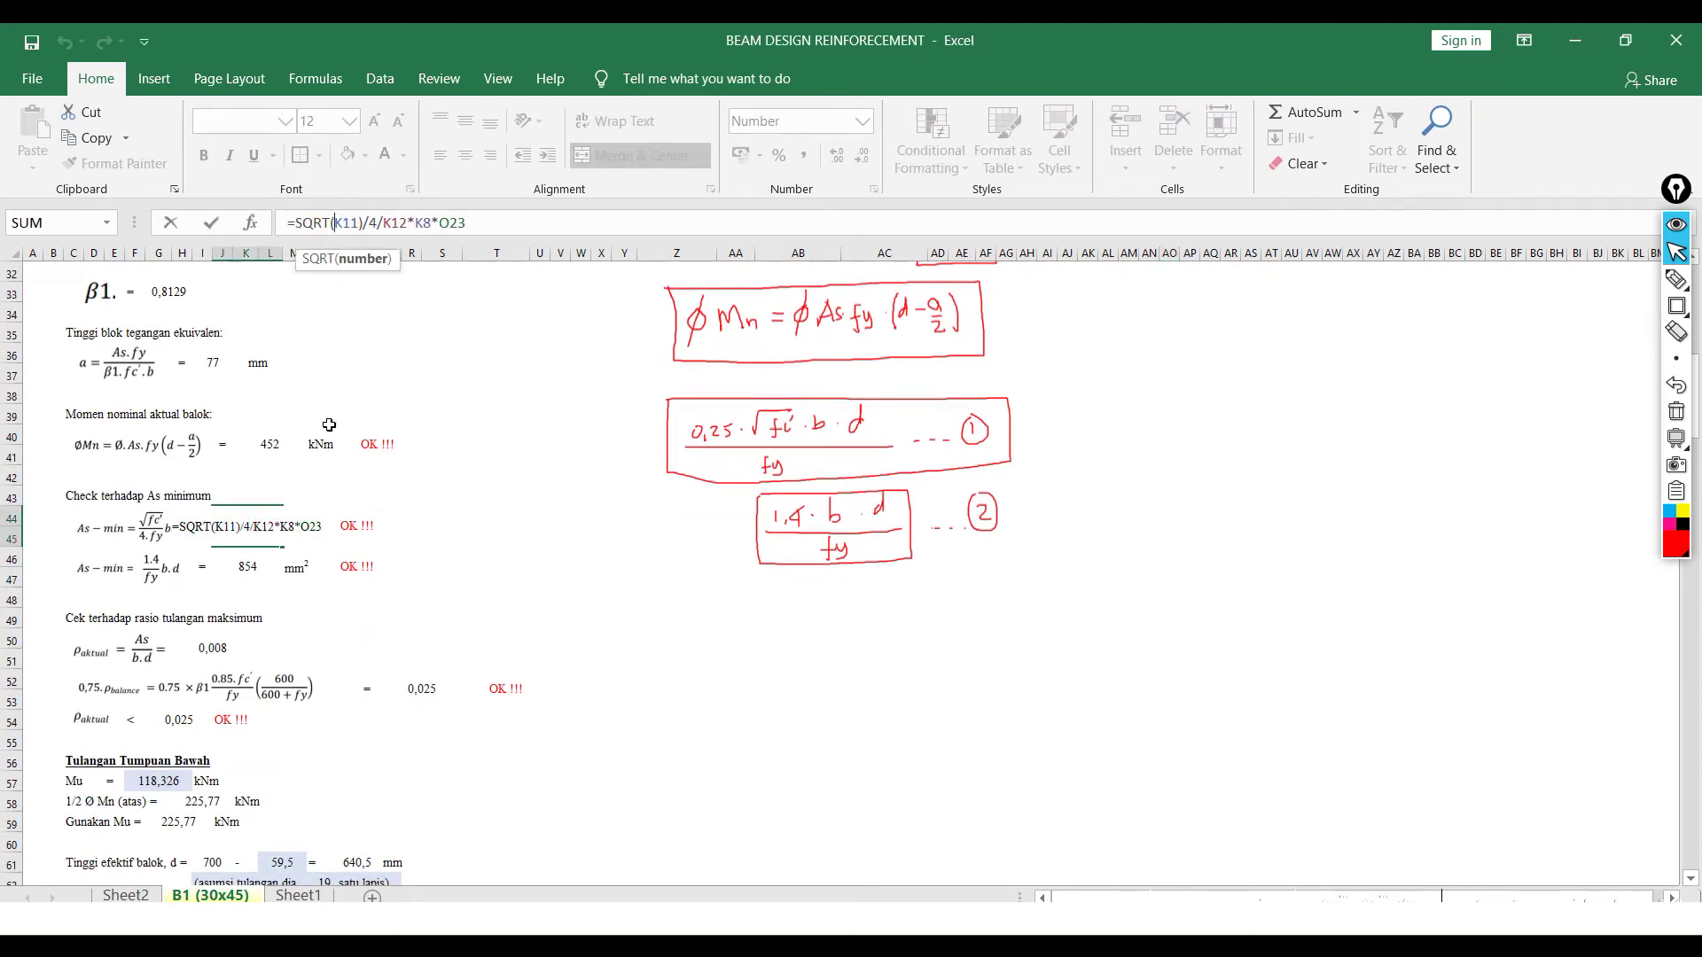
{"action": "key", "text": "Return"}
{"action": "double_click", "coordinate": [252, 568]}
{"action": "key", "text": "Escape"}
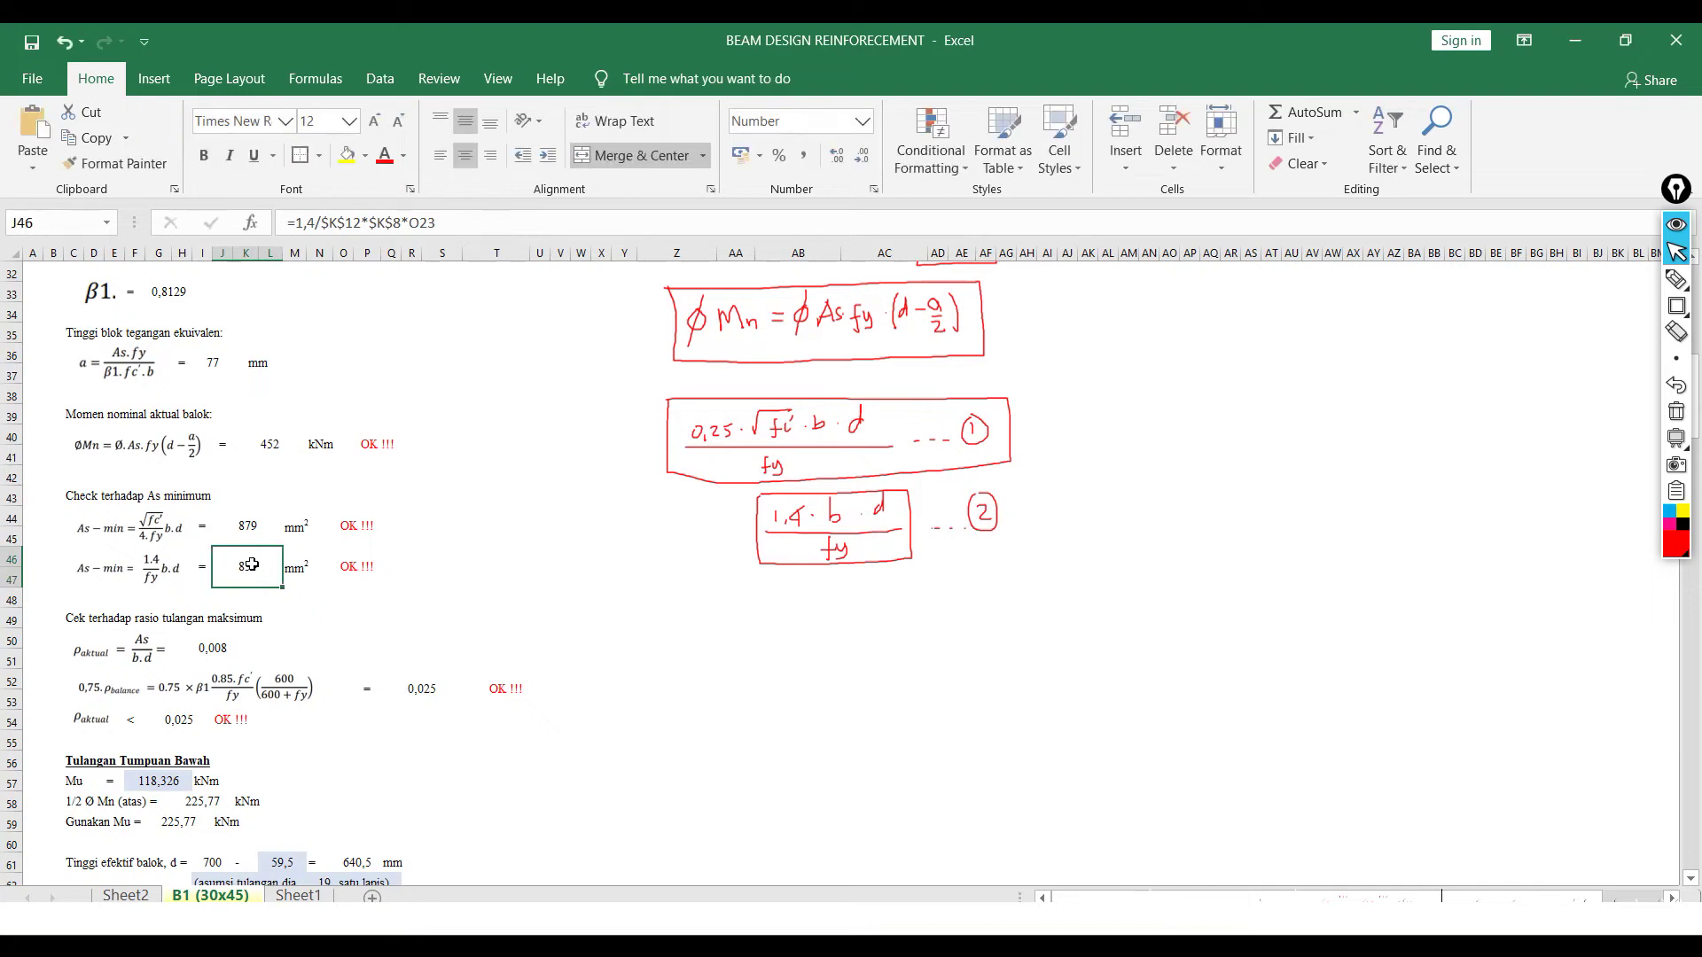
{"action": "left_click", "coordinate": [368, 600]}
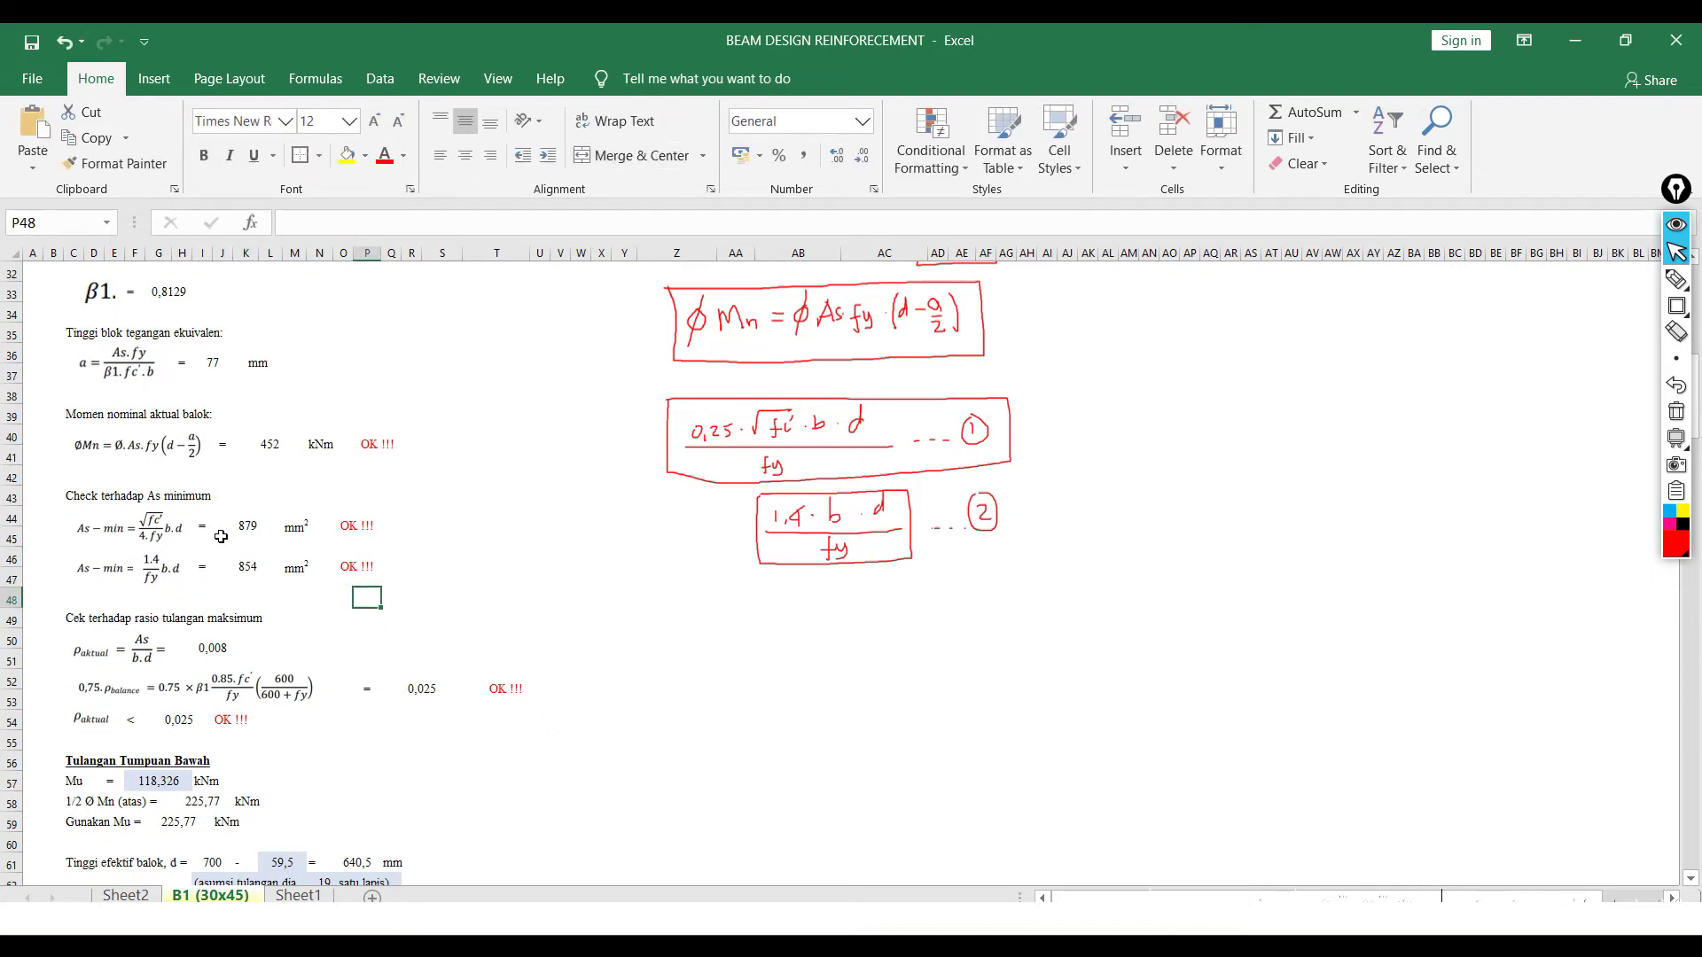
- Compare the two As-min values with the required and provided steel areas of the top support reinforcement
{"action": "scroll", "coordinate": [260, 541], "scroll_direction": "up", "scroll_amount": 1}
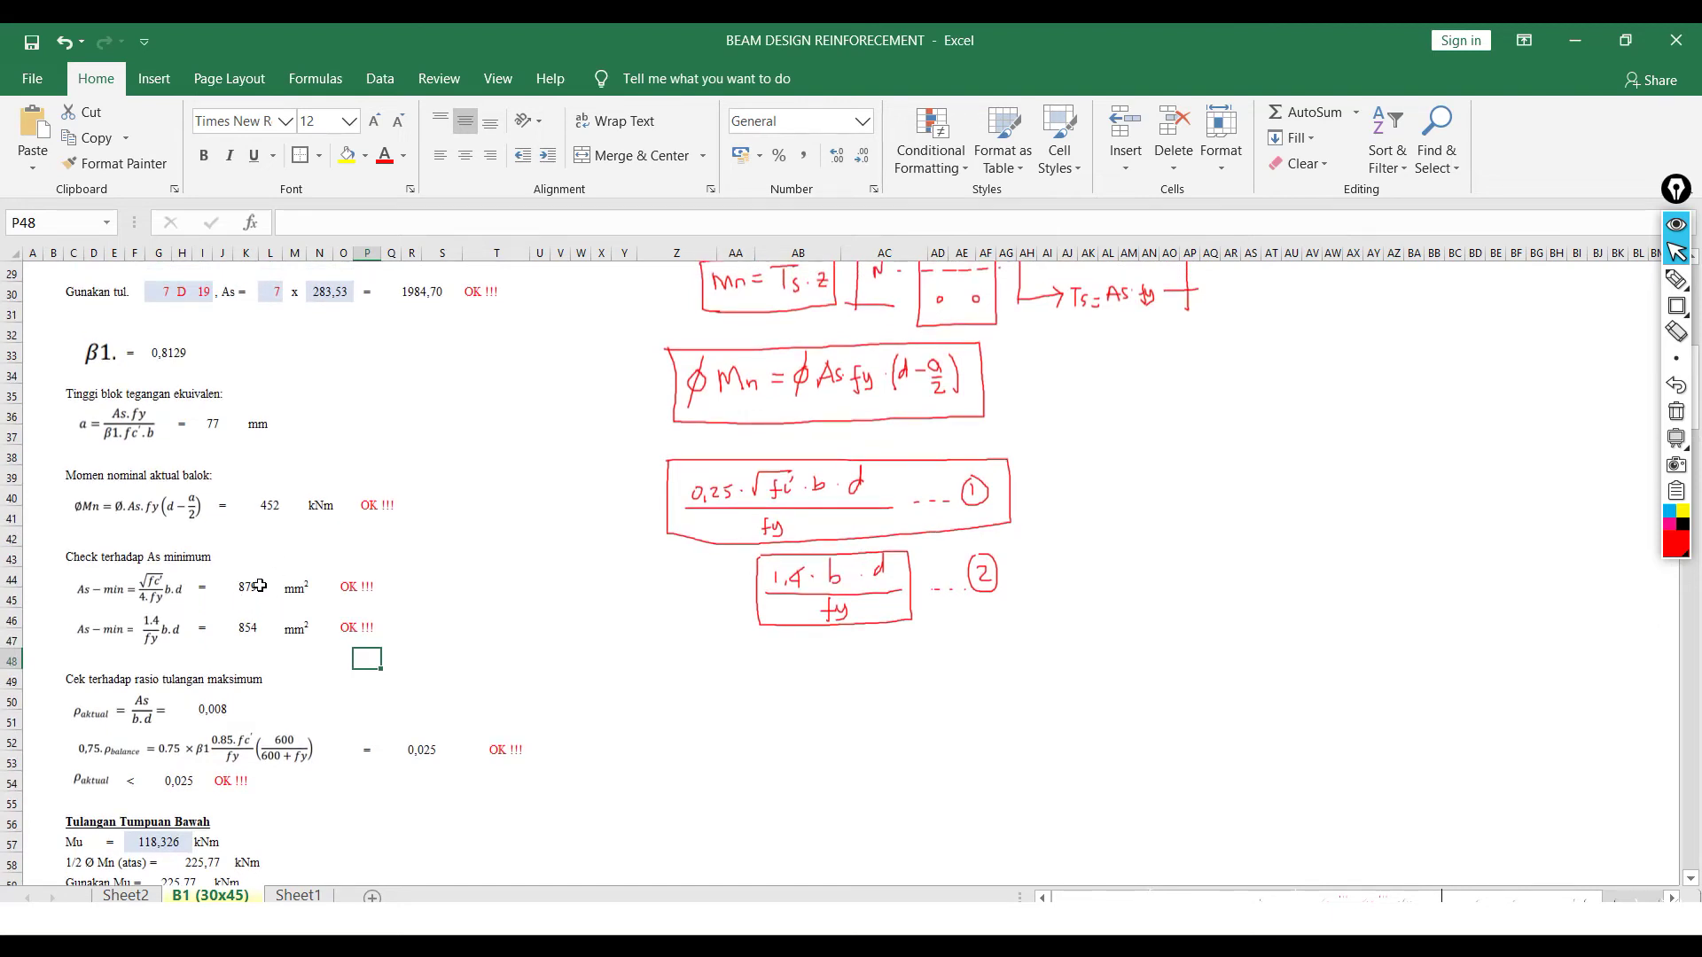
{"action": "scroll", "coordinate": [259, 586], "scroll_direction": "up", "scroll_amount": 1}
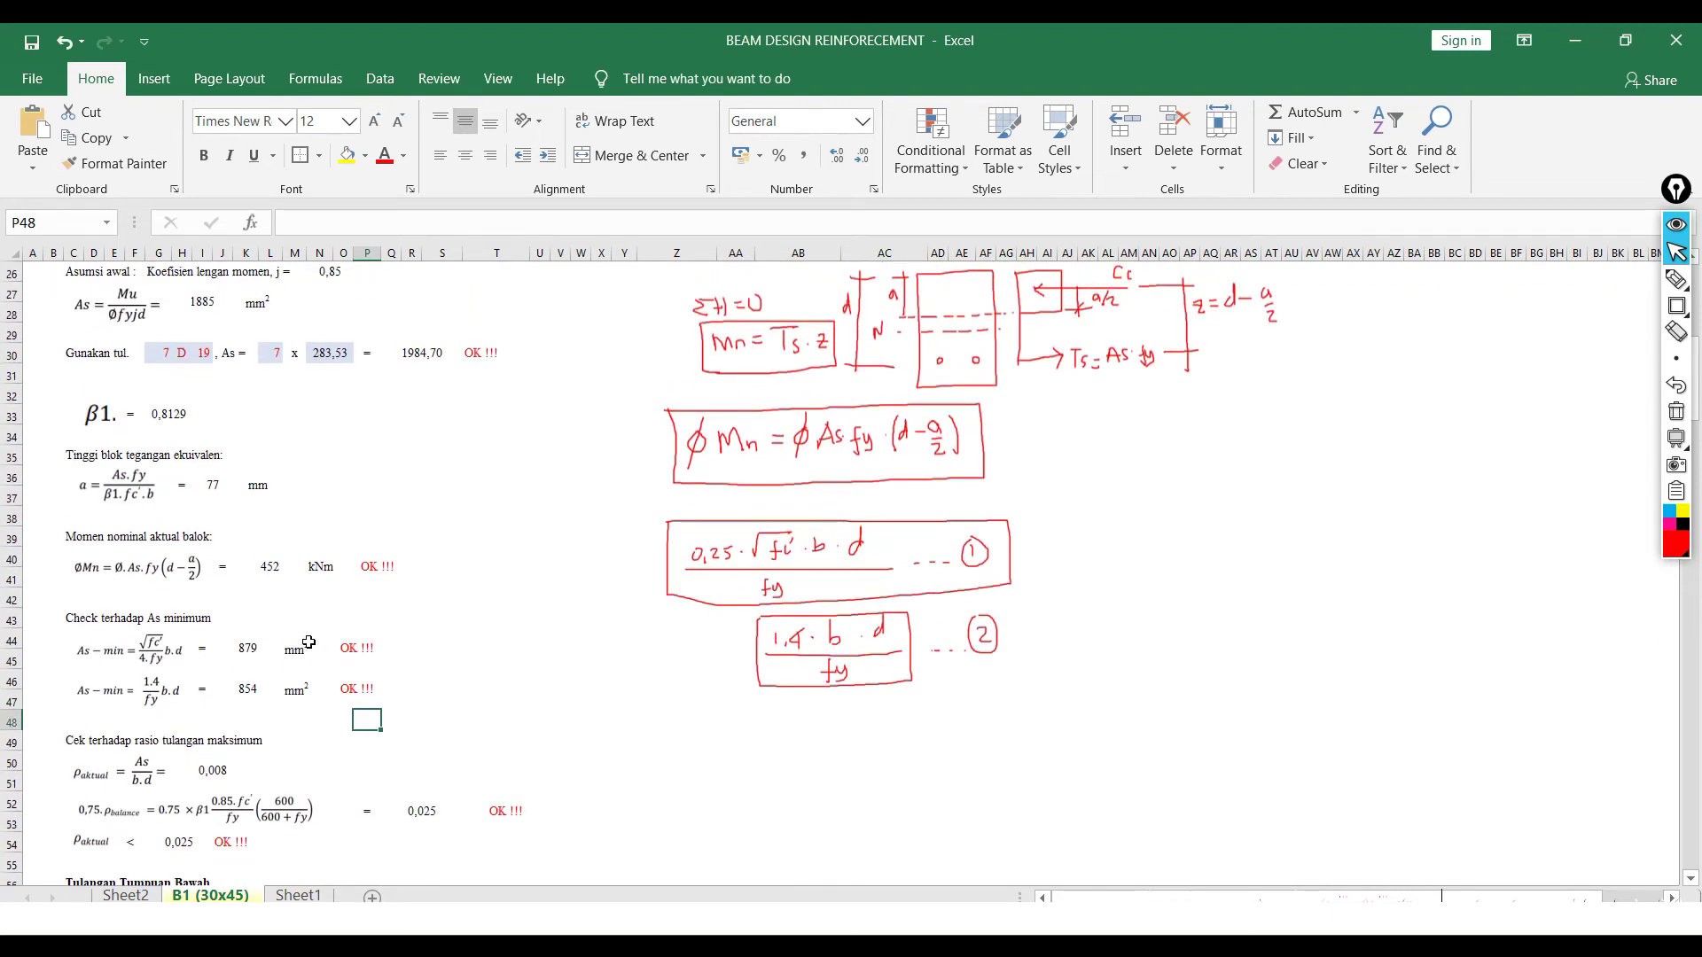
{"action": "scroll", "coordinate": [308, 641], "scroll_direction": "up", "scroll_amount": 1}
{"action": "scroll", "coordinate": [265, 634], "scroll_direction": "down", "scroll_amount": 1}
{"action": "scroll", "coordinate": [328, 540], "scroll_direction": "up", "scroll_amount": 3}
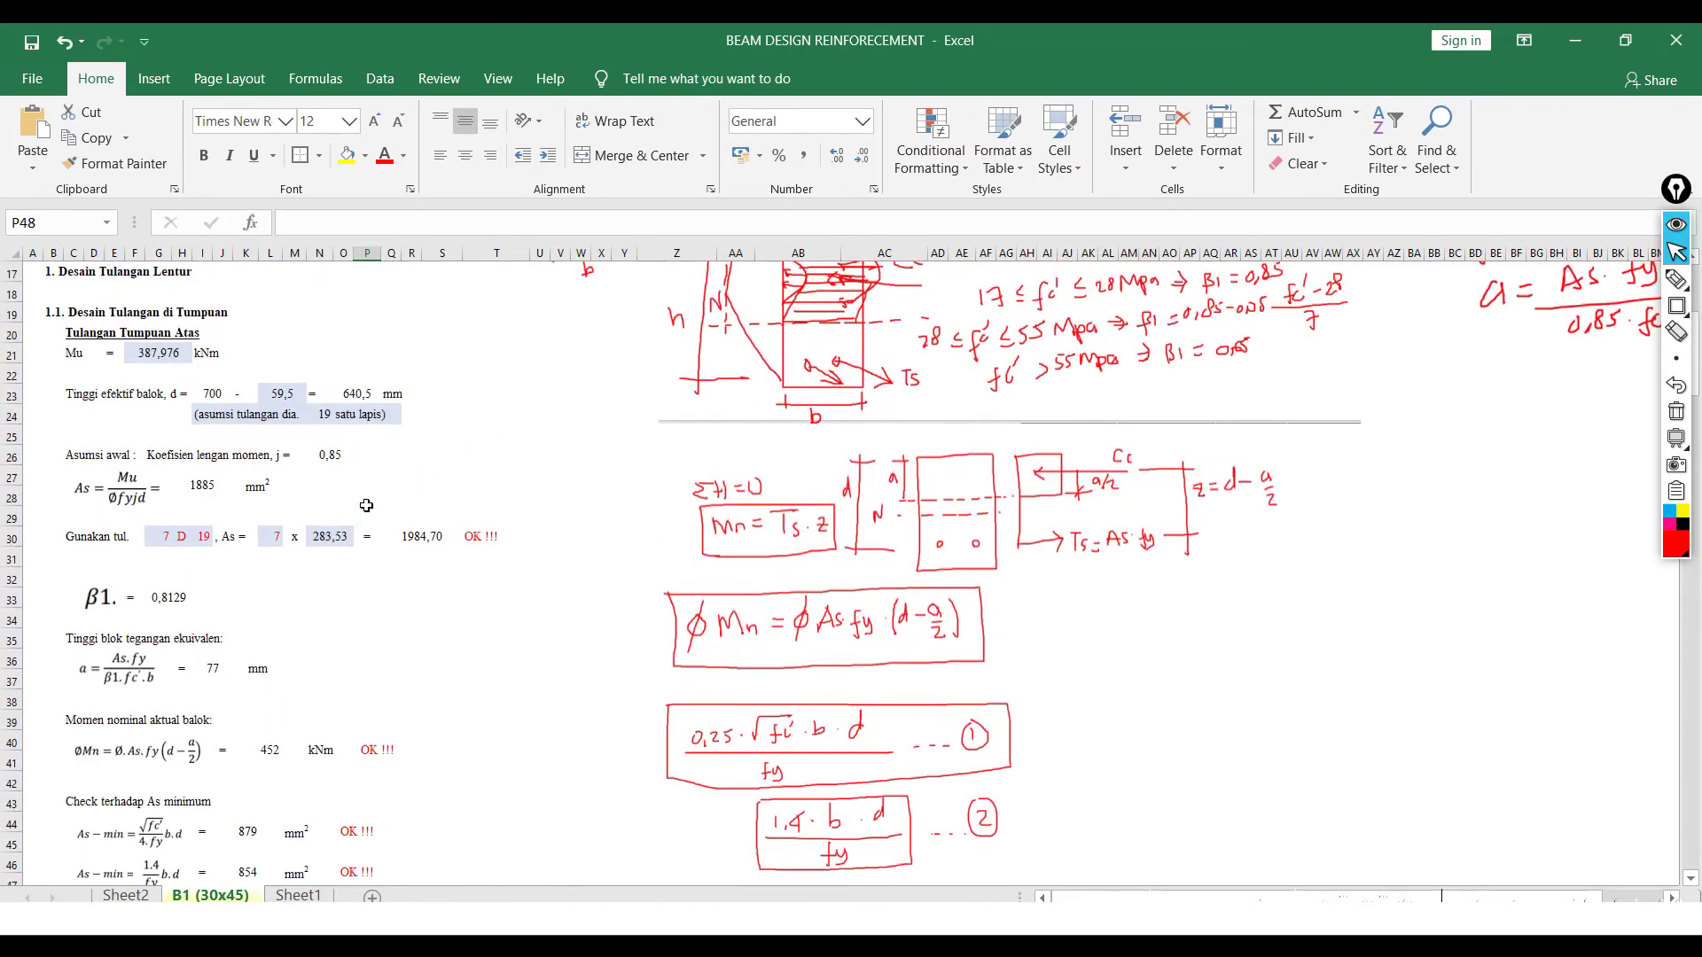
{"action": "scroll", "coordinate": [361, 518], "scroll_direction": "up", "scroll_amount": 1}
{"action": "scroll", "coordinate": [375, 475], "scroll_direction": "down", "scroll_amount": 1}
{"action": "scroll", "coordinate": [364, 449], "scroll_direction": "down", "scroll_amount": 1}
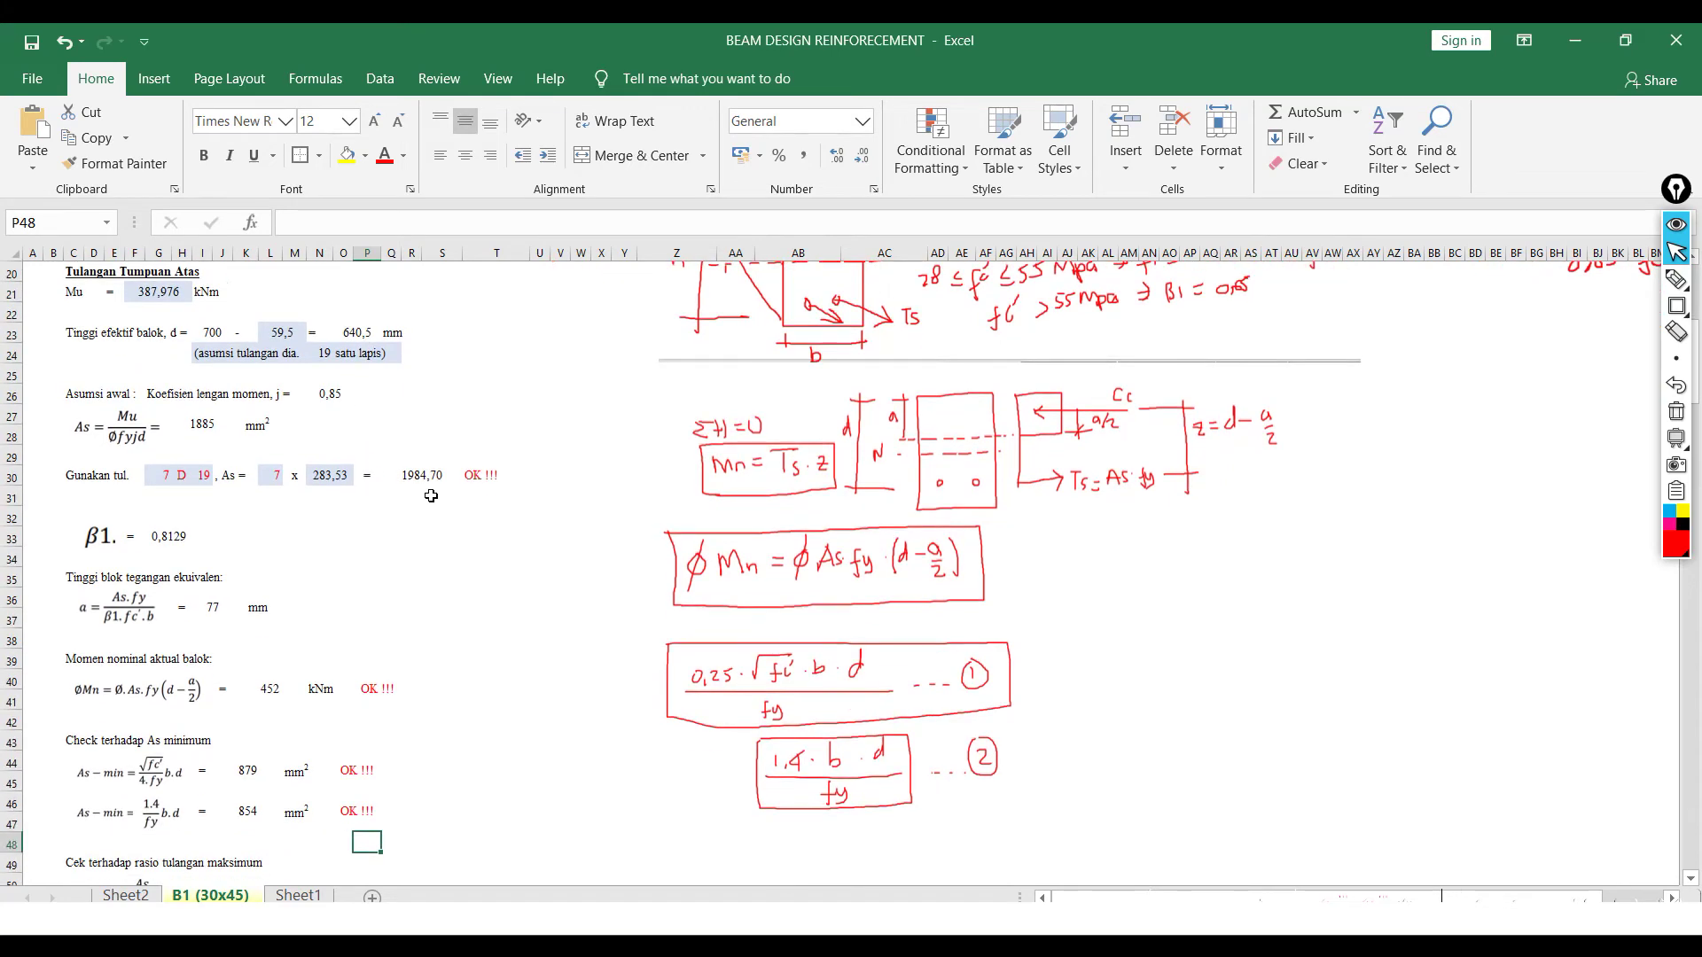
{"action": "scroll", "coordinate": [431, 495], "scroll_direction": "down", "scroll_amount": 2}
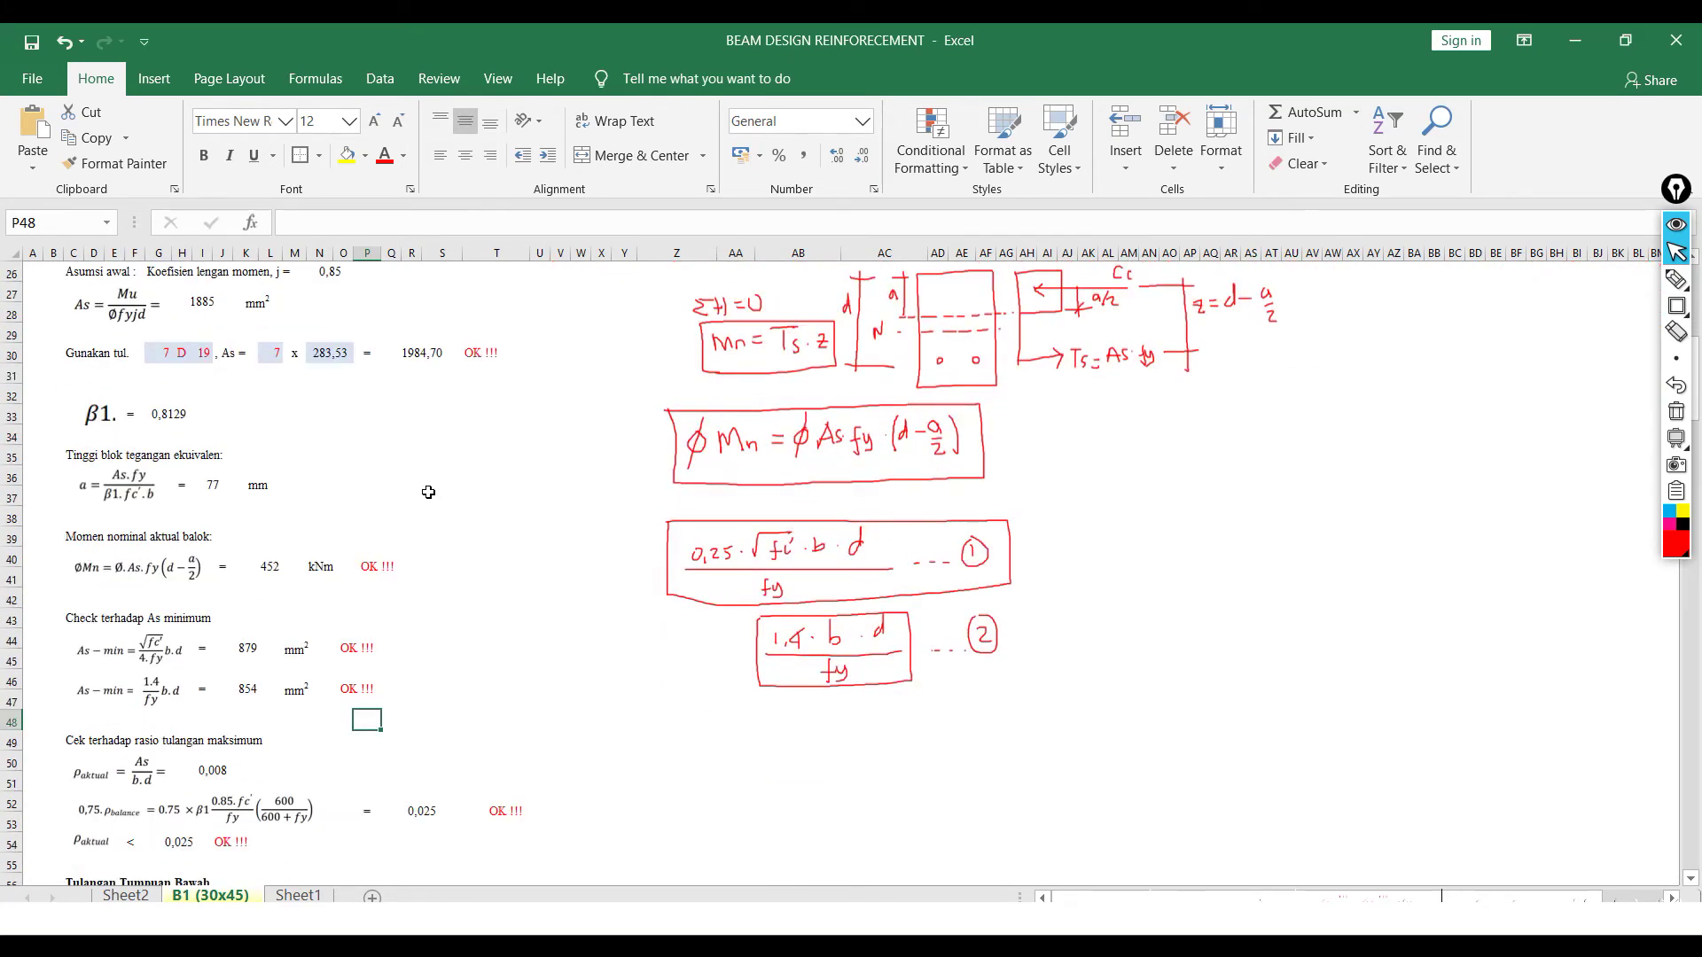
{"action": "scroll", "coordinate": [336, 594], "scroll_direction": "down", "scroll_amount": 1}
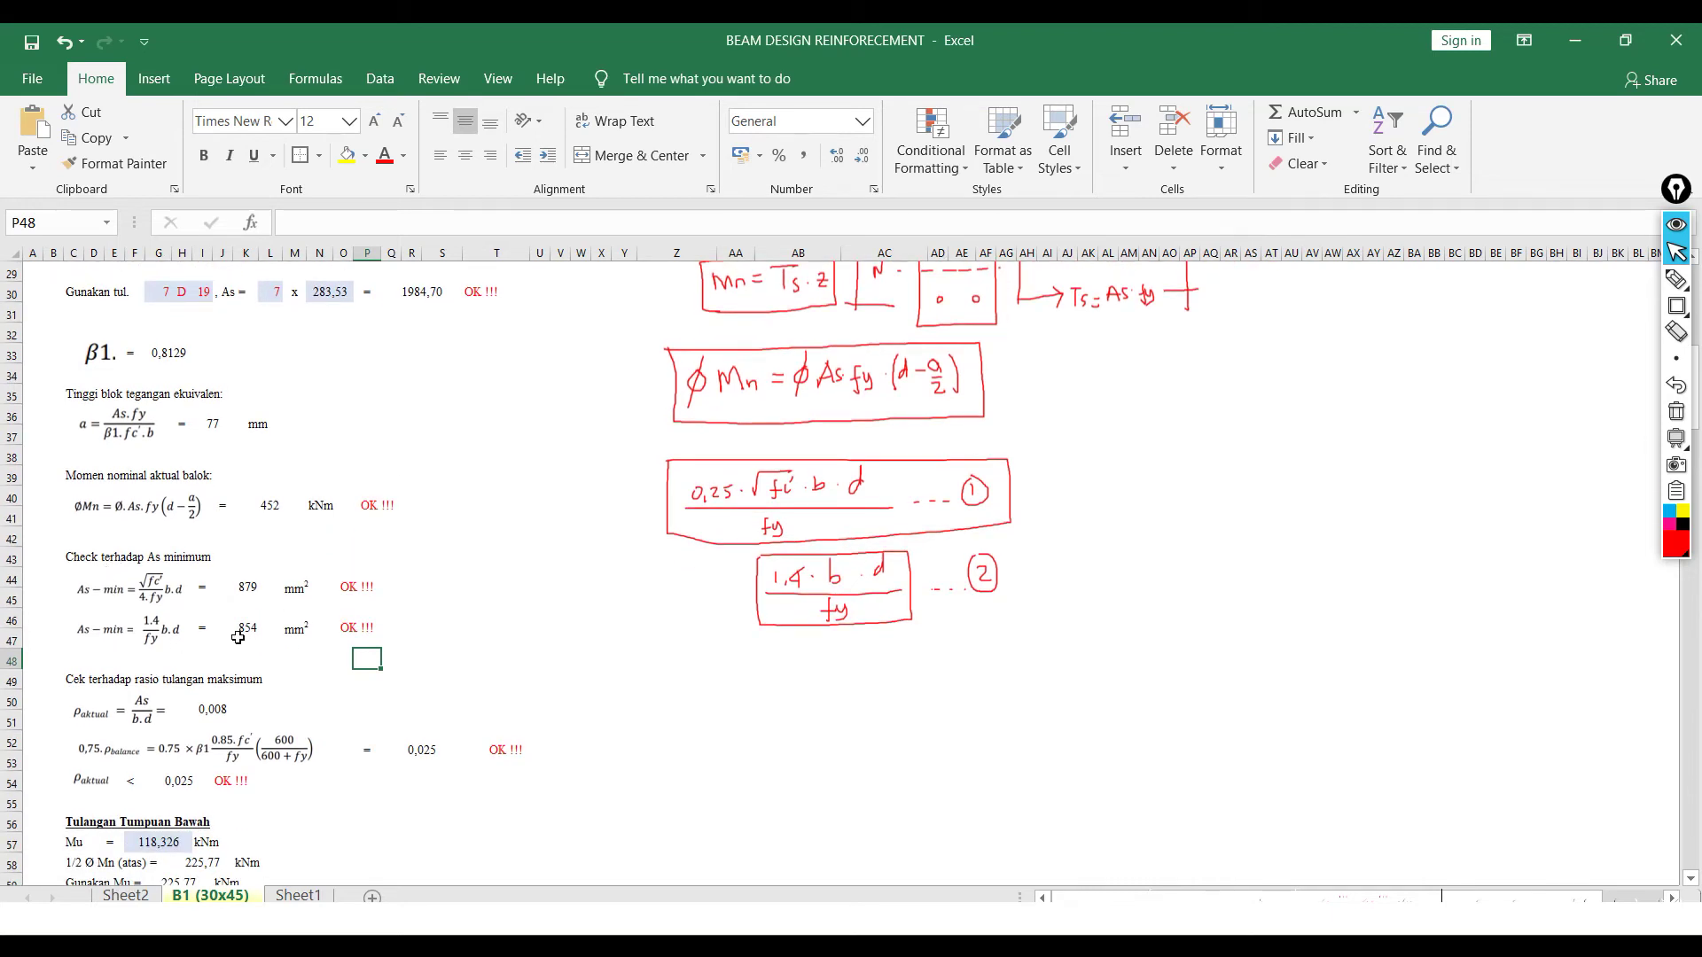
{"action": "scroll", "coordinate": [292, 607], "scroll_direction": "up", "scroll_amount": 3}
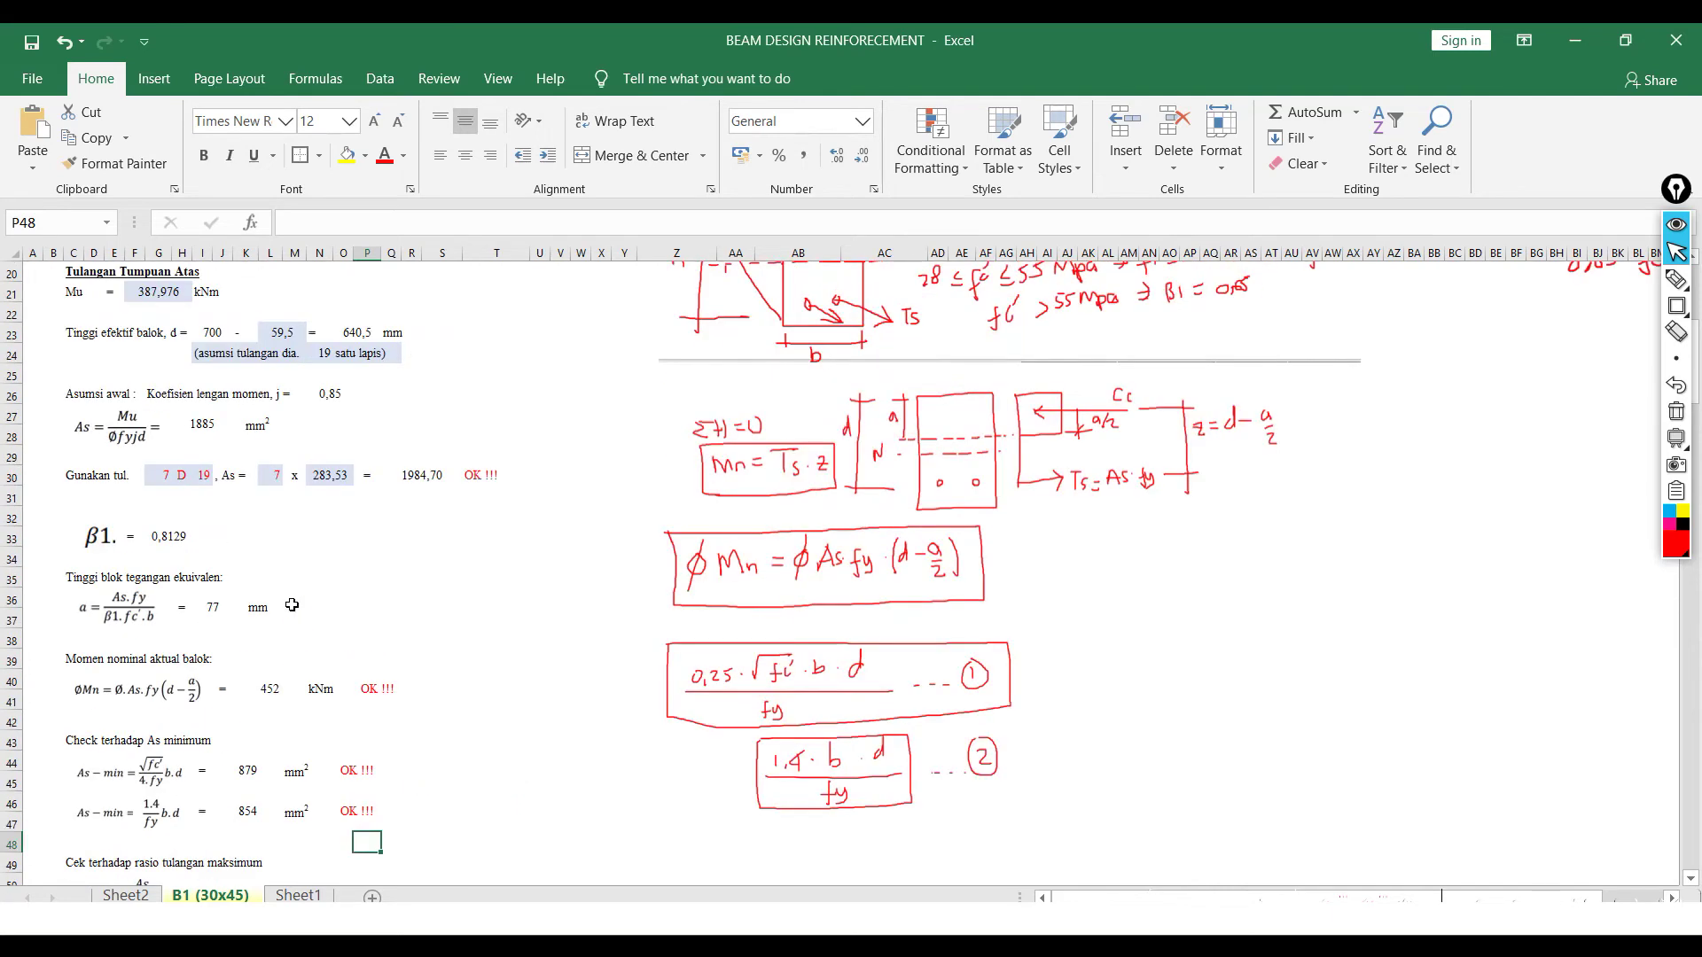
- Inspect the ρ aktual formula in the maximum reinforcement ratio check and trace the steel area, beam width and effective depth cells it references
{"action": "scroll", "coordinate": [437, 444], "scroll_direction": "down", "scroll_amount": 1}
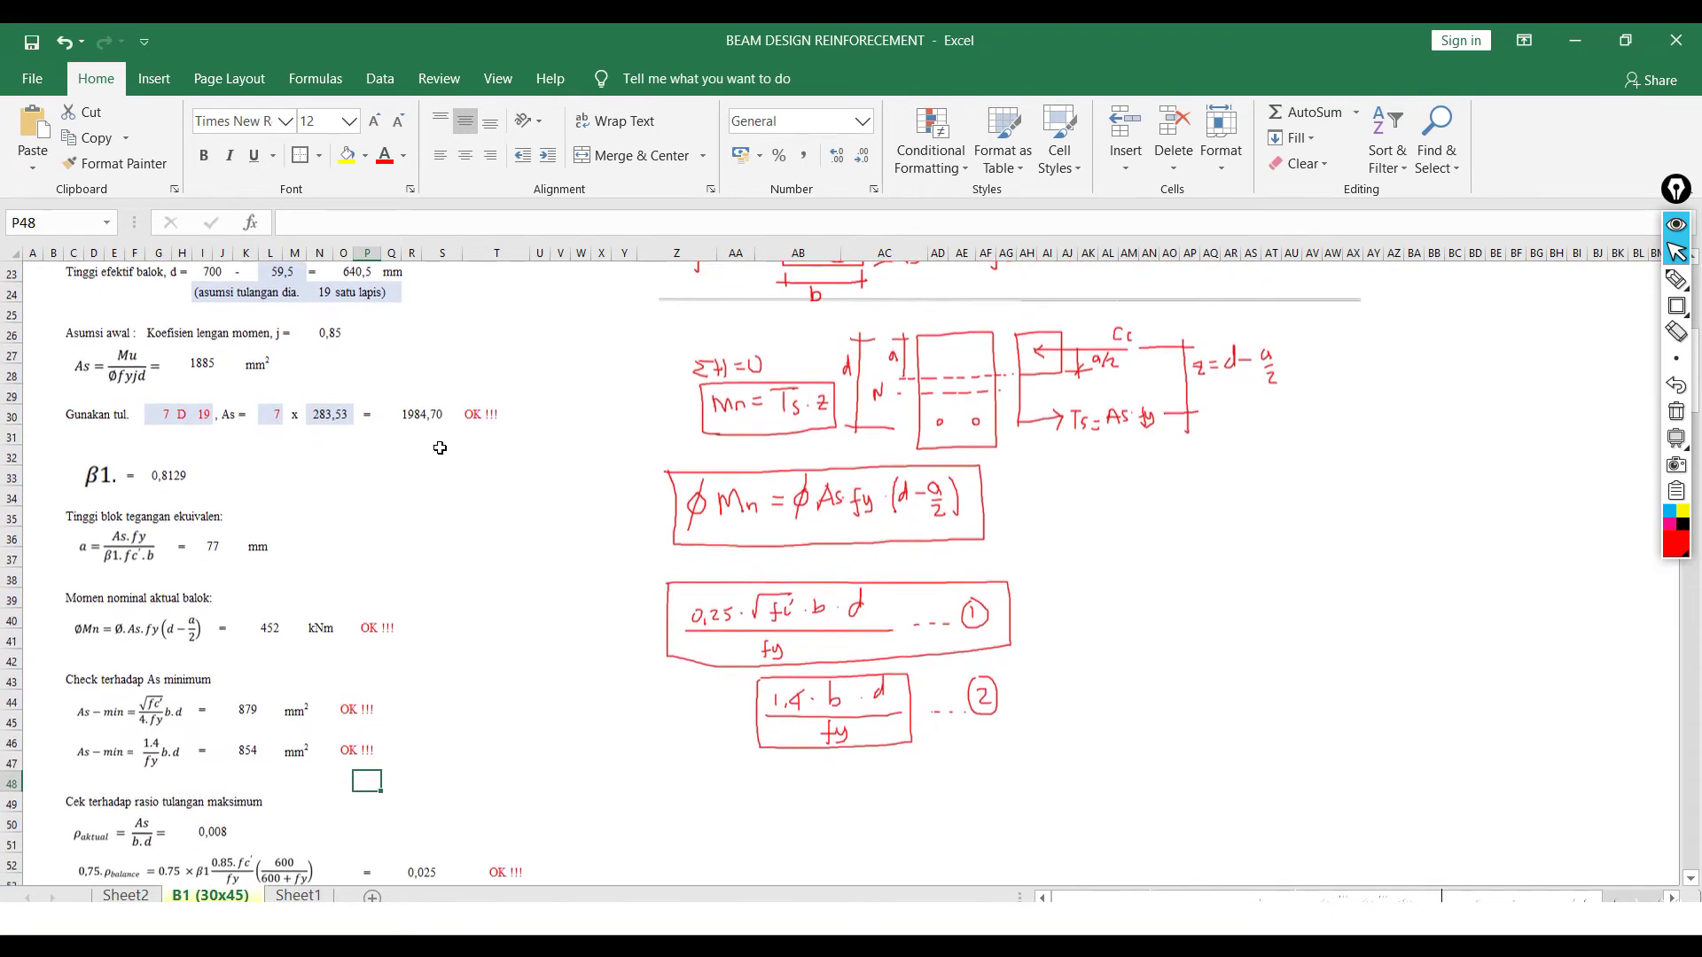
{"action": "scroll", "coordinate": [441, 448], "scroll_direction": "down", "scroll_amount": 1}
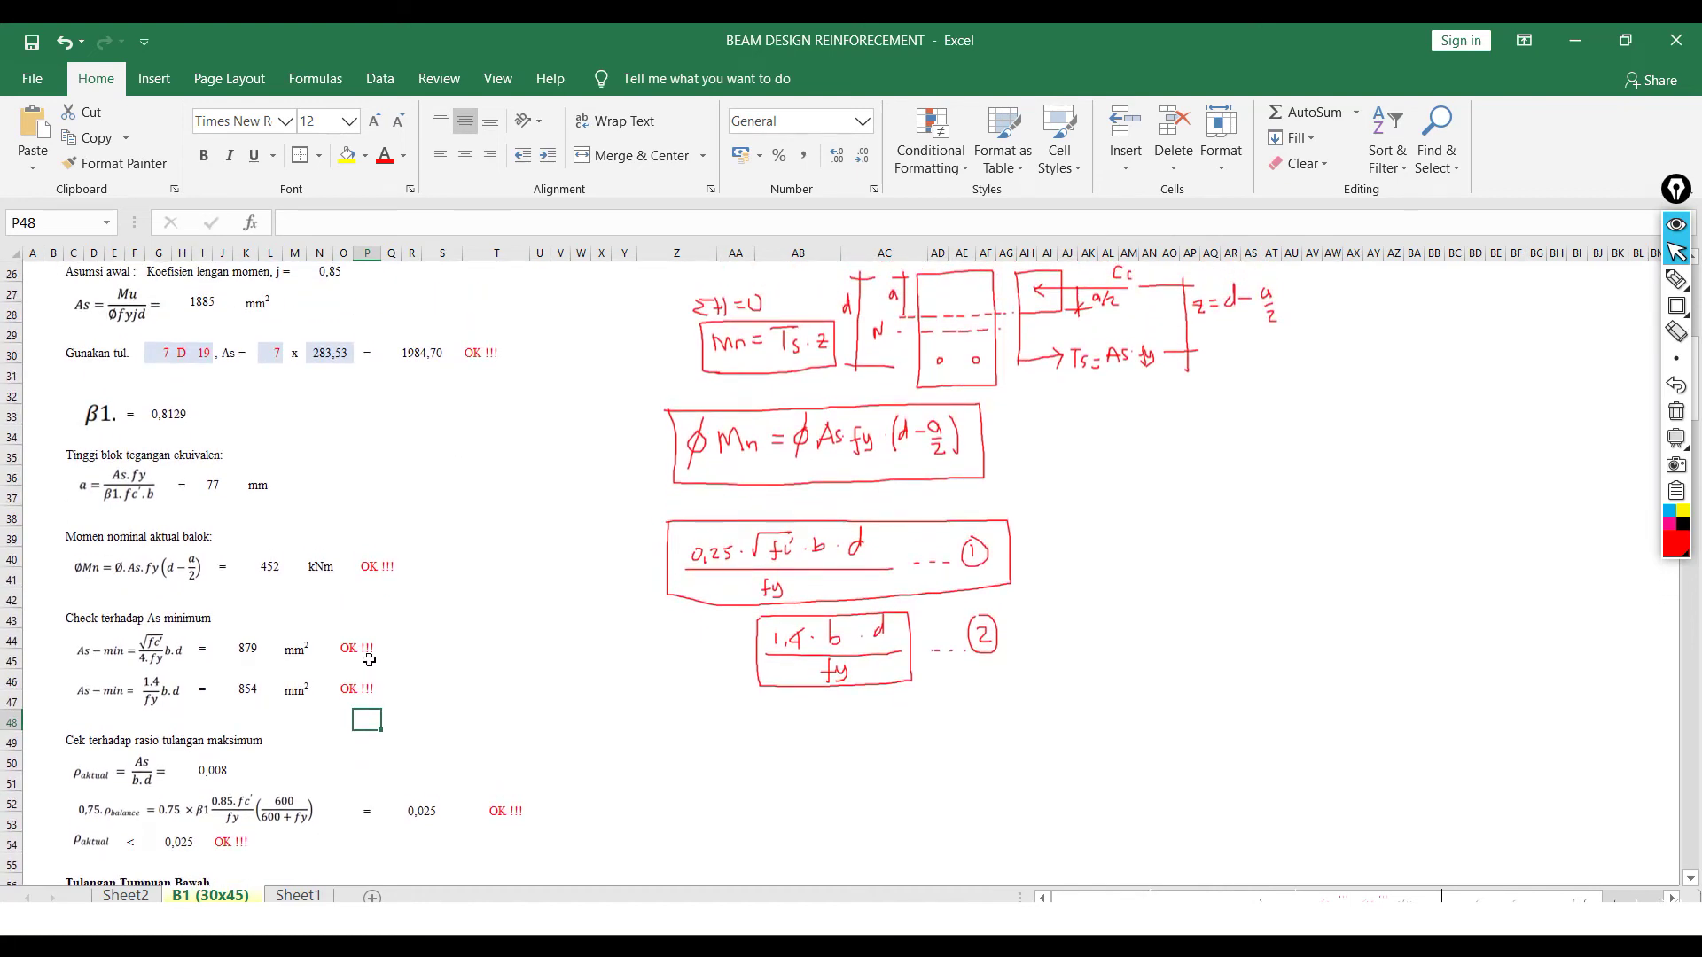
{"action": "left_click", "coordinate": [441, 639]}
{"action": "scroll", "coordinate": [442, 638], "scroll_direction": "down", "scroll_amount": 1}
{"action": "scroll", "coordinate": [442, 638], "scroll_direction": "down", "scroll_amount": 1}
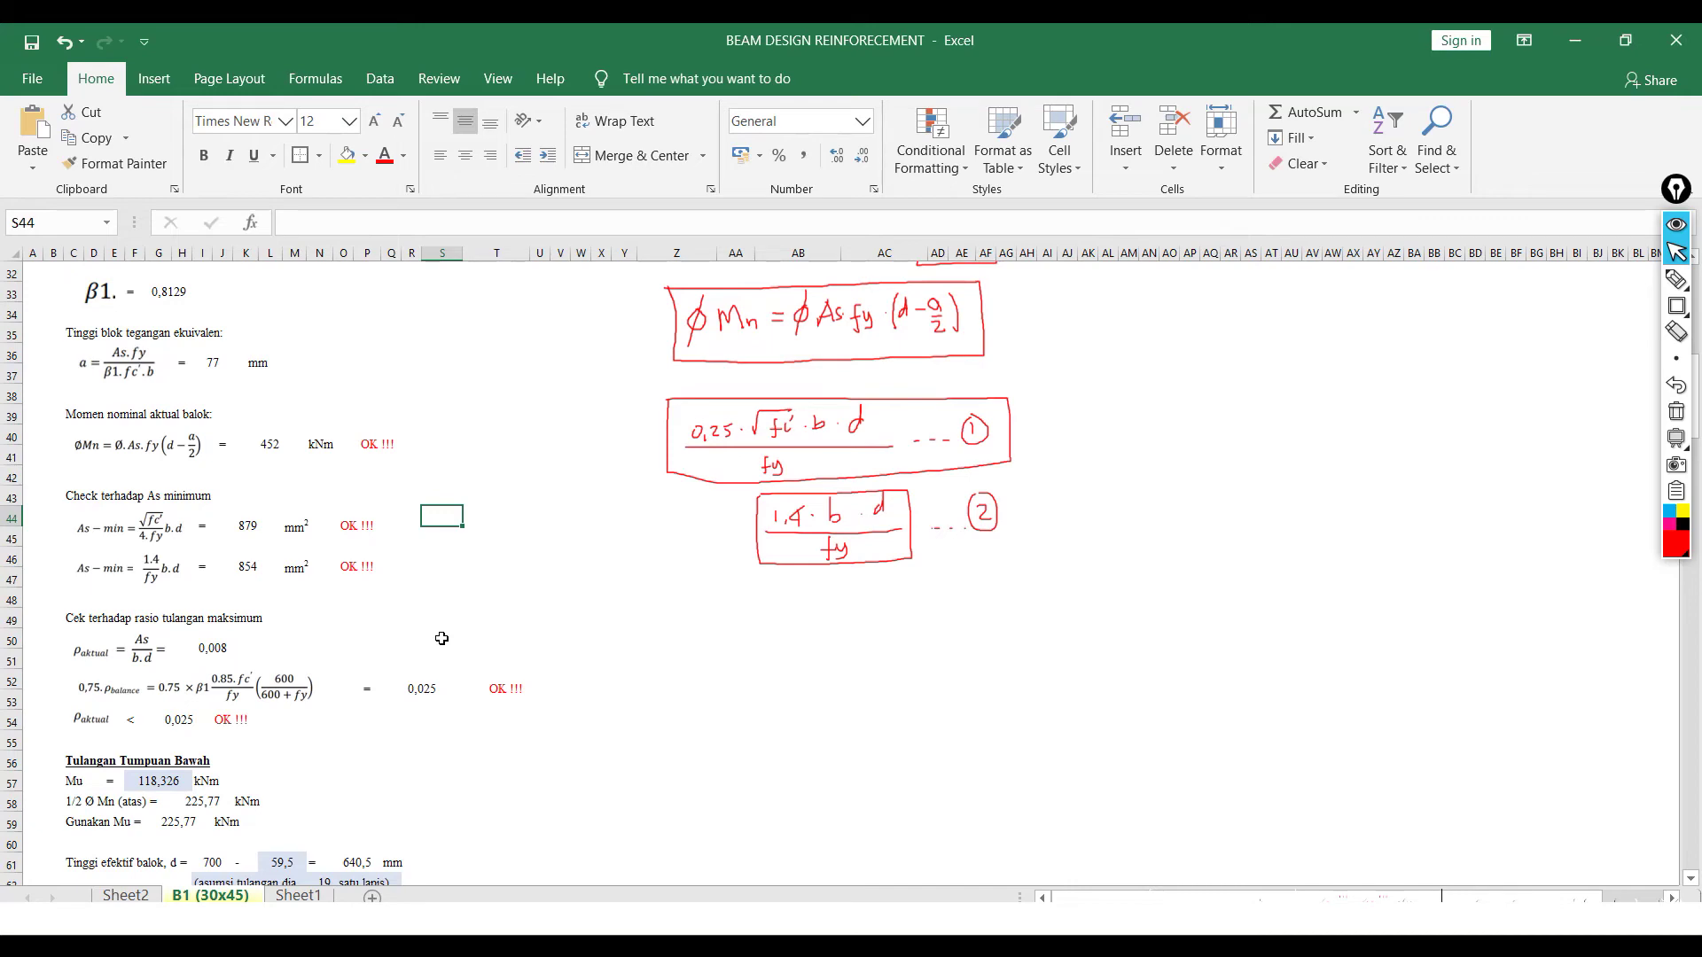
{"action": "double_click", "coordinate": [441, 639]}
{"action": "scroll", "coordinate": [420, 619], "scroll_direction": "up", "scroll_amount": 6}
{"action": "scroll", "coordinate": [434, 607], "scroll_direction": "down", "scroll_amount": 8}
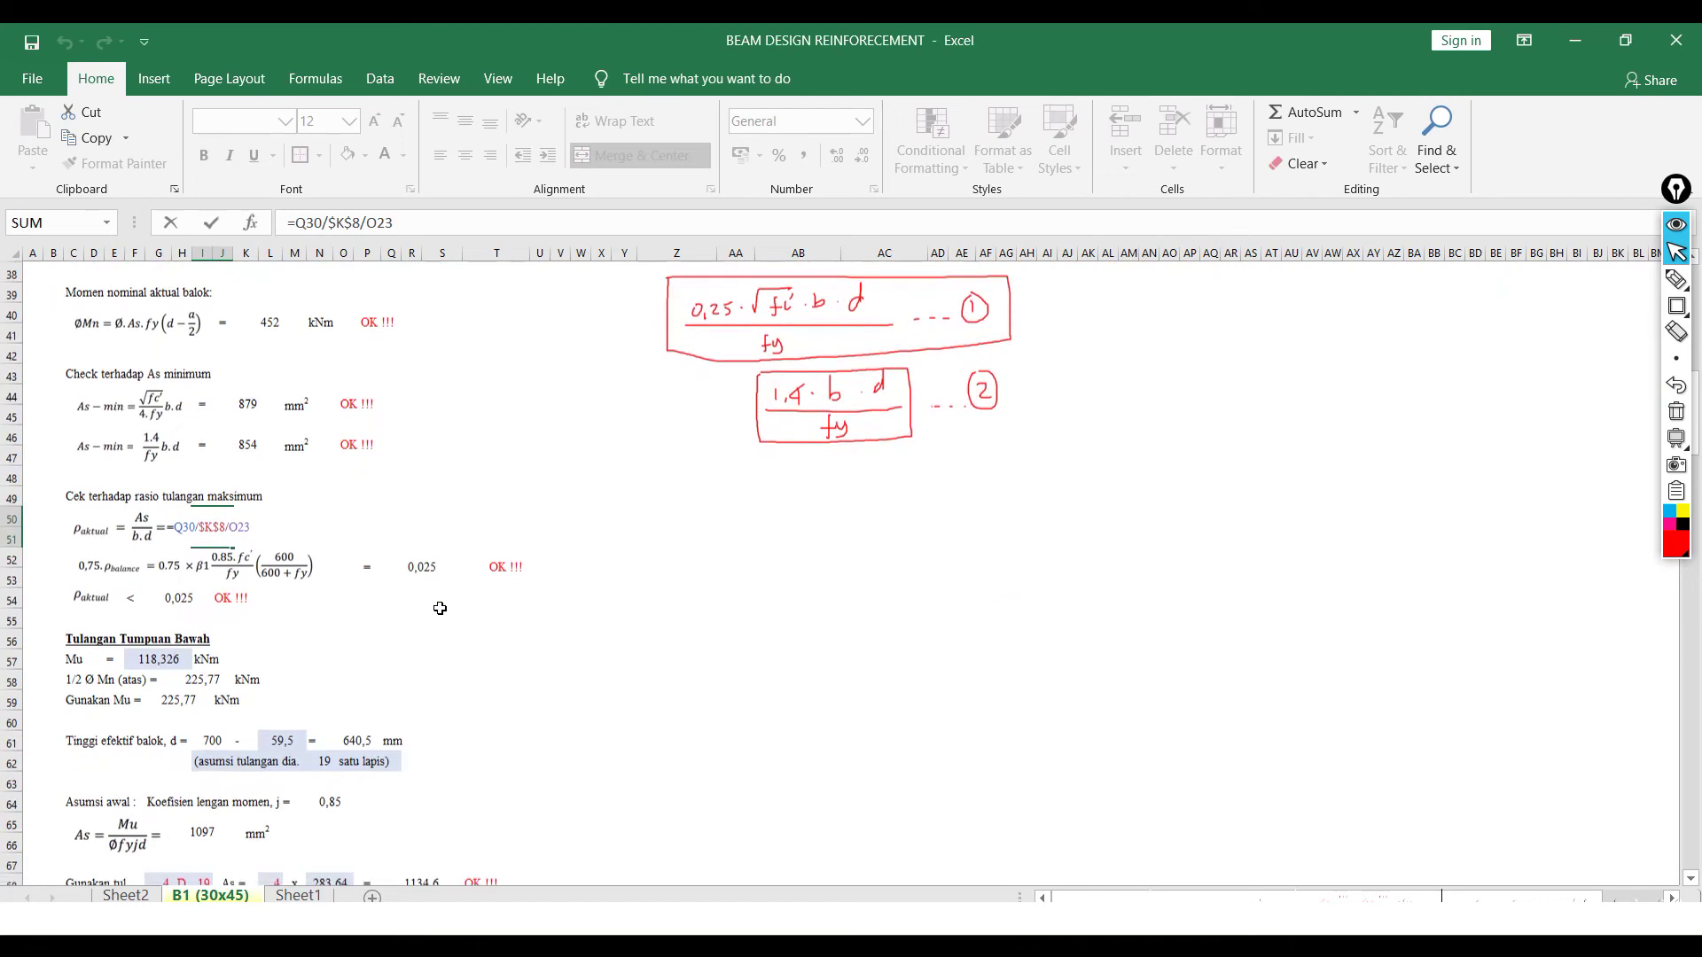
{"action": "scroll", "coordinate": [441, 594], "scroll_direction": "up", "scroll_amount": 6}
{"action": "scroll", "coordinate": [442, 587], "scroll_direction": "up", "scroll_amount": 5}
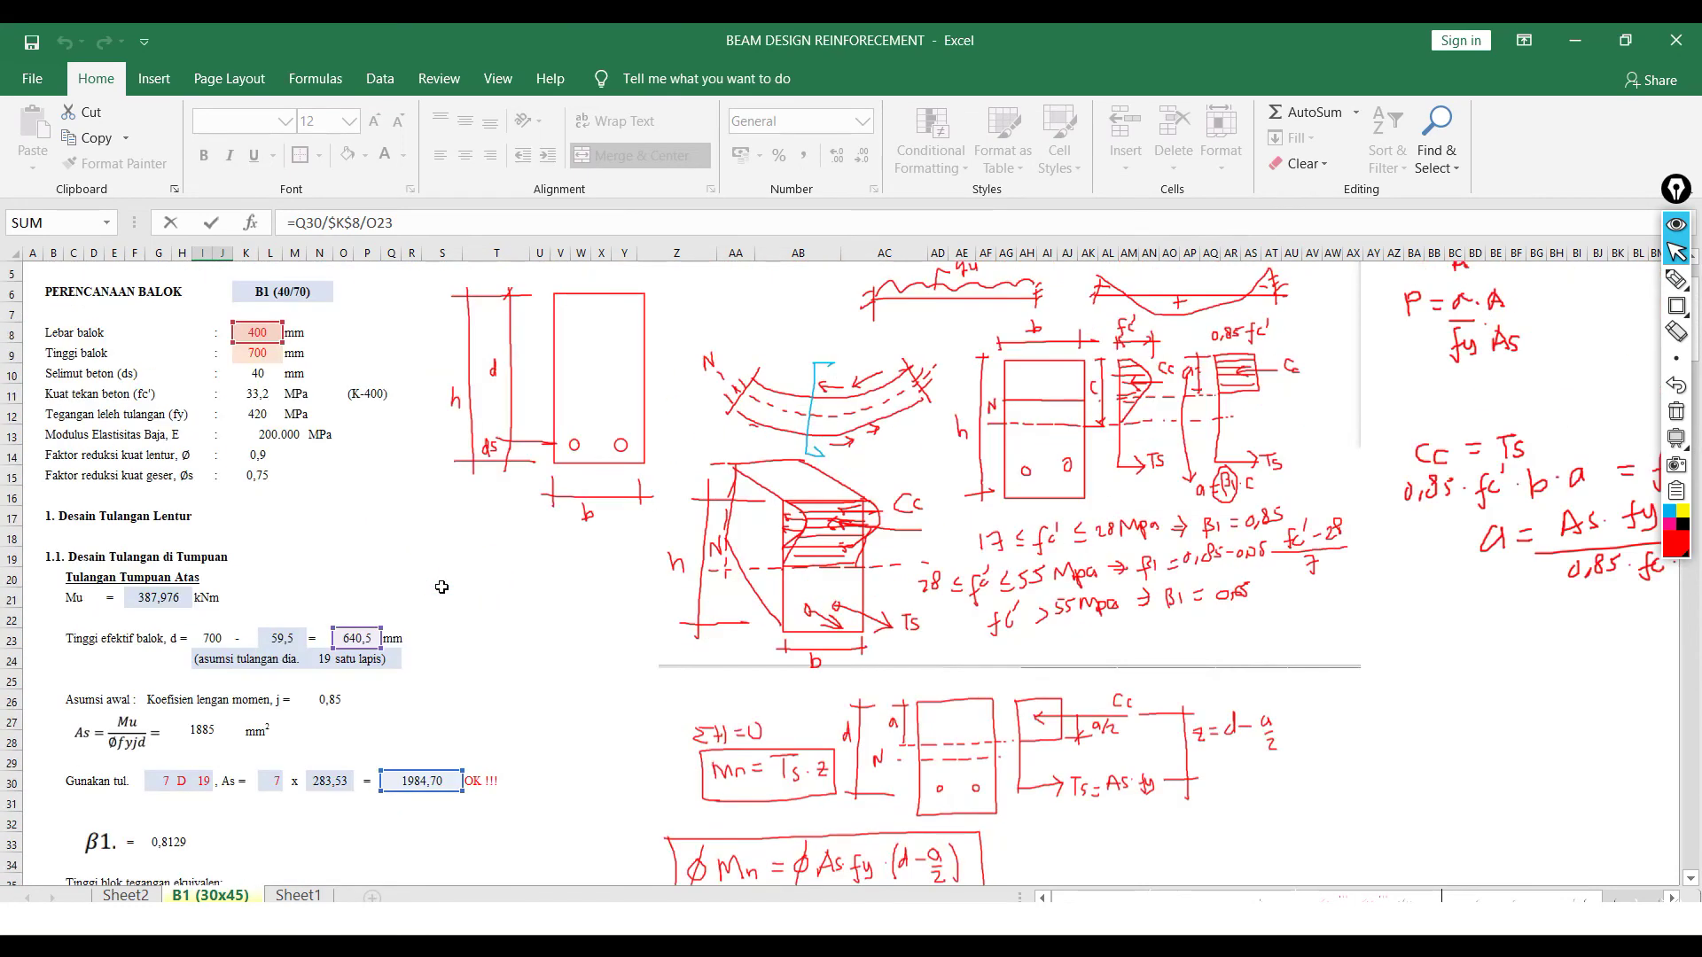
{"action": "scroll", "coordinate": [430, 359], "scroll_direction": "down", "scroll_amount": 9}
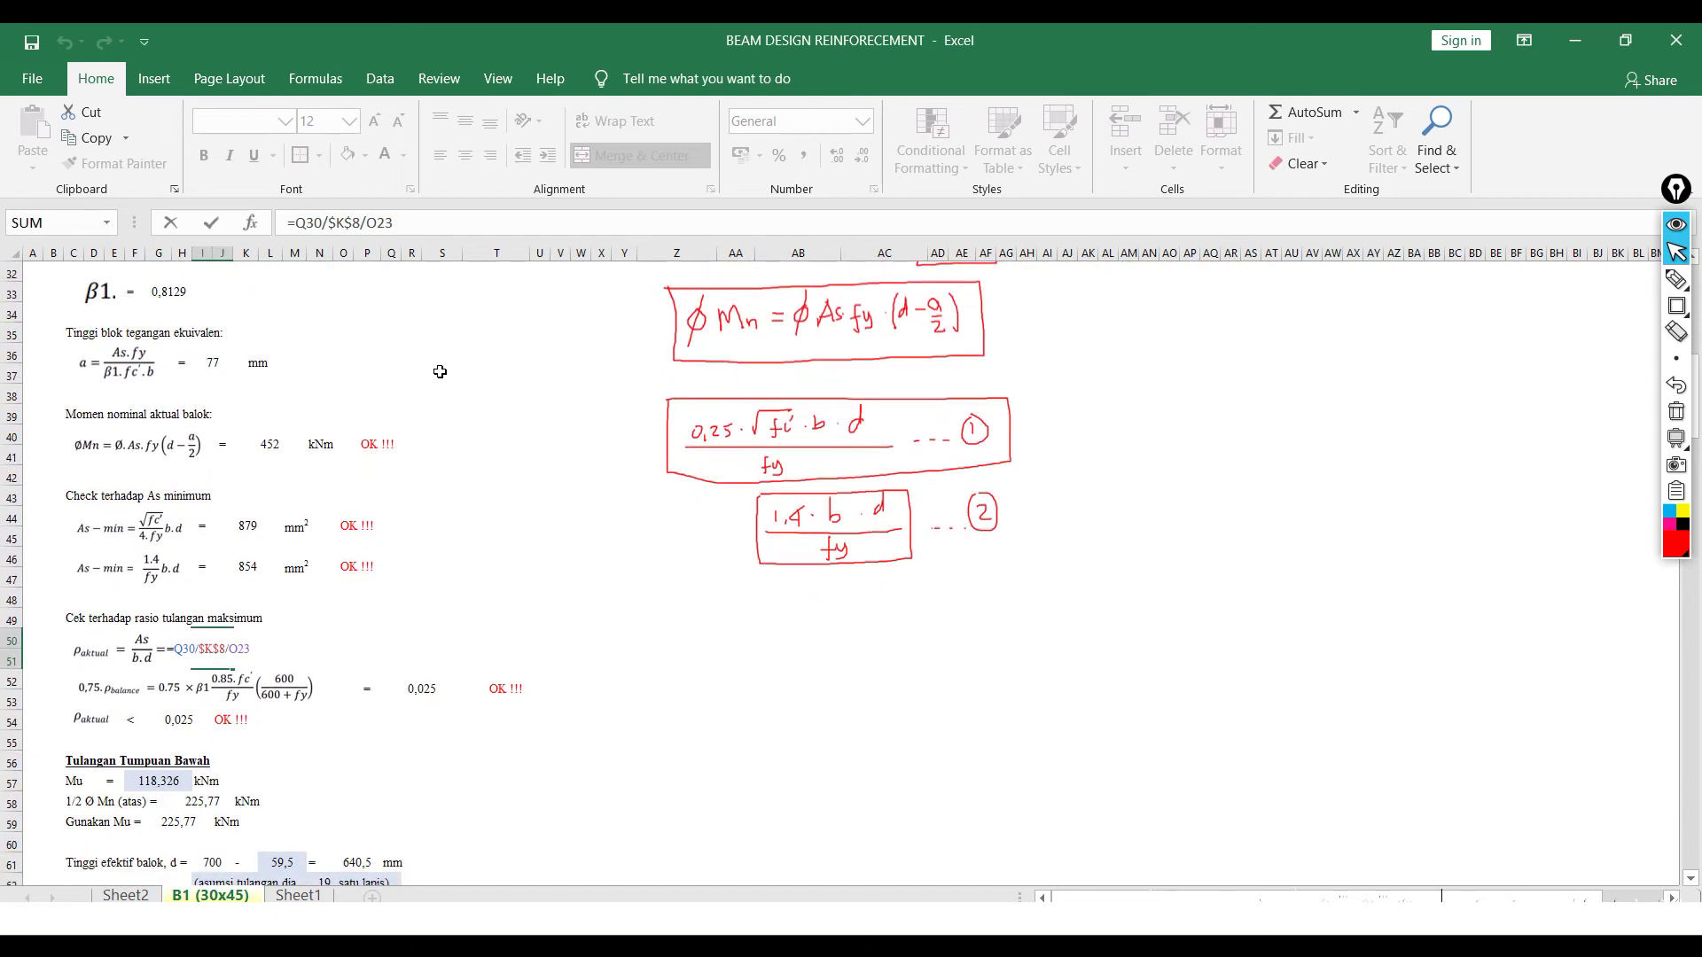
{"action": "scroll", "coordinate": [289, 545], "scroll_direction": "up", "scroll_amount": 5}
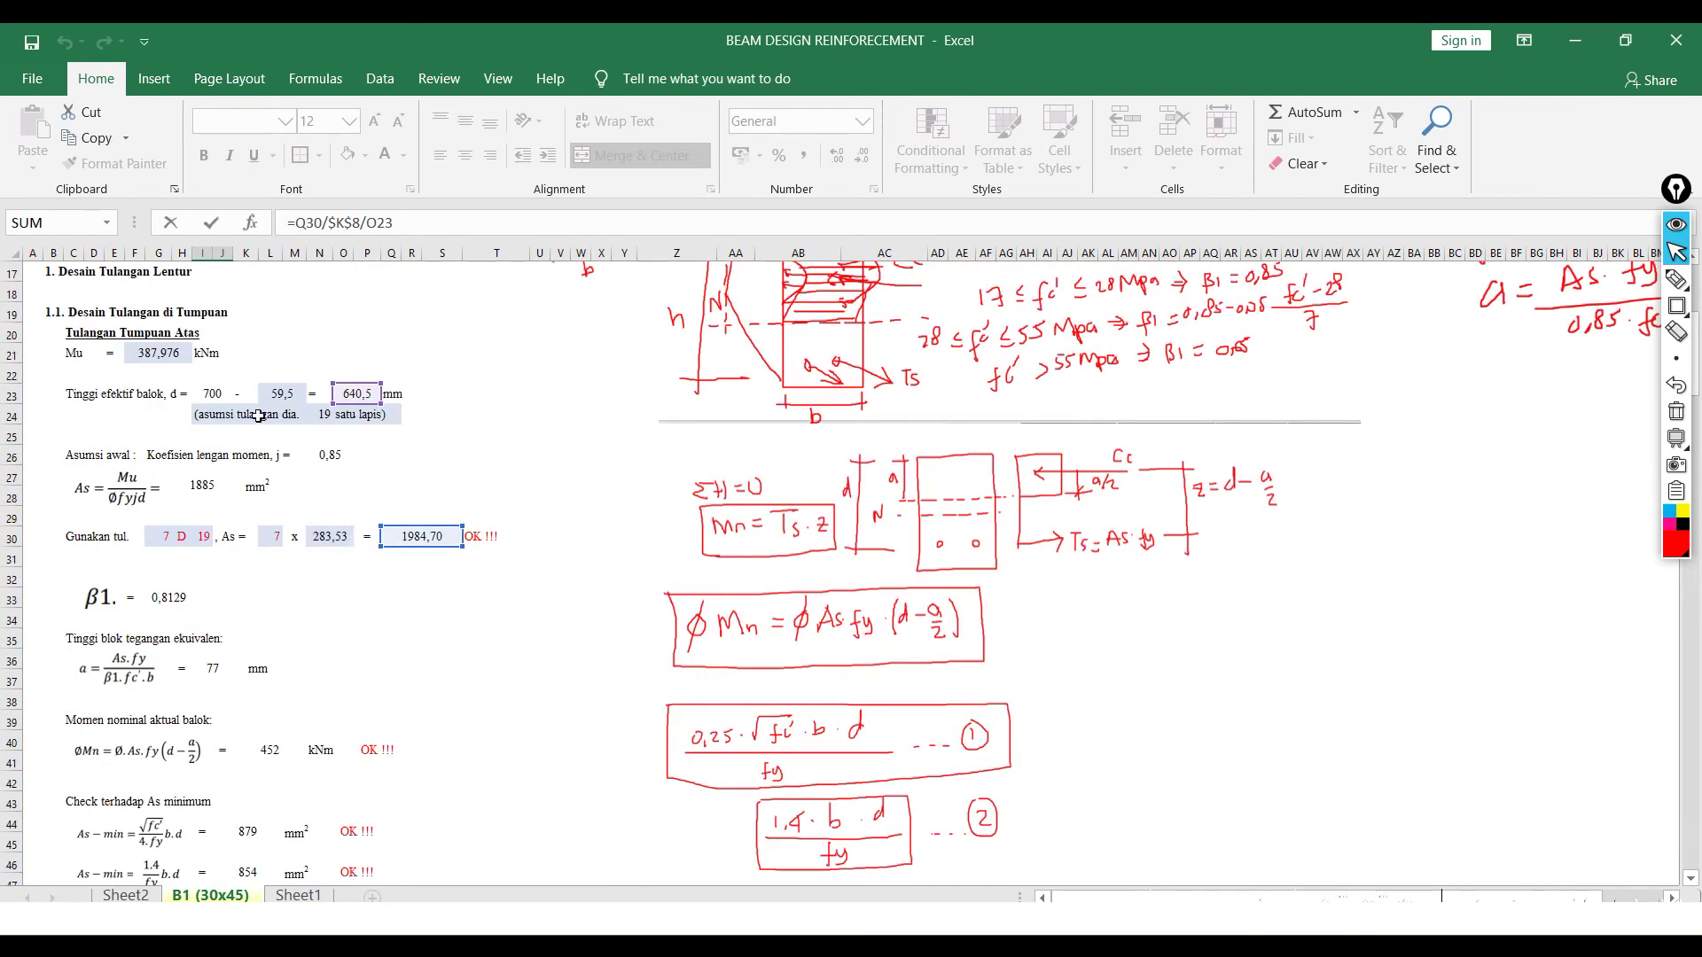
{"action": "scroll", "coordinate": [308, 393], "scroll_direction": "down", "scroll_amount": 4}
{"action": "left_click", "coordinate": [202, 740]}
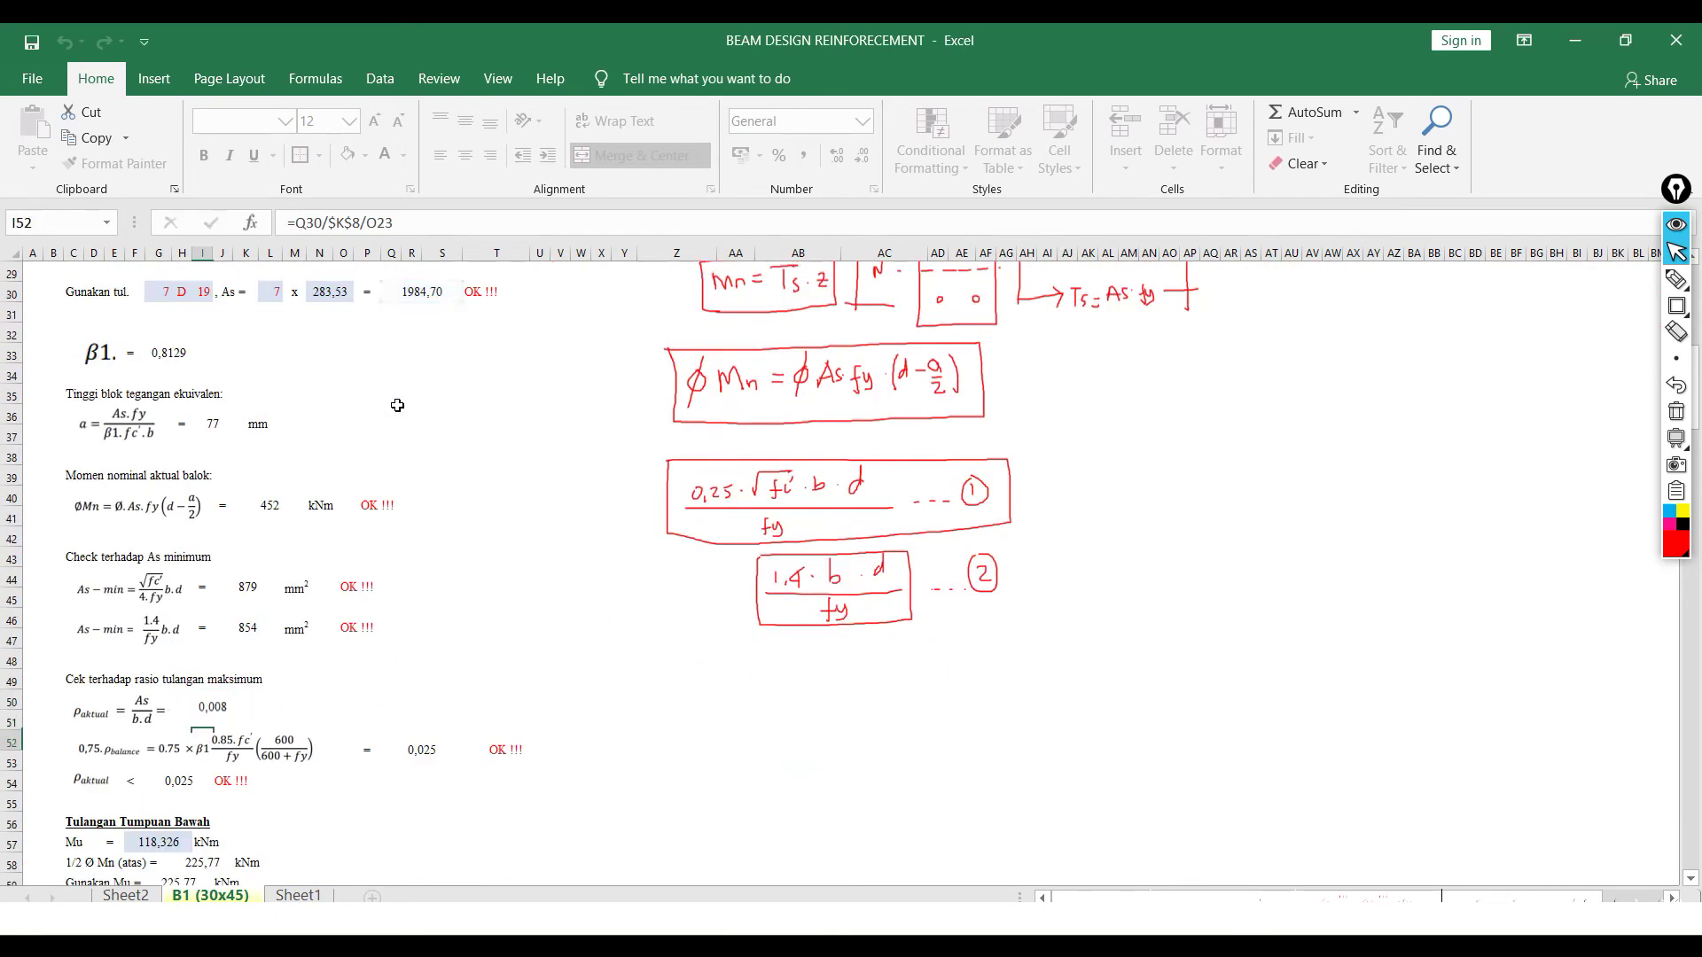
- Format the ρ aktual value of the top support reinforcement as a percentage with one decimal
{"action": "scroll", "coordinate": [213, 645], "scroll_direction": "down", "scroll_amount": 1}
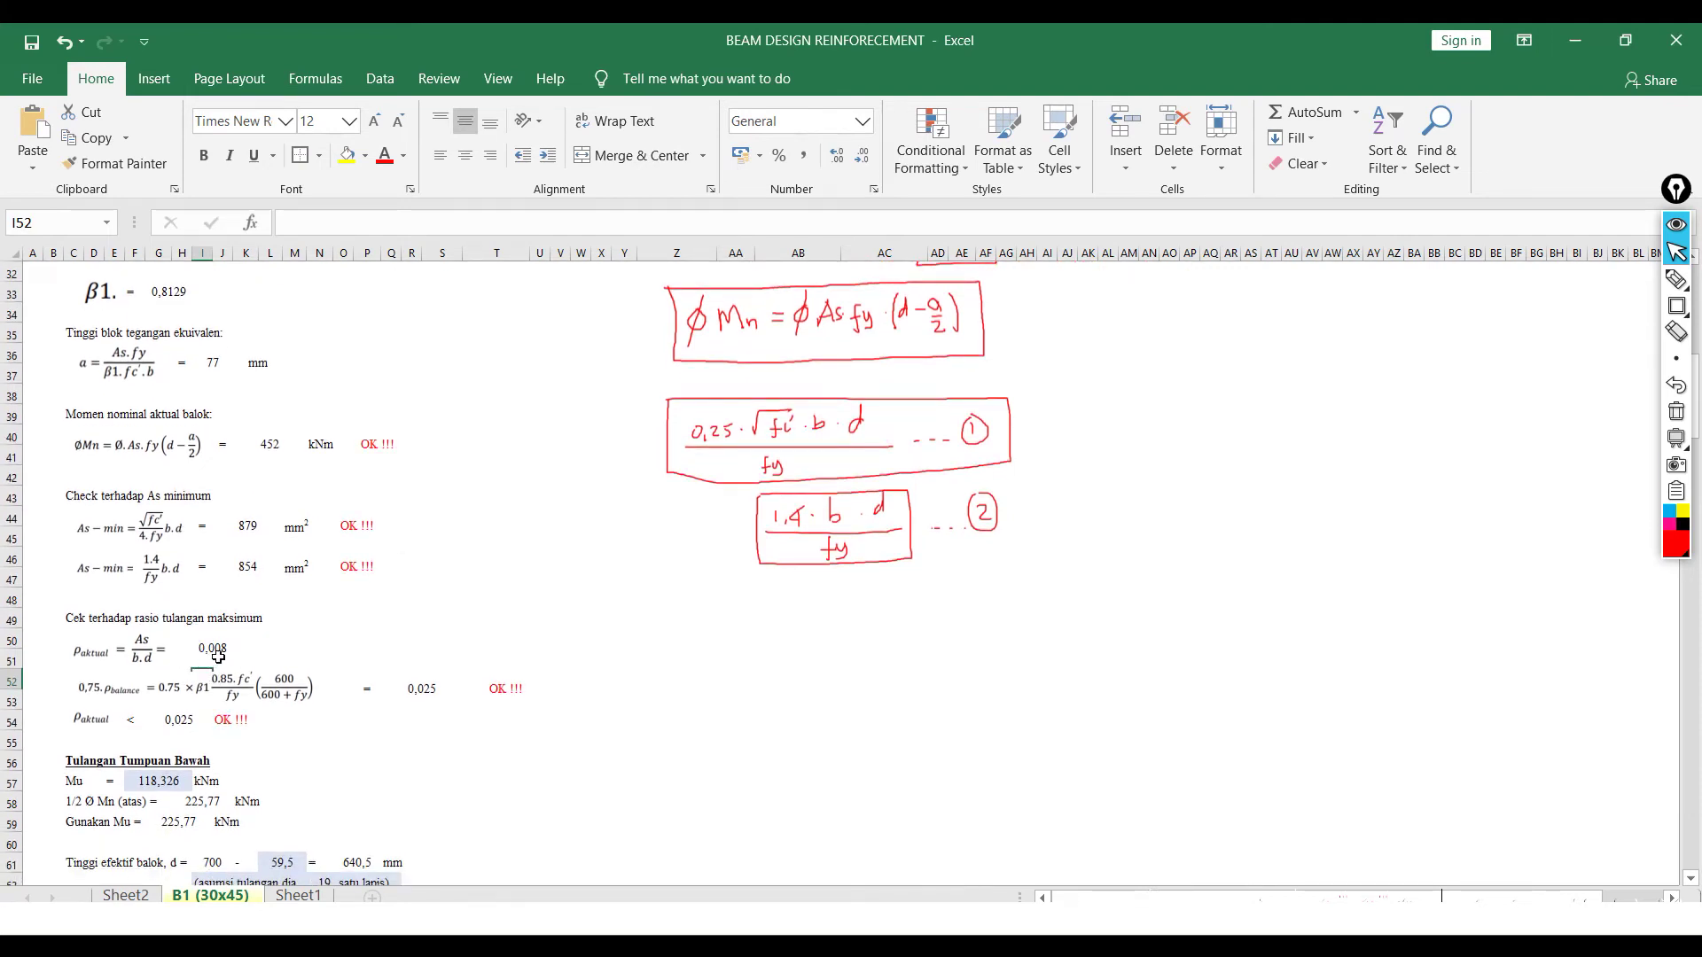
{"action": "left_click", "coordinate": [225, 659]}
{"action": "left_click", "coordinate": [779, 155]}
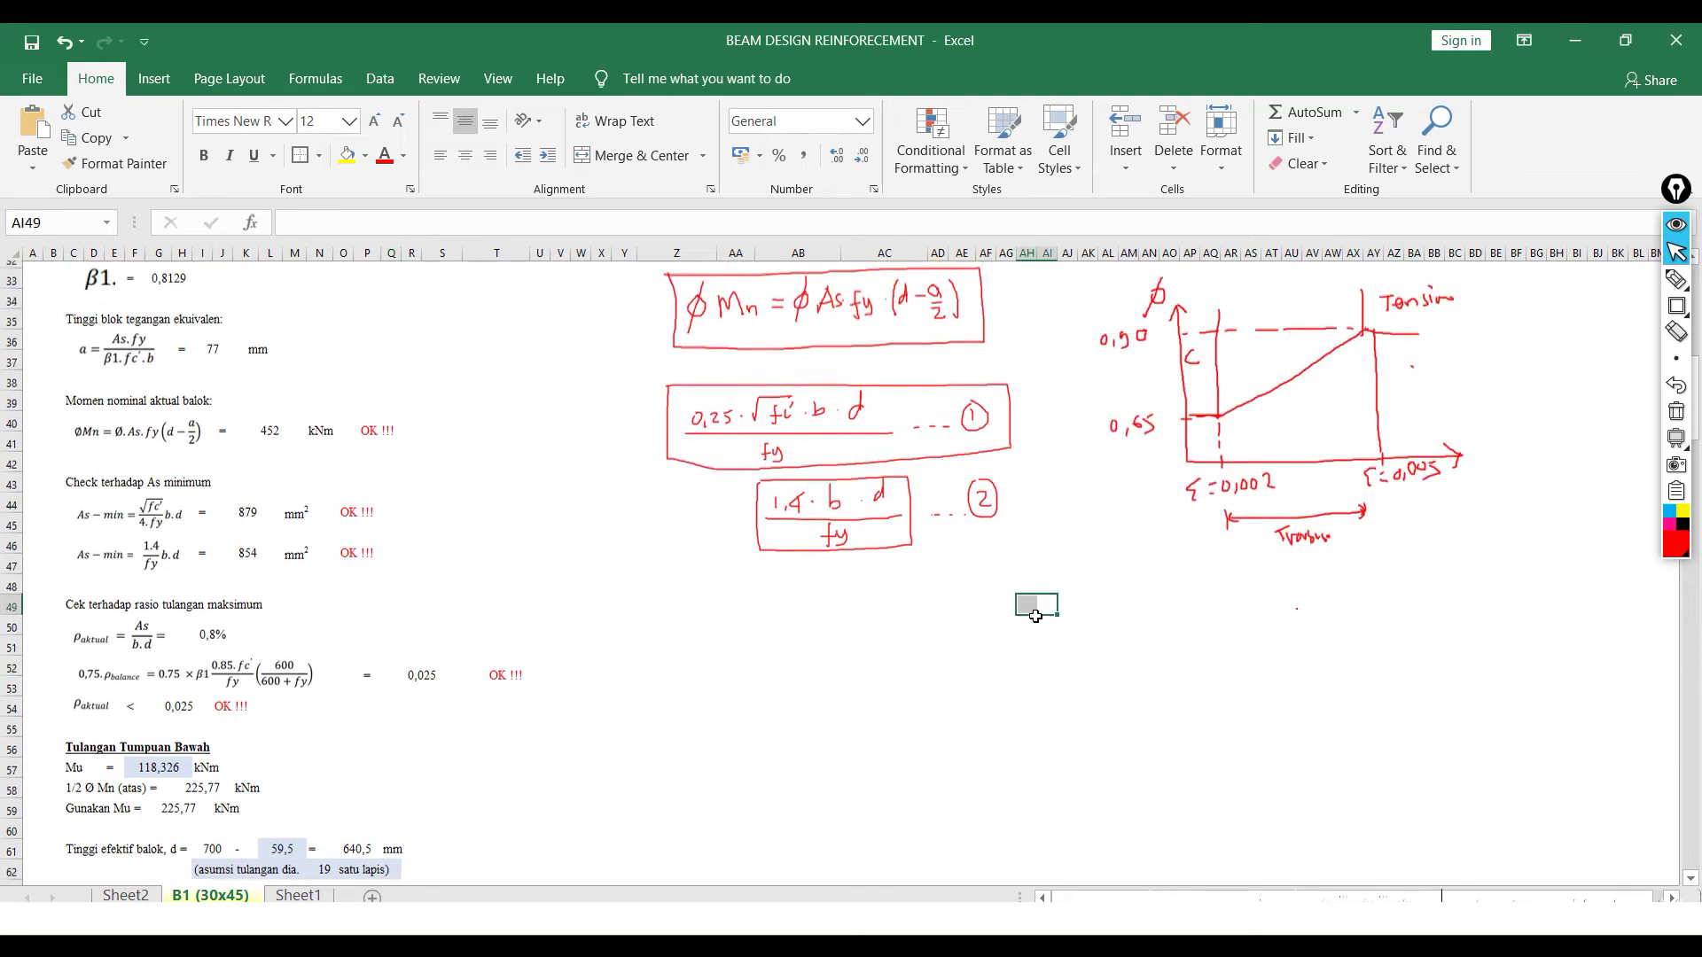
- Sketch a rectangular beam section with three bottom bars beside the maximum ratio check, and dimension its effective depth d and width b
{"action": "scroll", "coordinate": [722, 425], "scroll_direction": "down", "scroll_amount": 3}
{"action": "left_click_drag", "start_coordinate": [722, 426], "coordinate": [843, 643]}
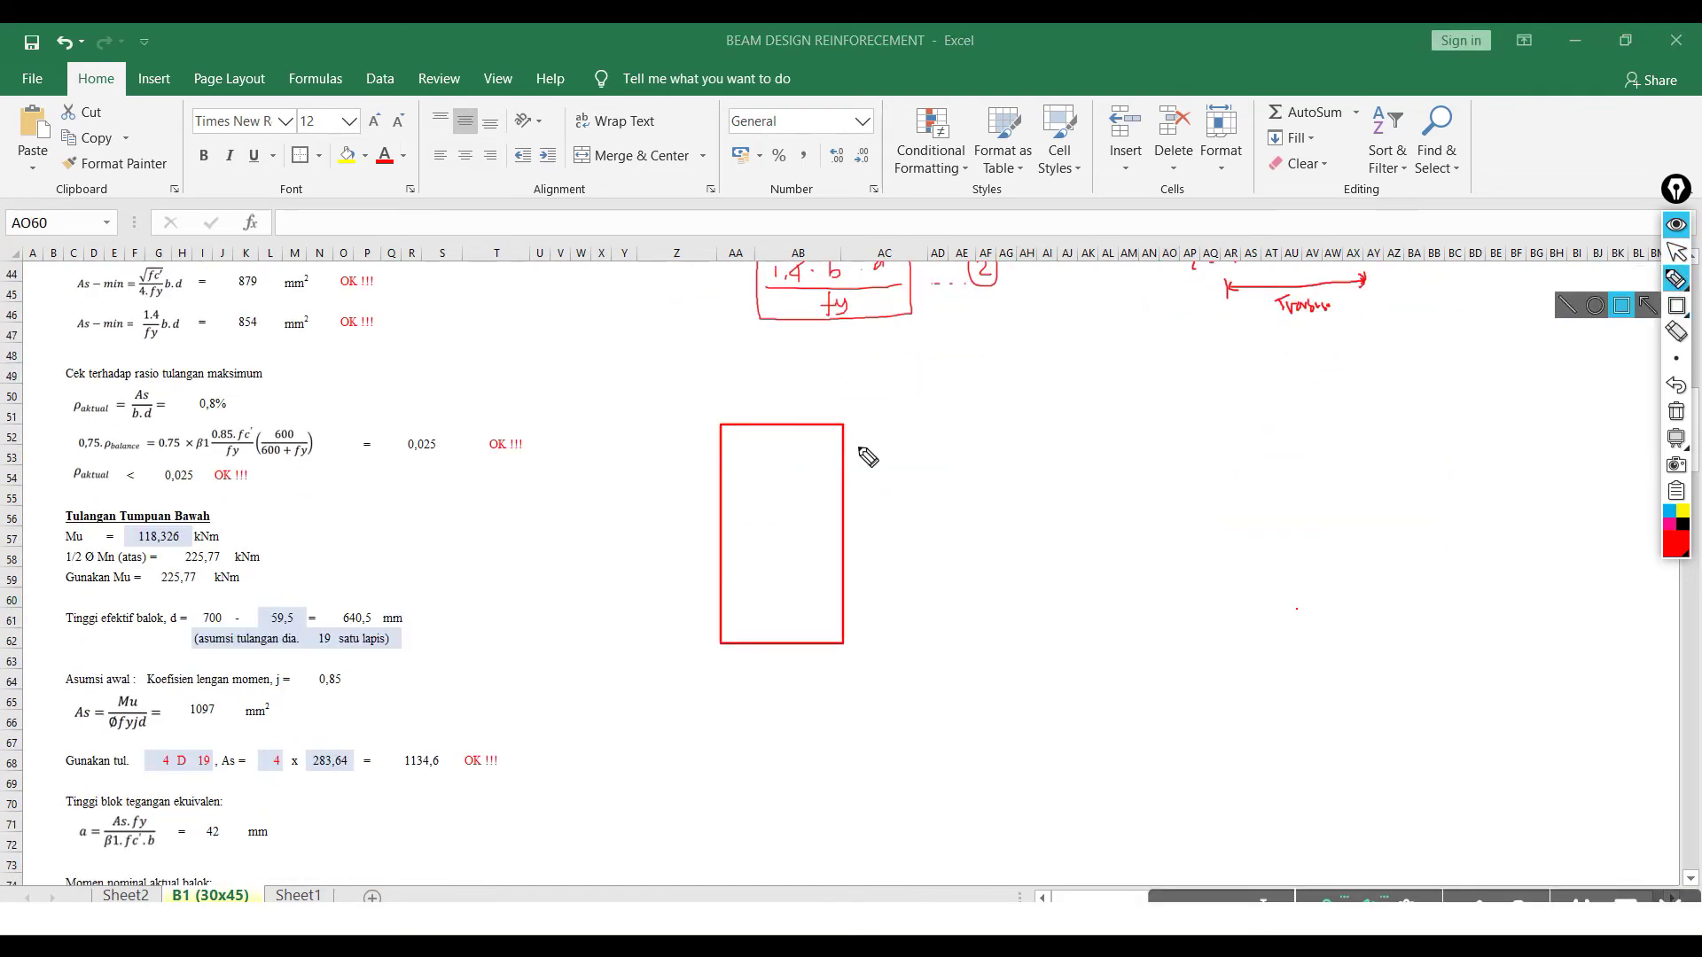
{"action": "left_click_drag", "start_coordinate": [743, 599], "coordinate": [754, 601]}
{"action": "left_click_drag", "start_coordinate": [808, 598], "coordinate": [803, 606]}
{"action": "left_click_drag", "start_coordinate": [663, 432], "coordinate": [690, 431]}
{"action": "left_click_drag", "start_coordinate": [682, 420], "coordinate": [686, 608]}
{"action": "left_click_drag", "start_coordinate": [669, 607], "coordinate": [714, 607]}
{"action": "left_click_drag", "start_coordinate": [647, 486], "coordinate": [640, 514]}
{"action": "left_click_drag", "start_coordinate": [723, 673], "coordinate": [837, 673]}
{"action": "left_click_drag", "start_coordinate": [776, 691], "coordinate": [785, 704]}
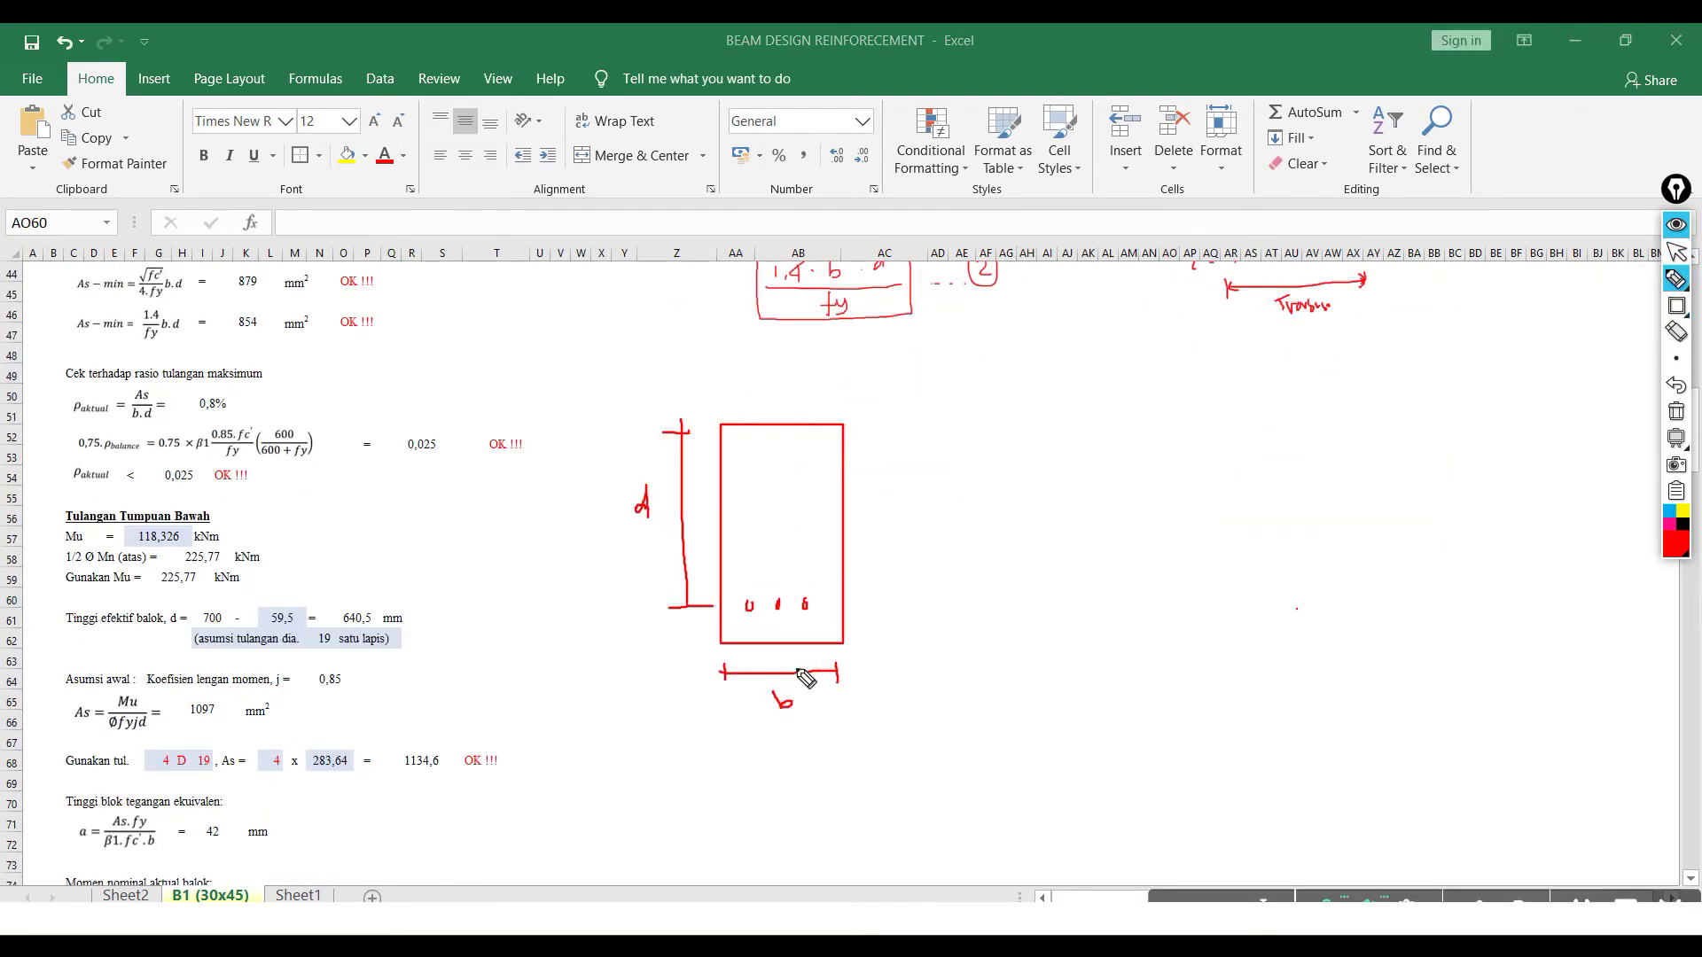
- Draw a dashed neutral axis across the beam section and label it N
{"action": "left_click_drag", "start_coordinate": [866, 527], "coordinate": [807, 527]}
{"action": "left_click_drag", "start_coordinate": [785, 528], "coordinate": [744, 529]}
{"action": "left_click_drag", "start_coordinate": [736, 530], "coordinate": [698, 533]}
{"action": "left_click_drag", "start_coordinate": [587, 528], "coordinate": [601, 503]}
{"action": "left_click_drag", "start_coordinate": [606, 536], "coordinate": [613, 536]}
{"action": "left_click_drag", "start_coordinate": [627, 536], "coordinate": [653, 536]}
- Draw the balanced strain diagram as two opposed triangles beside the section and label the top strain ε'cb
{"action": "left_click_drag", "start_coordinate": [891, 603], "coordinate": [1013, 597]}
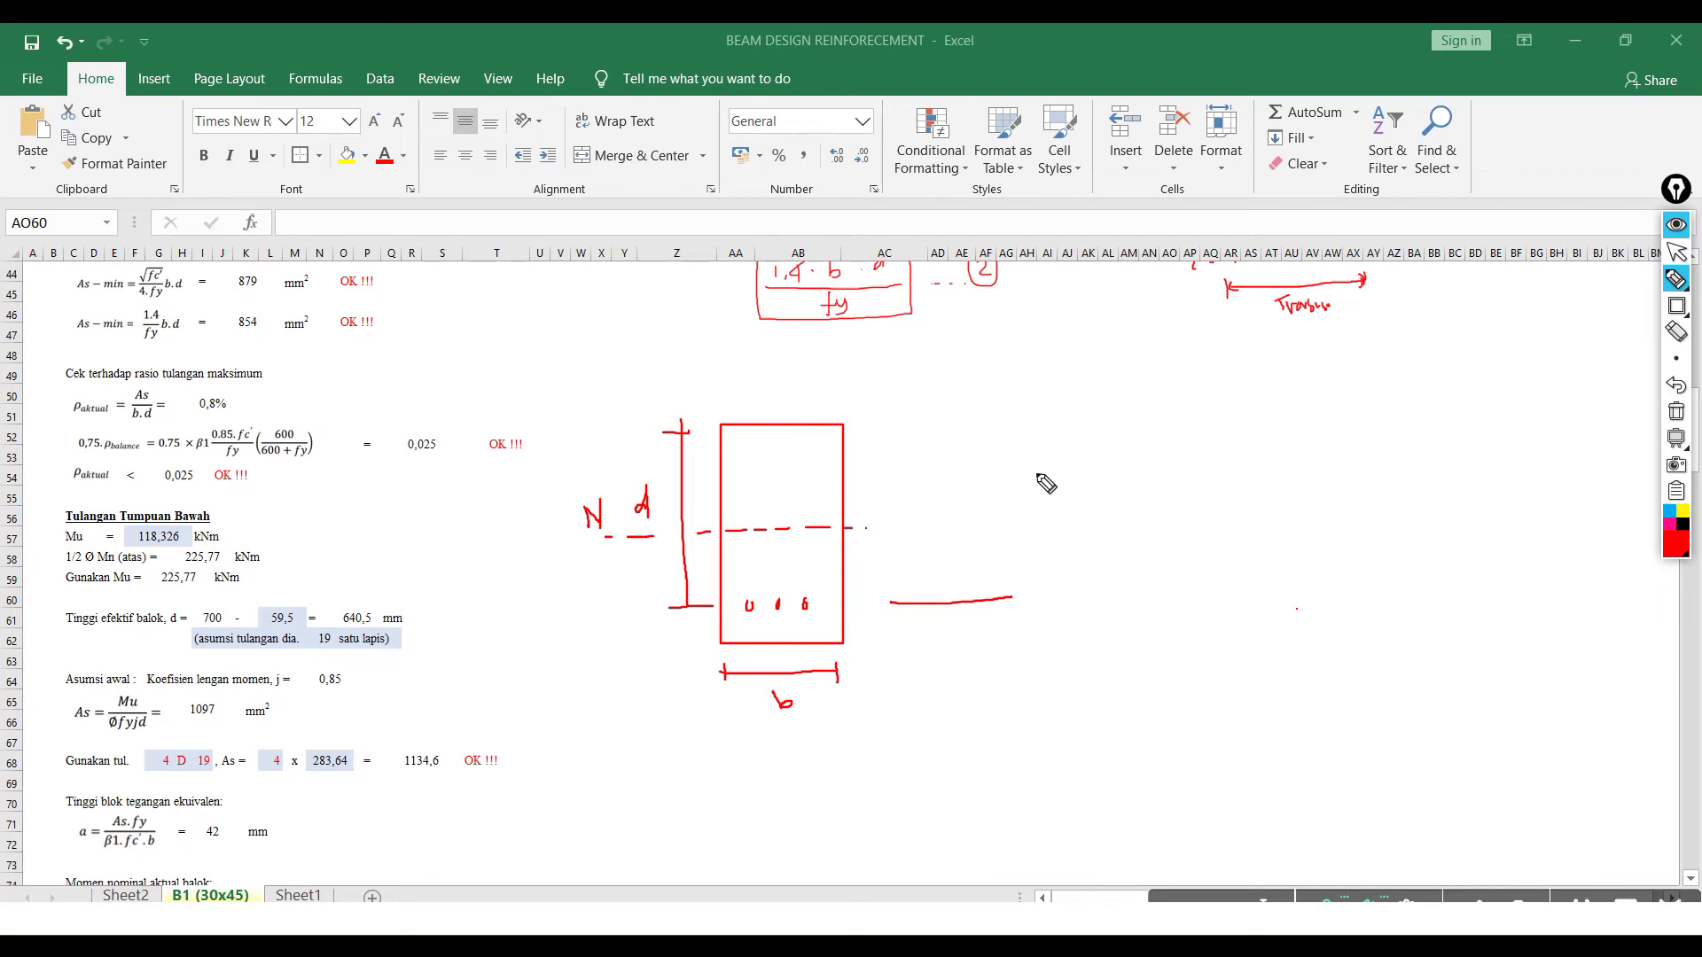
{"action": "left_click_drag", "start_coordinate": [988, 422], "coordinate": [997, 598]}
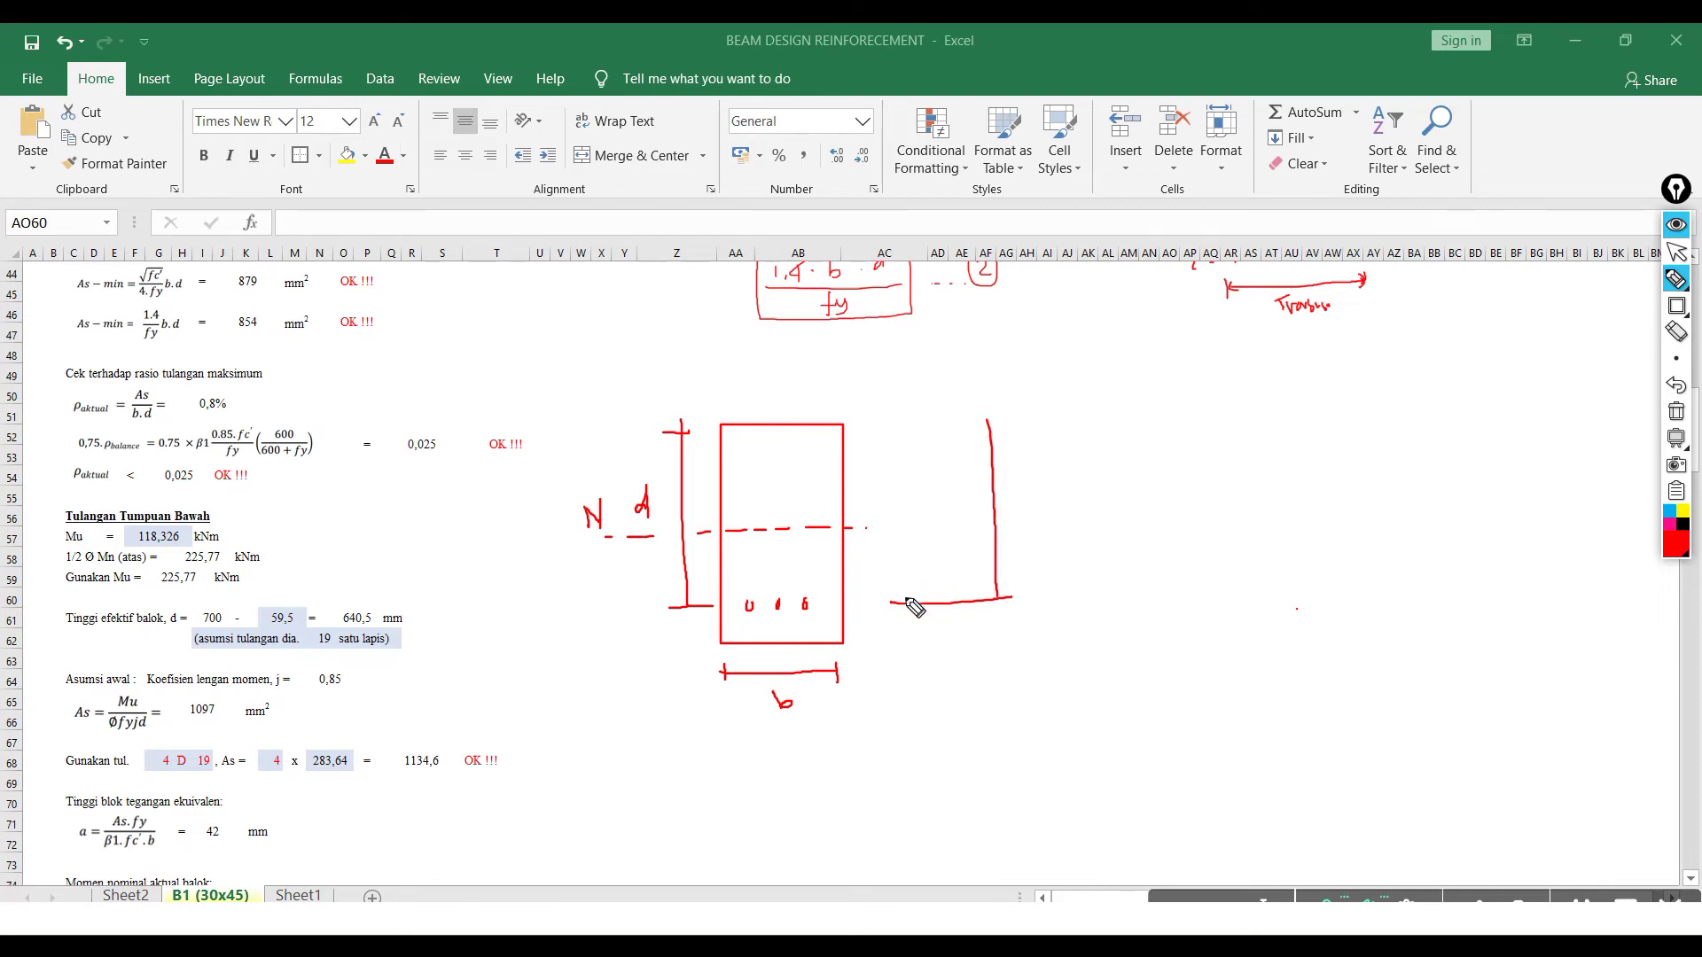
{"action": "left_click_drag", "start_coordinate": [893, 602], "coordinate": [1097, 421]}
{"action": "left_click_drag", "start_coordinate": [1022, 379], "coordinate": [1023, 404]}
{"action": "mouse_move", "coordinate": [1032, 363]}
{"action": "left_mouse_down"}
{"action": "mouse_move", "coordinate": [1044, 405]}
{"action": "mouse_move", "coordinate": [1063, 404]}
{"action": "left_mouse_up"}
- Label the steel strain beneath the strain diagram as εy = fy/E
{"action": "mouse_move", "coordinate": [923, 618]}
{"action": "left_mouse_down"}
{"action": "mouse_move", "coordinate": [920, 641]}
{"action": "mouse_move", "coordinate": [951, 623]}
{"action": "left_mouse_up"}
{"action": "left_click_drag", "start_coordinate": [939, 631], "coordinate": [953, 630]}
{"action": "mouse_move", "coordinate": [974, 618]}
{"action": "left_mouse_down"}
{"action": "mouse_move", "coordinate": [967, 640]}
{"action": "mouse_move", "coordinate": [990, 640]}
{"action": "left_mouse_up"}
{"action": "mouse_move", "coordinate": [1031, 618]}
{"action": "left_mouse_down"}
{"action": "mouse_move", "coordinate": [1022, 640]}
{"action": "mouse_move", "coordinate": [1061, 635]}
{"action": "left_mouse_up"}
{"action": "left_click_drag", "start_coordinate": [1048, 618], "coordinate": [1060, 618]}
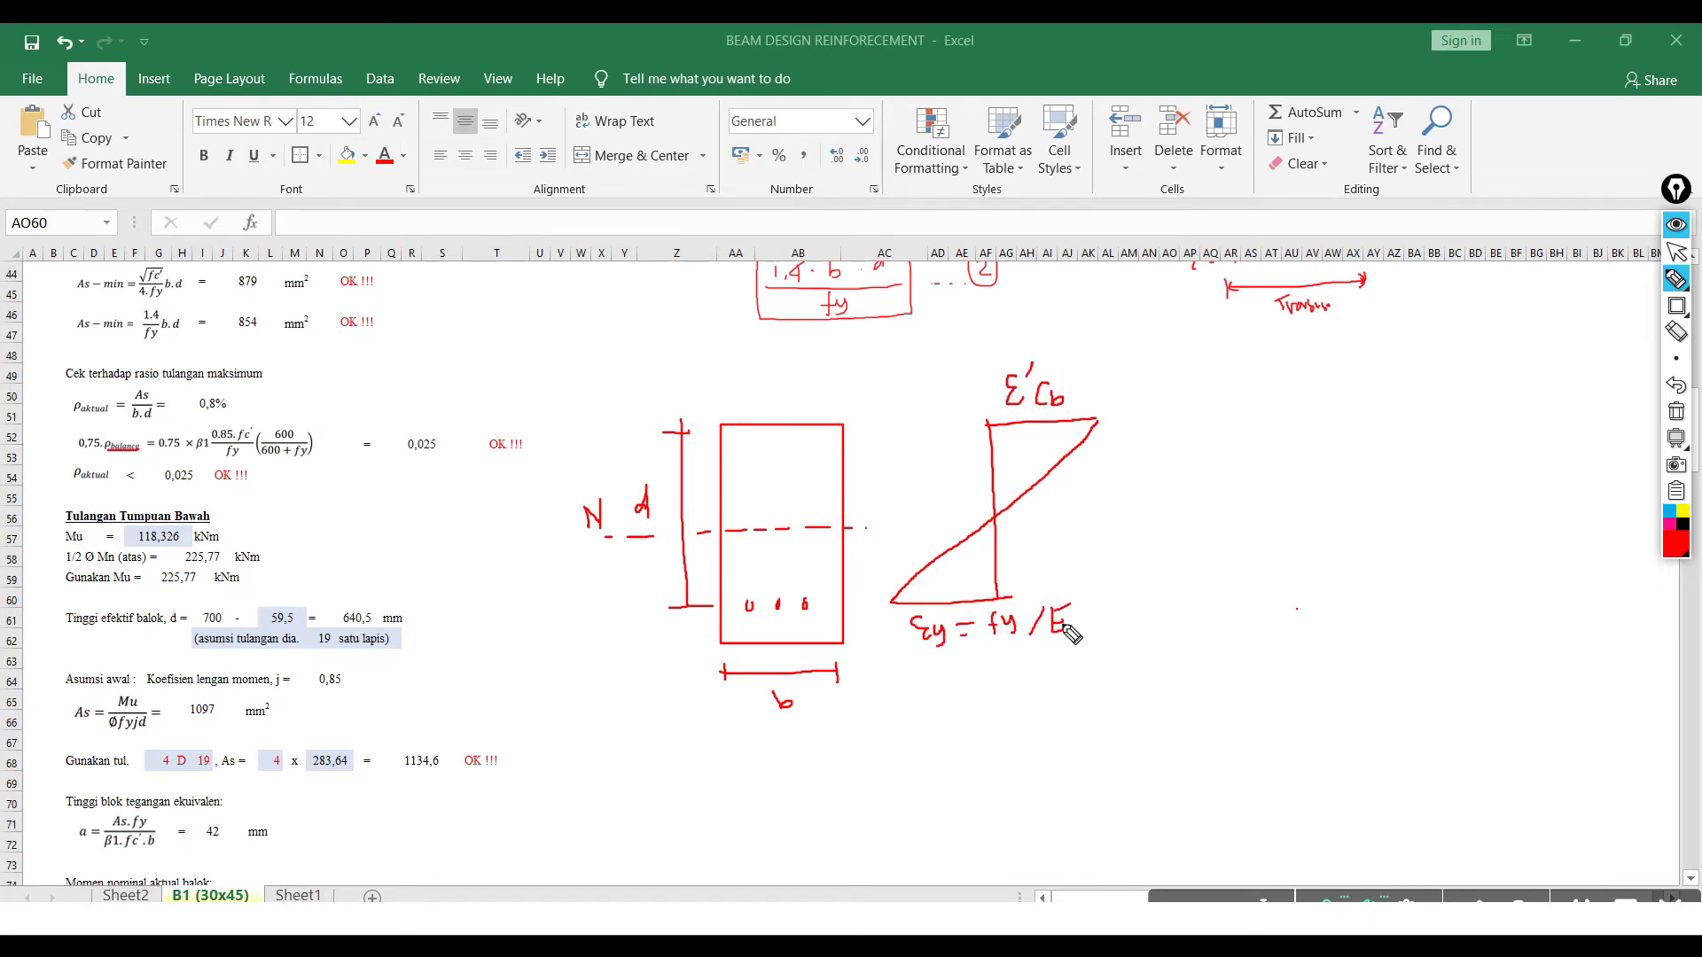
- Extend the dashed neutral axis through the strain diagram and mark the compression zone depth above it as Cb
{"action": "left_click_drag", "start_coordinate": [856, 530], "coordinate": [1163, 504]}
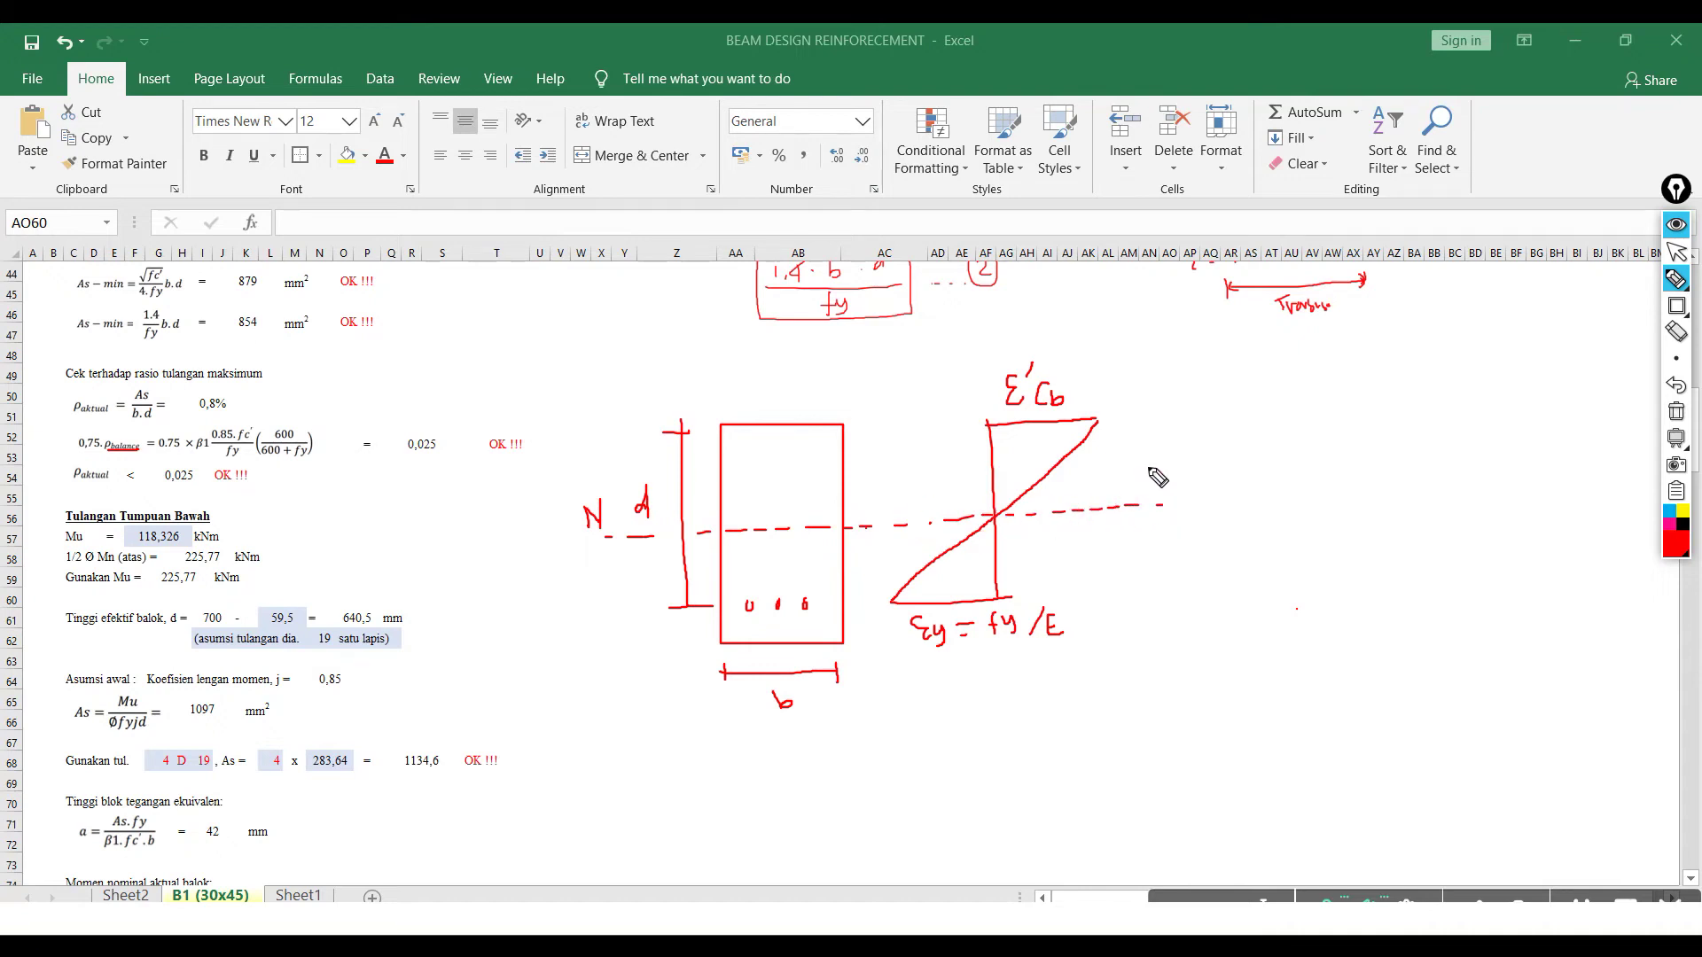
{"action": "mouse_move", "coordinate": [1126, 413]}
{"action": "left_mouse_down"}
{"action": "mouse_move", "coordinate": [1150, 411]}
{"action": "mouse_move", "coordinate": [1139, 504]}
{"action": "left_mouse_up"}
{"action": "left_click_drag", "start_coordinate": [1131, 490], "coordinate": [1168, 457]}
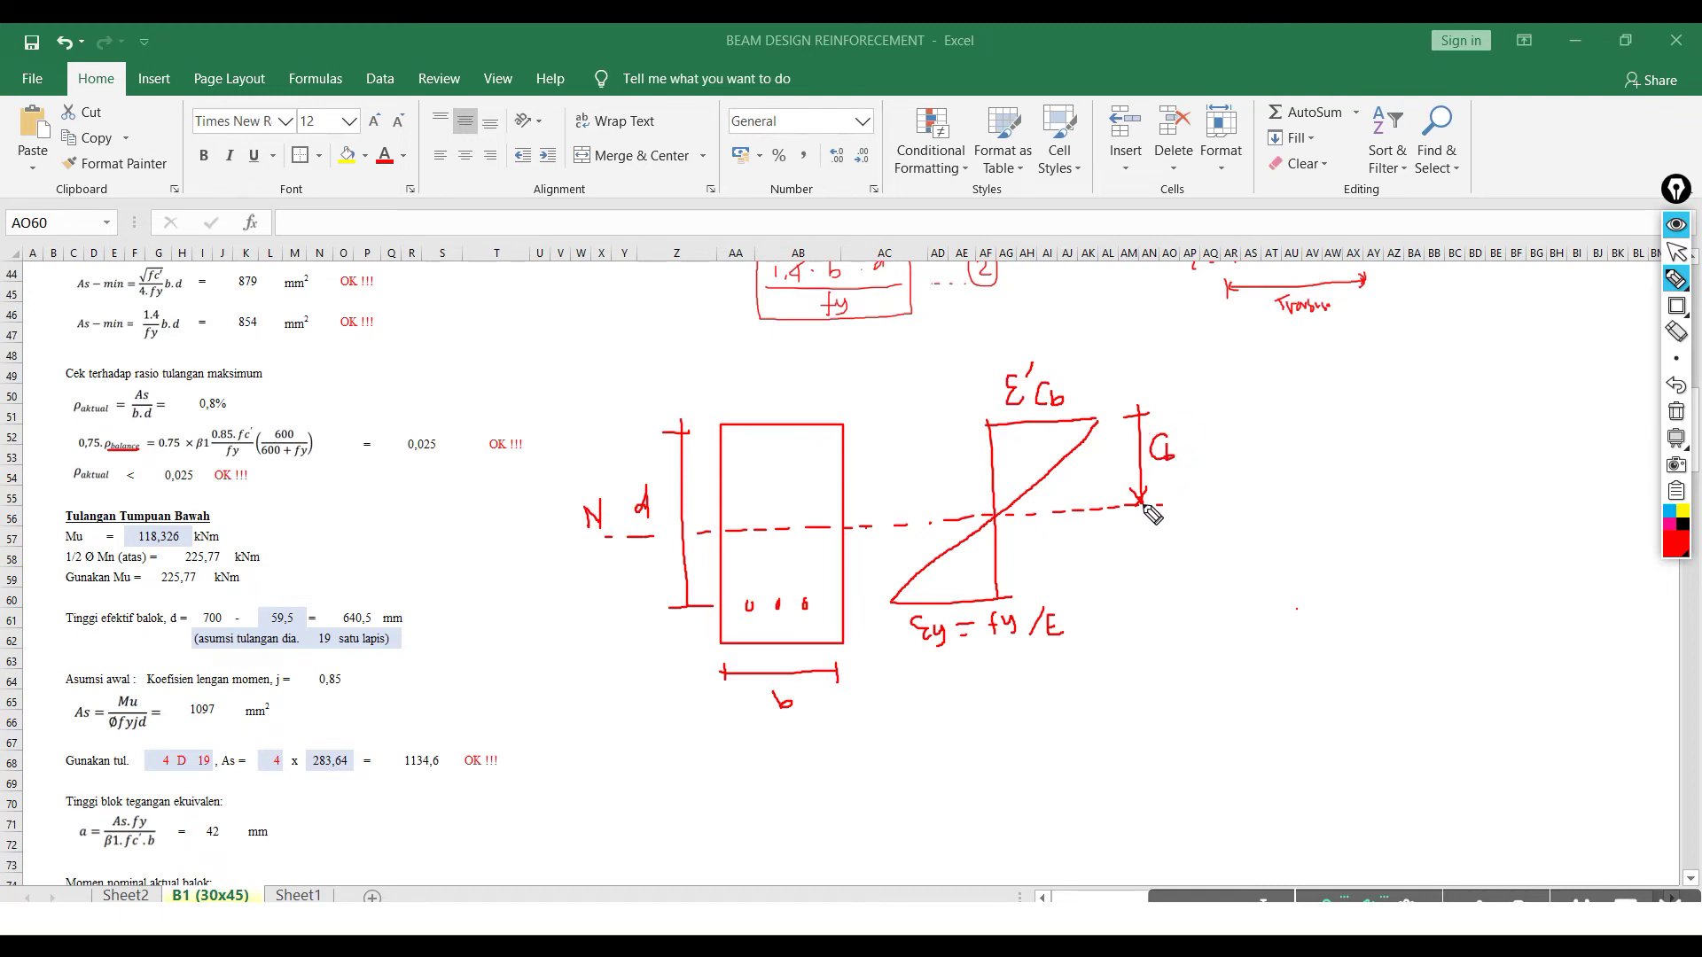
- Mark the distance from the neutral axis to the steel as d−Cb, and number the lower triangle 1 and the upper 2
{"action": "mouse_move", "coordinate": [1138, 507]}
{"action": "left_mouse_down"}
{"action": "mouse_move", "coordinate": [1137, 592]}
{"action": "mouse_move", "coordinate": [1152, 593]}
{"action": "left_mouse_up"}
{"action": "mouse_move", "coordinate": [1163, 530]}
{"action": "left_mouse_down"}
{"action": "mouse_move", "coordinate": [1155, 552]}
{"action": "mouse_move", "coordinate": [1164, 523]}
{"action": "mouse_move", "coordinate": [1205, 533]}
{"action": "left_mouse_up"}
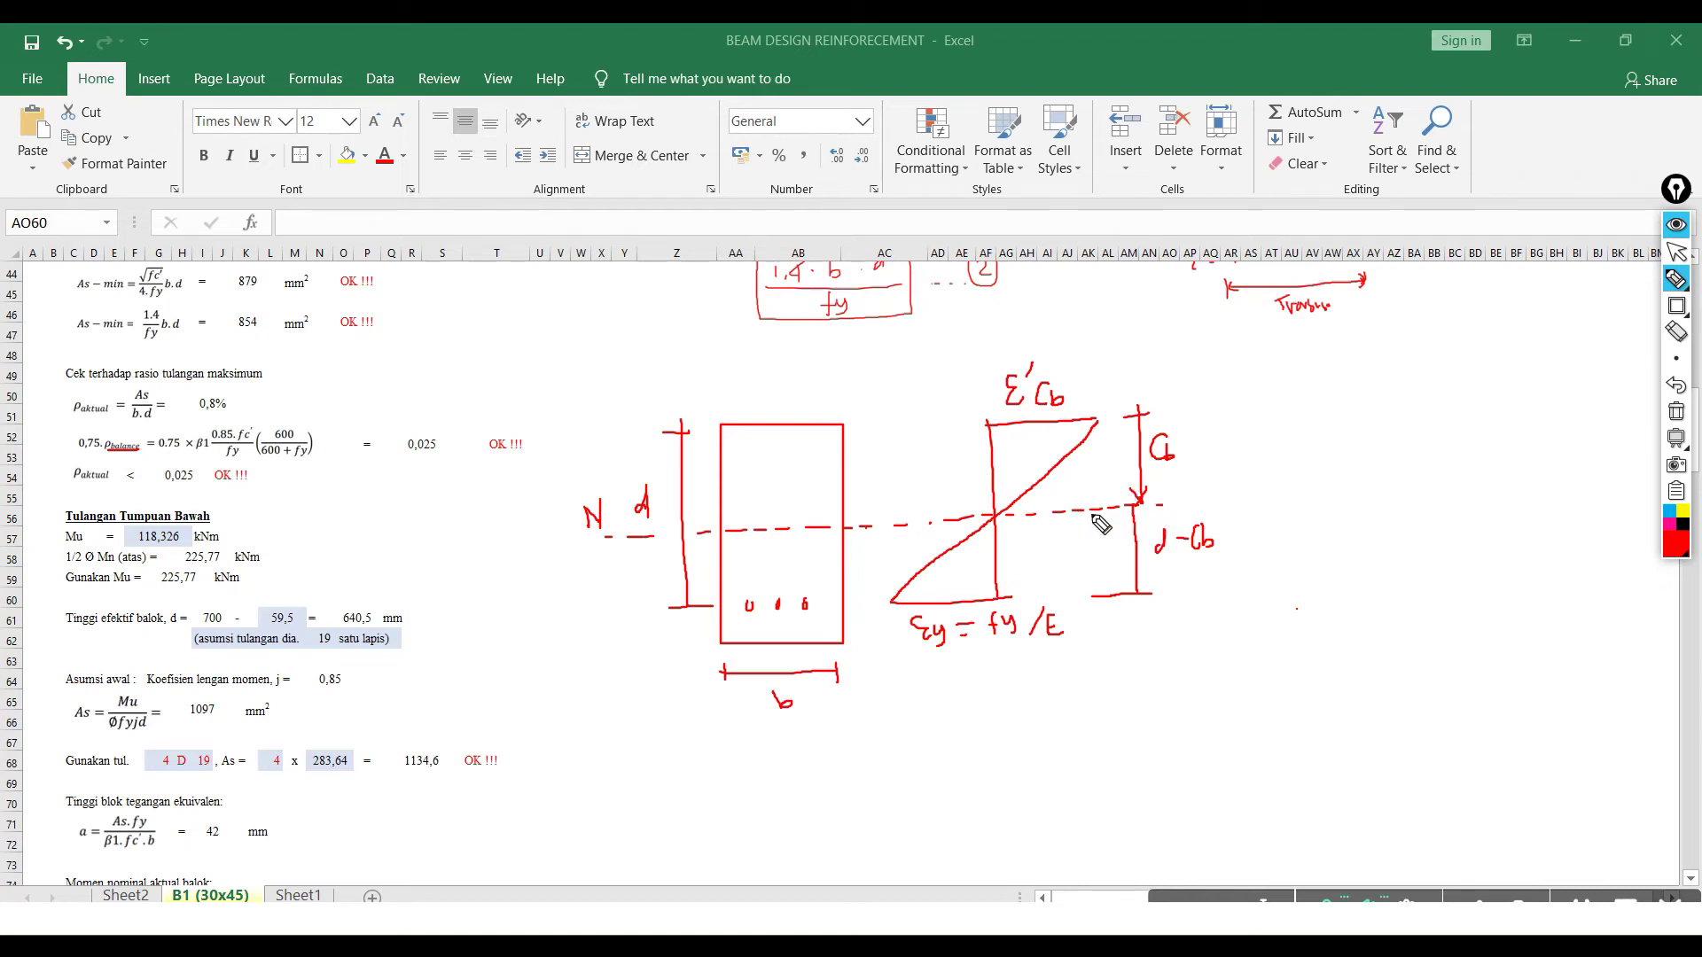
{"action": "left_click_drag", "start_coordinate": [973, 572], "coordinate": [966, 574]}
{"action": "left_click_drag", "start_coordinate": [1036, 450], "coordinate": [1033, 444]}
- Write the similar-triangles ratio εy/ε'cu = (d−Cb)/Cb beside the strain diagram, emphasizing the two matching vertical triangle legs
{"action": "mouse_move", "coordinate": [1293, 410]}
{"action": "left_mouse_down"}
{"action": "mouse_move", "coordinate": [1290, 440]}
{"action": "mouse_move", "coordinate": [1310, 418]}
{"action": "mouse_move", "coordinate": [1319, 455]}
{"action": "left_mouse_up"}
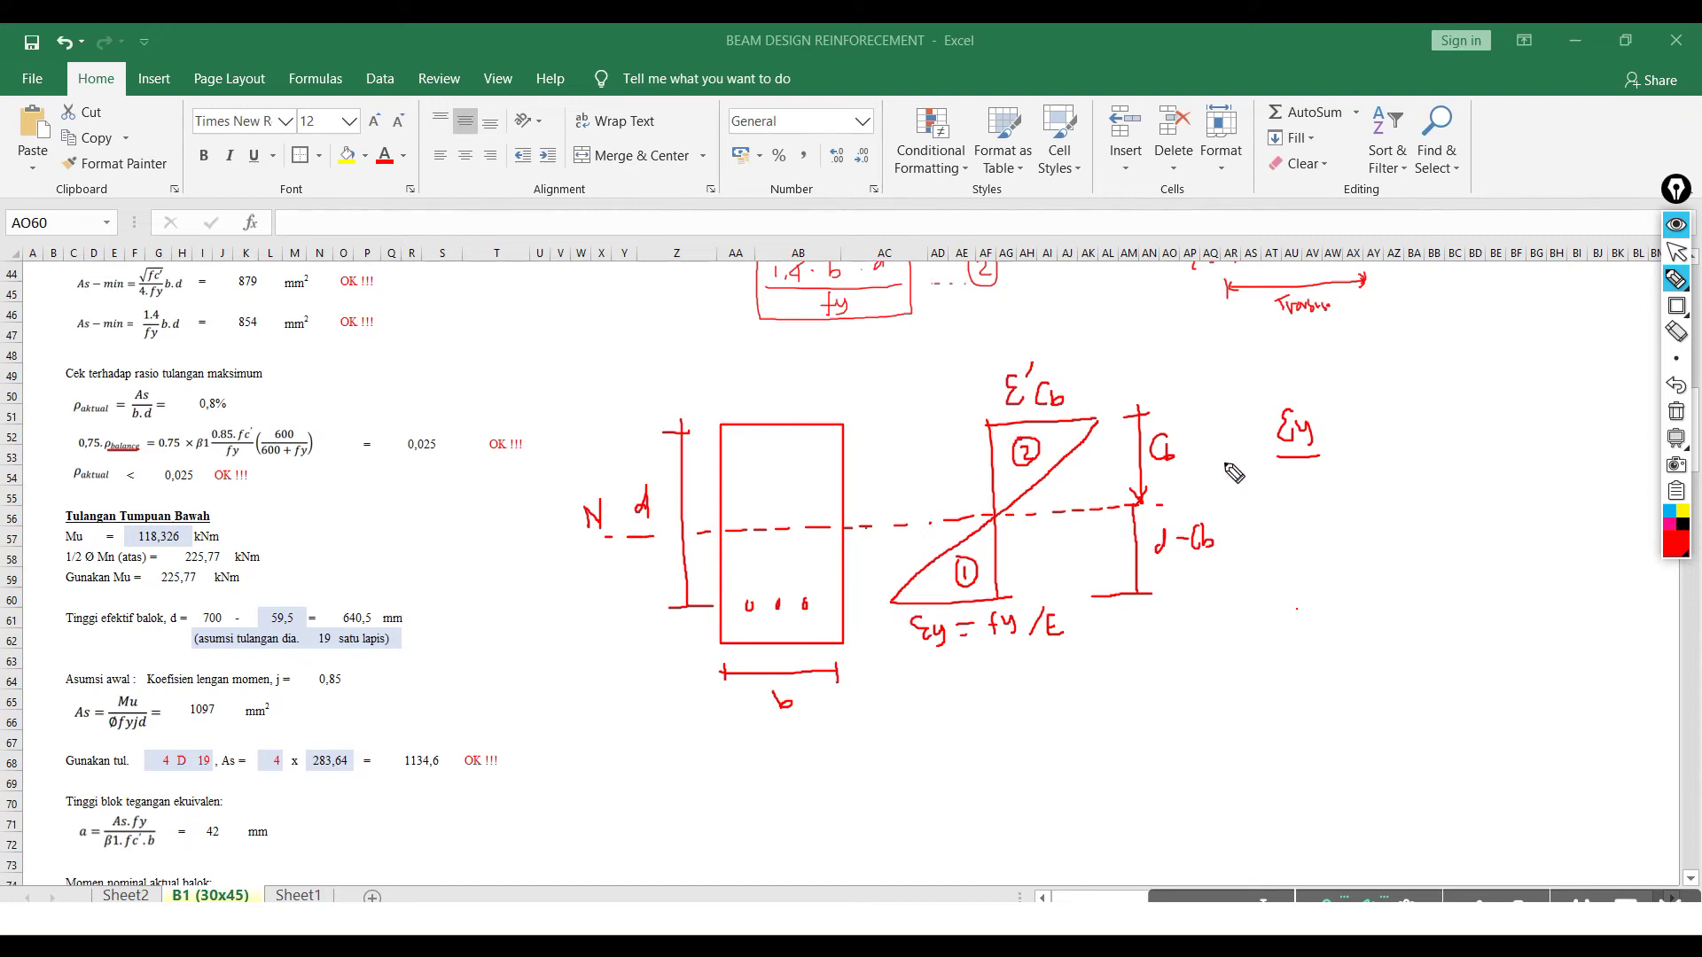
{"action": "mouse_move", "coordinate": [1299, 469]}
{"action": "left_mouse_down"}
{"action": "mouse_move", "coordinate": [1274, 495]}
{"action": "mouse_move", "coordinate": [1299, 478]}
{"action": "mouse_move", "coordinate": [1326, 498]}
{"action": "left_mouse_up"}
{"action": "left_click_drag", "start_coordinate": [1351, 431], "coordinate": [1374, 443]}
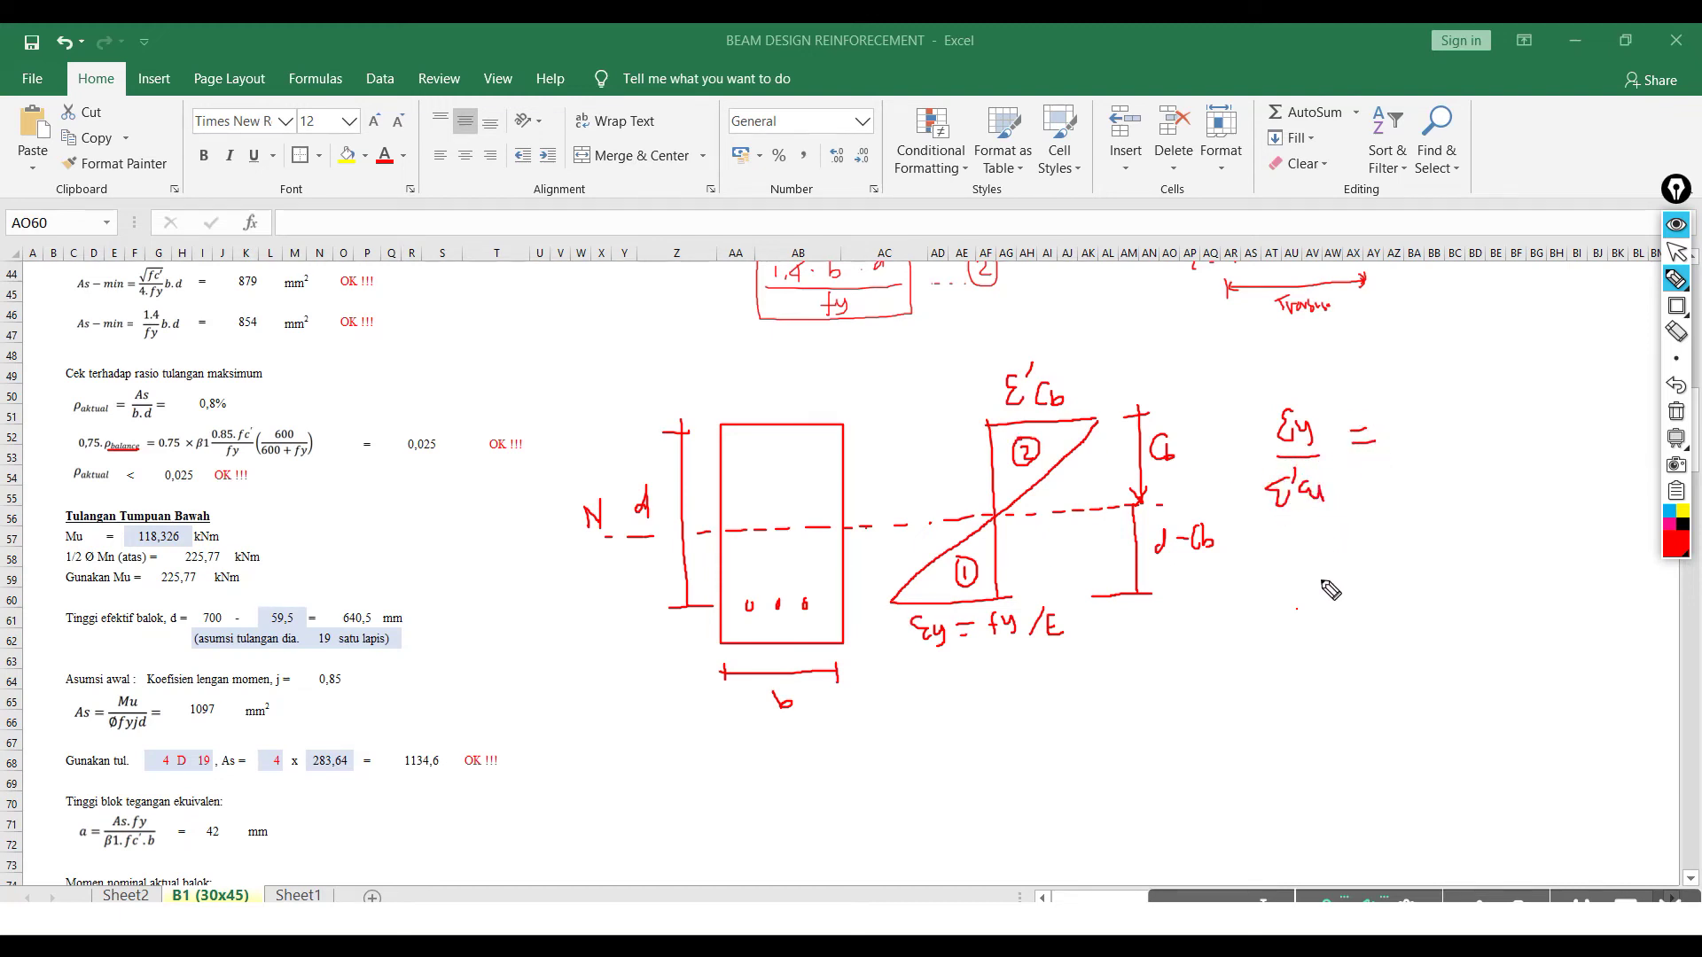
{"action": "left_click_drag", "start_coordinate": [998, 526], "coordinate": [996, 598]}
{"action": "mouse_move", "coordinate": [1429, 417]}
{"action": "left_mouse_down"}
{"action": "mouse_move", "coordinate": [1425, 436]}
{"action": "mouse_move", "coordinate": [1449, 429]}
{"action": "left_mouse_up"}
{"action": "mouse_move", "coordinate": [1467, 415]}
{"action": "left_mouse_down"}
{"action": "mouse_move", "coordinate": [1461, 435]}
{"action": "mouse_move", "coordinate": [1486, 441]}
{"action": "left_mouse_up"}
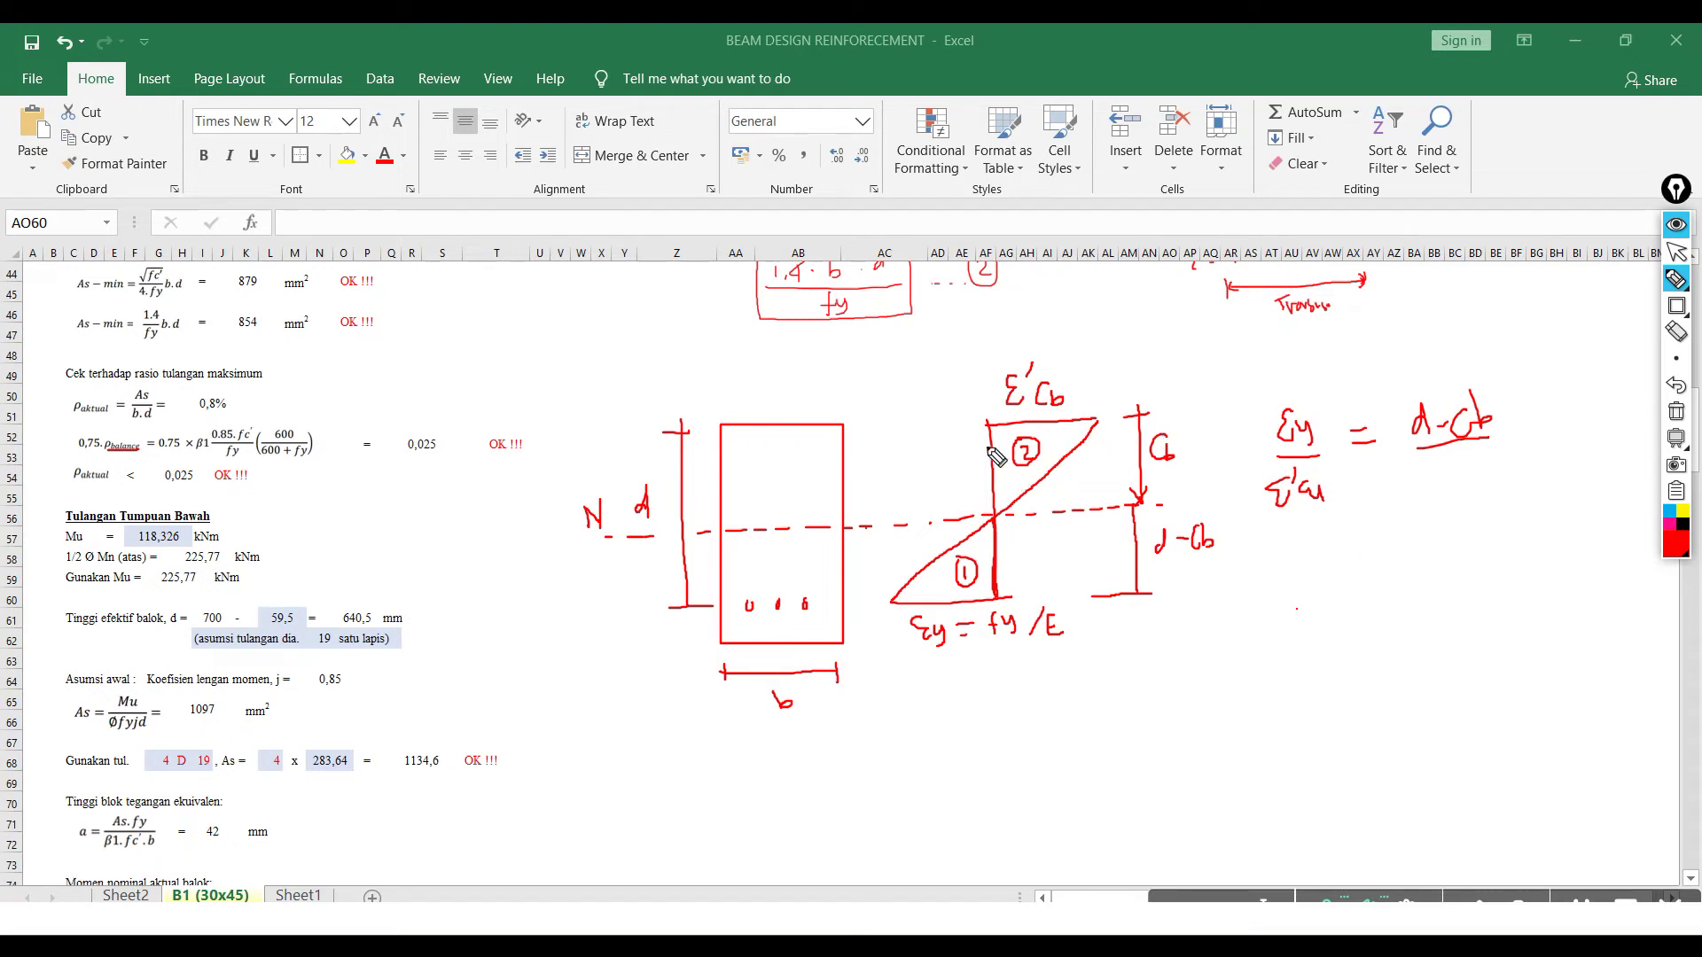
{"action": "left_click_drag", "start_coordinate": [989, 423], "coordinate": [995, 505]}
{"action": "mouse_move", "coordinate": [1460, 463]}
{"action": "left_mouse_down"}
{"action": "mouse_move", "coordinate": [1454, 488]}
{"action": "mouse_move", "coordinate": [1480, 483]}
{"action": "left_mouse_up"}
- Write the substituted ratio (fy/E)/0.003 = d/Cb − 1 below the similar-triangles equation
{"action": "left_click_drag", "start_coordinate": [1293, 532], "coordinate": [1312, 567]}
{"action": "left_click_drag", "start_coordinate": [1325, 557], "coordinate": [1349, 549]}
{"action": "mouse_move", "coordinate": [1266, 578]}
{"action": "left_mouse_down"}
{"action": "mouse_move", "coordinate": [1356, 576]}
{"action": "mouse_move", "coordinate": [1287, 597]}
{"action": "mouse_move", "coordinate": [1305, 612]}
{"action": "left_mouse_up"}
{"action": "left_click_drag", "start_coordinate": [1323, 594], "coordinate": [1363, 610]}
{"action": "left_click_drag", "start_coordinate": [1384, 545], "coordinate": [1400, 543]}
{"action": "left_click_drag", "start_coordinate": [1385, 558], "coordinate": [1398, 558]}
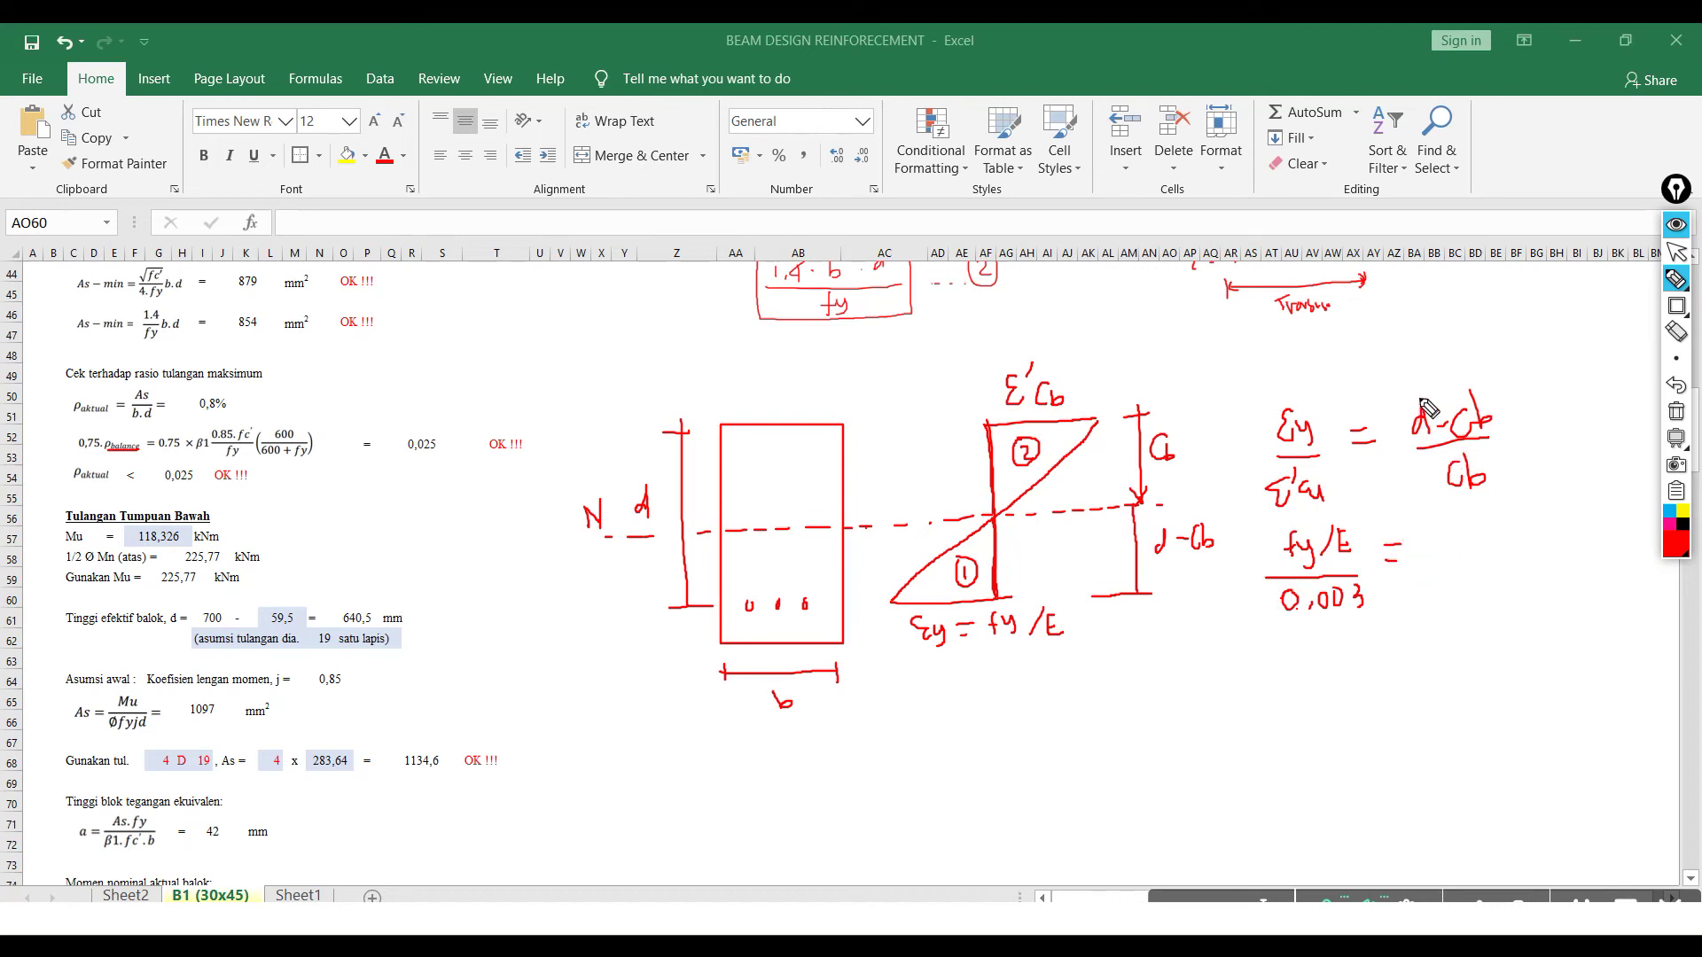
{"action": "mouse_move", "coordinate": [1441, 530]}
{"action": "left_mouse_down"}
{"action": "mouse_move", "coordinate": [1428, 543]}
{"action": "mouse_move", "coordinate": [1459, 552]}
{"action": "mouse_move", "coordinate": [1441, 583]}
{"action": "mouse_move", "coordinate": [1499, 543]}
{"action": "left_mouse_up"}
{"action": "left_click", "coordinate": [1442, 569]}
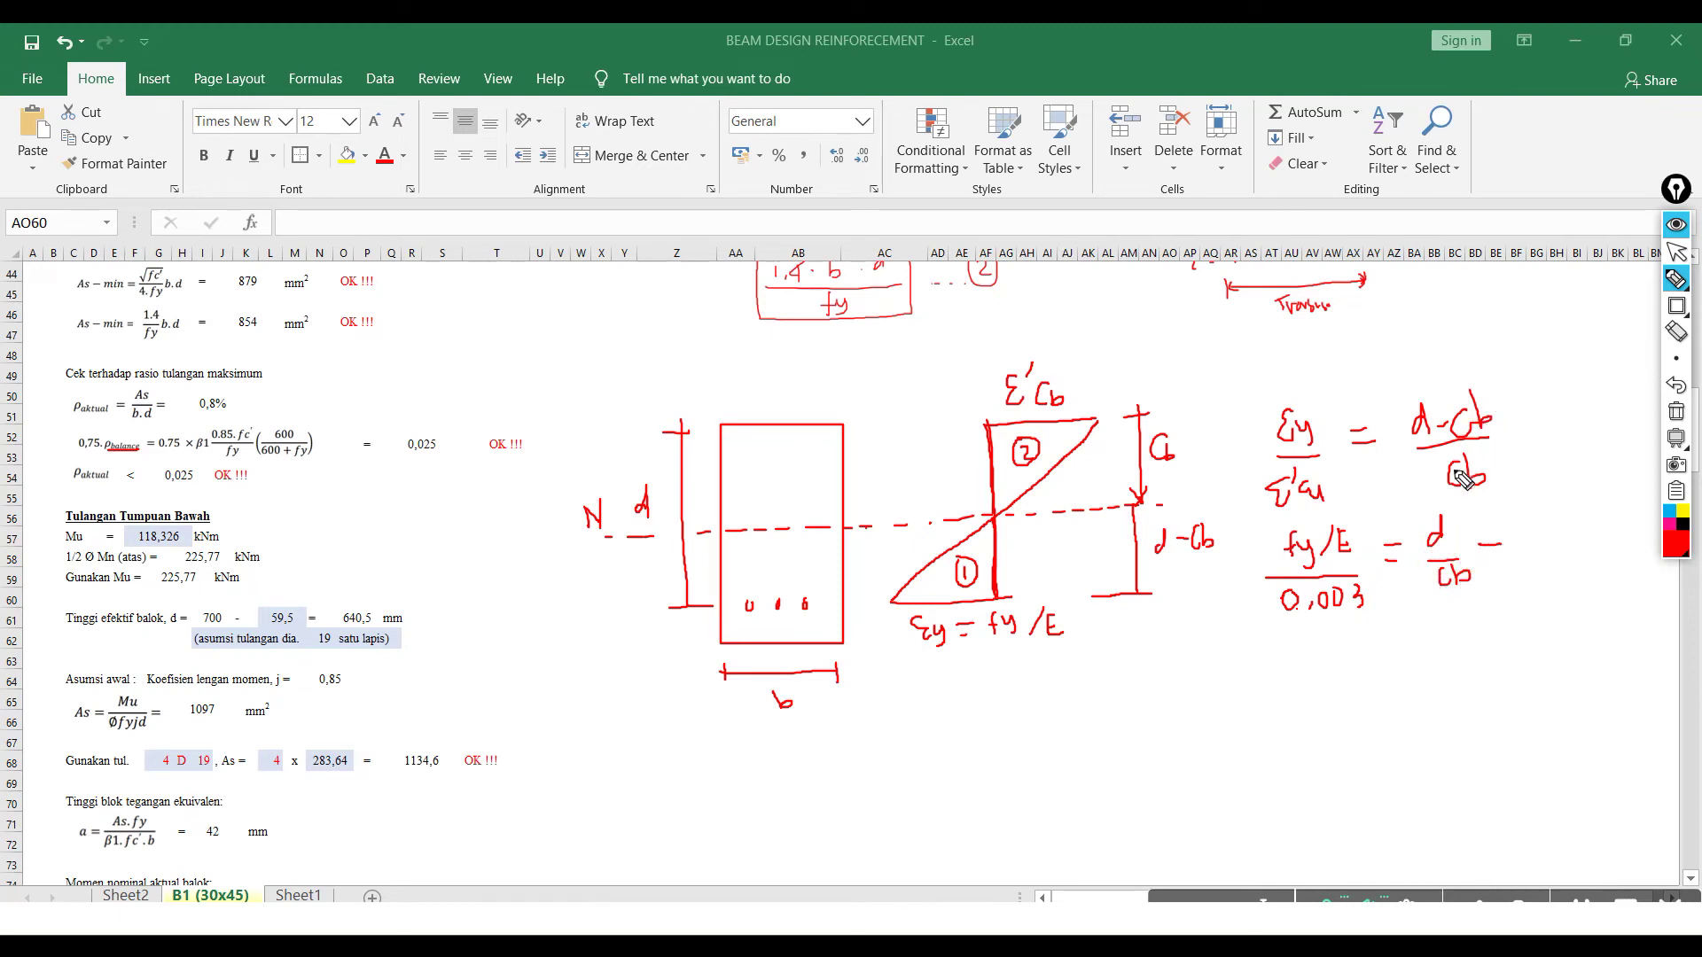
{"action": "left_click_drag", "start_coordinate": [1527, 523], "coordinate": [1526, 555]}
- Simplify the equation to fy/600 = d/Cb − 1, and rearrange it below as 1 + fy/600 = d/Cb
{"action": "mouse_move", "coordinate": [1315, 636]}
{"action": "left_mouse_down"}
{"action": "mouse_move", "coordinate": [1324, 683]}
{"action": "mouse_move", "coordinate": [1370, 681]}
{"action": "mouse_move", "coordinate": [1306, 708]}
{"action": "mouse_move", "coordinate": [1471, 666]}
{"action": "mouse_move", "coordinate": [1490, 679]}
{"action": "mouse_move", "coordinate": [1464, 707]}
{"action": "mouse_move", "coordinate": [1491, 709]}
{"action": "mouse_move", "coordinate": [1532, 666]}
{"action": "mouse_move", "coordinate": [1552, 672]}
{"action": "left_mouse_up"}
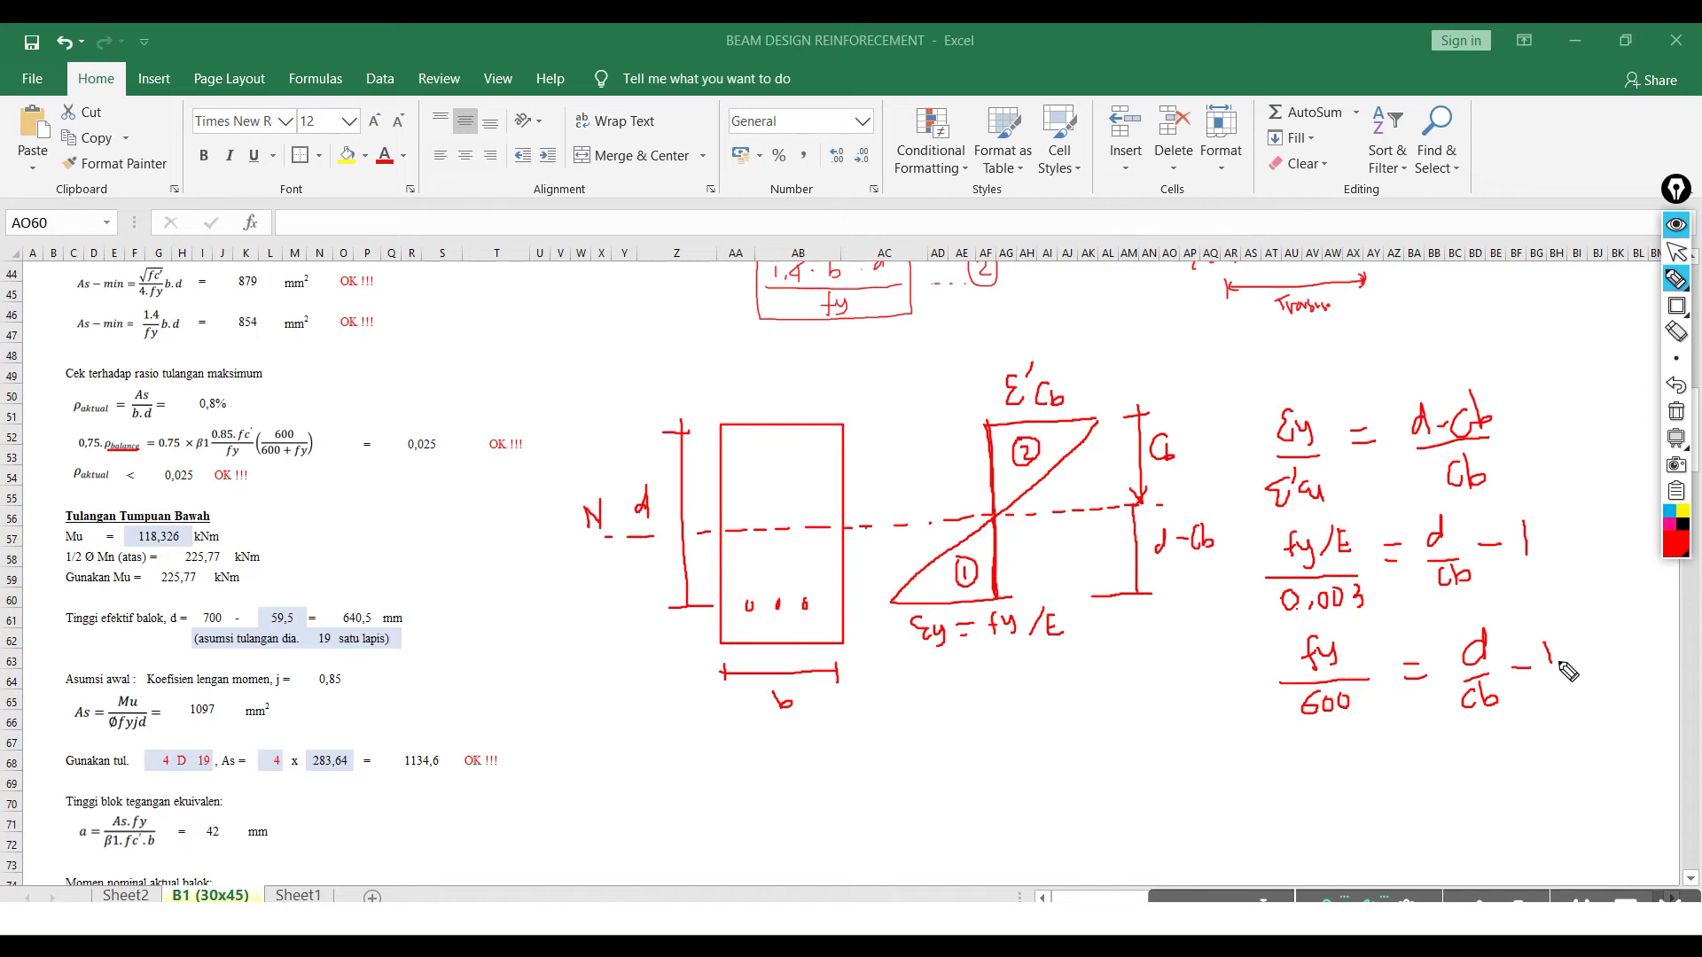
{"action": "mouse_move", "coordinate": [1283, 750]}
{"action": "left_mouse_down"}
{"action": "mouse_move", "coordinate": [1284, 774]}
{"action": "mouse_move", "coordinate": [1332, 756]}
{"action": "left_mouse_up"}
{"action": "mouse_move", "coordinate": [1320, 748]}
{"action": "left_mouse_down"}
{"action": "mouse_move", "coordinate": [1319, 765]}
{"action": "mouse_move", "coordinate": [1375, 760]}
{"action": "left_mouse_up"}
{"action": "mouse_move", "coordinate": [1350, 764]}
{"action": "left_mouse_down"}
{"action": "mouse_move", "coordinate": [1386, 762]}
{"action": "mouse_move", "coordinate": [1372, 791]}
{"action": "left_mouse_up"}
{"action": "left_click_drag", "start_coordinate": [1388, 777], "coordinate": [1390, 793]}
{"action": "left_click_drag", "start_coordinate": [1403, 776], "coordinate": [1405, 793]}
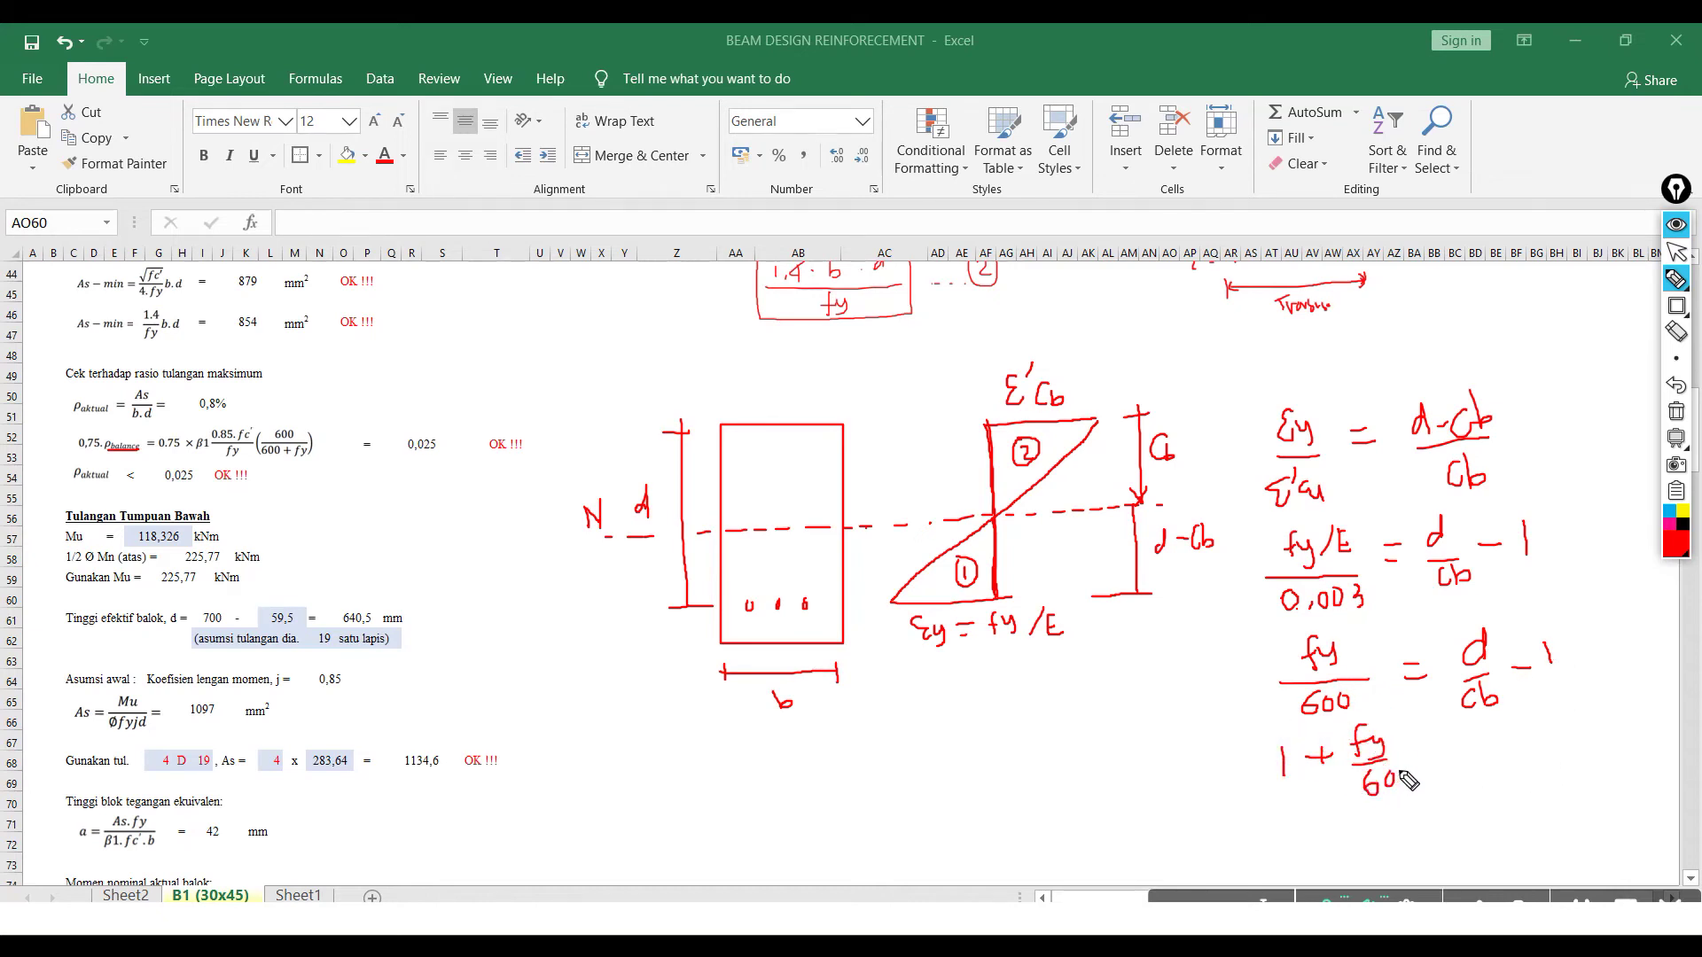
{"action": "left_click_drag", "start_coordinate": [1500, 735], "coordinate": [1482, 747]}
{"action": "mouse_move", "coordinate": [1497, 720]}
{"action": "left_mouse_down"}
{"action": "mouse_move", "coordinate": [1496, 751]}
{"action": "mouse_move", "coordinate": [1514, 758]}
{"action": "mouse_move", "coordinate": [1482, 791]}
{"action": "left_mouse_up"}
{"action": "left_click_drag", "start_coordinate": [1499, 764], "coordinate": [1508, 794]}
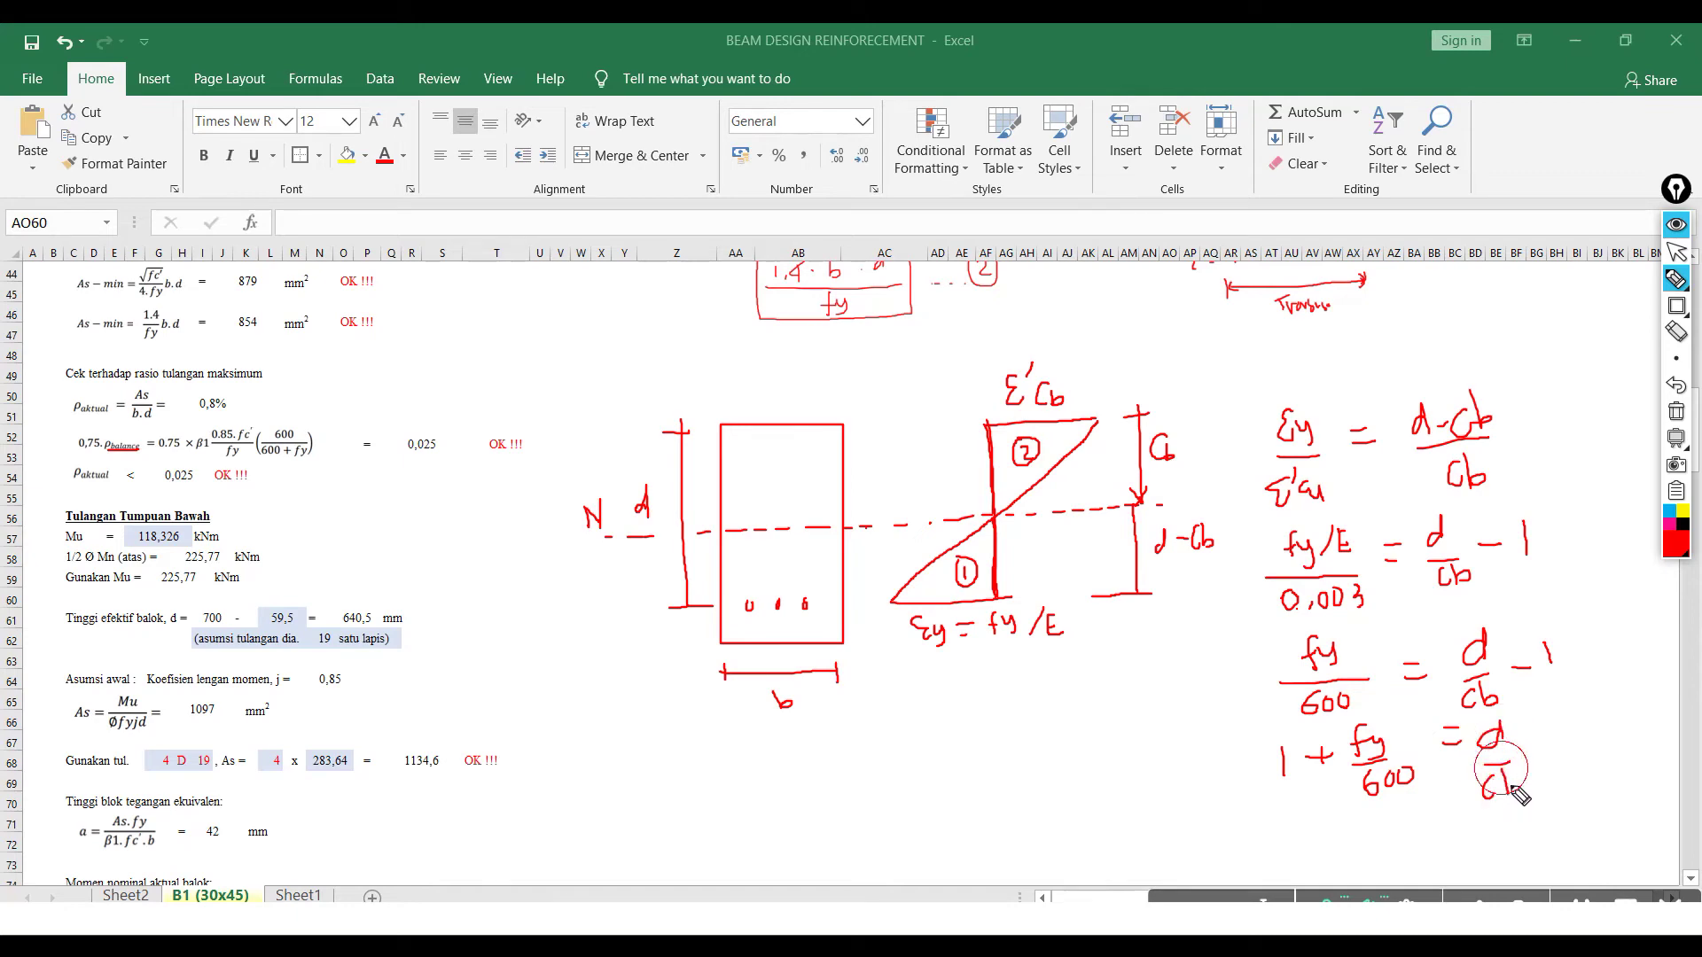
- Place the captured strain diagram and derivation on the sheet beside the maximum ratio check, below the minimum steel formulas
{"action": "left_click", "coordinate": [1438, 483]}
{"action": "scroll", "coordinate": [1437, 483], "scroll_direction": "down", "scroll_amount": 3}
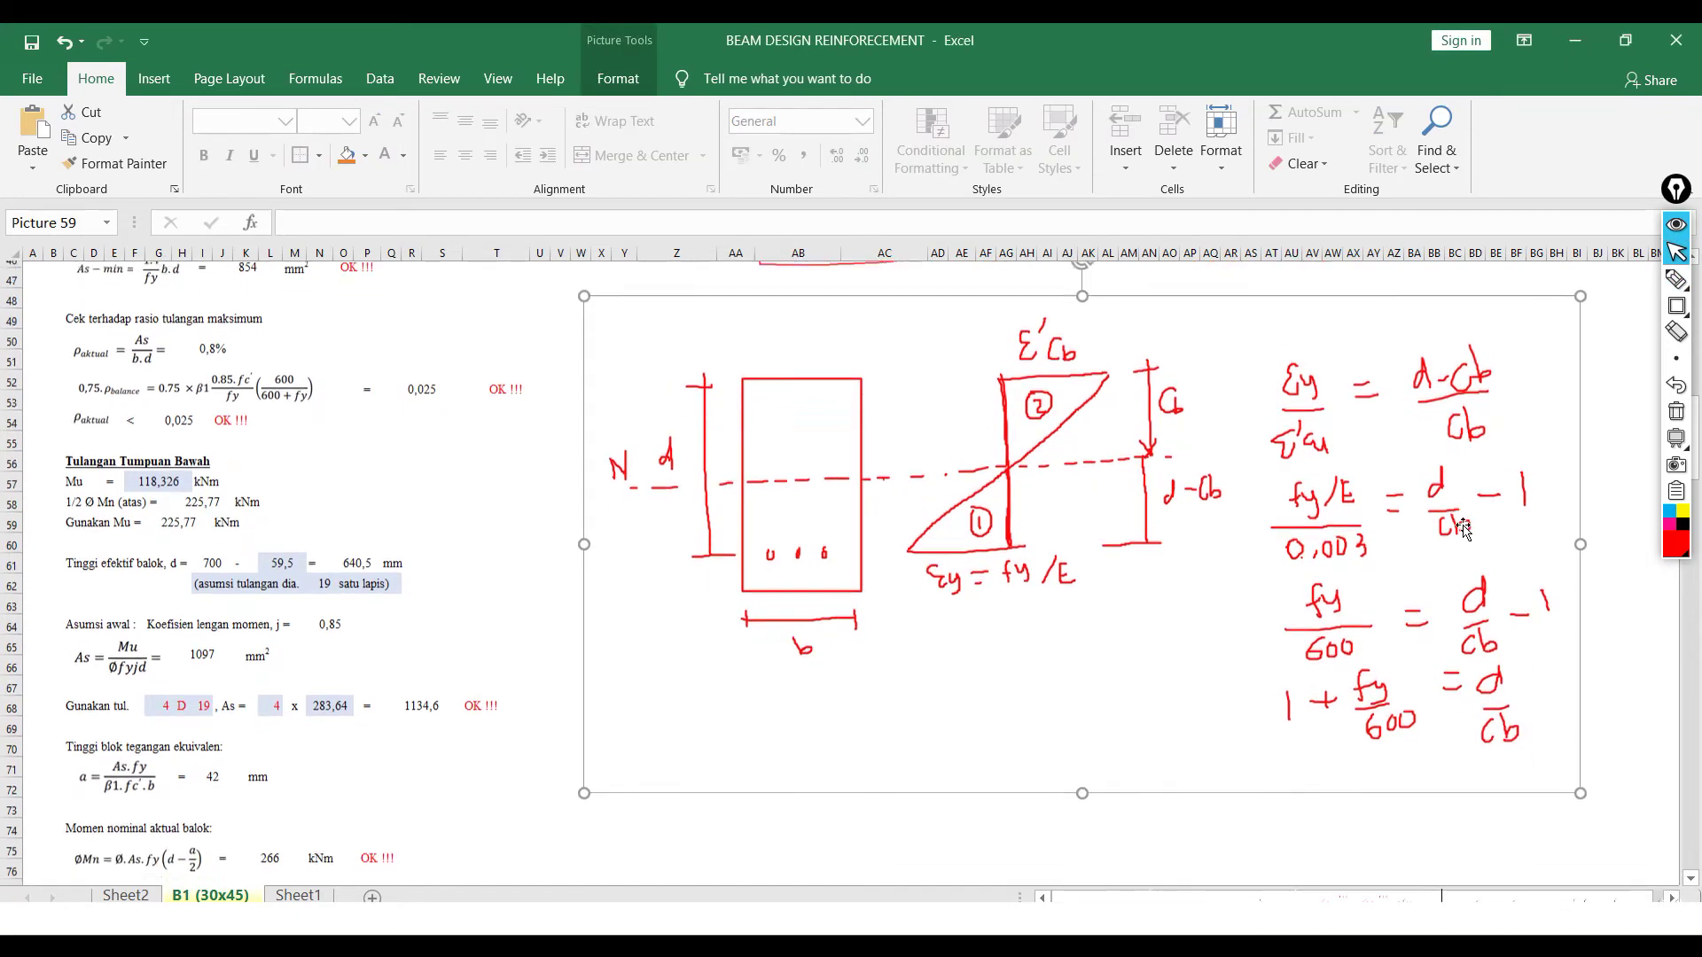
{"action": "left_click", "coordinate": [1598, 612]}
{"action": "scroll", "coordinate": [1600, 629], "scroll_direction": "down", "scroll_amount": 1}
{"action": "left_click", "coordinate": [1541, 612]}
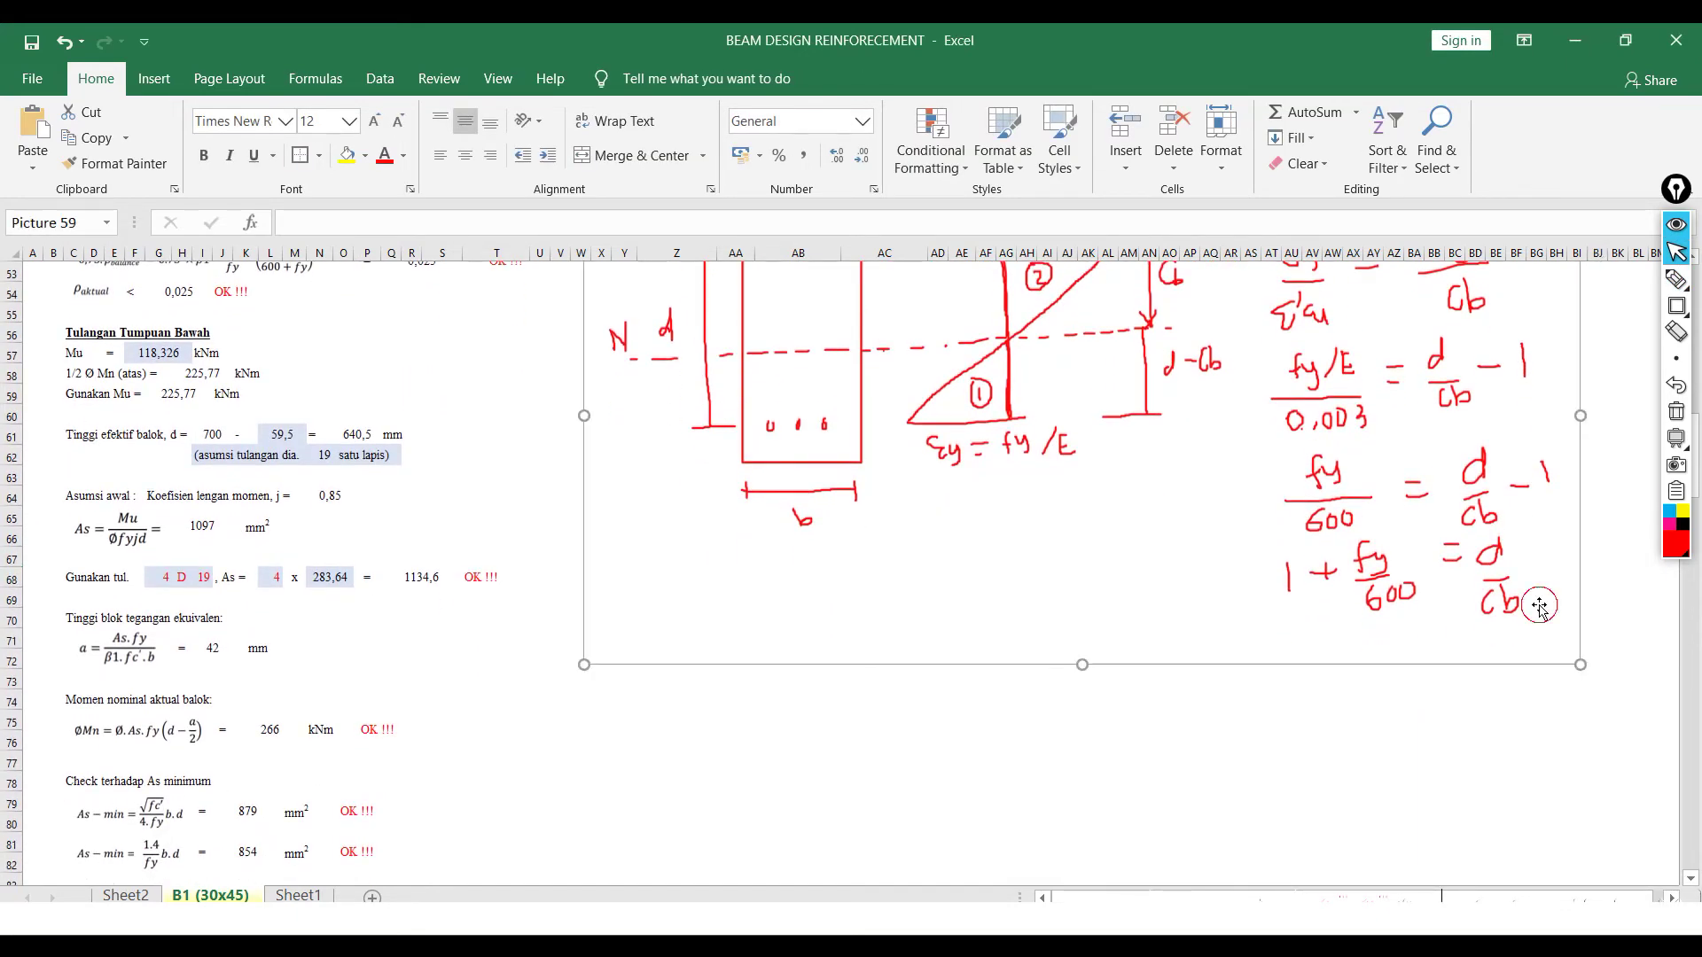
{"action": "scroll", "coordinate": [1498, 731], "scroll_direction": "up", "scroll_amount": 1}
- Write (600+fy)/600 = d/Cb below the derivation, followed by the boxed expression Cb = (600+fy)/600 · d
{"action": "key", "text": "ctrl+shift+p"}
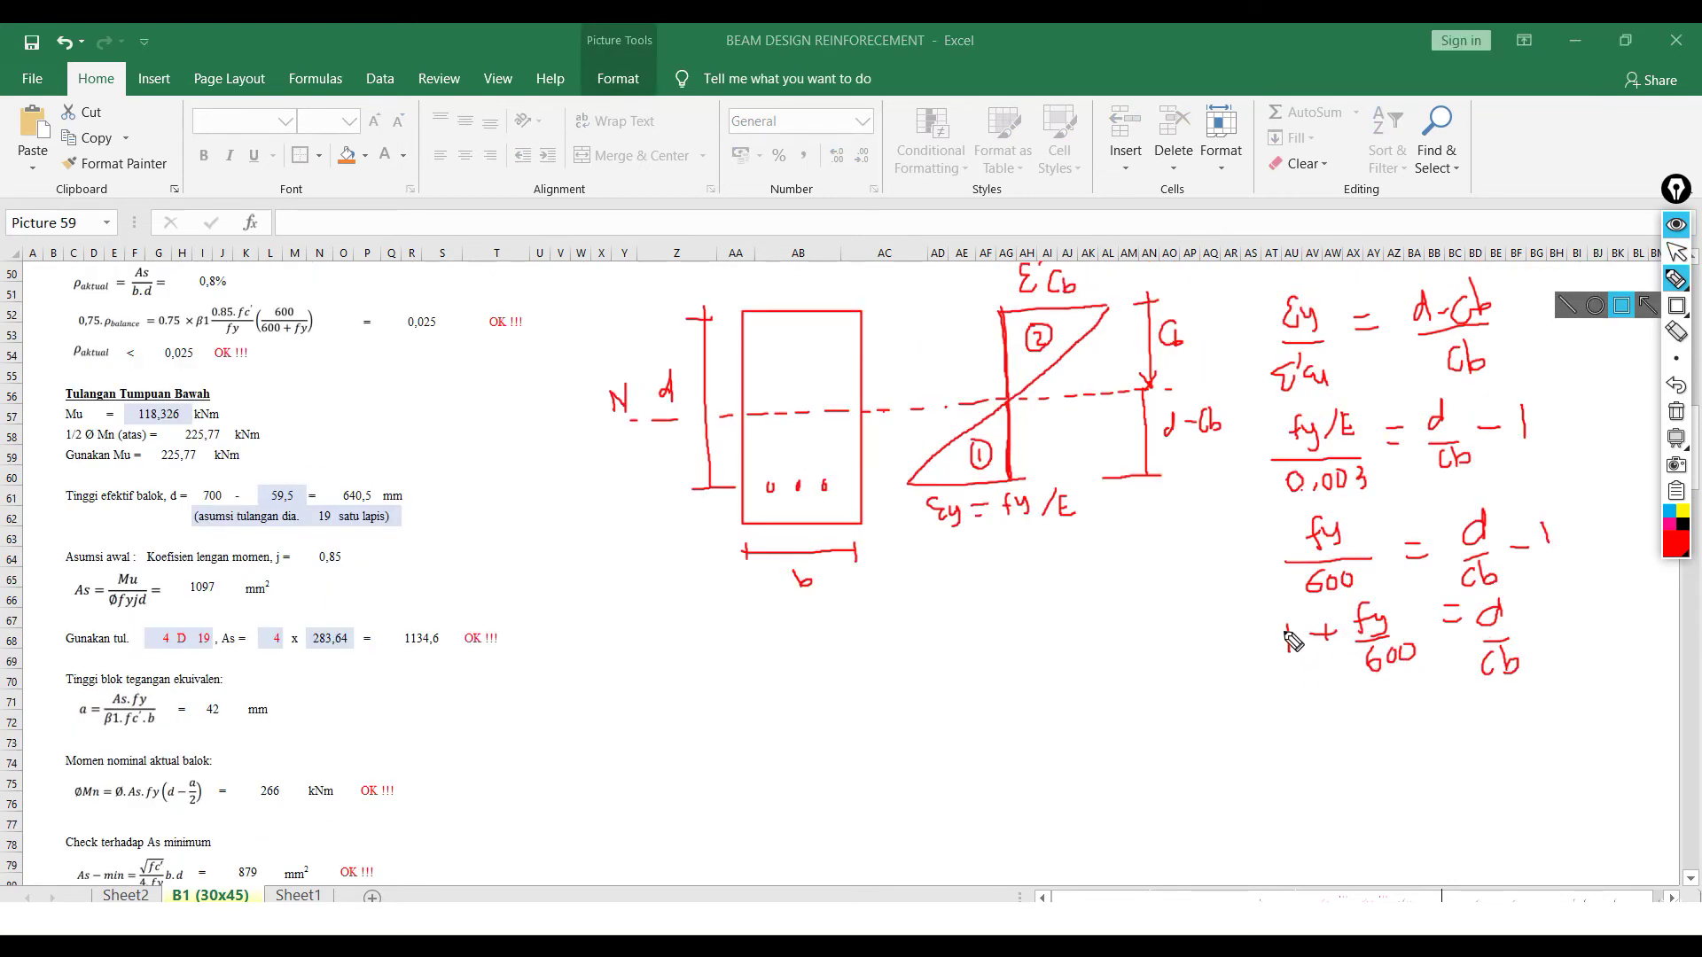
{"action": "mouse_move", "coordinate": [1264, 723]}
{"action": "left_mouse_down"}
{"action": "mouse_move", "coordinate": [1375, 740]}
{"action": "mouse_move", "coordinate": [1253, 774]}
{"action": "mouse_move", "coordinate": [1310, 789]}
{"action": "mouse_move", "coordinate": [1478, 749]}
{"action": "mouse_move", "coordinate": [1496, 780]}
{"action": "left_mouse_up"}
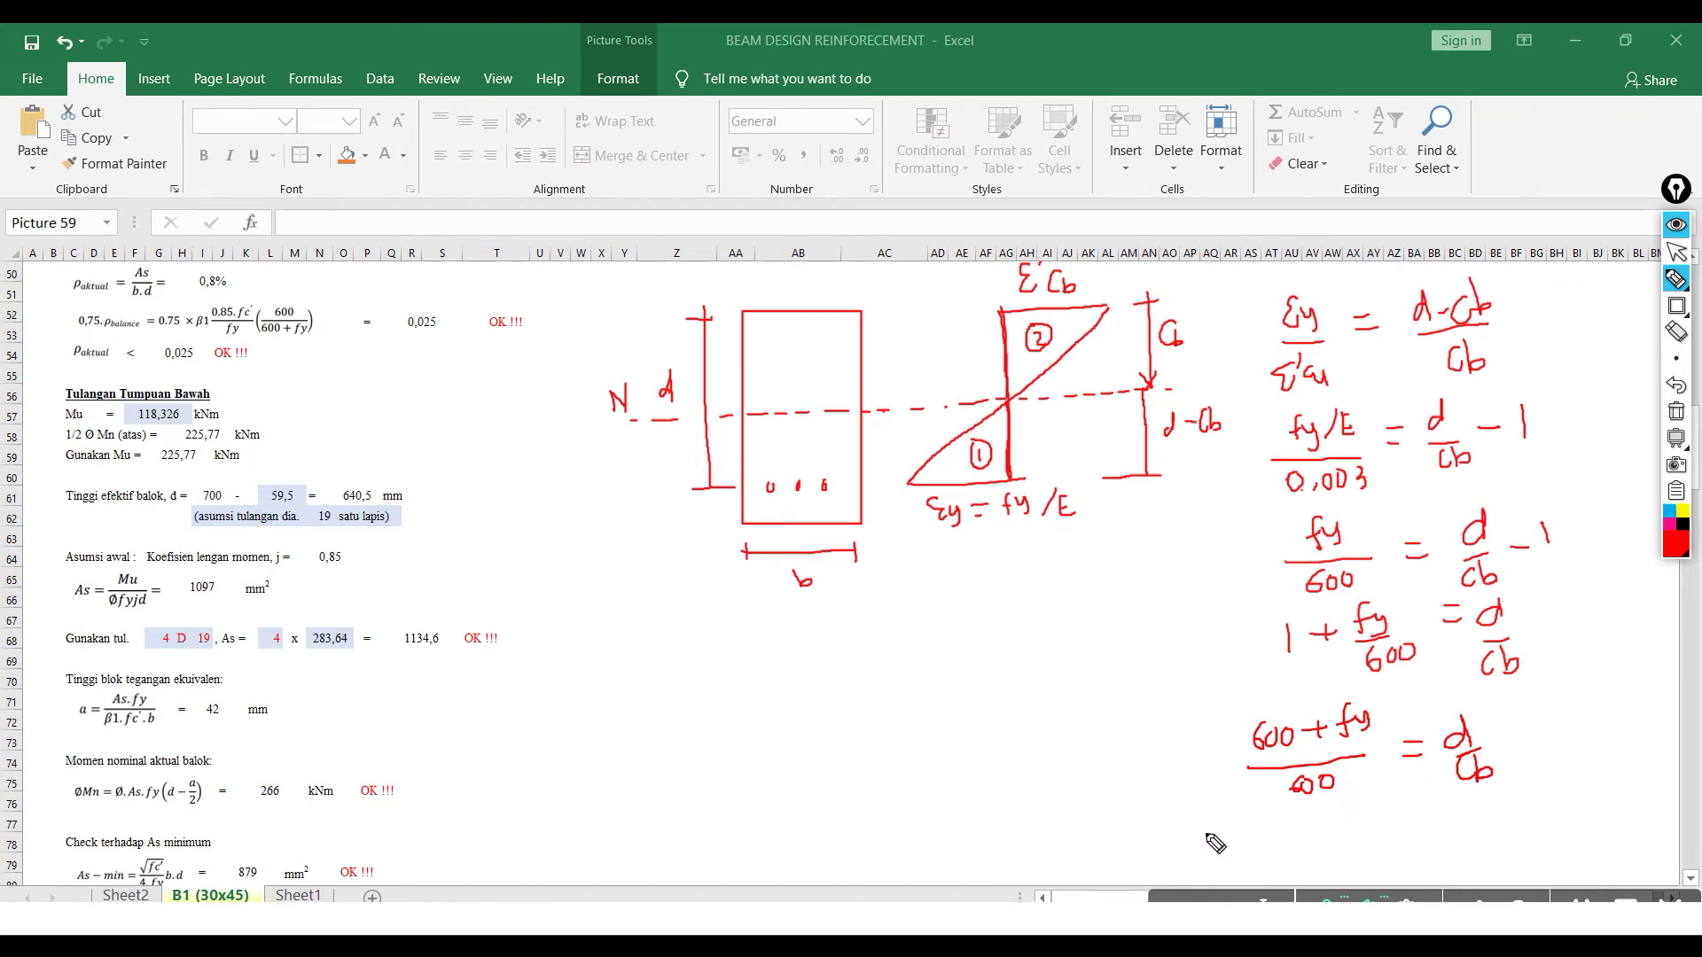
{"action": "mouse_move", "coordinate": [1200, 816]}
{"action": "left_mouse_down"}
{"action": "mouse_move", "coordinate": [1202, 854]}
{"action": "mouse_move", "coordinate": [1245, 836]}
{"action": "left_mouse_up"}
{"action": "left_click_drag", "start_coordinate": [1228, 849], "coordinate": [1246, 847]}
{"action": "left_click_drag", "start_coordinate": [1286, 811], "coordinate": [1385, 807]}
{"action": "mouse_move", "coordinate": [1287, 846]}
{"action": "left_mouse_down"}
{"action": "mouse_move", "coordinate": [1372, 830]}
{"action": "mouse_move", "coordinate": [1368, 855]}
{"action": "left_mouse_up"}
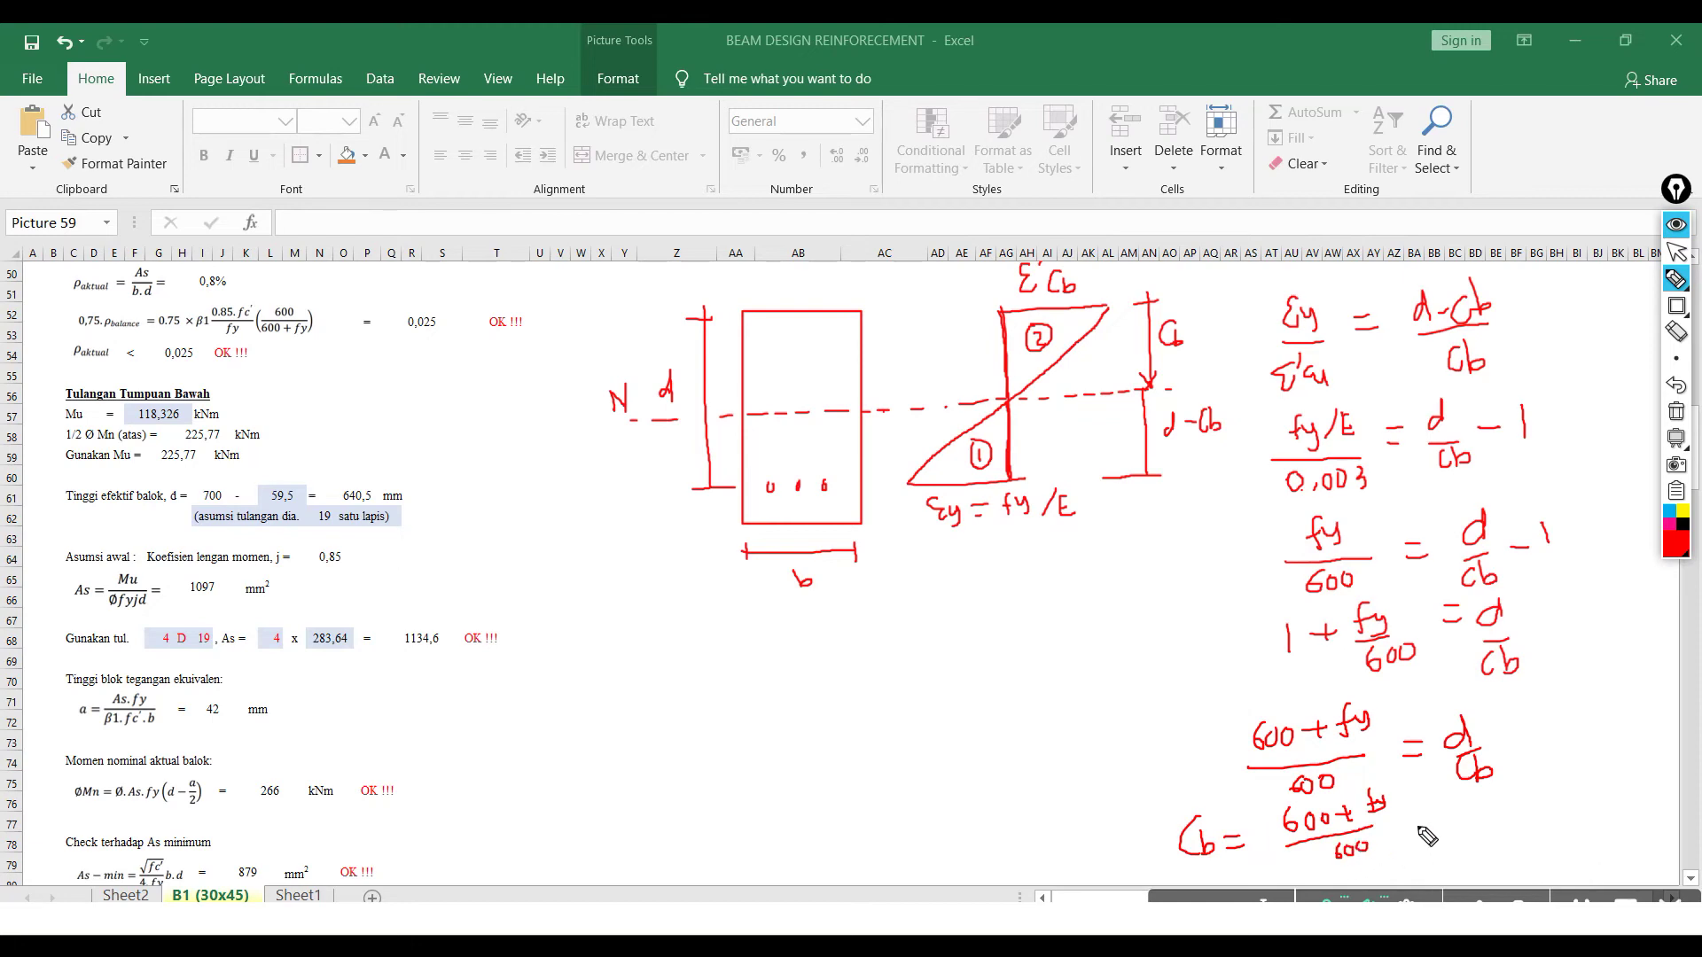
{"action": "left_click_drag", "start_coordinate": [1436, 809], "coordinate": [1438, 822]}
{"action": "mouse_move", "coordinate": [1168, 806]}
{"action": "left_mouse_down"}
{"action": "mouse_move", "coordinate": [1458, 807]}
{"action": "mouse_move", "coordinate": [1311, 865]}
{"action": "mouse_move", "coordinate": [1160, 822]}
{"action": "left_mouse_up"}
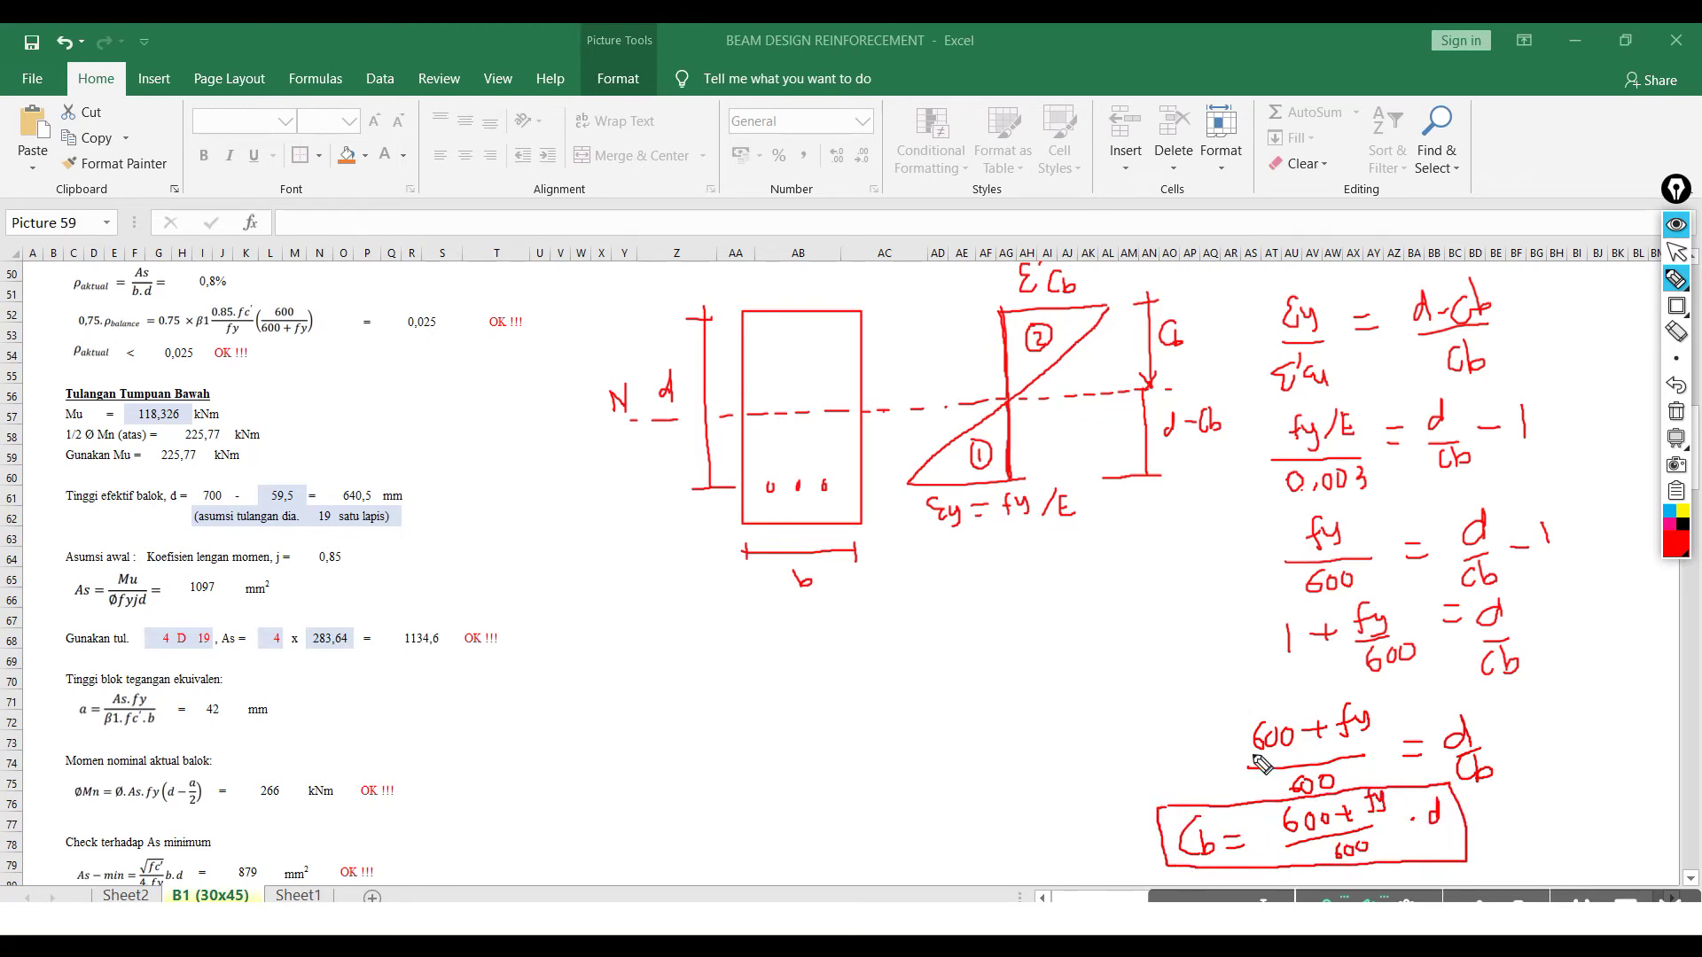
- Place the captured Cb equations directly beneath the existing balanced strain derivation
{"action": "left_click", "coordinate": [1675, 253]}
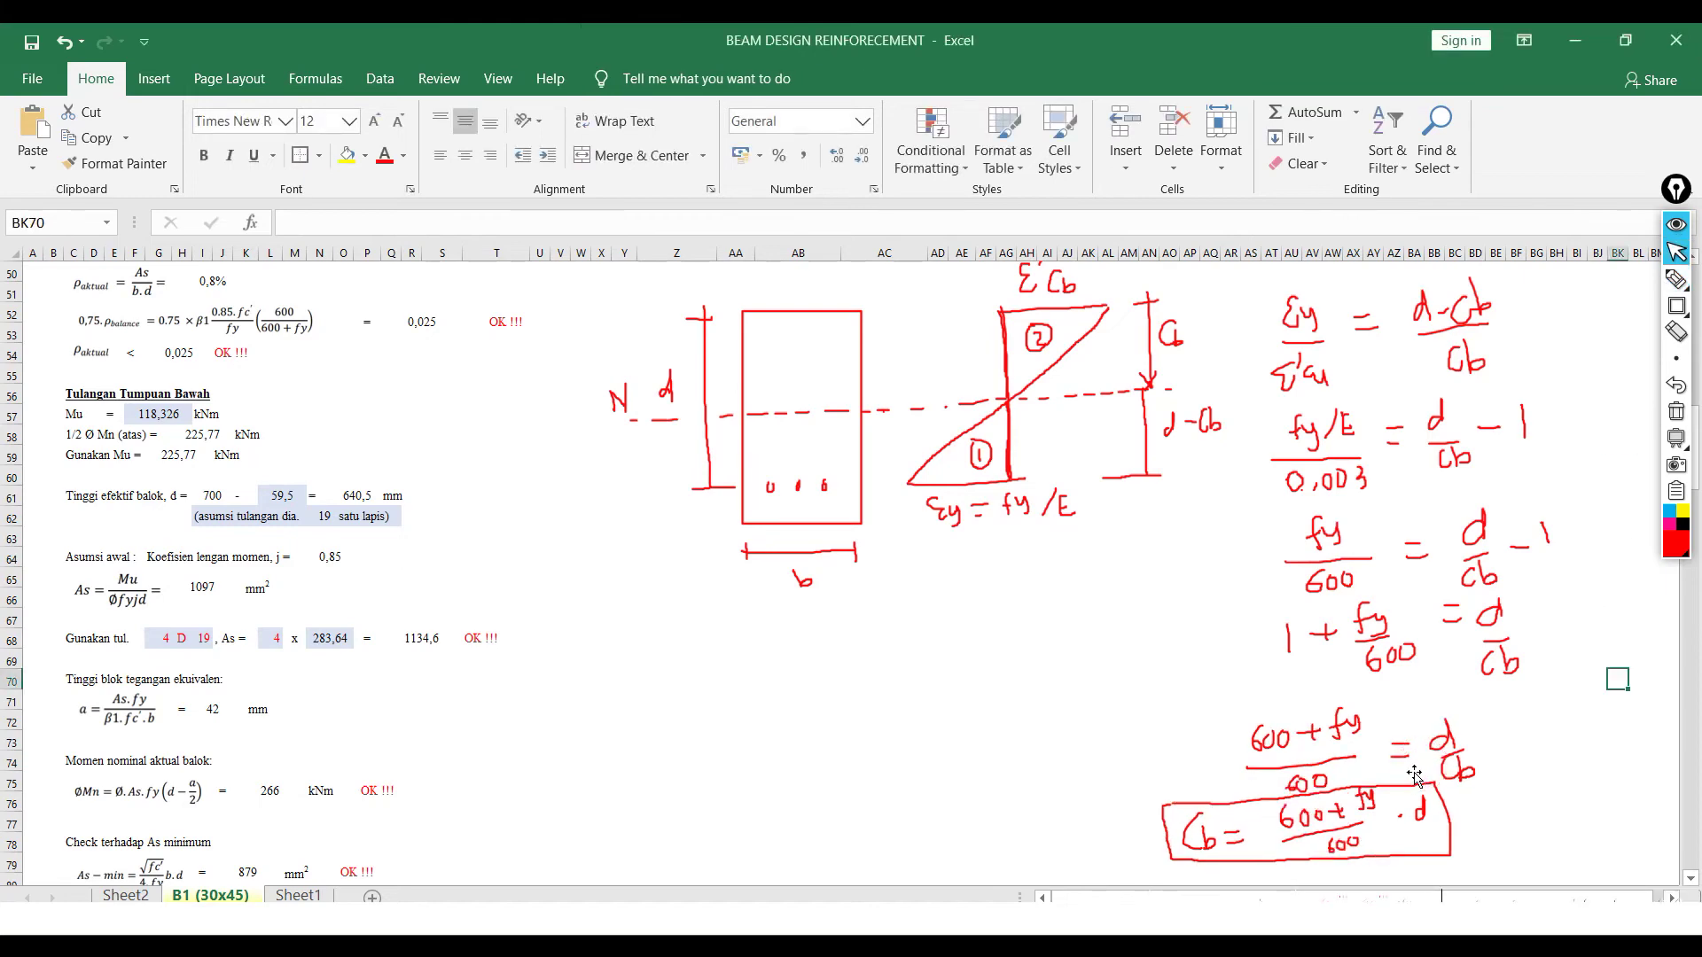
{"action": "key", "text": "Escape"}
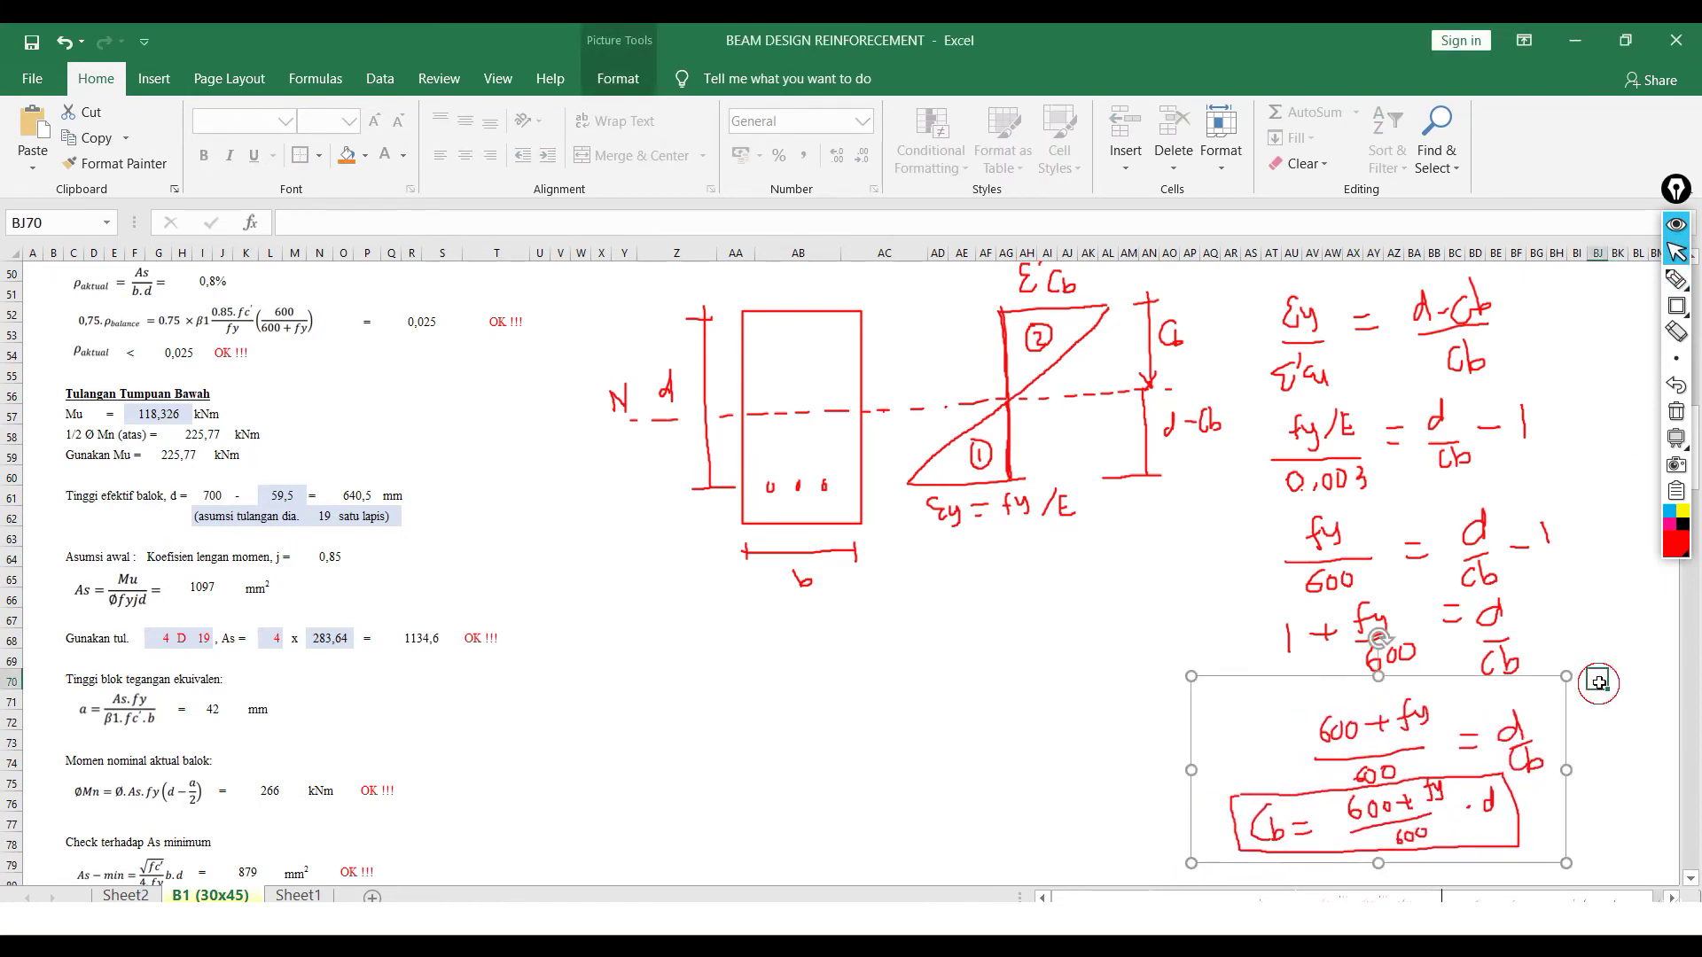
{"action": "scroll", "coordinate": [1388, 678], "scroll_direction": "up", "scroll_amount": 3}
{"action": "scroll", "coordinate": [1388, 678], "scroll_direction": "down", "scroll_amount": 1, "text": "ctrl"}
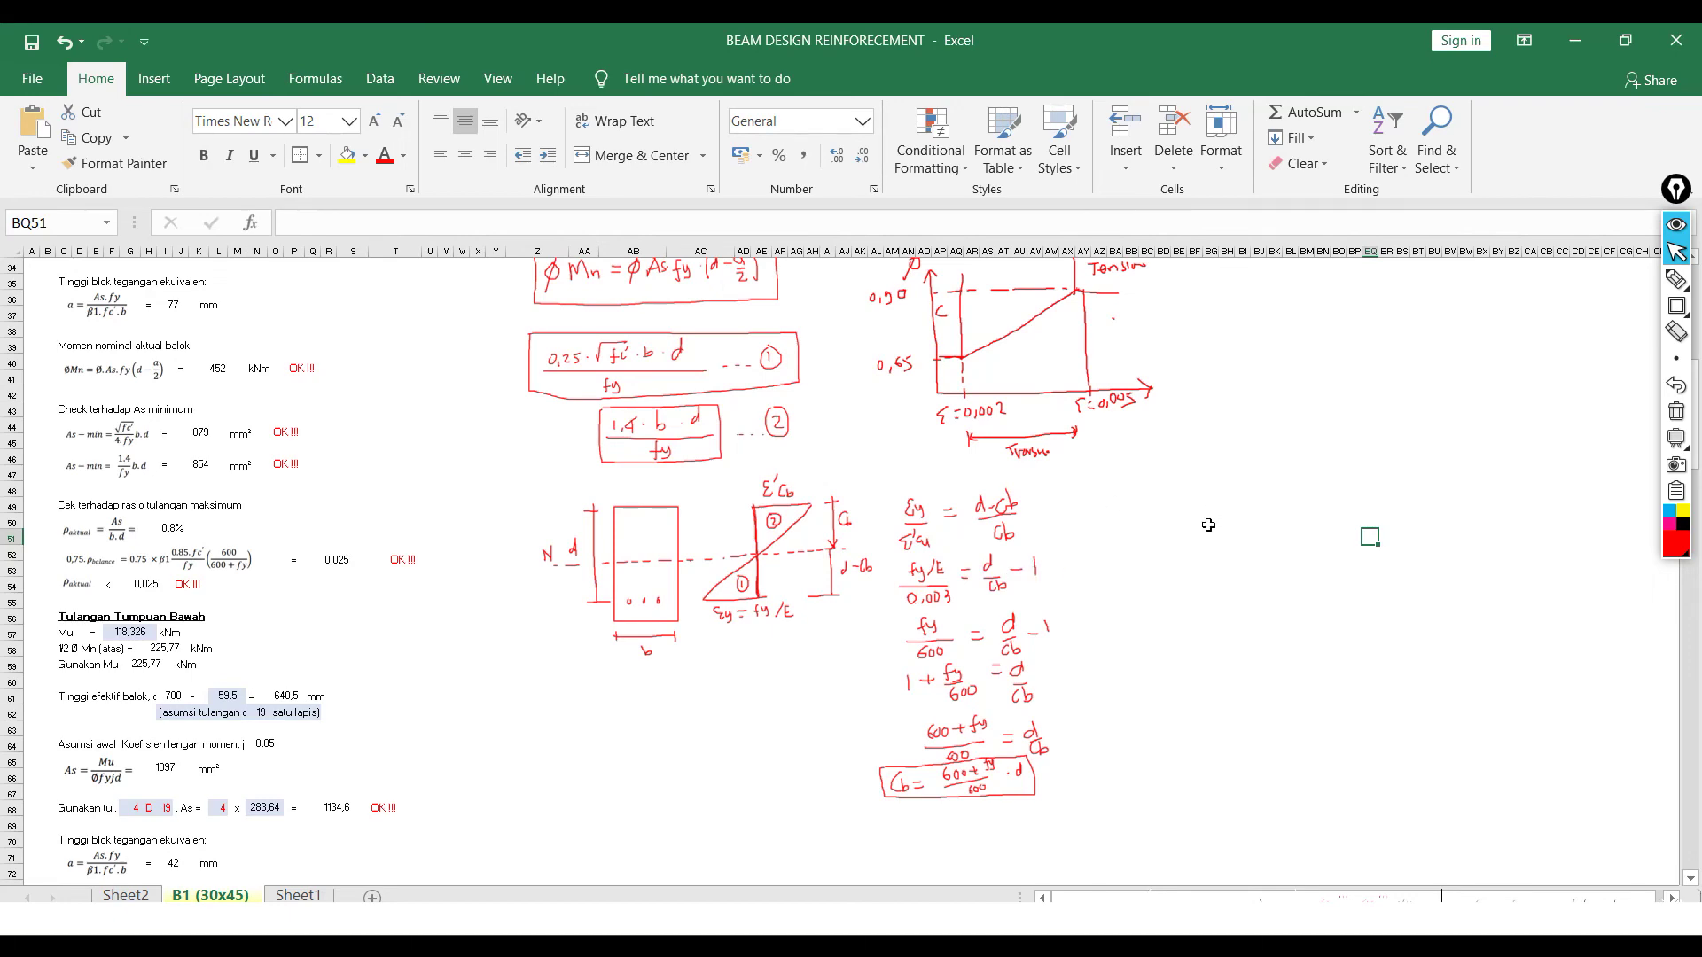
- Draw a vertical divider beside the Ø–strain graph and write Cb = Ts and 0,85 fc' b a = Asb·fy next to it
{"action": "scroll", "coordinate": [1208, 525], "scroll_direction": "up", "scroll_amount": 10}
{"action": "scroll", "coordinate": [1420, 581], "scroll_direction": "down", "scroll_amount": 3}
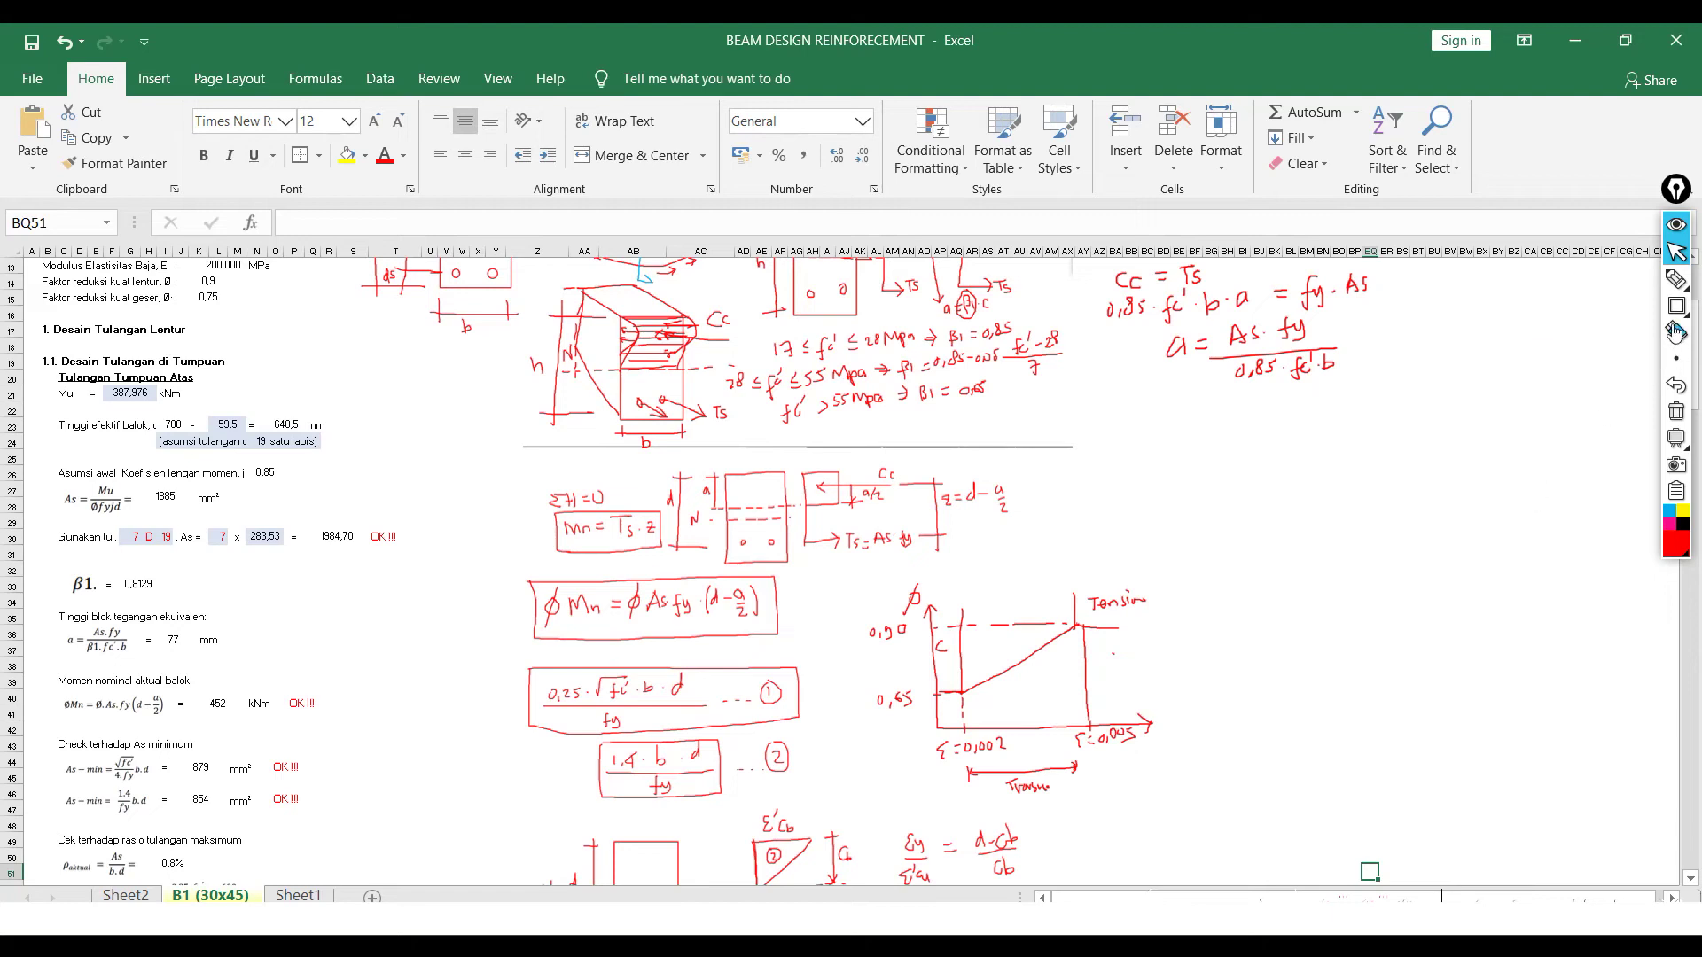
{"action": "left_click", "coordinate": [1676, 279]}
{"action": "mouse_move", "coordinate": [1224, 424]}
{"action": "left_mouse_down"}
{"action": "mouse_move", "coordinate": [1229, 755]}
{"action": "mouse_move", "coordinate": [1262, 447]}
{"action": "left_mouse_up"}
{"action": "mouse_move", "coordinate": [1277, 423]}
{"action": "left_mouse_down"}
{"action": "mouse_move", "coordinate": [1285, 443]}
{"action": "mouse_move", "coordinate": [1325, 431]}
{"action": "left_mouse_up"}
{"action": "left_click_drag", "start_coordinate": [1311, 440], "coordinate": [1326, 440]}
{"action": "mouse_move", "coordinate": [1341, 423]}
{"action": "left_mouse_down"}
{"action": "mouse_move", "coordinate": [1361, 422]}
{"action": "mouse_move", "coordinate": [1350, 447]}
{"action": "left_mouse_up"}
{"action": "mouse_move", "coordinate": [1368, 428]}
{"action": "left_mouse_down"}
{"action": "mouse_move", "coordinate": [1273, 483]}
{"action": "mouse_move", "coordinate": [1338, 477]}
{"action": "left_mouse_up"}
{"action": "left_click_drag", "start_coordinate": [1346, 479], "coordinate": [1436, 468]}
{"action": "left_click_drag", "start_coordinate": [1425, 476], "coordinate": [1562, 456]}
{"action": "left_click", "coordinate": [1523, 460]}
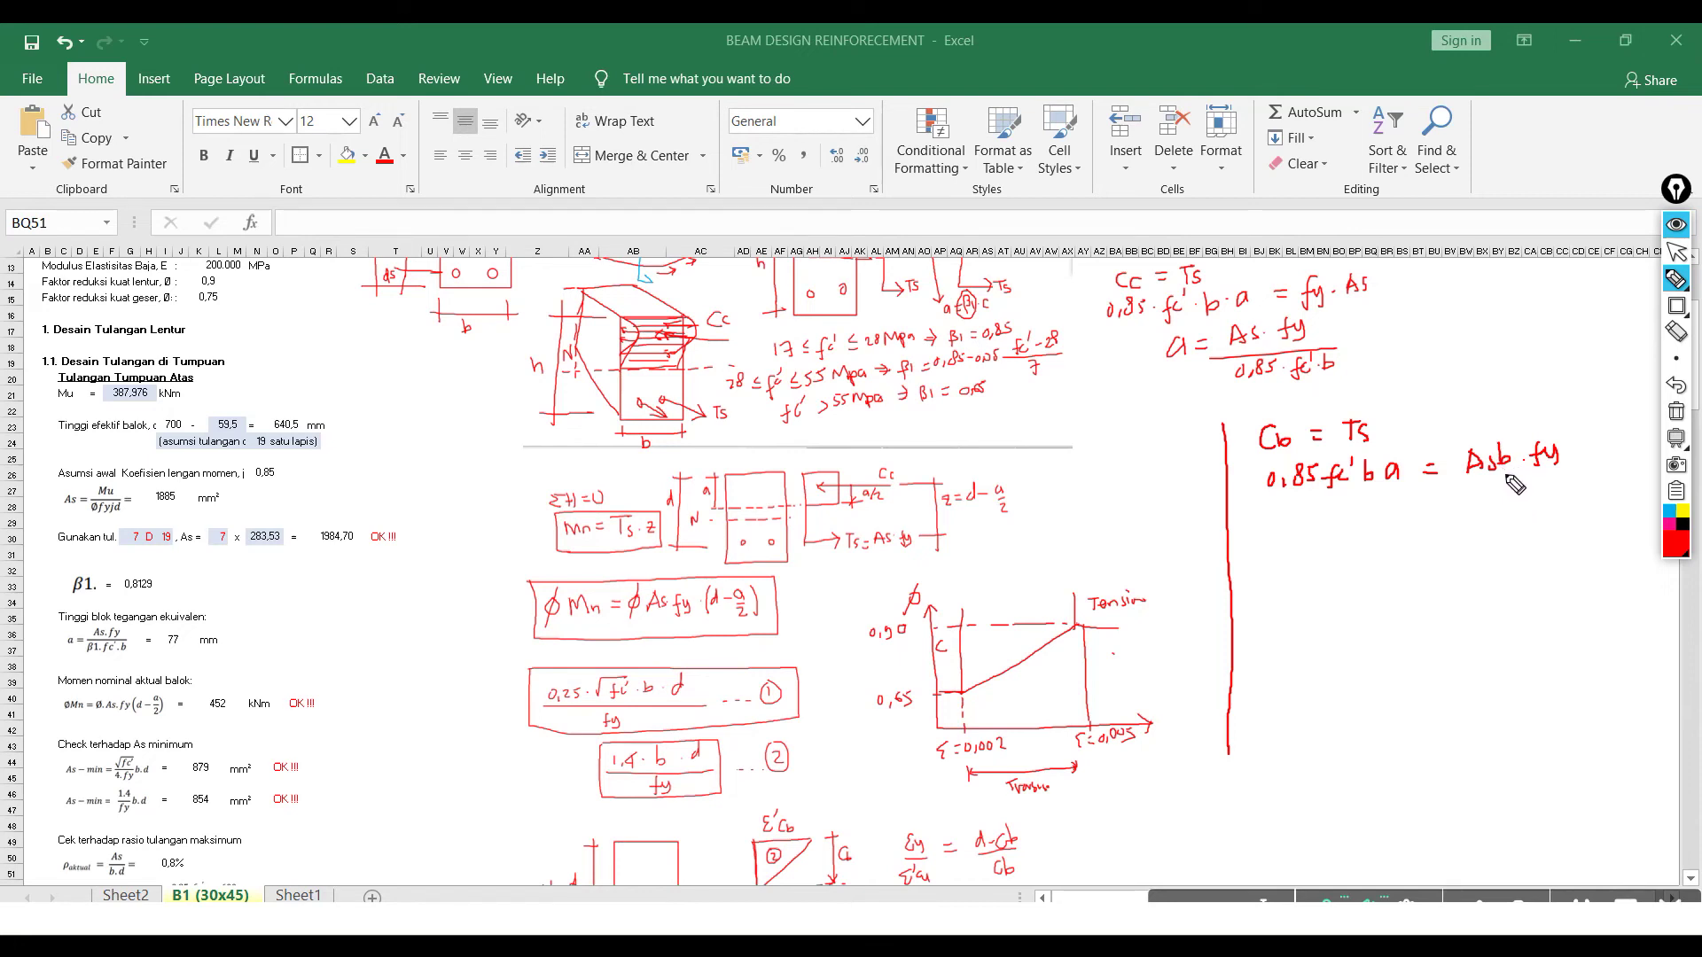
- Write Asb = (0,85 fc'·b·a)/fy beneath the force equilibrium equation
{"action": "left_click_drag", "start_coordinate": [1459, 480], "coordinate": [1512, 475]}
{"action": "left_click_drag", "start_coordinate": [1305, 536], "coordinate": [1321, 536]}
{"action": "left_click_drag", "start_coordinate": [1307, 527], "coordinate": [1562, 521]}
{"action": "mouse_move", "coordinate": [1423, 536]}
{"action": "left_mouse_down"}
{"action": "mouse_move", "coordinate": [1549, 523]}
{"action": "mouse_move", "coordinate": [1512, 567]}
{"action": "left_mouse_up"}
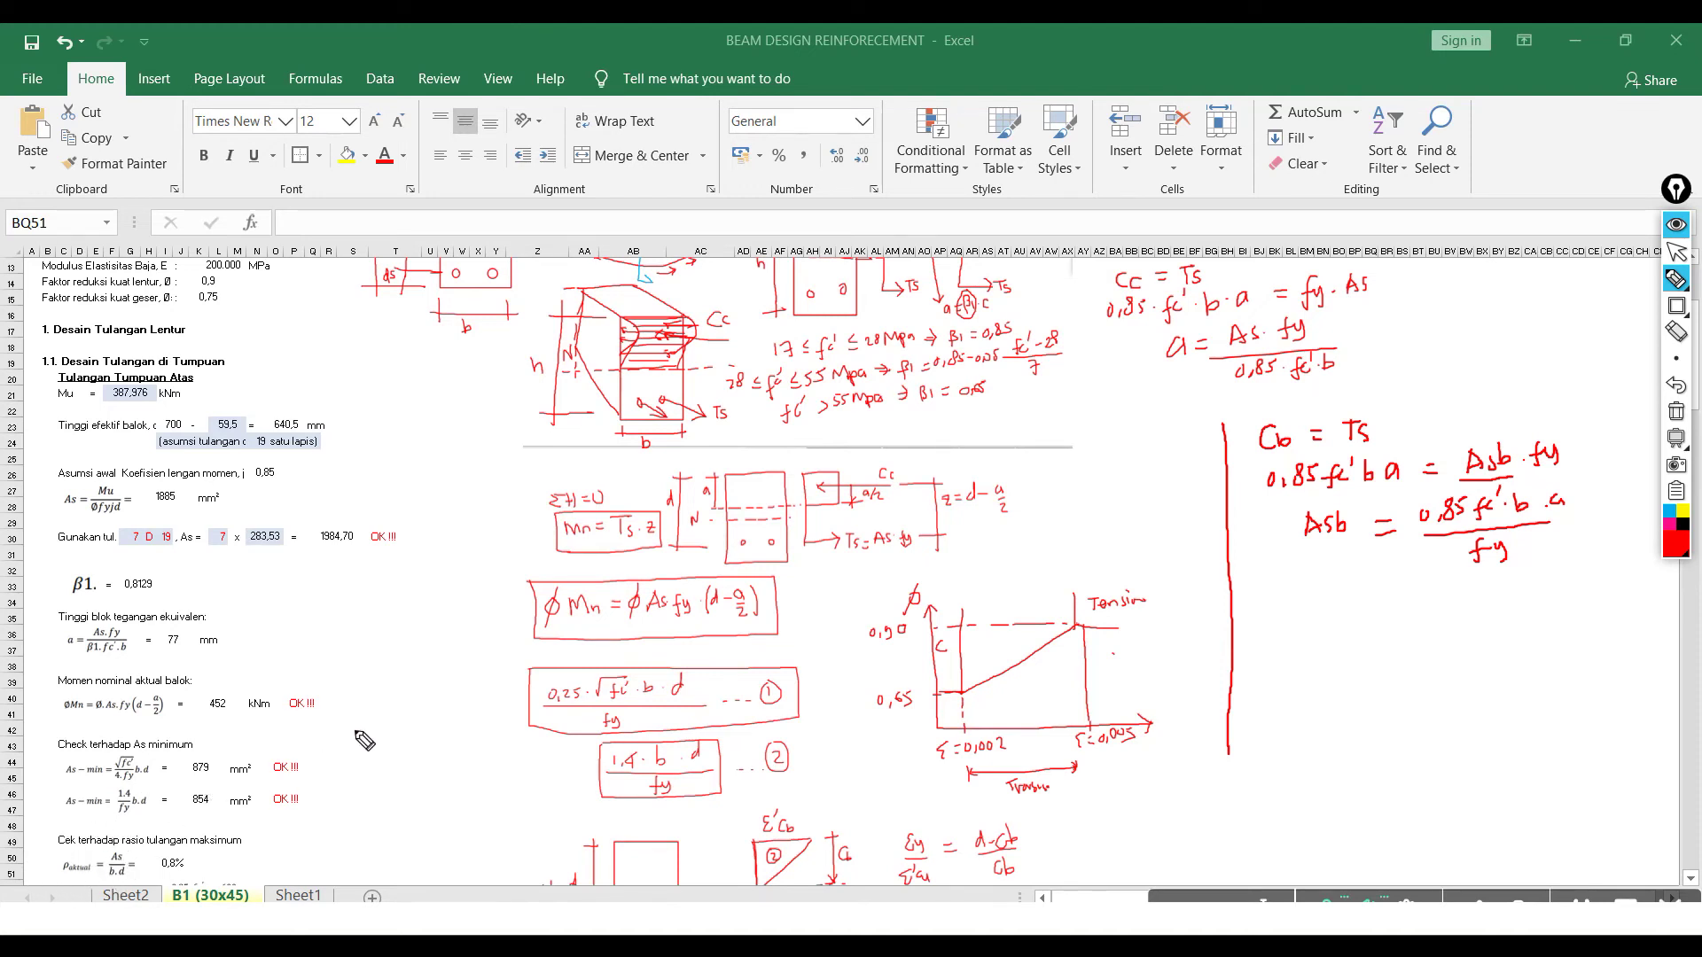
- Write the ratio ρ = Asb/(b·d) and expand it below as (0,85·fc'·b·a)/(b·d·fy)
{"action": "left_click_drag", "start_coordinate": [1268, 578], "coordinate": [1266, 611]}
{"action": "mouse_move", "coordinate": [1268, 577]}
{"action": "left_mouse_down"}
{"action": "mouse_move", "coordinate": [1270, 596]}
{"action": "mouse_move", "coordinate": [1306, 585]}
{"action": "left_mouse_up"}
{"action": "mouse_move", "coordinate": [1292, 597]}
{"action": "left_mouse_down"}
{"action": "mouse_move", "coordinate": [1351, 588]}
{"action": "mouse_move", "coordinate": [1359, 604]}
{"action": "mouse_move", "coordinate": [1336, 622]}
{"action": "mouse_move", "coordinate": [1323, 603]}
{"action": "left_mouse_up"}
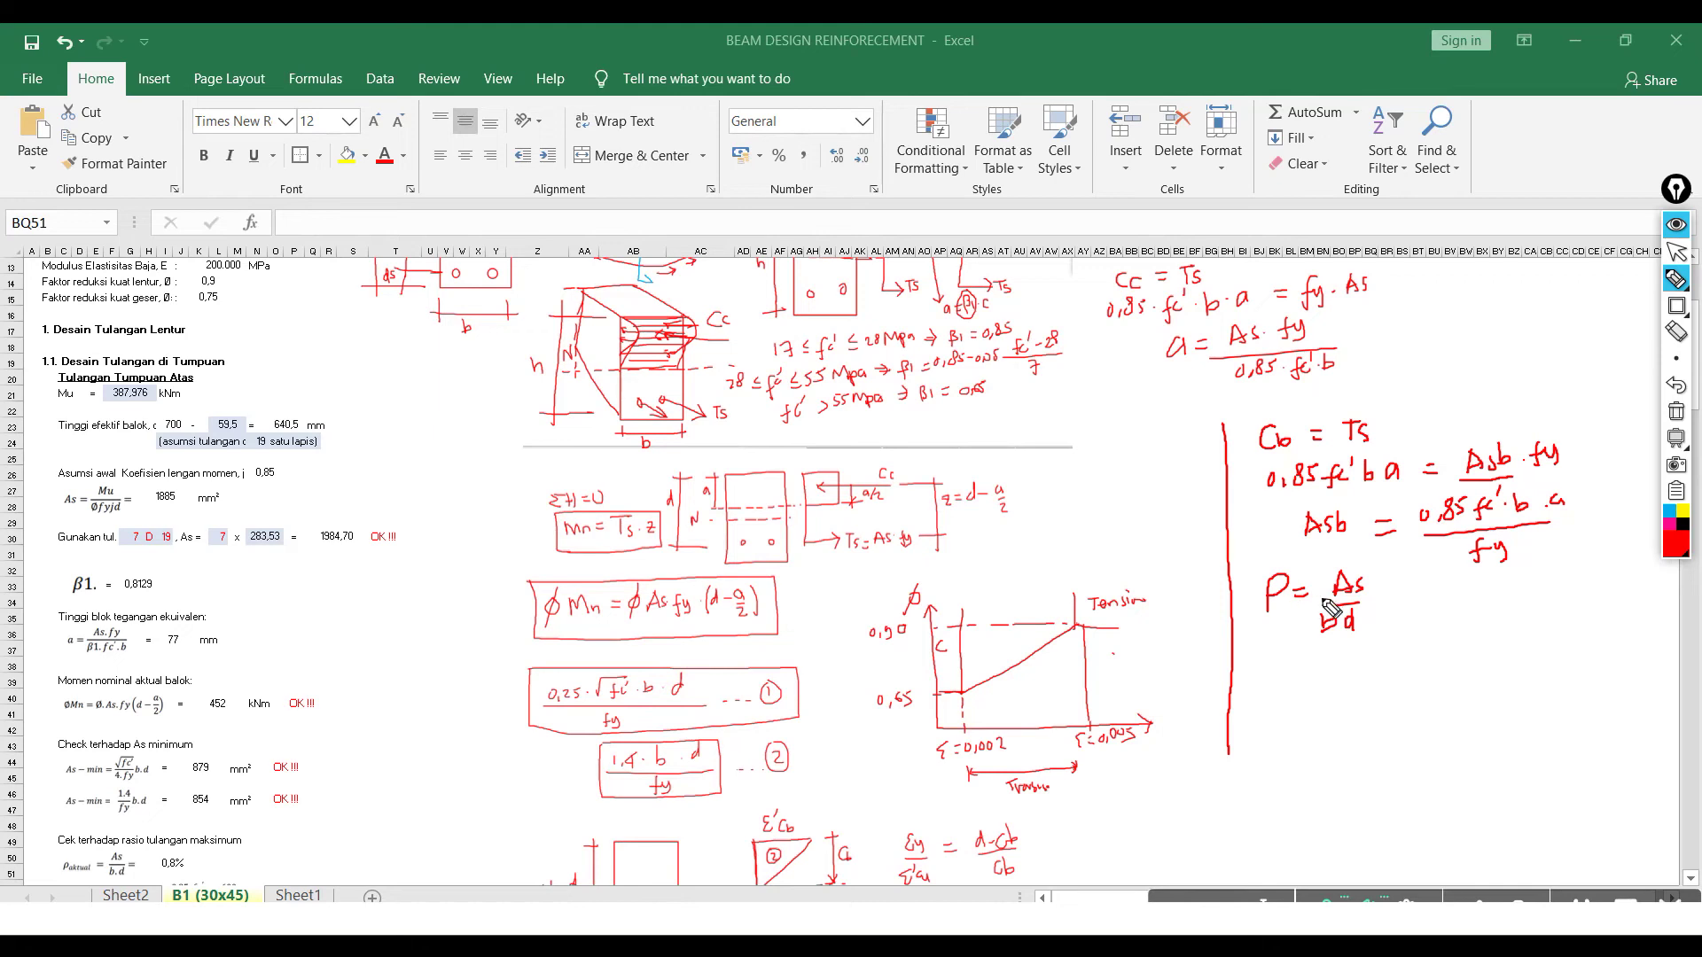
{"action": "left_click_drag", "start_coordinate": [1366, 573], "coordinate": [1364, 591]}
{"action": "left_click_drag", "start_coordinate": [1294, 670], "coordinate": [1310, 672]}
{"action": "left_click_drag", "start_coordinate": [1349, 656], "coordinate": [1376, 663]}
{"action": "mouse_move", "coordinate": [1397, 653]}
{"action": "left_mouse_down"}
{"action": "mouse_move", "coordinate": [1392, 666]}
{"action": "mouse_move", "coordinate": [1421, 665]}
{"action": "left_mouse_up"}
{"action": "left_click", "coordinate": [1409, 659]}
{"action": "left_click_drag", "start_coordinate": [1443, 655], "coordinate": [1436, 663]}
{"action": "left_click_drag", "start_coordinate": [1447, 633], "coordinate": [1465, 645]}
{"action": "left_click_drag", "start_coordinate": [1491, 634], "coordinate": [1507, 645]}
{"action": "mouse_move", "coordinate": [1343, 685]}
{"action": "left_mouse_down"}
{"action": "mouse_move", "coordinate": [1520, 667]}
{"action": "mouse_move", "coordinate": [1390, 709]}
{"action": "left_mouse_up"}
{"action": "mouse_move", "coordinate": [1433, 692]}
{"action": "left_mouse_down"}
{"action": "mouse_move", "coordinate": [1445, 709]}
{"action": "mouse_move", "coordinate": [1485, 705]}
{"action": "left_mouse_up"}
{"action": "left_click_drag", "start_coordinate": [1489, 687], "coordinate": [1500, 709]}
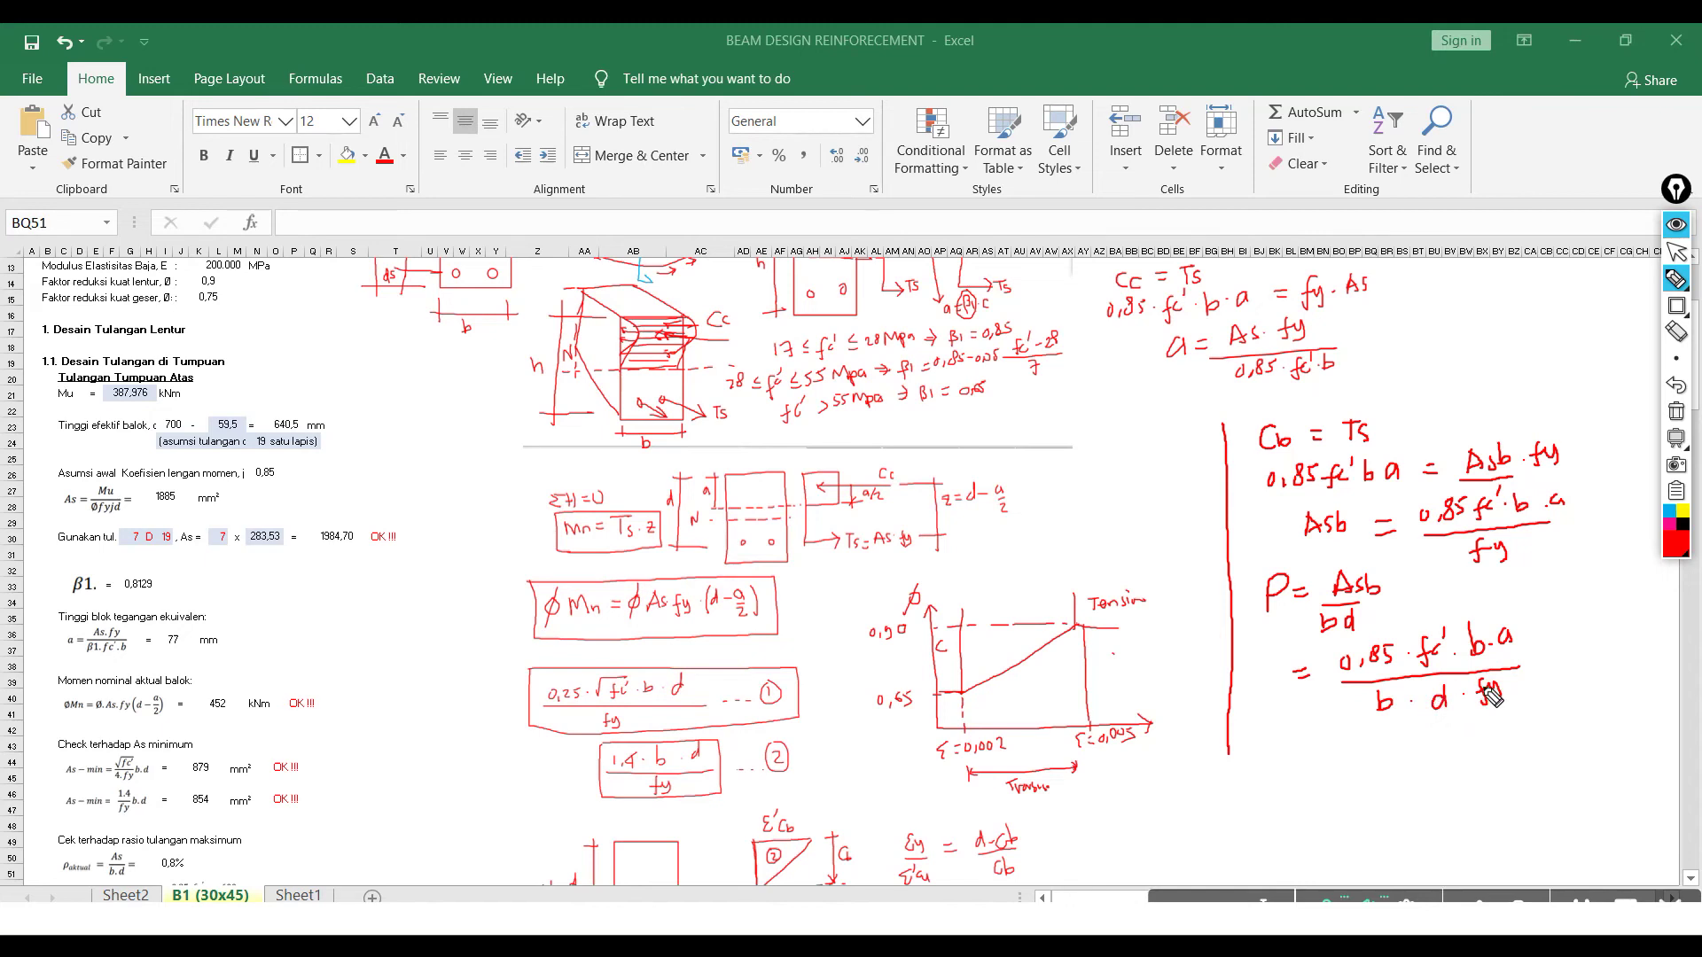
- Strike out b in the expanded fraction, add subscript b to ρ, and begin the simplified line ρb = 0,85·fc'
{"action": "left_click_drag", "start_coordinate": [1469, 659], "coordinate": [1489, 638]}
{"action": "left_click_drag", "start_coordinate": [1369, 718], "coordinate": [1385, 692]}
{"action": "left_click_drag", "start_coordinate": [1270, 601], "coordinate": [1281, 620]}
{"action": "left_click_drag", "start_coordinate": [1288, 762], "coordinate": [1361, 749]}
{"action": "left_click_drag", "start_coordinate": [1347, 758], "coordinate": [1387, 761]}
{"action": "mouse_move", "coordinate": [1408, 739]}
{"action": "left_mouse_down"}
{"action": "mouse_move", "coordinate": [1415, 758]}
{"action": "mouse_move", "coordinate": [1464, 764]}
{"action": "mouse_move", "coordinate": [1493, 741]}
{"action": "left_mouse_up"}
{"action": "left_click", "coordinate": [1447, 748]}
{"action": "left_click", "coordinate": [1515, 741]}
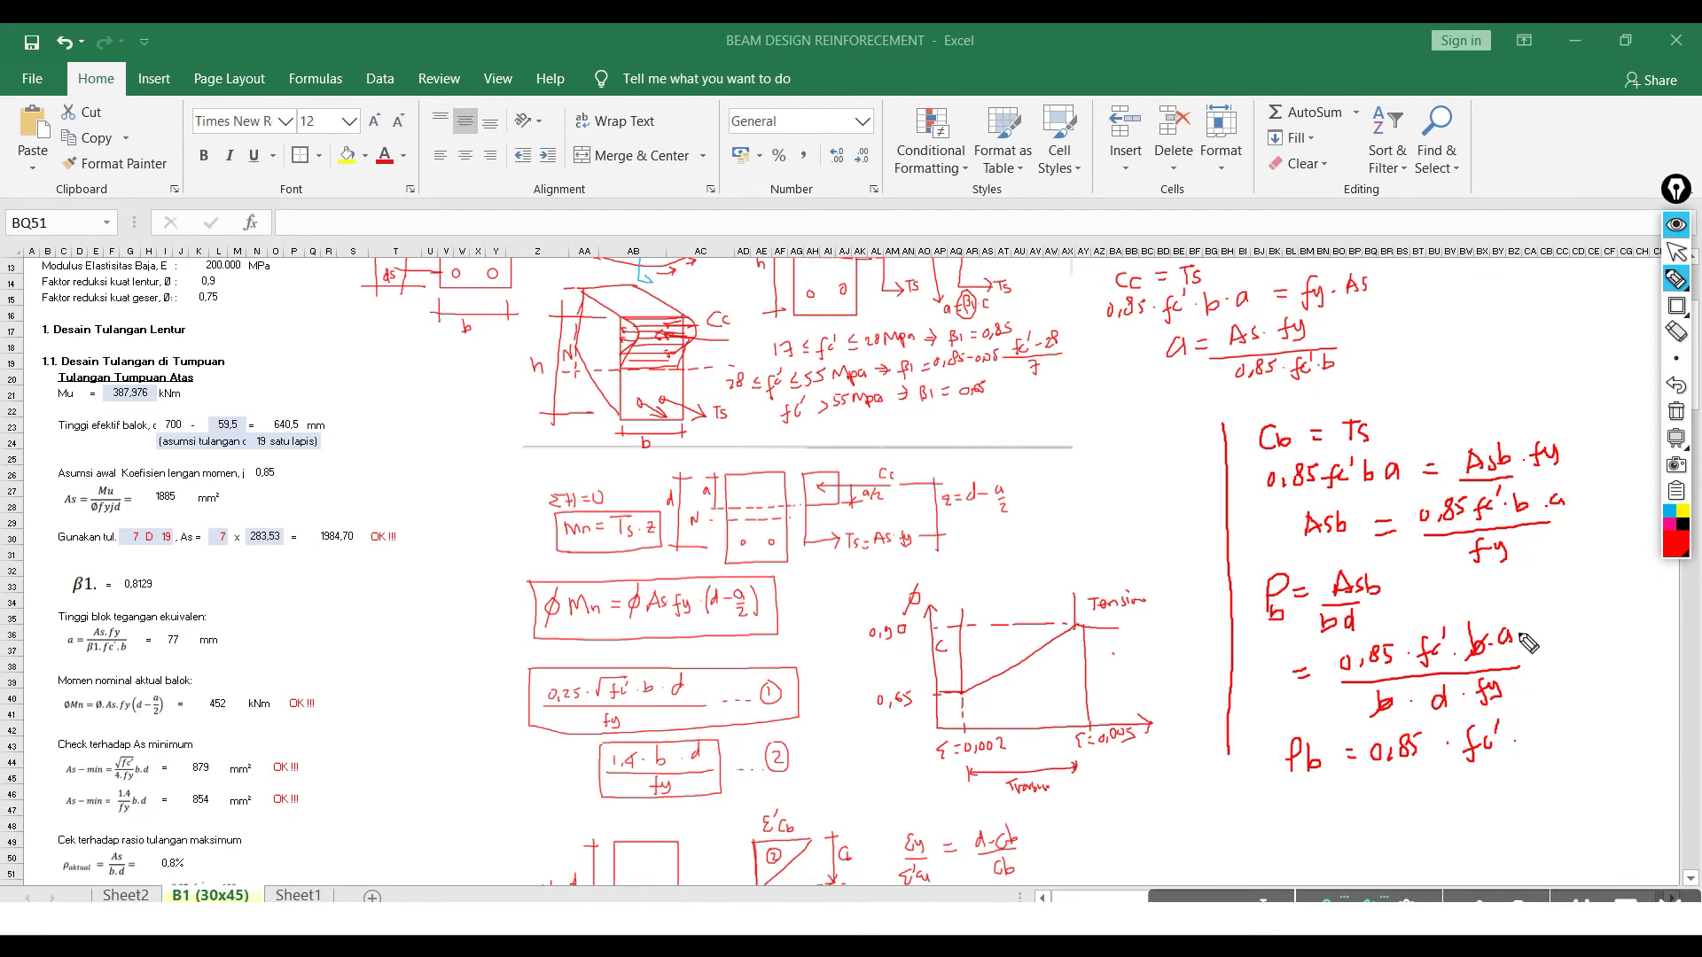
- Circle the a term in the fraction, subscript it with b, and mark with an arrow that it equals β1·c
{"action": "left_click_drag", "start_coordinate": [1507, 624], "coordinate": [1547, 599]}
{"action": "left_click_drag", "start_coordinate": [1534, 601], "coordinate": [1544, 613]}
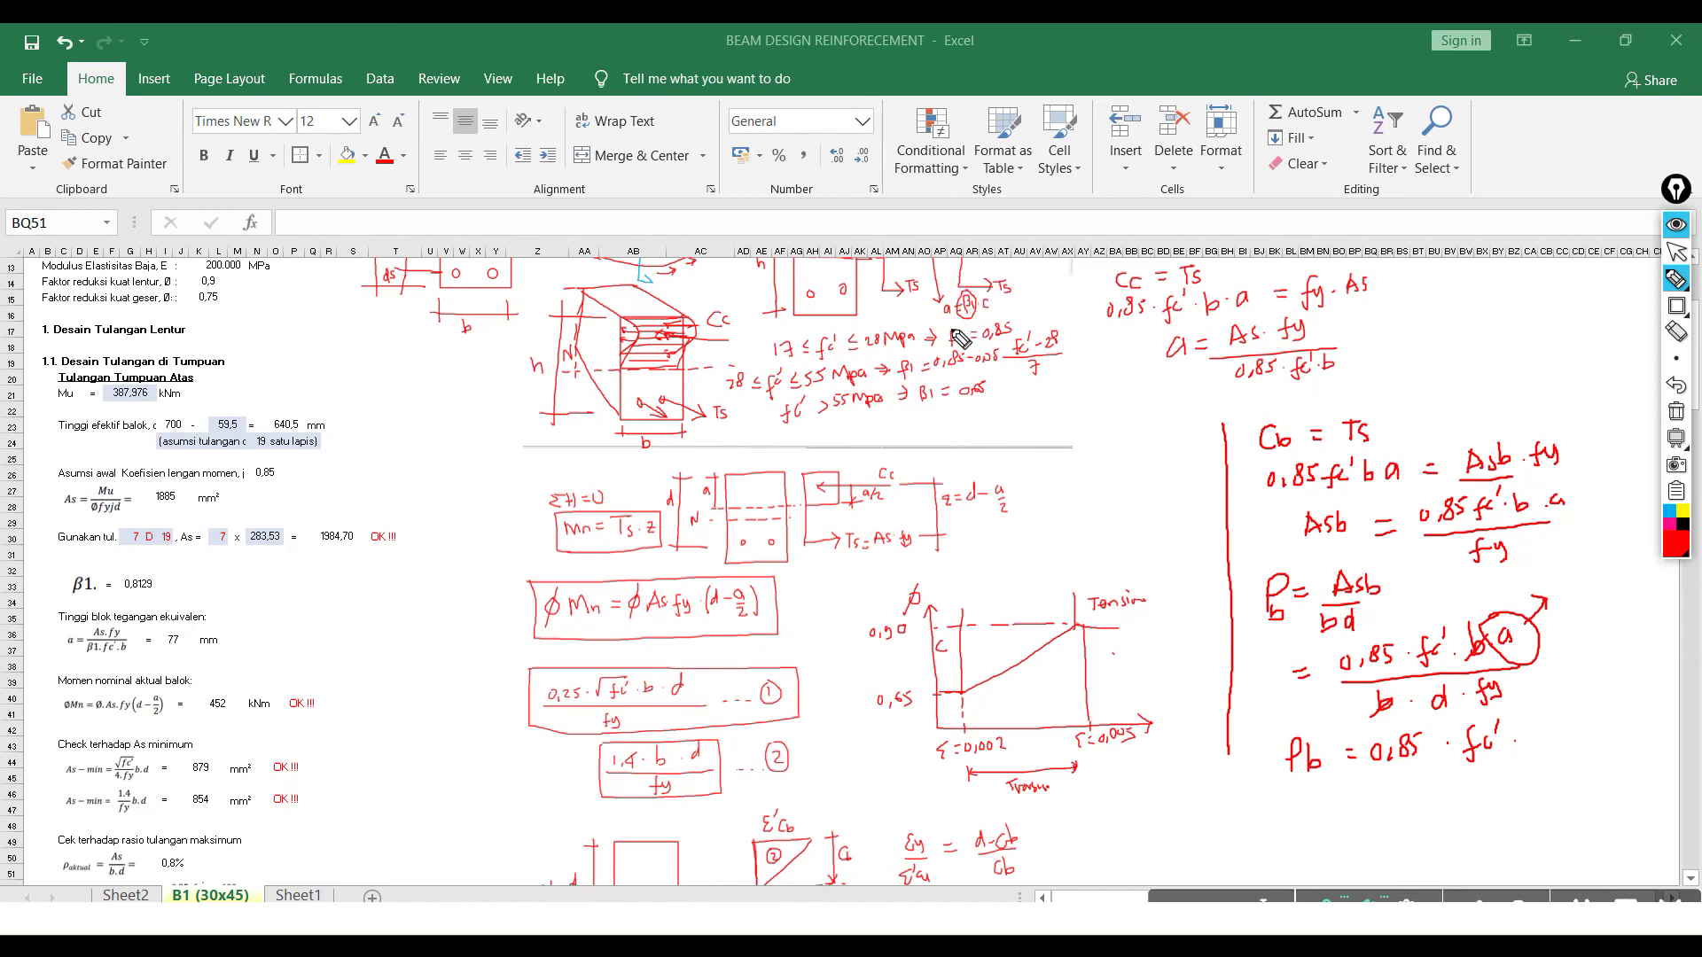
{"action": "left_click_drag", "start_coordinate": [1557, 609], "coordinate": [1563, 578]}
{"action": "mouse_move", "coordinate": [1571, 585]}
{"action": "left_mouse_down"}
{"action": "mouse_move", "coordinate": [1569, 607]}
{"action": "mouse_move", "coordinate": [1600, 589]}
{"action": "left_mouse_up"}
{"action": "left_click", "coordinate": [1583, 598]}
{"action": "left_click_drag", "start_coordinate": [1511, 635], "coordinate": [1521, 647]}
- Complete the simplified line with β1·Cb in the numerator and fy·d as the denominator
{"action": "mouse_move", "coordinate": [1526, 716]}
{"action": "left_mouse_down"}
{"action": "mouse_move", "coordinate": [1527, 747]}
{"action": "mouse_move", "coordinate": [1540, 725]}
{"action": "mouse_move", "coordinate": [1575, 729]}
{"action": "left_mouse_up"}
{"action": "left_click", "coordinate": [1567, 724]}
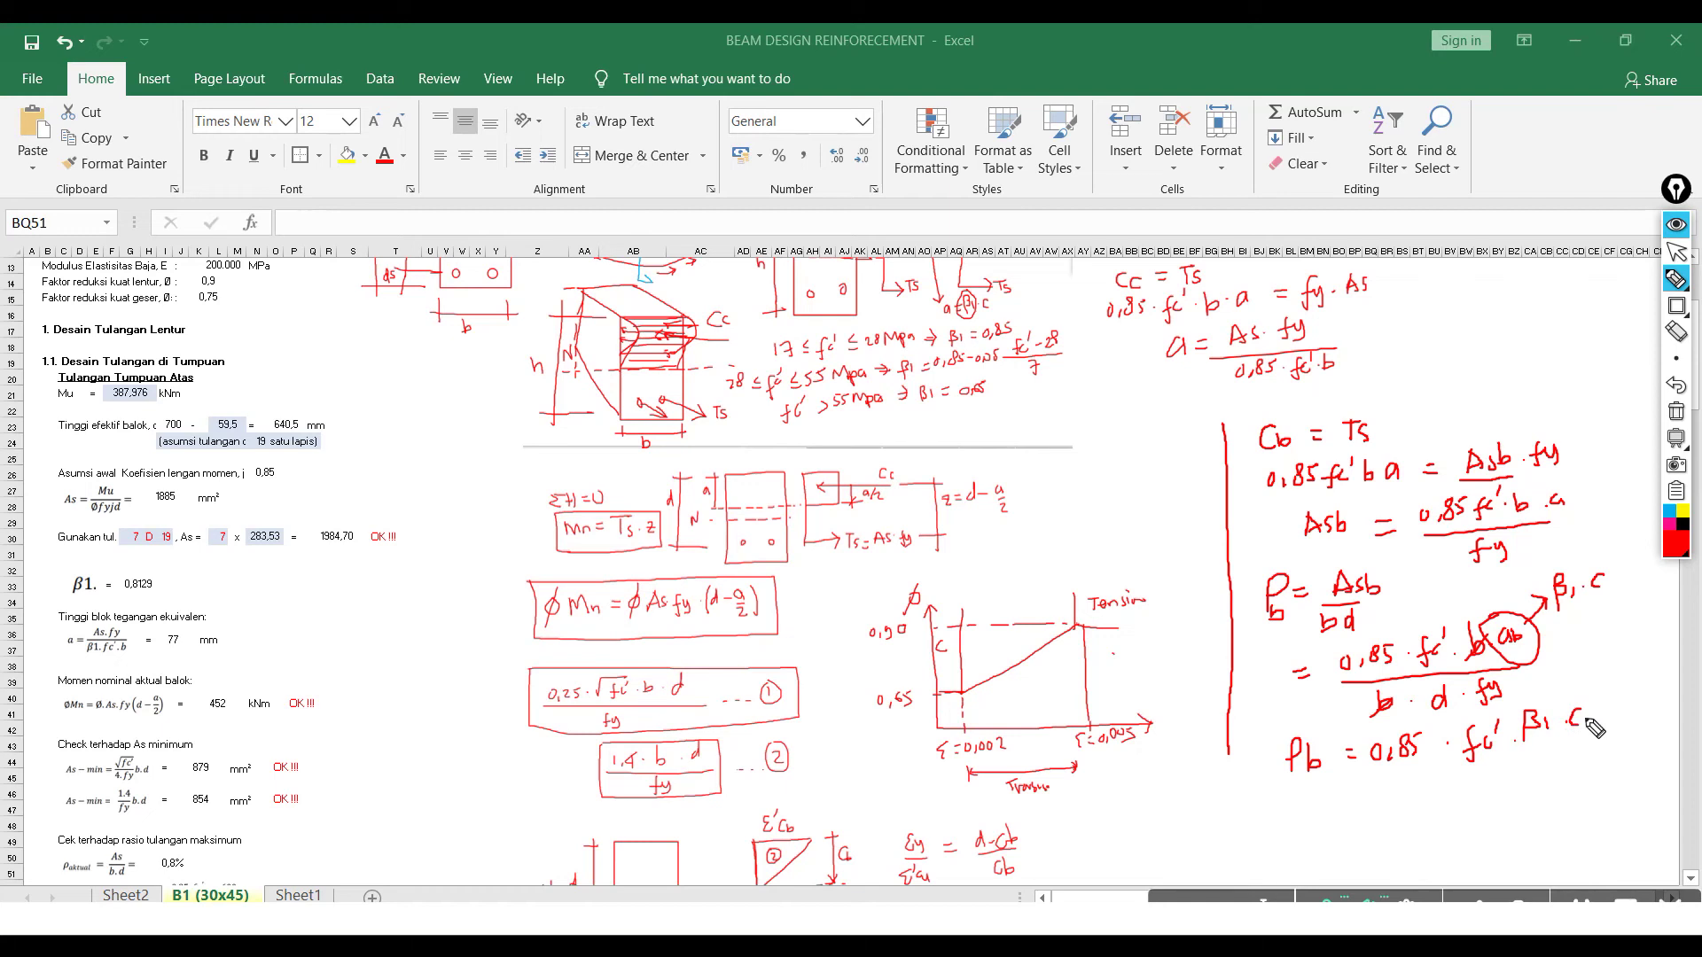
{"action": "left_click_drag", "start_coordinate": [1583, 709], "coordinate": [1593, 730]}
{"action": "left_click_drag", "start_coordinate": [1363, 778], "coordinate": [1593, 749]}
{"action": "mouse_move", "coordinate": [1461, 773]}
{"action": "left_mouse_down"}
{"action": "mouse_move", "coordinate": [1450, 803]}
{"action": "mouse_move", "coordinate": [1497, 796]}
{"action": "left_mouse_up"}
{"action": "left_click", "coordinate": [1476, 787]}
{"action": "key", "text": "Escape"}
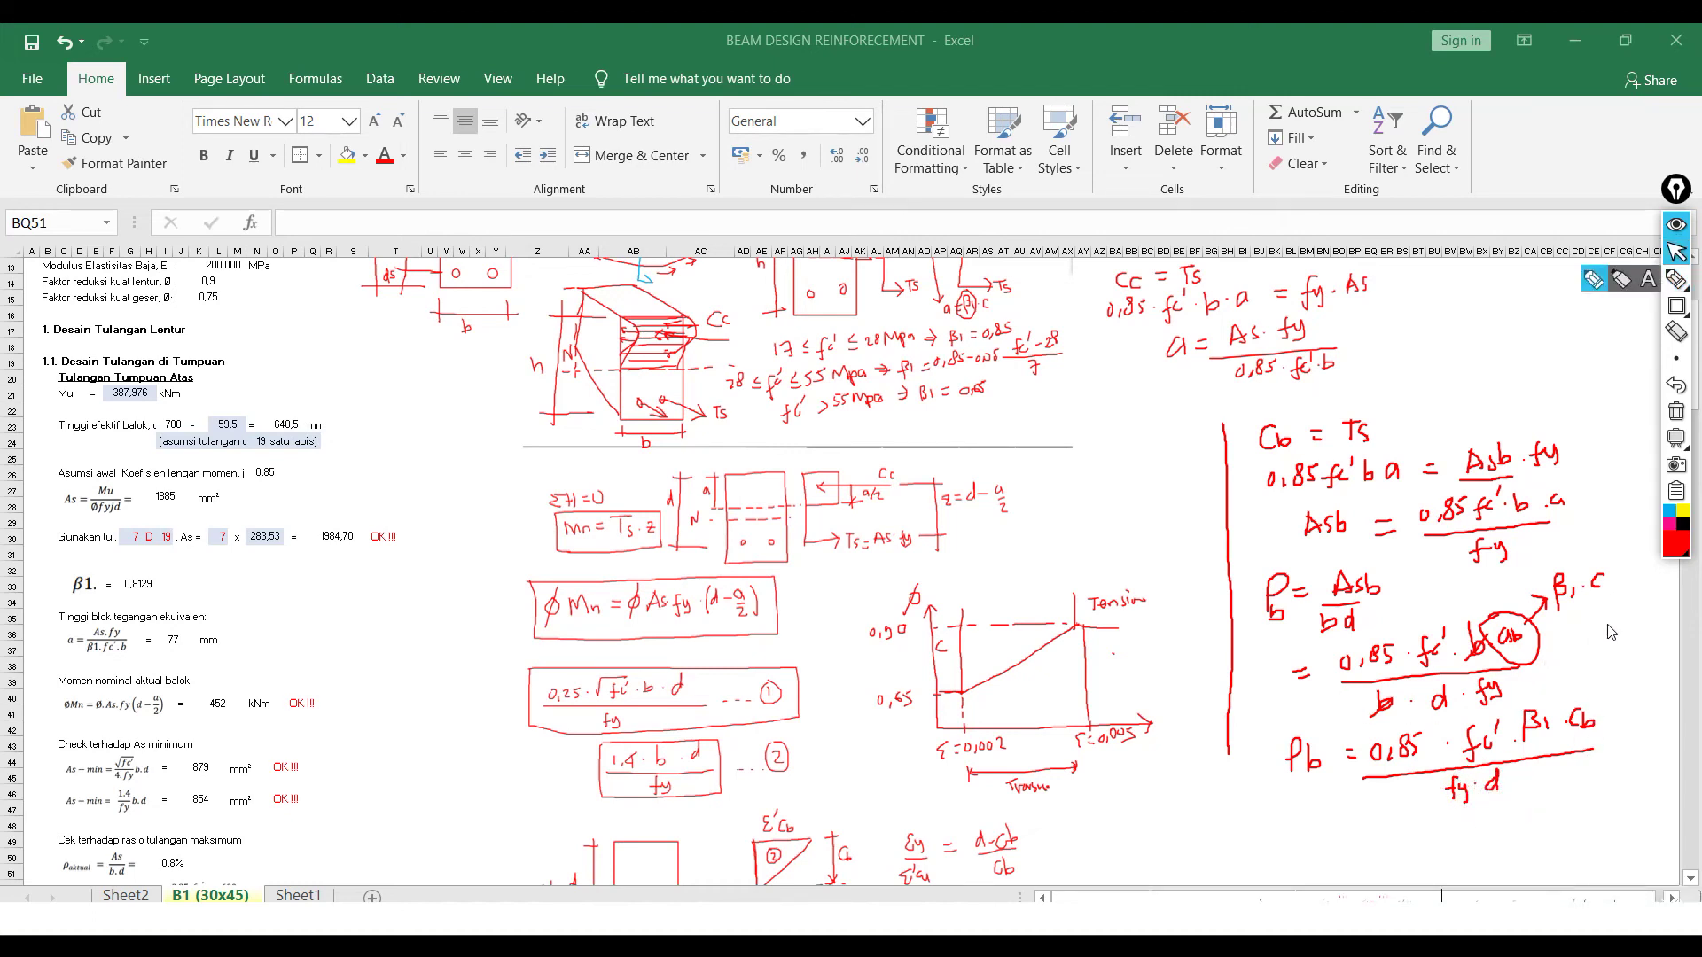
- Cancel d using the Cb formula and write the boxed result ρb = 0,85·(fc'/fy)·β1·600/(600+fy)
{"action": "scroll", "coordinate": [1685, 654], "scroll_direction": "down", "scroll_amount": 7}
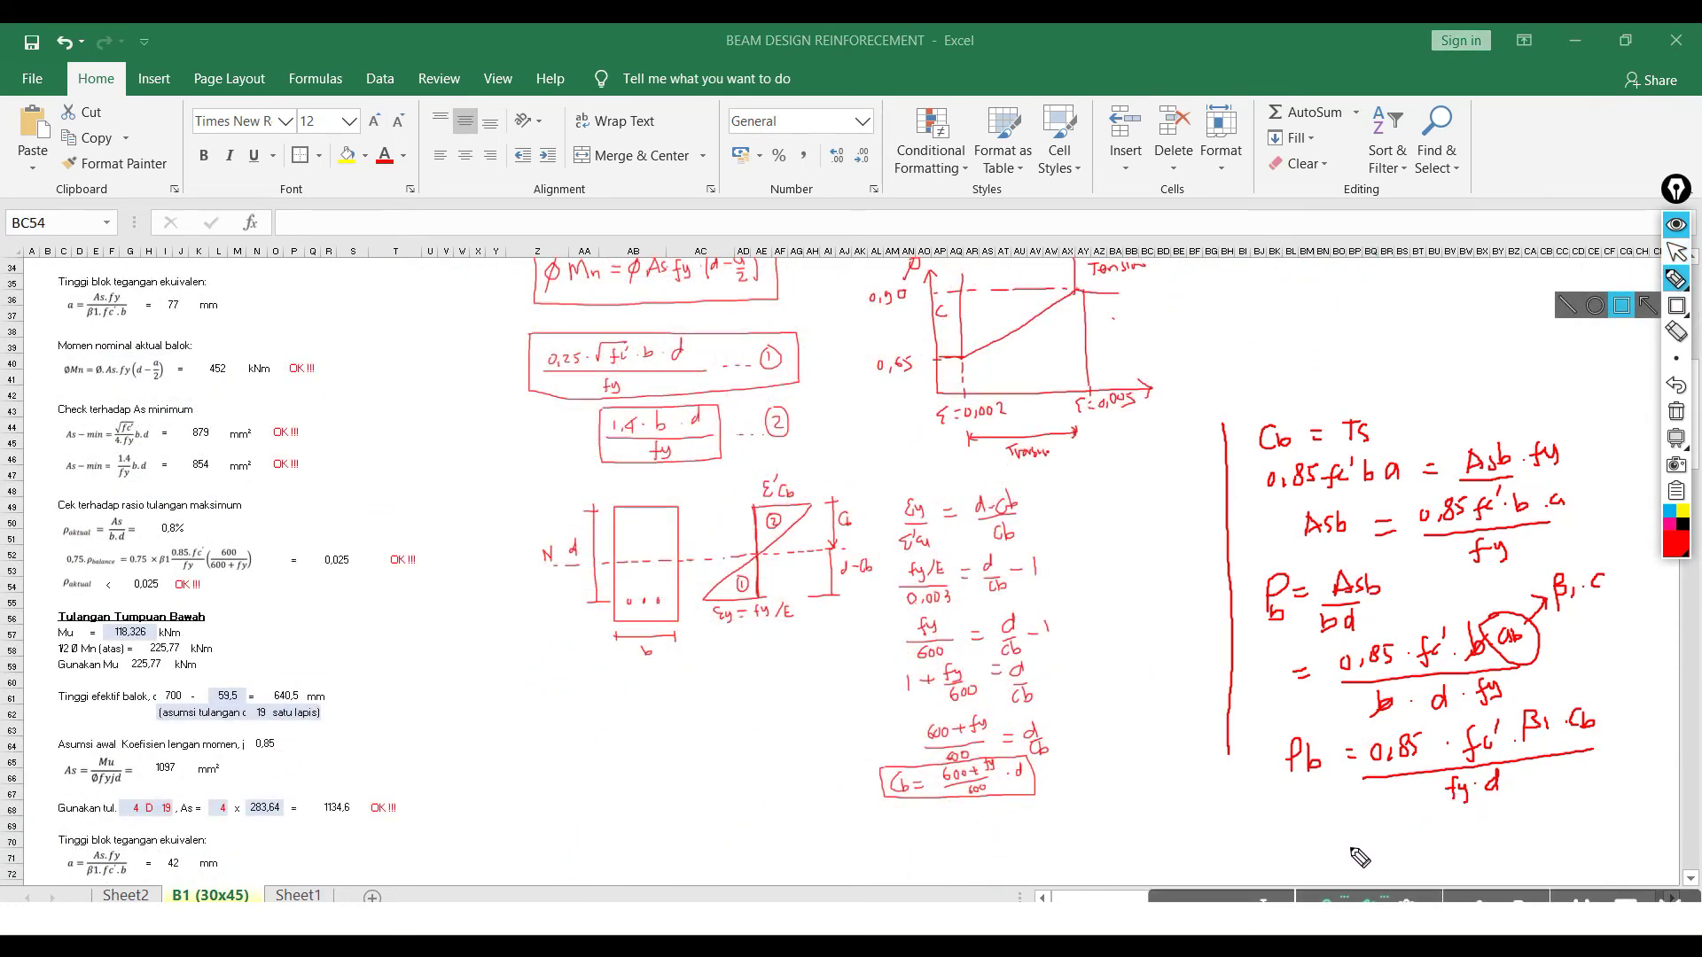
{"action": "left_click_drag", "start_coordinate": [1296, 839], "coordinate": [1316, 836]}
{"action": "mouse_move", "coordinate": [1297, 848]}
{"action": "left_mouse_down"}
{"action": "mouse_move", "coordinate": [1413, 837]}
{"action": "mouse_move", "coordinate": [1473, 794]}
{"action": "mouse_move", "coordinate": [1437, 867]}
{"action": "mouse_move", "coordinate": [1514, 805]}
{"action": "mouse_move", "coordinate": [1498, 833]}
{"action": "mouse_move", "coordinate": [1526, 815]}
{"action": "mouse_move", "coordinate": [1521, 836]}
{"action": "mouse_move", "coordinate": [1557, 854]}
{"action": "mouse_move", "coordinate": [1629, 835]}
{"action": "mouse_move", "coordinate": [1615, 844]}
{"action": "left_mouse_up"}
{"action": "left_click_drag", "start_coordinate": [1008, 783], "coordinate": [1033, 763]}
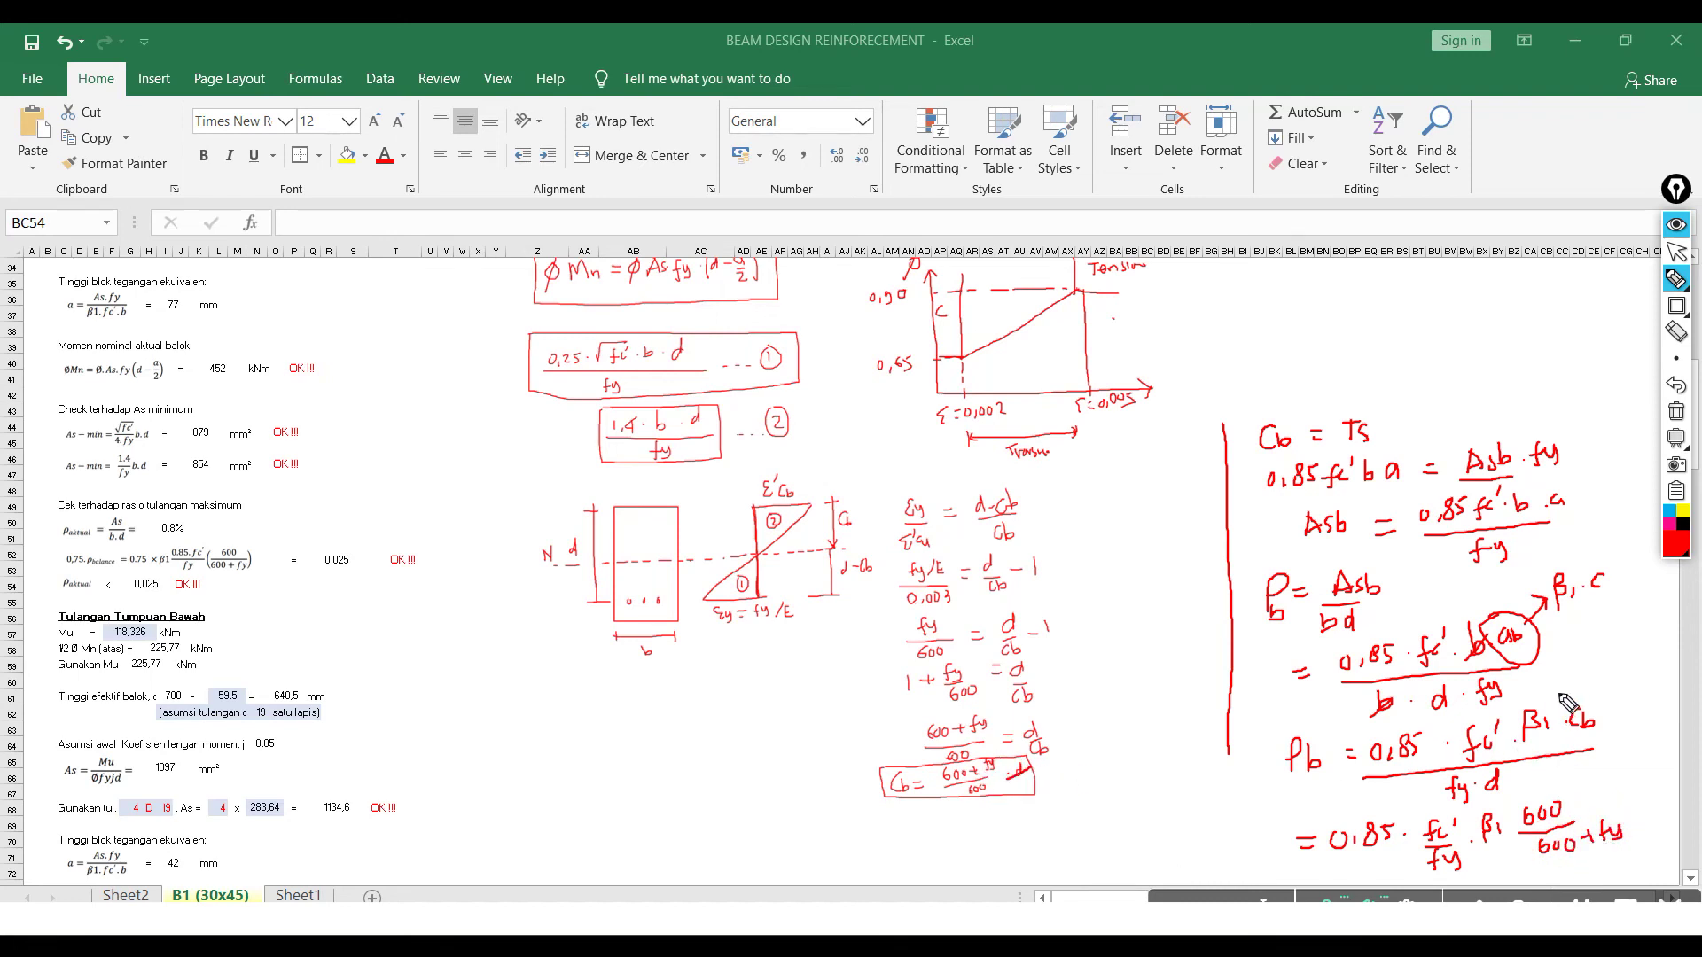
{"action": "left_click_drag", "start_coordinate": [1483, 791], "coordinate": [1508, 772]}
{"action": "mouse_move", "coordinate": [1249, 818]}
{"action": "left_mouse_down"}
{"action": "mouse_move", "coordinate": [1251, 853]}
{"action": "mouse_move", "coordinate": [1260, 817]}
{"action": "mouse_move", "coordinate": [1273, 853]}
{"action": "mouse_move", "coordinate": [1536, 800]}
{"action": "mouse_move", "coordinate": [1641, 877]}
{"action": "mouse_move", "coordinate": [1234, 877]}
{"action": "mouse_move", "coordinate": [1230, 808]}
{"action": "left_mouse_up"}
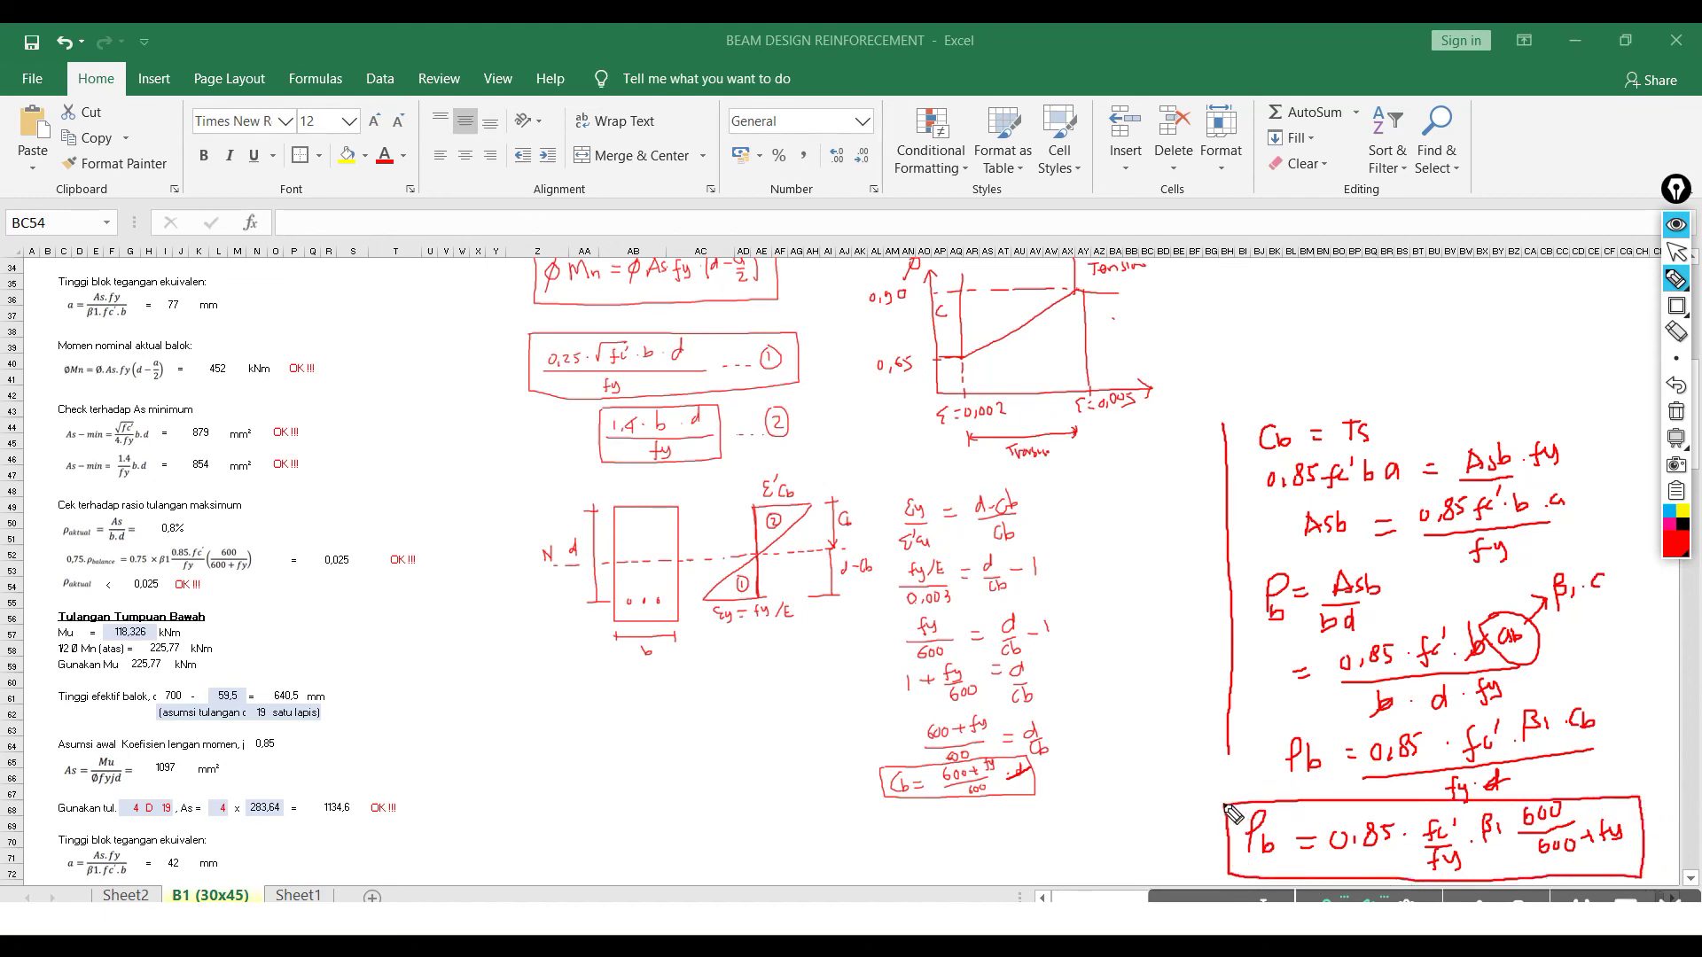
- Paste the captured ρb derivation into the sheet and place it directly beside the Cb derivation
{"action": "left_click", "coordinate": [1675, 252]}
{"action": "key", "text": "ctrl+v"}
{"action": "scroll", "coordinate": [1330, 532], "scroll_direction": "down", "scroll_amount": 3}
{"action": "mouse_move", "coordinate": [1666, 828]}
{"action": "left_mouse_down"}
{"action": "mouse_move", "coordinate": [1400, 636]}
{"action": "mouse_move", "coordinate": [1368, 582]}
{"action": "mouse_move", "coordinate": [1379, 612]}
{"action": "left_mouse_up"}
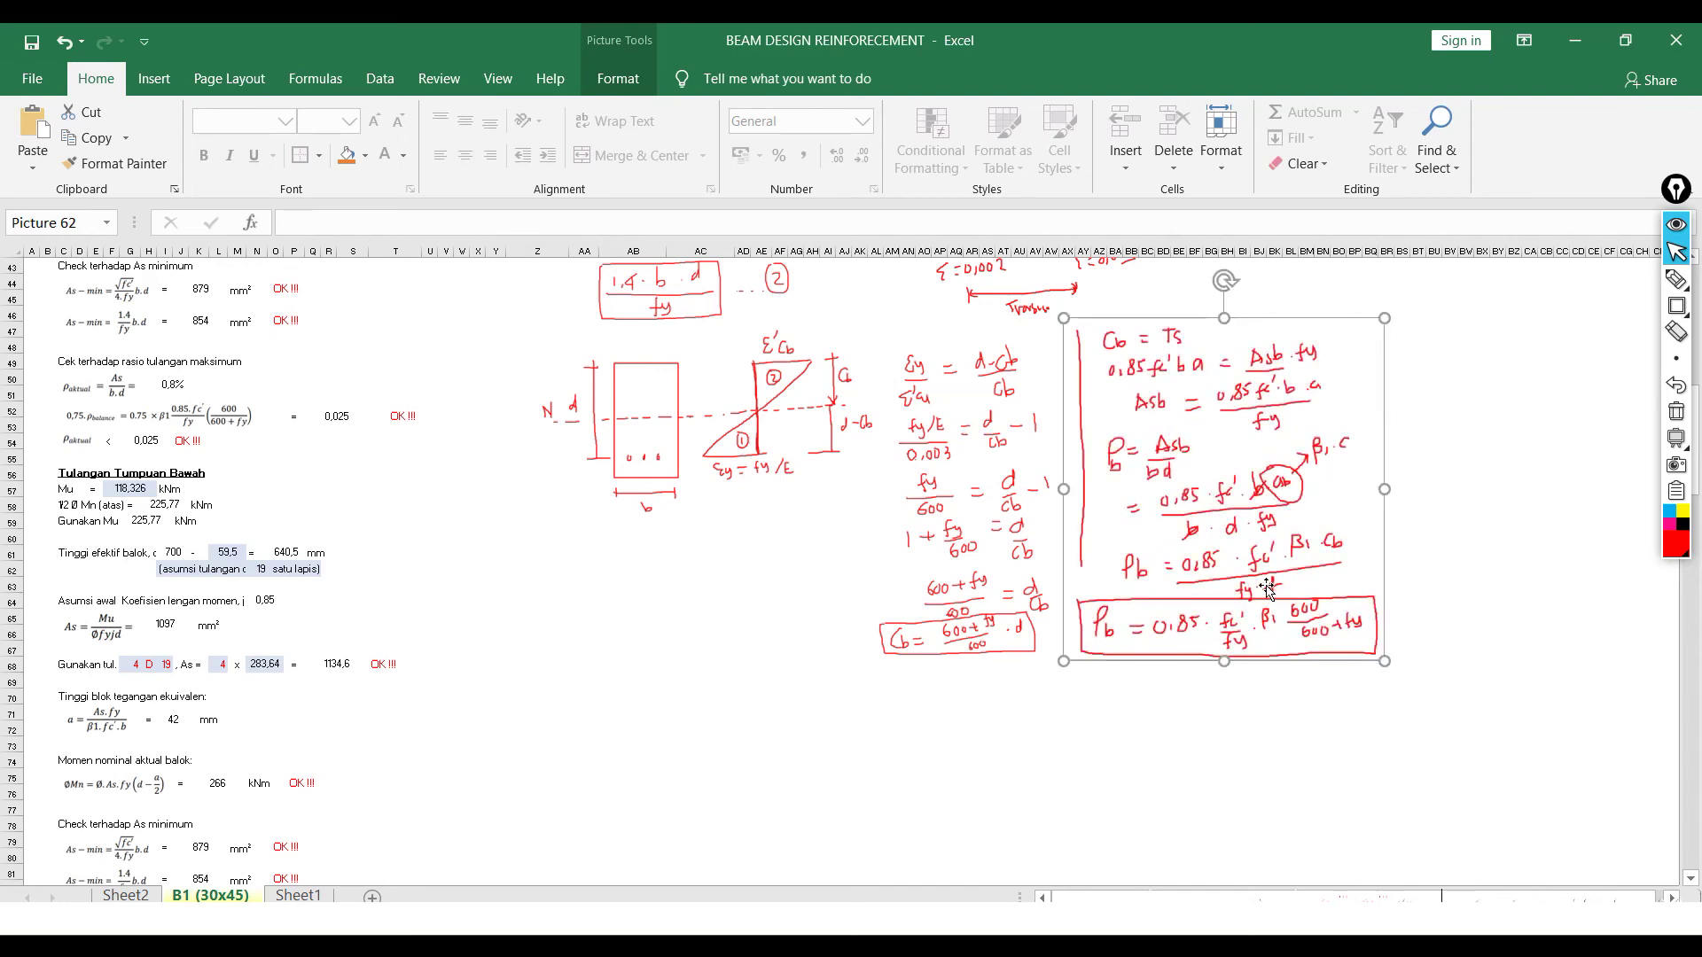
{"action": "left_click", "coordinate": [1418, 583]}
- Replace the first 0,85 factor in the 0.75·ρbalance formula in Q52 with the β1 value in G33
{"action": "scroll", "coordinate": [1418, 583], "scroll_direction": "up", "scroll_amount": 2, "text": "ctrl"}
{"action": "left_click_drag", "start_coordinate": [1143, 898], "coordinate": [1064, 898]}
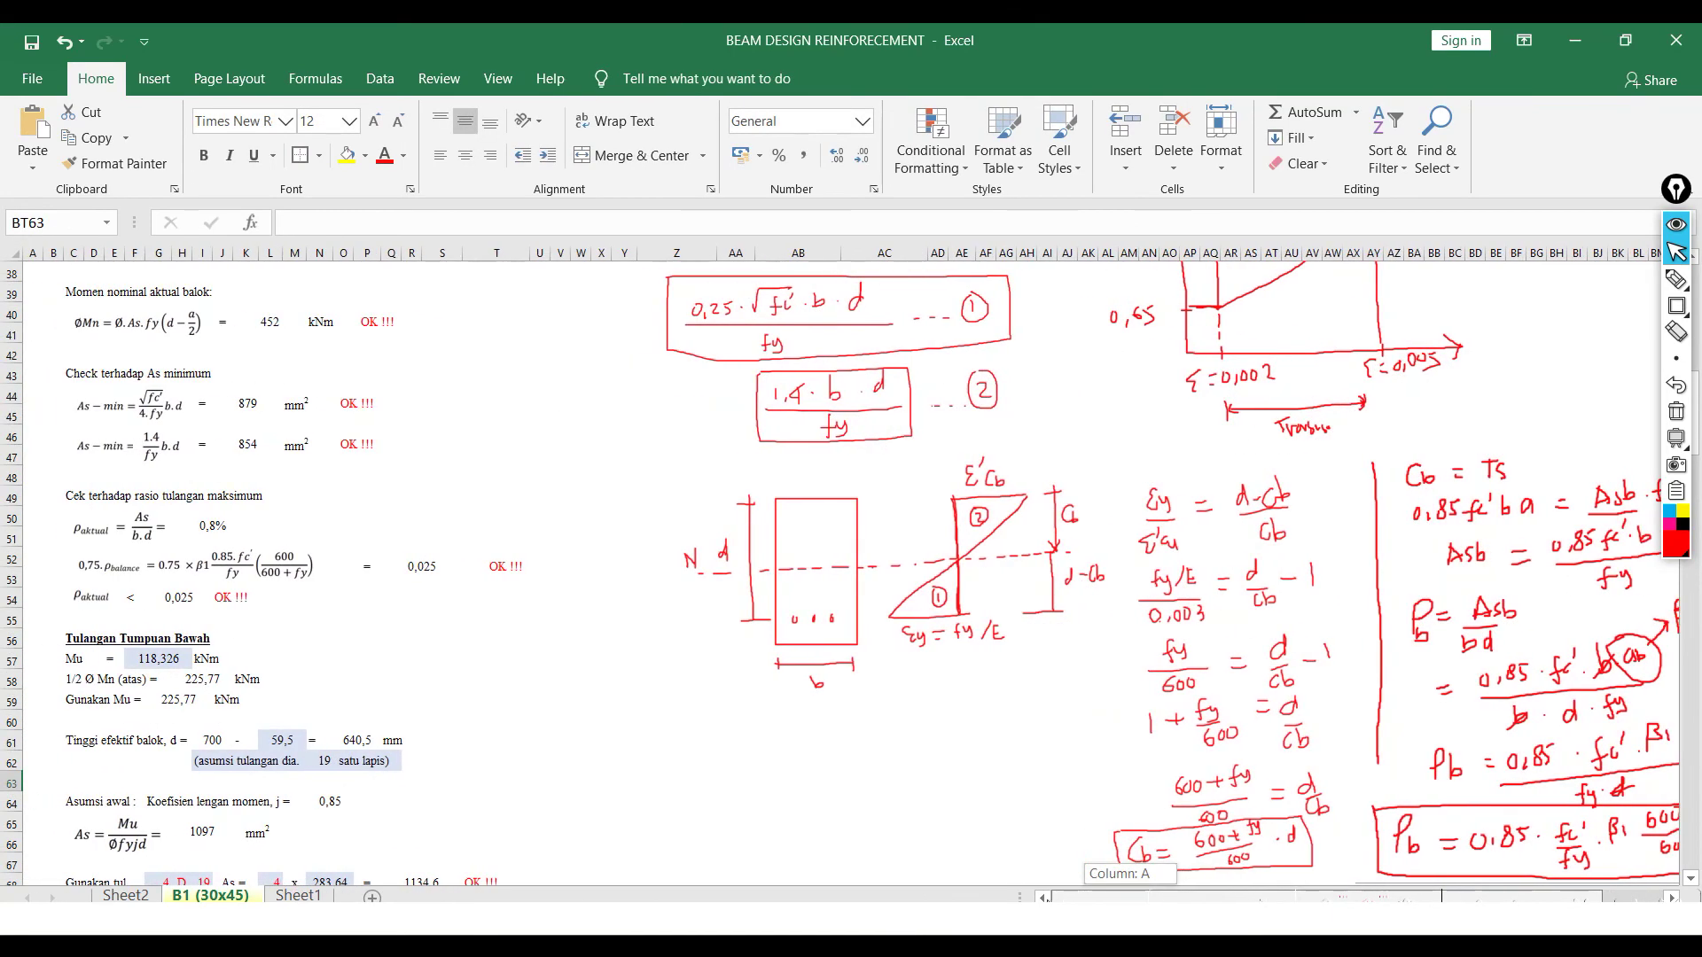
{"action": "double_click", "coordinate": [395, 568]}
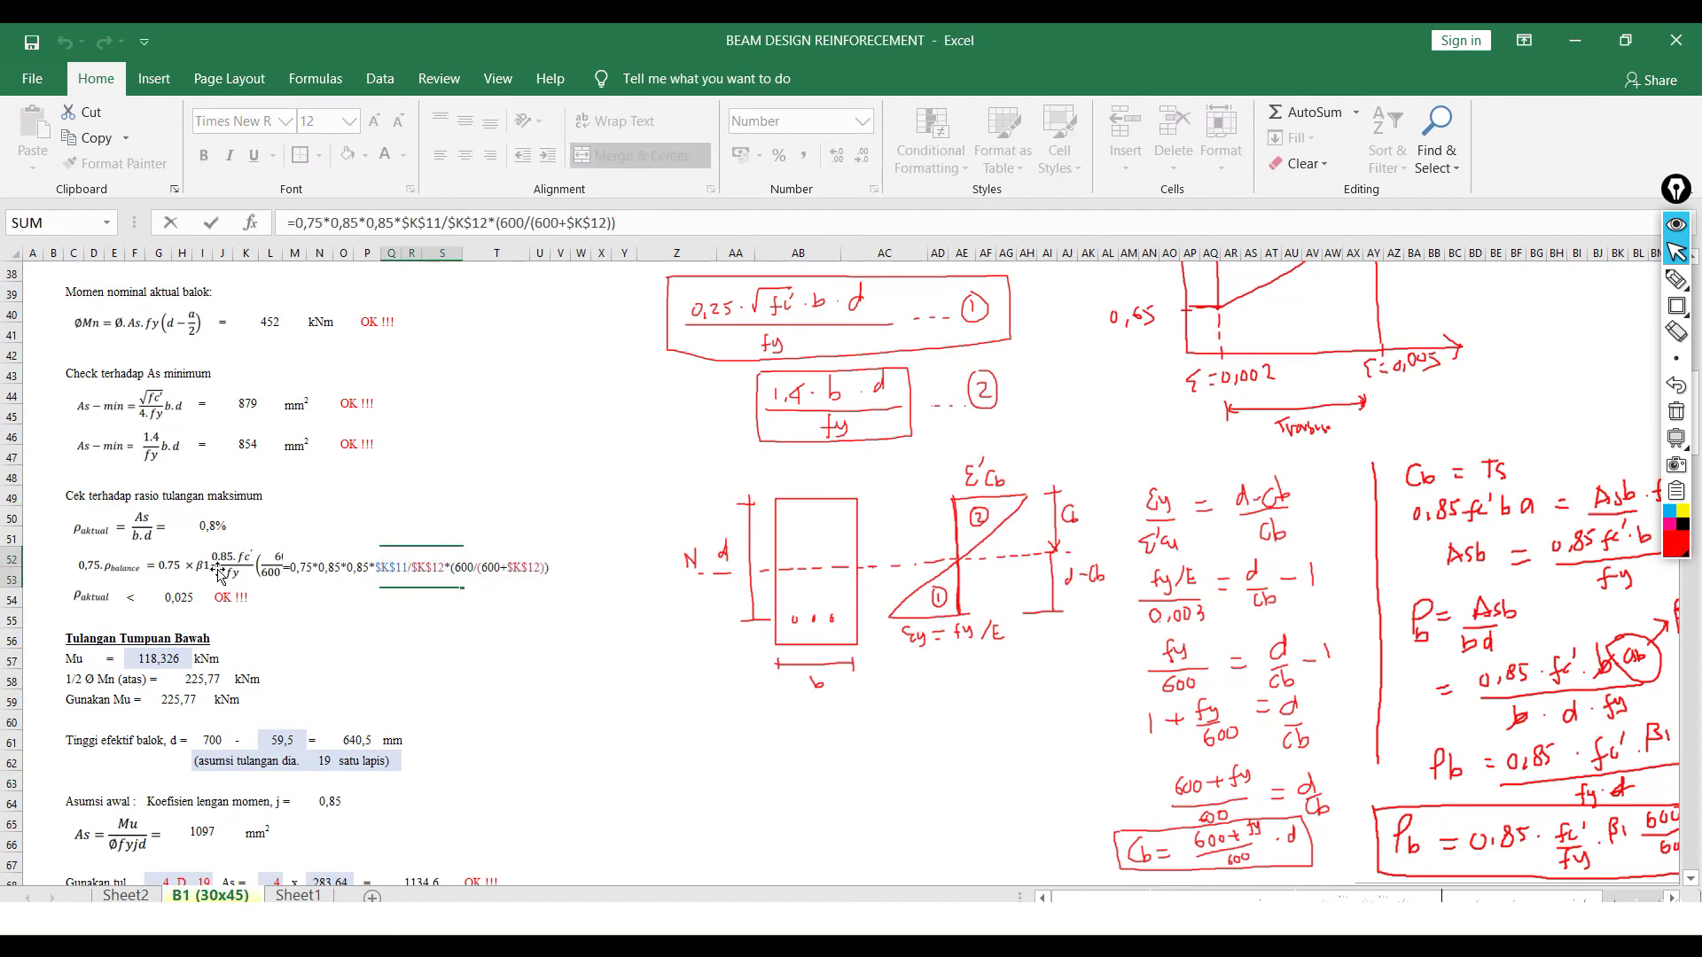
{"action": "scroll", "coordinate": [221, 572], "scroll_direction": "up", "scroll_amount": 3}
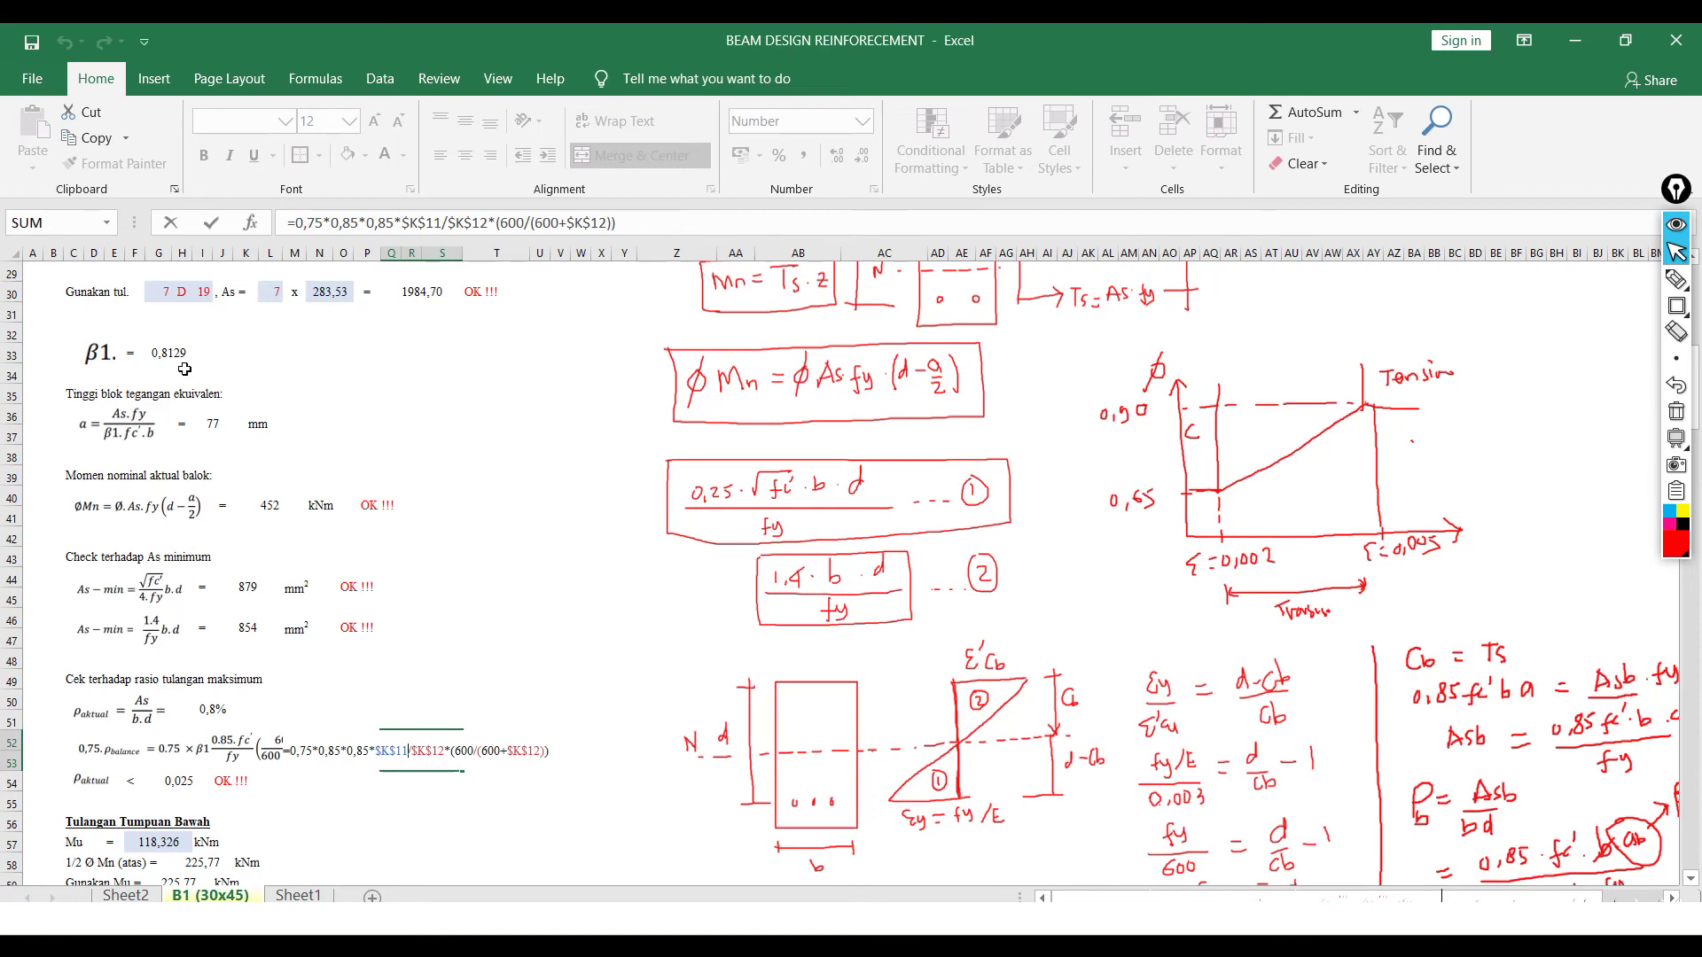
{"action": "scroll", "coordinate": [306, 682], "scroll_direction": "down", "scroll_amount": 2}
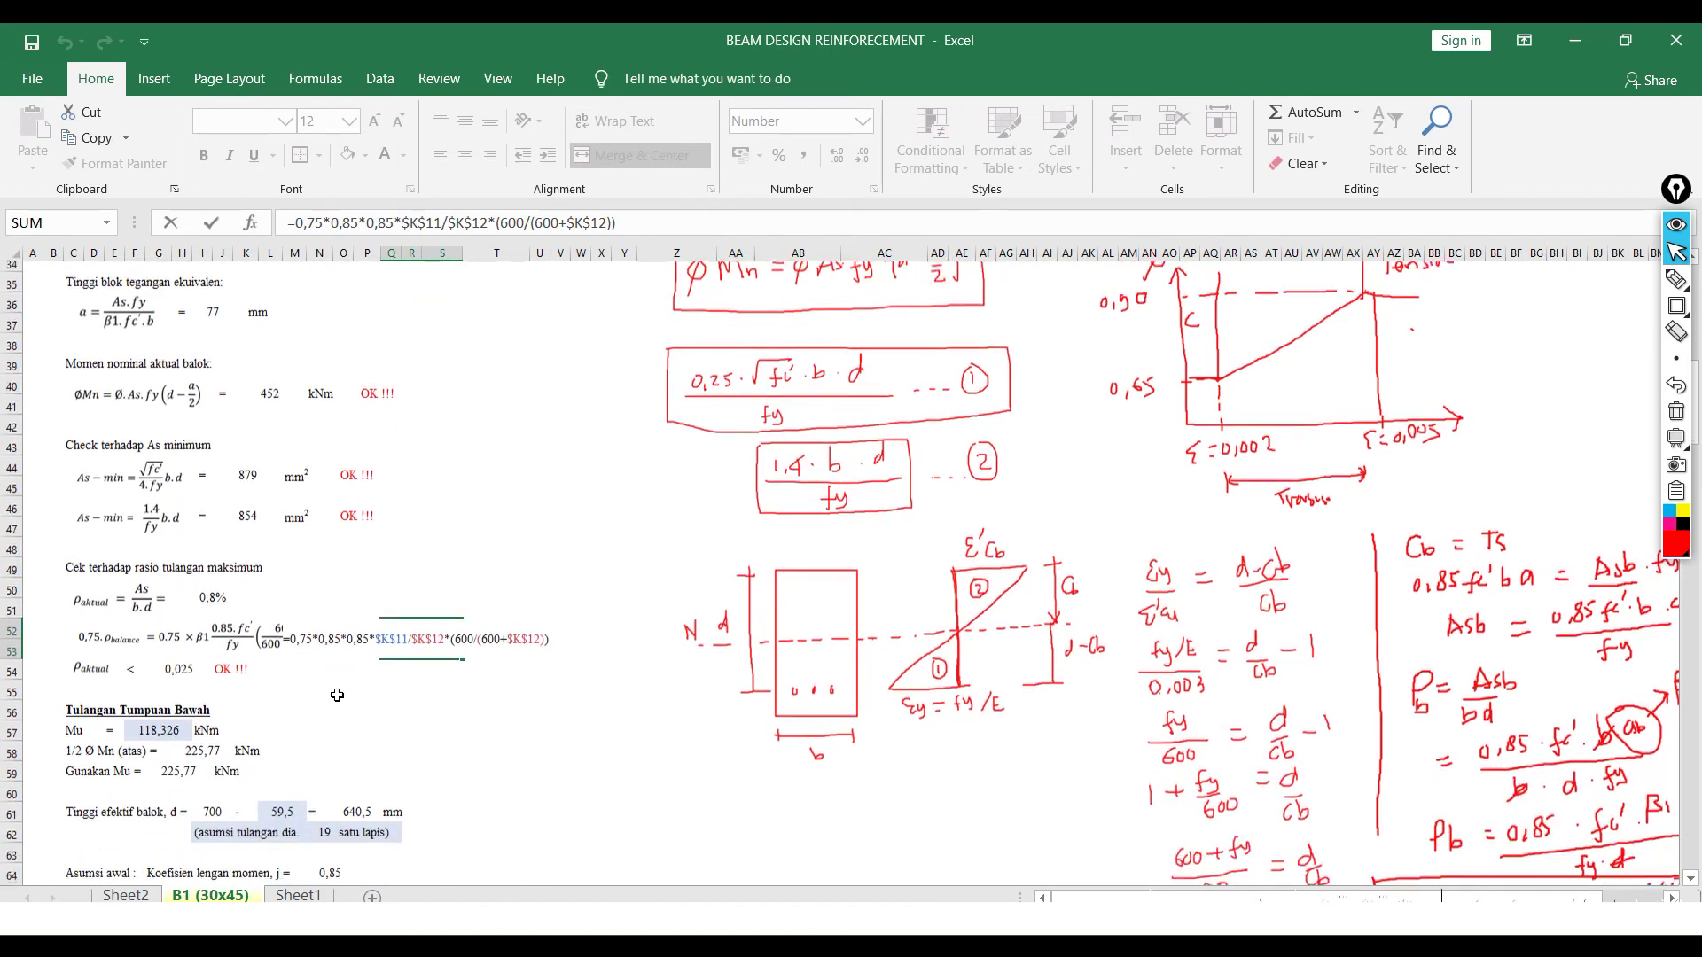
{"action": "left_click_drag", "start_coordinate": [332, 223], "coordinate": [352, 225]}
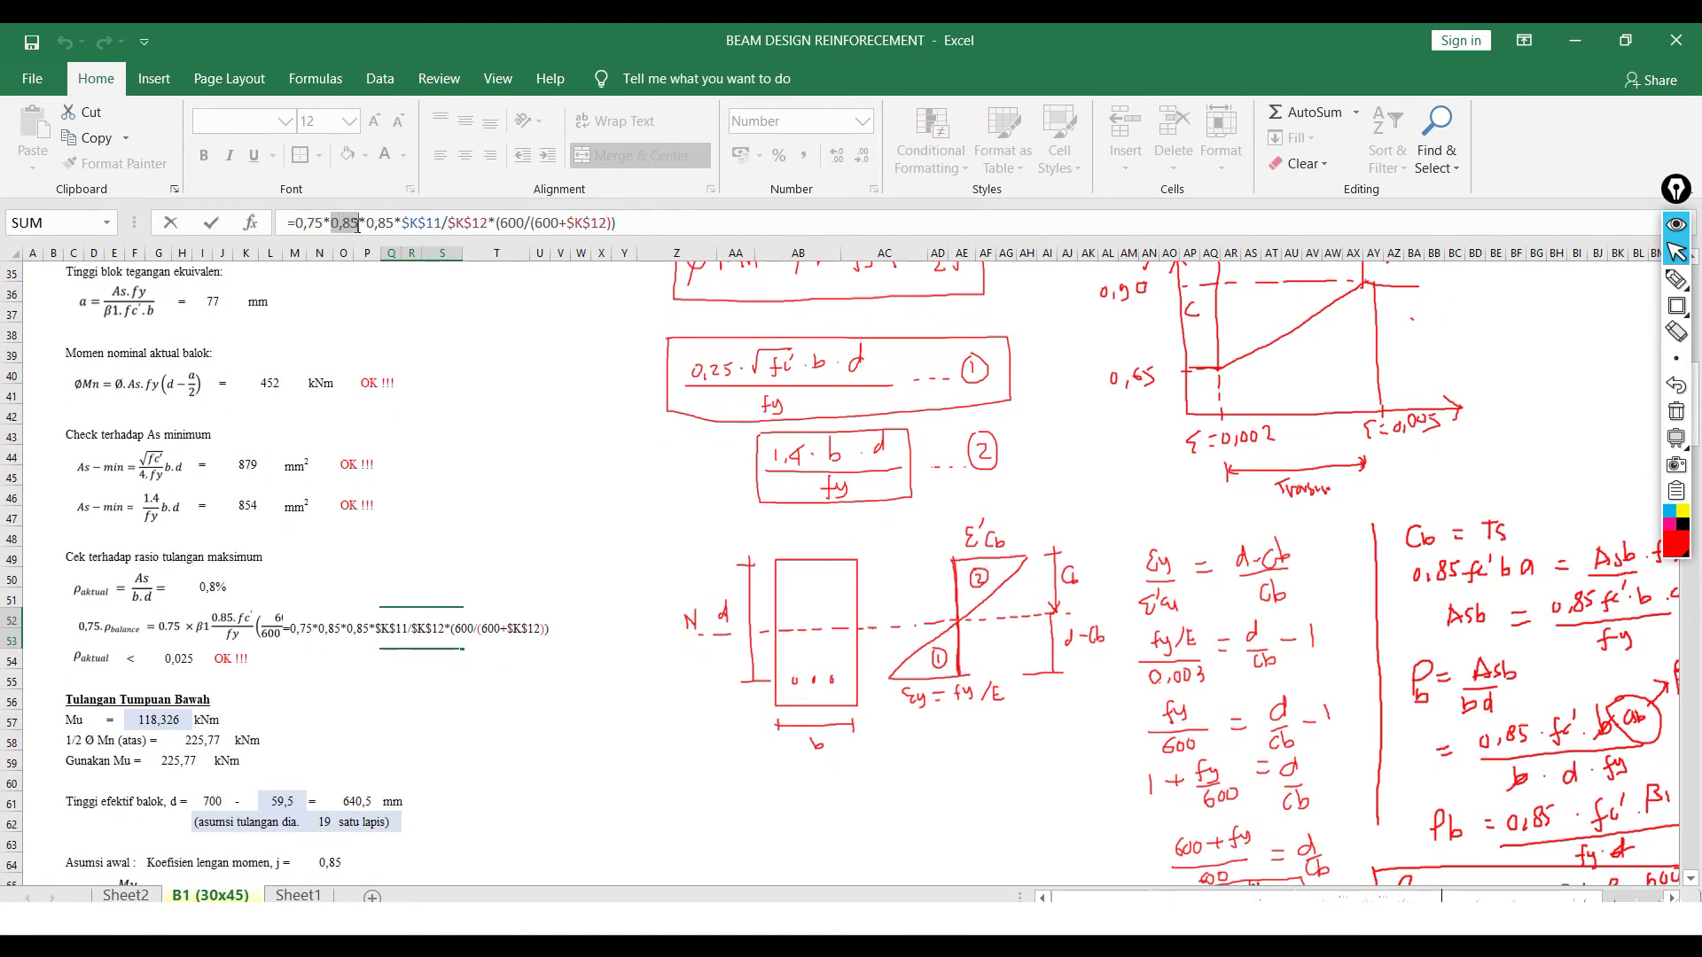
{"action": "key", "text": "BackSpace"}
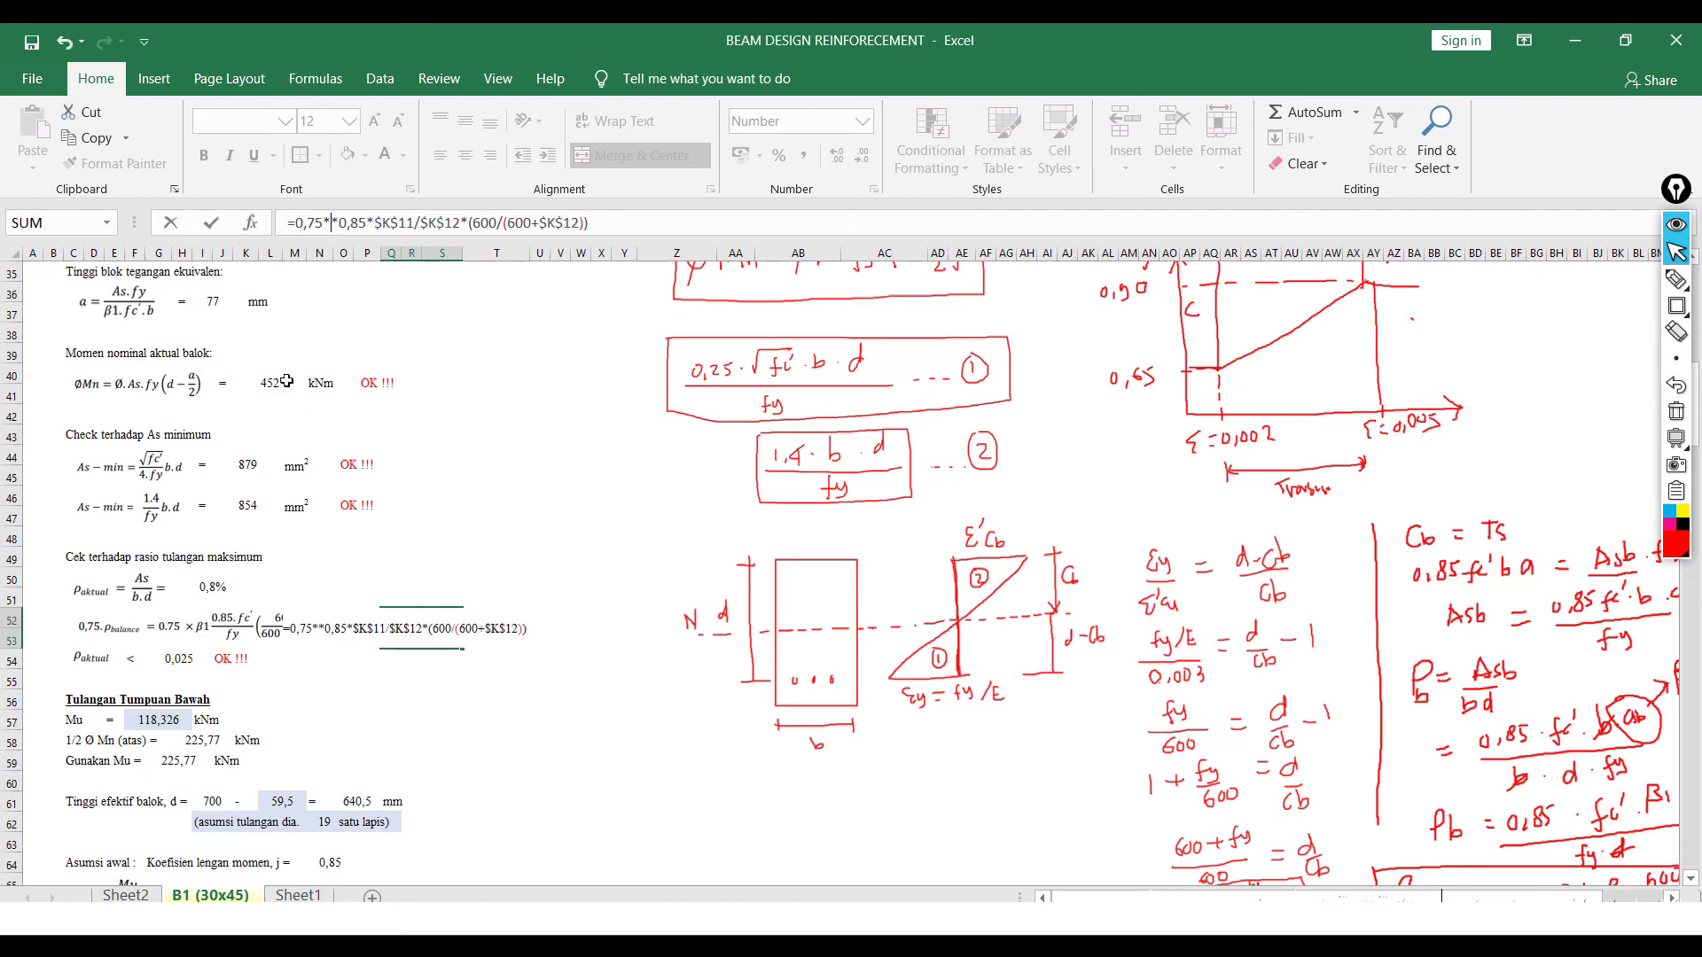
{"action": "scroll", "coordinate": [260, 388], "scroll_direction": "up", "scroll_amount": 1}
{"action": "scroll", "coordinate": [190, 417], "scroll_direction": "up", "scroll_amount": 1}
{"action": "left_click", "coordinate": [184, 351]}
{"action": "key", "text": "Return"}
{"action": "scroll", "coordinate": [311, 620], "scroll_direction": "down", "scroll_amount": 1}
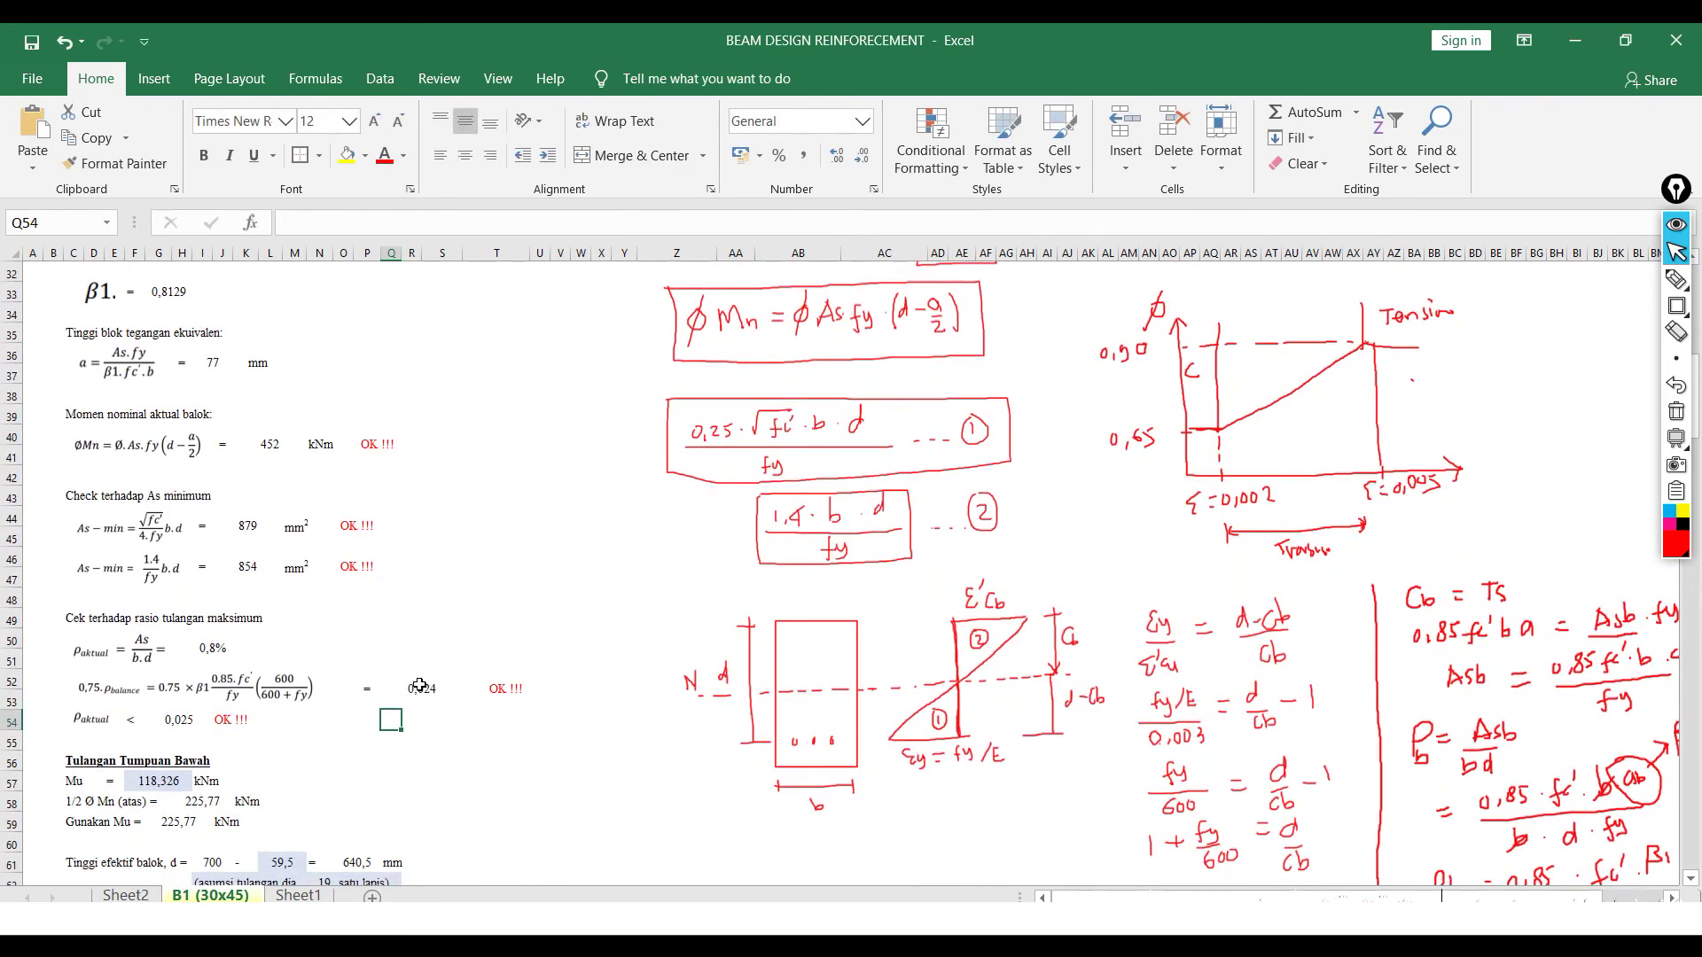
- Apply the number format of the 0.75·ρbalance result to the ρaktual value, showing it with three decimals instead of a percentage
{"action": "left_click", "coordinate": [410, 682]}
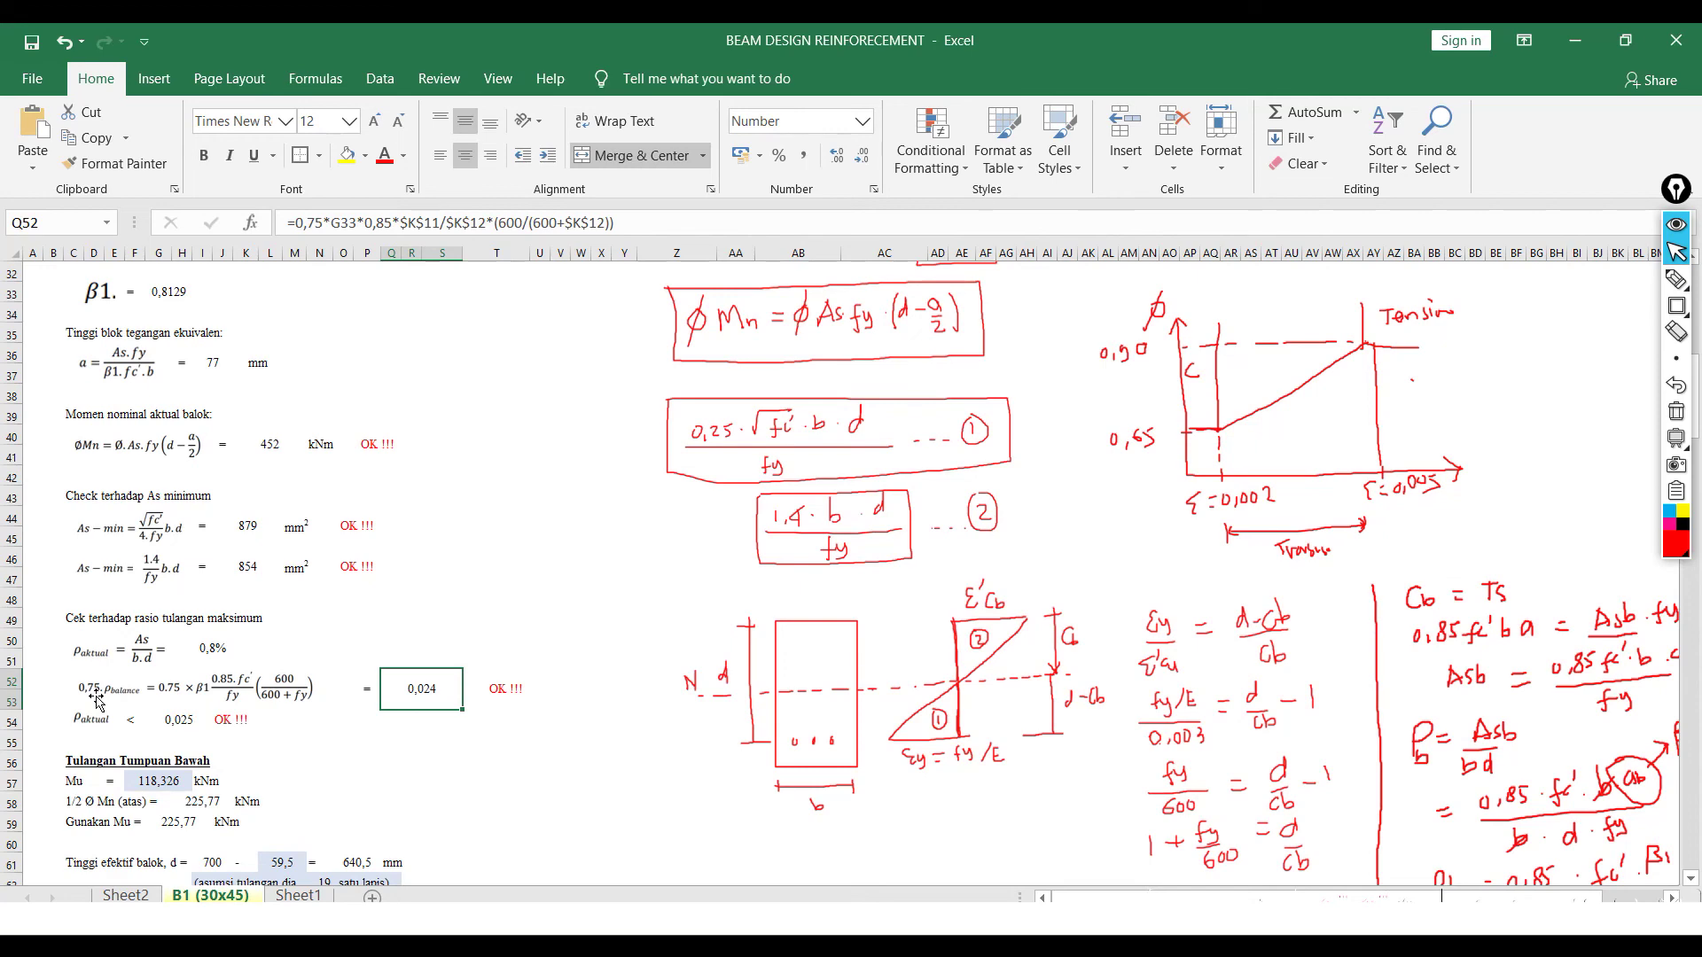
{"action": "key", "text": "ctrl+z"}
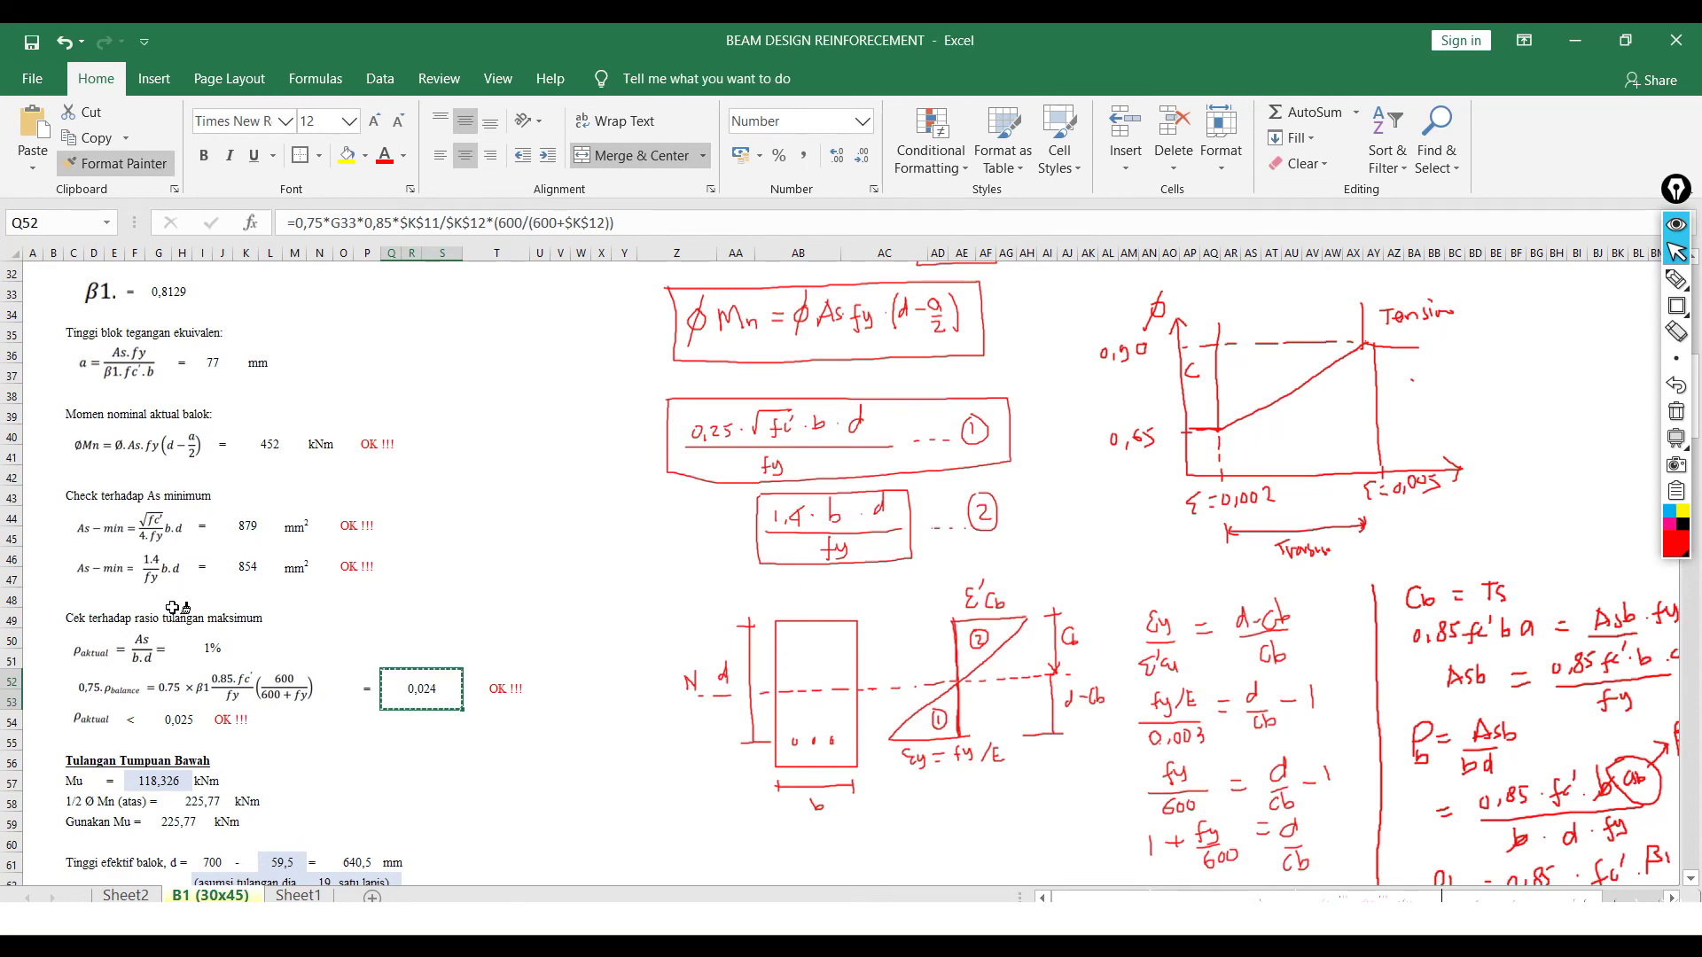
{"action": "left_click", "coordinate": [496, 720]}
{"action": "scroll", "coordinate": [193, 663], "scroll_direction": "down", "scroll_amount": 1}
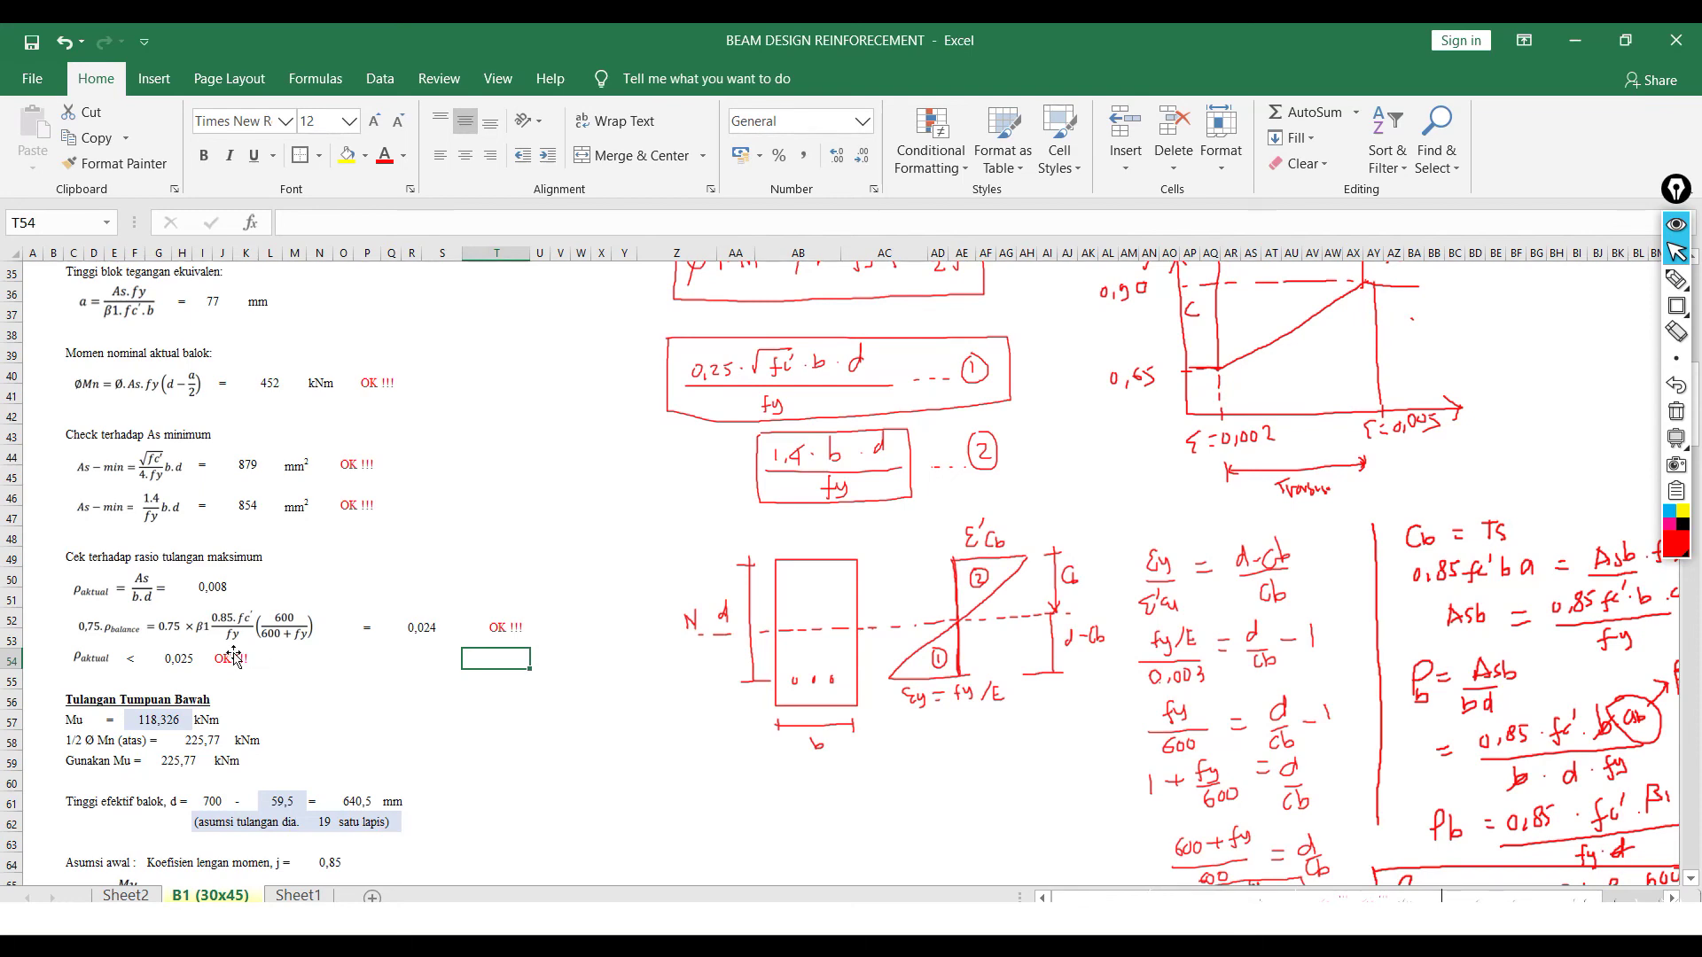
- Review the Tulangan Tumpuan Bawah calculations and the Tulangan Tumpuan Atas bar selection on the beam sheet
{"action": "left_click", "coordinate": [443, 718]}
{"action": "scroll", "coordinate": [461, 700], "scroll_direction": "down", "scroll_amount": 4}
{"action": "scroll", "coordinate": [441, 705], "scroll_direction": "up", "scroll_amount": 2}
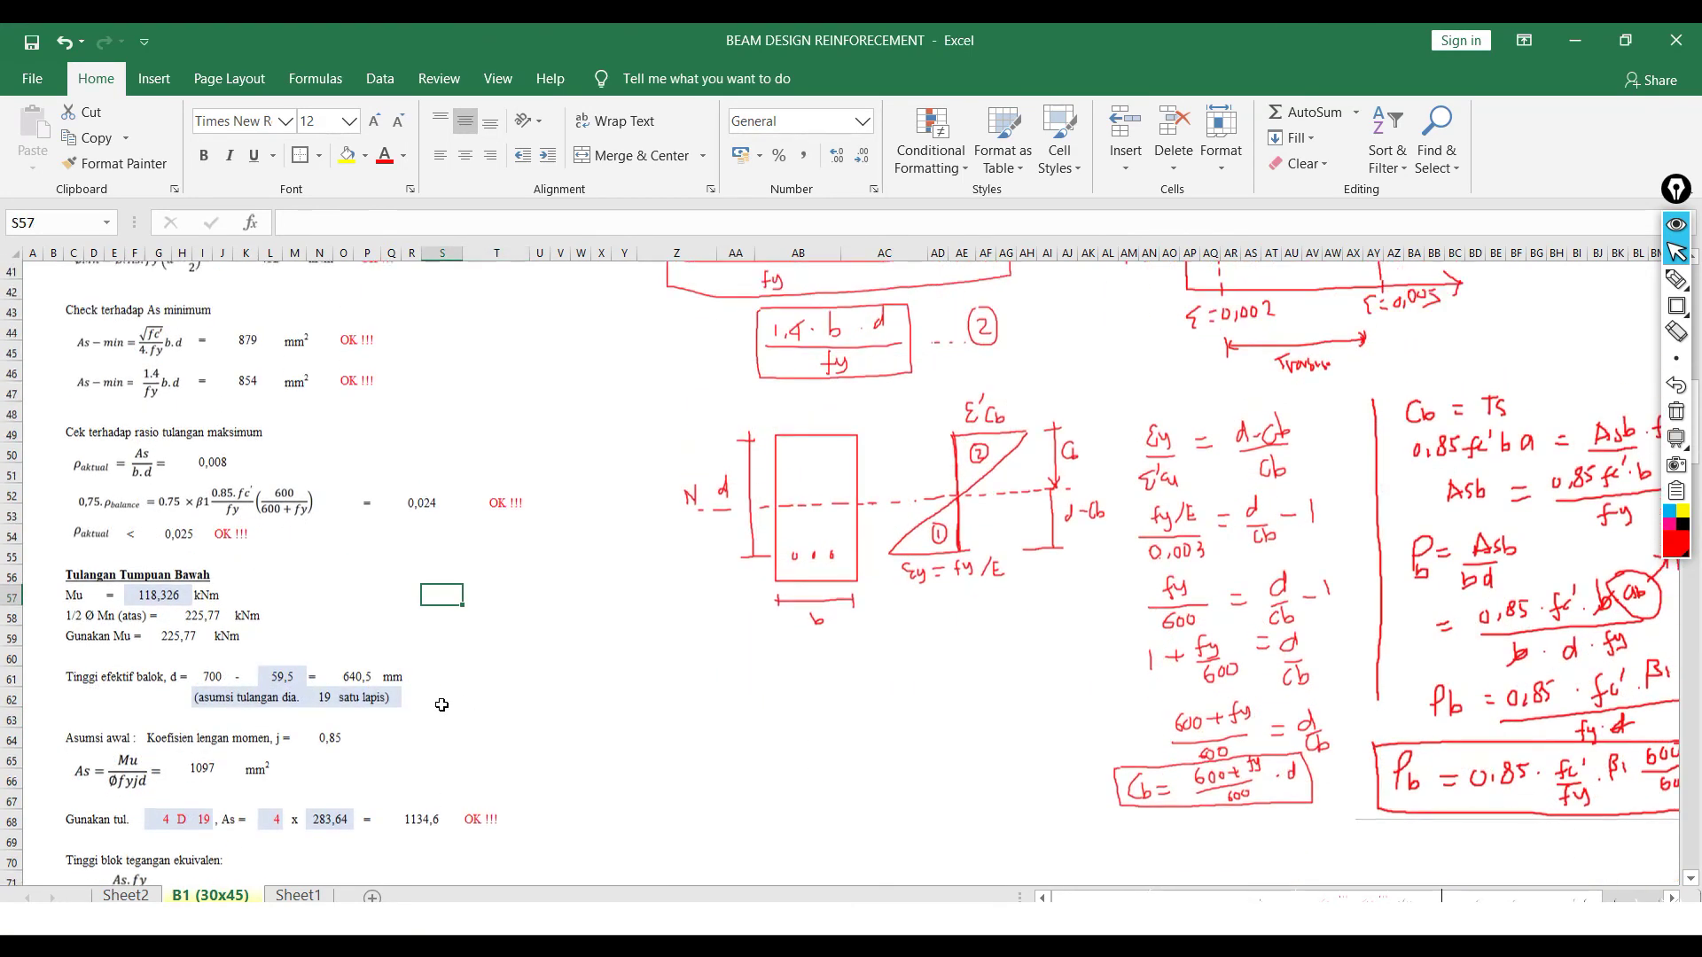
{"action": "scroll", "coordinate": [451, 684], "scroll_direction": "down", "scroll_amount": 2}
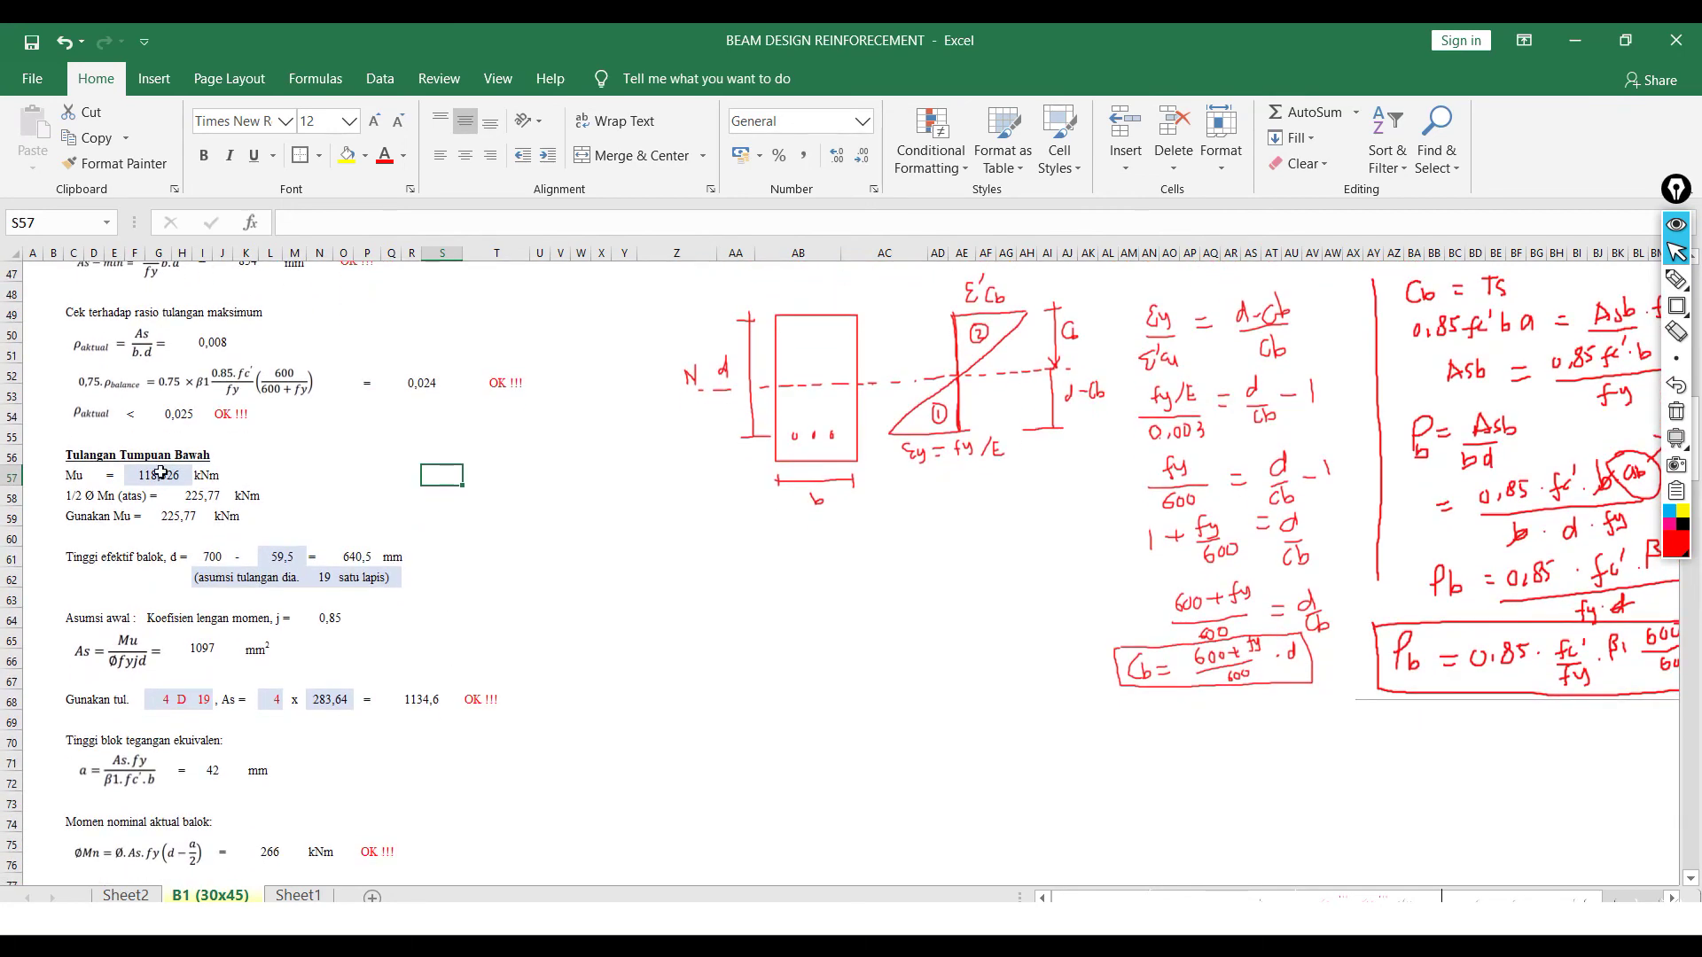
{"action": "scroll", "coordinate": [161, 473], "scroll_direction": "down", "scroll_amount": 7}
{"action": "scroll", "coordinate": [213, 479], "scroll_direction": "down", "scroll_amount": 4}
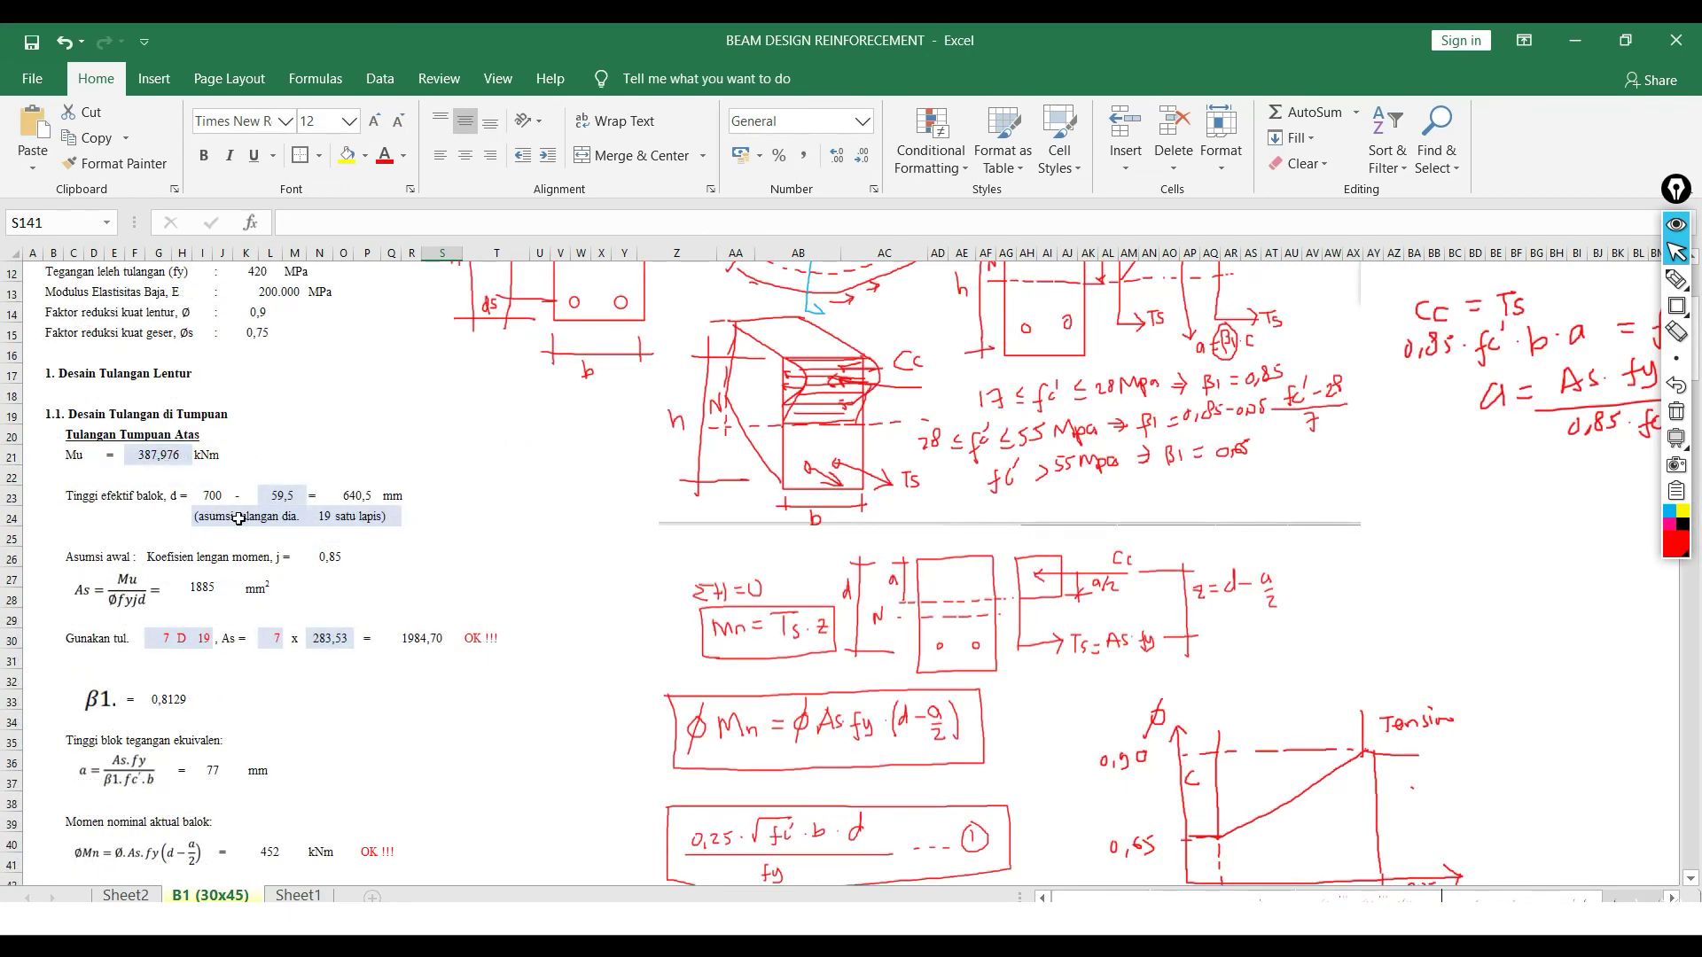
{"action": "scroll", "coordinate": [382, 435], "scroll_direction": "down", "scroll_amount": 2}
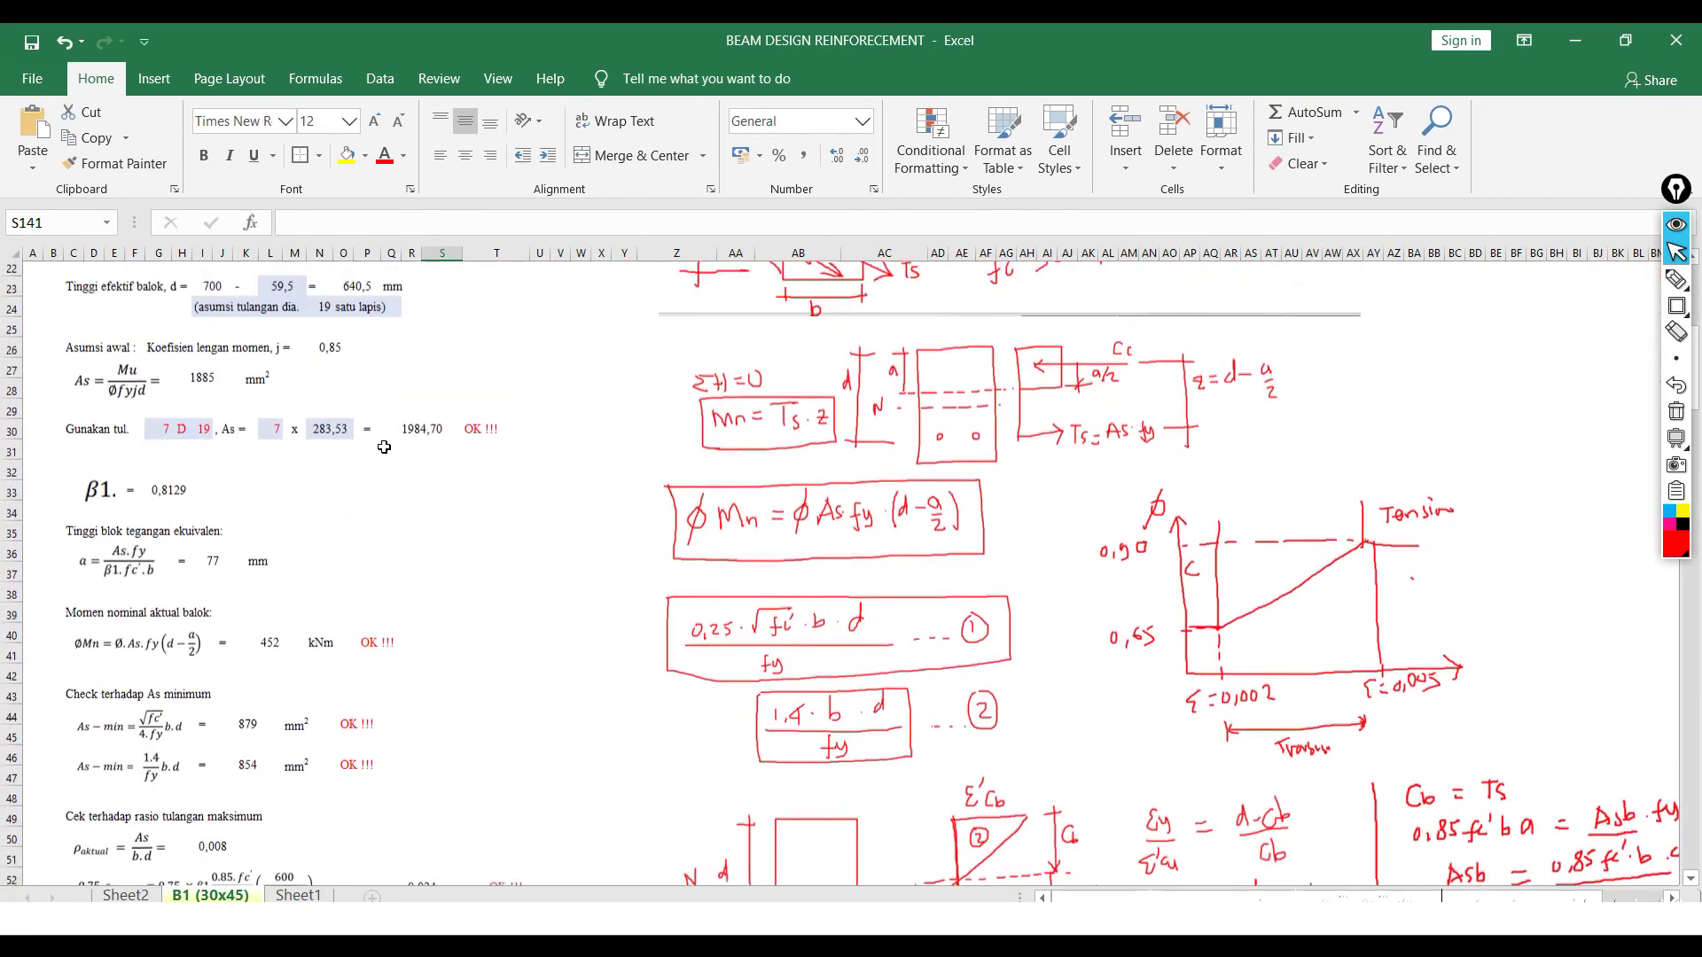
{"action": "scroll", "coordinate": [278, 398], "scroll_direction": "up", "scroll_amount": 1}
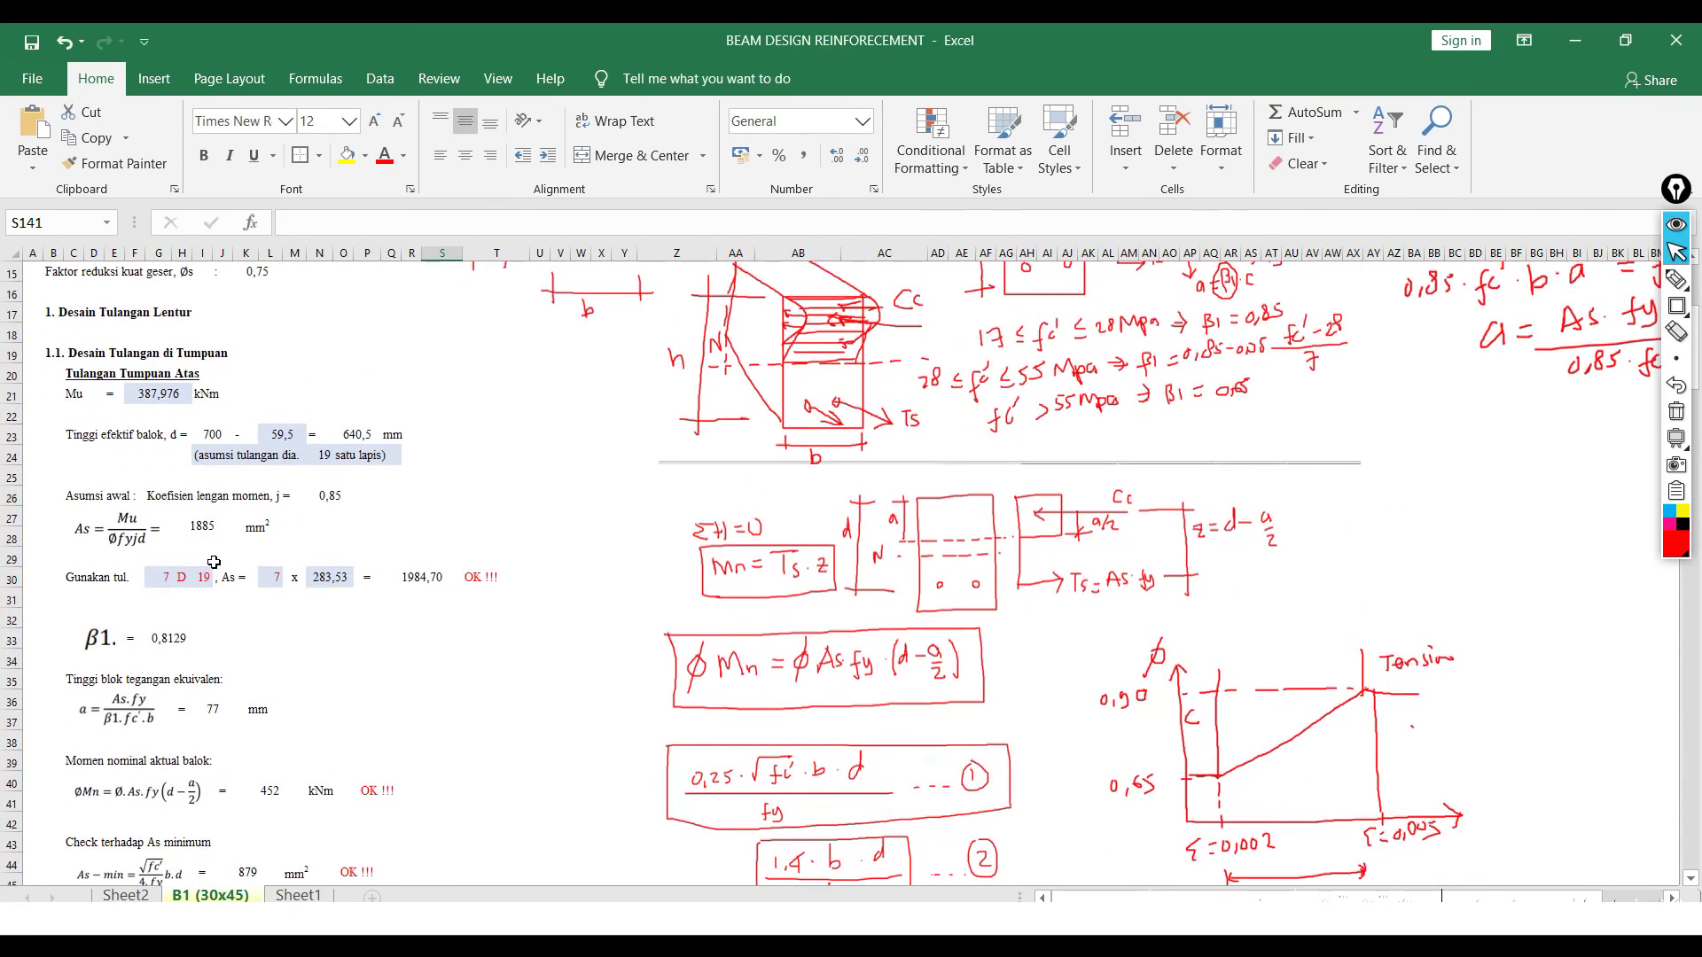
- Switch to the AutoCAD drawing and clear the As' label and existing top bars from the BALOK 40x70 section
{"action": "key", "text": "alt+Tab"}
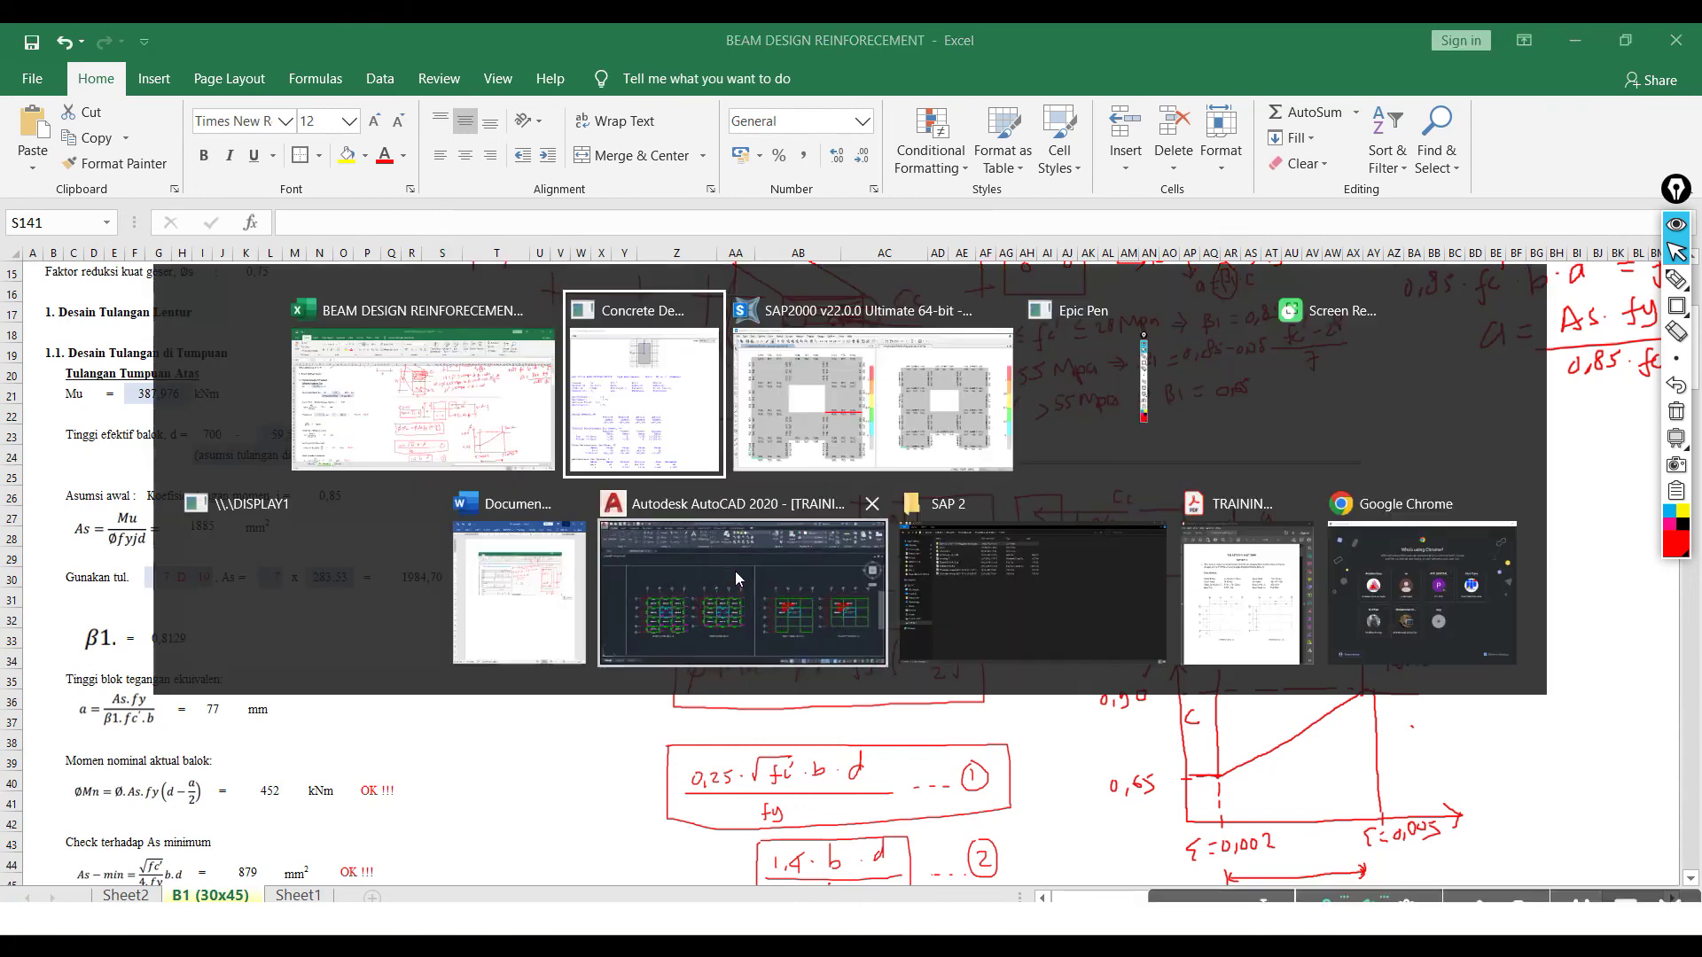
{"action": "scroll", "coordinate": [901, 589], "scroll_direction": "down", "scroll_amount": 3}
{"action": "scroll", "coordinate": [900, 588], "scroll_direction": "up", "scroll_amount": 2}
{"action": "scroll", "coordinate": [1064, 541], "scroll_direction": "up", "scroll_amount": 6}
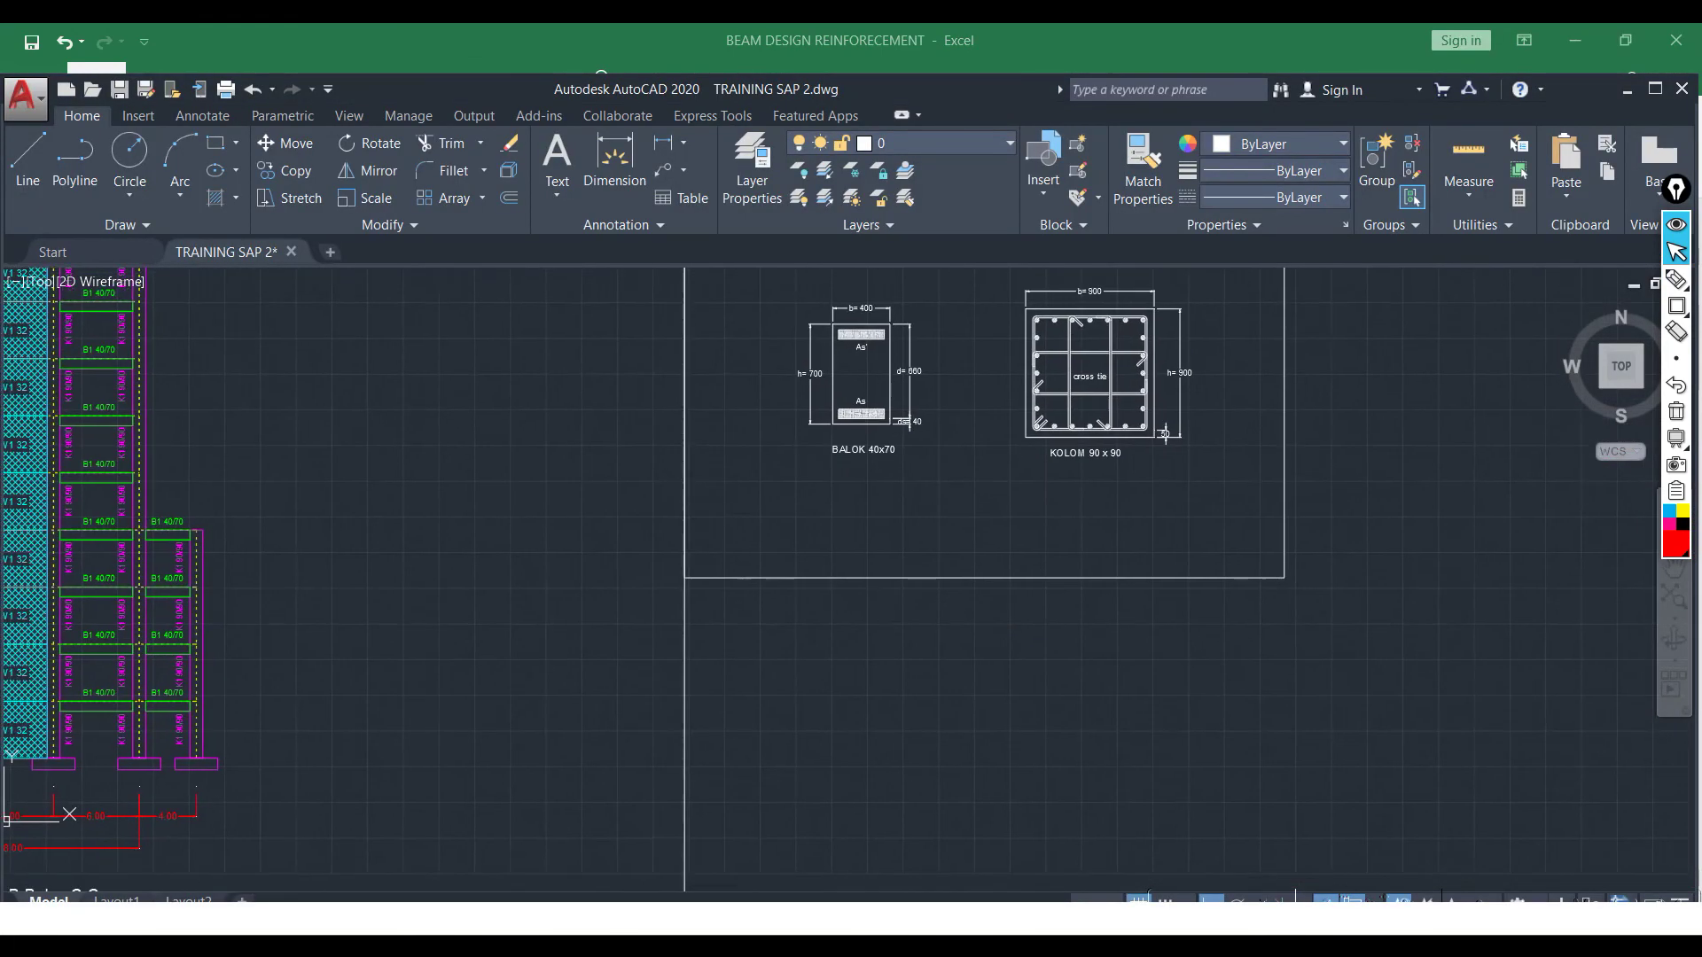
{"action": "scroll", "coordinate": [864, 554], "scroll_direction": "up", "scroll_amount": 3}
{"action": "scroll", "coordinate": [844, 547], "scroll_direction": "up", "scroll_amount": 2}
{"action": "left_click", "coordinate": [859, 532]}
{"action": "left_click", "coordinate": [822, 506]}
{"action": "left_click", "coordinate": [833, 510]}
{"action": "left_click", "coordinate": [797, 497]}
- Draw a small reinforcement bar circle inside the beam section and move it into the stirrup's upper-left corner
{"action": "key", "text": "Return"}
{"action": "key", "text": "c"}
{"action": "key", "text": "Return"}
{"action": "left_click", "coordinate": [737, 507]}
{"action": "type", "text": "4"}
{"action": "left_click", "coordinate": [743, 507]}
{"action": "left_click", "coordinate": [737, 506]}
{"action": "scroll", "coordinate": [721, 550], "scroll_direction": "up", "scroll_amount": 4}
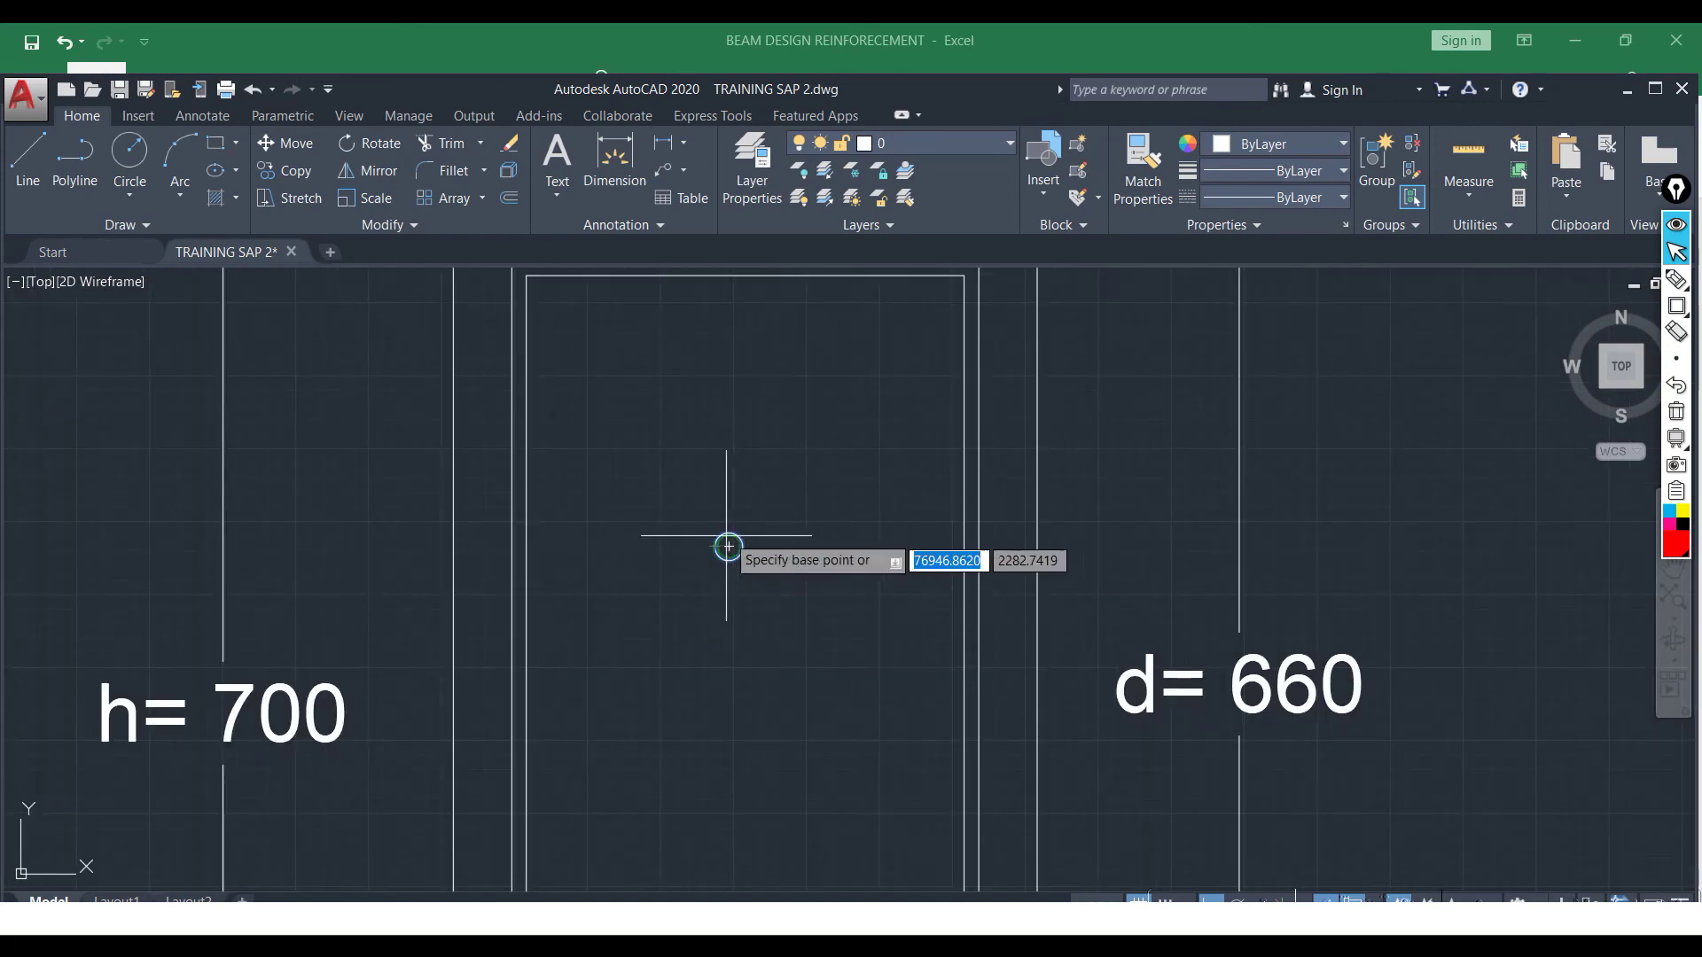
{"action": "left_click", "coordinate": [337, 478]}
- Check the 7 D 19 top reinforcement in Excel and lay out seven evenly spaced bar circles along the stirrup's top in AutoCAD
{"action": "key", "text": "alt+Tab"}
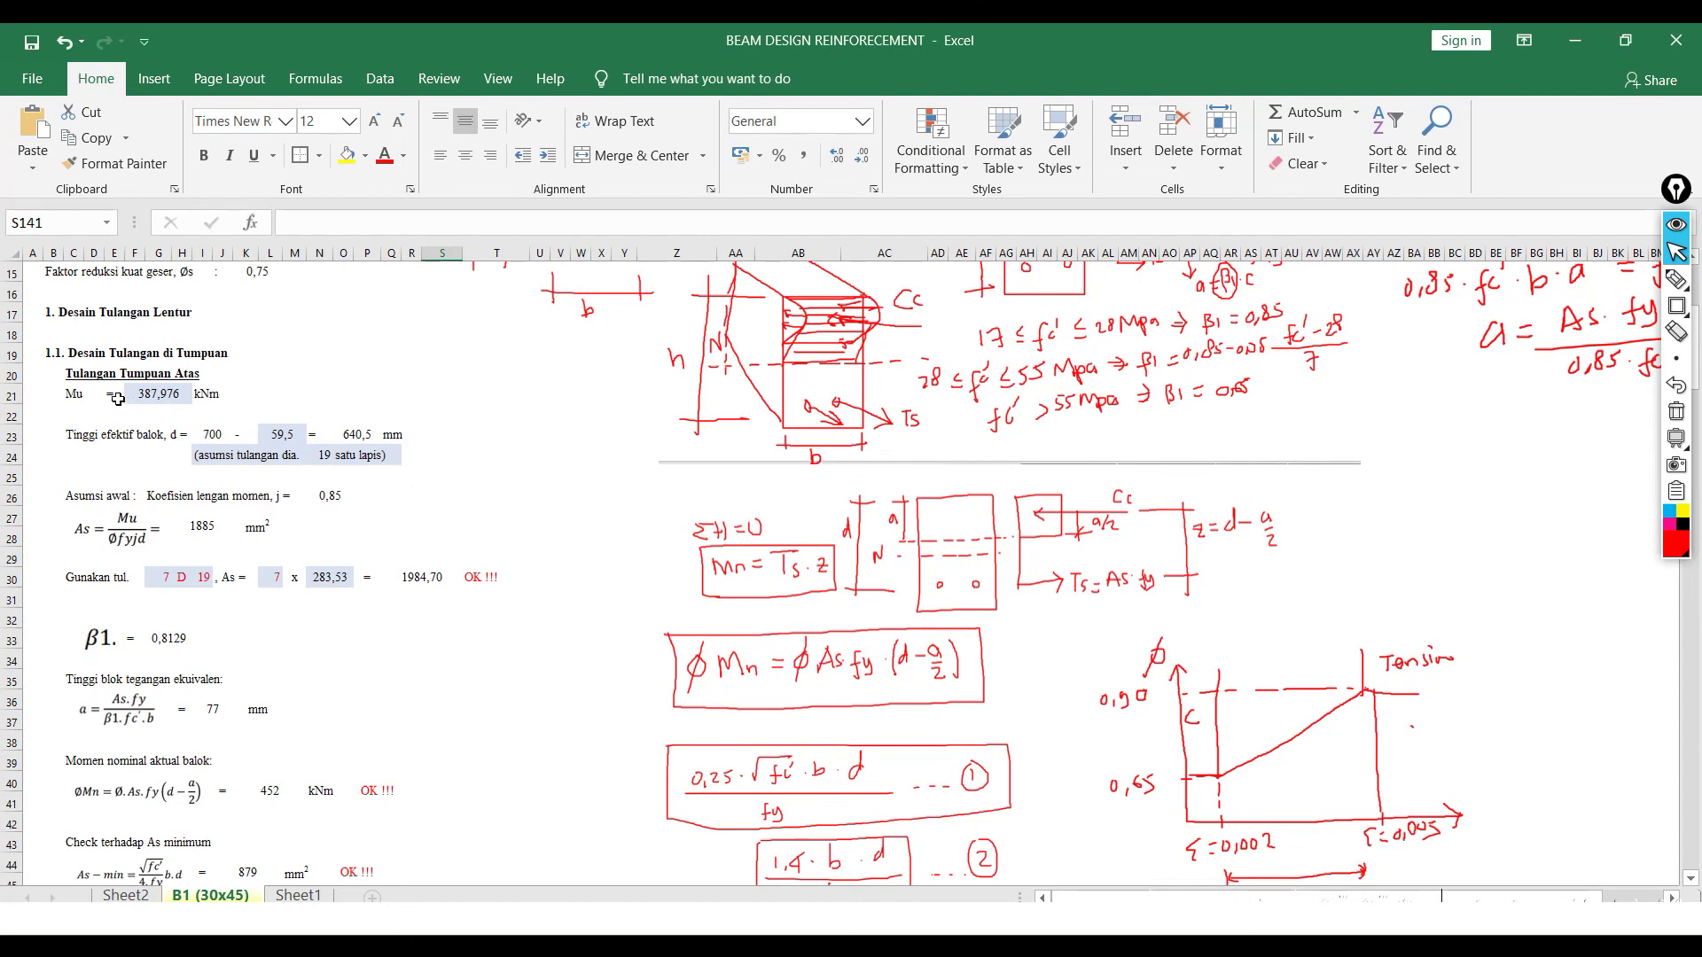
{"action": "scroll", "coordinate": [187, 454], "scroll_direction": "down", "scroll_amount": 1}
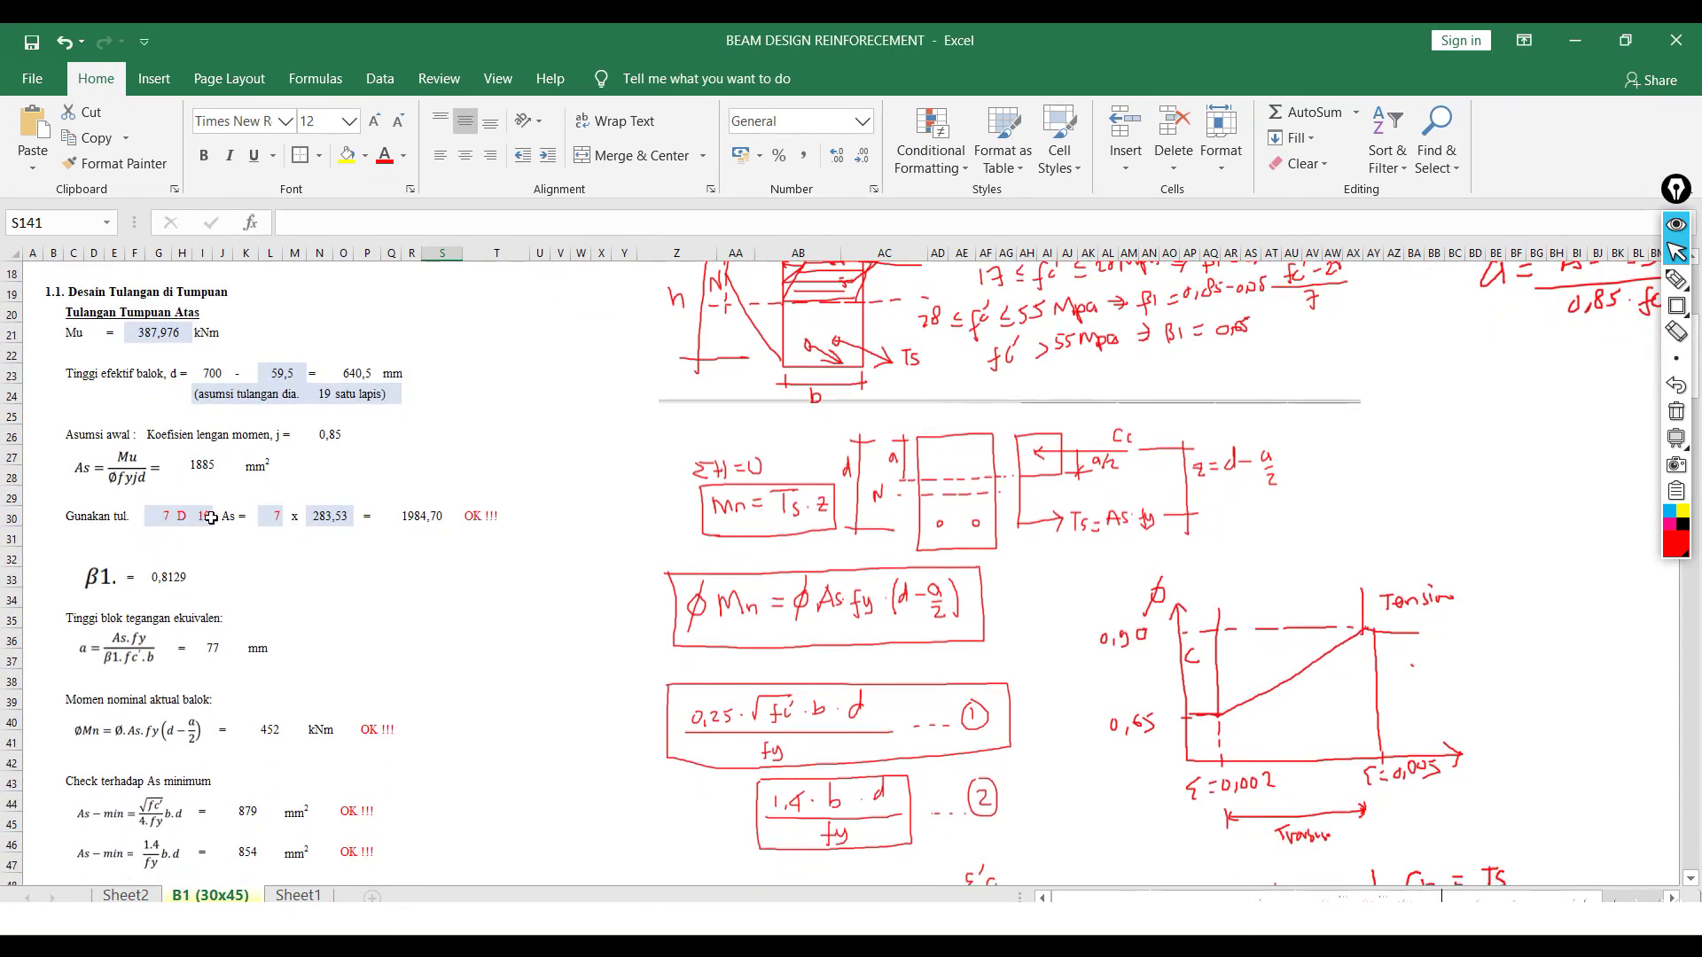
{"action": "scroll", "coordinate": [210, 518], "scroll_direction": "down", "scroll_amount": 1}
{"action": "key", "text": "alt+Tab"}
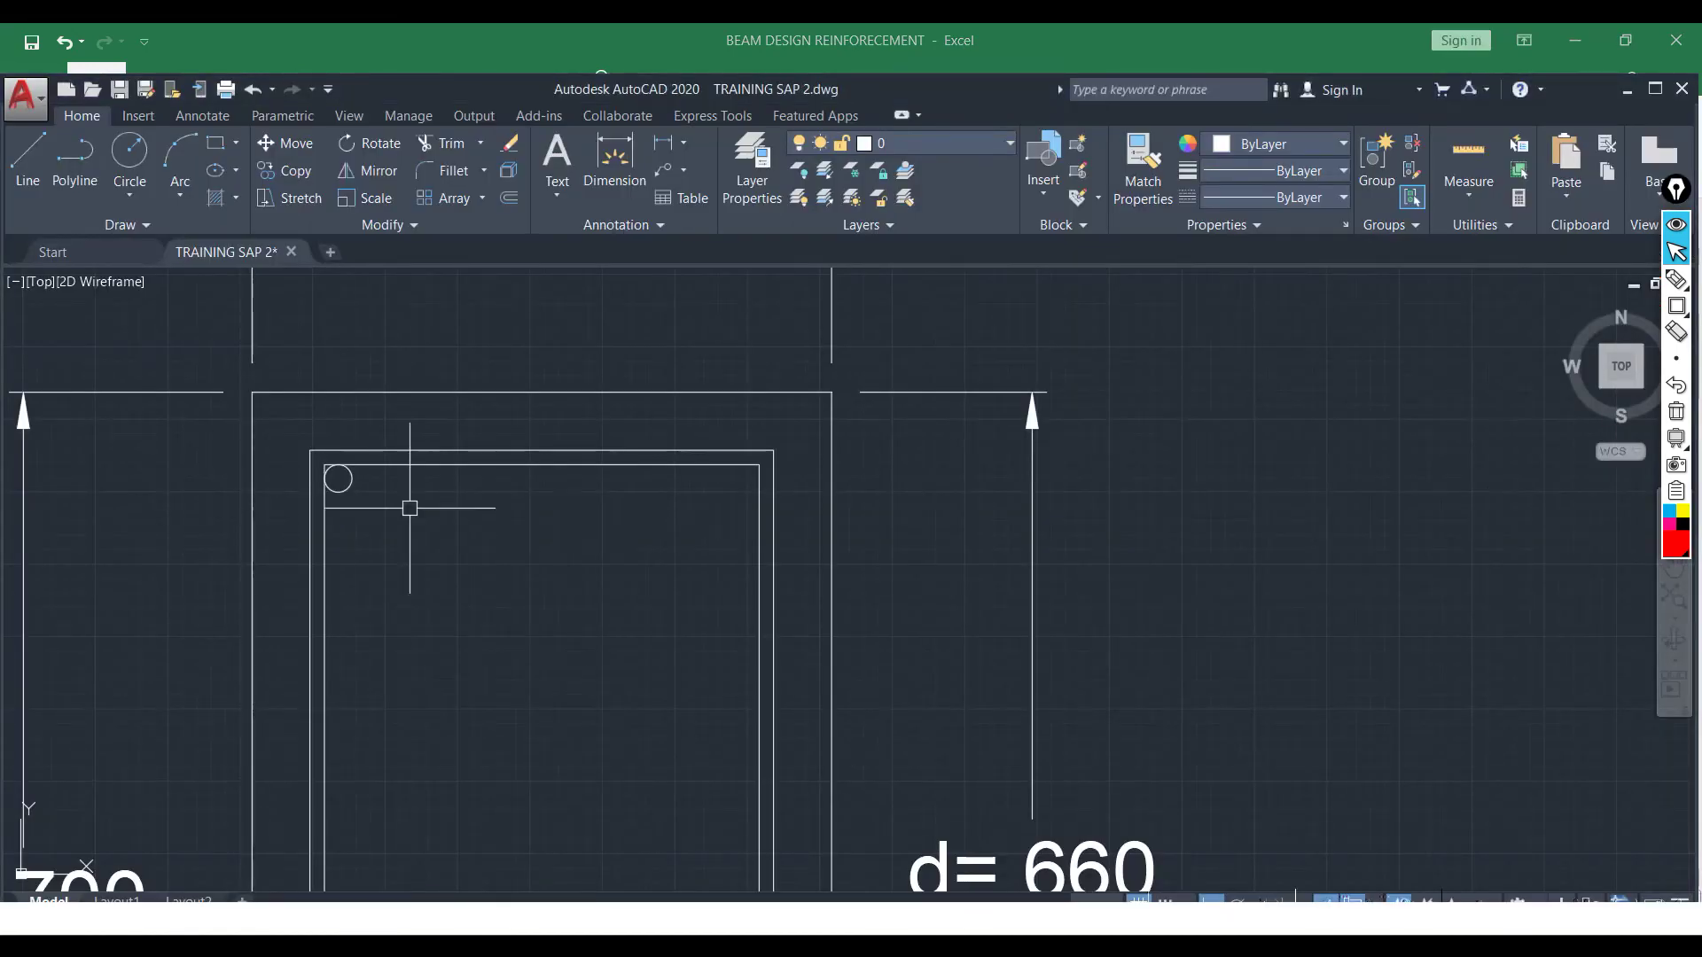
{"action": "scroll", "coordinate": [744, 474], "scroll_direction": "down", "scroll_amount": 2}
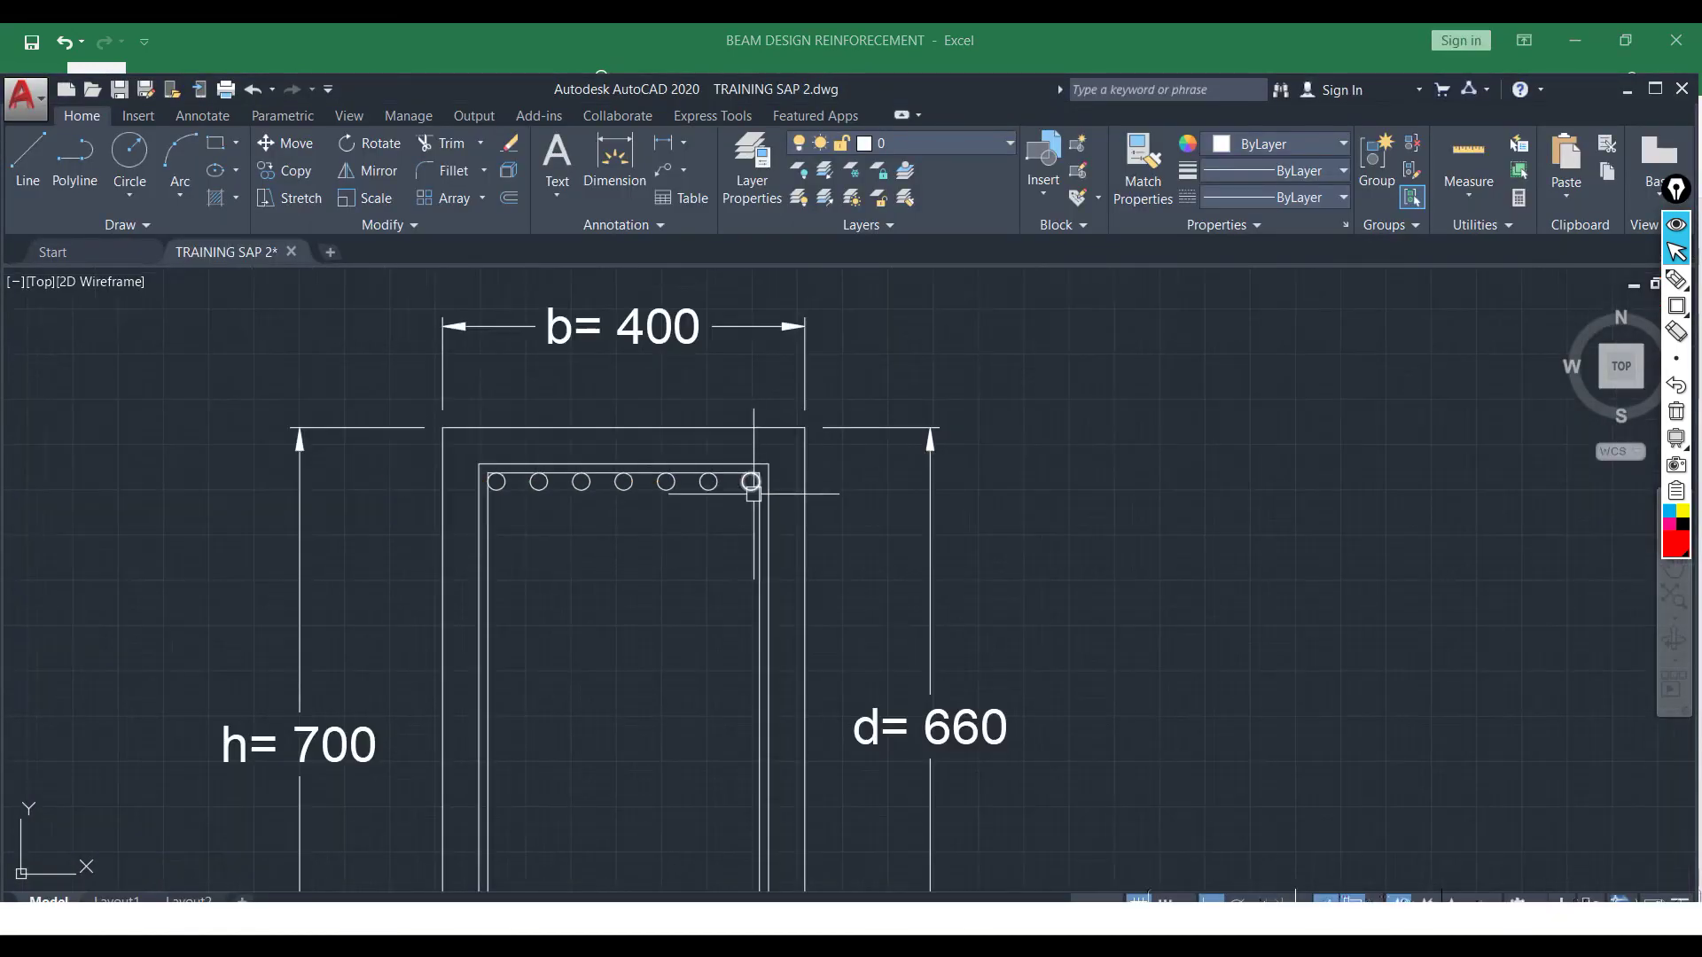
- Check the Tulangan Tumpuan Bawah 4 D 19 selection in Excel and copy the corner bar circle to the stirrup's bottom corner in AutoCAD
{"action": "key", "text": "alt+Tab"}
{"action": "left_click", "coordinate": [151, 372]}
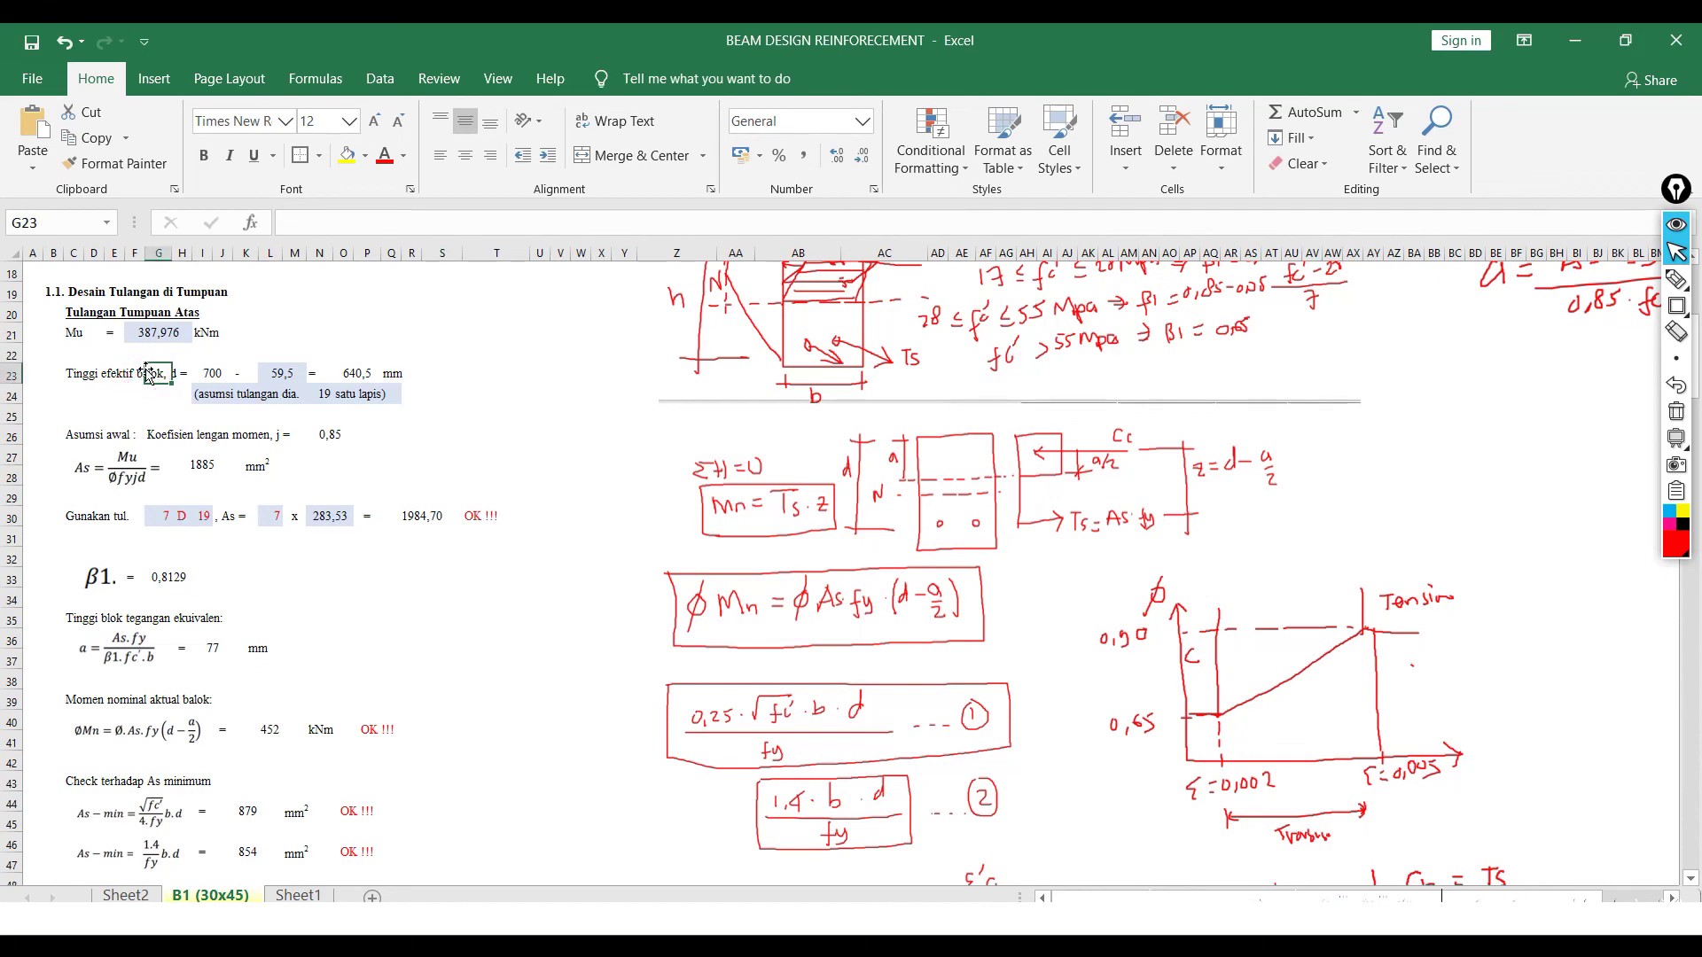
{"action": "scroll", "coordinate": [149, 367], "scroll_direction": "down", "scroll_amount": 1}
{"action": "scroll", "coordinate": [149, 367], "scroll_direction": "down", "scroll_amount": 10}
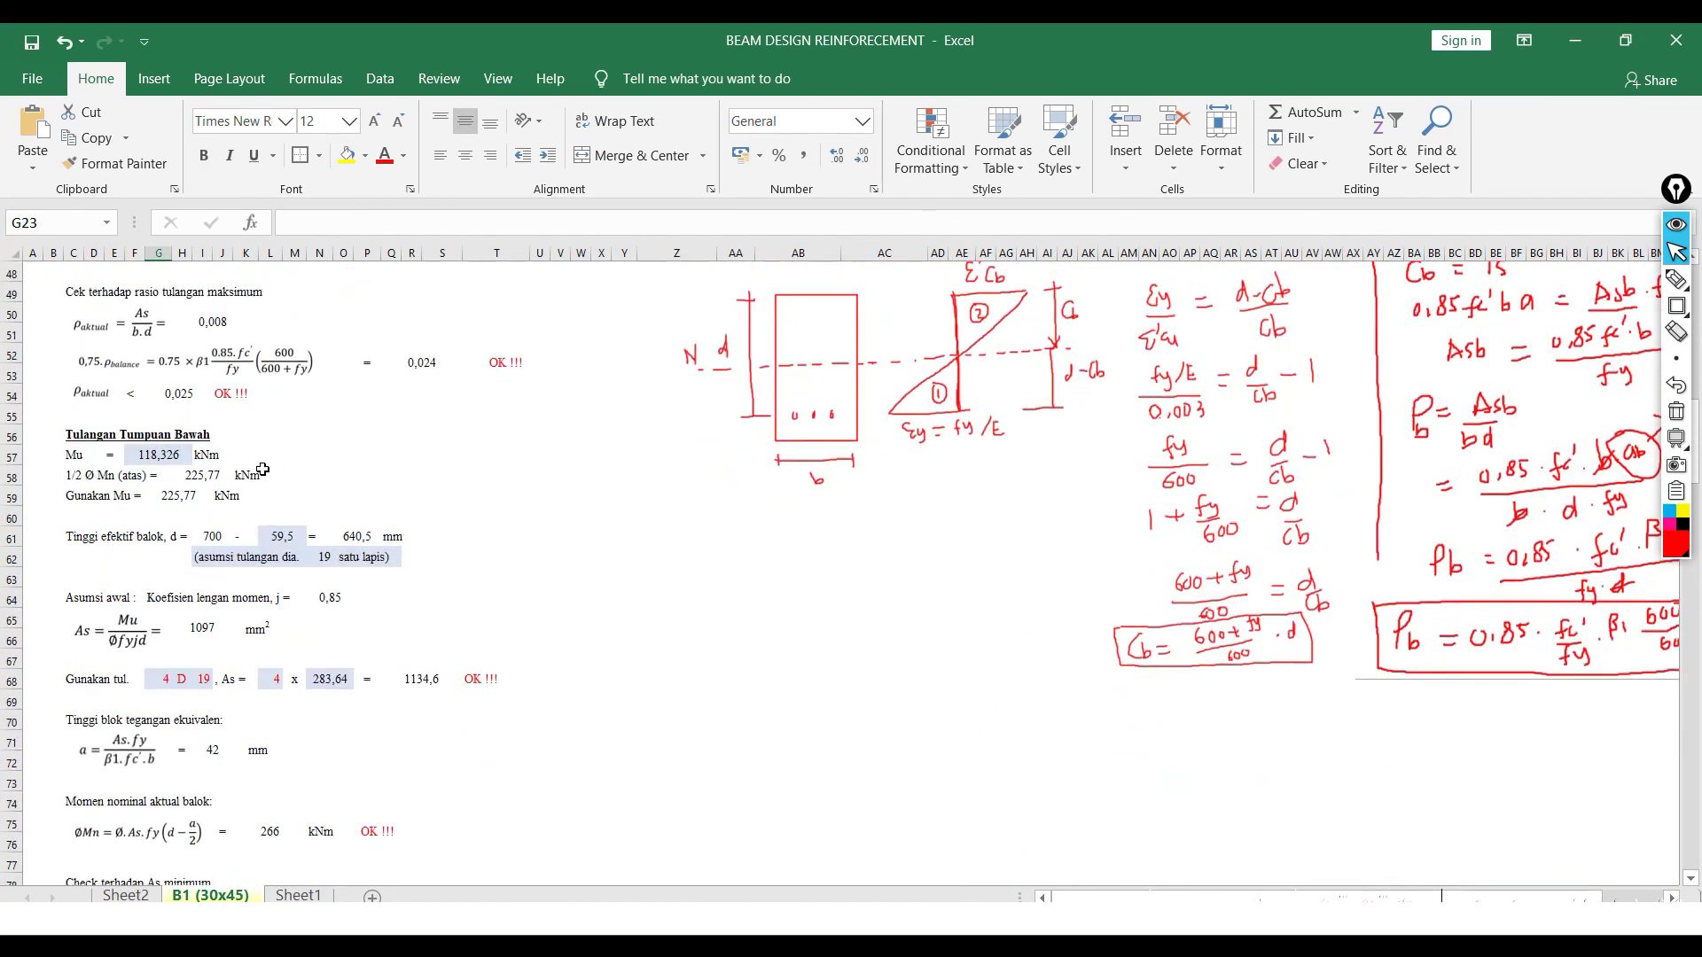
{"action": "scroll", "coordinate": [266, 492], "scroll_direction": "down", "scroll_amount": 1}
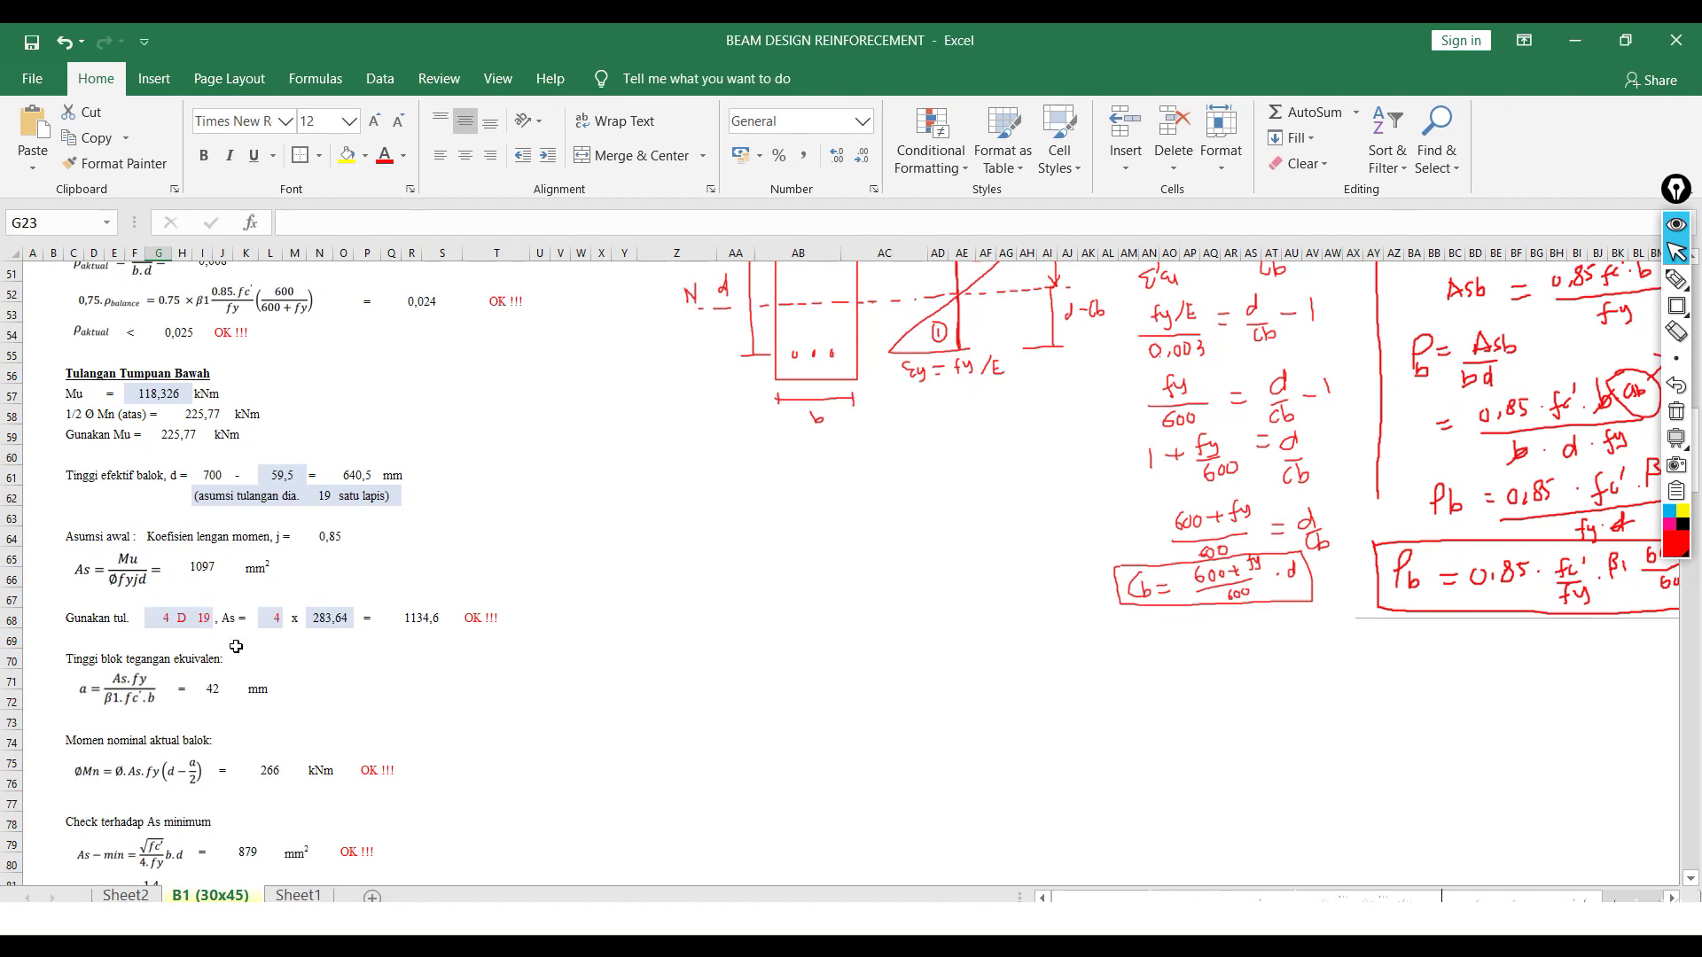
{"action": "key", "text": "alt+Tab"}
{"action": "scroll", "coordinate": [695, 391], "scroll_direction": "up", "scroll_amount": 4}
{"action": "left_click", "coordinate": [639, 411]}
{"action": "type", "text": "co"}
{"action": "key", "text": "Return"}
{"action": "left_click", "coordinate": [638, 411]}
{"action": "scroll", "coordinate": [638, 411], "scroll_direction": "down", "scroll_amount": 7}
{"action": "scroll", "coordinate": [649, 684], "scroll_direction": "up", "scroll_amount": 7}
- Copy the bottom corner bar along the stirrup's bottom to make four evenly spaced bar circles
{"action": "left_click", "coordinate": [601, 696]}
{"action": "left_click", "coordinate": [623, 676]}
{"action": "type", "text": "co"}
{"action": "key", "text": "Return"}
{"action": "left_click", "coordinate": [623, 673]}
{"action": "type", "text": "4"}
{"action": "left_click", "coordinate": [1253, 674]}
{"action": "scroll", "coordinate": [735, 802], "scroll_direction": "down", "scroll_amount": 7}
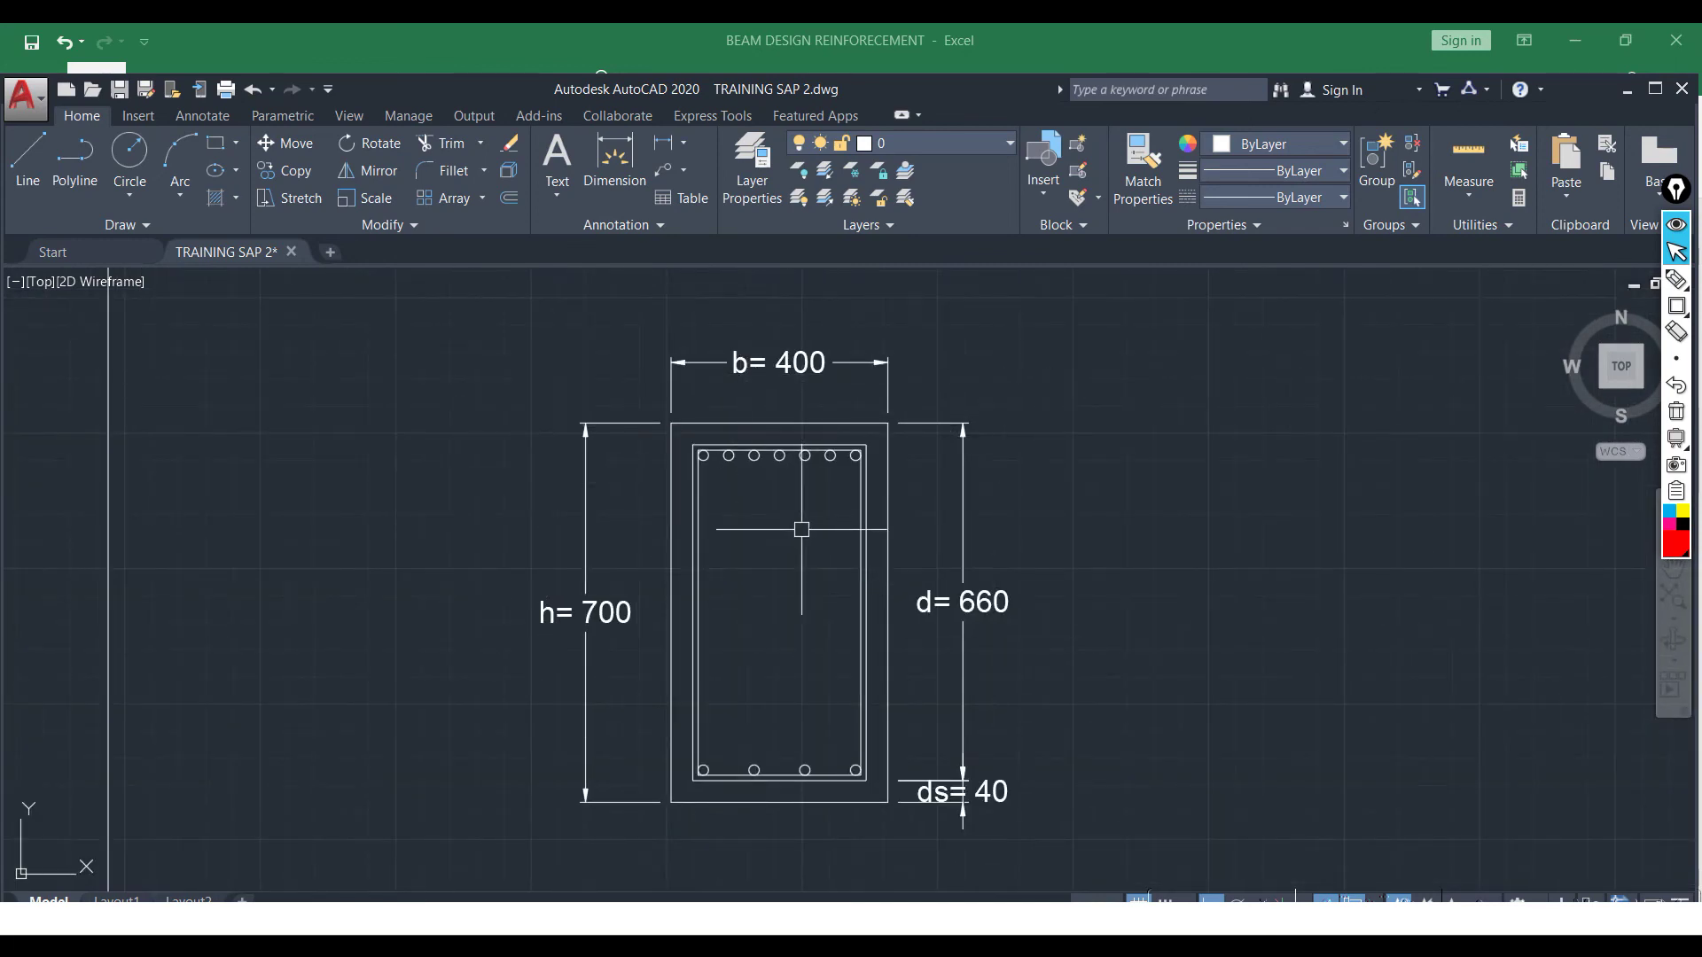
{"action": "scroll", "coordinate": [870, 551], "scroll_direction": "down", "scroll_amount": 2}
{"action": "scroll", "coordinate": [822, 506], "scroll_direction": "up", "scroll_amount": 2}
{"action": "left_click_drag", "start_coordinate": [944, 538], "coordinate": [851, 533]}
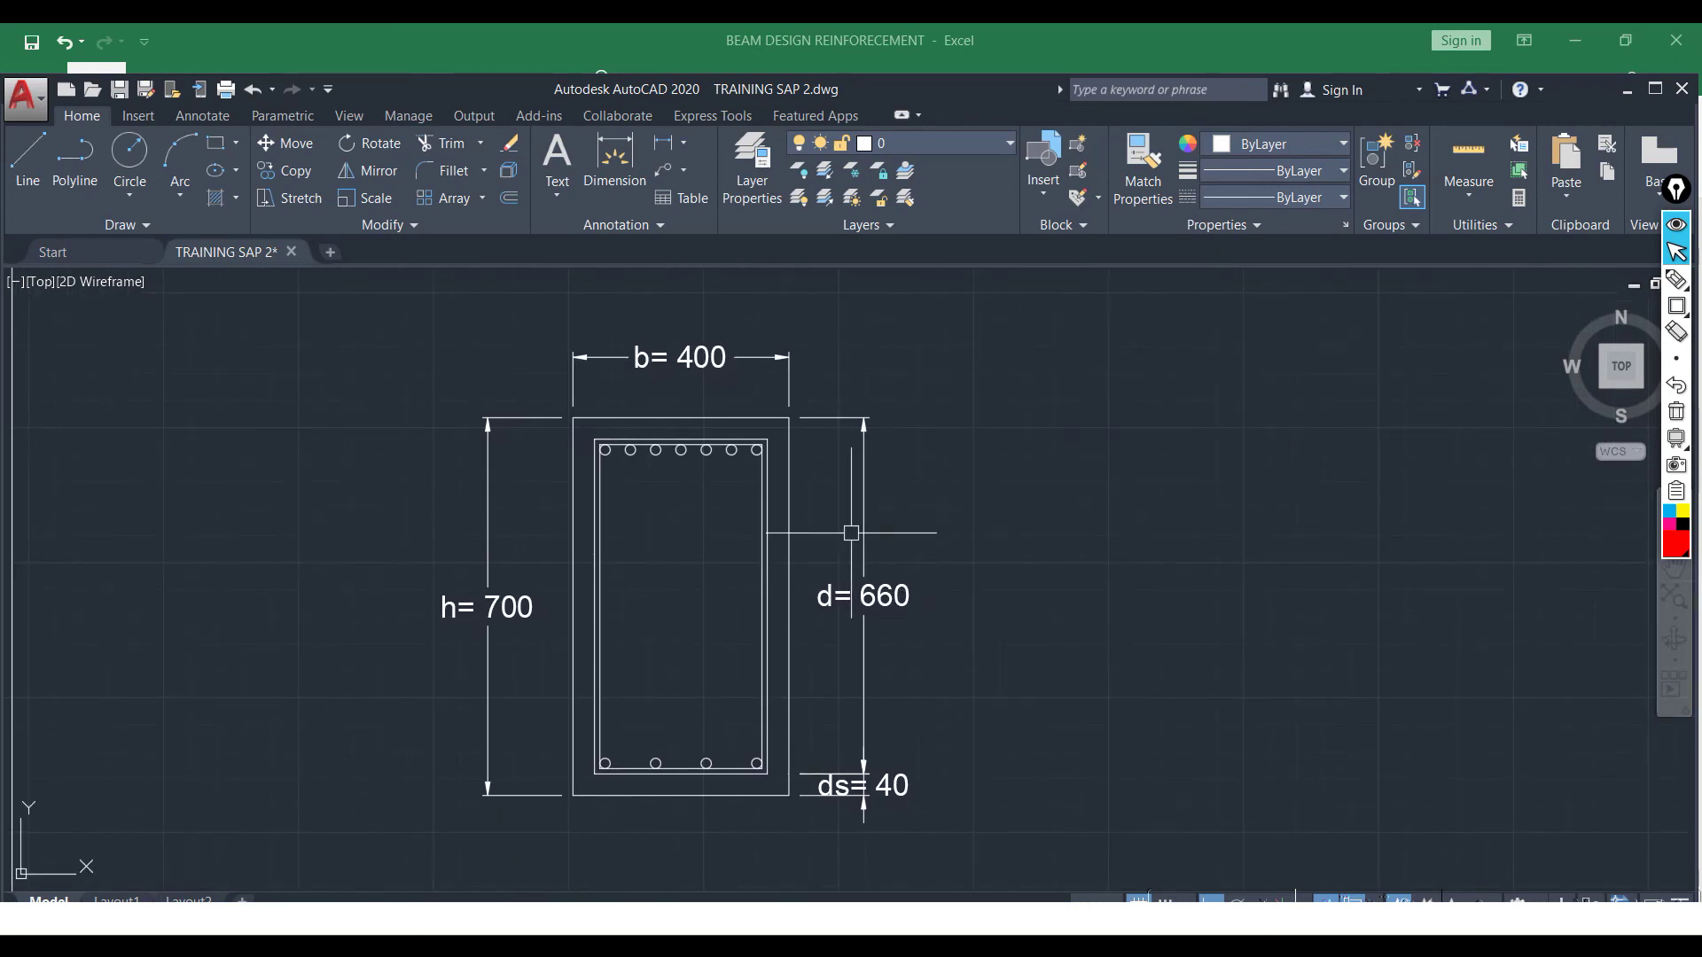
- Check the Tulangan Lapangan bar selection in Excel and copy the reinforced beam section beside the original in AutoCAD
{"action": "key", "text": "alt+Tab"}
{"action": "scroll", "coordinate": [292, 603], "scroll_direction": "down", "scroll_amount": 1}
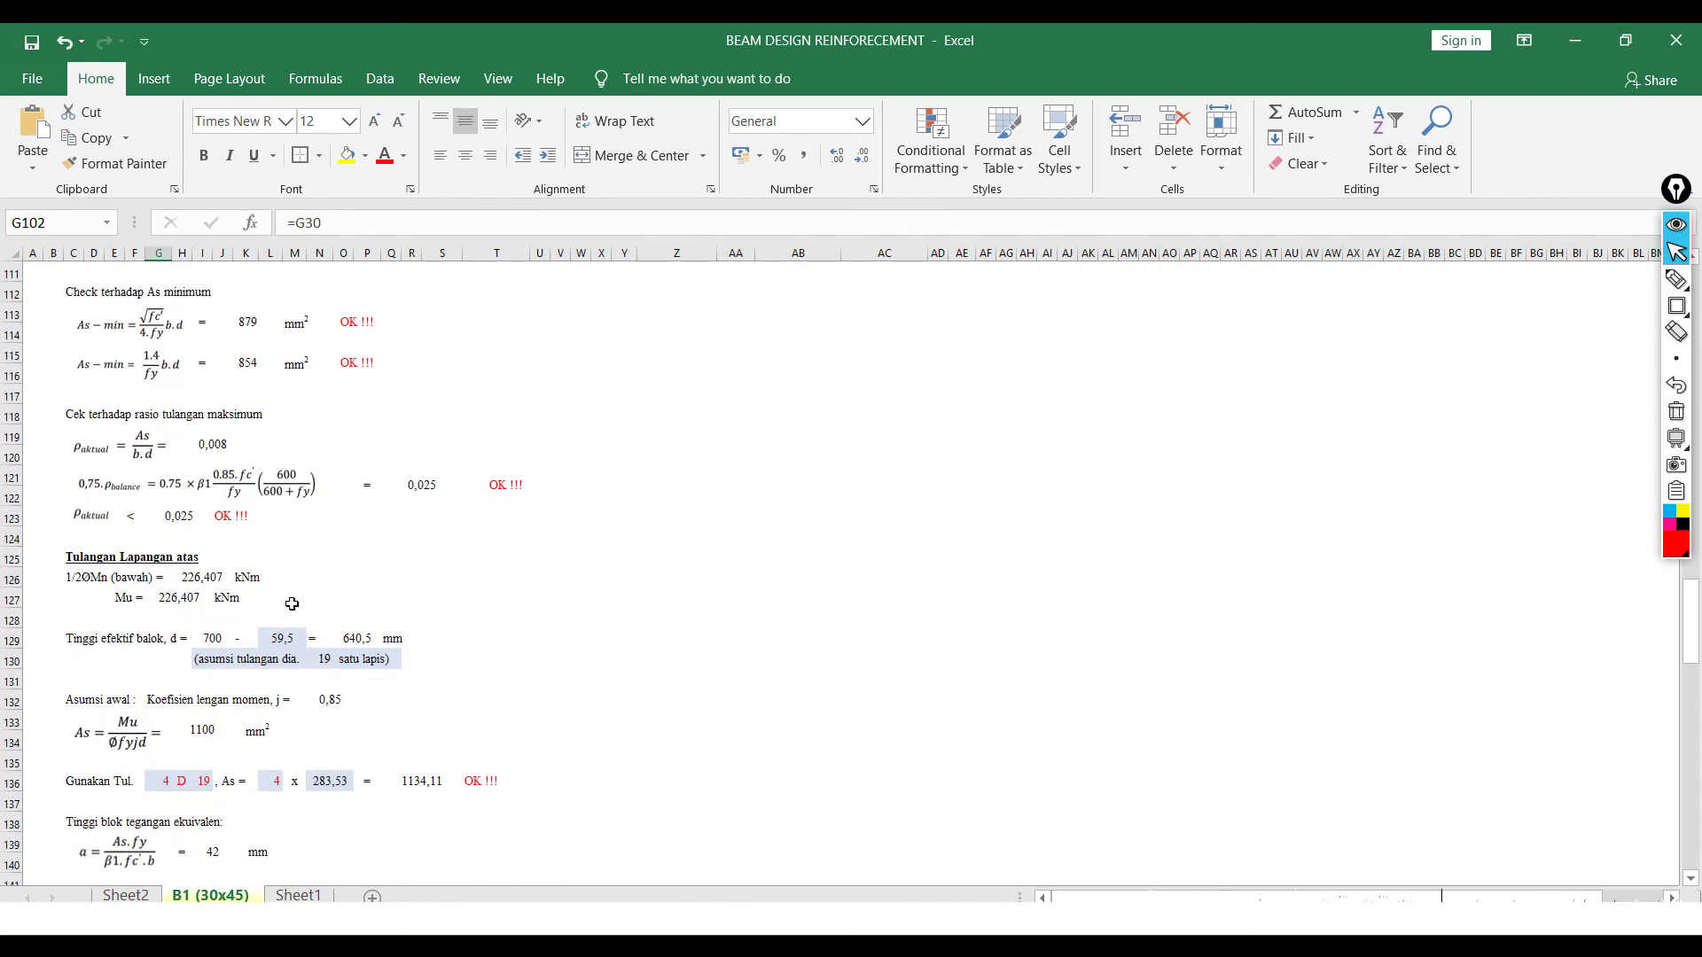
{"action": "scroll", "coordinate": [288, 606], "scroll_direction": "down", "scroll_amount": 1}
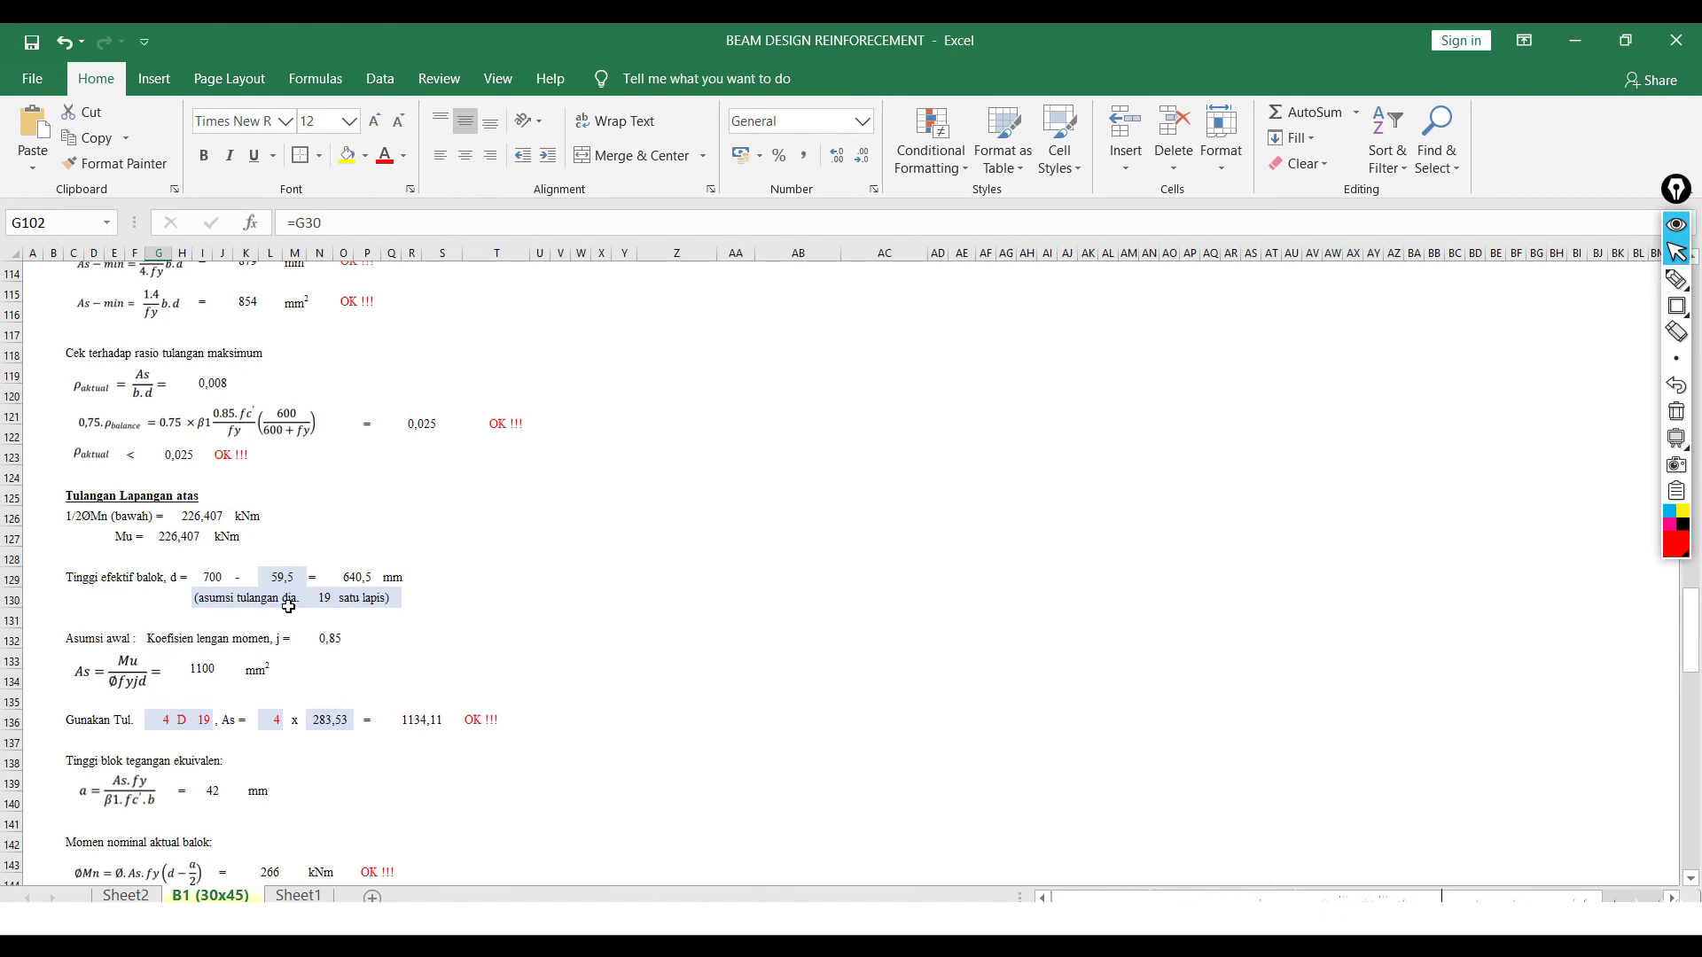
{"action": "key", "text": "alt+Tab"}
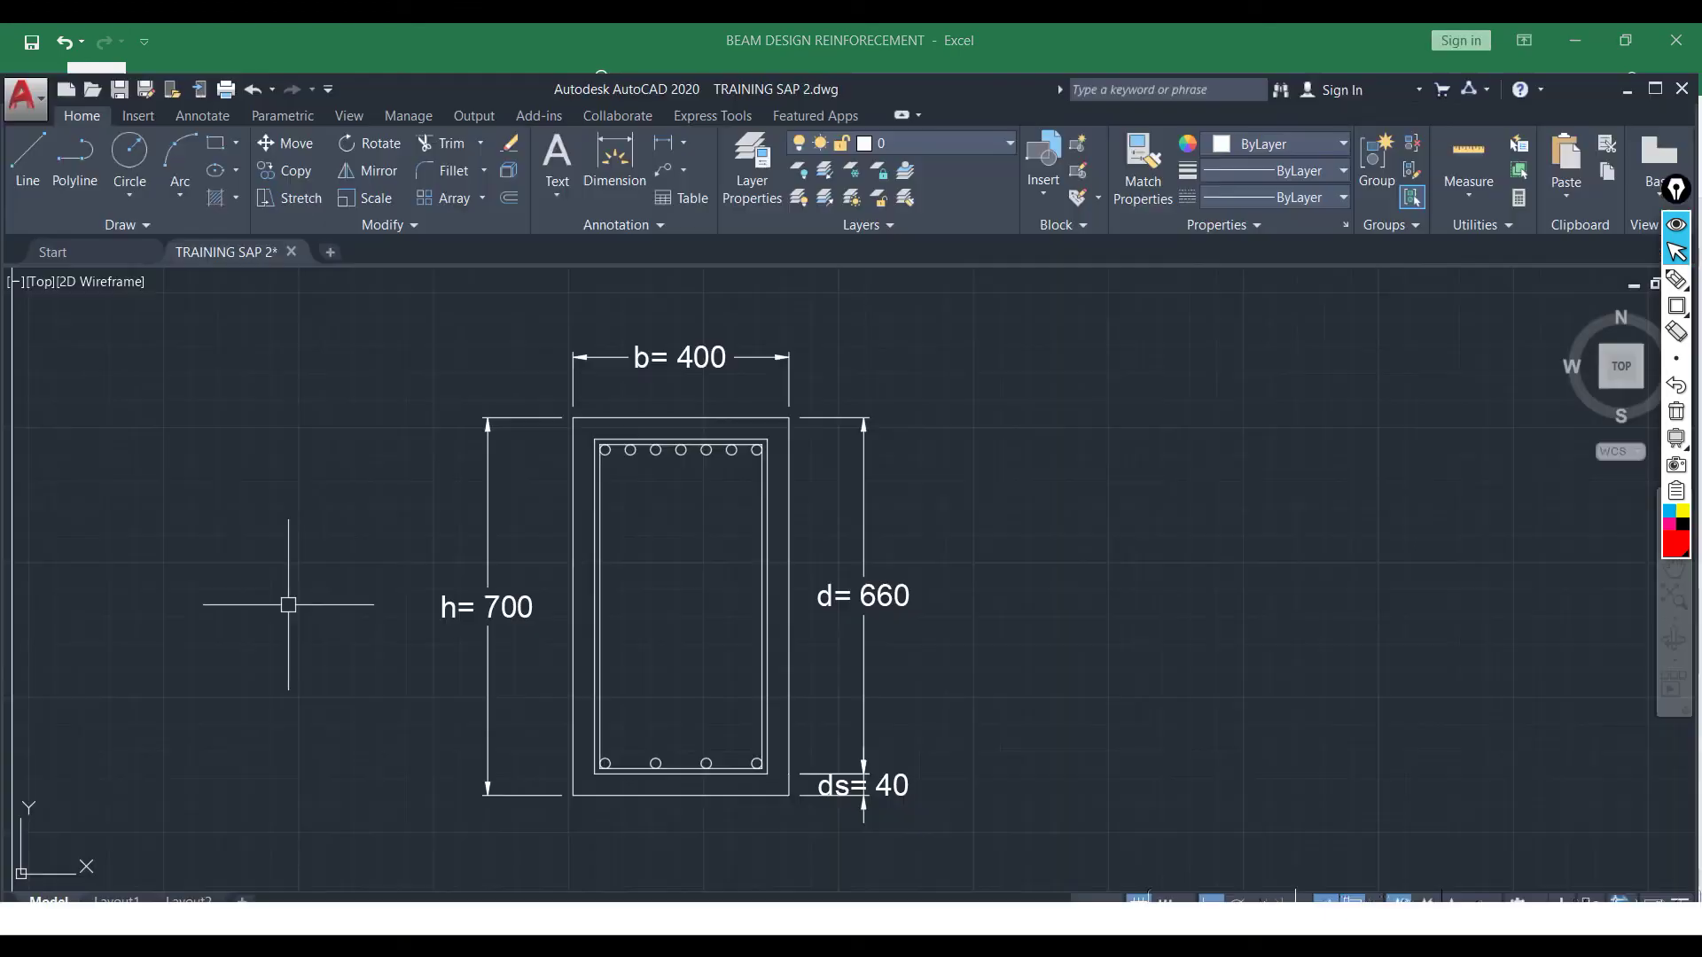
{"action": "left_click_drag", "start_coordinate": [774, 603], "coordinate": [634, 587]}
{"action": "type", "text": "co"}
{"action": "key", "text": "Return"}
{"action": "left_click_drag", "start_coordinate": [395, 381], "coordinate": [691, 807]}
{"action": "key", "text": "Return"}
{"action": "left_click", "coordinate": [553, 635]}
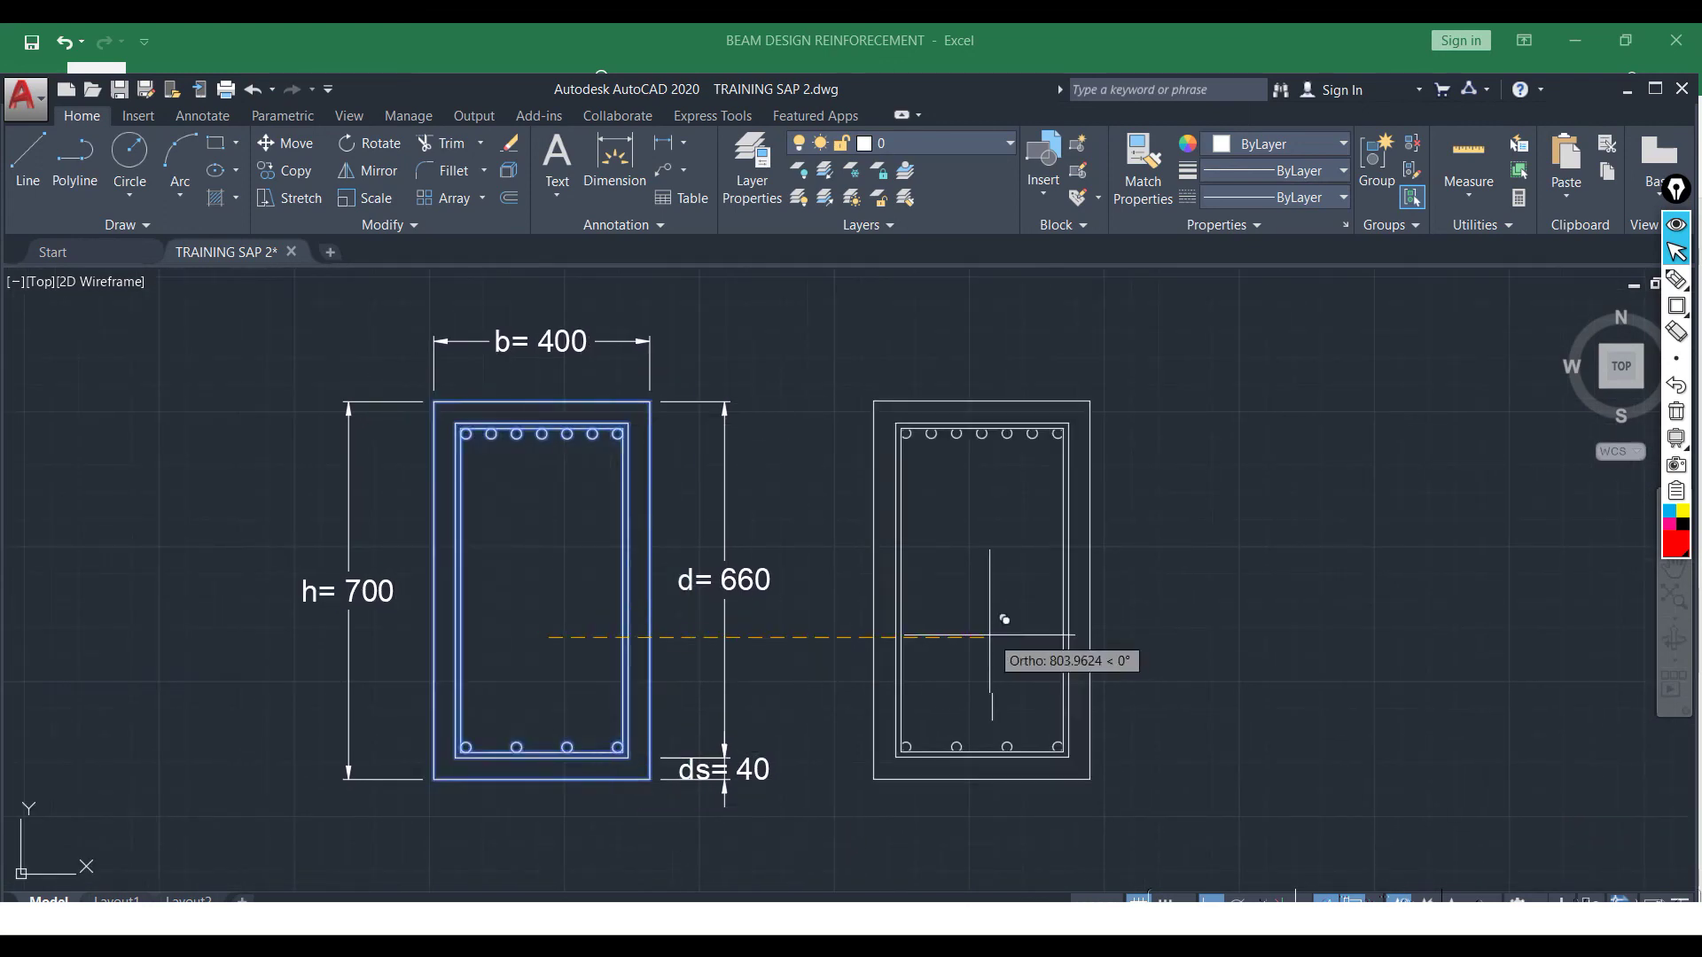
{"action": "left_click", "coordinate": [1022, 635]}
{"action": "key", "text": "Escape"}
- Flip the copied section vertically, with four bars on top and seven at the bottom, and space it farther from the original
{"action": "type", "text": "mi"}
{"action": "key", "text": "Escape"}
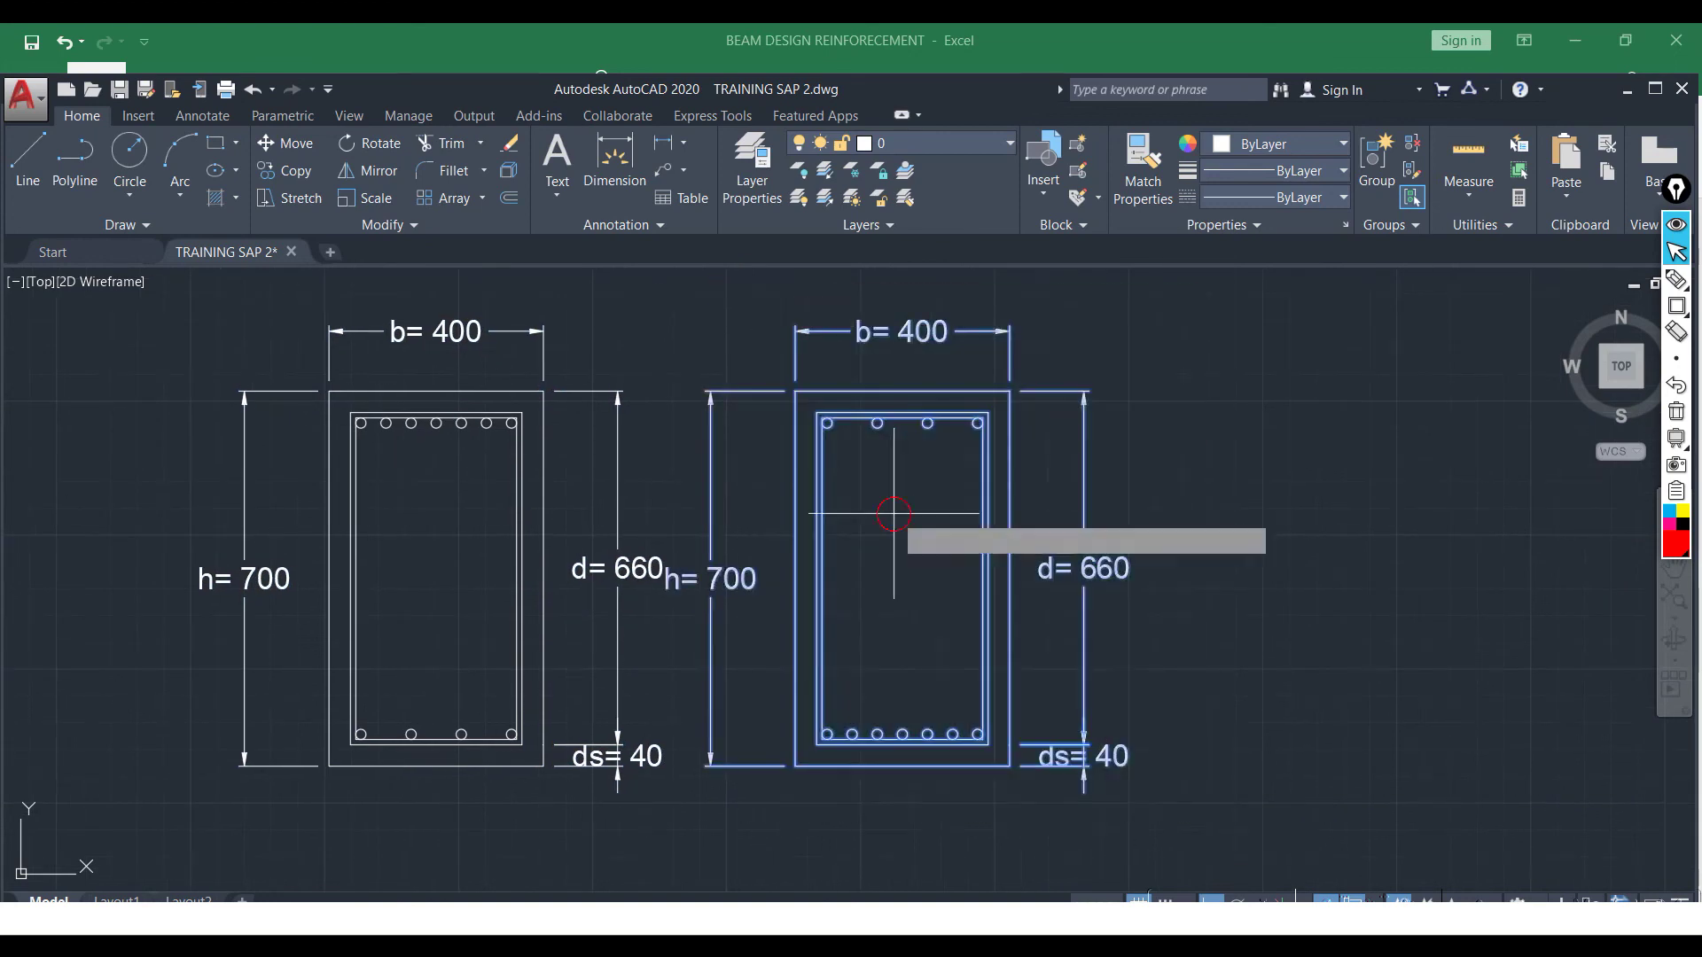
{"action": "left_click", "coordinate": [1024, 514]}
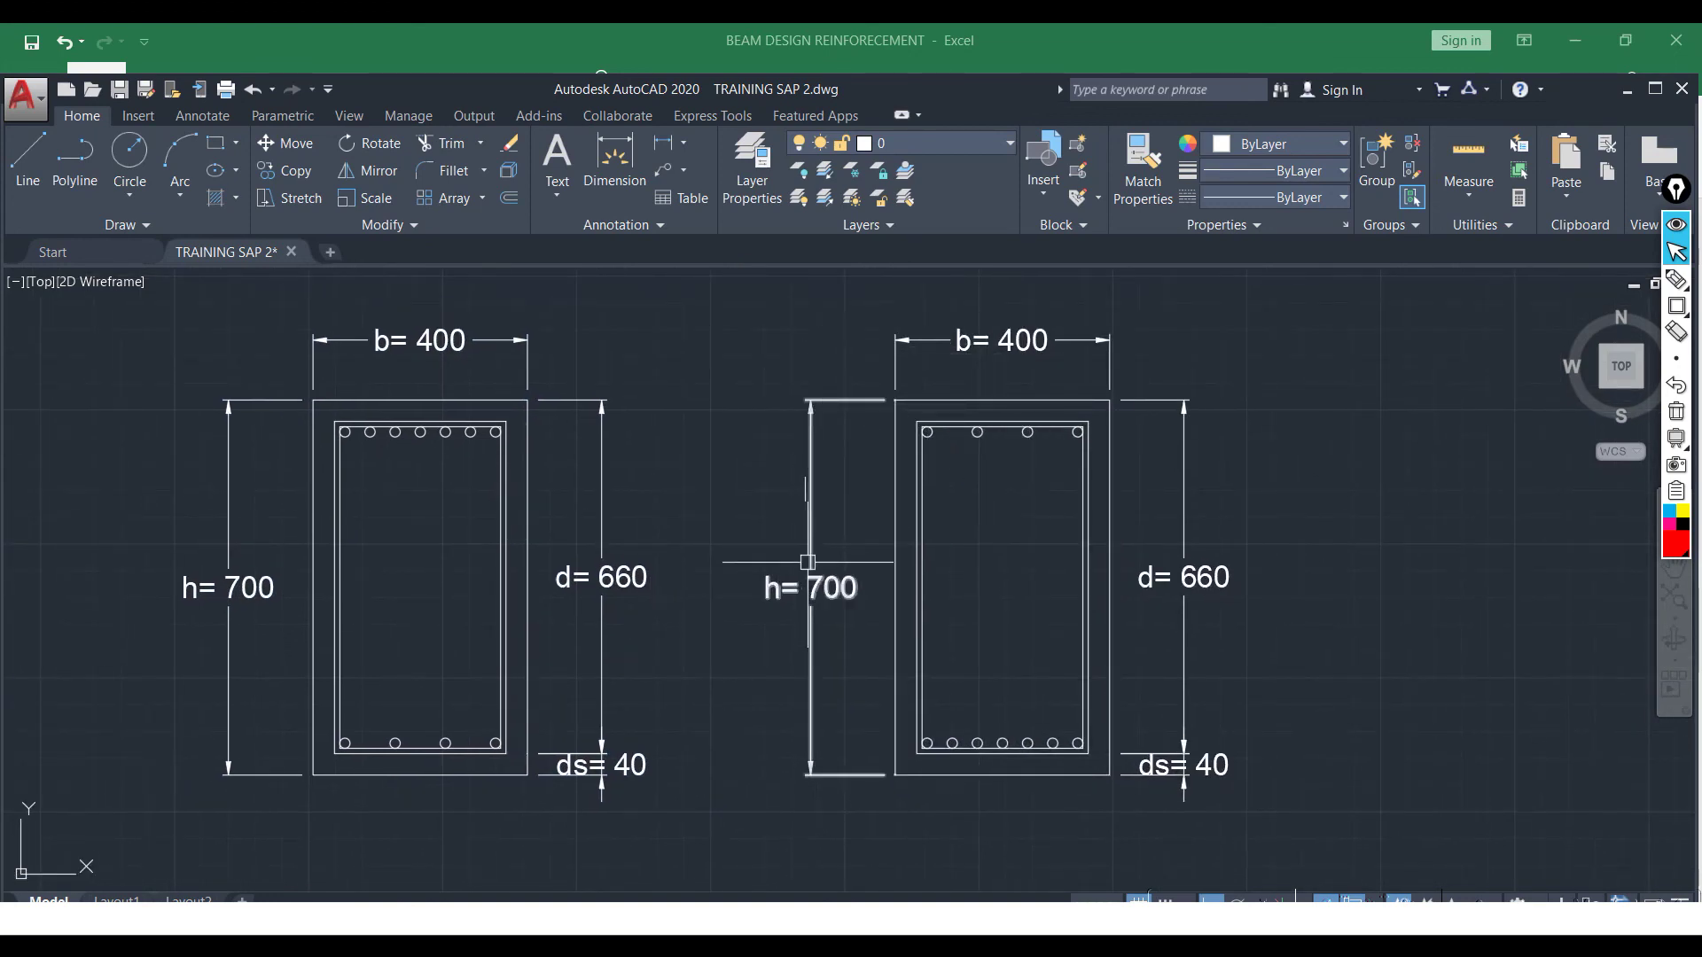
- Switch to the Excel beam sheet and insert blank rows above the 2. Desain Tulangan Geser heading
{"action": "key", "text": "alt+Tab"}
{"action": "scroll", "coordinate": [820, 520], "scroll_direction": "down", "scroll_amount": 7}
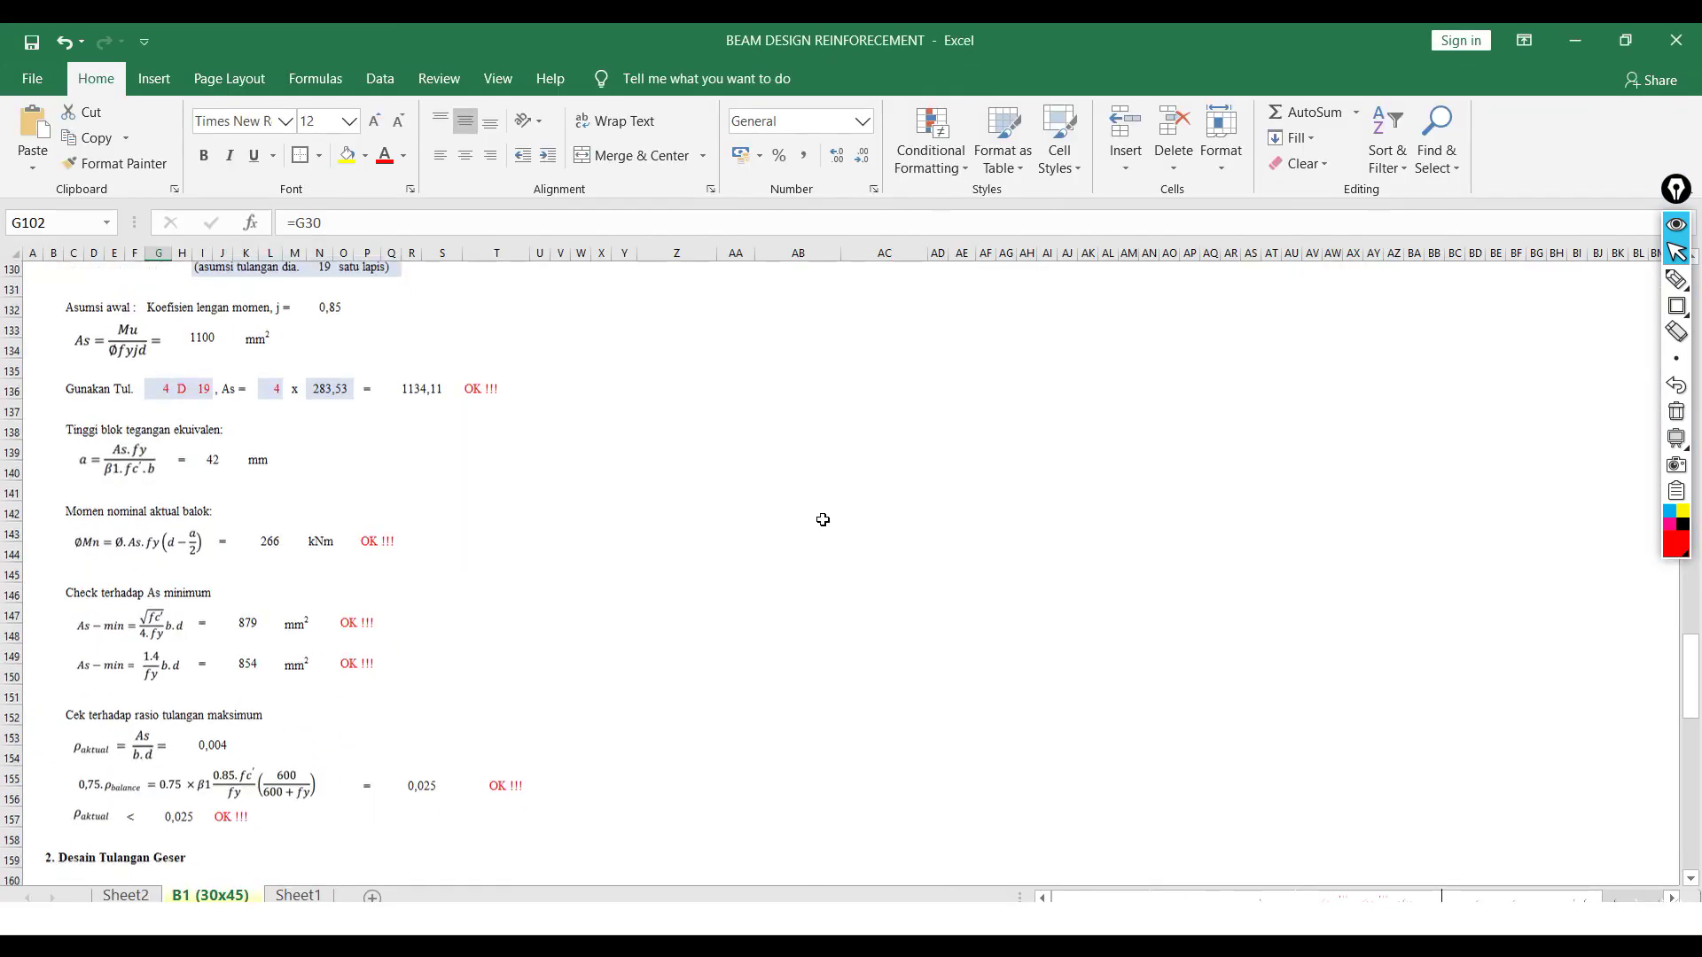
{"action": "left_click", "coordinate": [13, 559]}
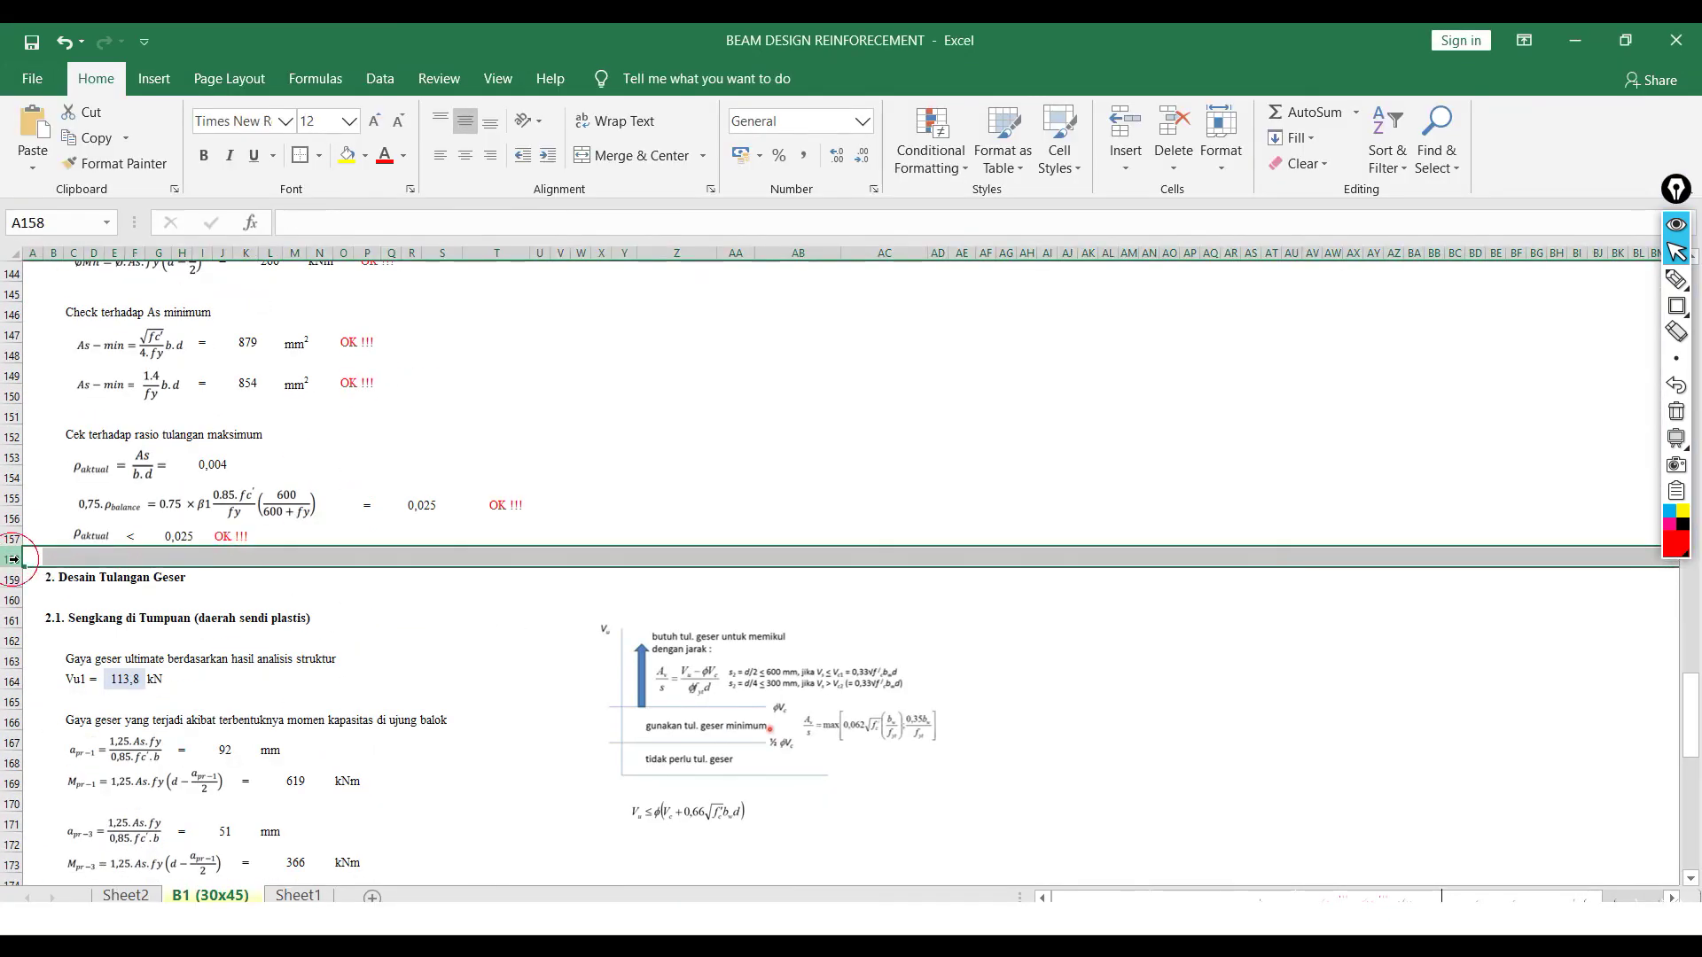
{"action": "key", "text": "ctrl+shift+plus"}
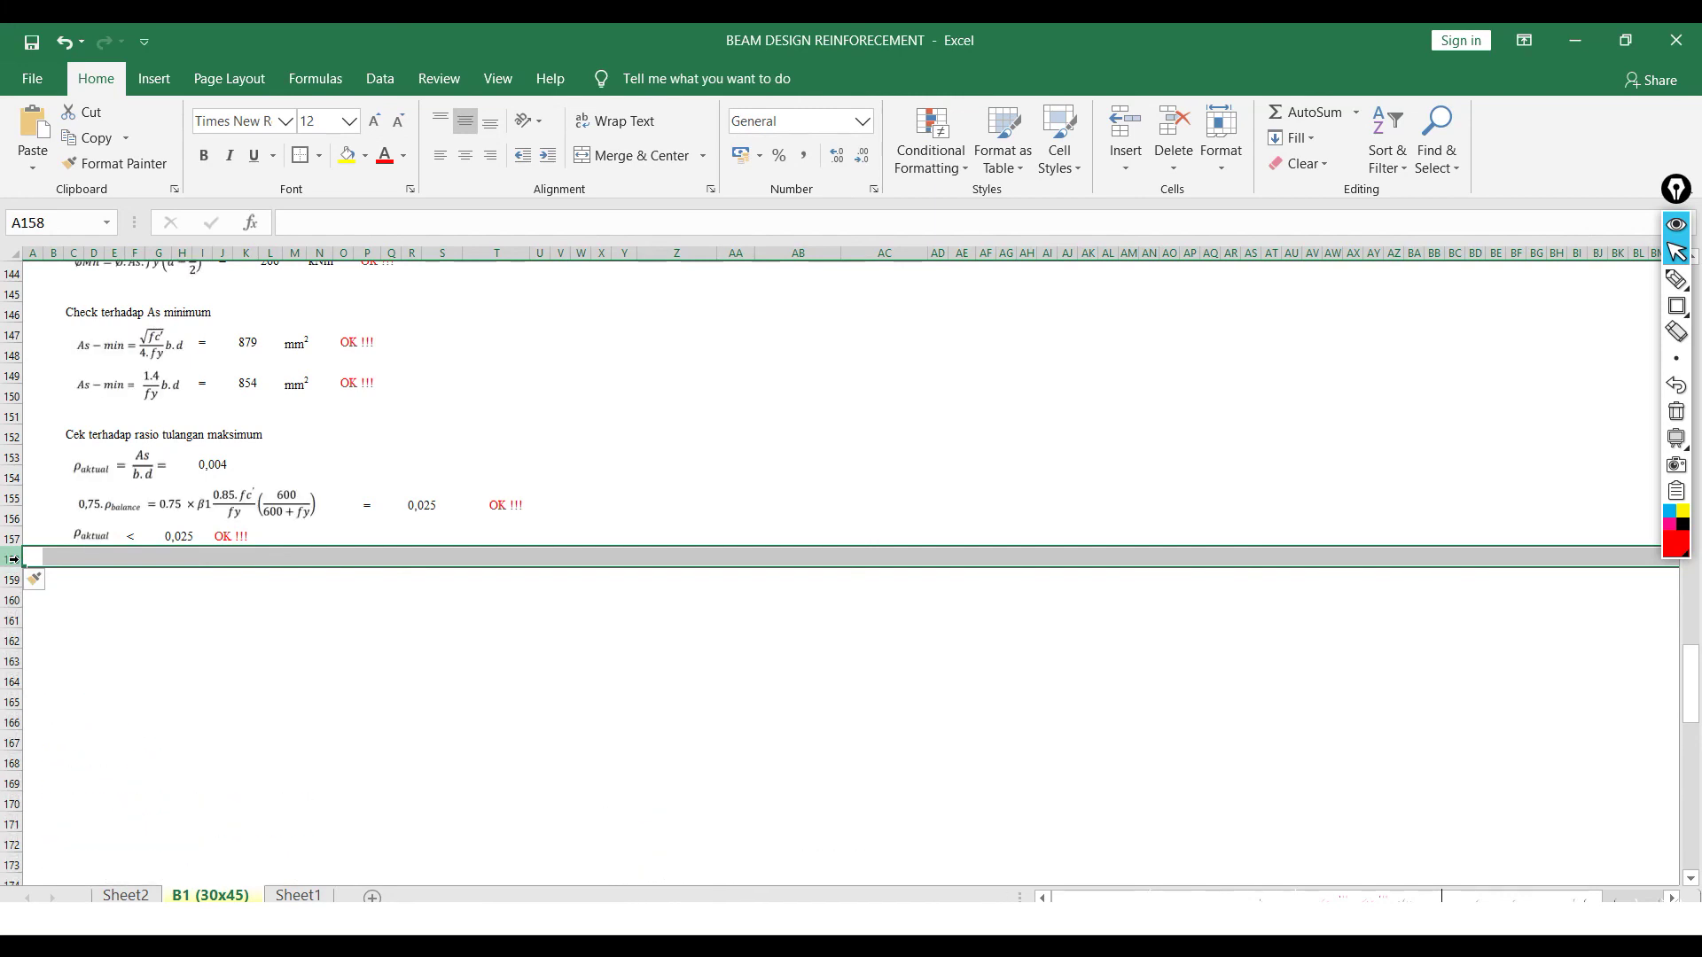
{"action": "key", "text": "ctrl+v"}
- Build a bordered two-column table below the maximum reinforcement ratio check, with merged header cells and large merged cells beneath them
{"action": "left_click_drag", "start_coordinate": [136, 425], "coordinate": [92, 414]}
{"action": "left_click_drag", "start_coordinate": [676, 456], "coordinate": [96, 437]}
{"action": "left_click", "coordinate": [301, 156]}
{"action": "left_click_drag", "start_coordinate": [391, 437], "coordinate": [678, 678]}
{"action": "left_click", "coordinate": [301, 156]}
{"action": "left_click_drag", "start_coordinate": [94, 478], "coordinate": [365, 678]}
{"action": "left_click", "coordinate": [634, 156]}
{"action": "left_click_drag", "start_coordinate": [391, 479], "coordinate": [681, 674]}
- Insert a merged title row above the table and enter GAMBAR DETAIL PENULANGAN in bold
{"action": "left_click", "coordinate": [95, 443]}
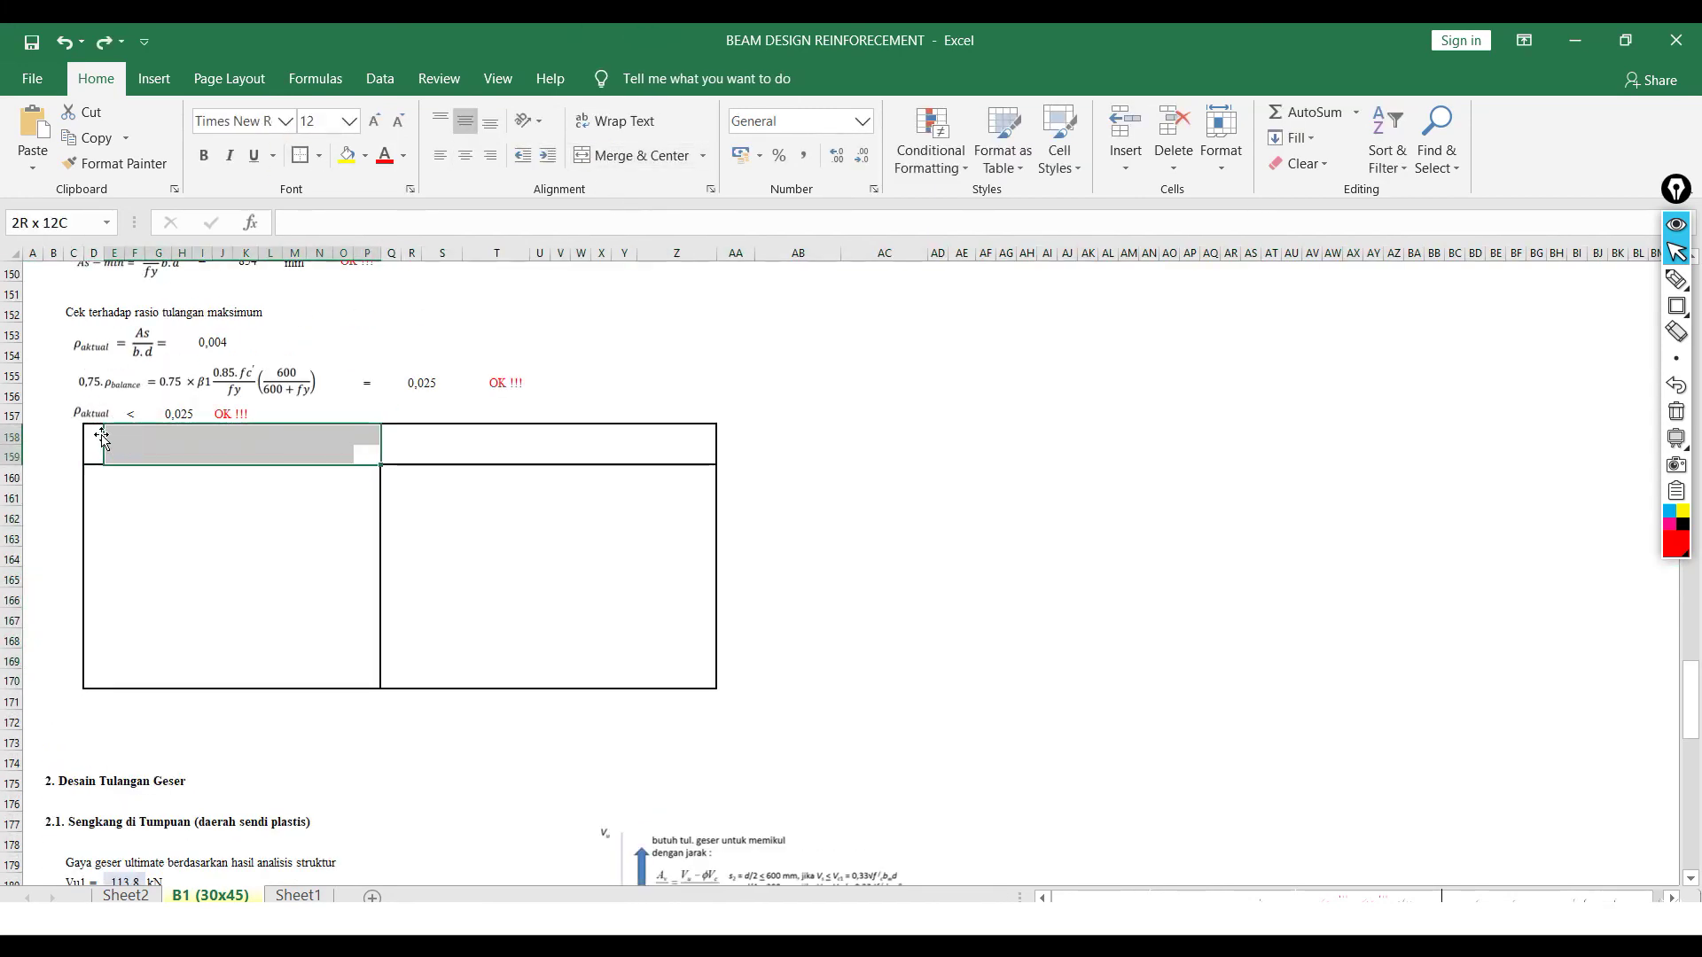
{"action": "key", "text": "shift+space"}
{"action": "key", "text": "ctrl+shift+plus"}
{"action": "left_click_drag", "start_coordinate": [95, 436], "coordinate": [714, 434]}
{"action": "left_click", "coordinate": [634, 156]}
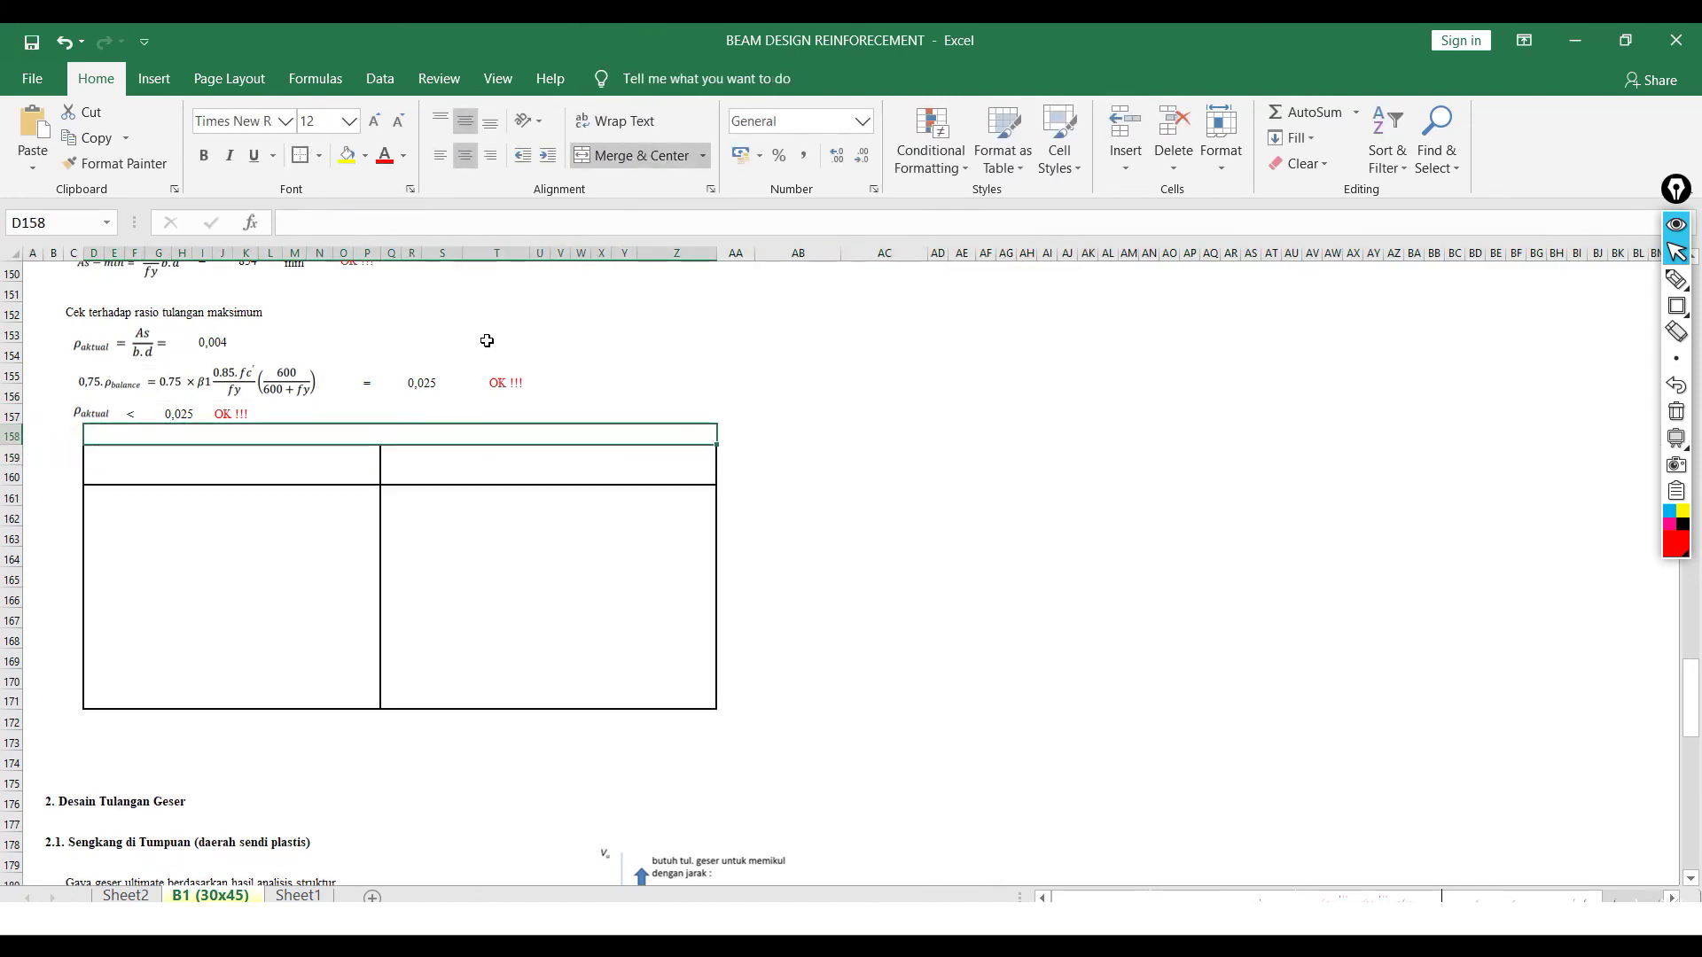
{"action": "type", "text": "GAMBAR DETAIL PENULANGAN"}
{"action": "key", "text": "Return"}
{"action": "left_click", "coordinate": [372, 435]}
{"action": "key", "text": "ctrl+b"}
- Enter TUMPUAN and LAPANGAN as the table's column headers and make them bold
{"action": "left_click", "coordinate": [331, 466]}
{"action": "type", "text": "TUMPUAN"}
{"action": "key", "text": "Tab"}
{"action": "type", "text": "LAPANGAN"}
{"action": "left_click_drag", "start_coordinate": [331, 467], "coordinate": [523, 467]}
{"action": "key", "text": "ctrl+b"}
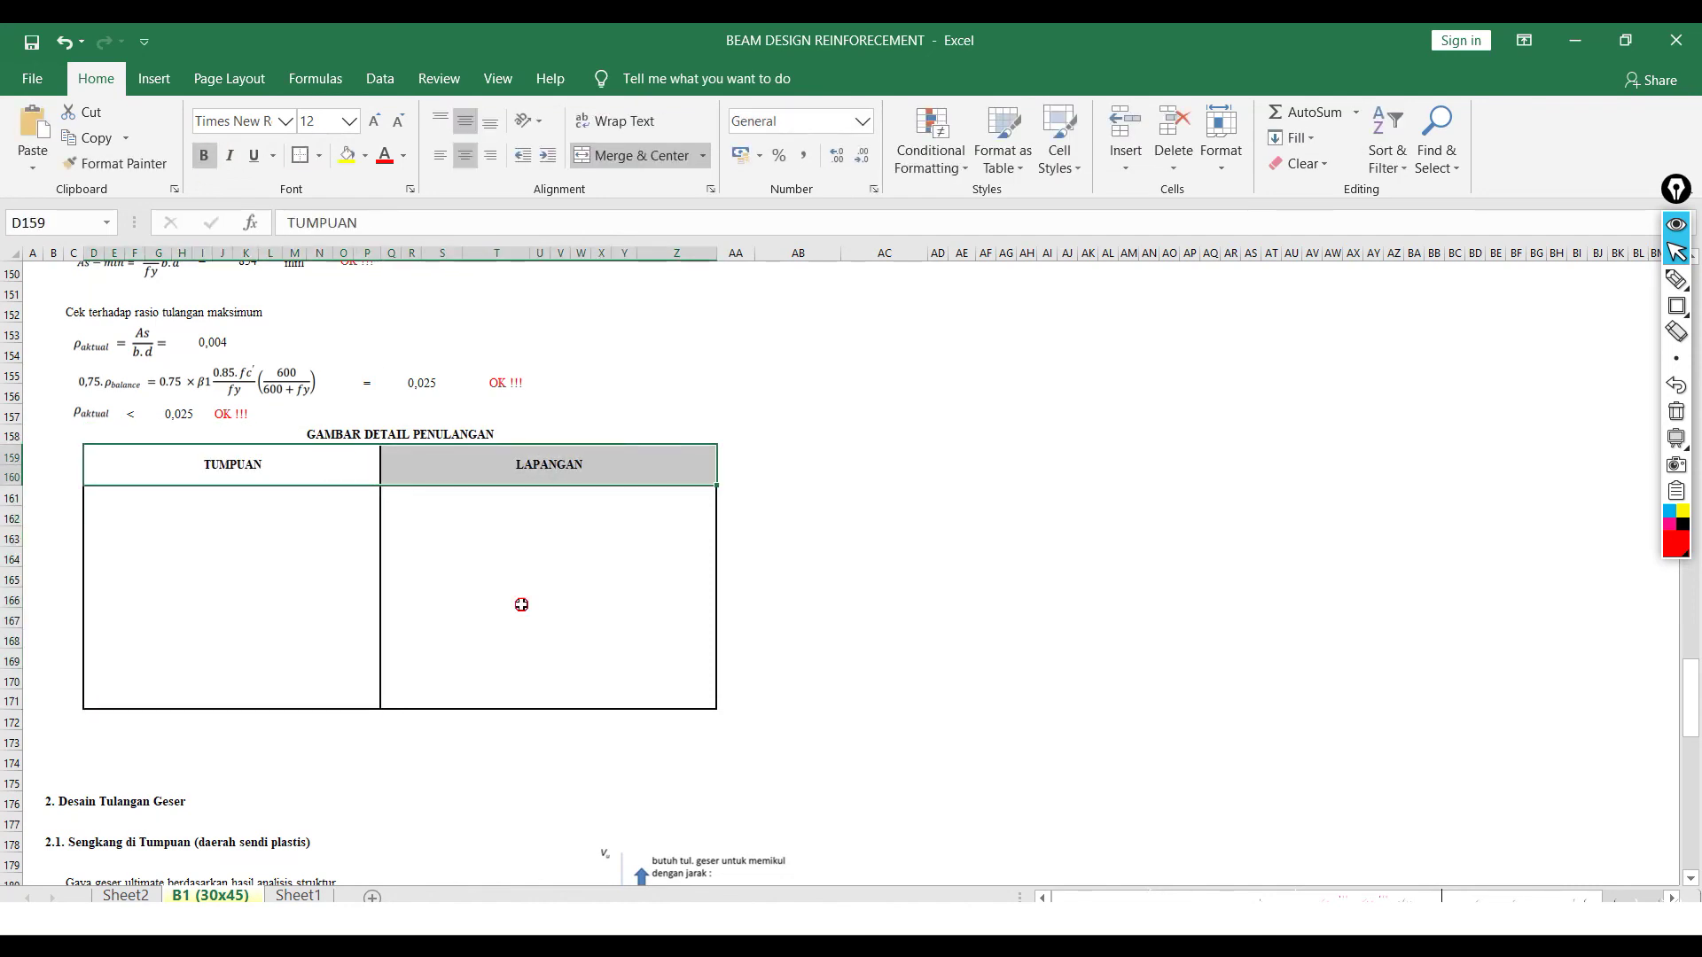
- Place the AutoCAD sections with their 7 D 19 and 4 D 19 labels under TUMPUAN and LAPANGAN, and add a blank row above the title
{"action": "key", "text": "Down"}
{"action": "key", "text": "alt+Tab"}
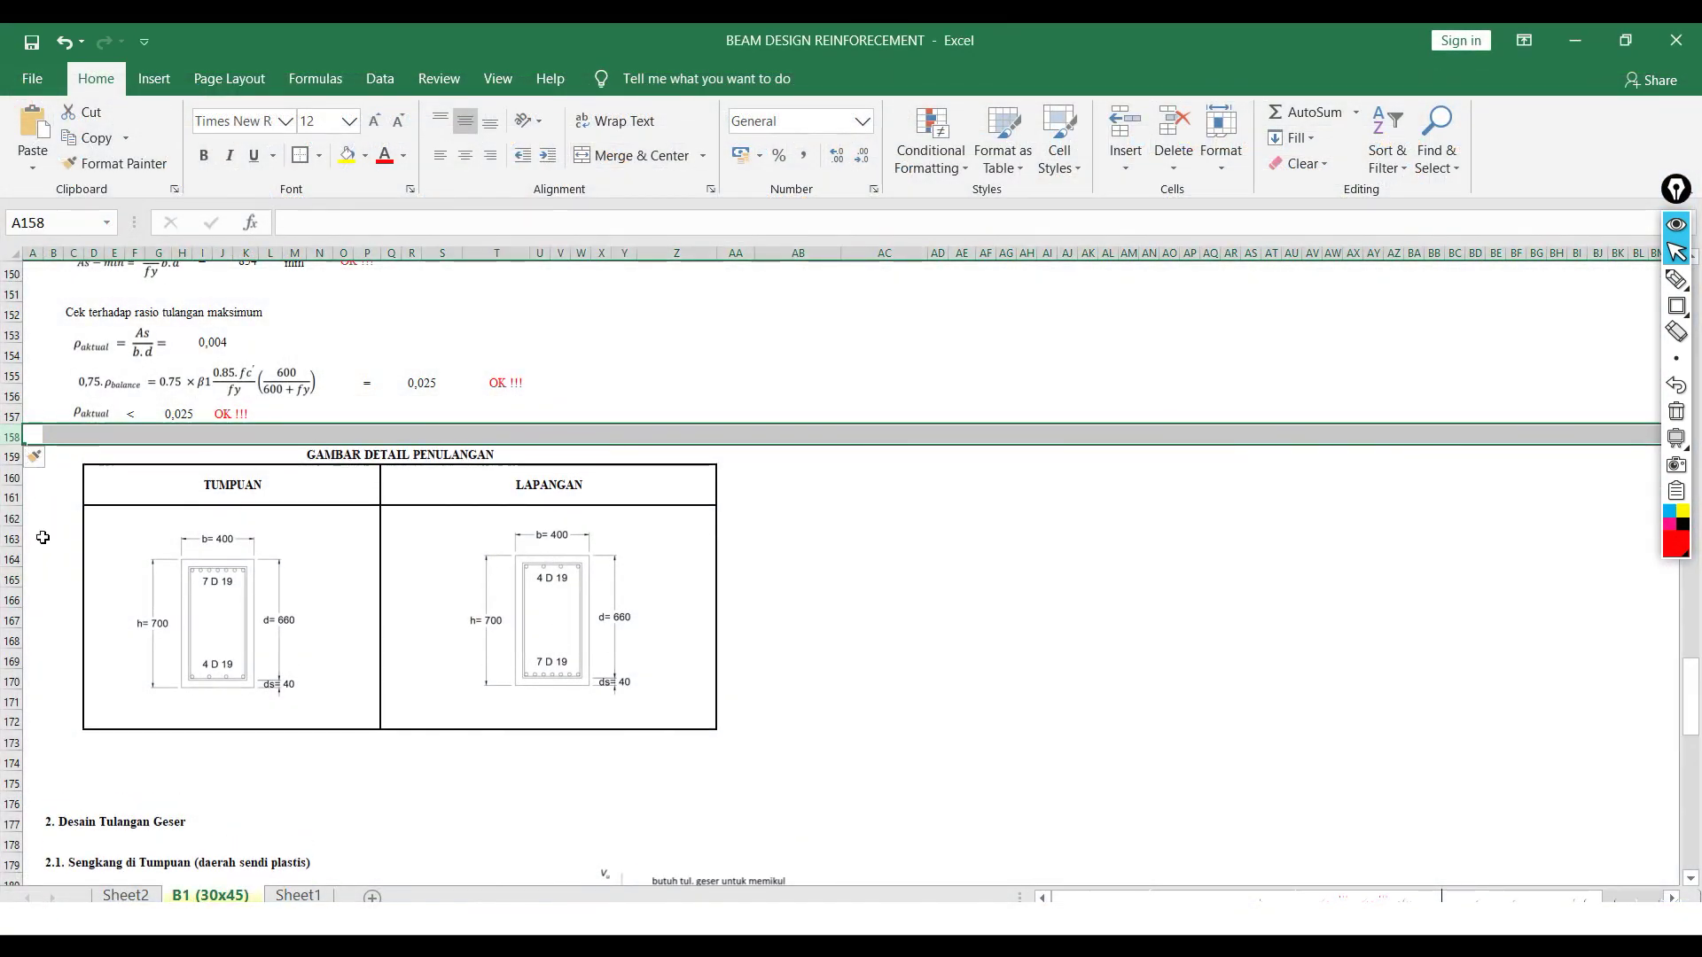
{"action": "left_click", "coordinate": [803, 552]}
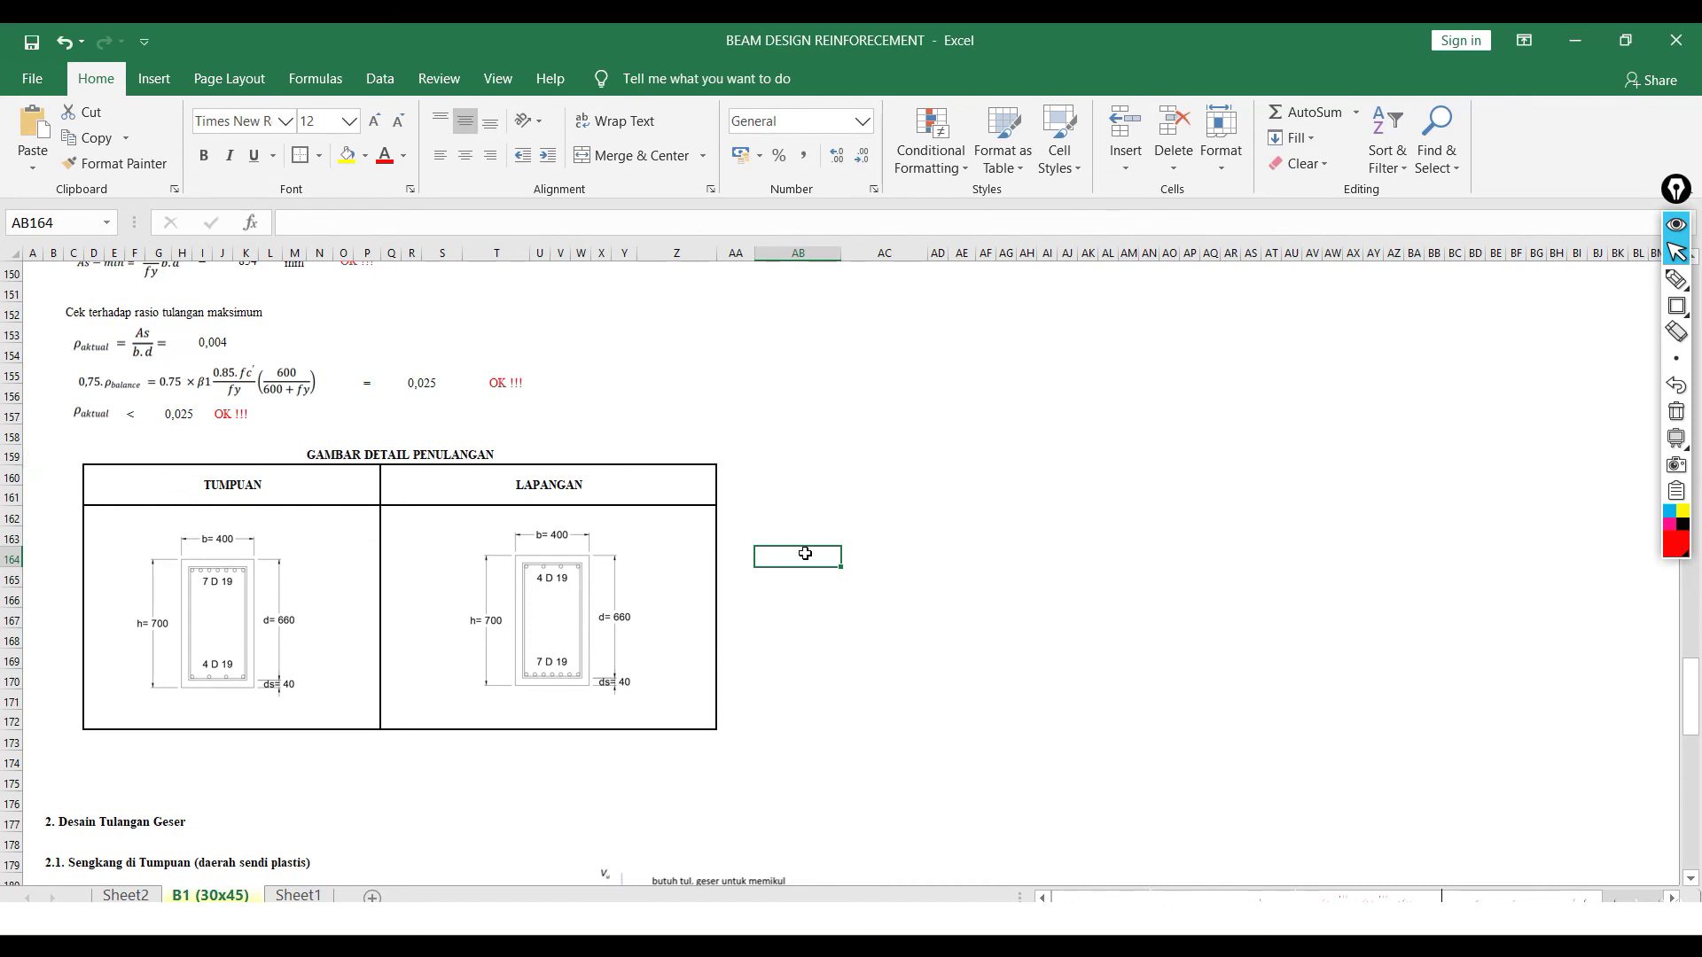
{"action": "scroll", "coordinate": [517, 522], "scroll_direction": "up", "scroll_amount": 1}
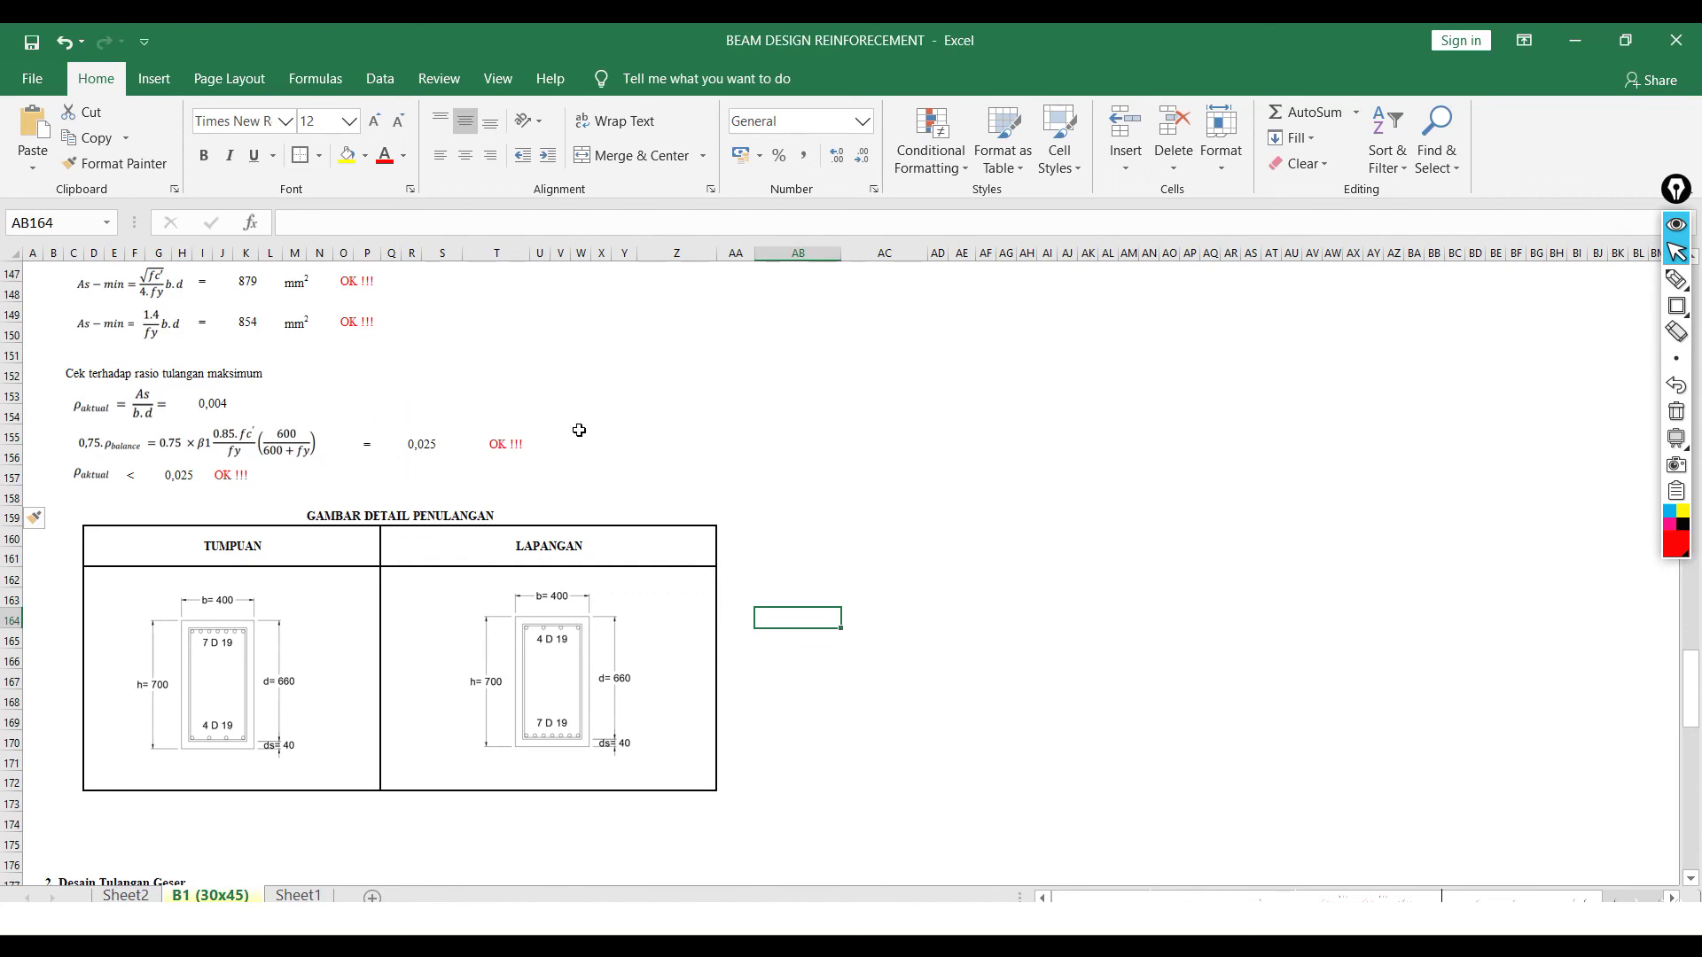
{"action": "scroll", "coordinate": [579, 492], "scroll_direction": "up", "scroll_amount": 1}
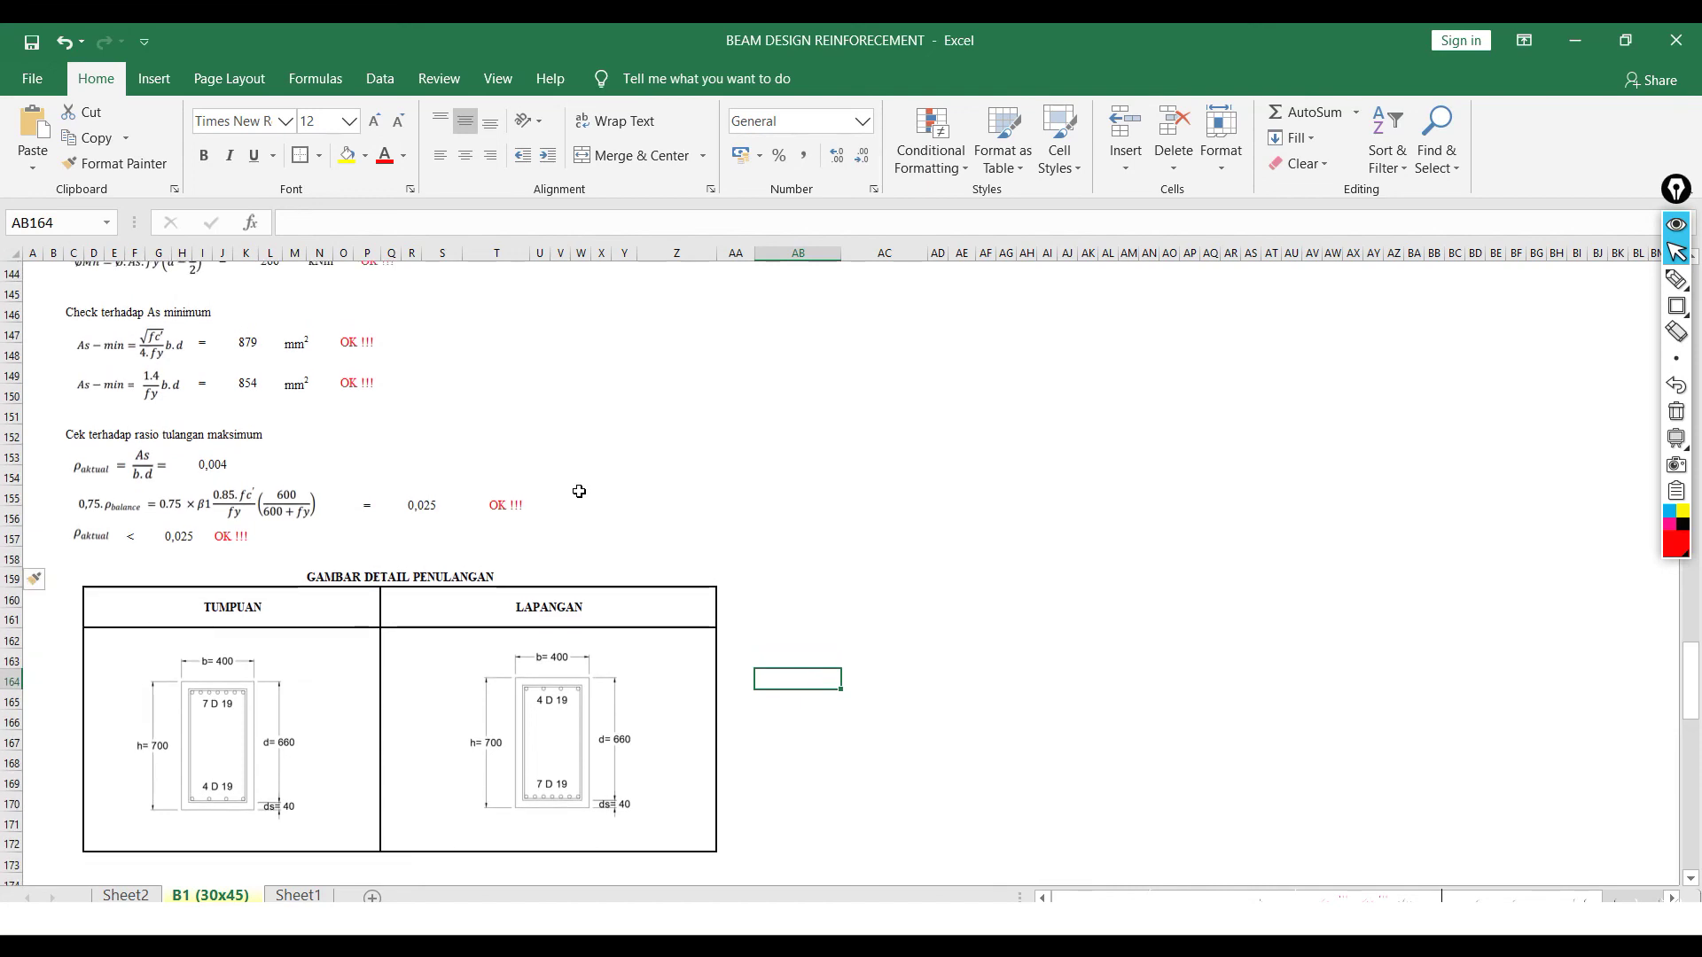
{"action": "scroll", "coordinate": [579, 491], "scroll_direction": "down", "scroll_amount": 5}
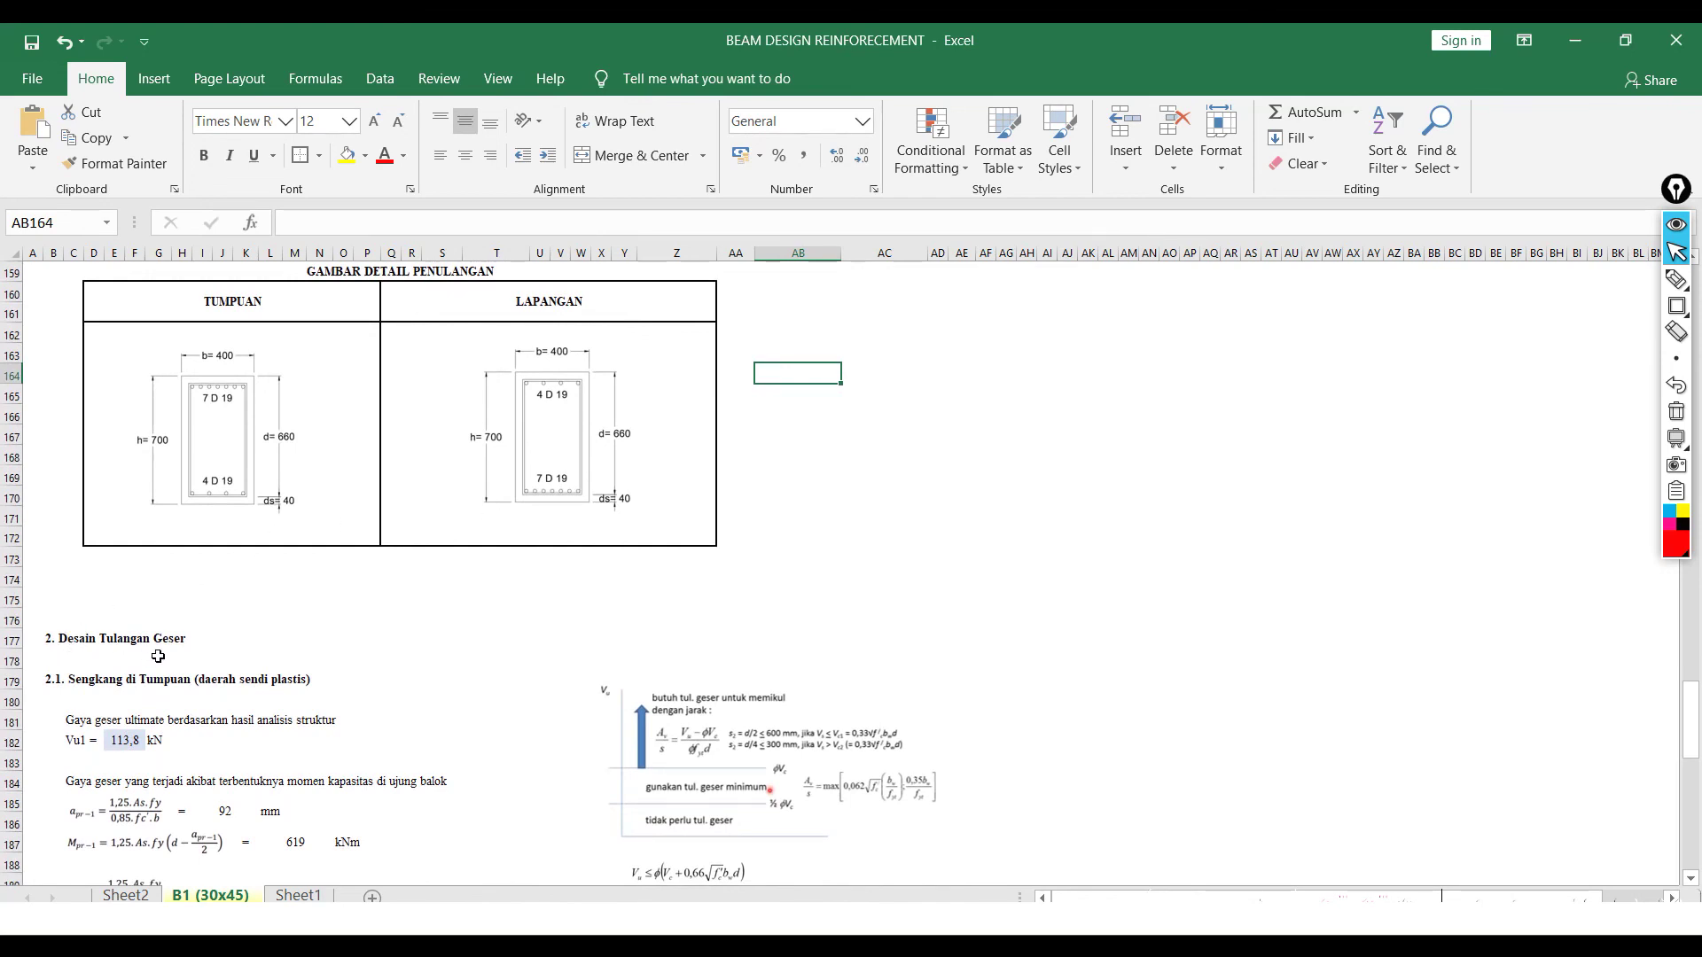
{"action": "scroll", "coordinate": [158, 655], "scroll_direction": "up", "scroll_amount": 2}
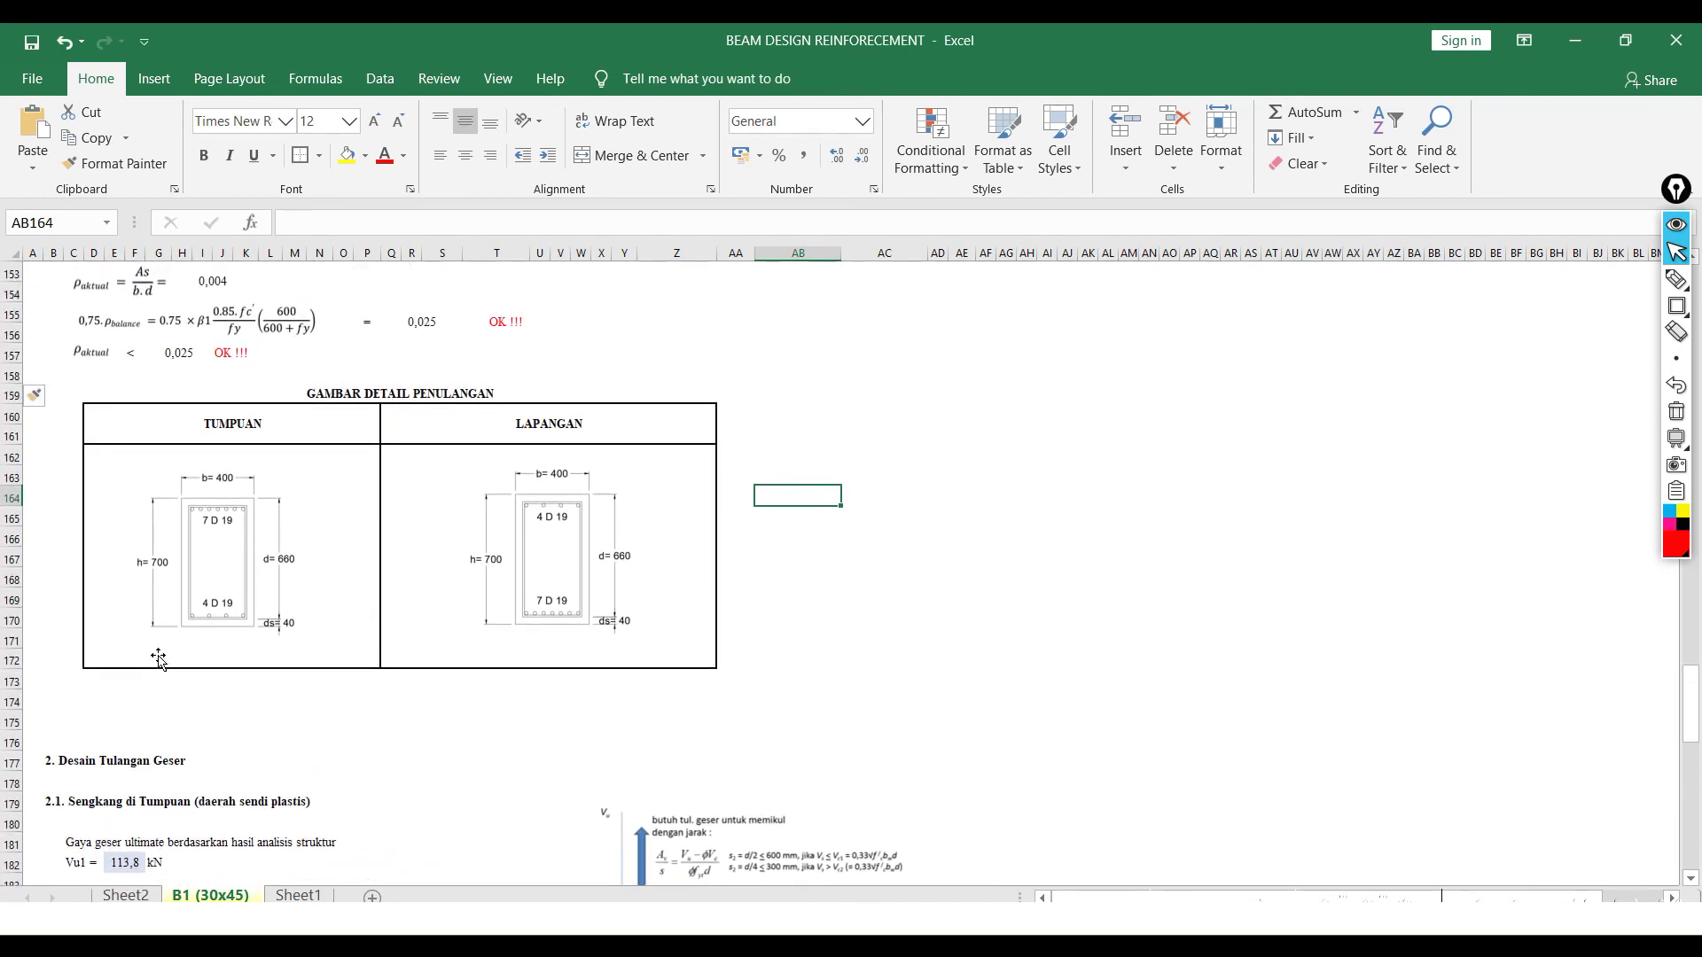
{"action": "scroll", "coordinate": [158, 657], "scroll_direction": "up", "scroll_amount": 1}
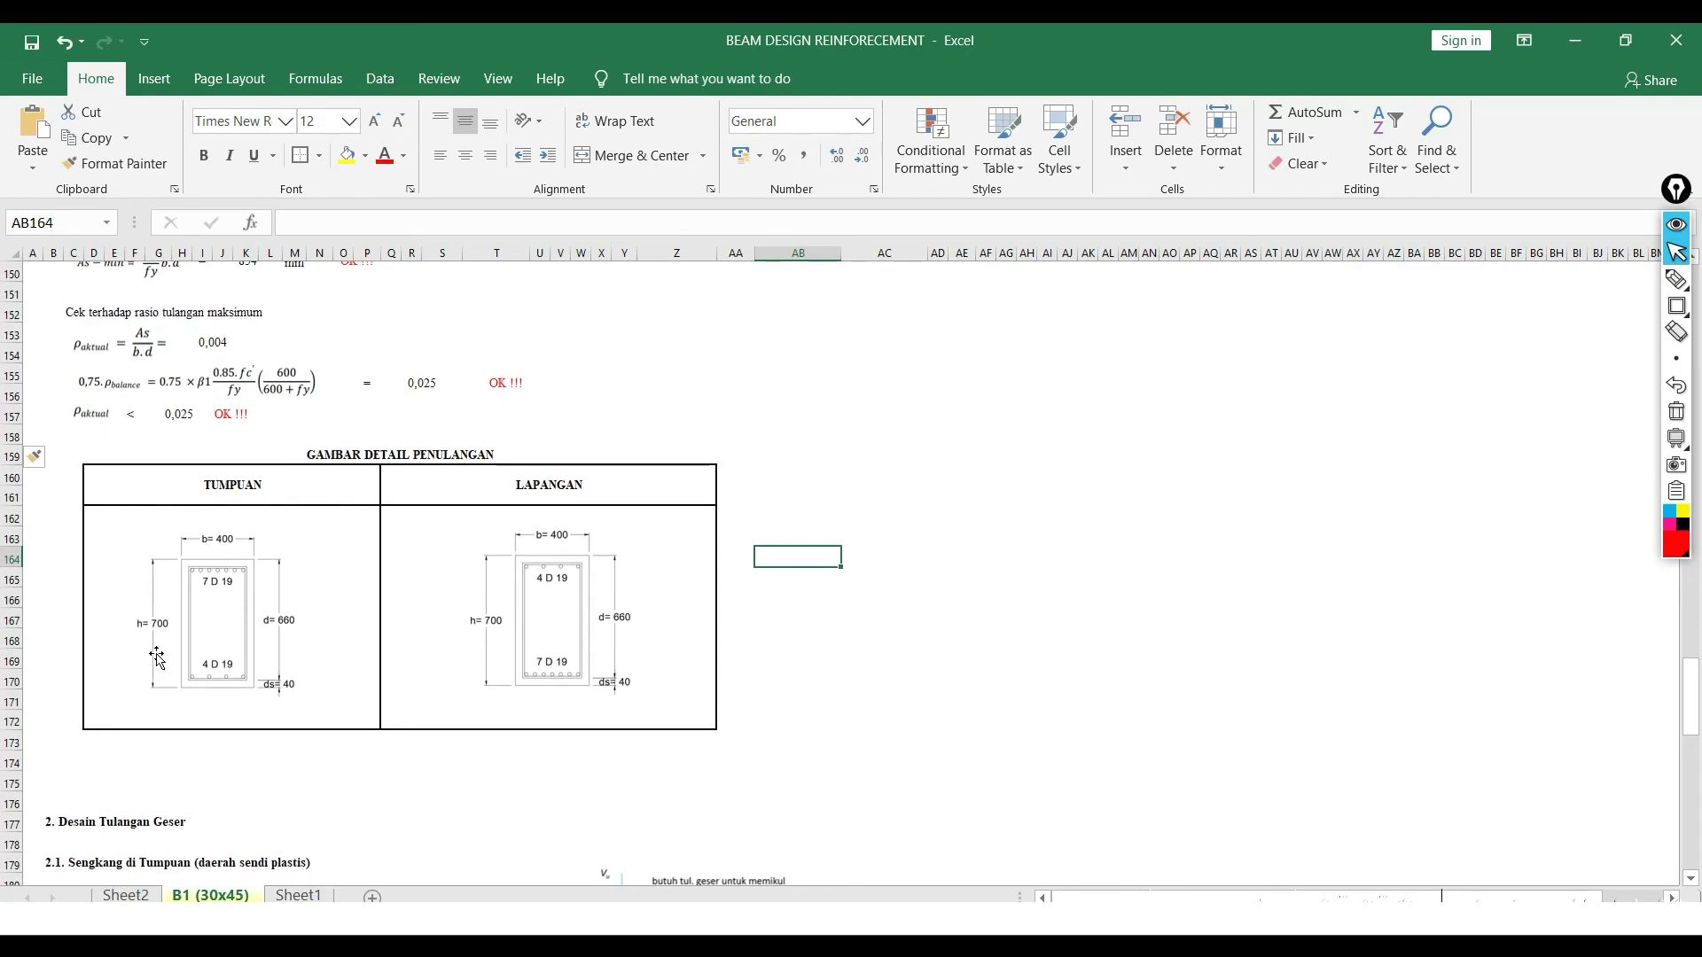